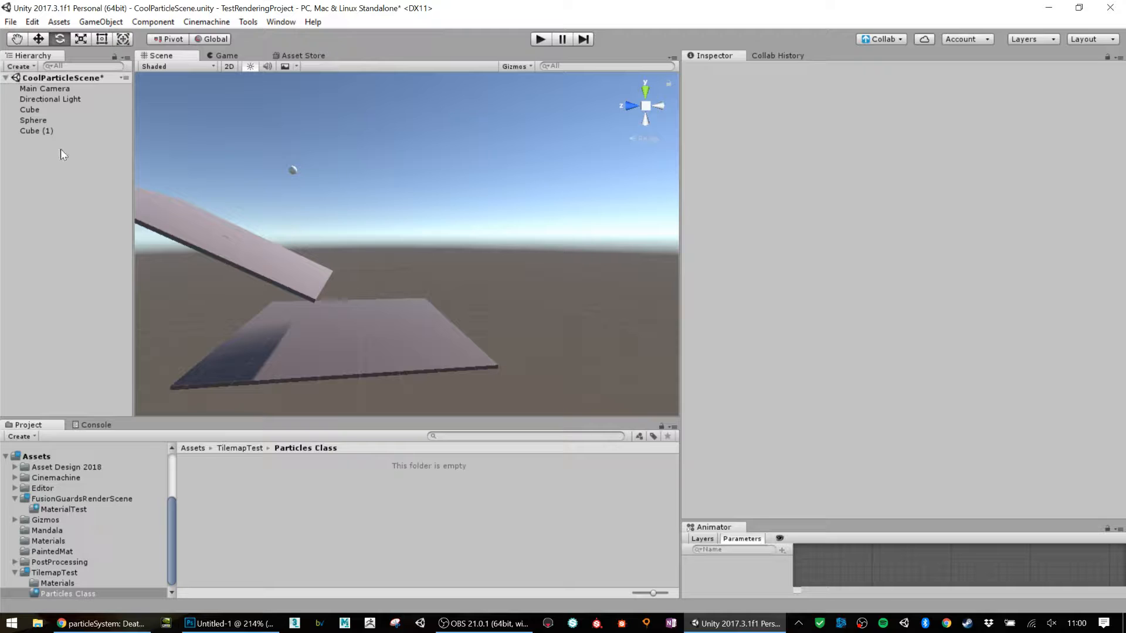
# - Add a Particle System effect to the scene and check its emission in the Scene and Game views
pyautogui.rightClick(23, 152)
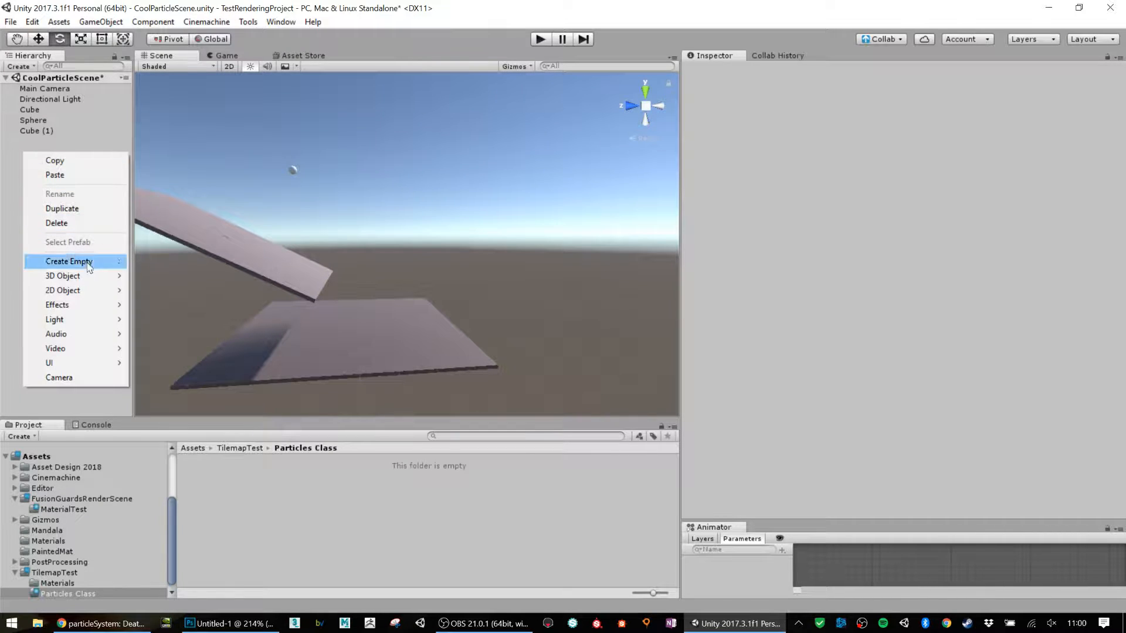
pyautogui.moveTo(86, 309)
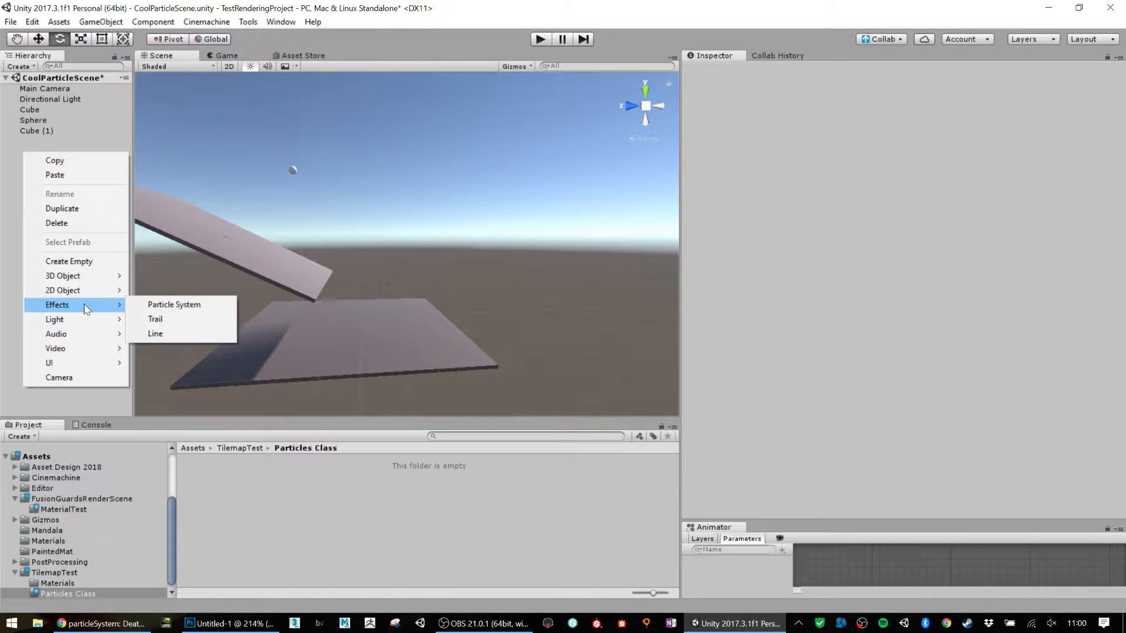
pyautogui.click(165, 311)
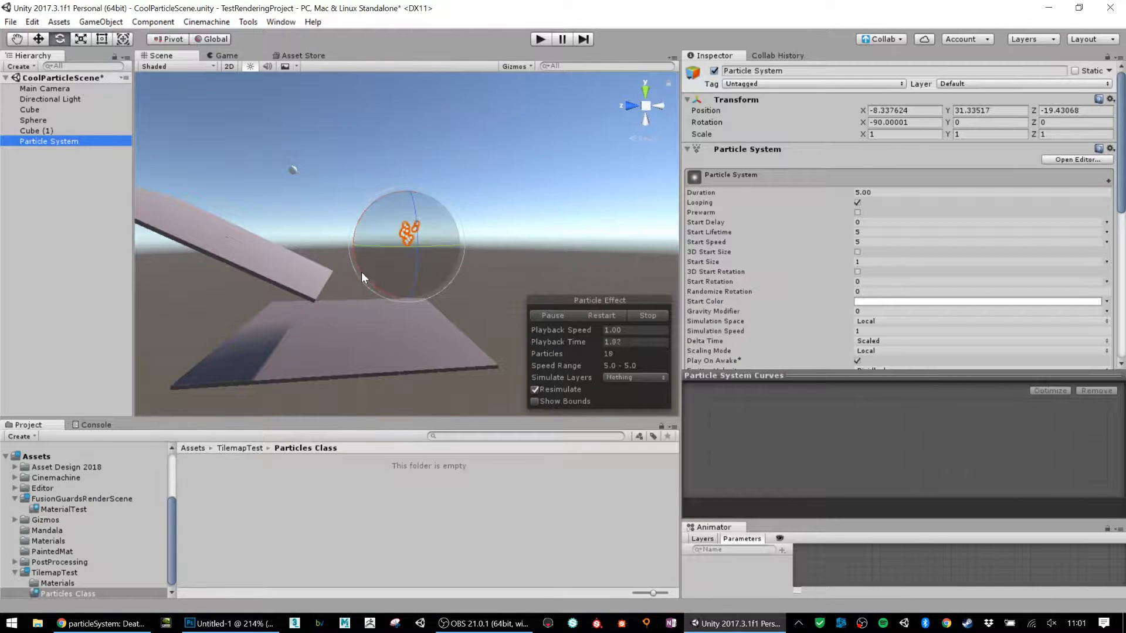
pyautogui.scroll(15, 425, 232)
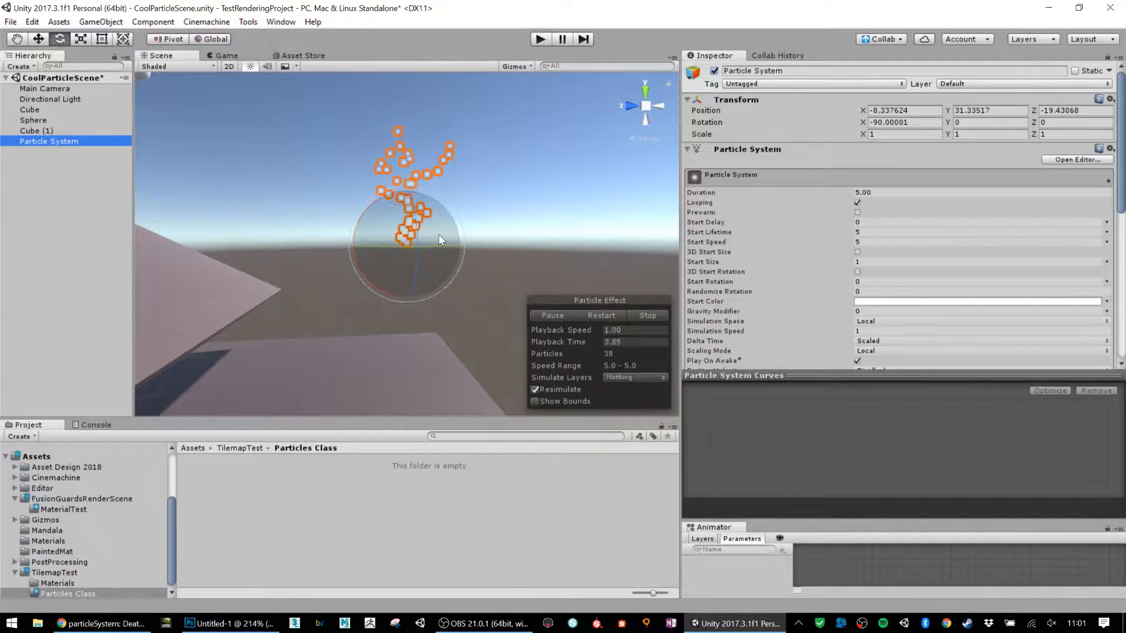
pyautogui.moveTo(504, 138); pyautogui.dragTo(440, 287, button='middle')
pyautogui.scroll(-6, 398, 286)
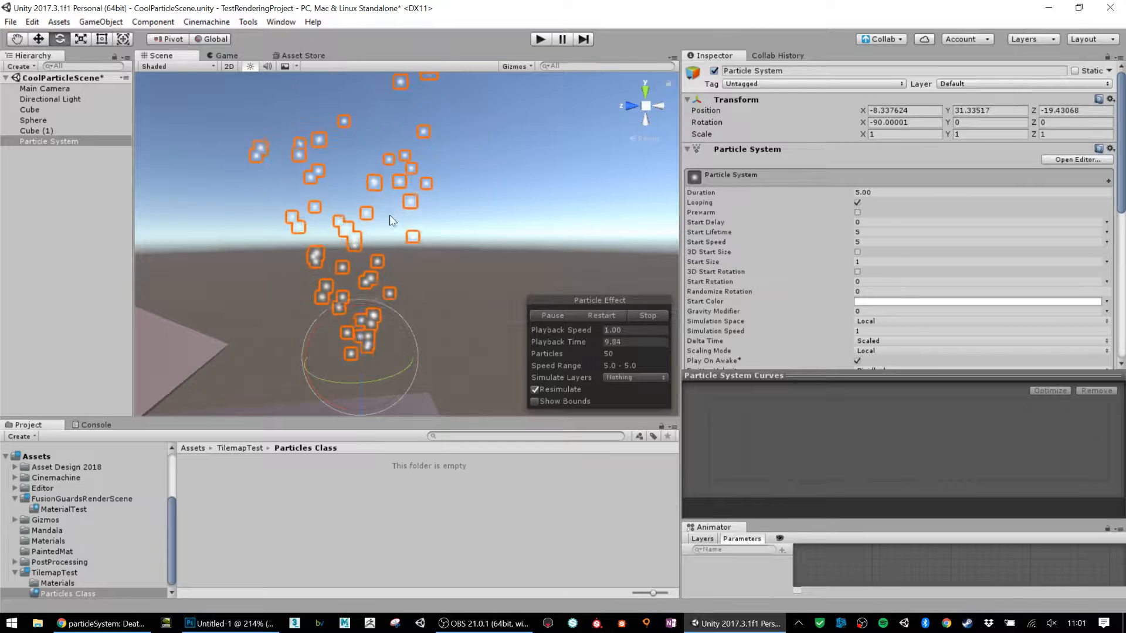
pyautogui.click(226, 55)
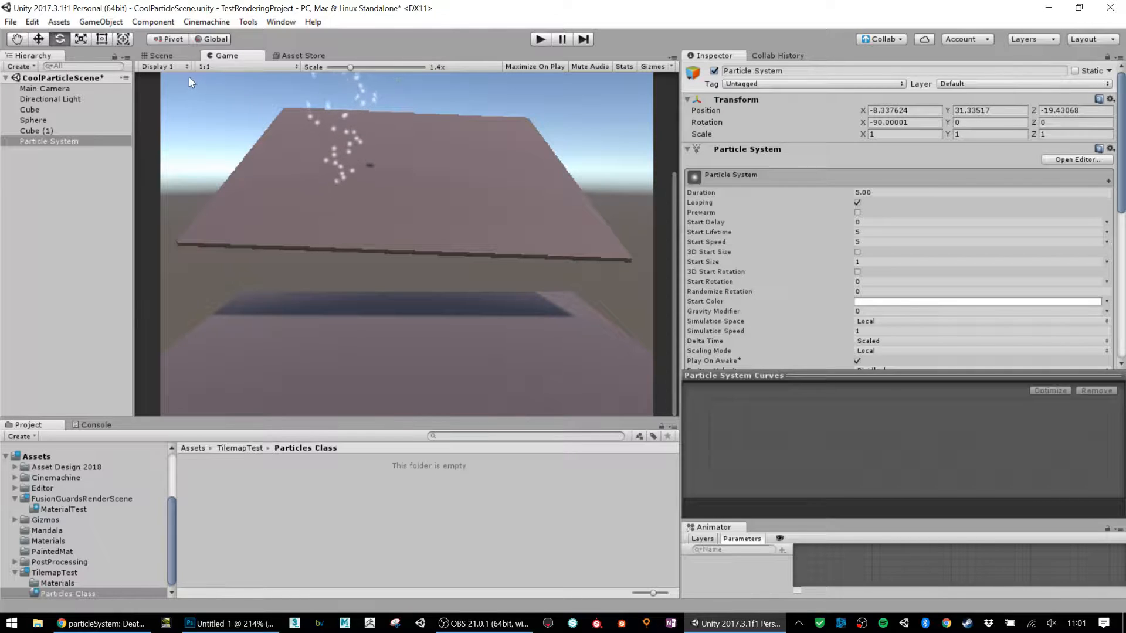
pyautogui.click(176, 57)
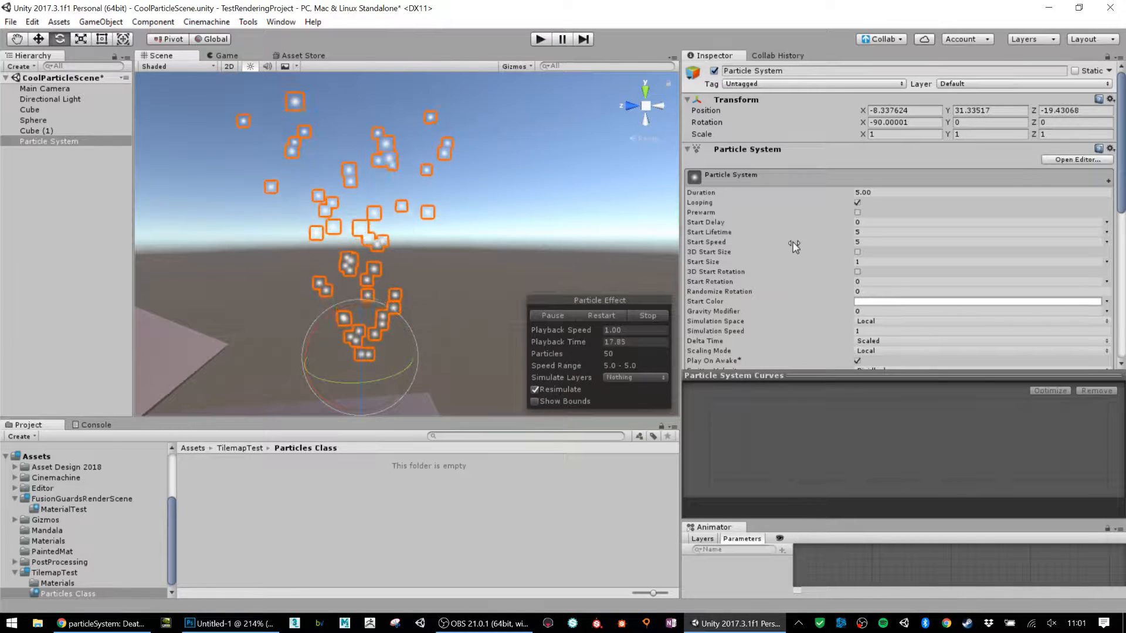
# - Inspect the Default-Particle material assigned in the particle system's Renderer module
pyautogui.scroll(-10, 794, 247)
pyautogui.click(752, 293)
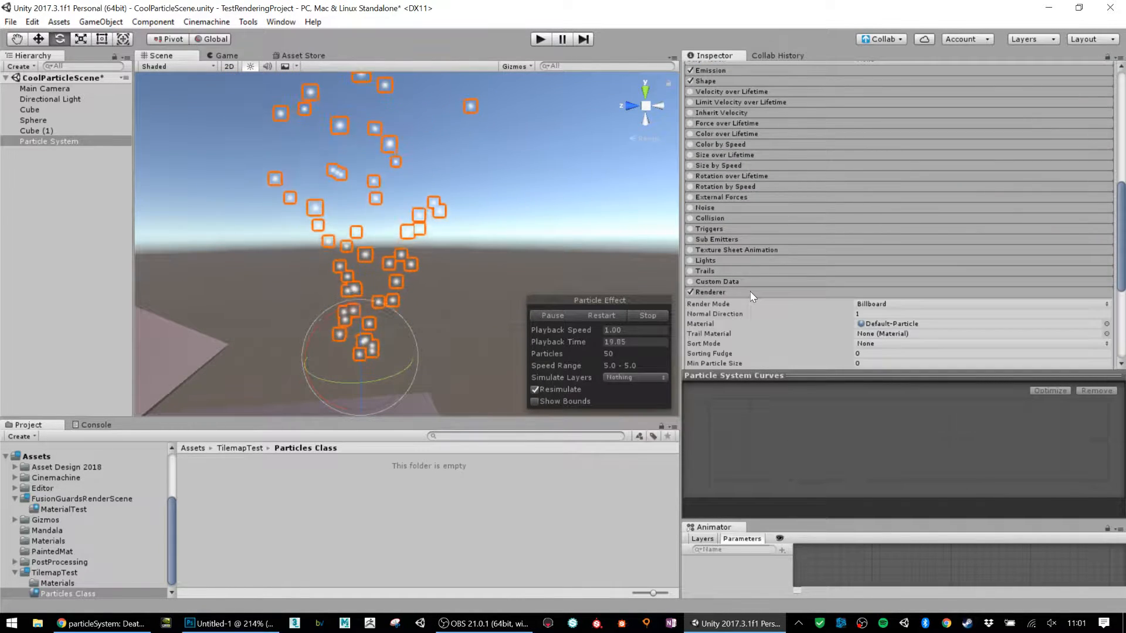
pyautogui.scroll(-3, 763, 293)
pyautogui.click(891, 284)
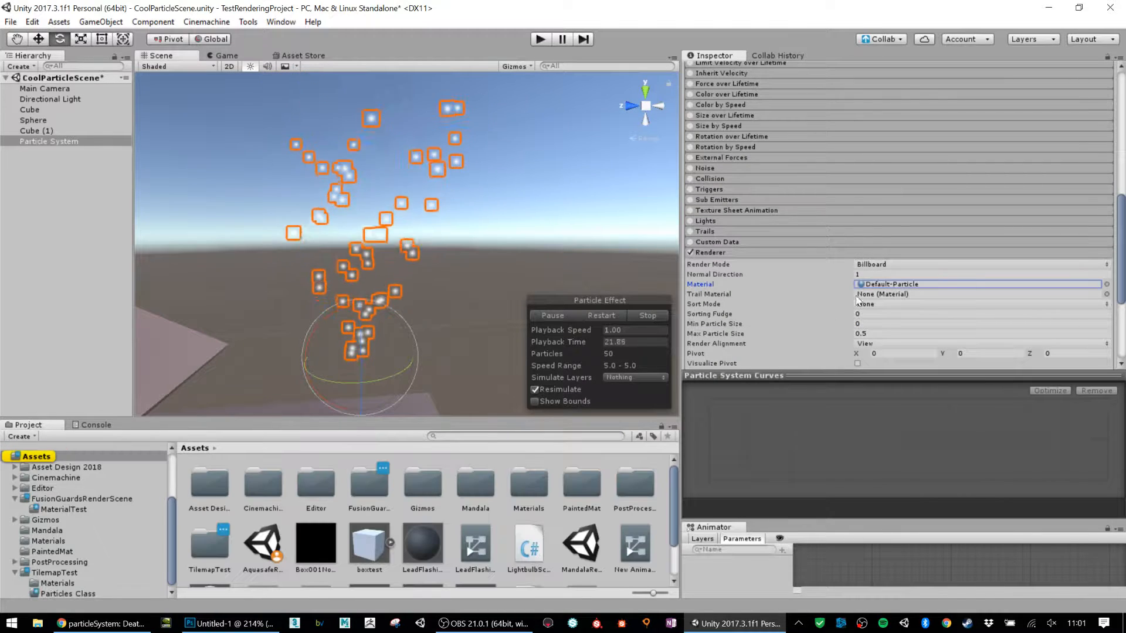
pyautogui.scroll(-2, 659, 470)
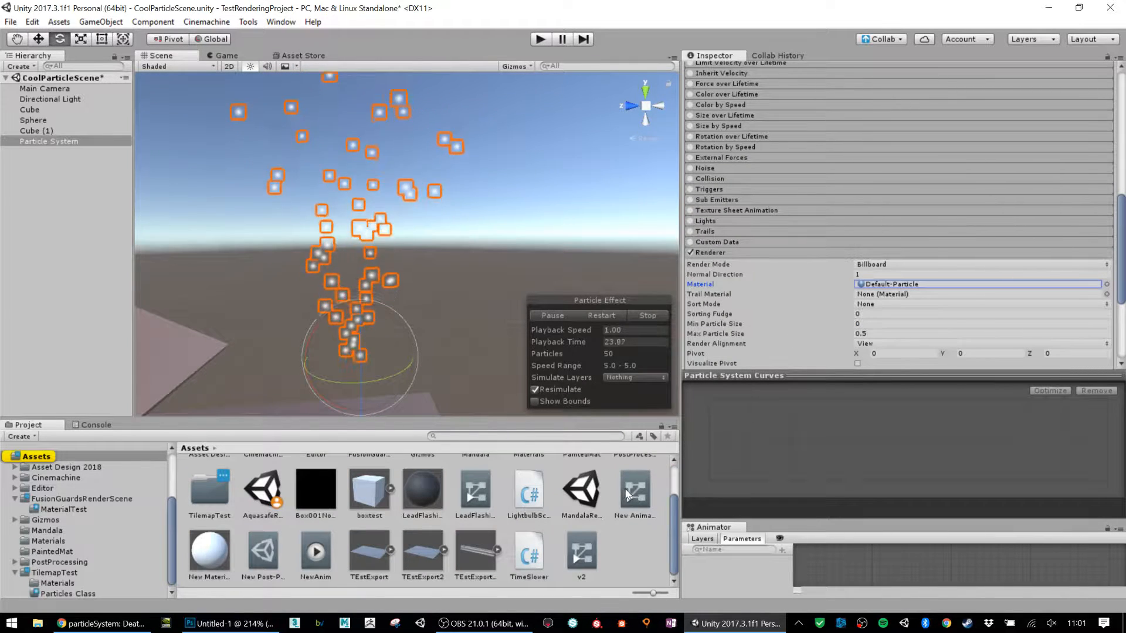
pyautogui.doubleClick(872, 284)
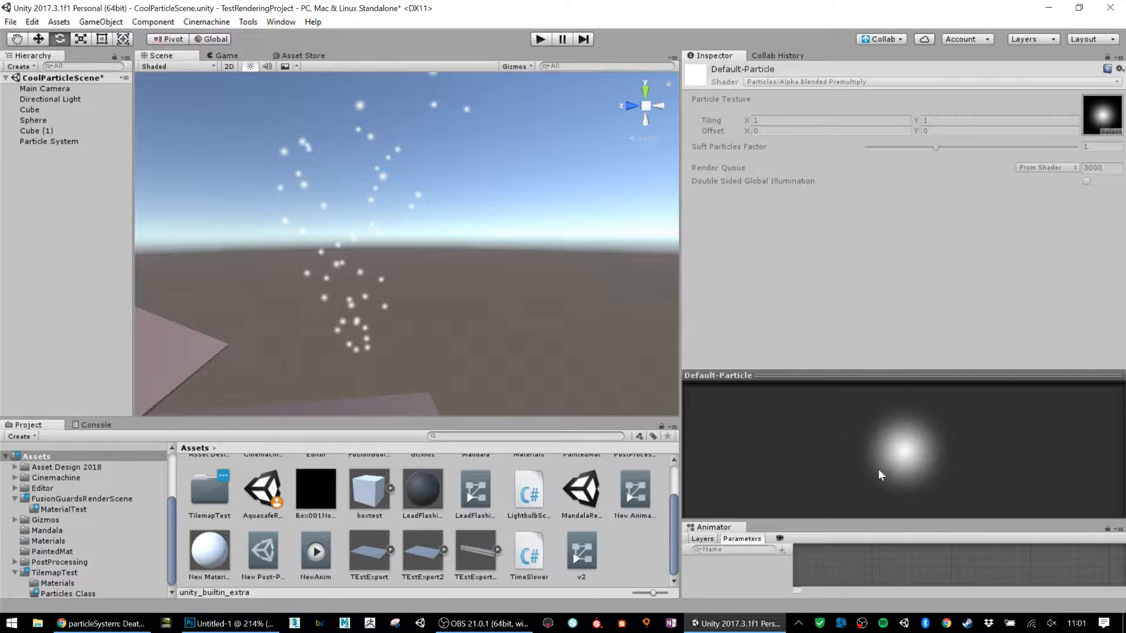
# - Reselect the Particle System and review its emitted particles, main settings and Renderer module properties
pyautogui.click(71, 141)
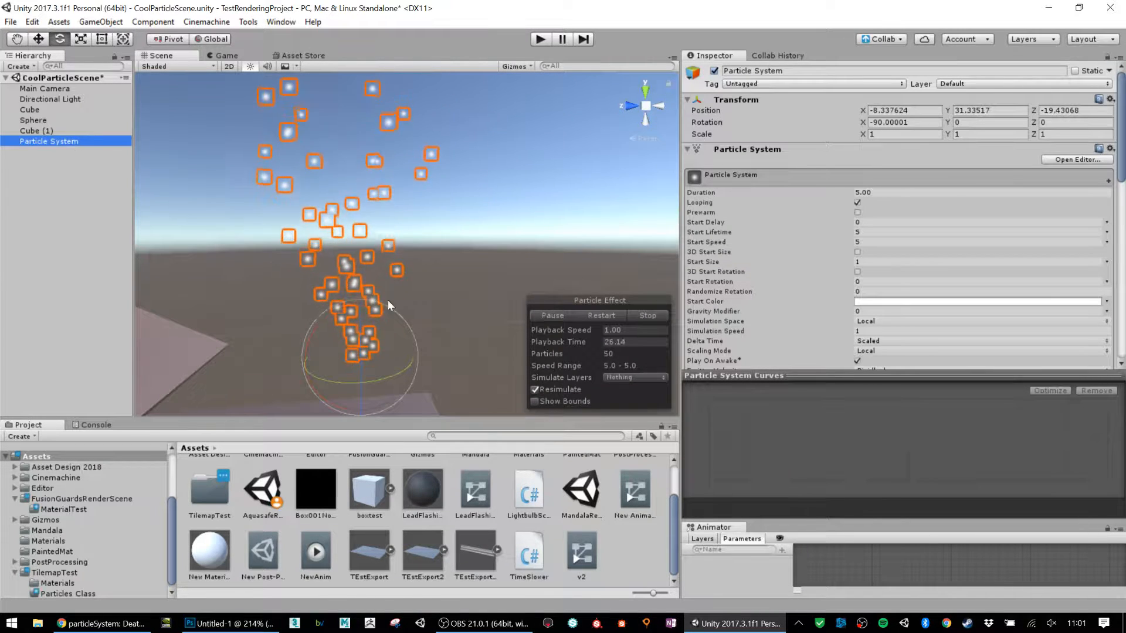
pyautogui.scroll(10, 380, 340)
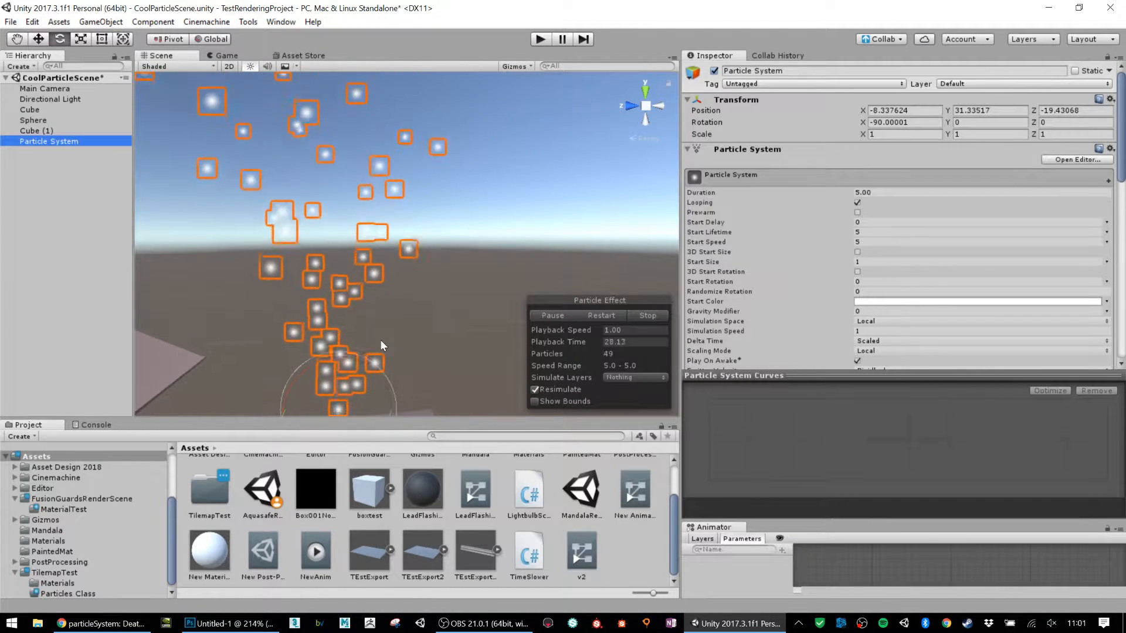
pyautogui.moveTo(380, 352); pyautogui.dragTo(406, 241, button='middle')
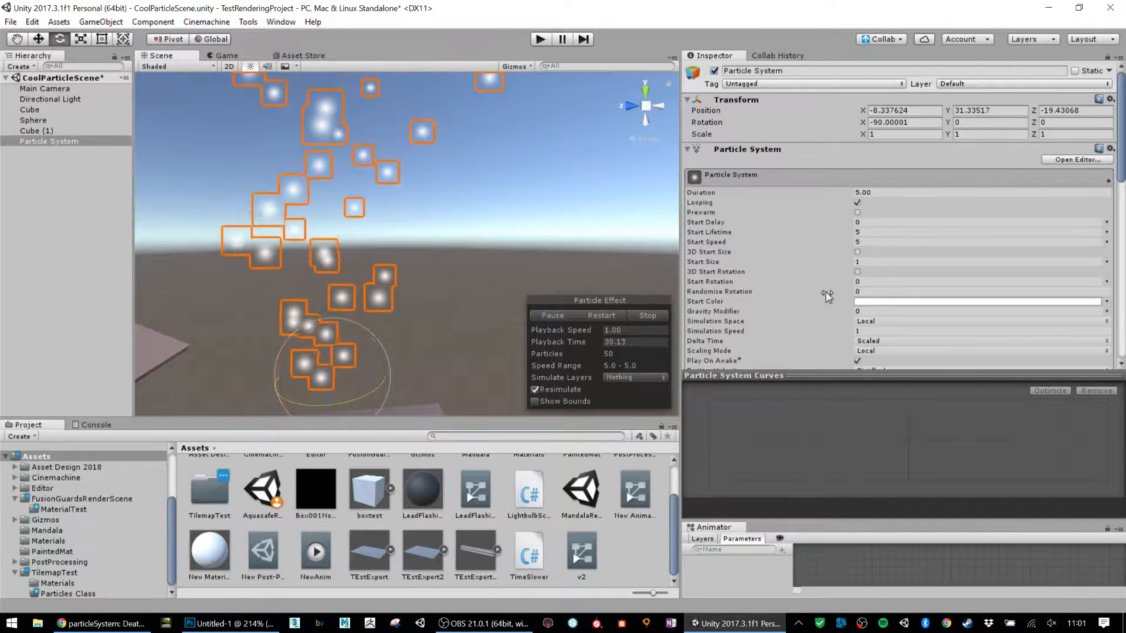
pyautogui.scroll(-15, 851, 291)
pyautogui.scroll(3, 846, 290)
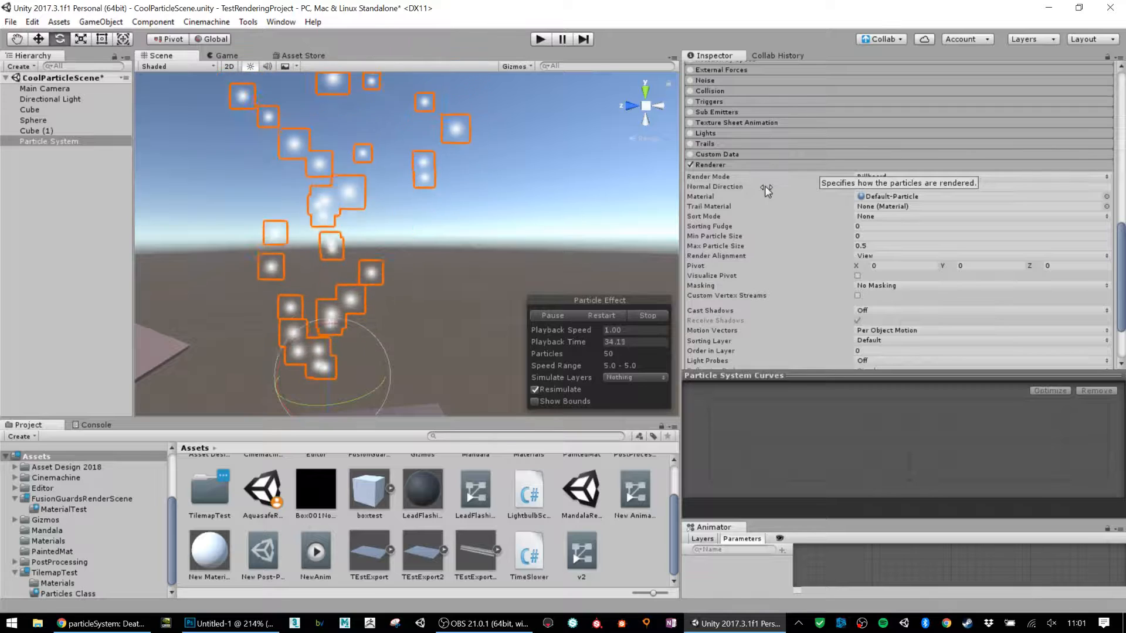
pyautogui.scroll(12, 764, 185)
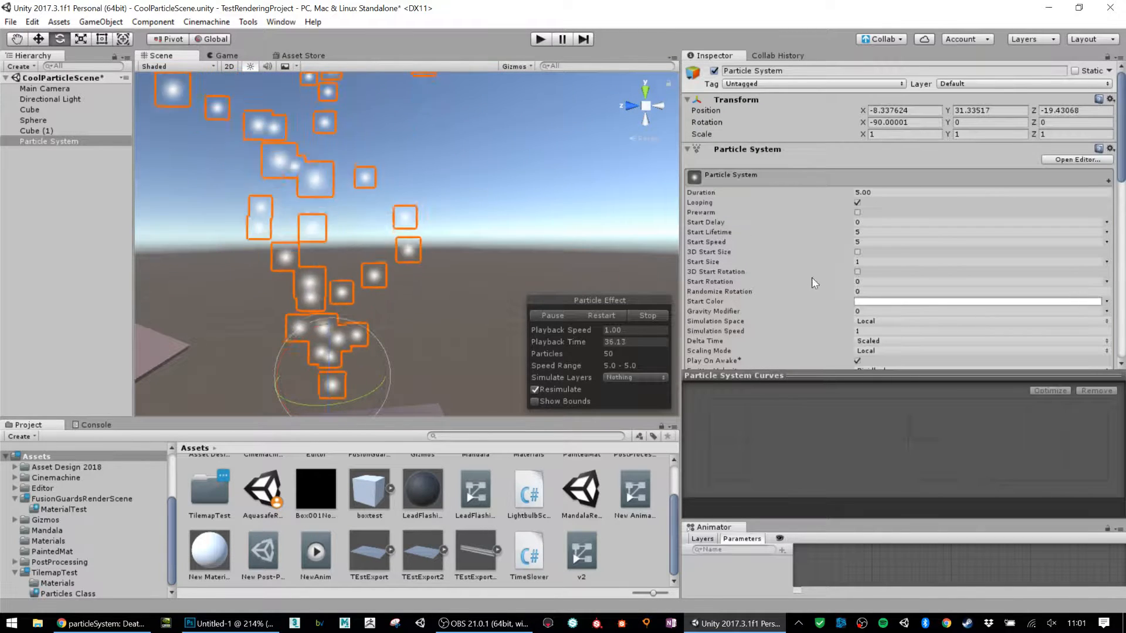
pyautogui.scroll(-8, 812, 277)
pyautogui.scroll(-5, 788, 171)
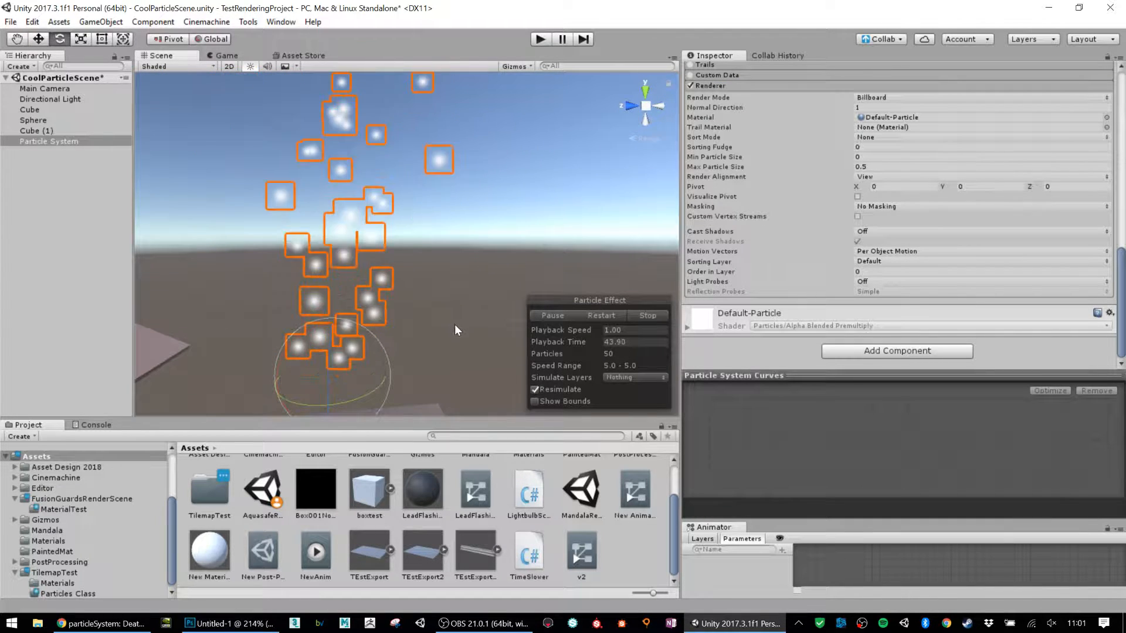
# - Set the Renderer's Render Mode to Stretched Billboard and raise the Speed Scale to about 2.01
pyautogui.click(881, 96)
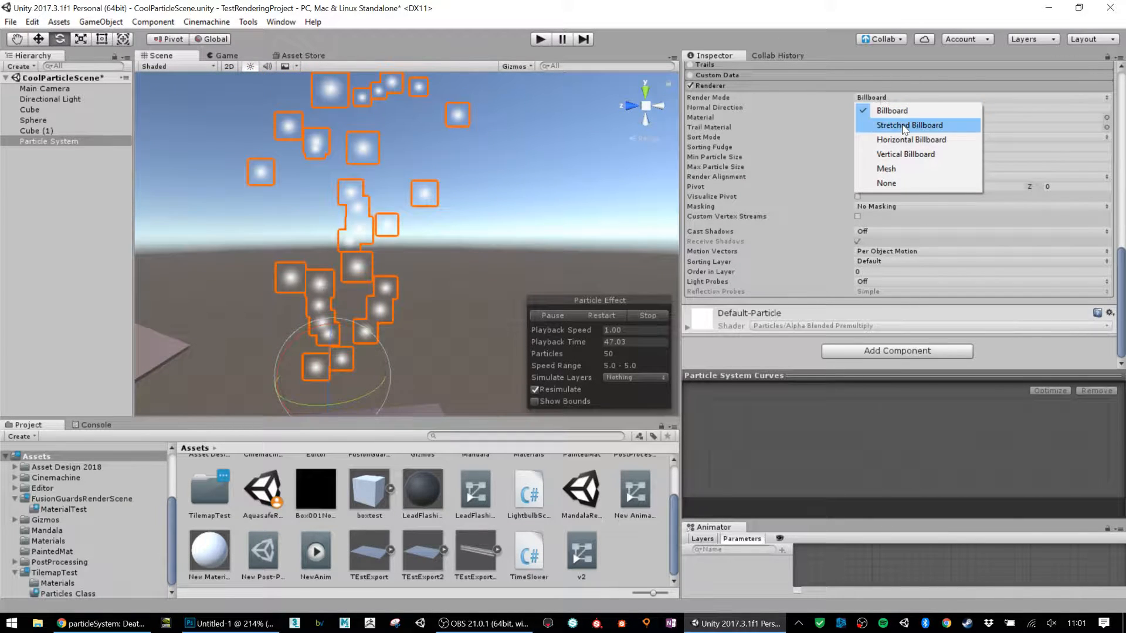
pyautogui.click(902, 125)
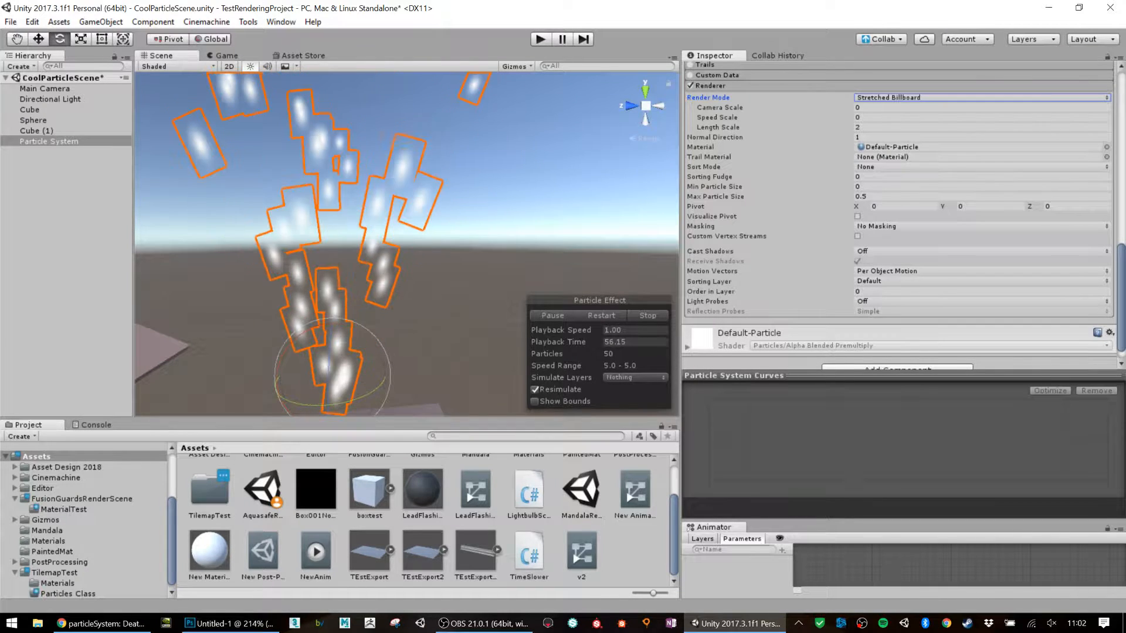
pyautogui.click(851, 118)
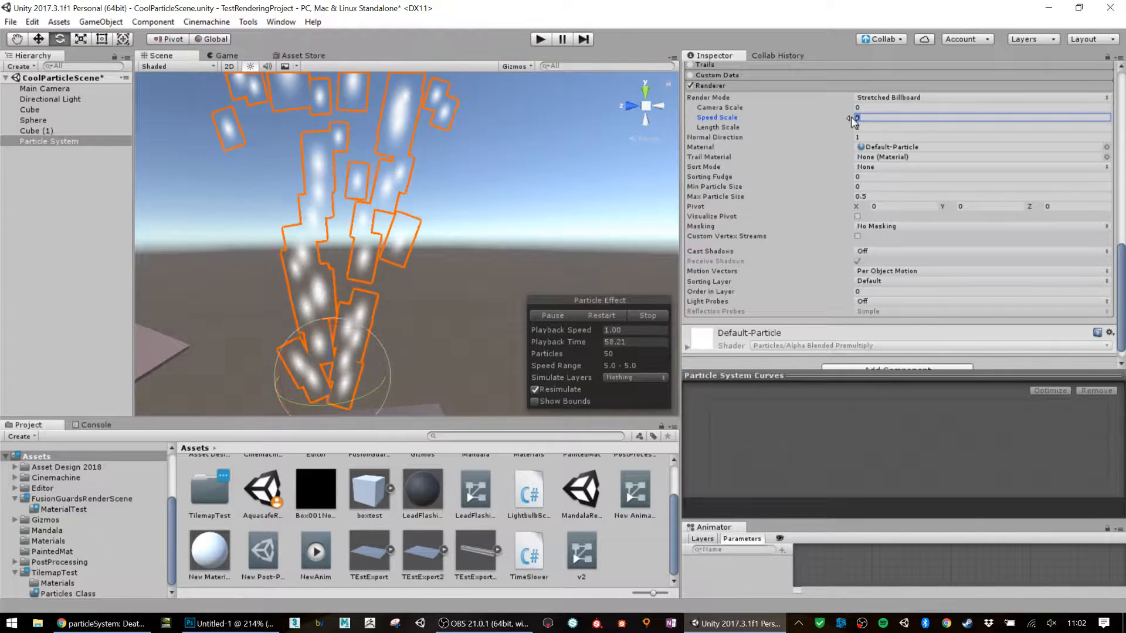
pyautogui.moveTo(852, 118); pyautogui.dragTo(904, 118)
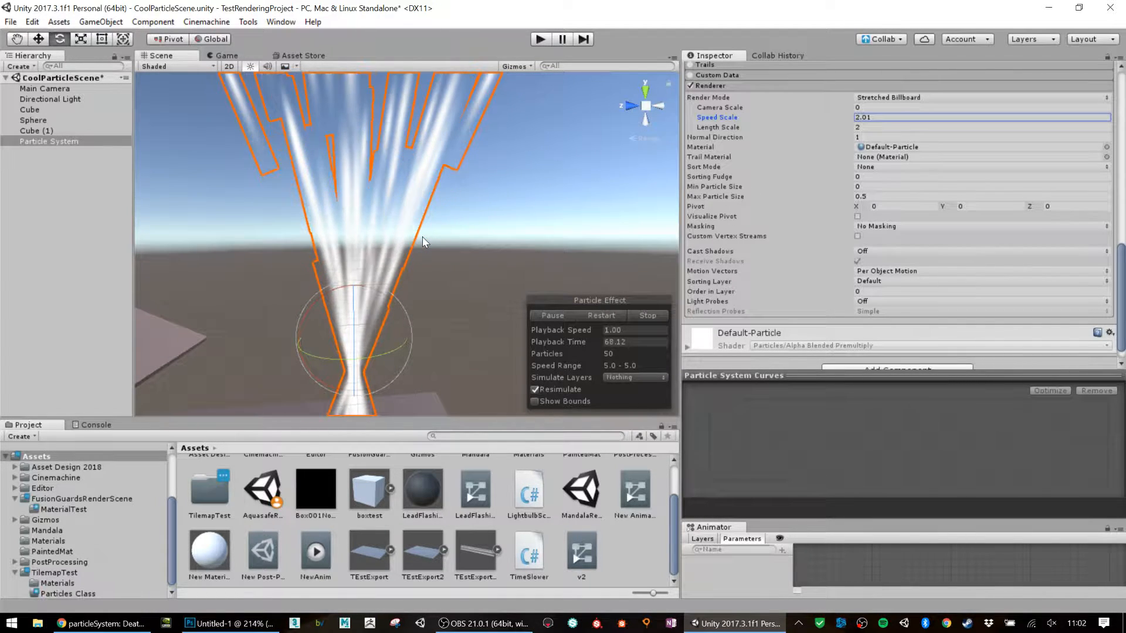
# - Set the Renderer's Render Mode to Horizontal Billboard and compare the particles in an isometric Scene view and the Game view
pyautogui.click(910, 99)
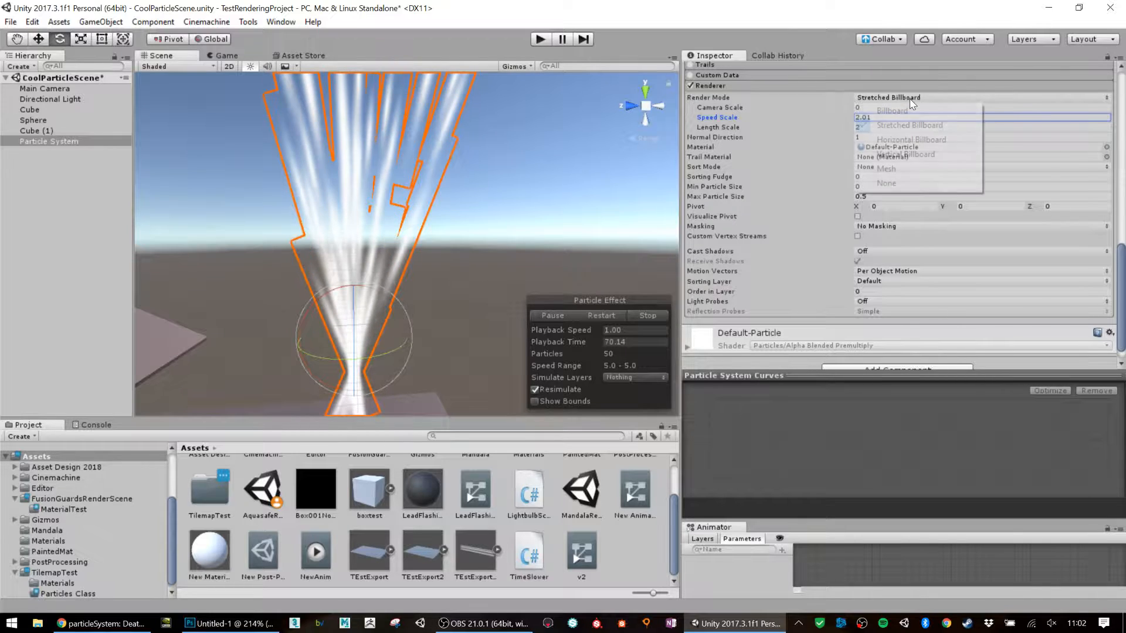
pyautogui.click(912, 140)
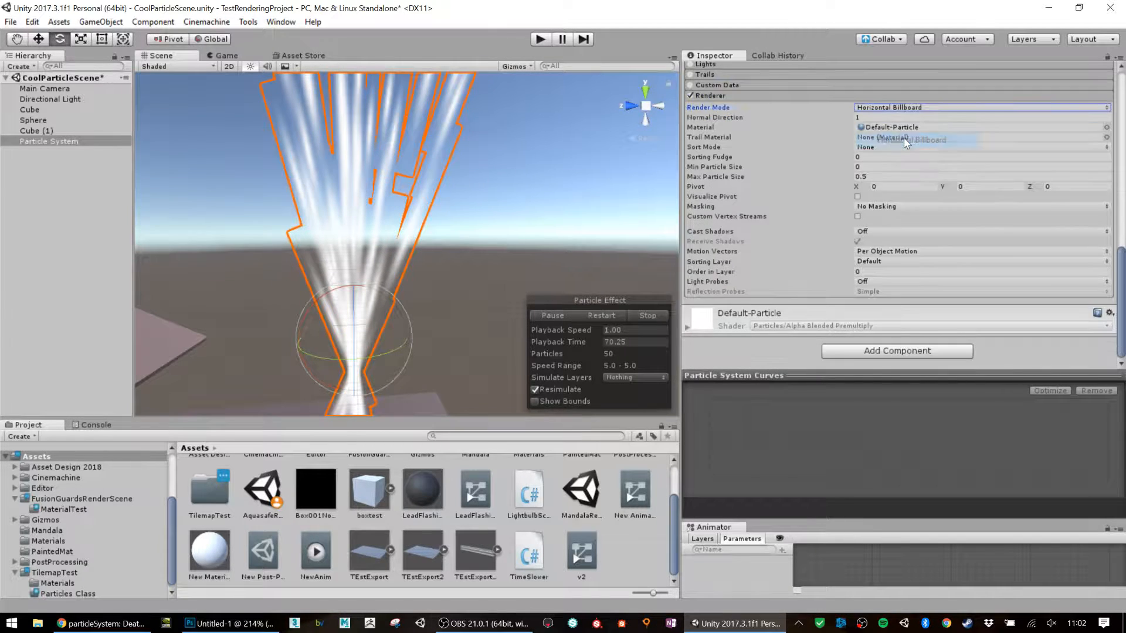
pyautogui.click(647, 107)
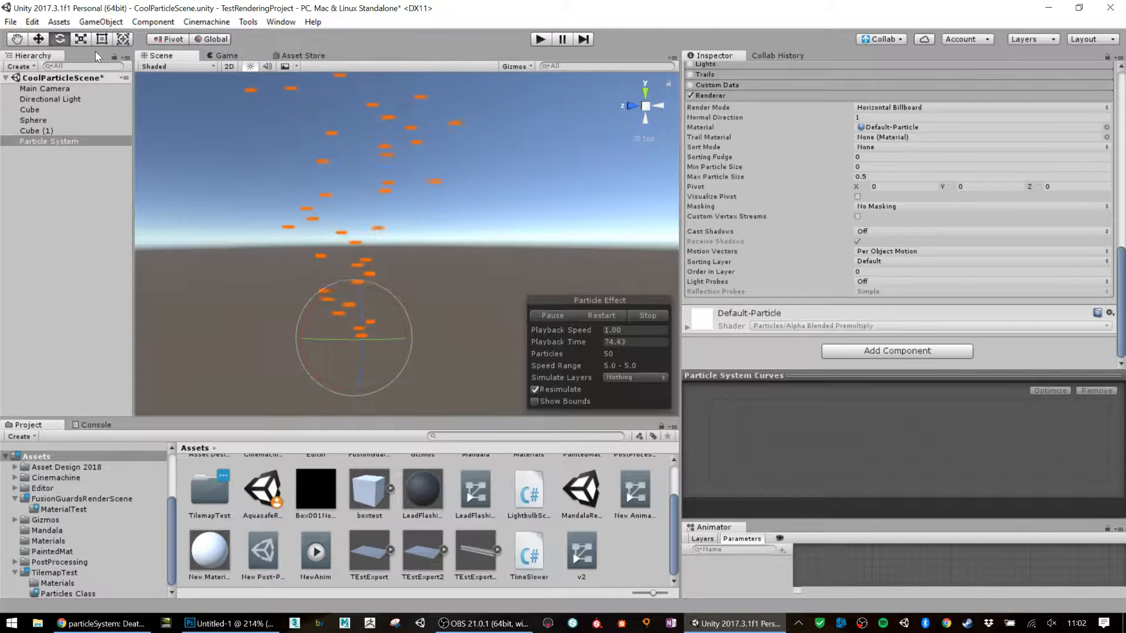
pyautogui.click(218, 55)
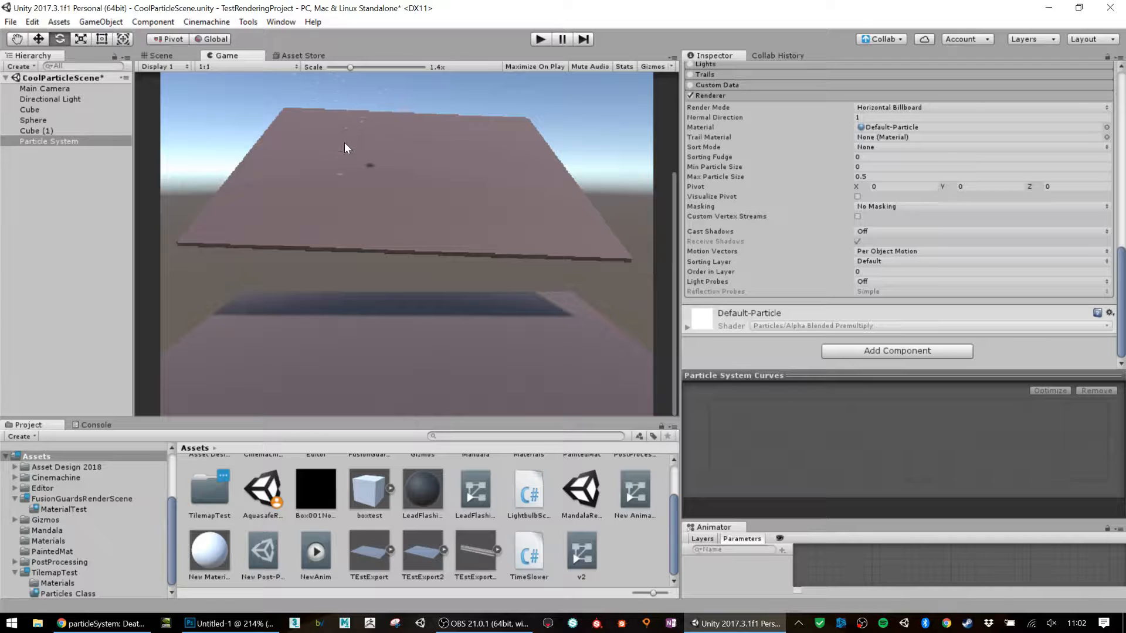
pyautogui.click(166, 68)
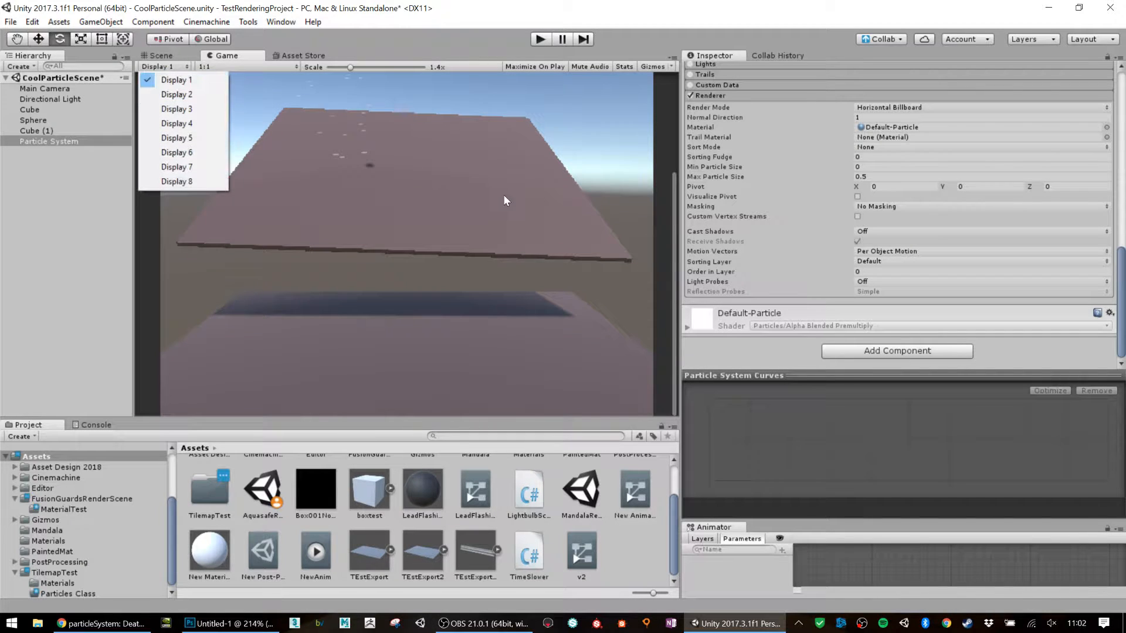
pyautogui.click(165, 55)
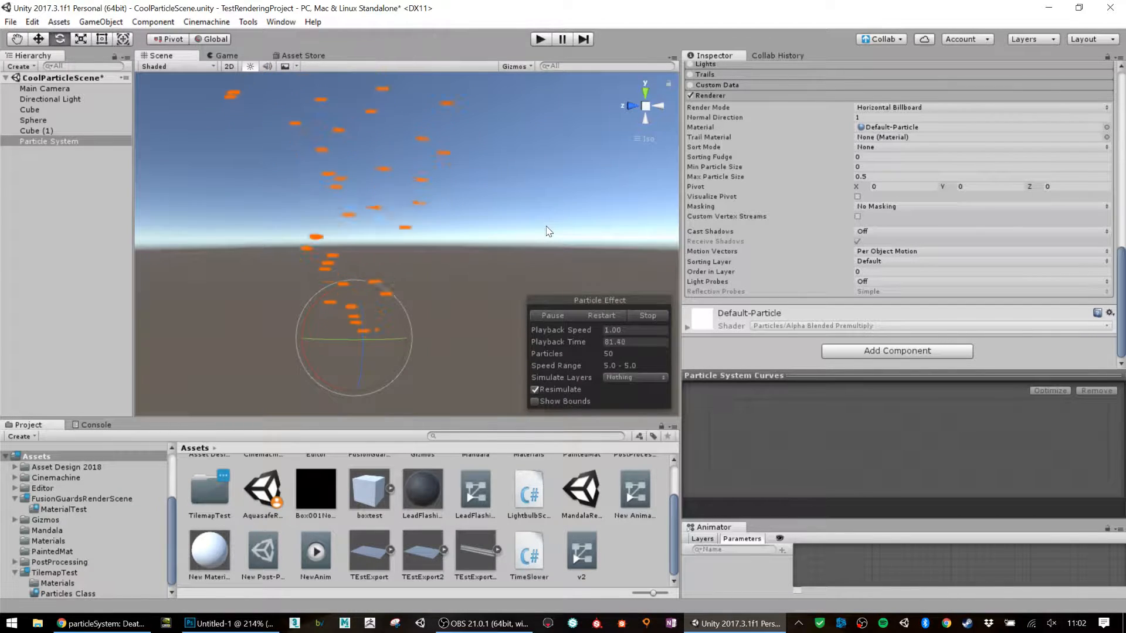
# - Change the particle Render Mode to Vertical Billboard
pyautogui.keyDown('alt'); pyautogui.moveTo(532, 247); pyautogui.dragTo(464, 239); pyautogui.keyUp('alt')
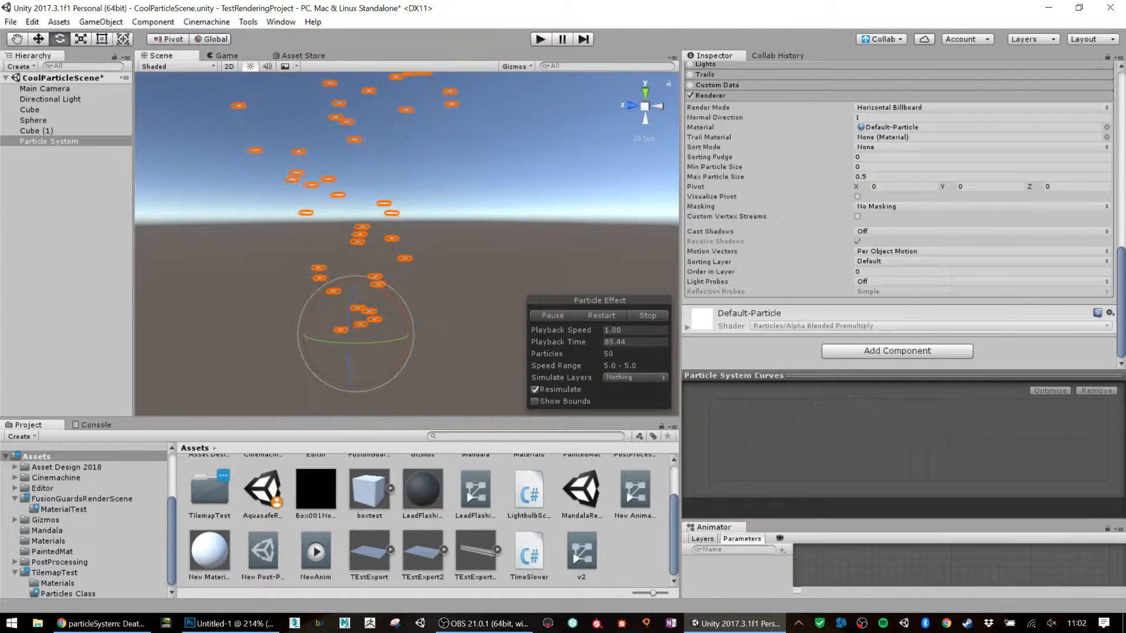
pyautogui.click(969, 106)
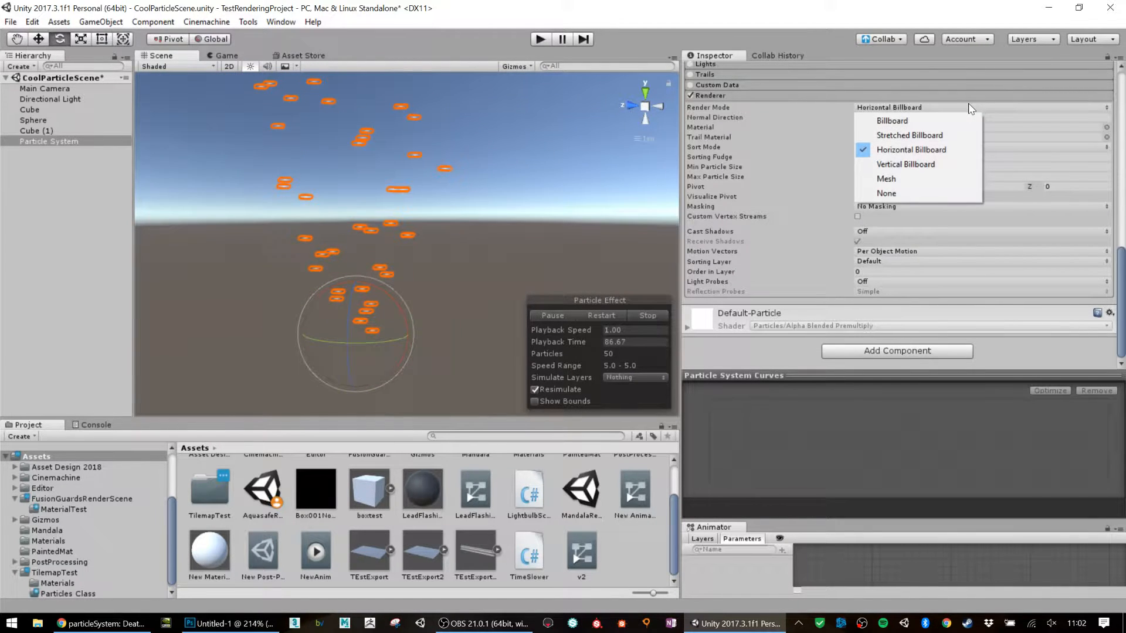
pyautogui.click(924, 164)
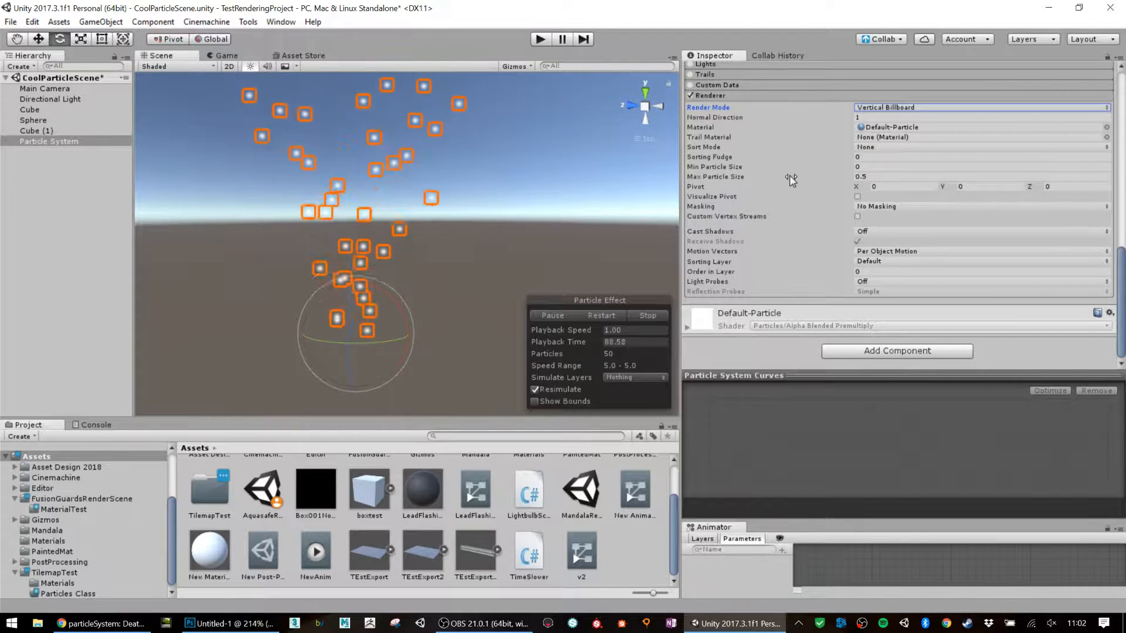
# - Set the Renderer's Render Mode to Mesh with the Cube mesh and examine the particles from a raised angle
pyautogui.click(877, 107)
pyautogui.click(884, 180)
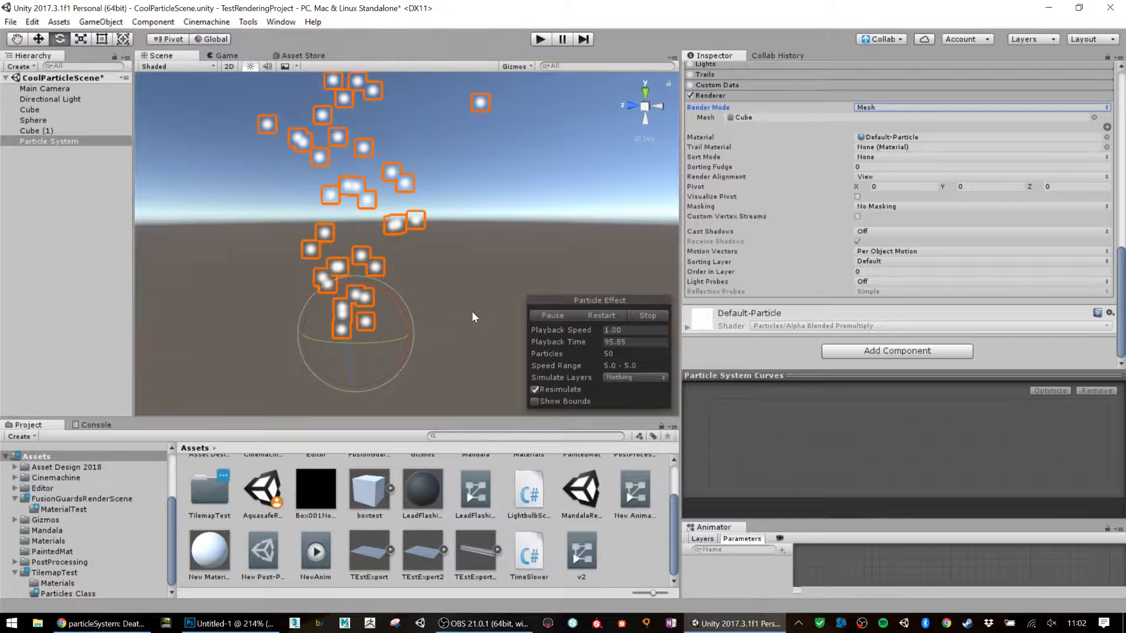
pyautogui.keyDown('alt'); pyautogui.moveTo(423, 268); pyautogui.dragTo(259, 347); pyautogui.keyUp('alt')
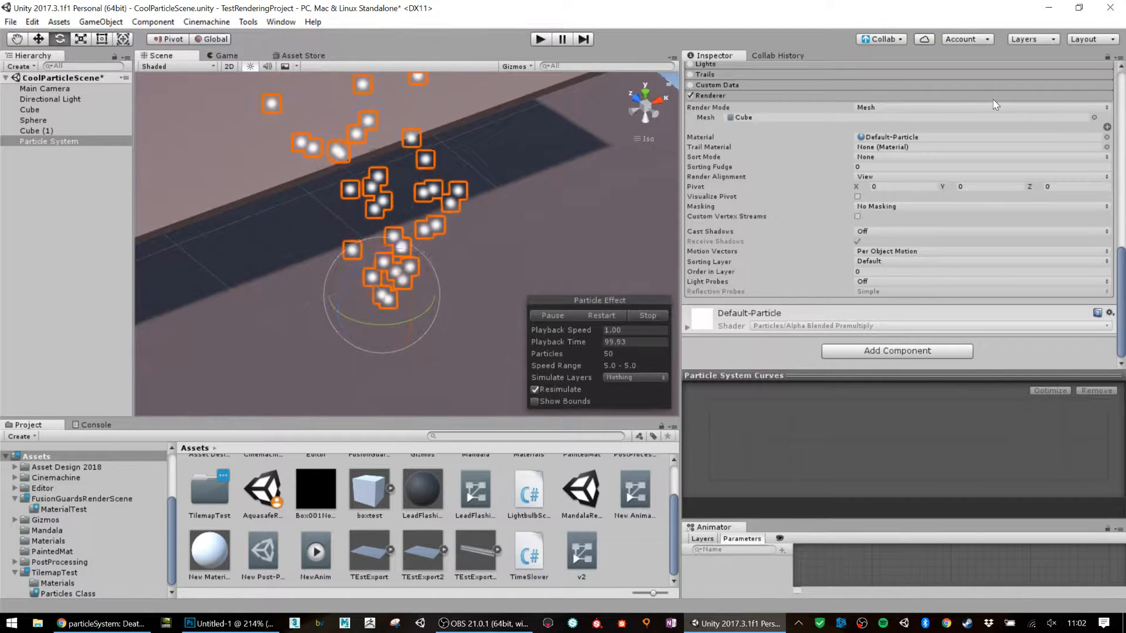
pyautogui.click(1011, 117)
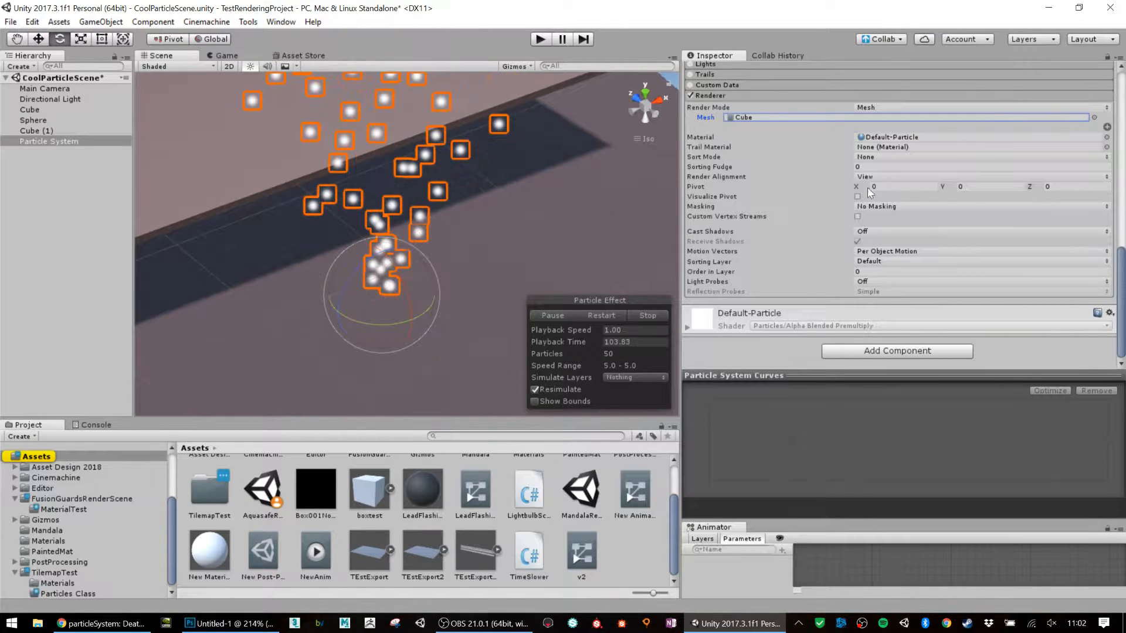
pyautogui.click(879, 109)
pyautogui.click(896, 181)
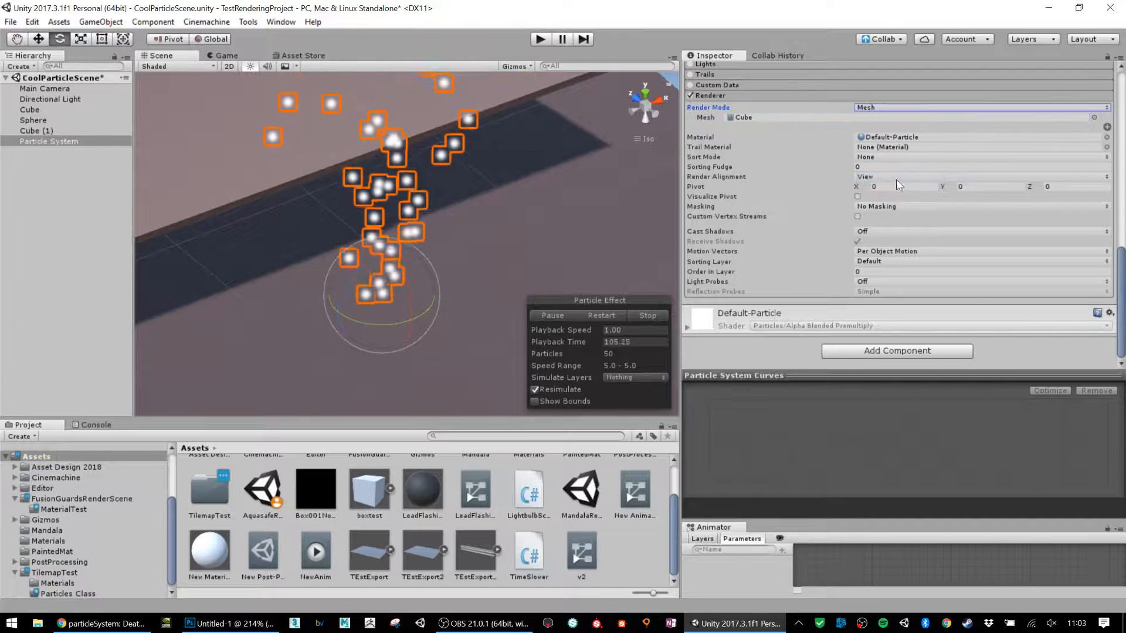
# - Try the Sphere and Capsule meshes for the particles, return to Cube and inspect them from other angles
pyautogui.click(1094, 118)
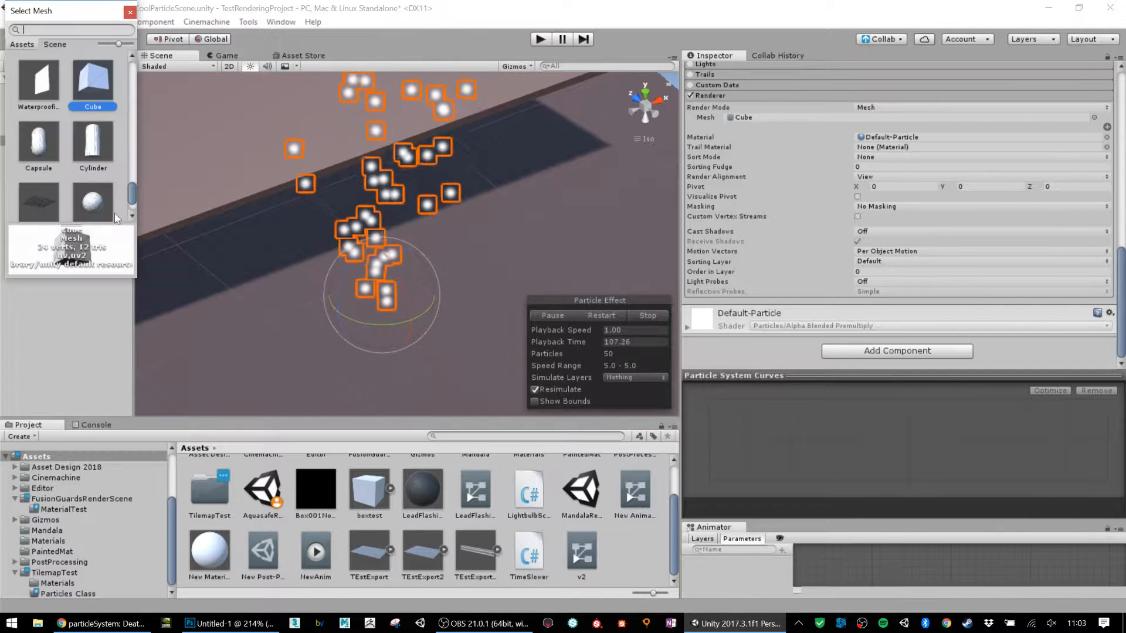
pyautogui.click(92, 201)
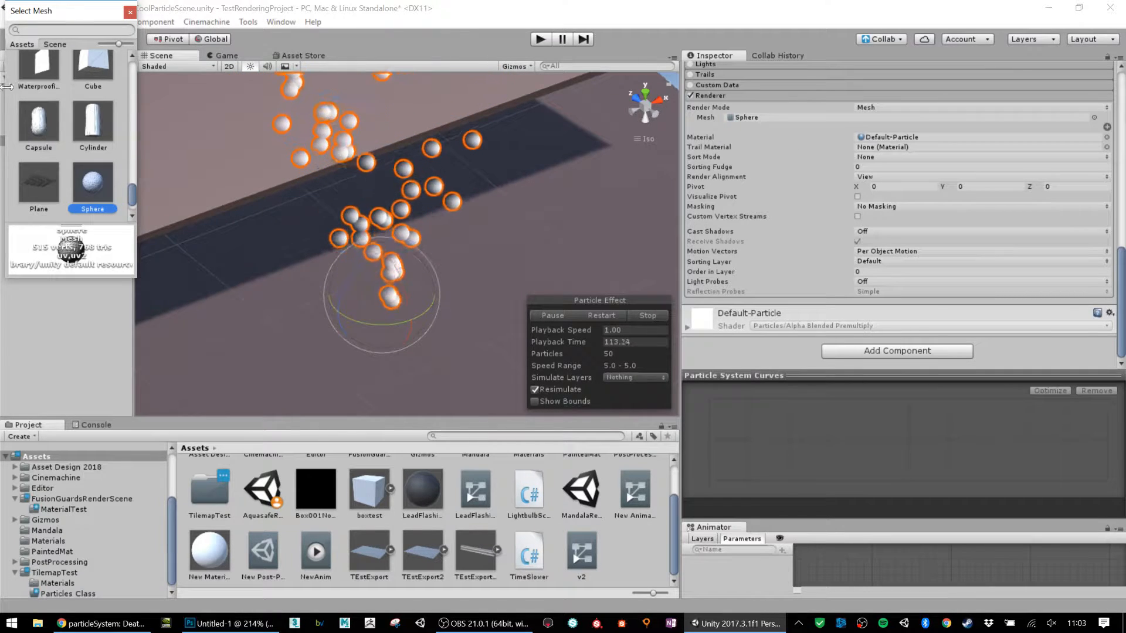
pyautogui.click(45, 128)
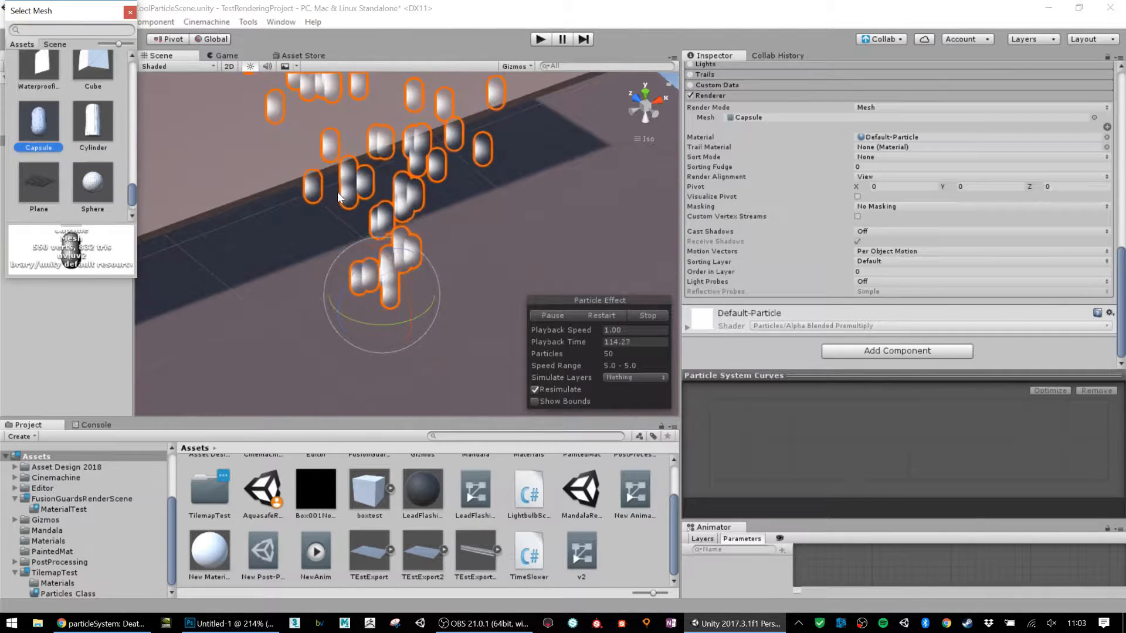
pyautogui.click(89, 82)
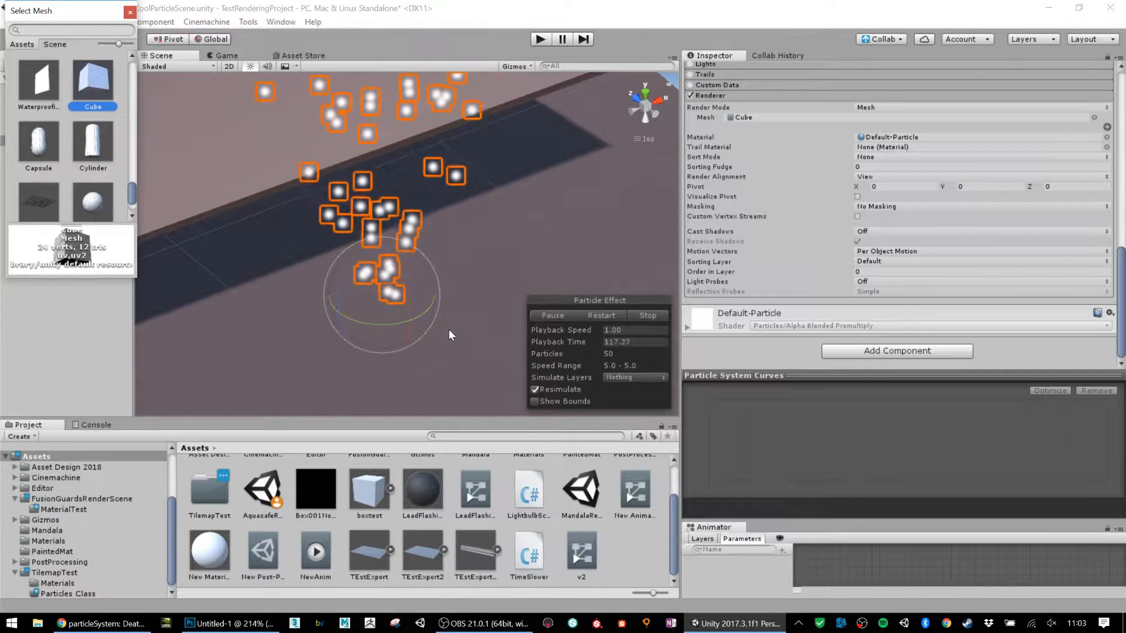
pyautogui.keyDown('alt'); pyautogui.click(231, 178); pyautogui.keyUp('alt')
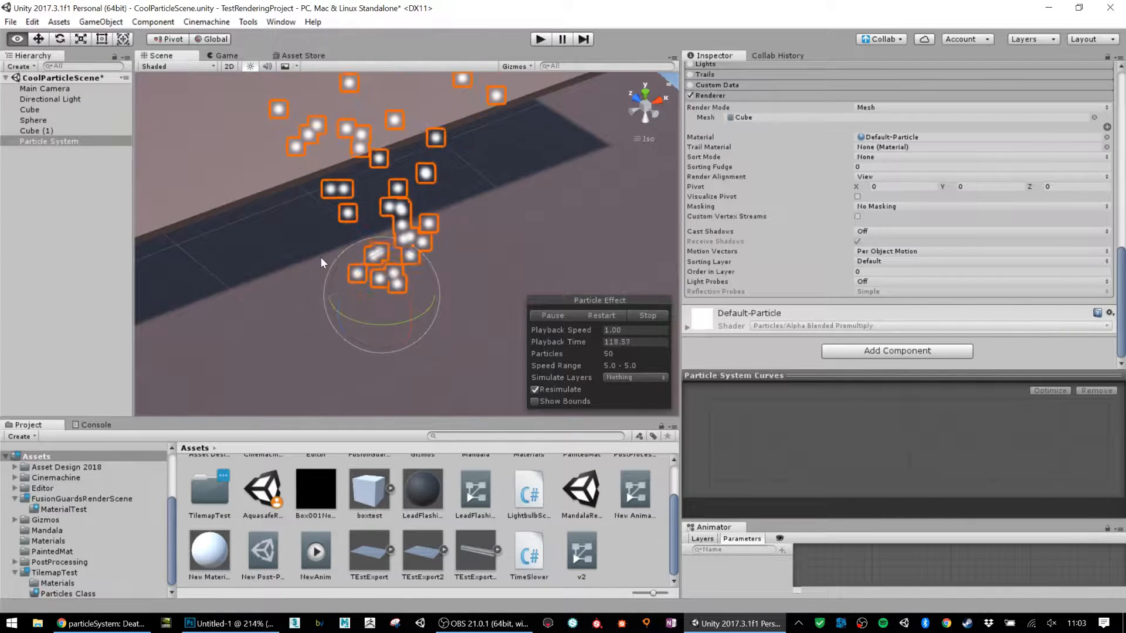
pyautogui.keyDown('alt'); pyautogui.moveTo(322, 261); pyautogui.dragTo(575, 146); pyautogui.keyUp('alt')
pyautogui.keyDown('alt'); pyautogui.moveTo(339, 308); pyautogui.dragTo(531, 414); pyautogui.keyUp('alt')
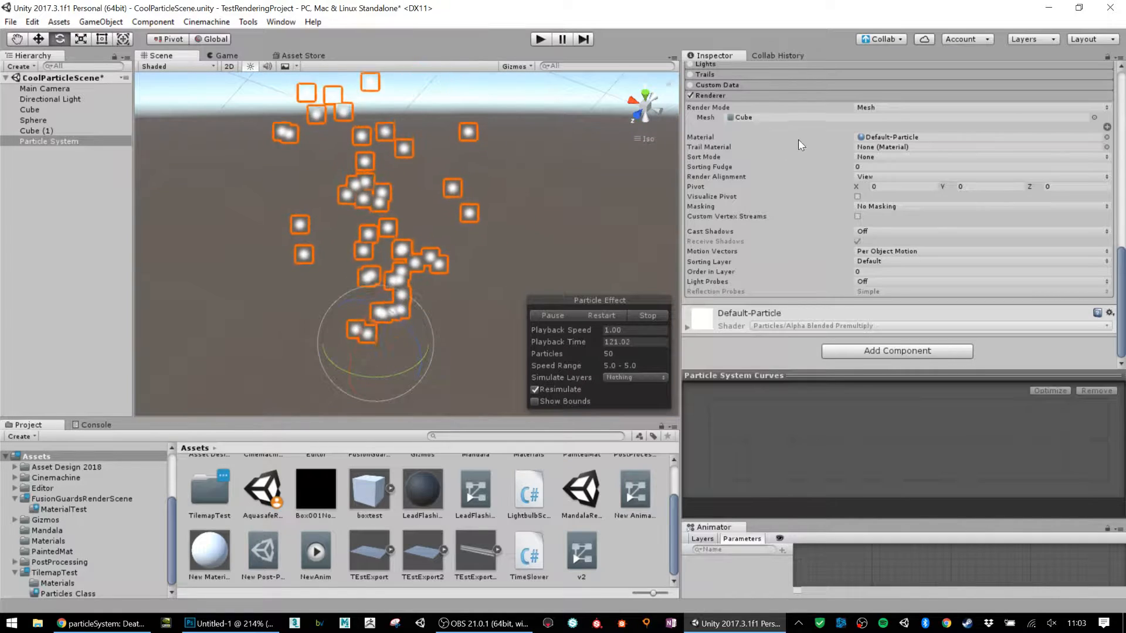
# - Set the Renderer's Render Mode back to Billboard and check how the particles face the view from different angles
pyautogui.click(902, 108)
pyautogui.click(903, 122)
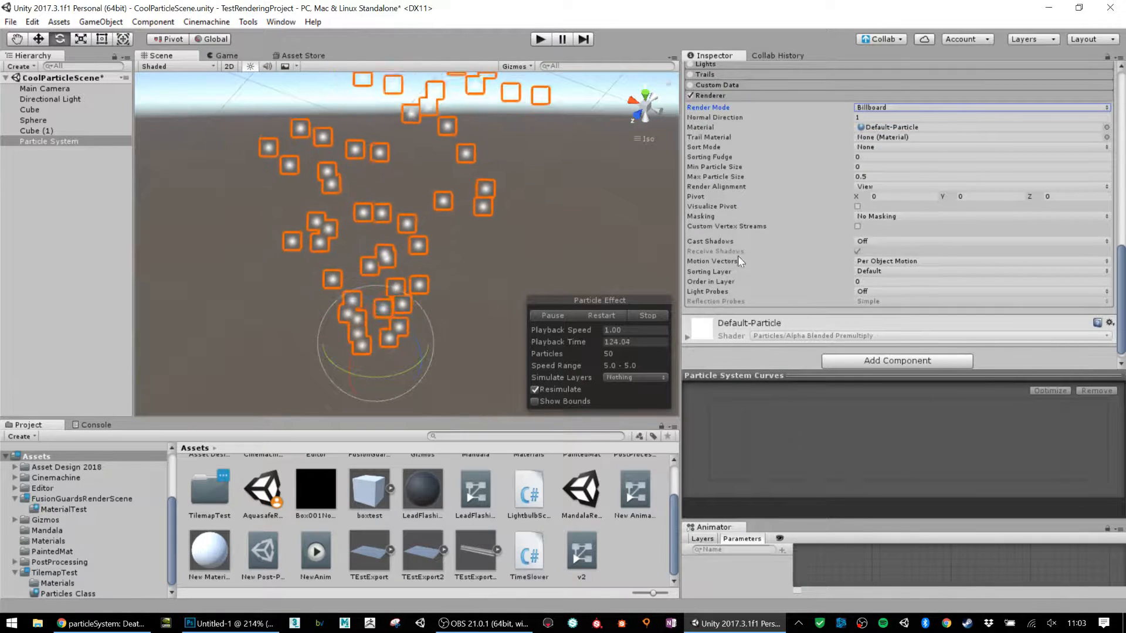
pyautogui.keyDown('alt'); pyautogui.moveTo(456, 339); pyautogui.dragTo(438, 377); pyautogui.keyUp('alt')
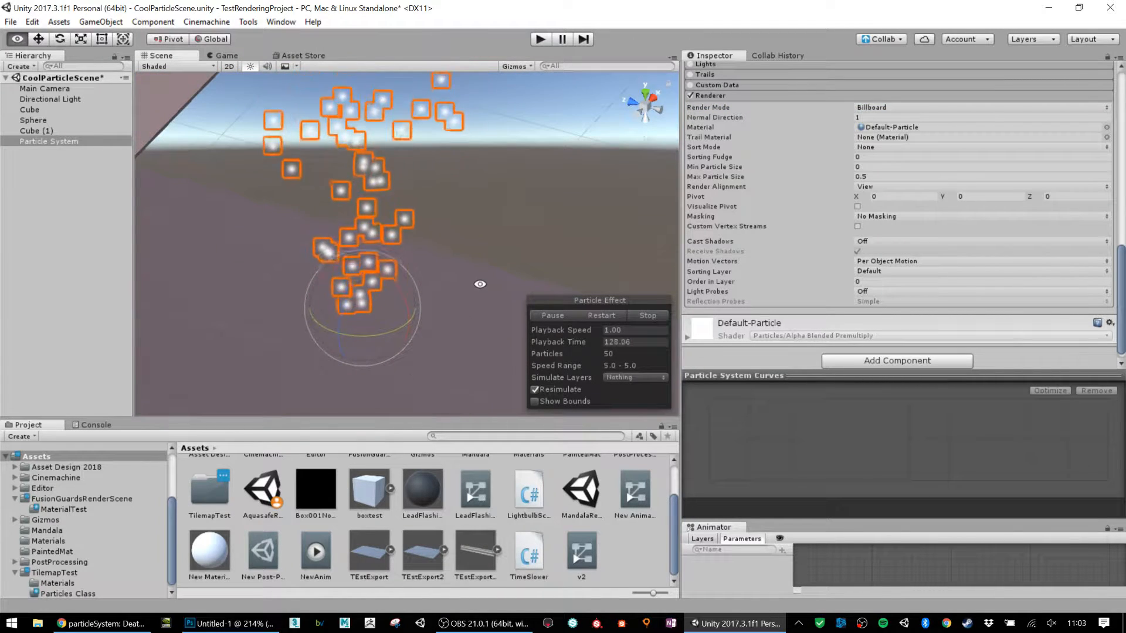
pyautogui.keyDown('alt'); pyautogui.moveTo(480, 283); pyautogui.dragTo(317, 265); pyautogui.keyUp('alt')
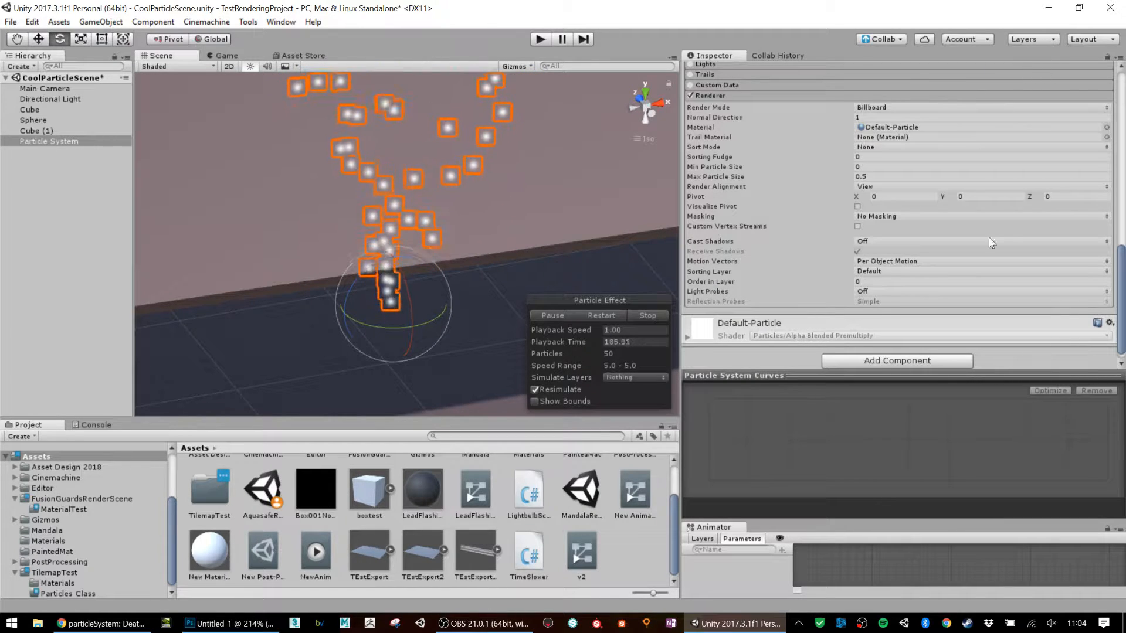
pyautogui.scroll(-15, 375, 284)
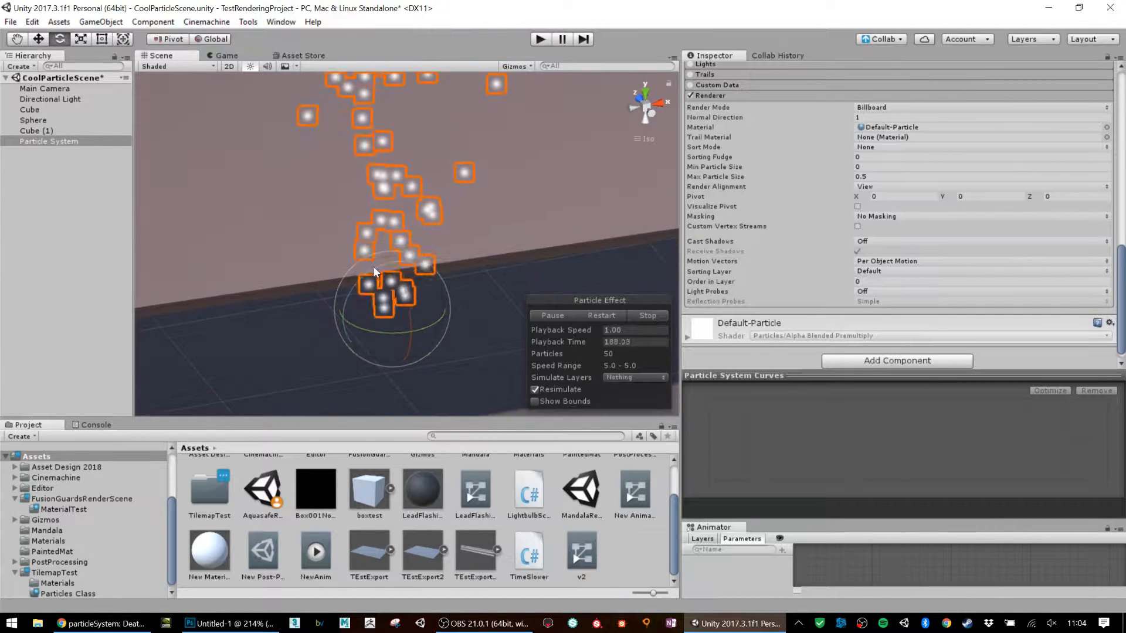
pyautogui.moveTo(436, 239); pyautogui.dragTo(432, 274, button='middle')
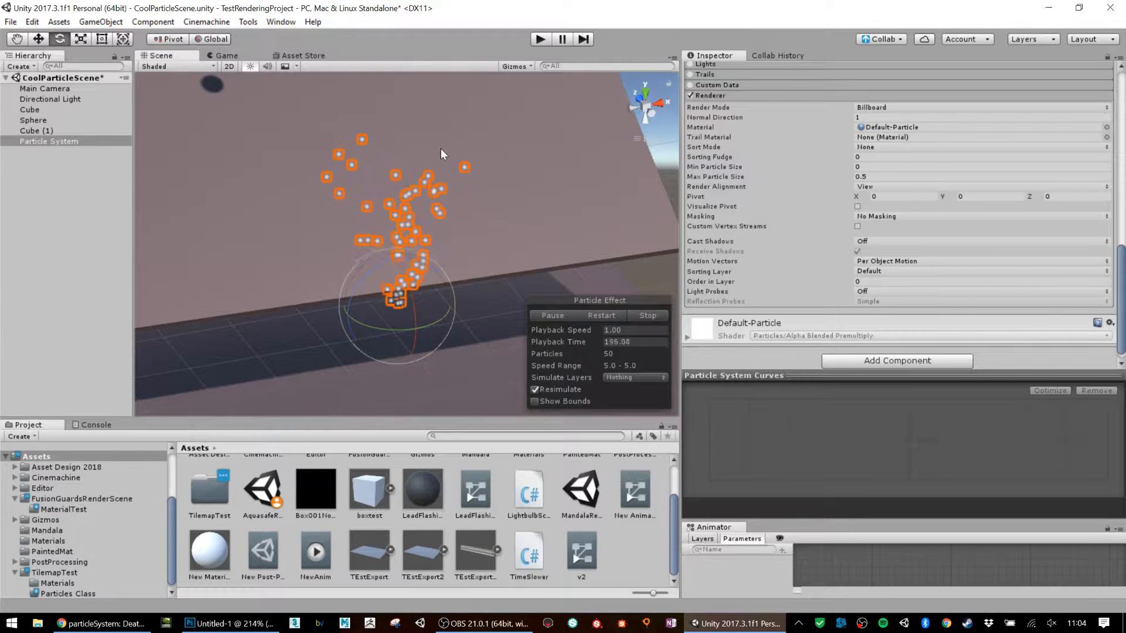
pyautogui.scroll(3, 408, 307)
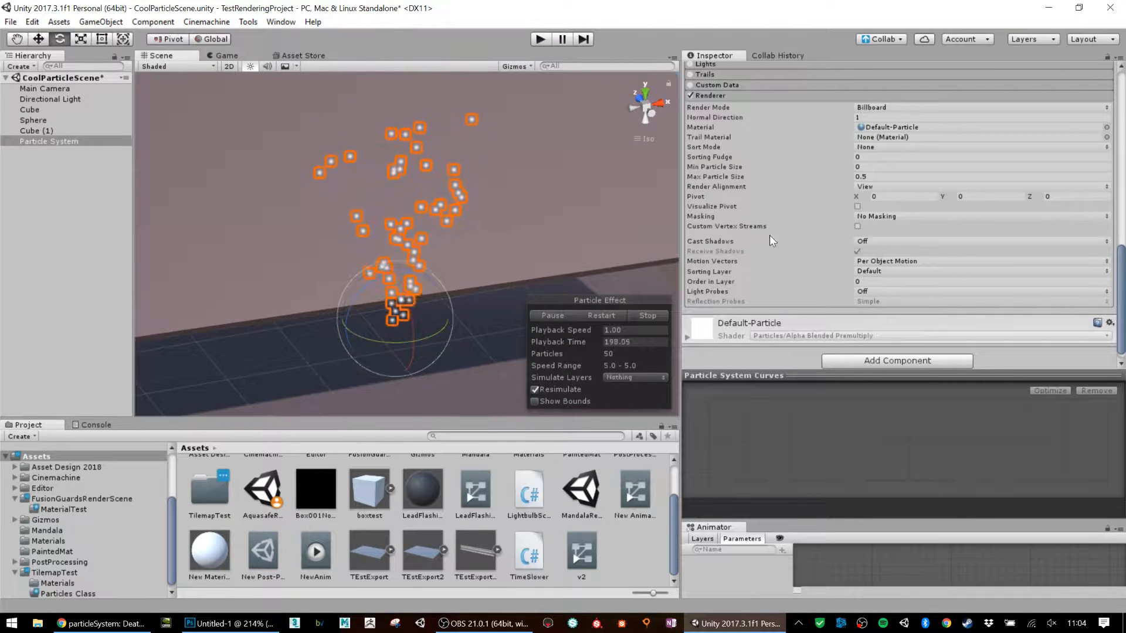
# - Set the particle system's Duration to 1, disable Looping and play the effect once in the Scene view
pyautogui.scroll(15, 800, 209)
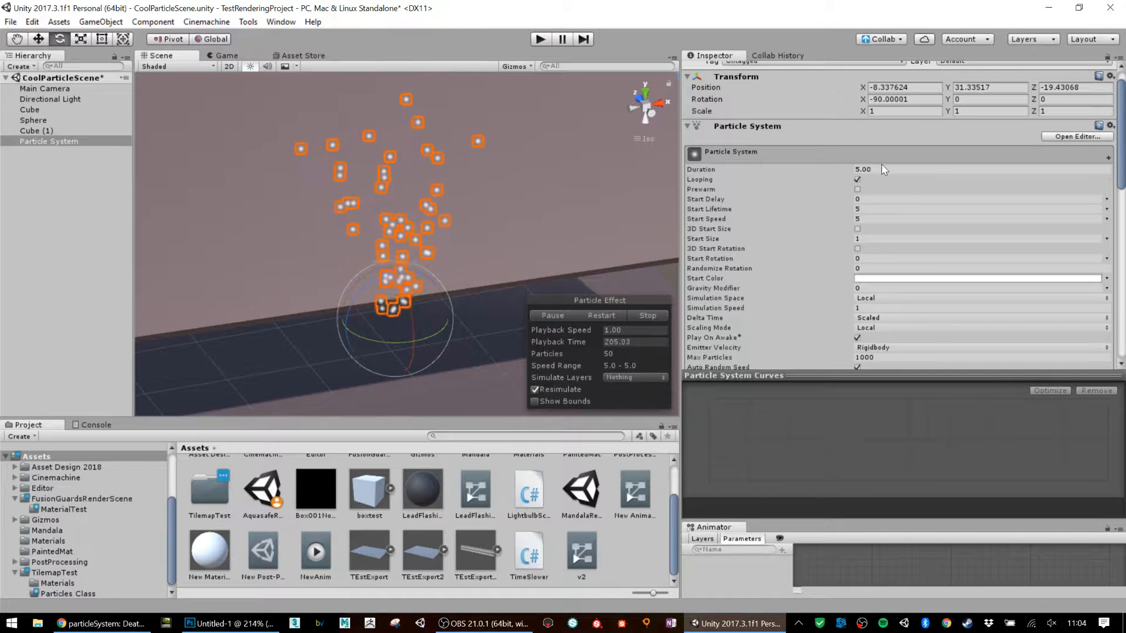
pyautogui.moveTo(880, 170); pyautogui.dragTo(470, 170)
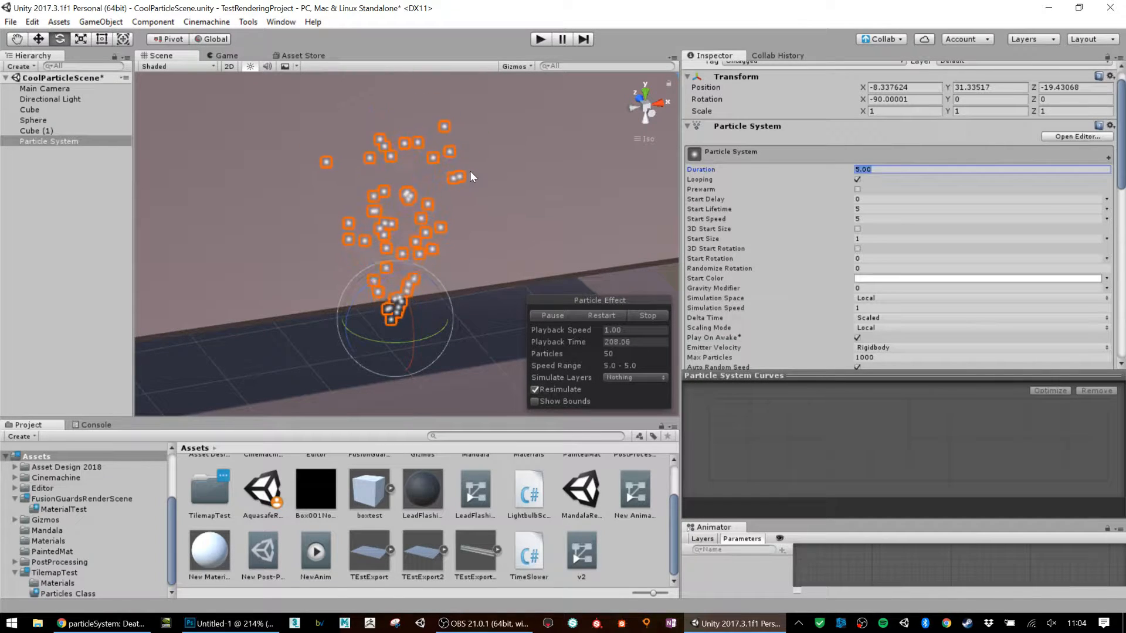
pyautogui.write('1')
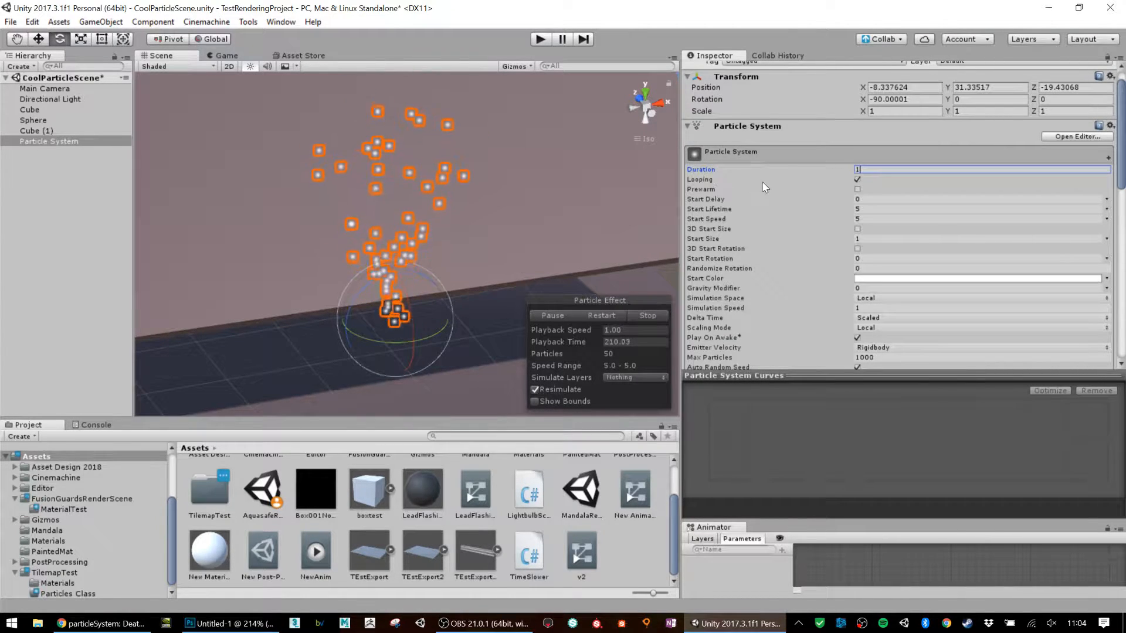
pyautogui.click(858, 180)
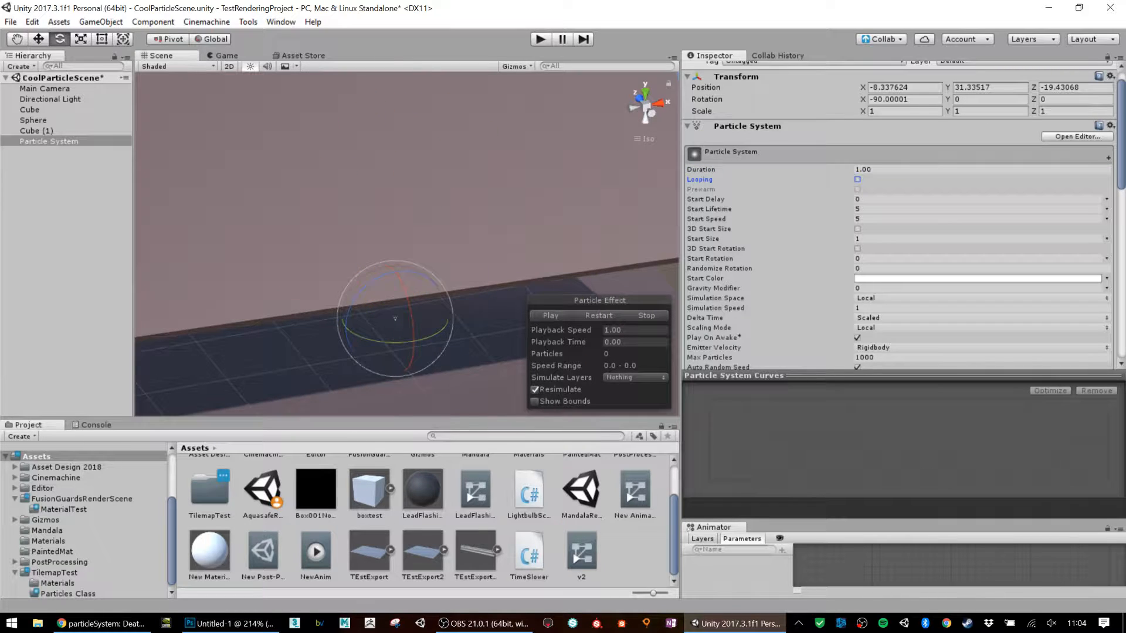
pyautogui.click(560, 318)
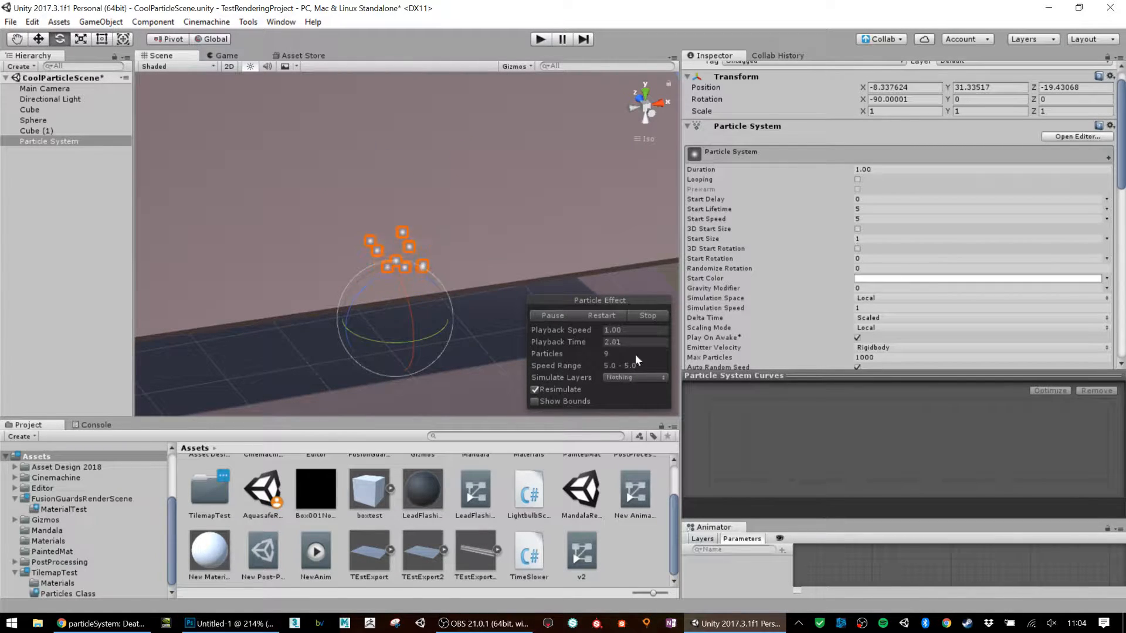
# - Set the particle system's Duration to 3, replay the effect and turn Looping back on
pyautogui.moveTo(875, 171); pyautogui.dragTo(491, 83)
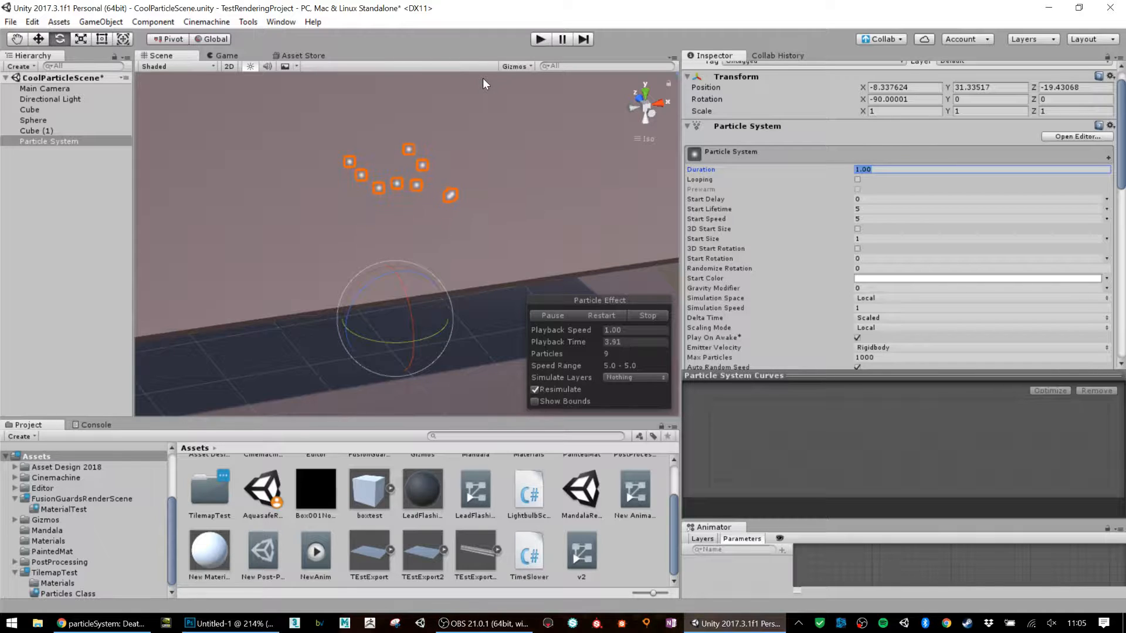
pyautogui.write('3')
pyautogui.press('Return')
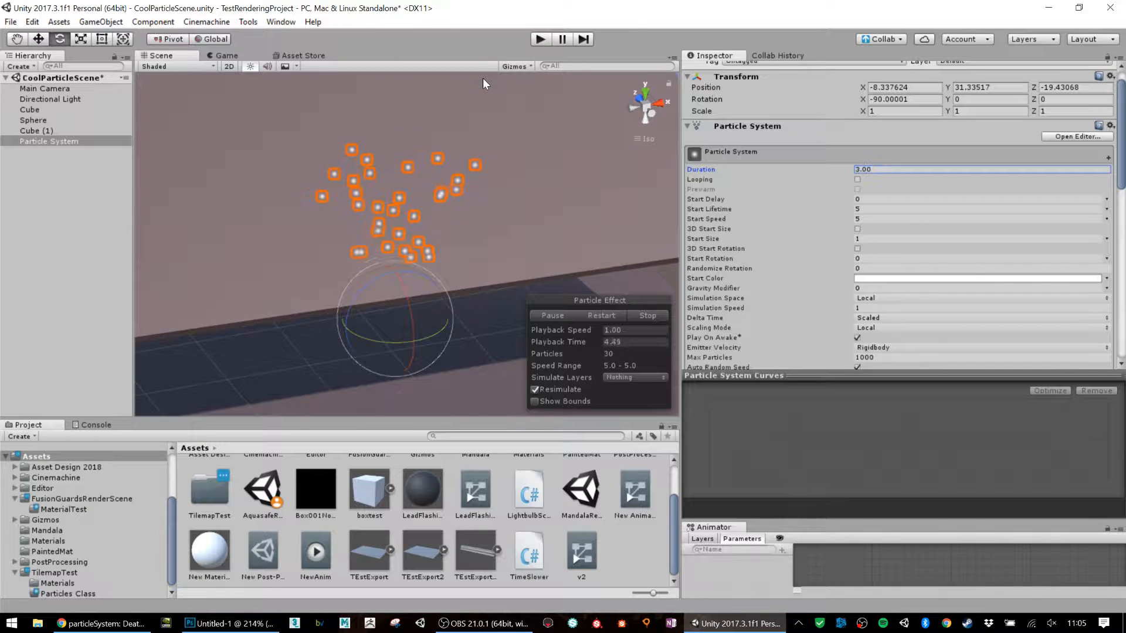
pyautogui.click(604, 317)
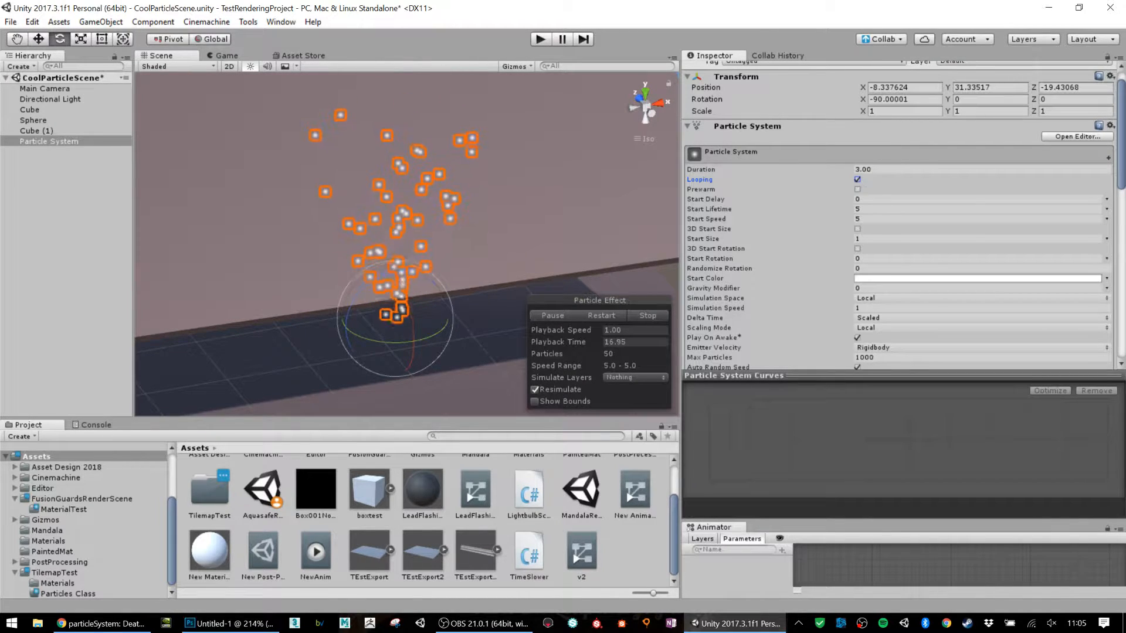
# - Check the looping particles in the Game view, run the scene in Play mode and stop it
pyautogui.click(214, 56)
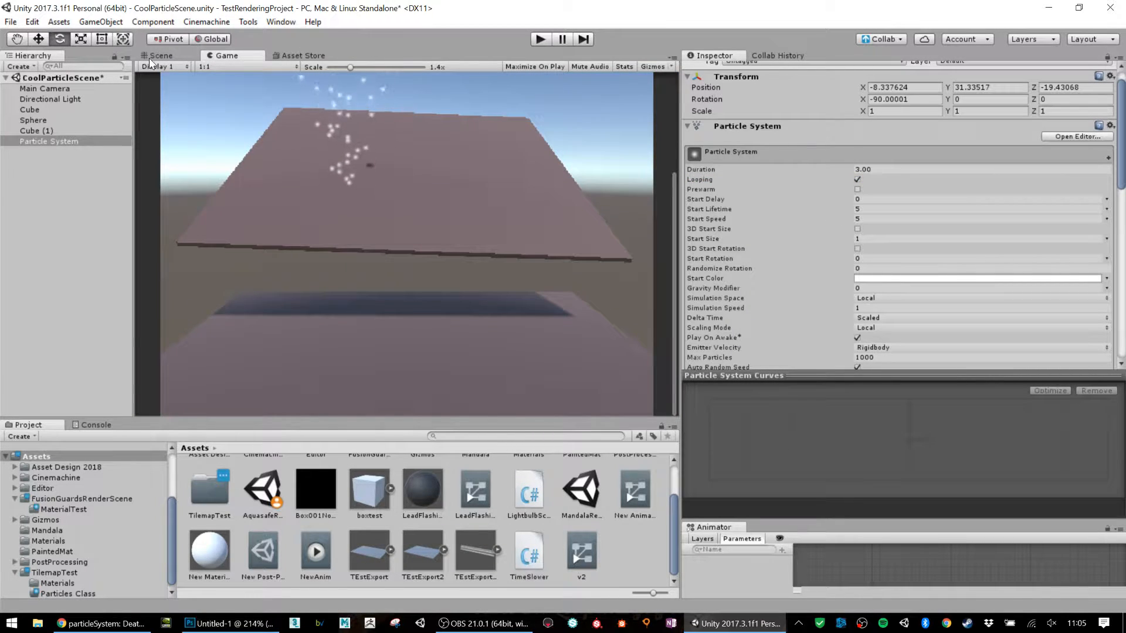
pyautogui.click(156, 55)
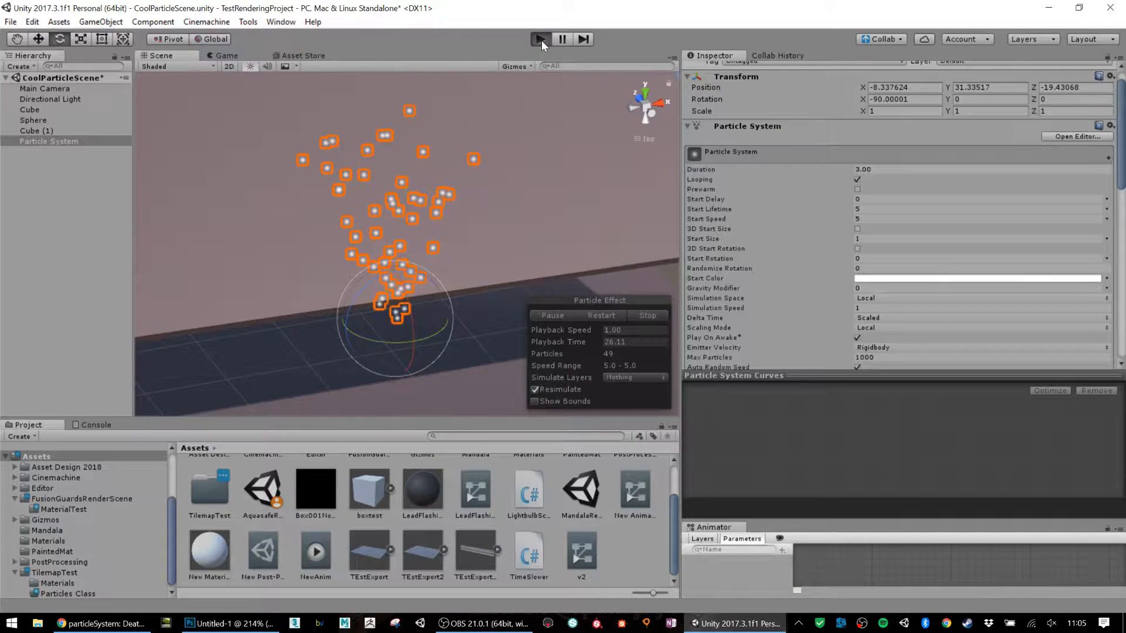
pyautogui.click(541, 39)
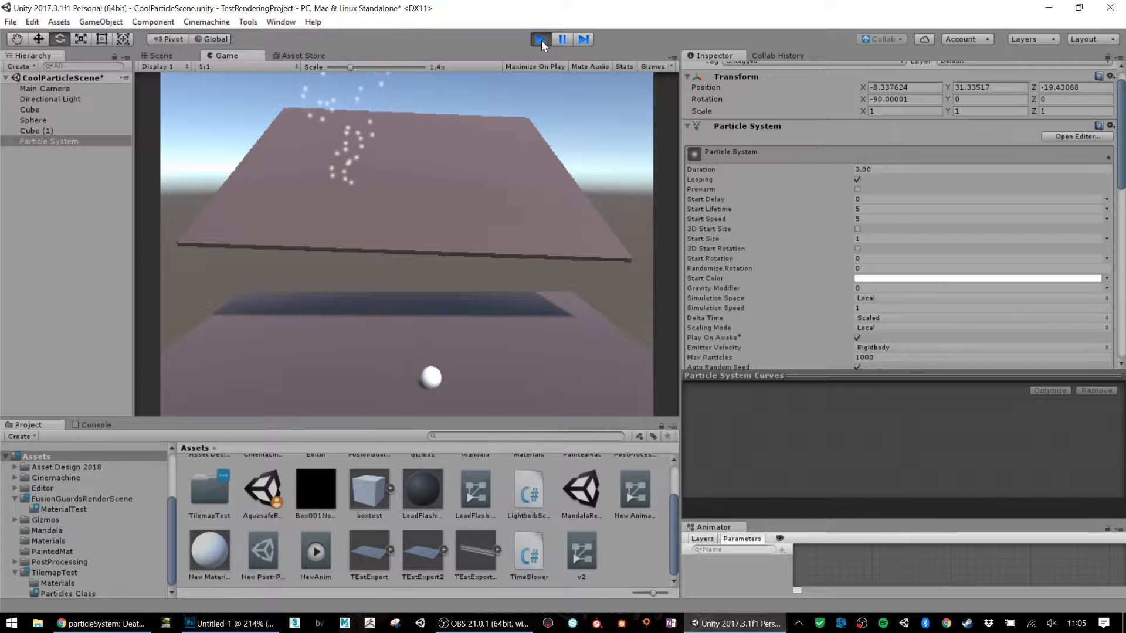
pyautogui.click(541, 41)
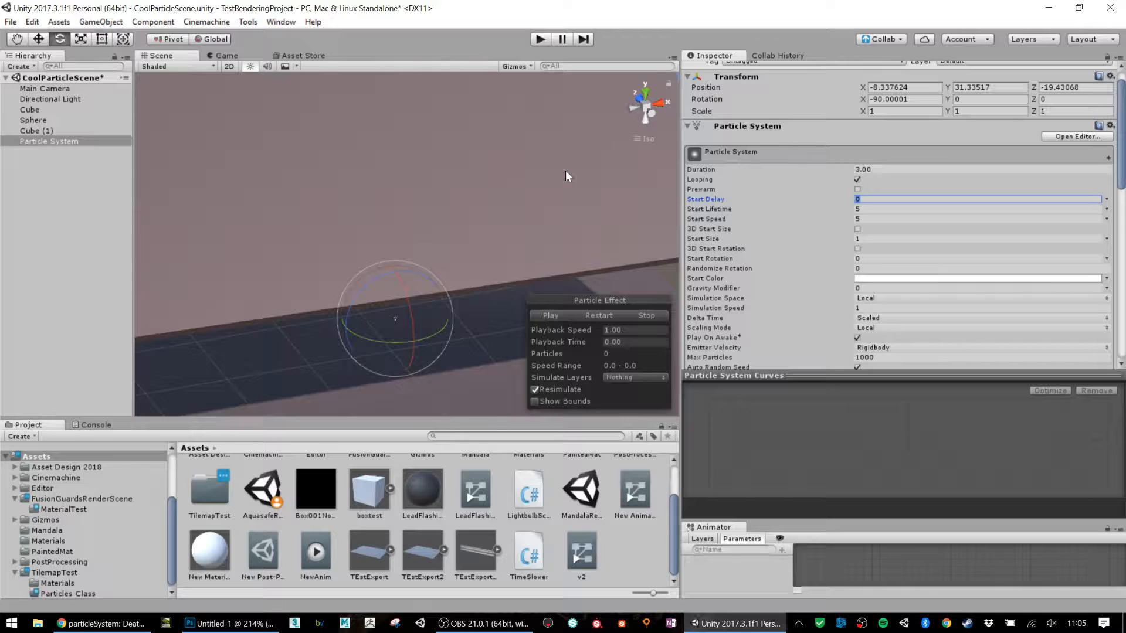
# - Set the particle system's Start Delay to 2 and test the delayed emission in Play mode
pyautogui.click(540, 40)
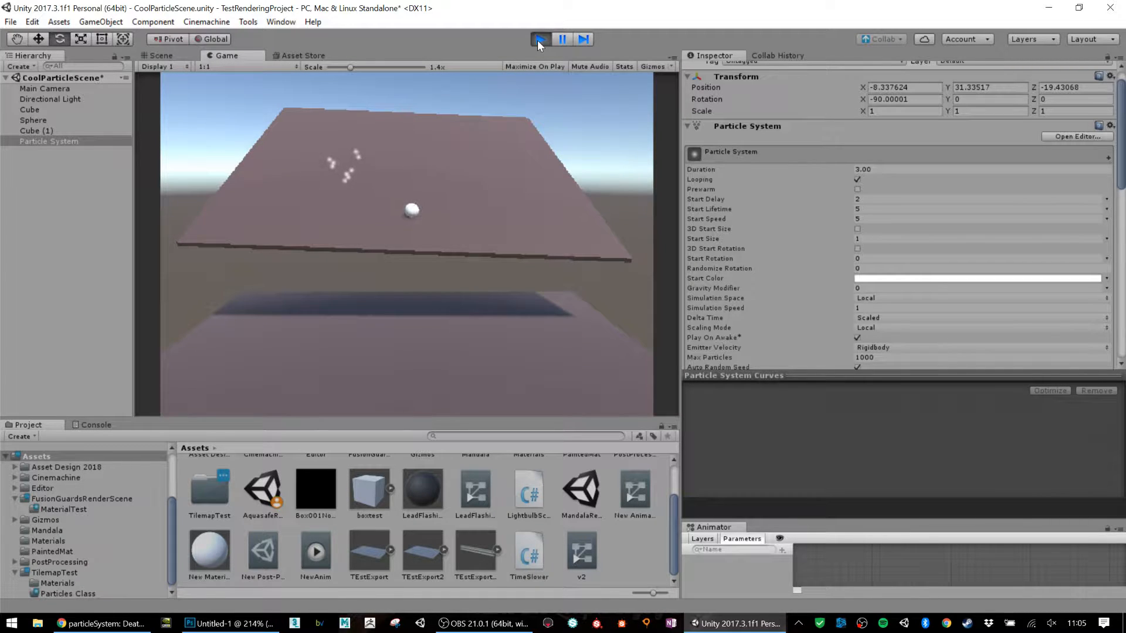
pyautogui.click(540, 40)
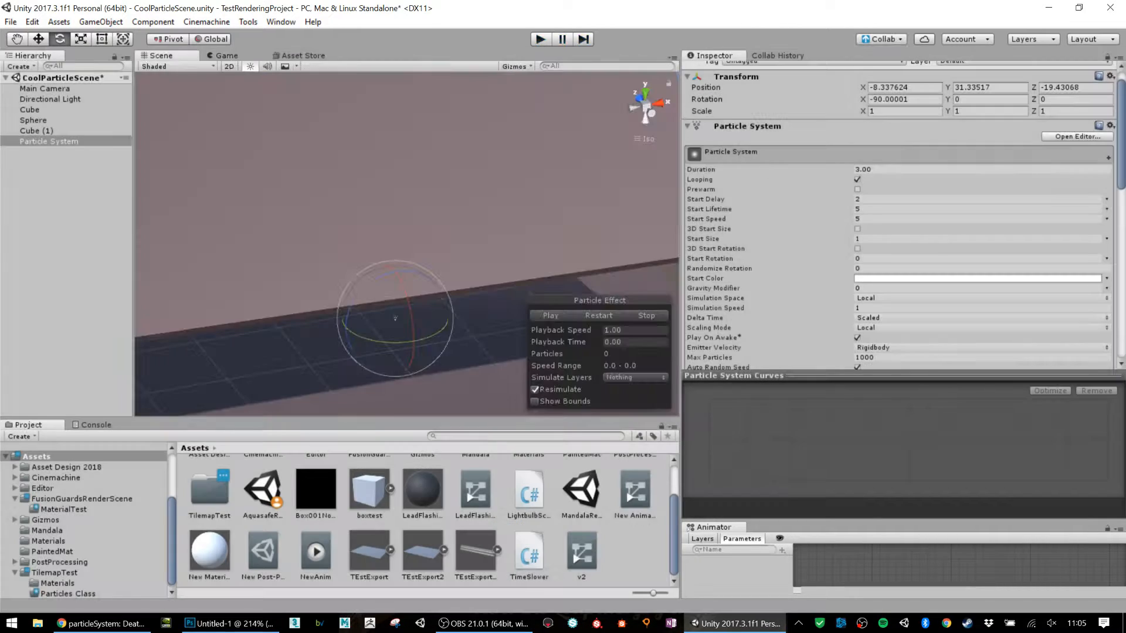
# - Reset the Start Delay to 0, enable Prewarm and test the emission in Play mode
pyautogui.click(864, 199)
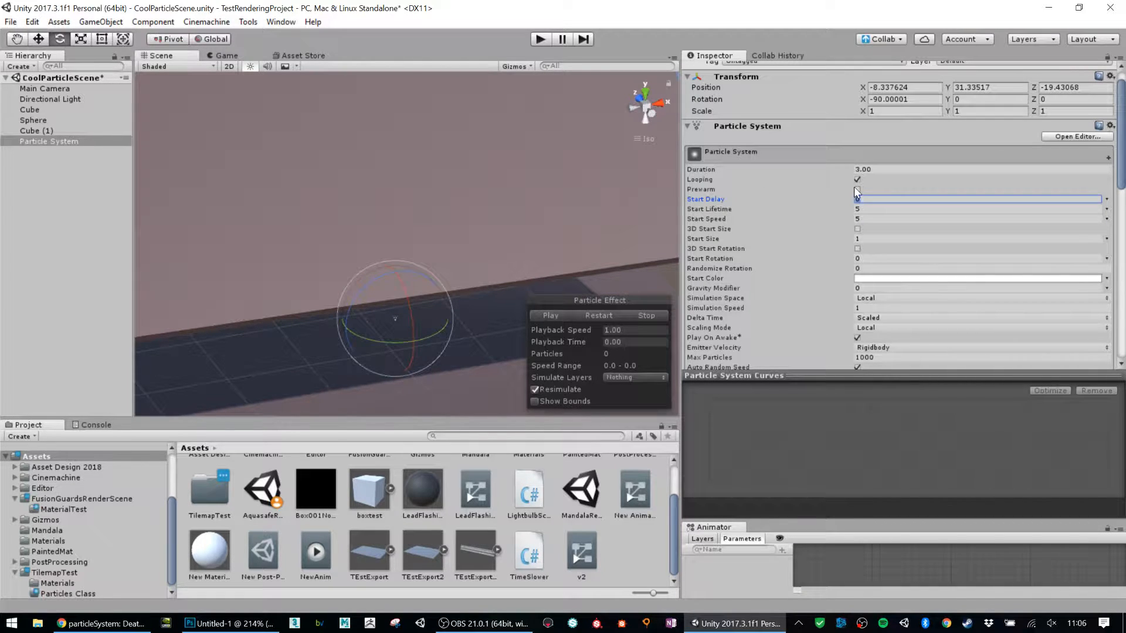
pyautogui.click(540, 39)
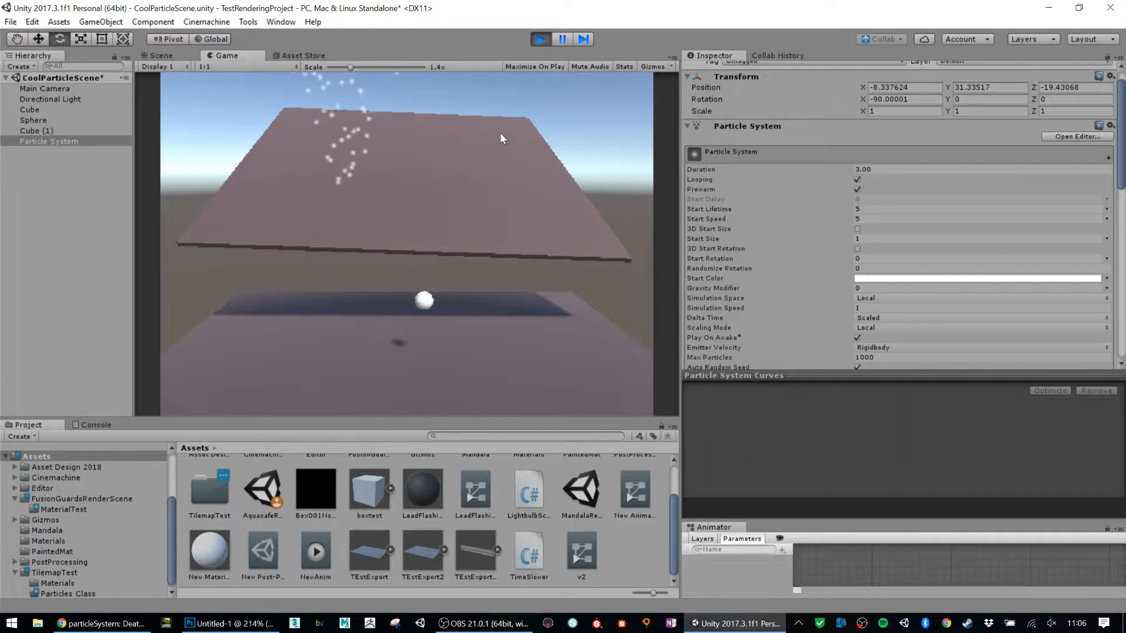
pyautogui.click(536, 40)
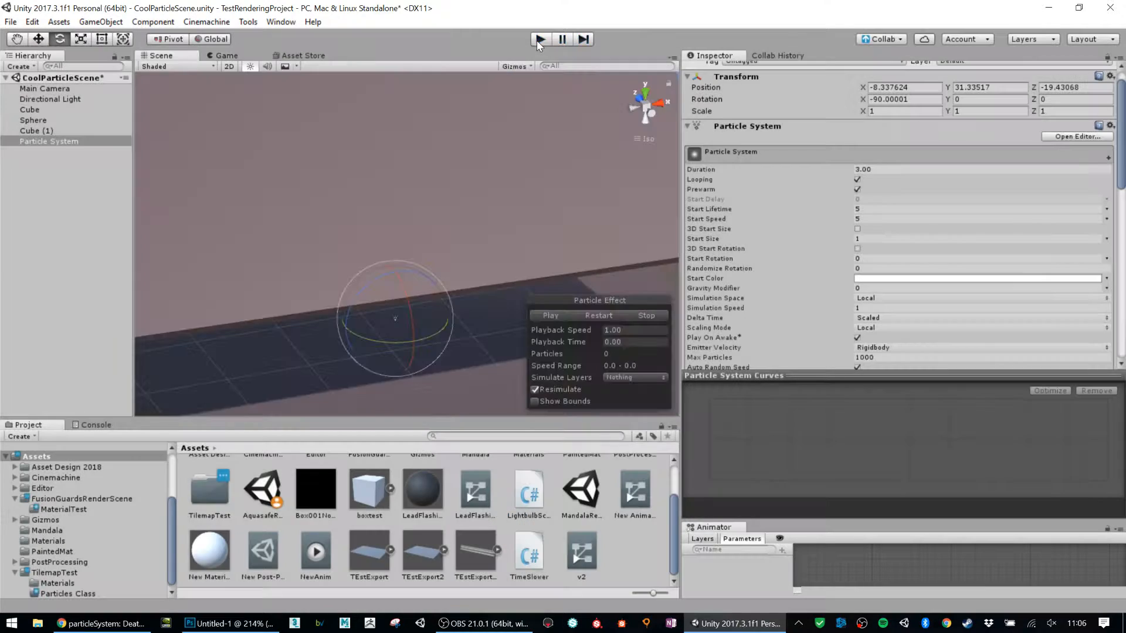
# - Reselect the Particle System and pause its Scene view preview to examine the prewarmed particles
pyautogui.scroll(-8, 394, 219)
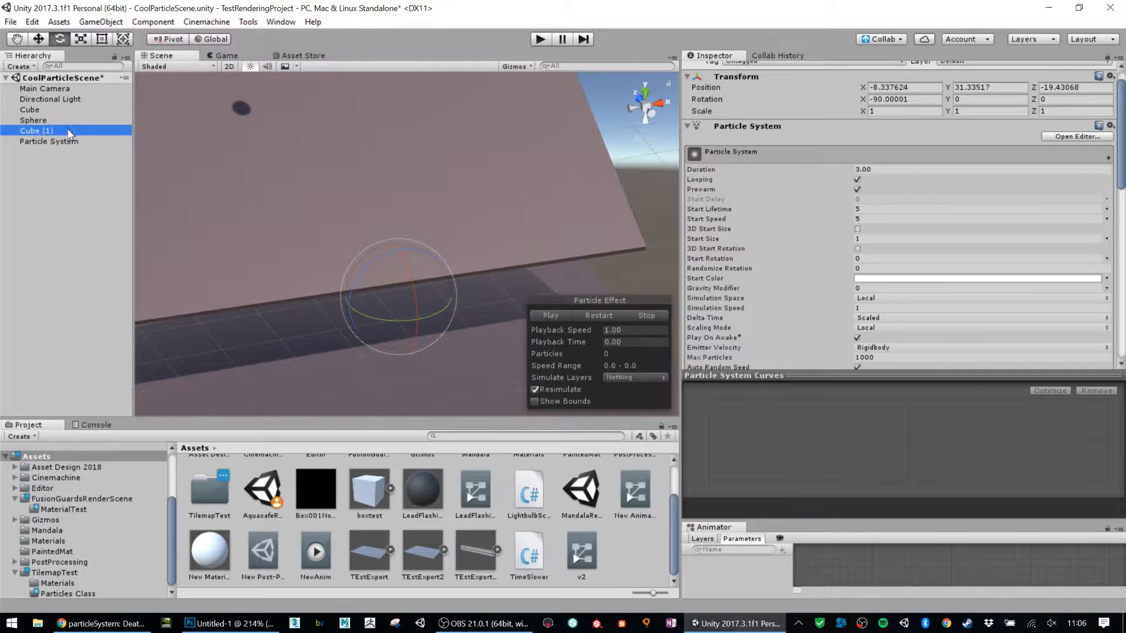
pyautogui.click(68, 141)
pyautogui.click(555, 315)
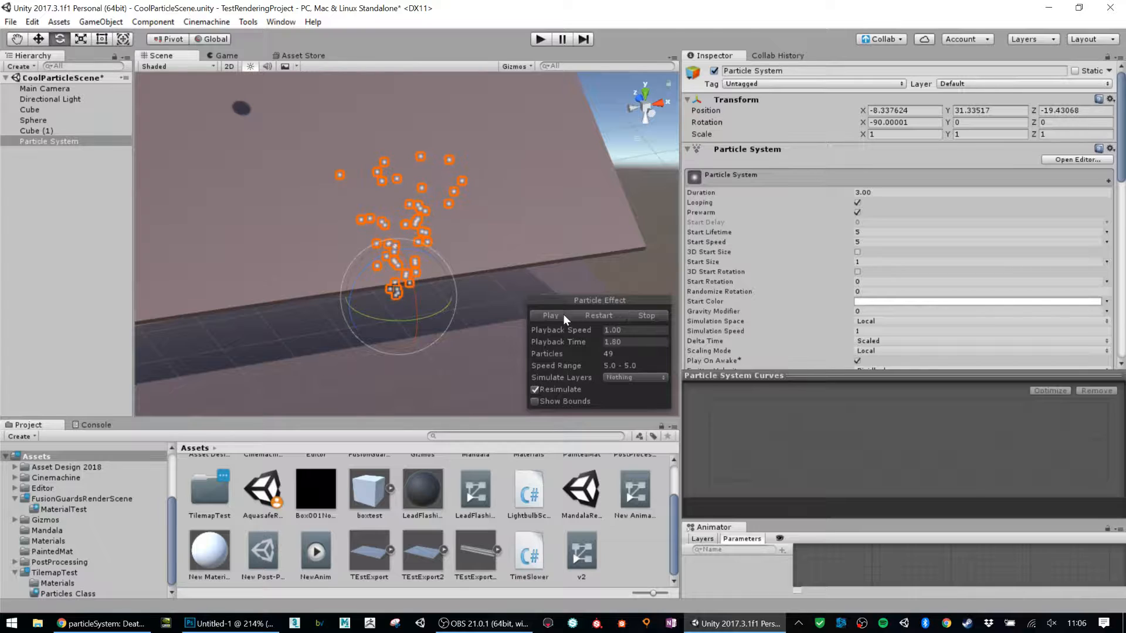
# - Restart the particle preview in the Scene view and switch to the Move tool for a closer look at the emitter
pyautogui.click(602, 315)
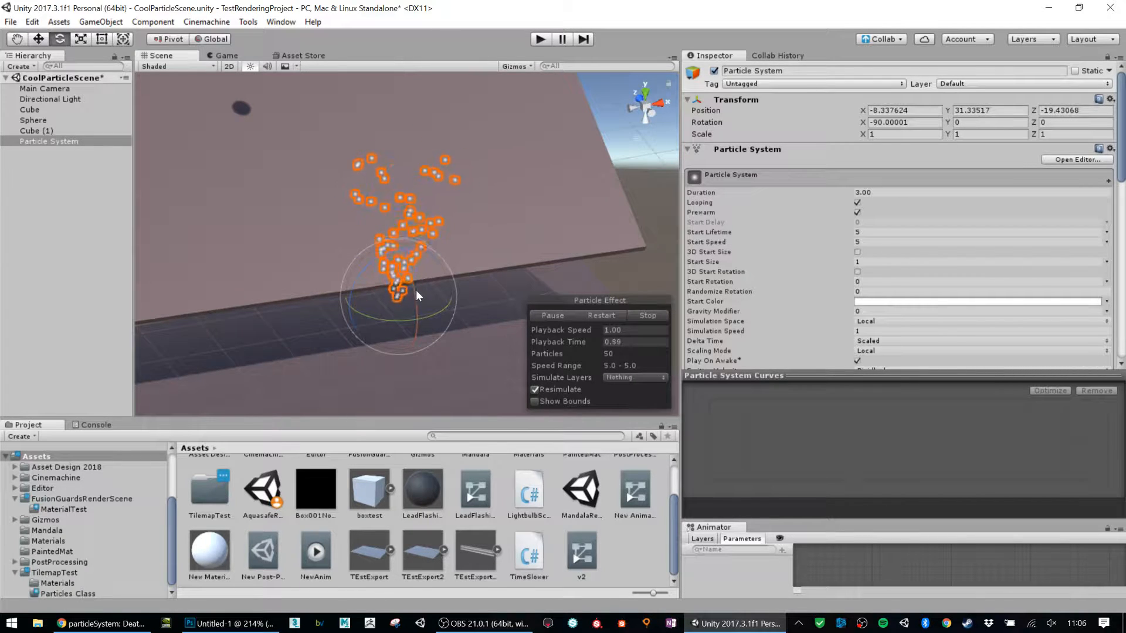
pyautogui.scroll(4, 418, 291)
pyautogui.scroll(2, 441, 314)
pyautogui.press('w')
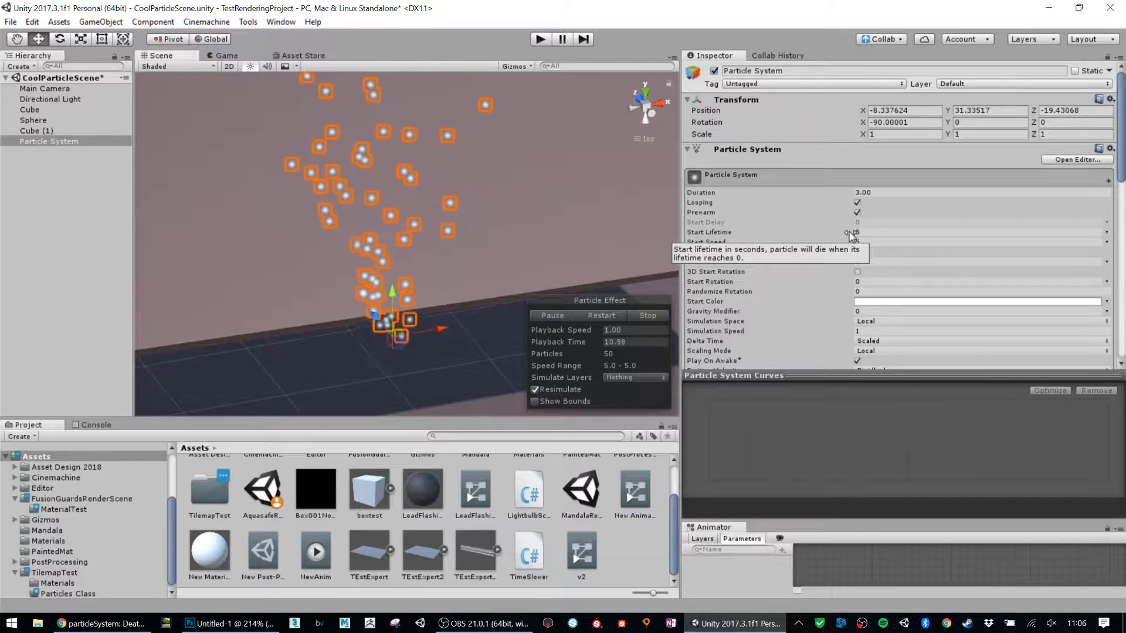
# - Try Start Lifetime values of 2.2, 0.4 and 37.34 and examine how far the particles travel
pyautogui.moveTo(852, 235)
pyautogui.mouseDown()
pyautogui.moveTo(785, 231)
pyautogui.moveTo(848, 234)
pyautogui.mouseUp()
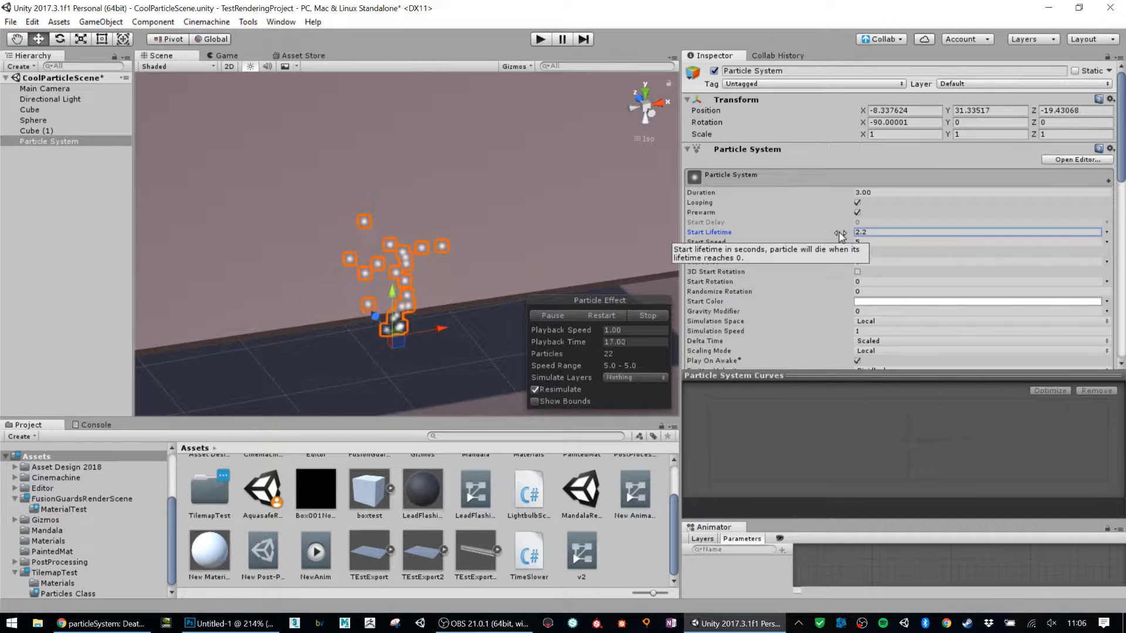
pyautogui.moveTo(832, 234); pyautogui.dragTo(819, 235)
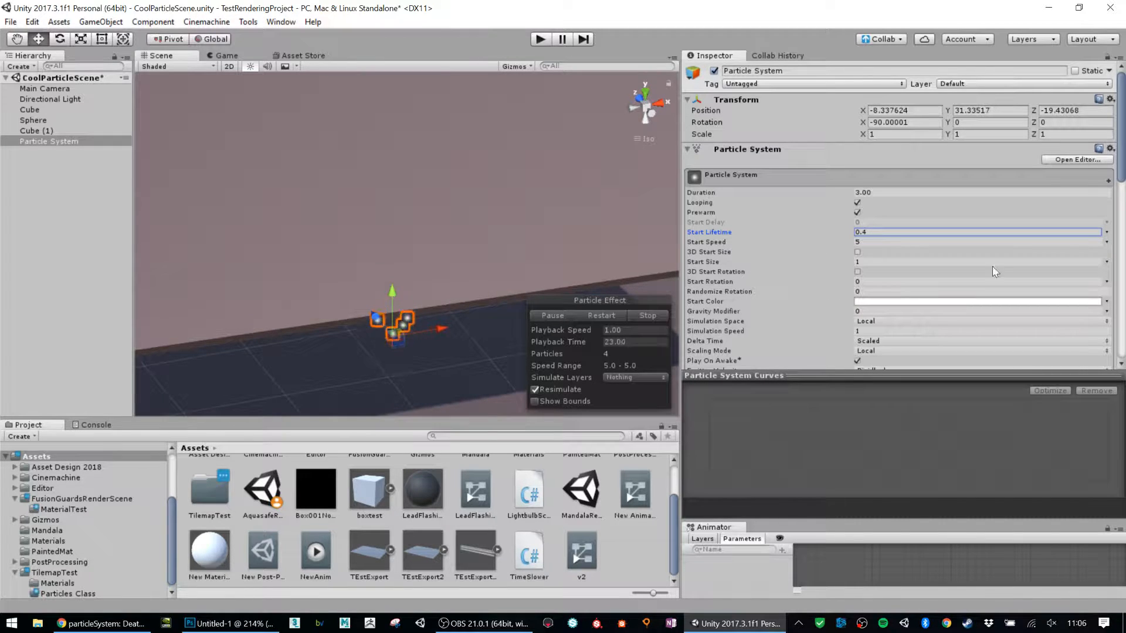
pyautogui.moveTo(844, 237); pyautogui.dragTo(387, 242)
pyautogui.scroll(-8, 387, 240)
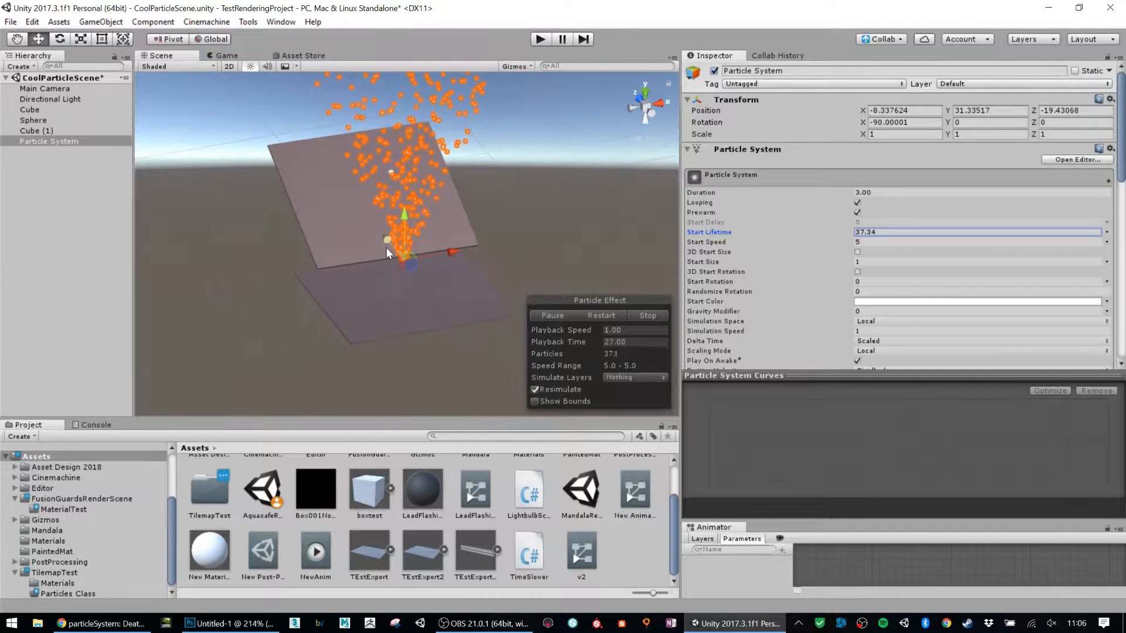
pyautogui.scroll(10, 385, 255)
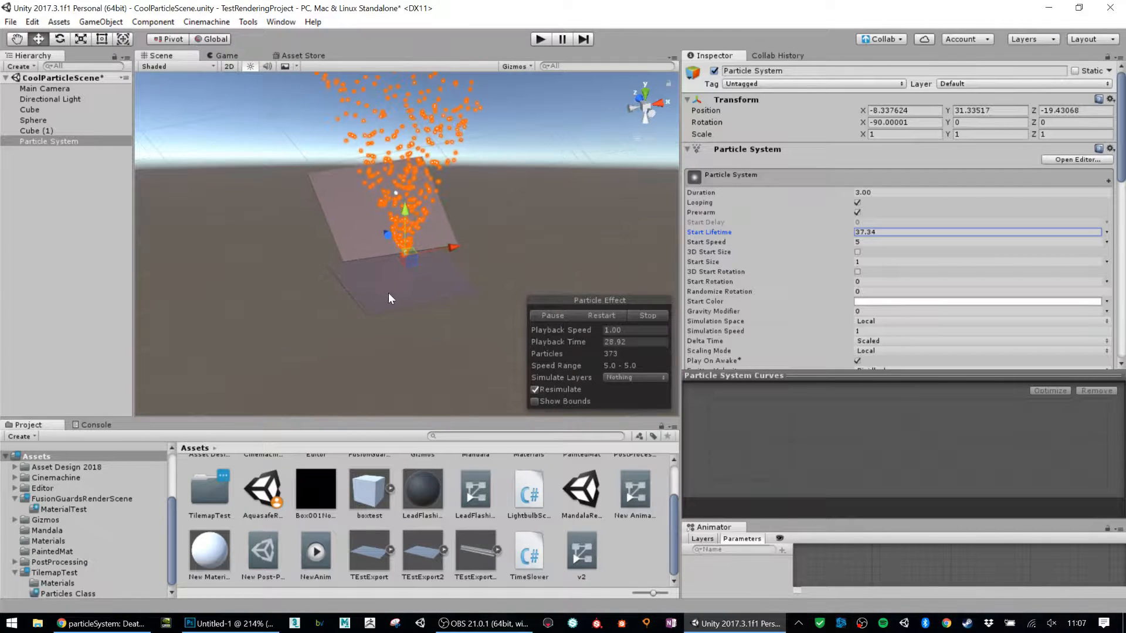
pyautogui.scroll(5, 403, 273)
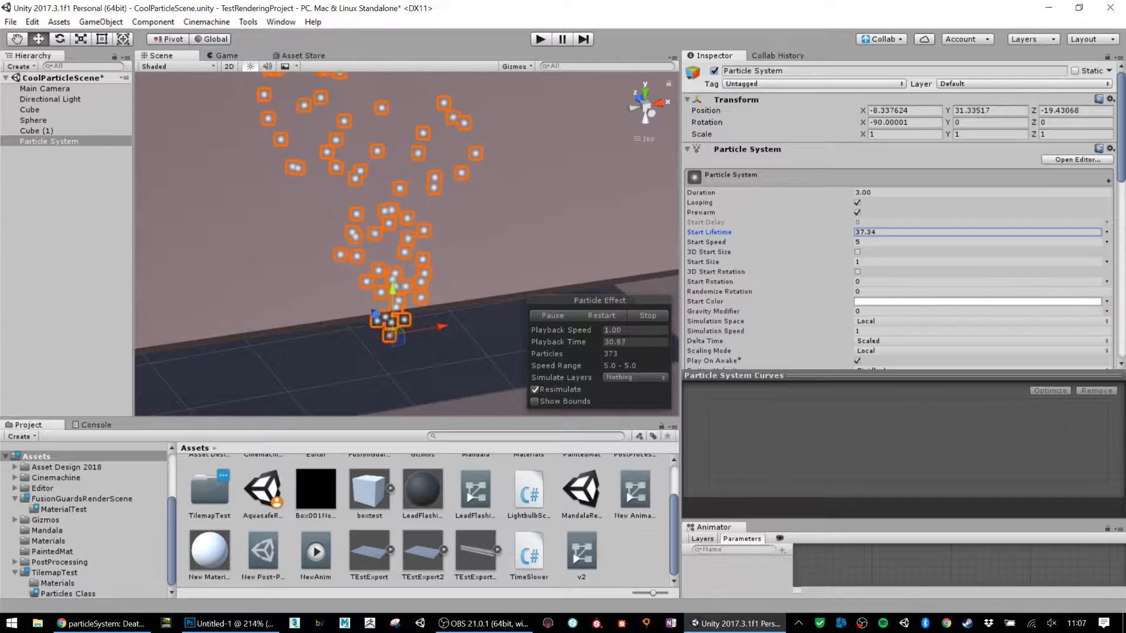
pyautogui.click(775, 232)
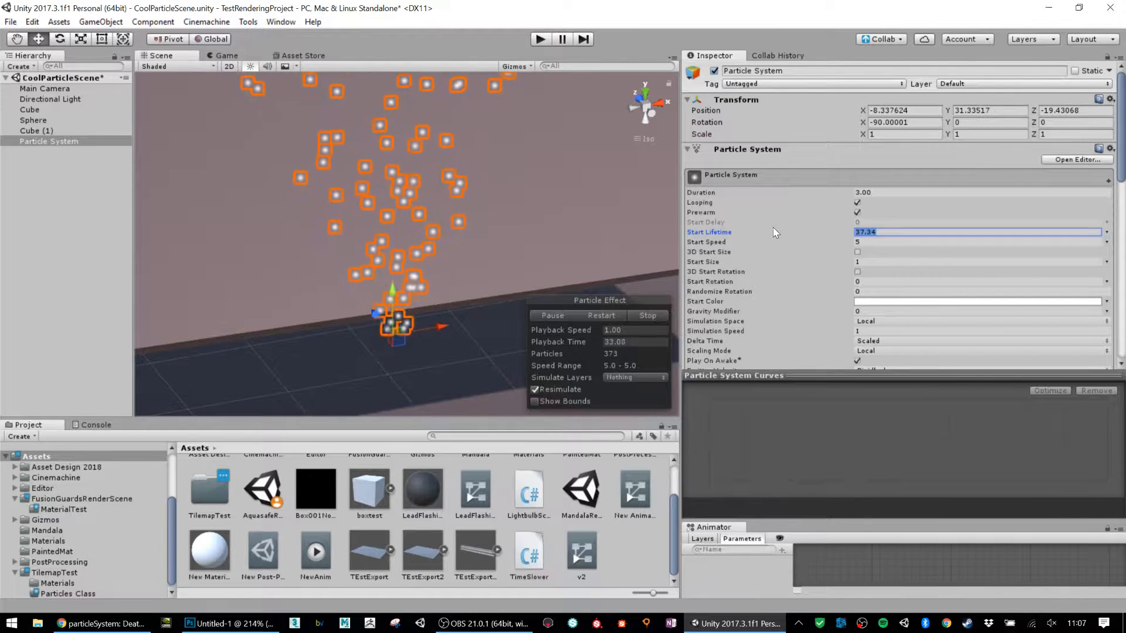
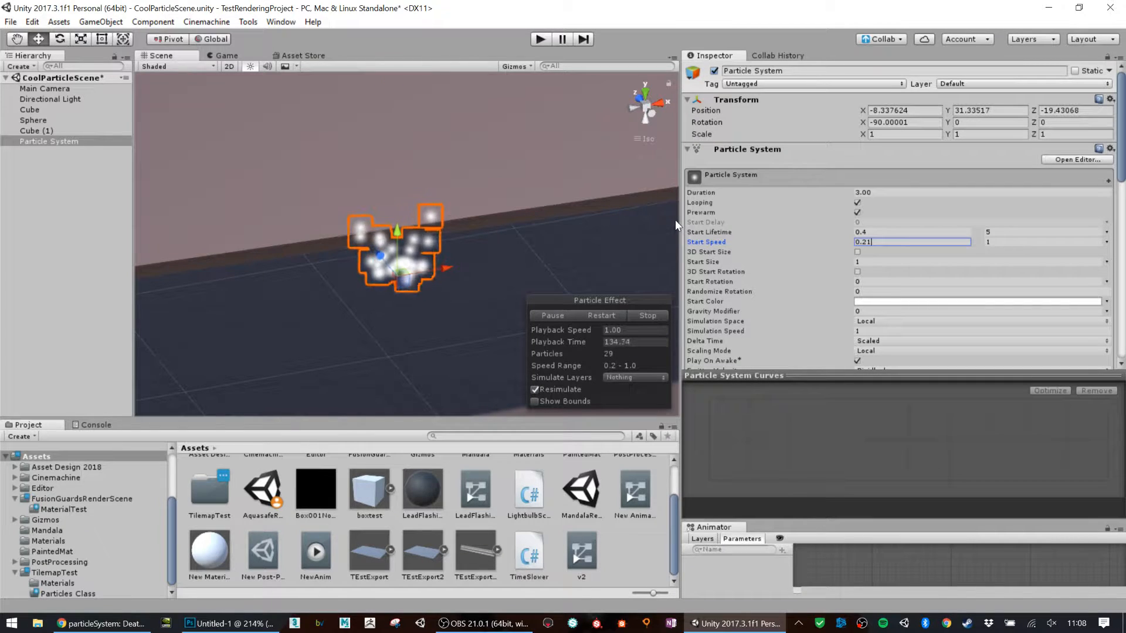
# - Set the first Start Speed constant to 0.2 and make Start Size random between the constants 4.4 and 1.51
pyautogui.press('BackSpace')
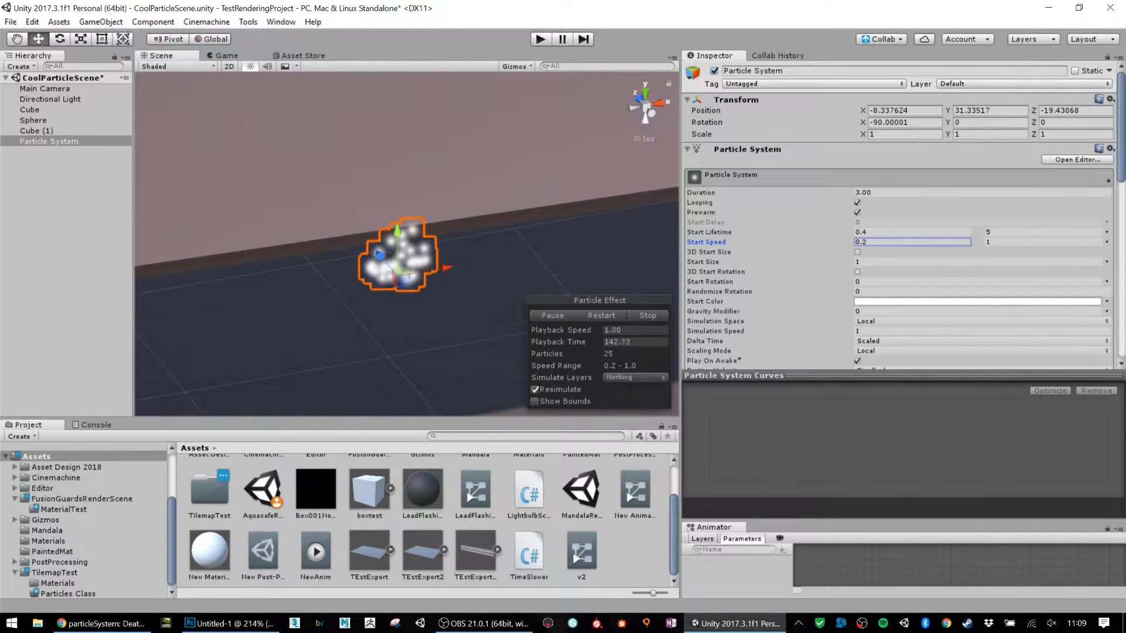
pyautogui.moveTo(808, 265); pyautogui.dragTo(863, 263)
pyautogui.click(1106, 262)
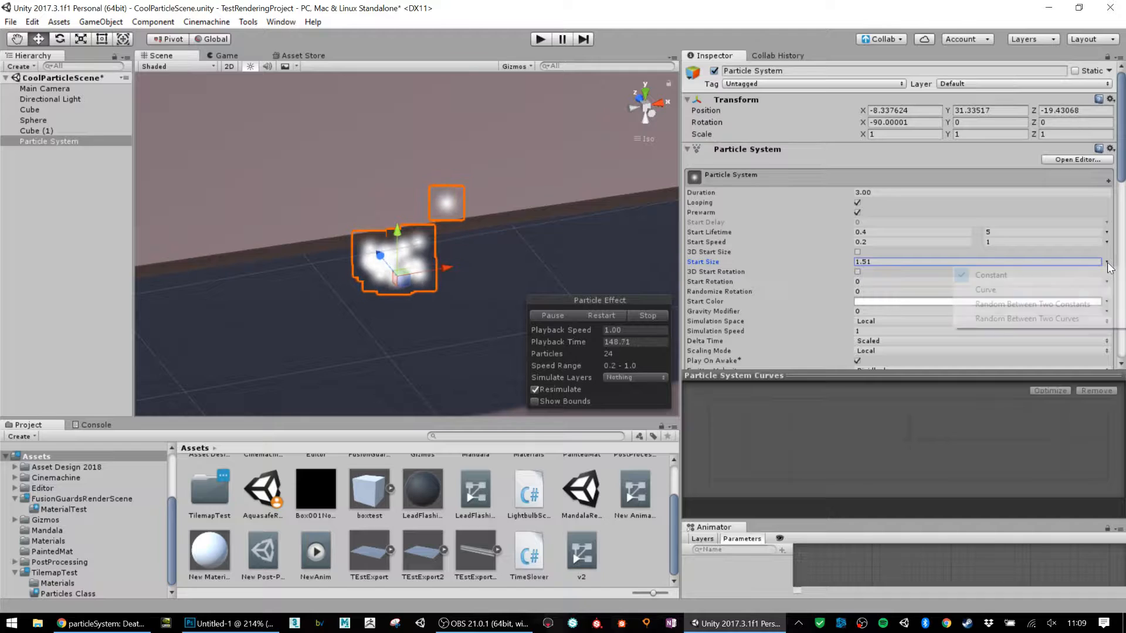
pyautogui.click(997, 299)
pyautogui.moveTo(846, 262); pyautogui.dragTo(879, 261)
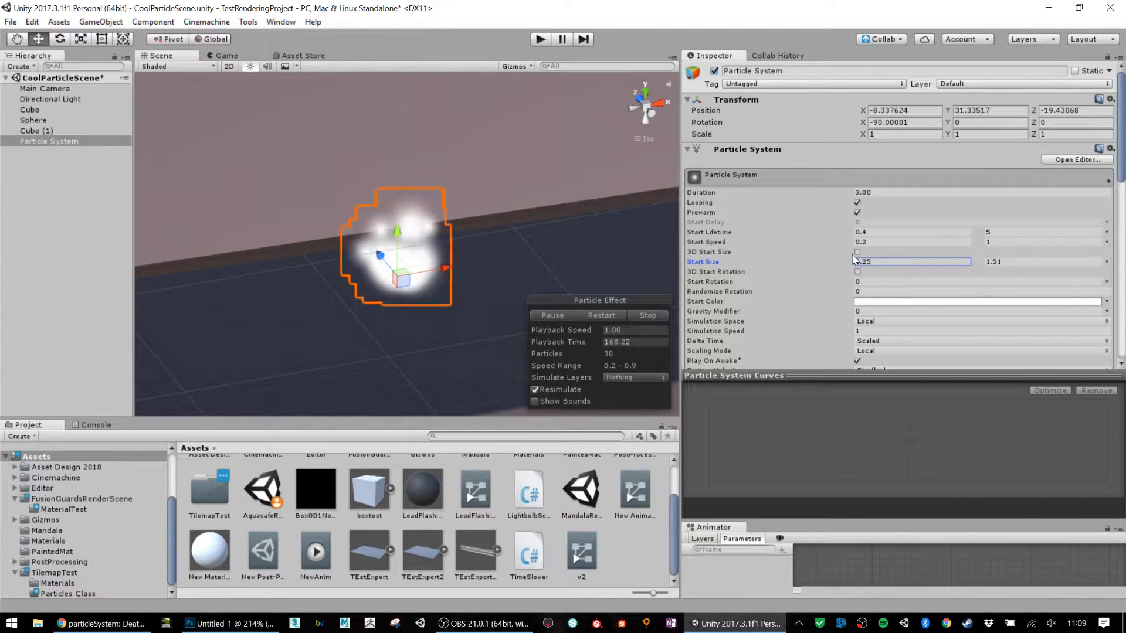
pyautogui.write('4.4')
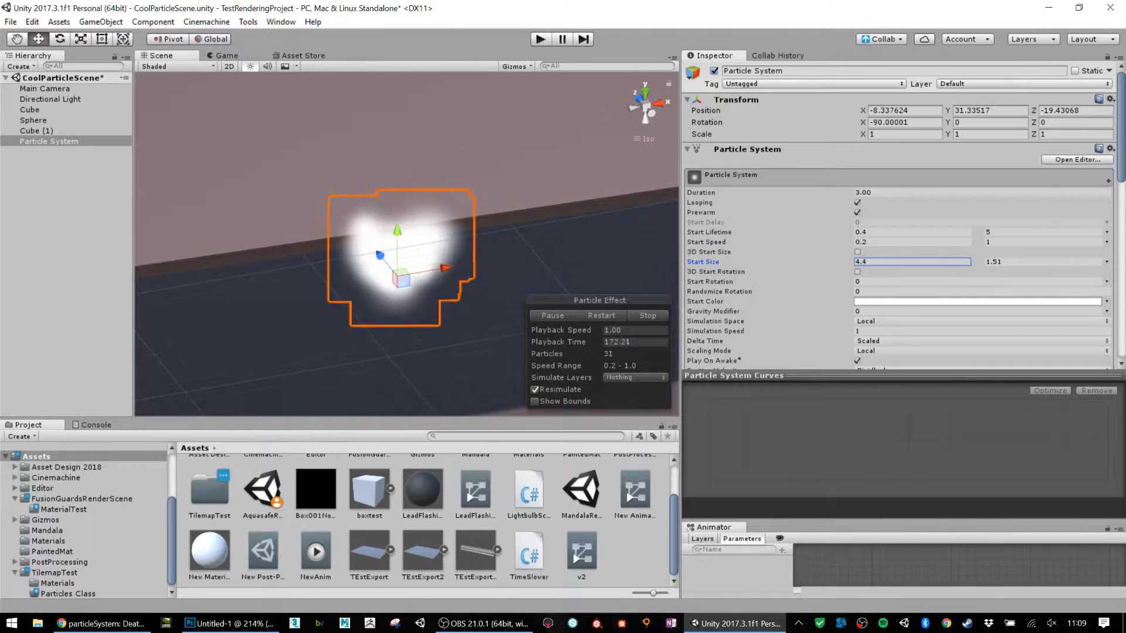
# - Set Randomize Rotation to 1 and make Start Rotation random between the constants 185 and -60.93
pyautogui.click(850, 284)
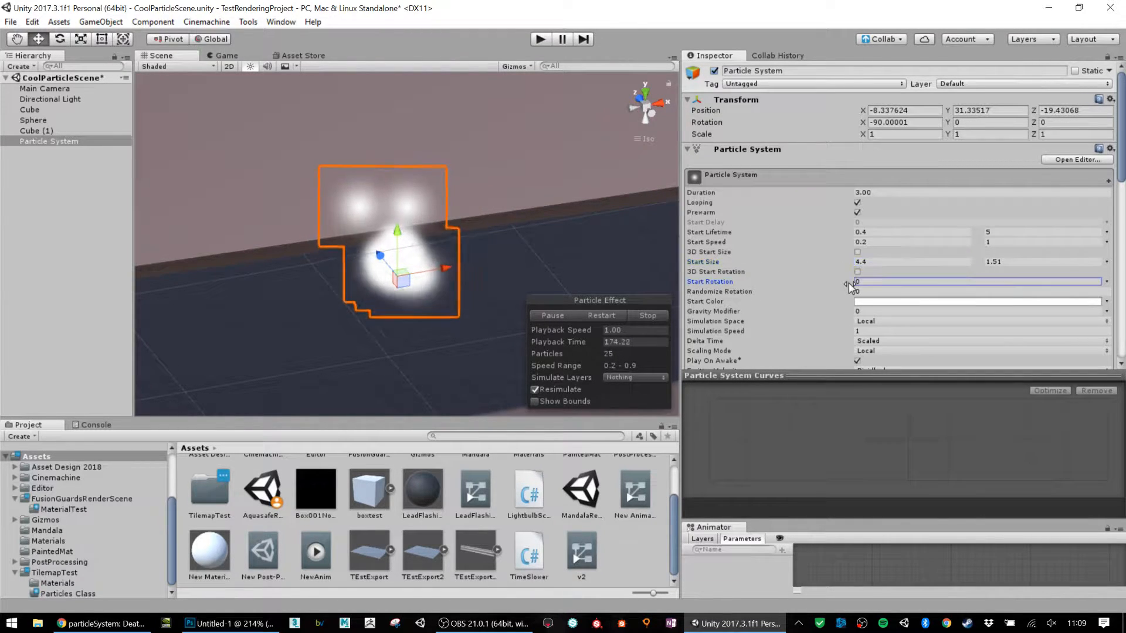
pyautogui.moveTo(850, 286); pyautogui.dragTo(66, 320)
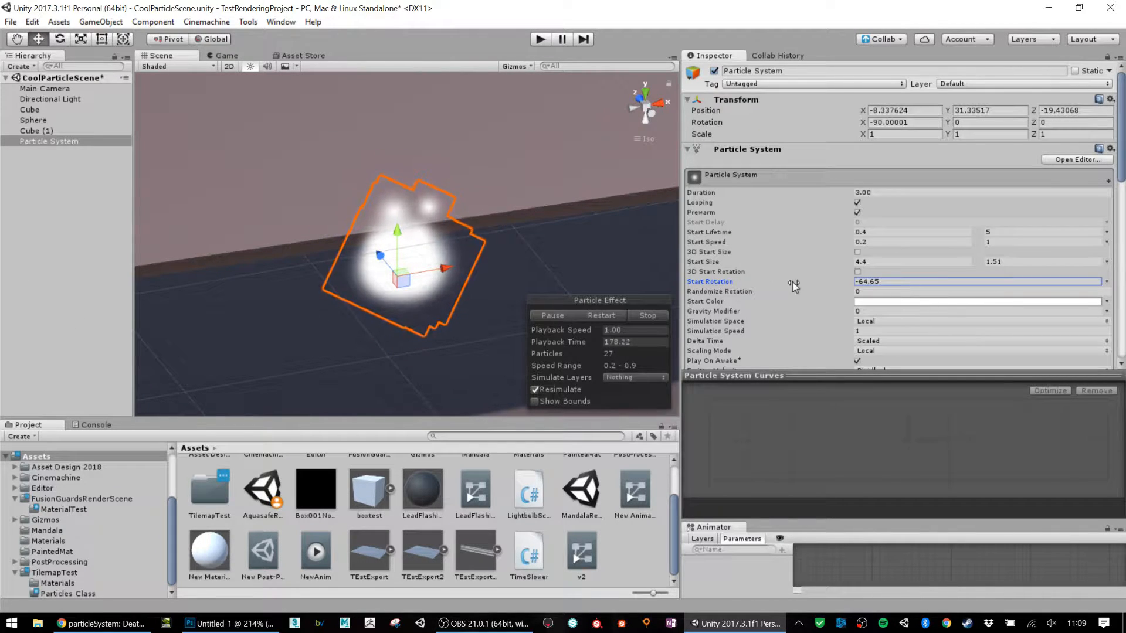
pyautogui.moveTo(848, 292); pyautogui.dragTo(913, 287)
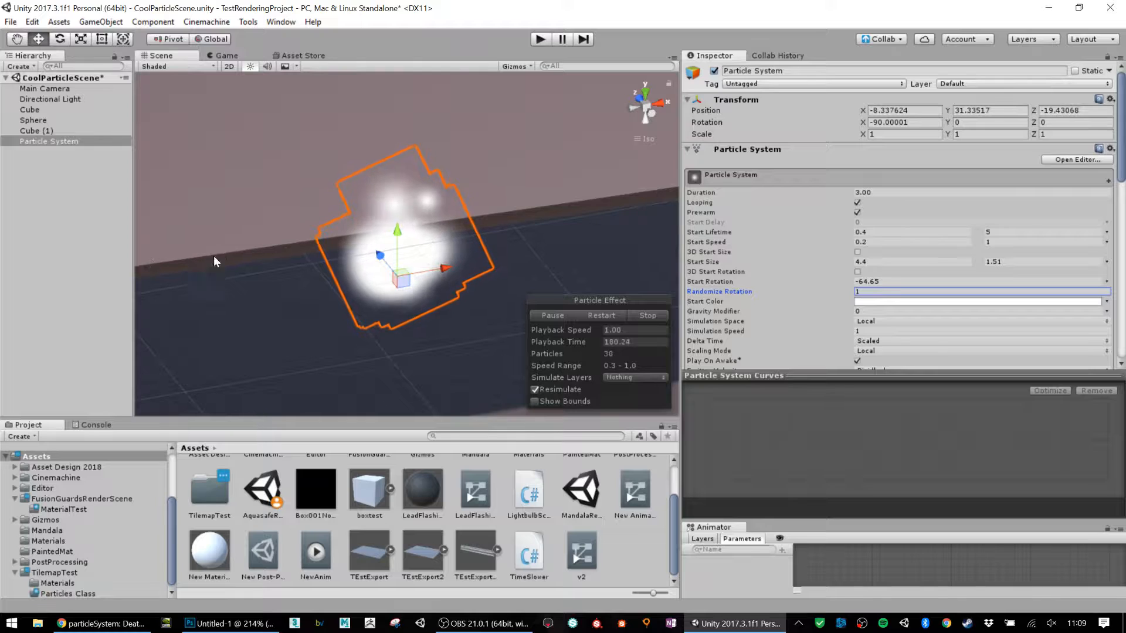
pyautogui.moveTo(820, 282); pyautogui.dragTo(874, 285)
pyautogui.click(1108, 282)
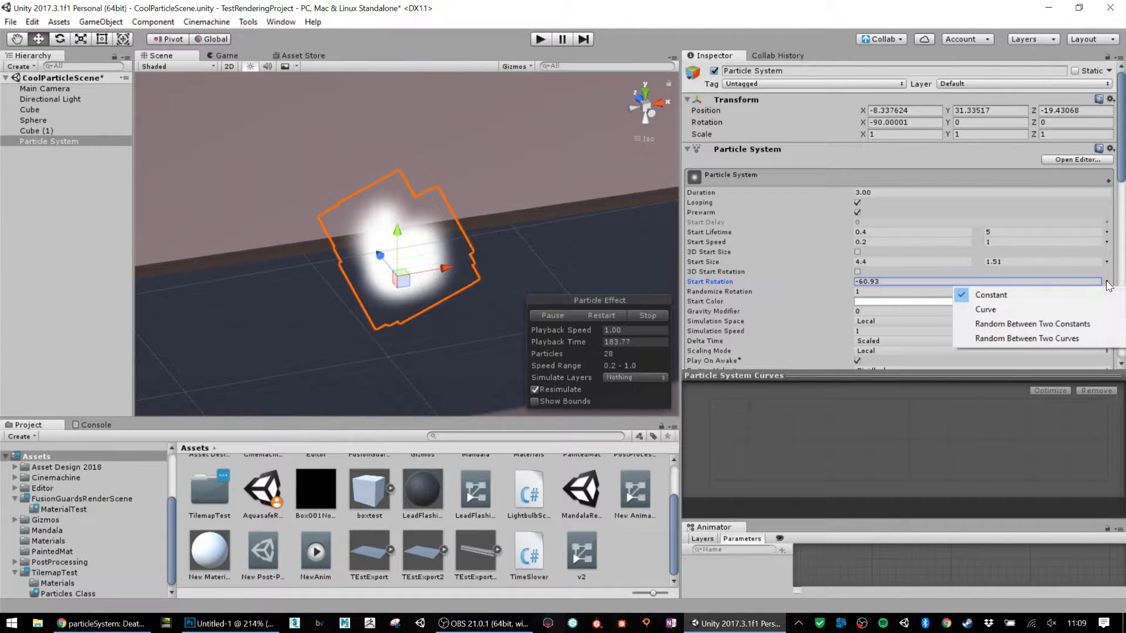
pyautogui.click(974, 323)
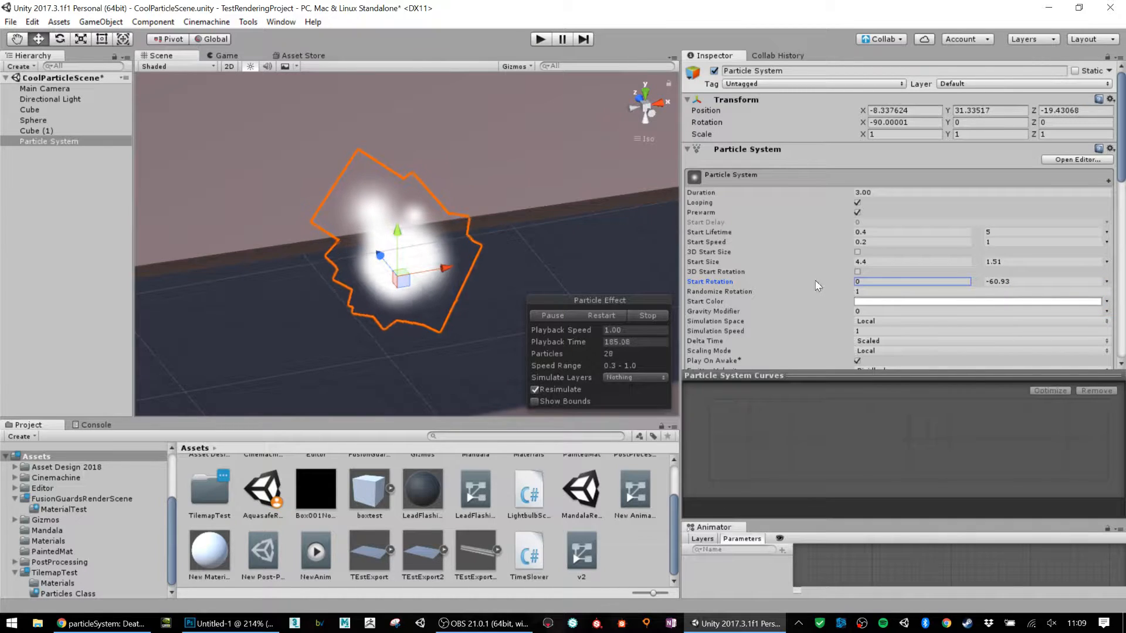
pyautogui.write('185')
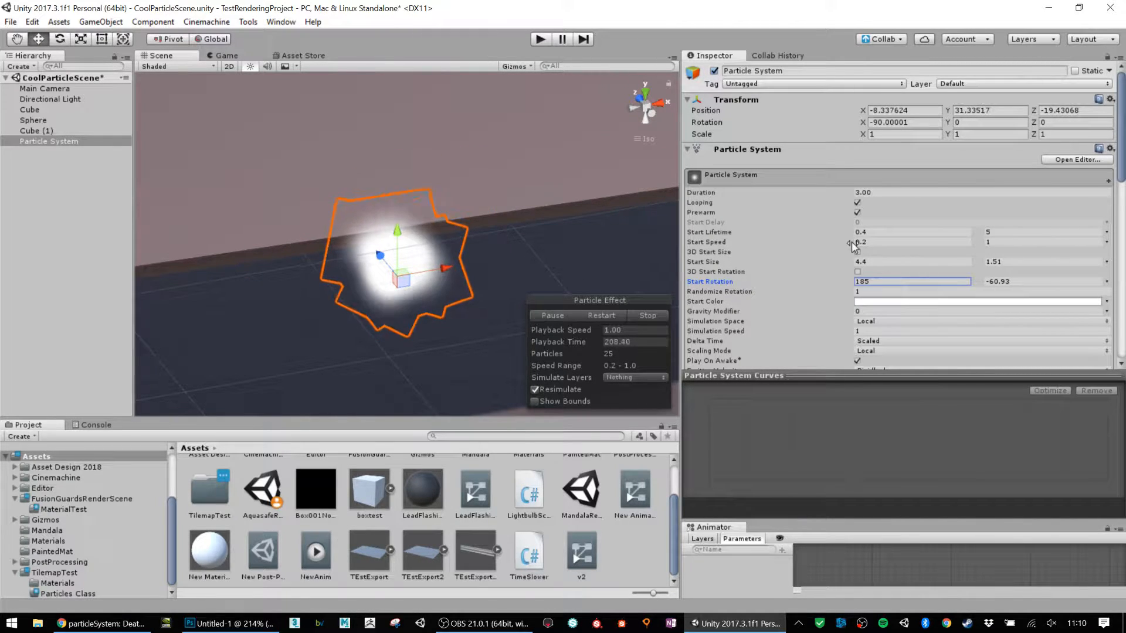
# - Try Start Speed constants of 3.45 and 2.08 with a slight Gravity Modifier of about 0.05
pyautogui.moveTo(852, 242); pyautogui.dragTo(1001, 241)
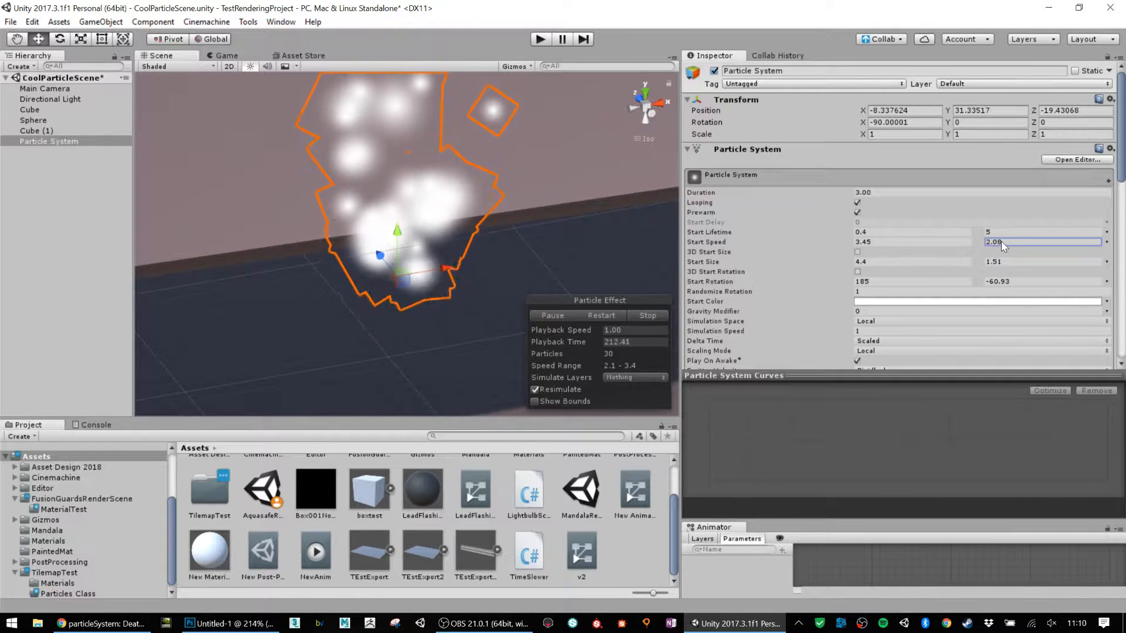
pyautogui.scroll(-3, 810, 263)
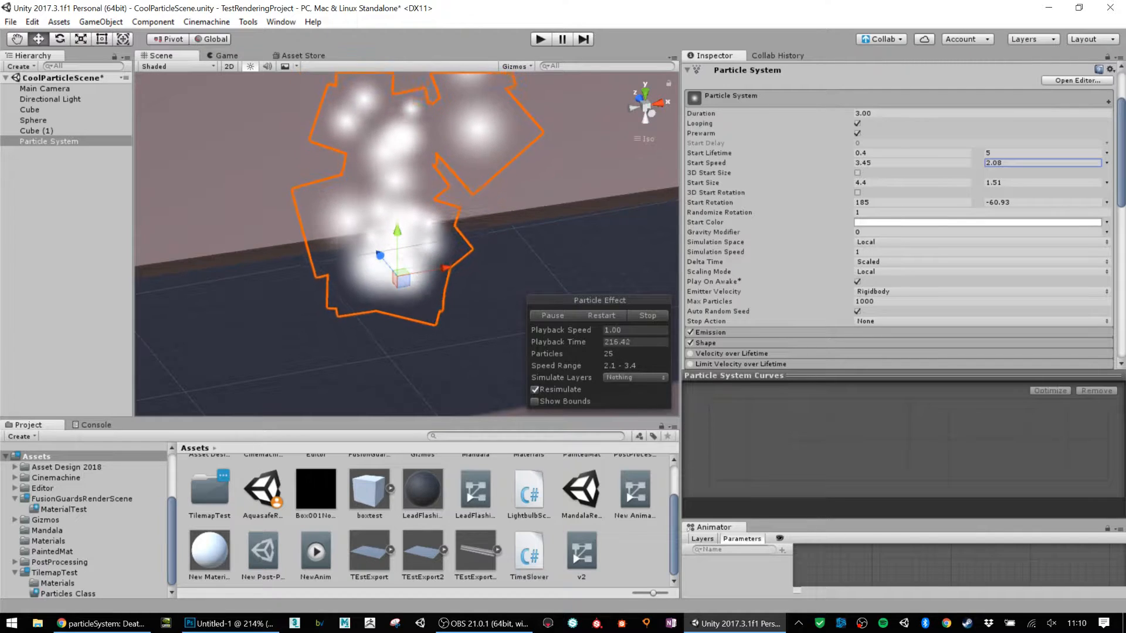
pyautogui.click(1107, 233)
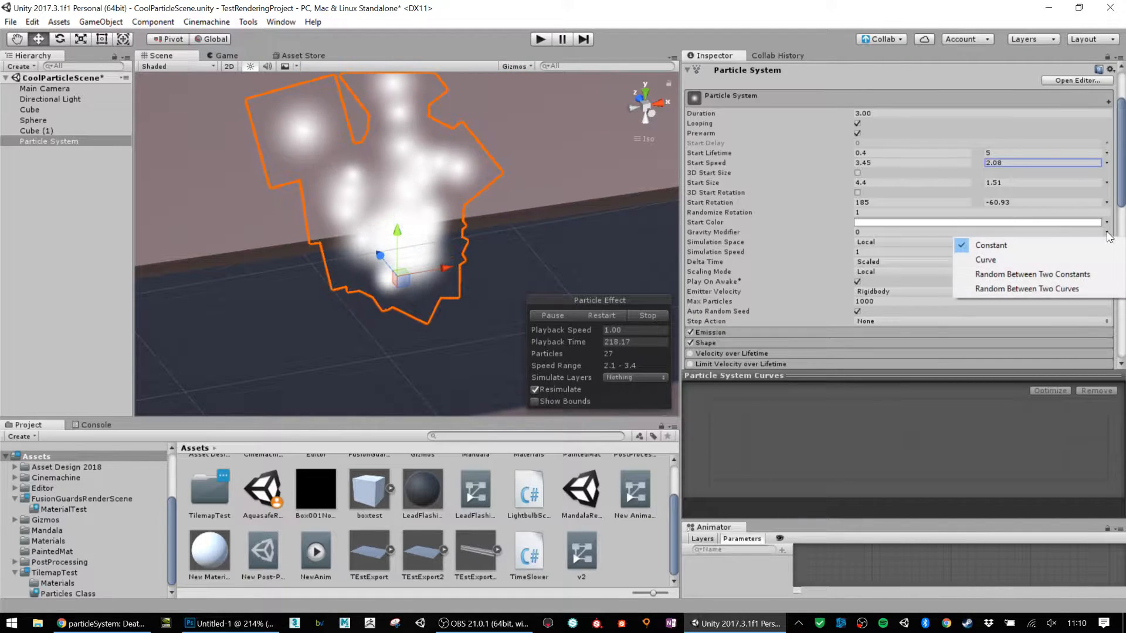
pyautogui.click(859, 232)
pyautogui.write('0.08')
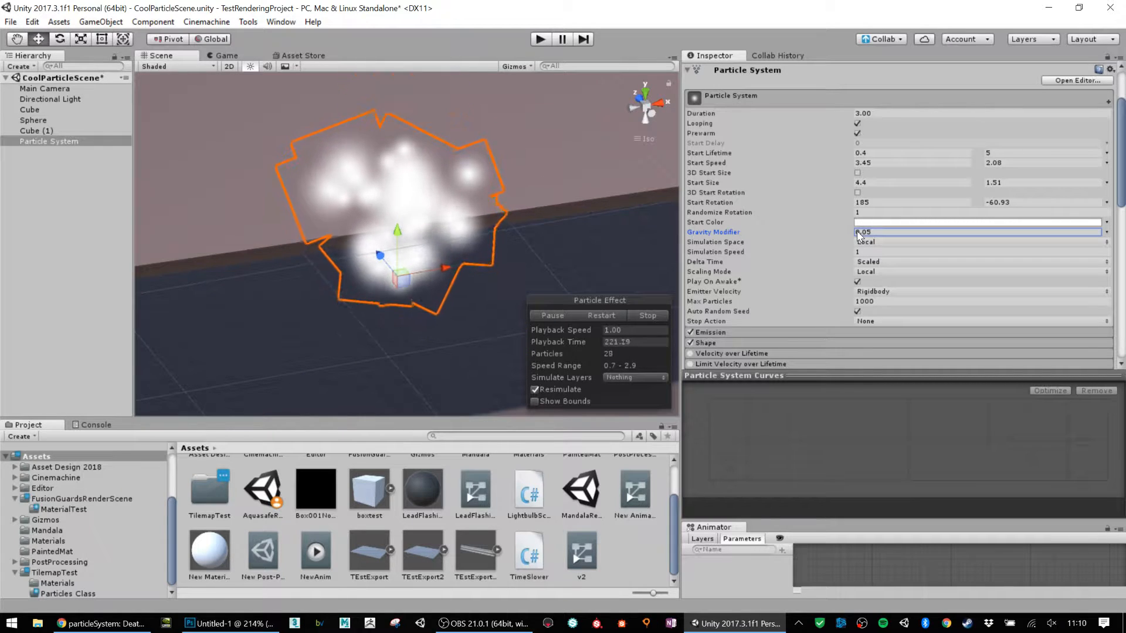
# - Set Gravity Modifier to 0.29, the Start Speed constants to 1.2 and 0.45, and the Start Size constants to 1.39 and 0.04
pyautogui.moveTo(858, 232); pyautogui.dragTo(822, 166)
pyautogui.moveTo(979, 164); pyautogui.dragTo(781, 181)
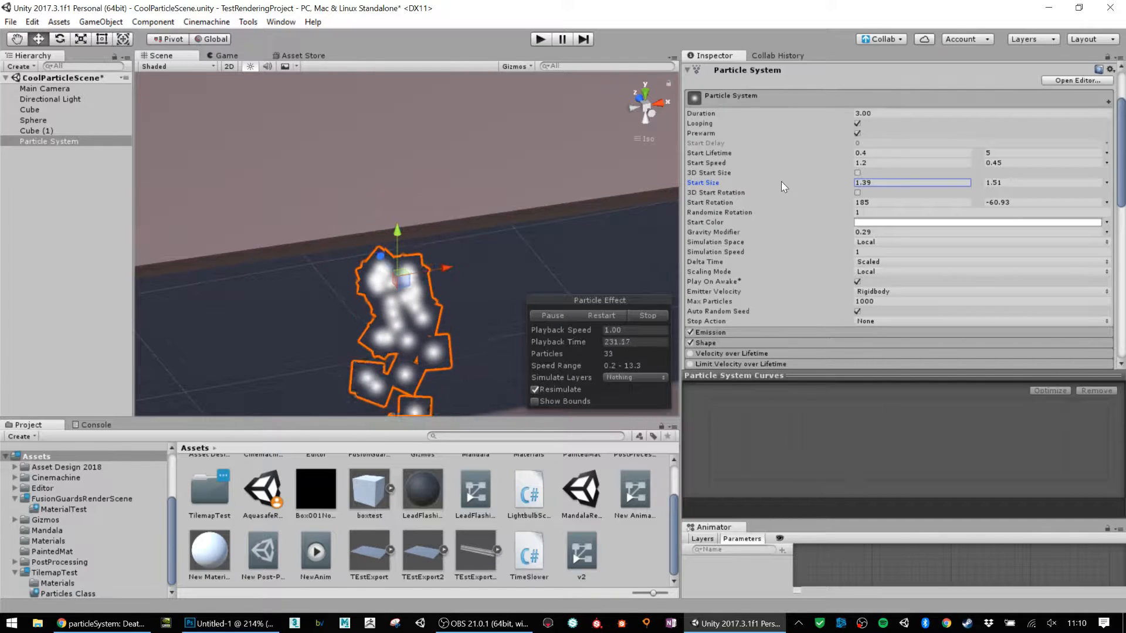
pyautogui.click(978, 183)
pyautogui.moveTo(978, 186); pyautogui.dragTo(945, 181)
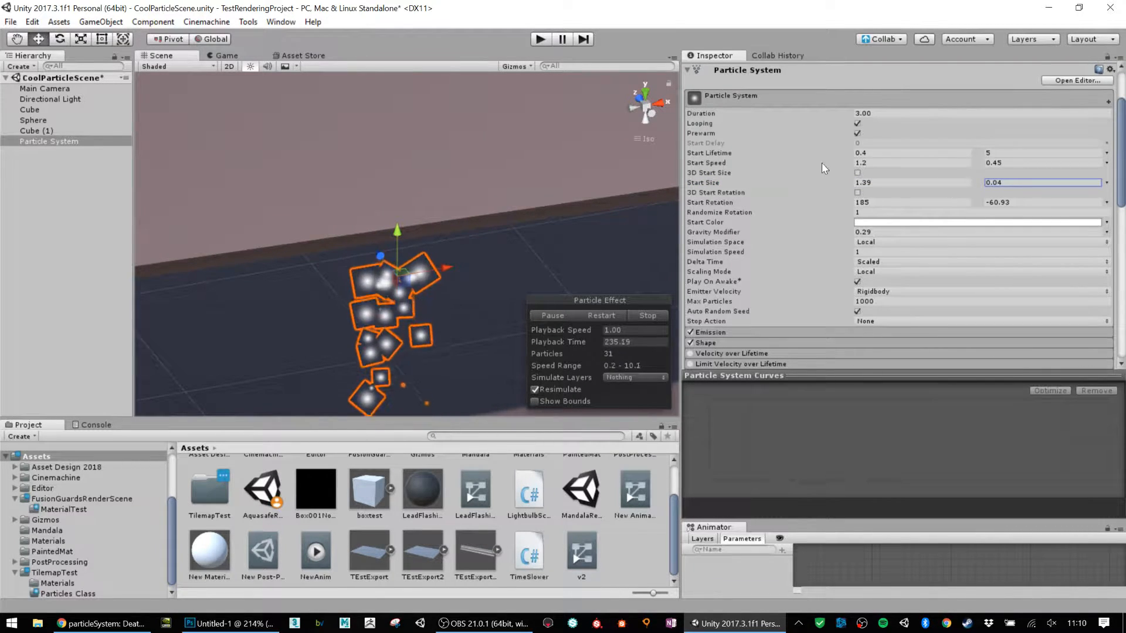
# - Set the Start Speed constants to 6.75 and 6.1 and the Gravity Modifier to 0.68
pyautogui.moveTo(848, 165); pyautogui.dragTo(993, 163)
pyautogui.write('6.1')
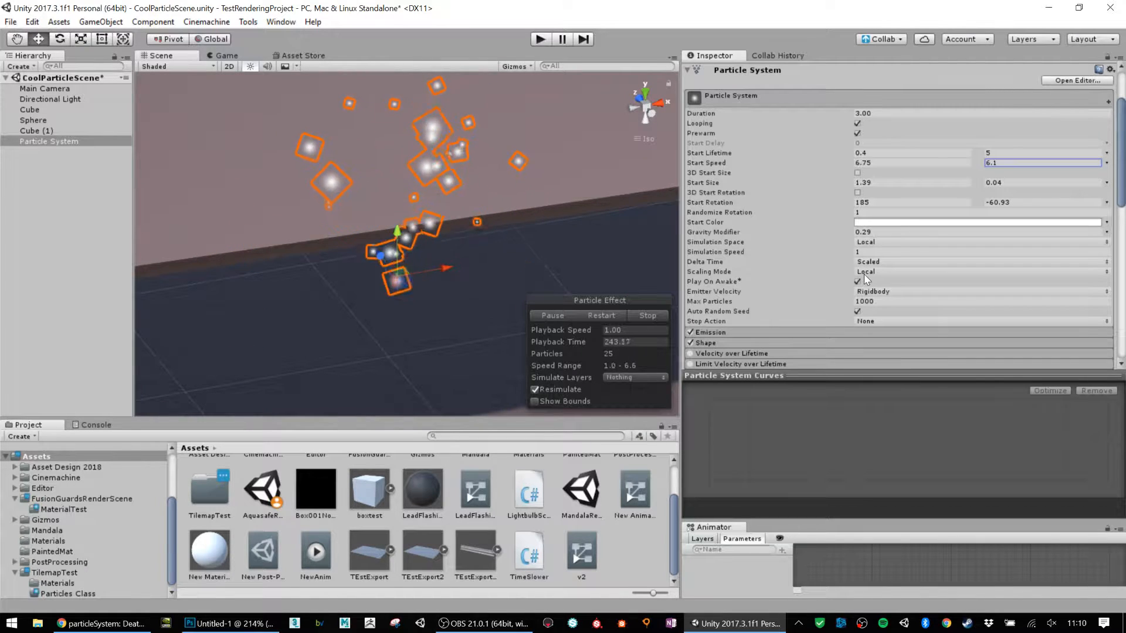
pyautogui.moveTo(849, 237); pyautogui.dragTo(861, 230)
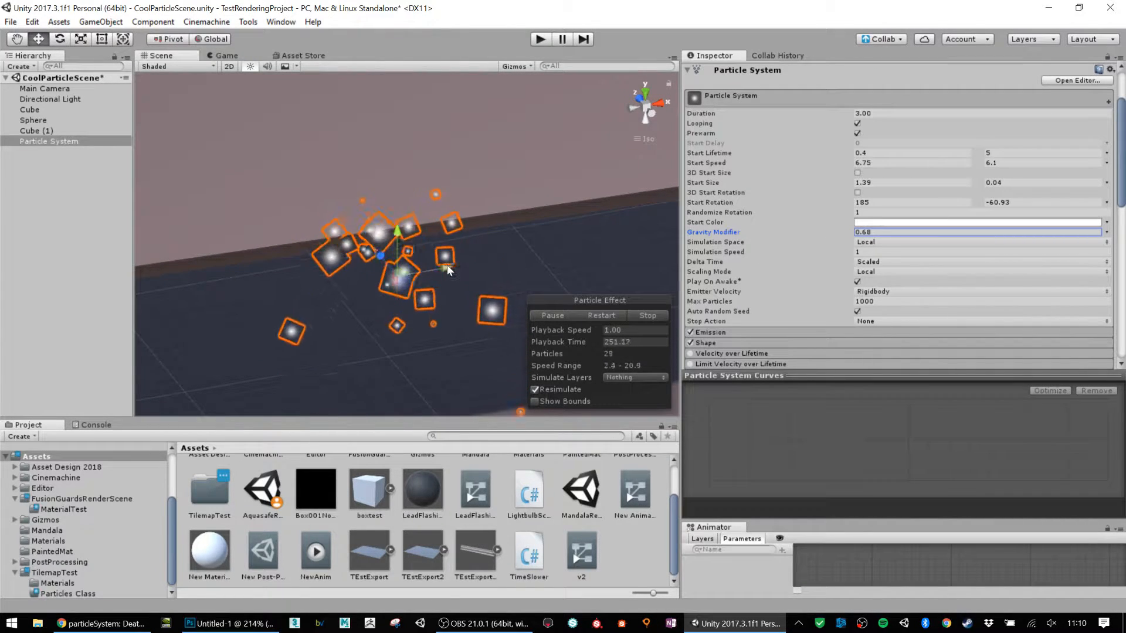
# - Examine the falling particles from several angles in the Scene view and check them in the Game view
pyautogui.keyDown('alt'); pyautogui.moveTo(410, 283); pyautogui.dragTo(526, 203); pyautogui.keyUp('alt')
pyautogui.keyDown('alt'); pyautogui.moveTo(380, 330); pyautogui.dragTo(491, 333); pyautogui.keyUp('alt')
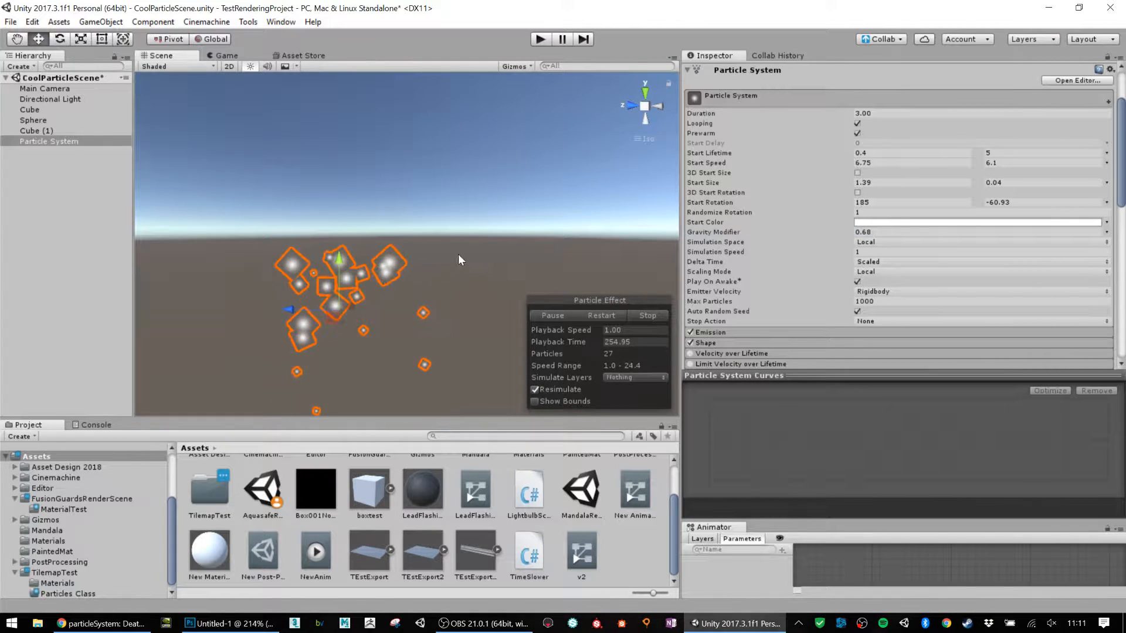
pyautogui.keyDown('alt'); pyautogui.moveTo(460, 257); pyautogui.dragTo(355, 317); pyautogui.keyUp('alt')
pyautogui.click(230, 58)
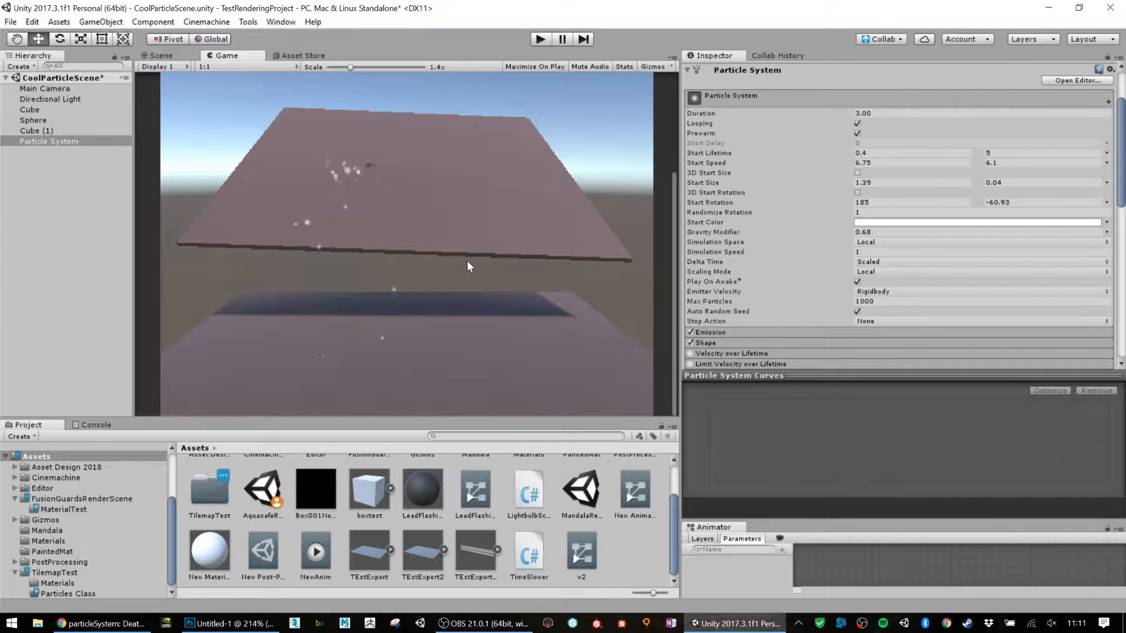
pyautogui.click(159, 55)
pyautogui.scroll(-10, 800, 194)
pyautogui.scroll(8, 800, 203)
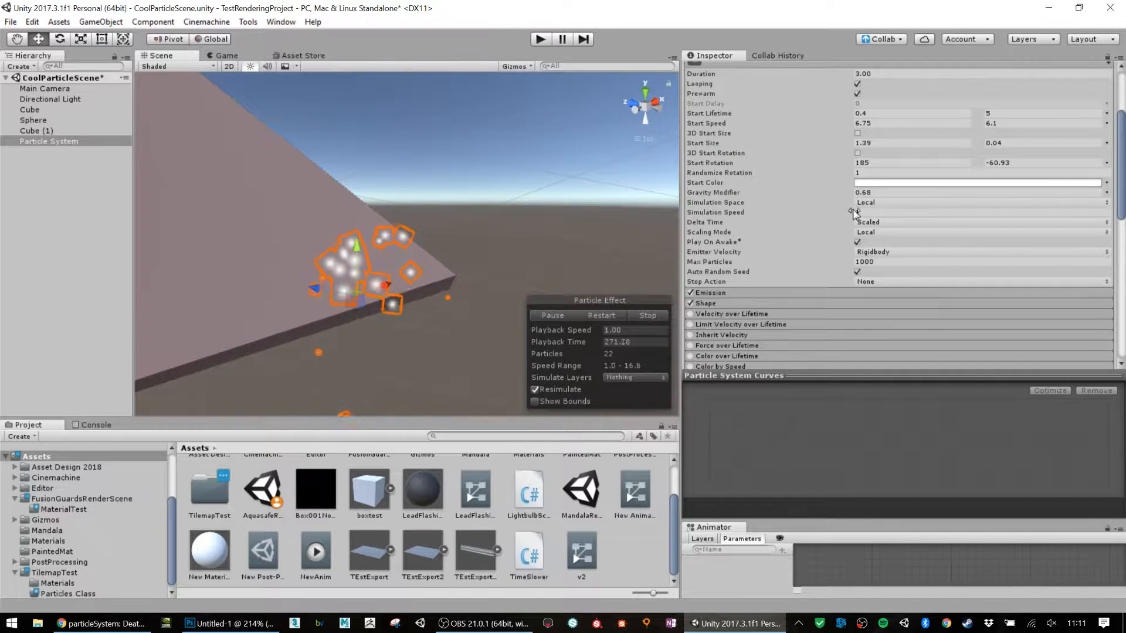
# - Disable Play On Awake, test the scene in Play mode and stop it
pyautogui.click(858, 244)
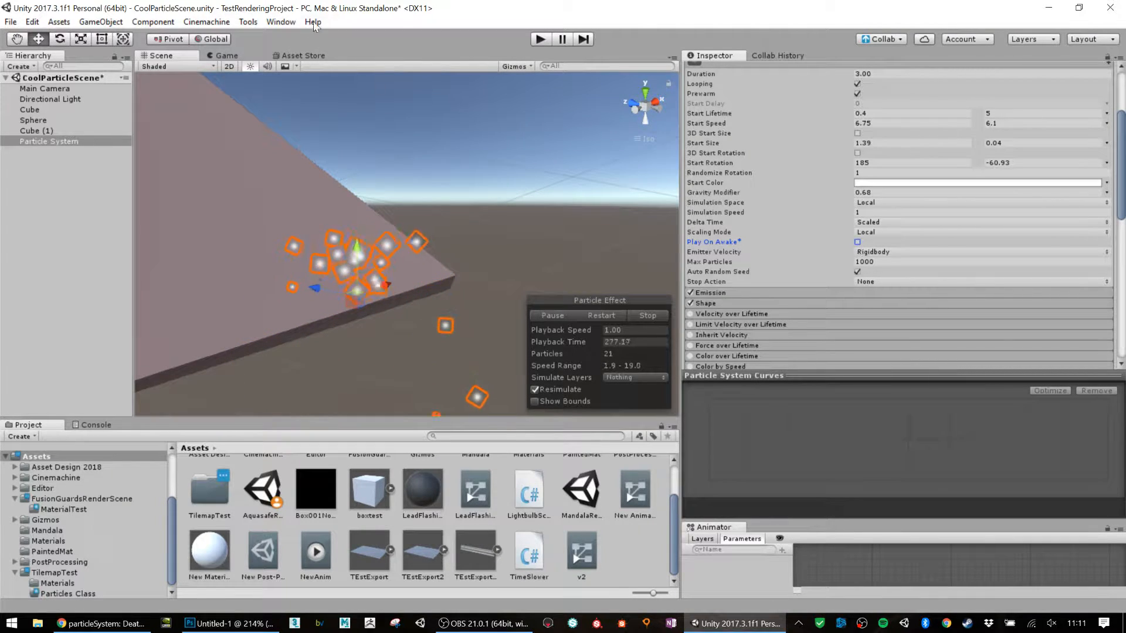
pyautogui.click(540, 39)
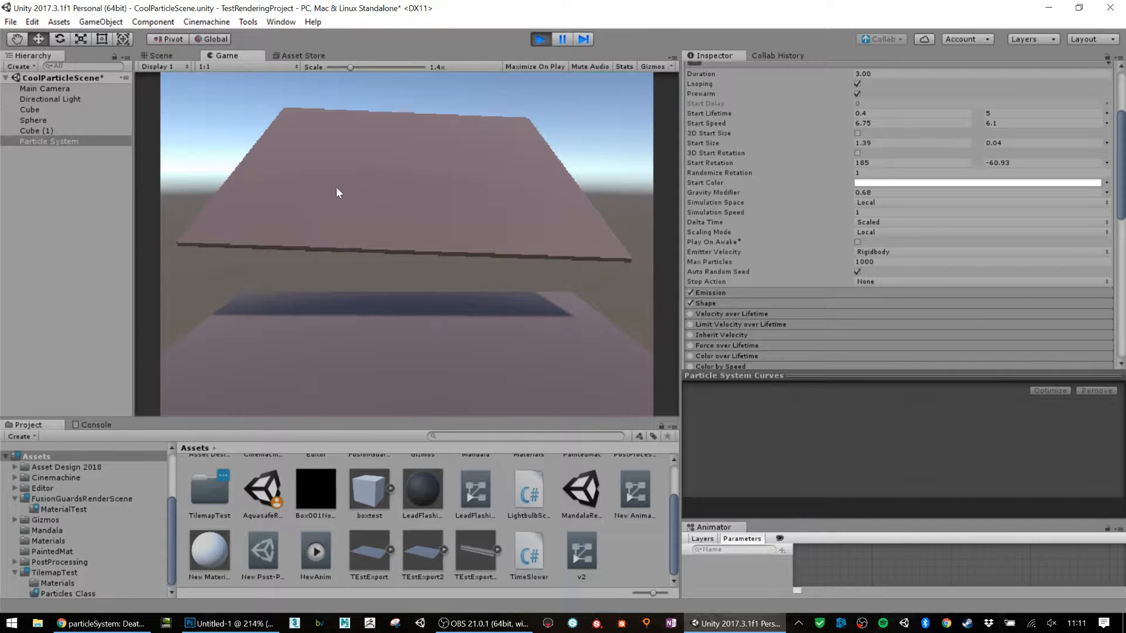
pyautogui.click(540, 39)
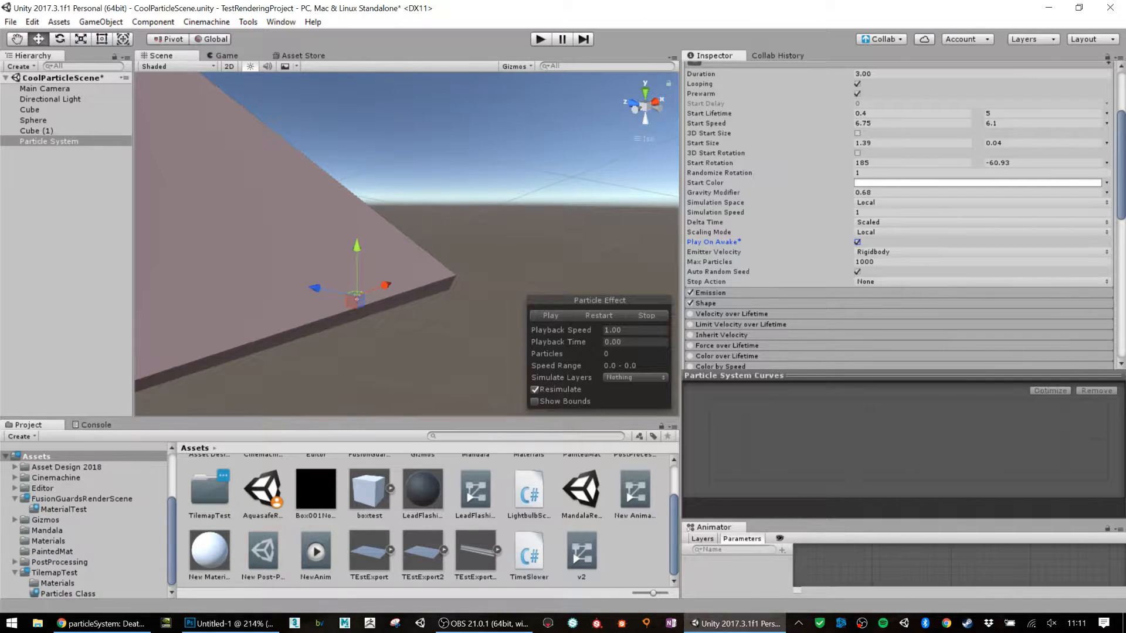
# - Set the particle system's Max Particles to 1000
pyautogui.write('1')
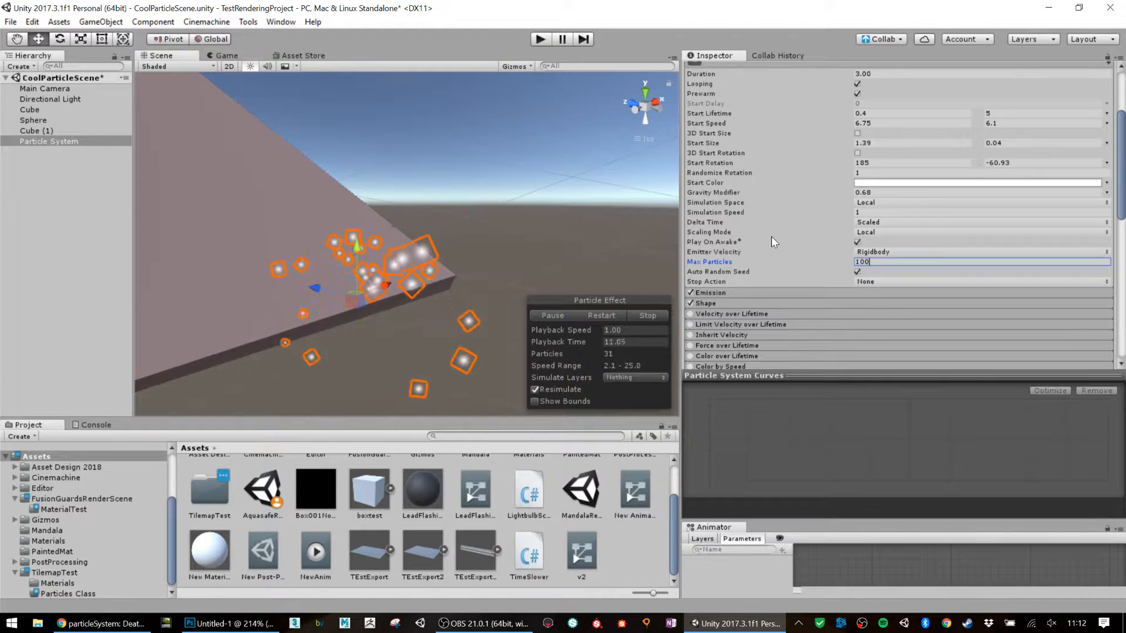
pyautogui.write('0')
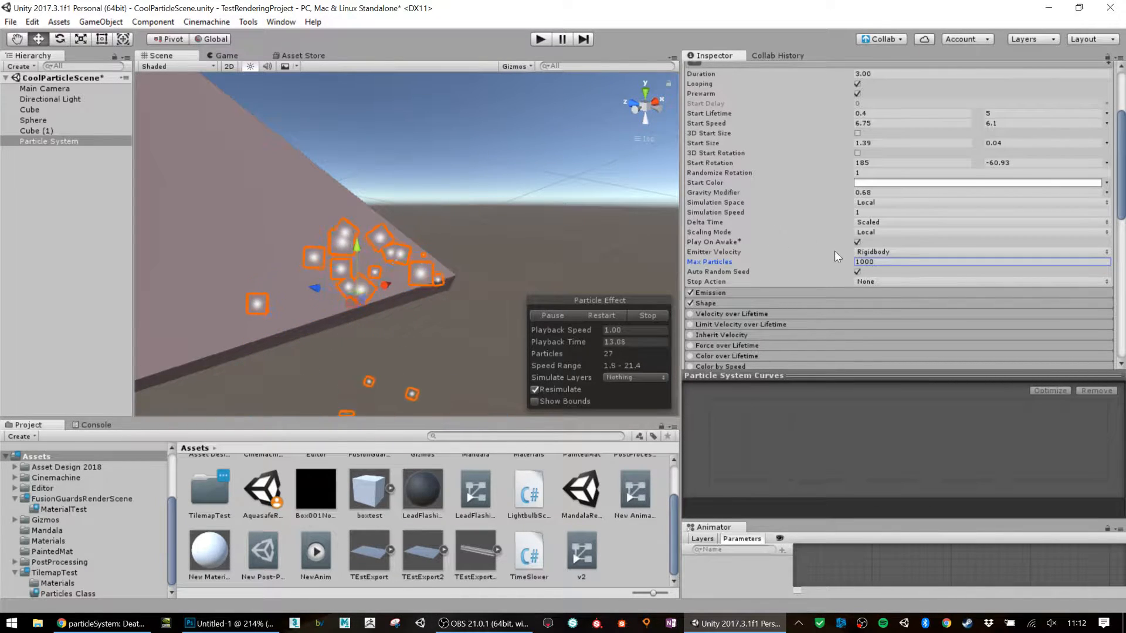
# - Toggle Auto Random Seed off and back on twice to try the fixed Random Seed option
pyautogui.click(858, 272)
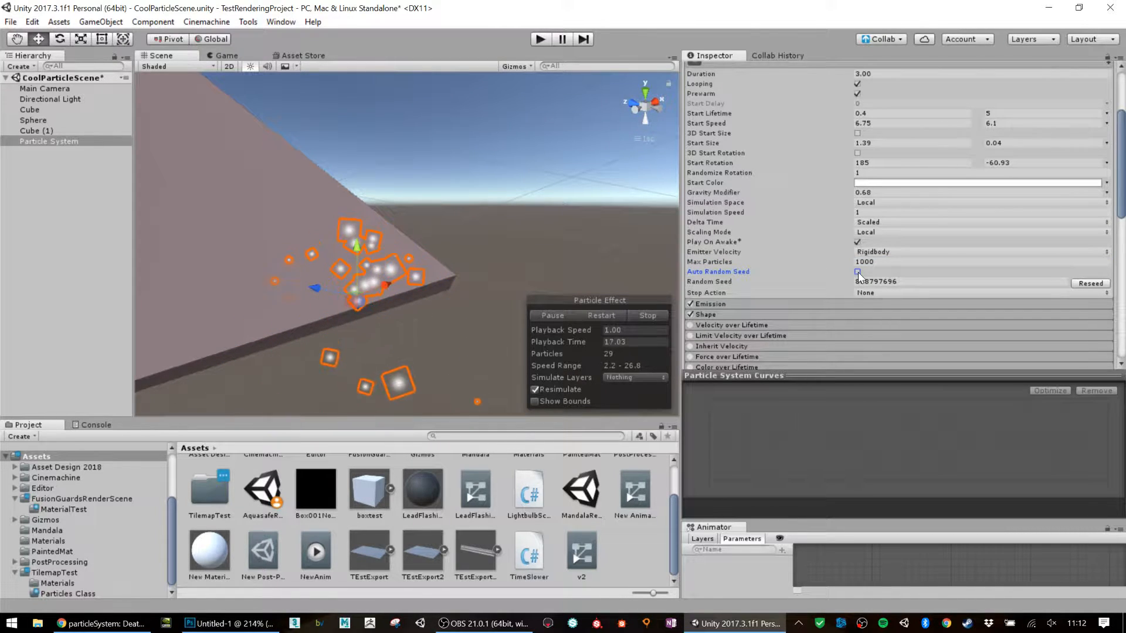
pyautogui.click(857, 272)
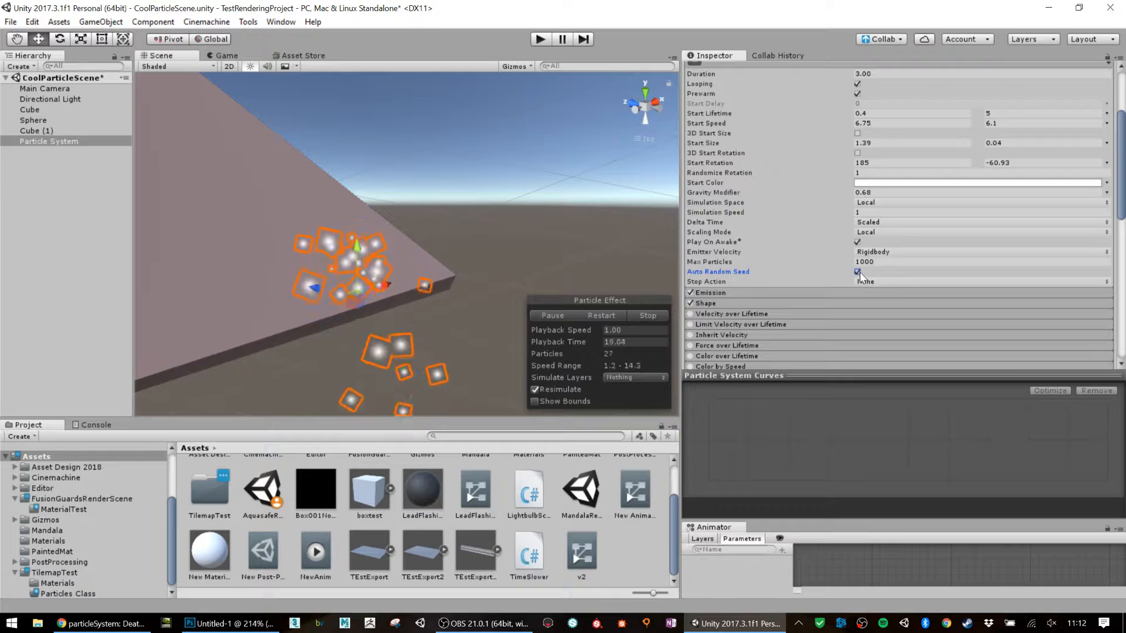
pyautogui.click(858, 272)
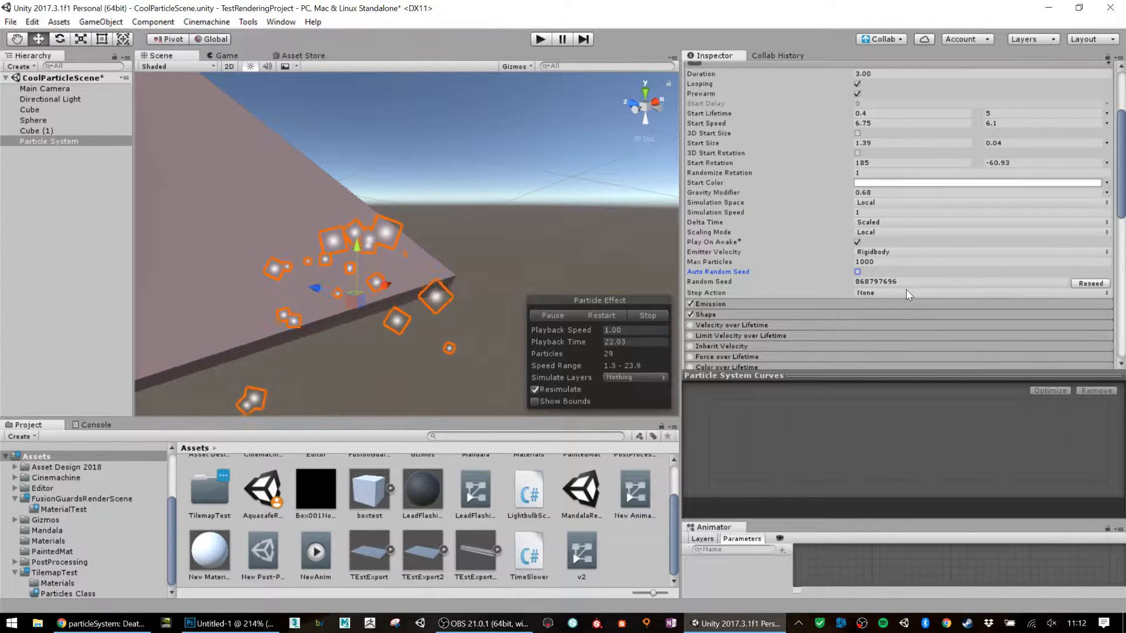
pyautogui.click(859, 272)
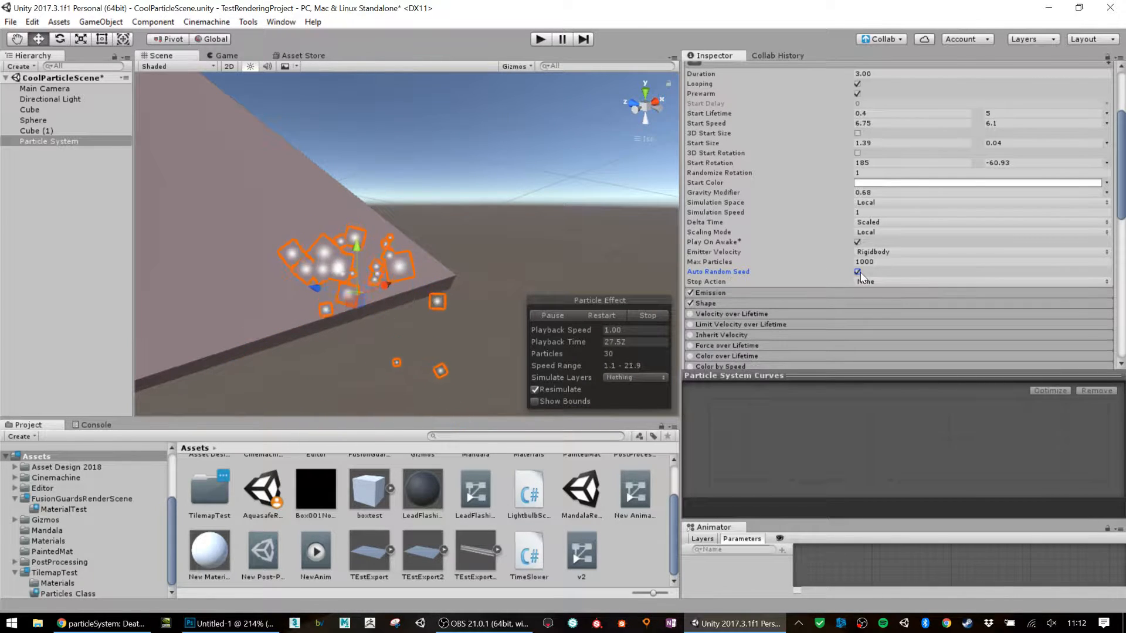
# - Expand the Emission module and set Rate over Time to 500
pyautogui.click(727, 292)
pyautogui.scroll(-5, 941, 242)
pyautogui.scroll(3, 941, 242)
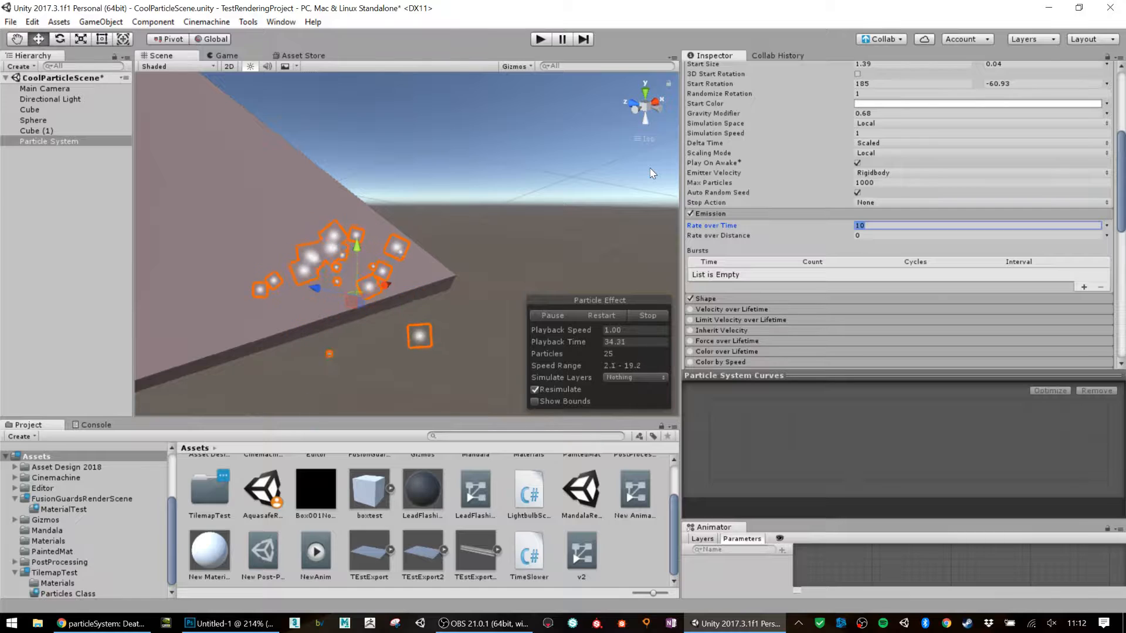
pyautogui.write('00')
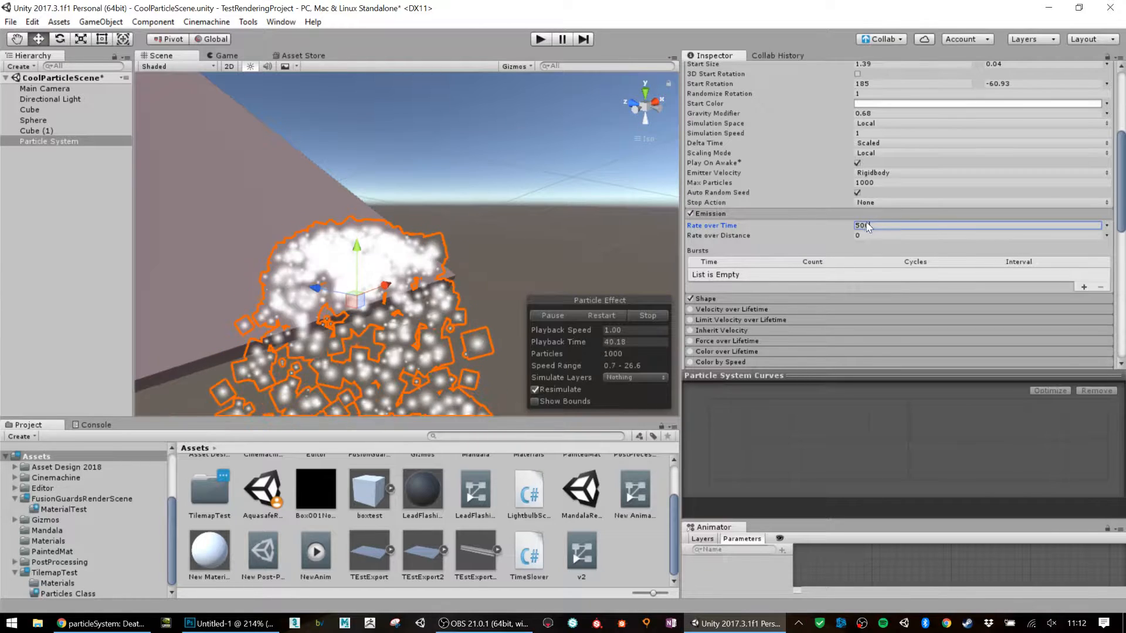
# - Return the emission Rate over Time to 10, and reduce it further to 3
pyautogui.moveTo(724, 203)
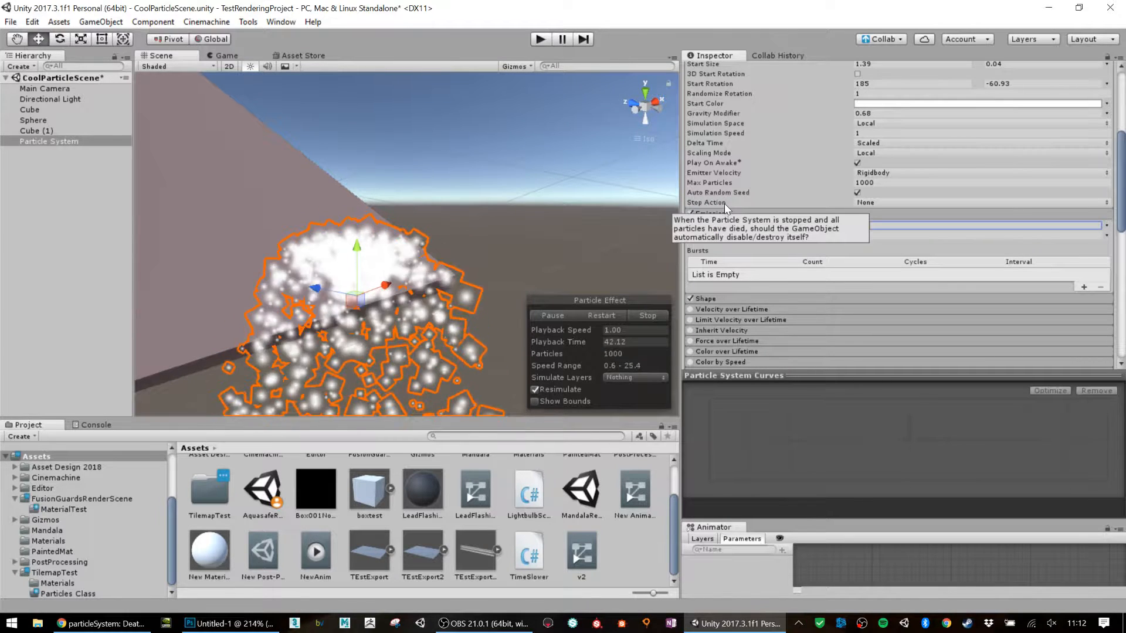
pyautogui.write('10')
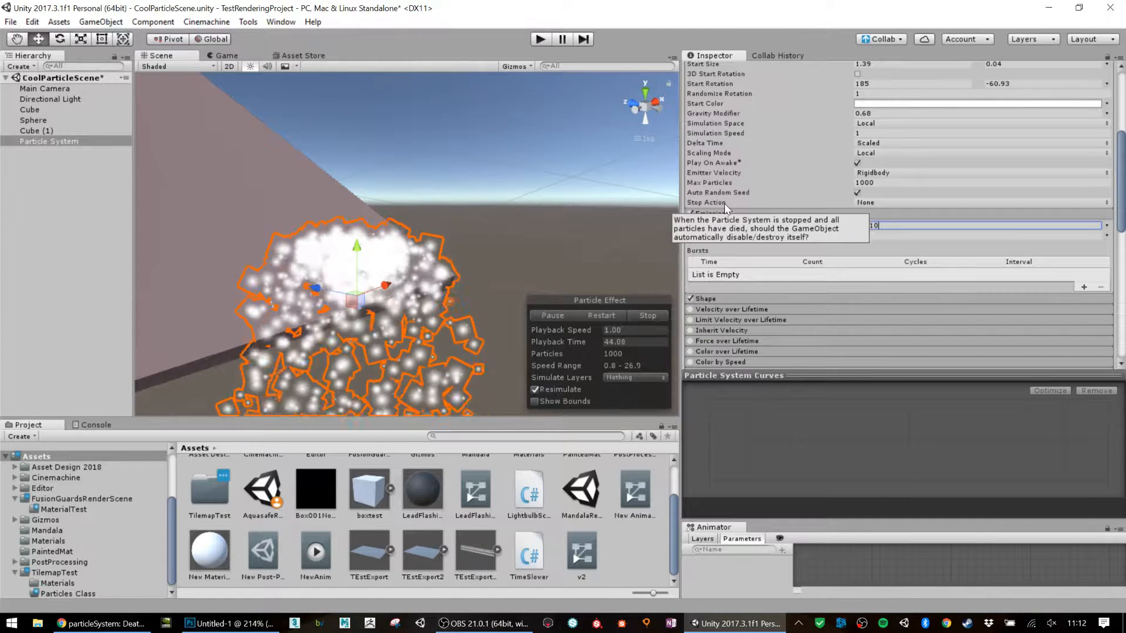
pyautogui.press('BackSpace')
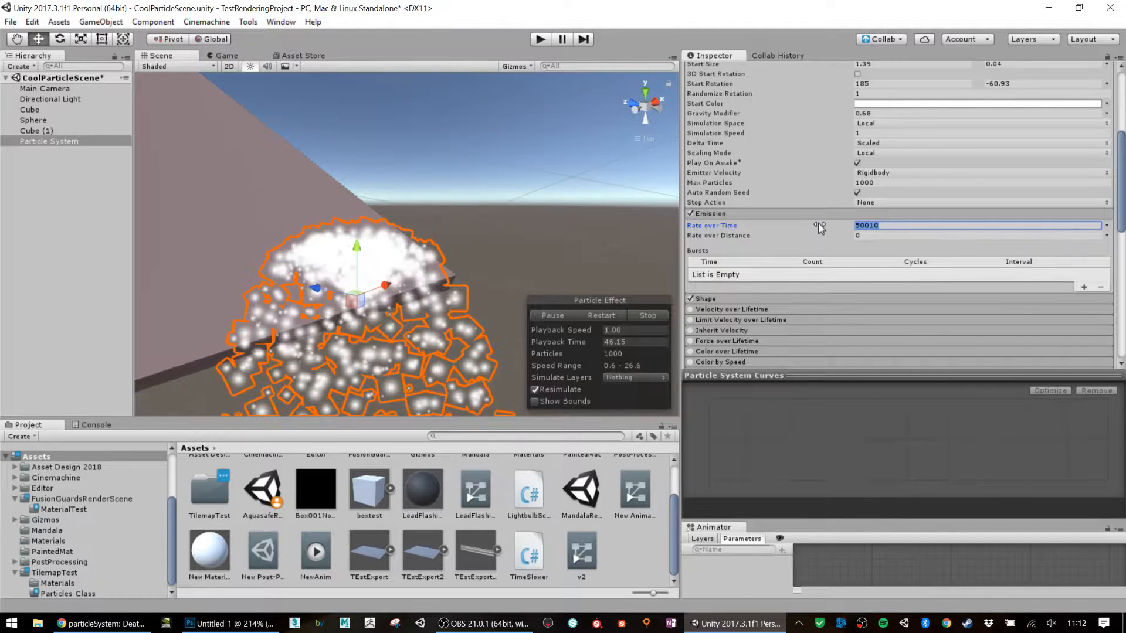
pyautogui.write('0')
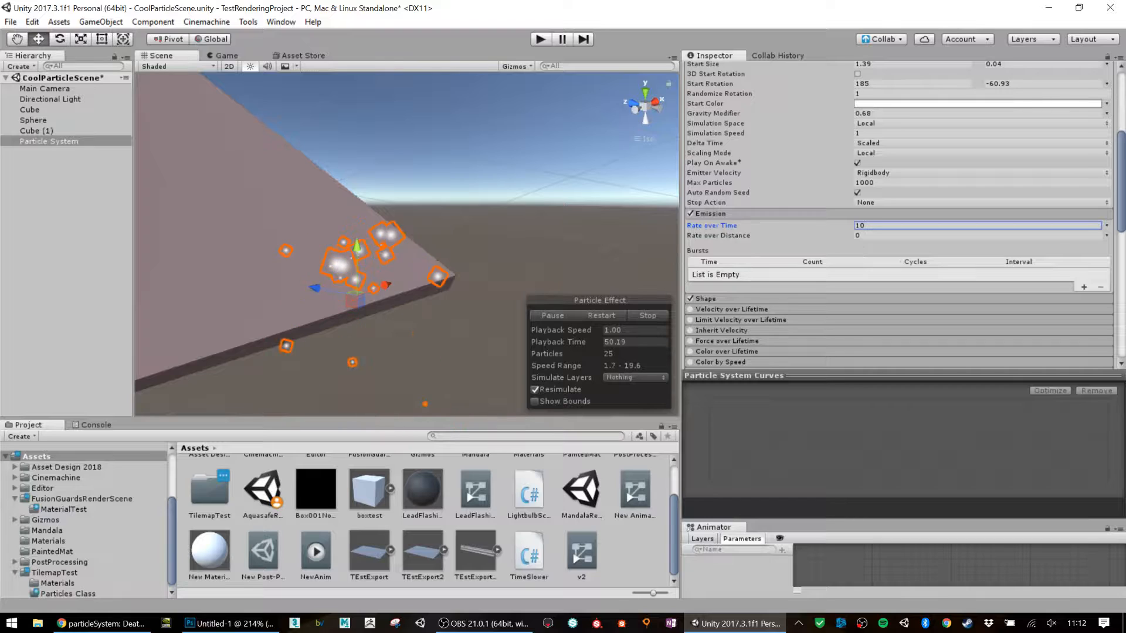
pyautogui.moveTo(868, 226); pyautogui.dragTo(854, 226)
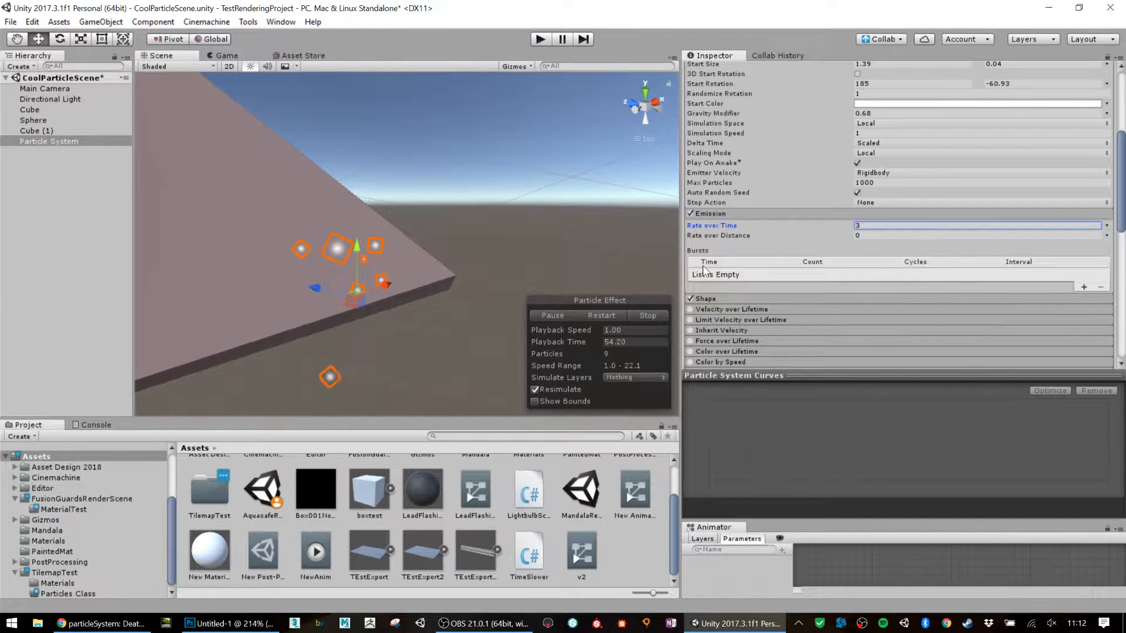
# - Add an emission burst at time 0 and try particle counts of 50 and 200
pyautogui.scroll(5, 792, 246)
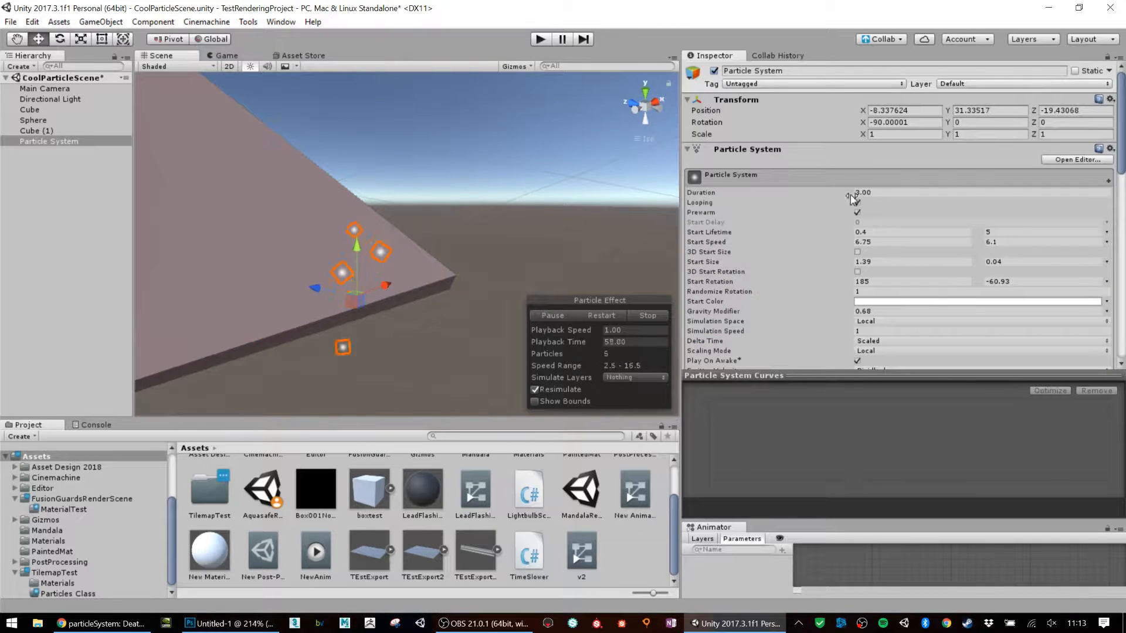
pyautogui.scroll(-3, 429, 304)
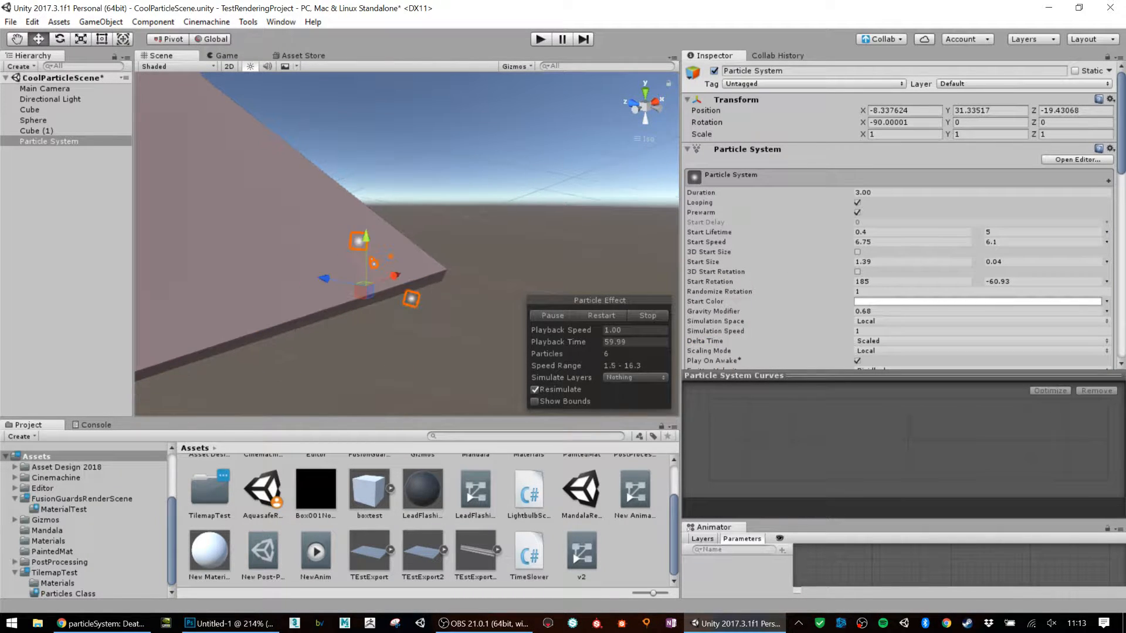
pyautogui.scroll(-10, 931, 279)
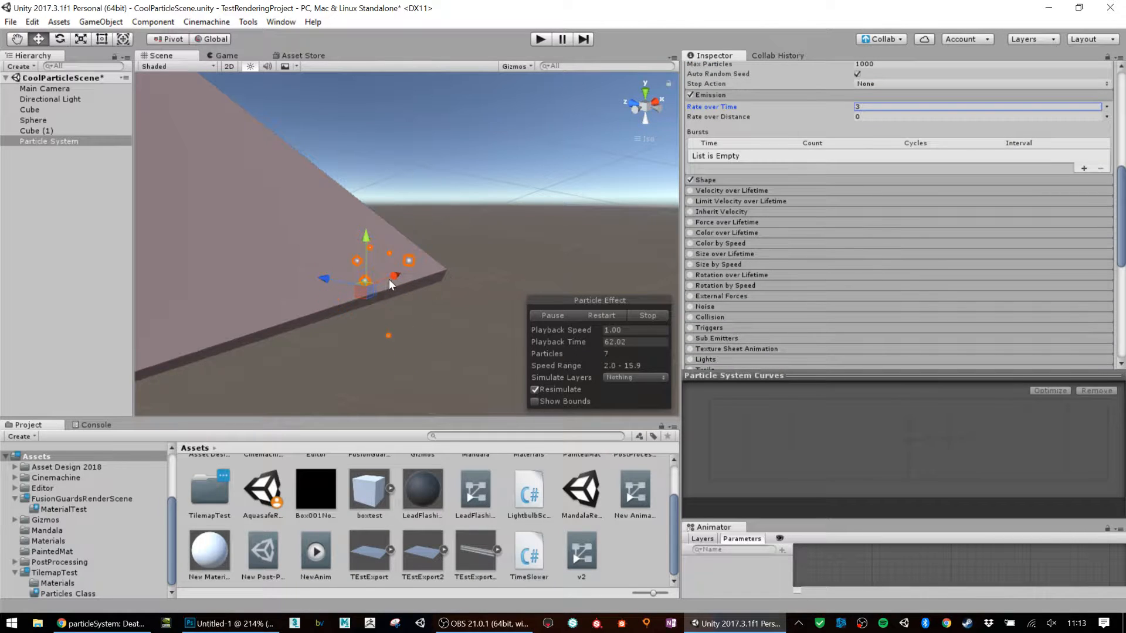
pyautogui.scroll(1, 388, 279)
pyautogui.click(1083, 168)
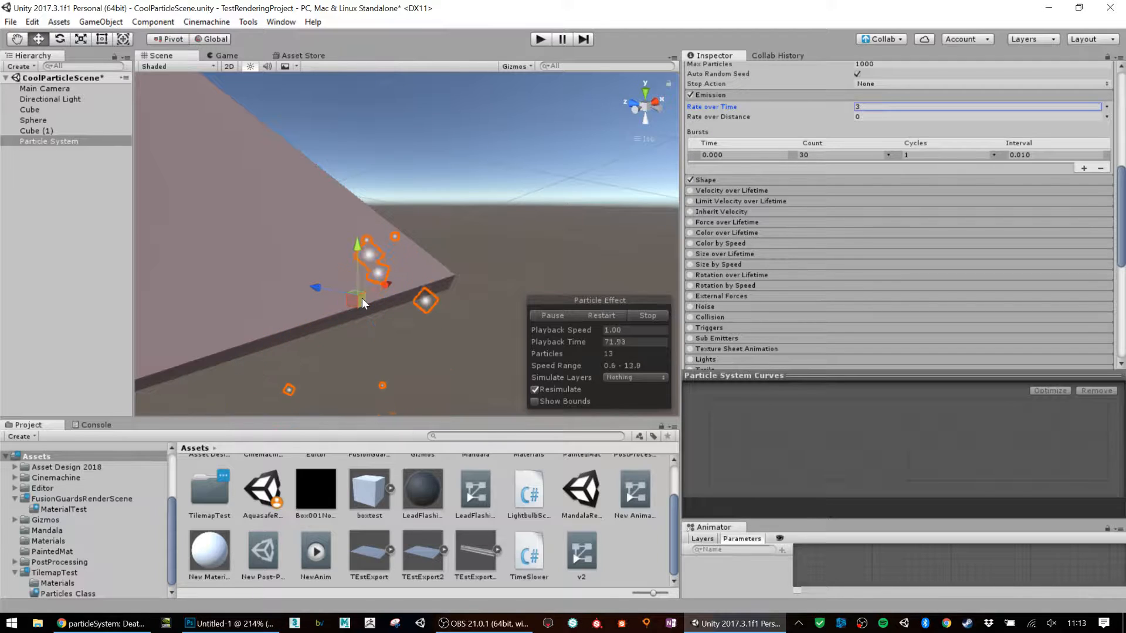
pyautogui.click(809, 155)
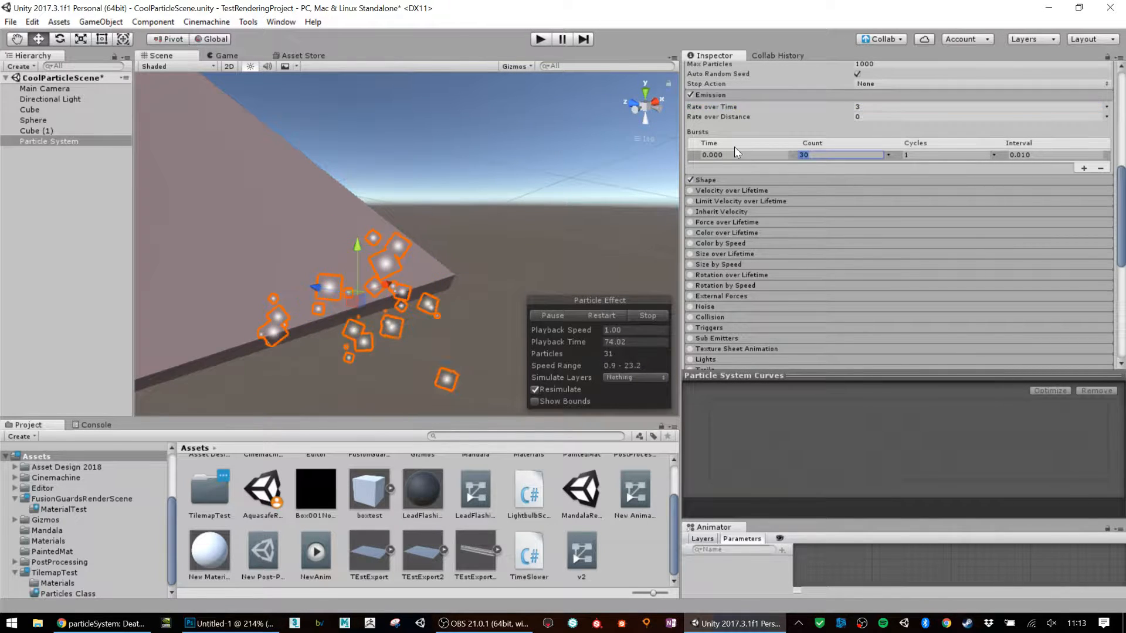
pyautogui.write('50')
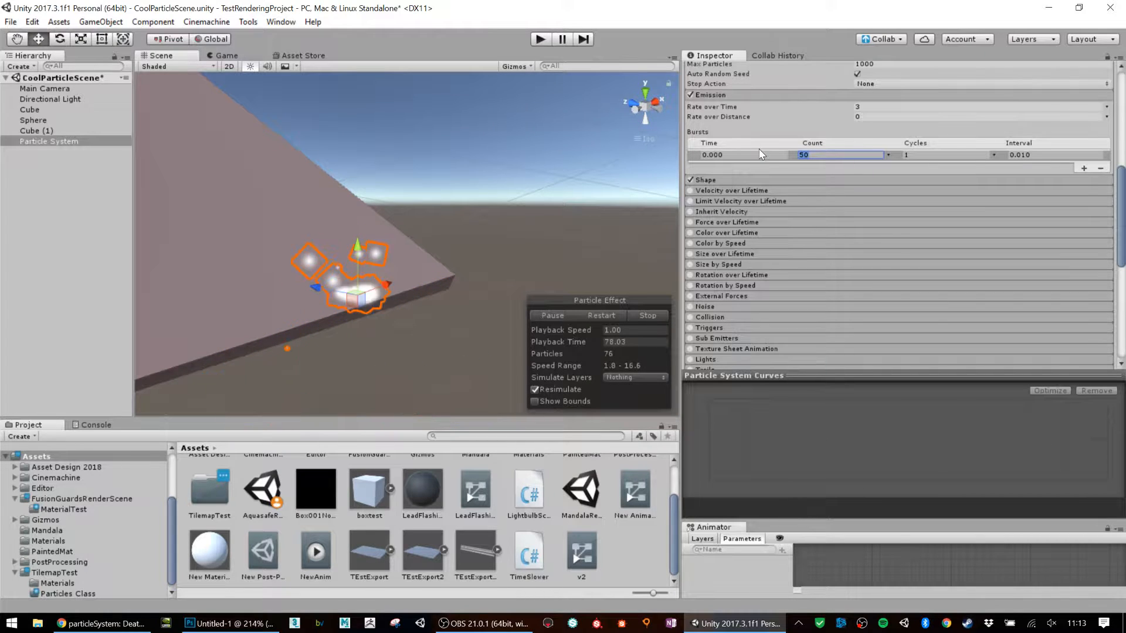
pyautogui.write('200')
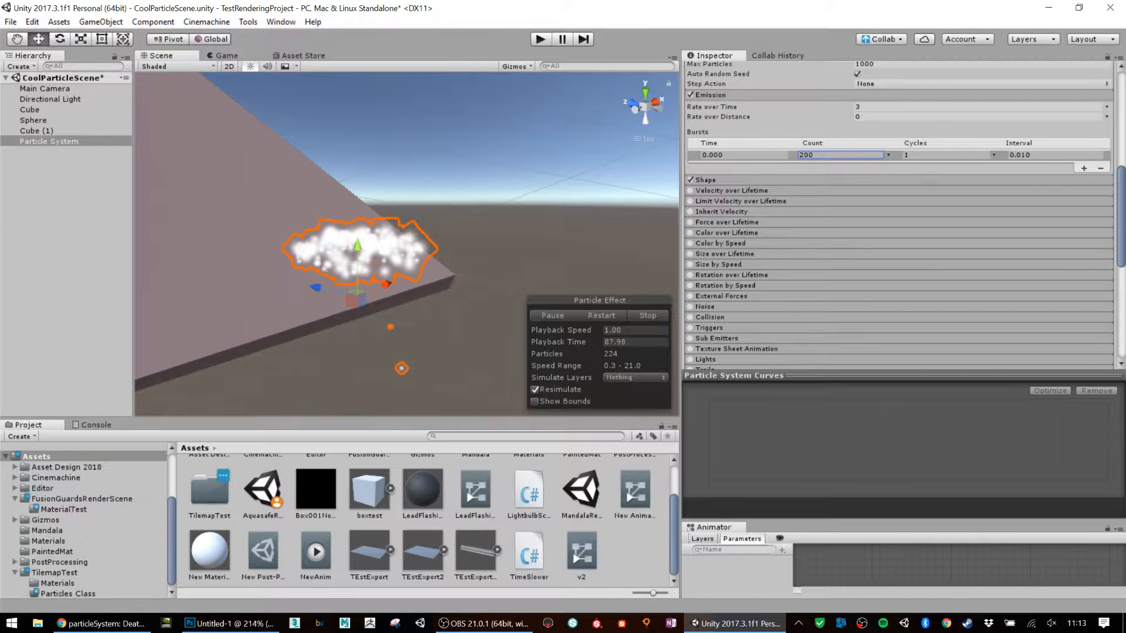
# - Add a second emission burst with its Time set to 1
pyautogui.click(1082, 169)
pyautogui.moveTo(725, 166); pyautogui.dragTo(593, 154)
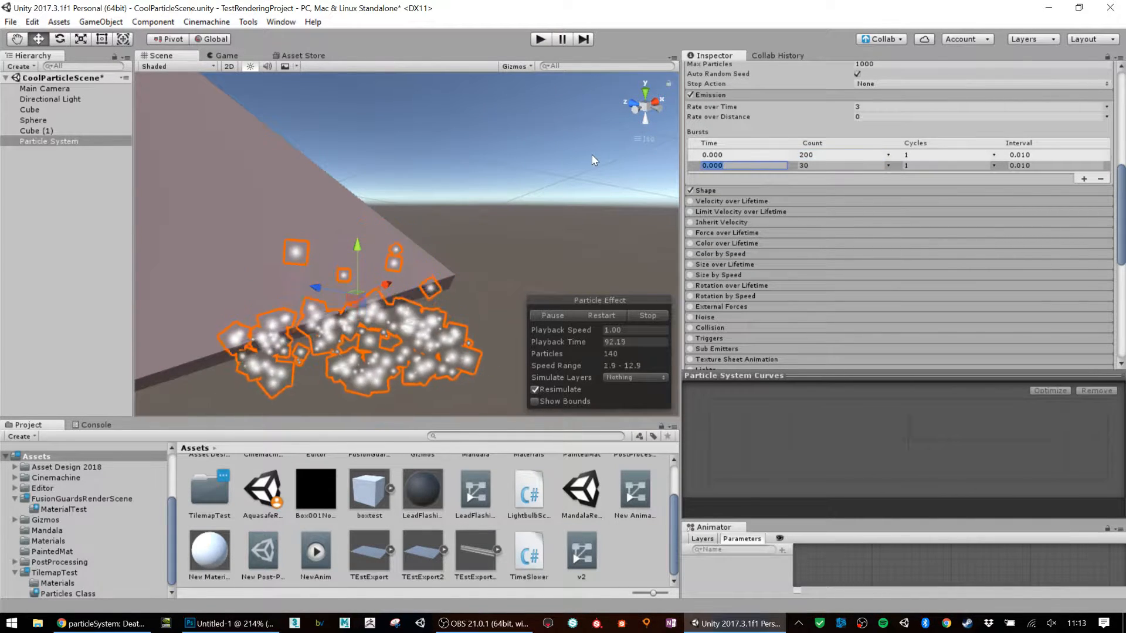
pyautogui.write('1')
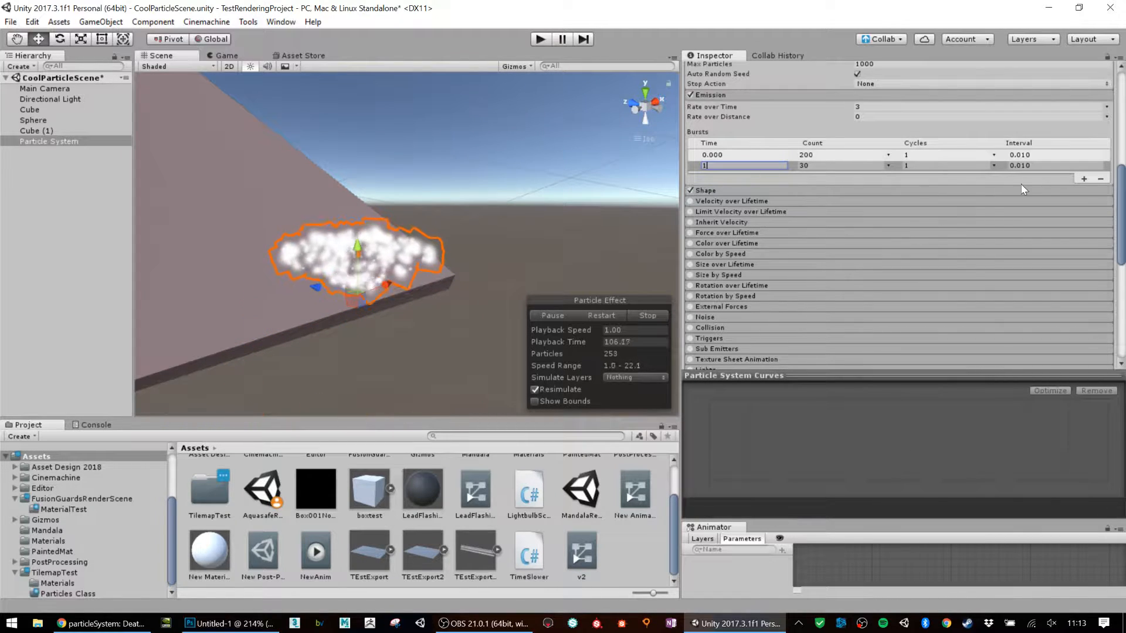
# - Remove both bursts from the Emission module's burst list
pyautogui.click(1104, 173)
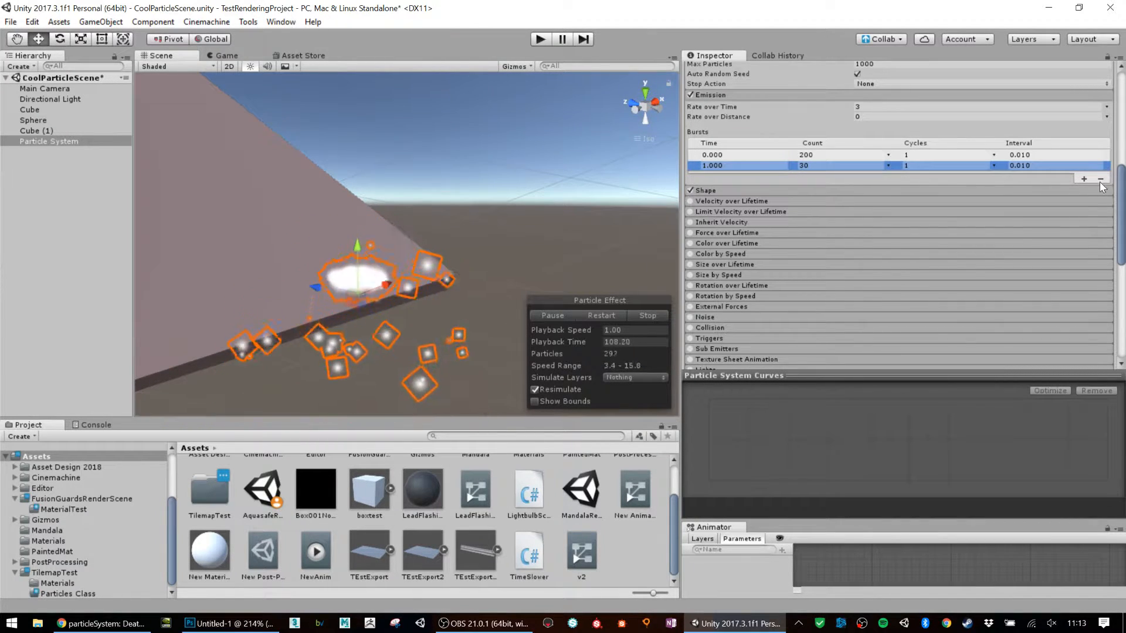
pyautogui.click(1100, 179)
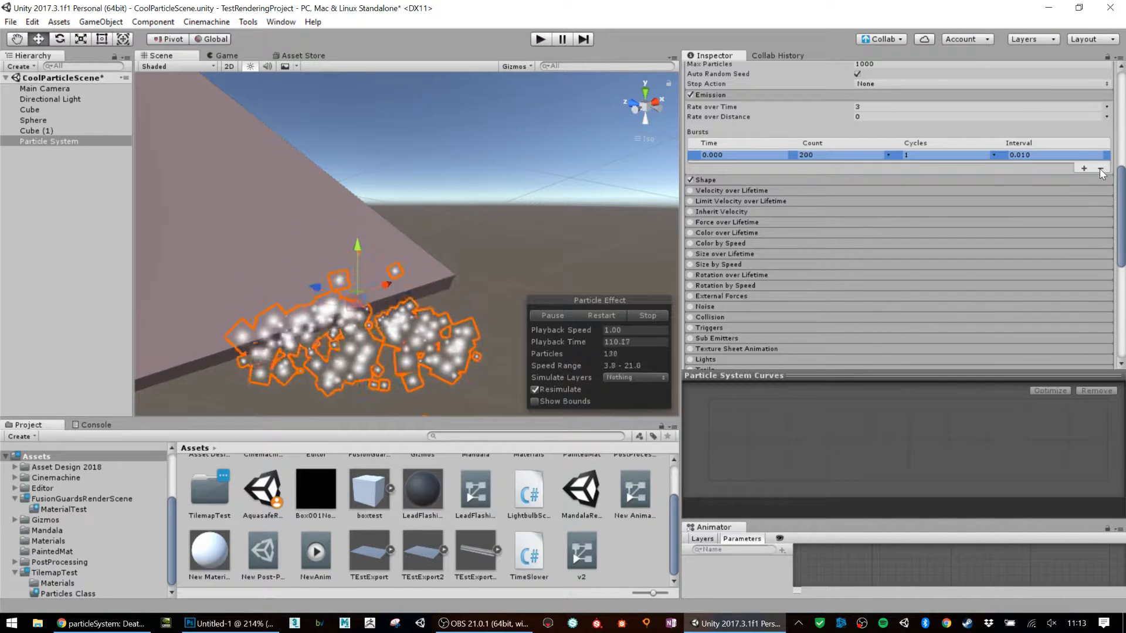
pyautogui.click(1100, 169)
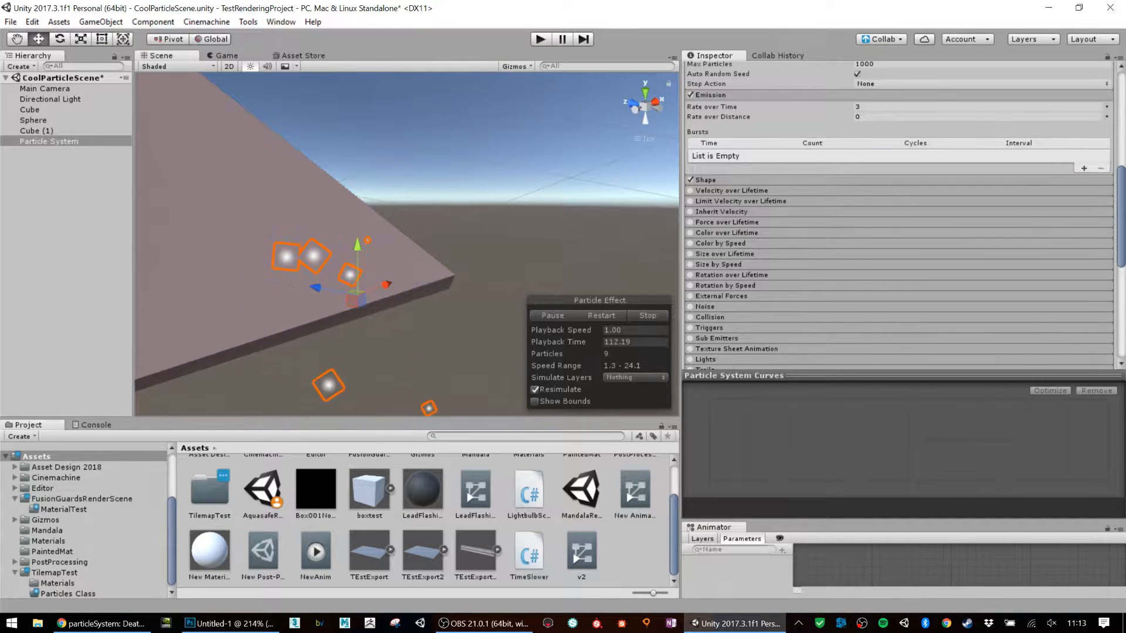
# - Try a Rate over Time of 110, and set it back to 10
pyautogui.write('110')
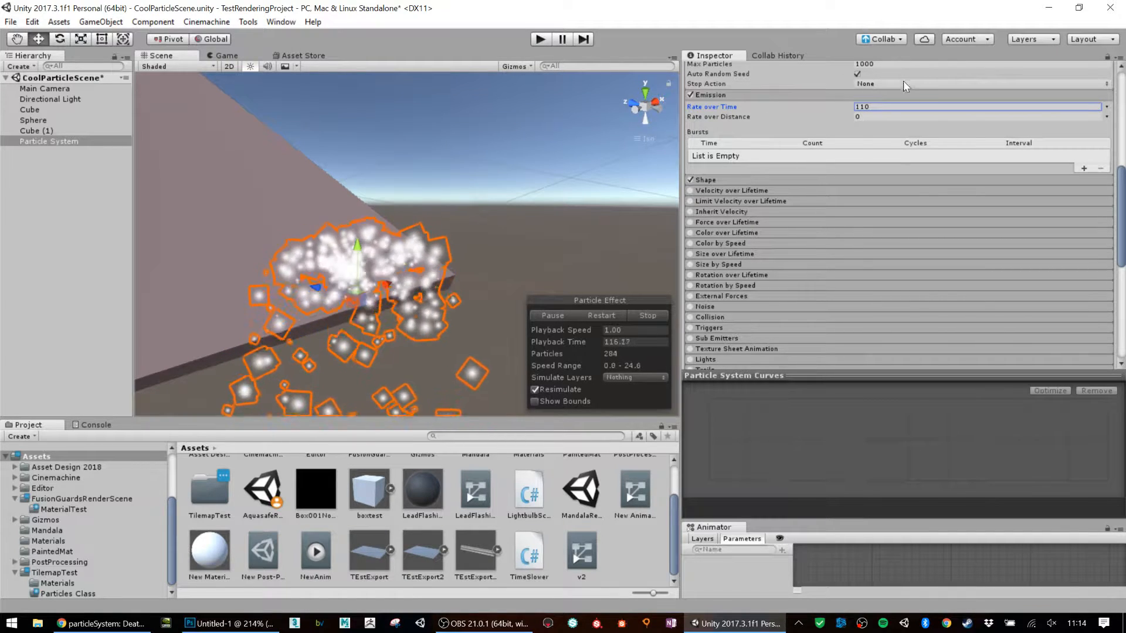
pyautogui.hotkey('ctrl', 'a')
pyautogui.write('10')
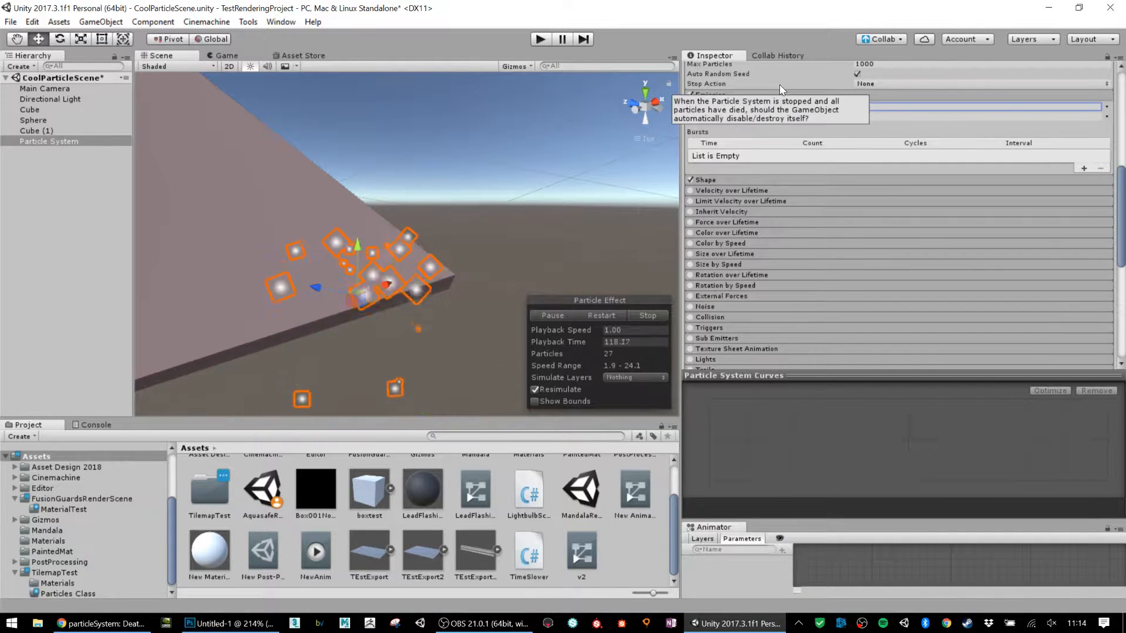
# - Expand the Shape module and set the cone's Angle to 0
pyautogui.click(733, 180)
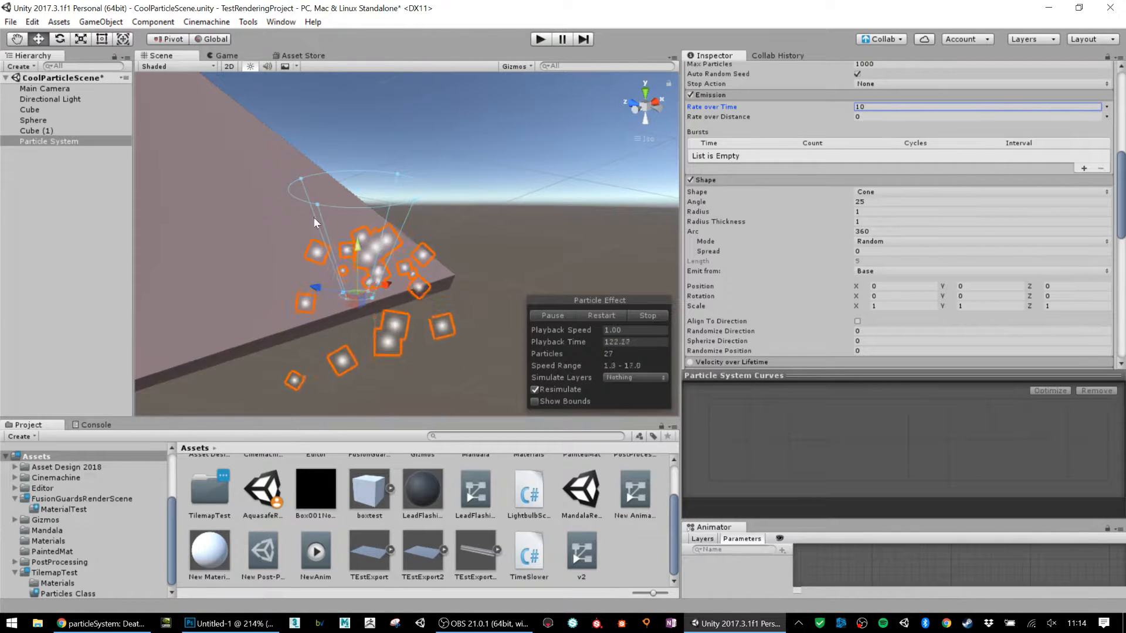
pyautogui.scroll(2, 365, 260)
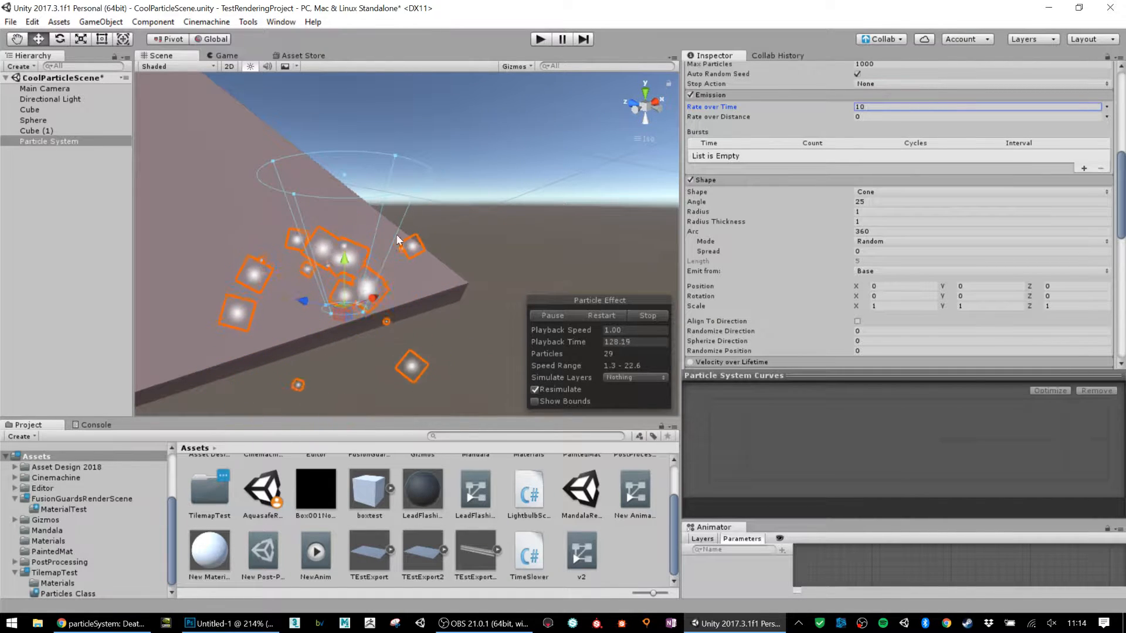
pyautogui.click(868, 201)
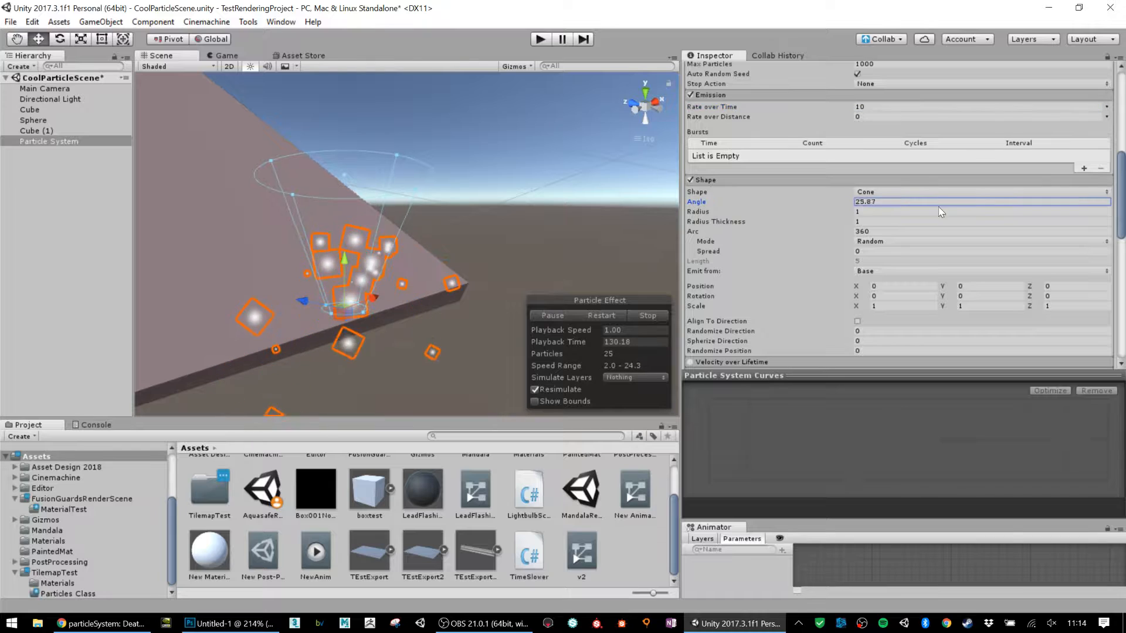
pyautogui.write('0')
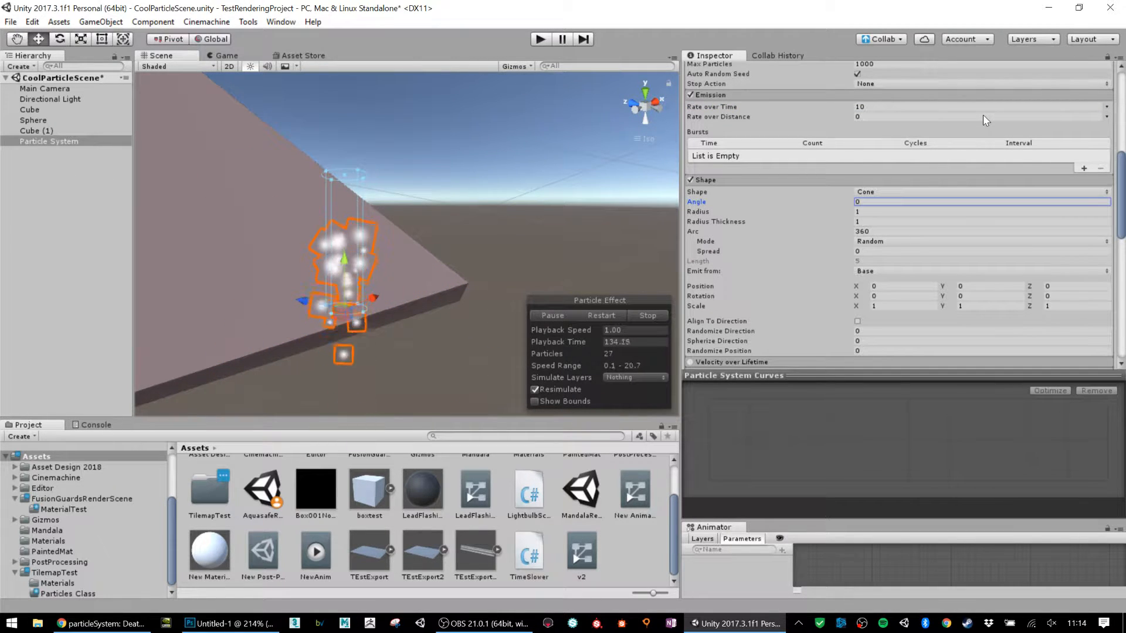
# - Widen the emitter cone to an Angle of 56.47 and a Radius of about 54.9
pyautogui.moveTo(983, 116); pyautogui.dragTo(622, 317)
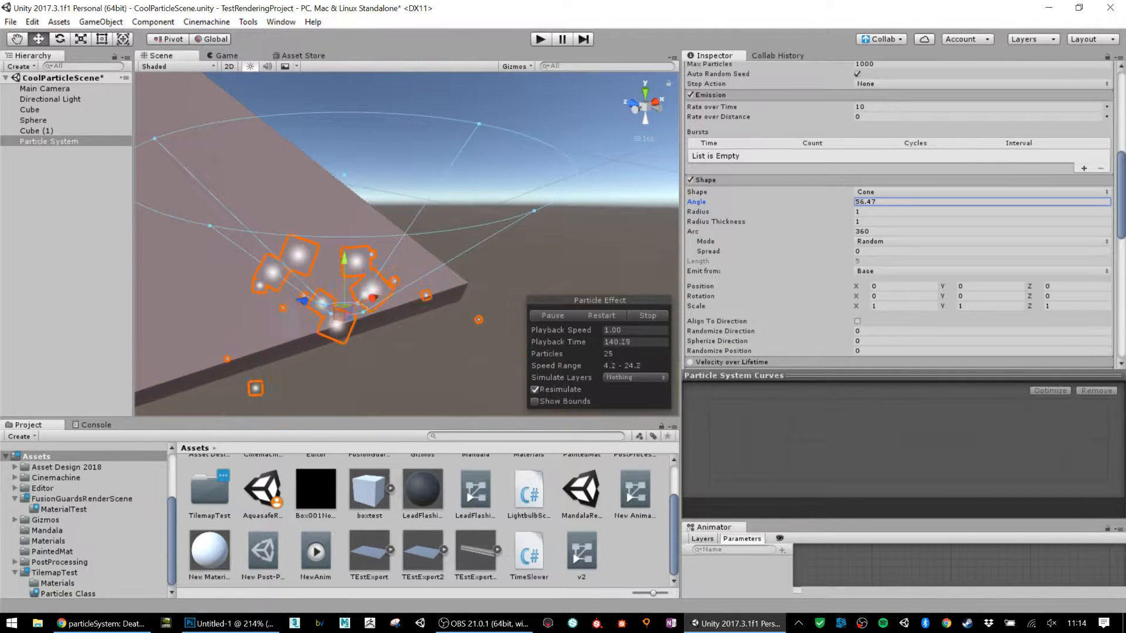
pyautogui.moveTo(845, 213); pyautogui.dragTo(1081, 231)
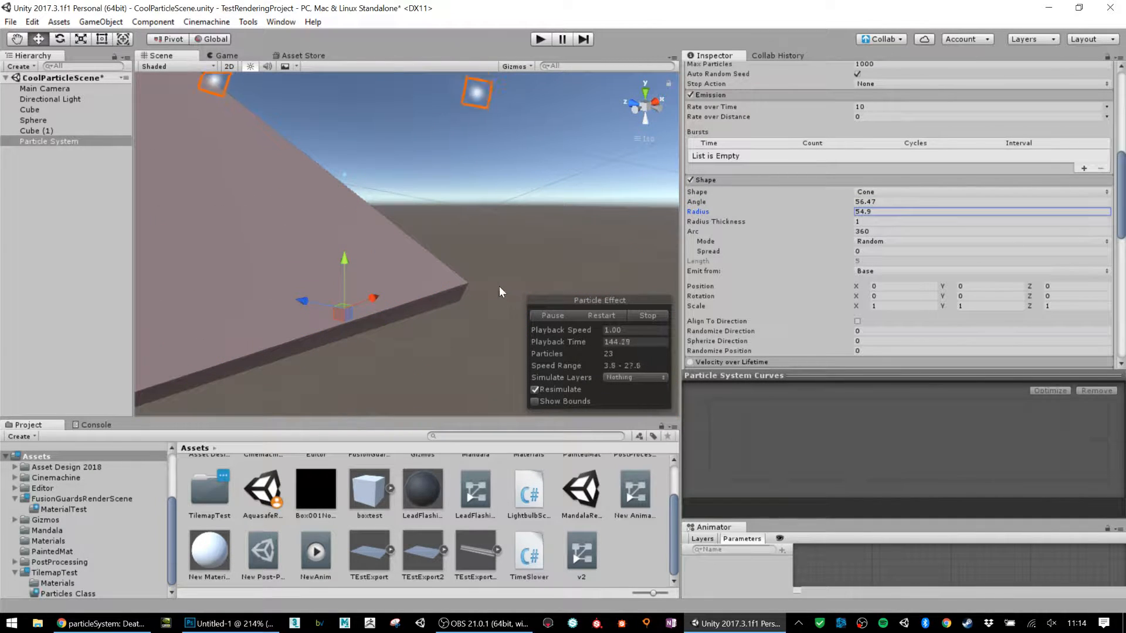
pyautogui.scroll(-5, 498, 284)
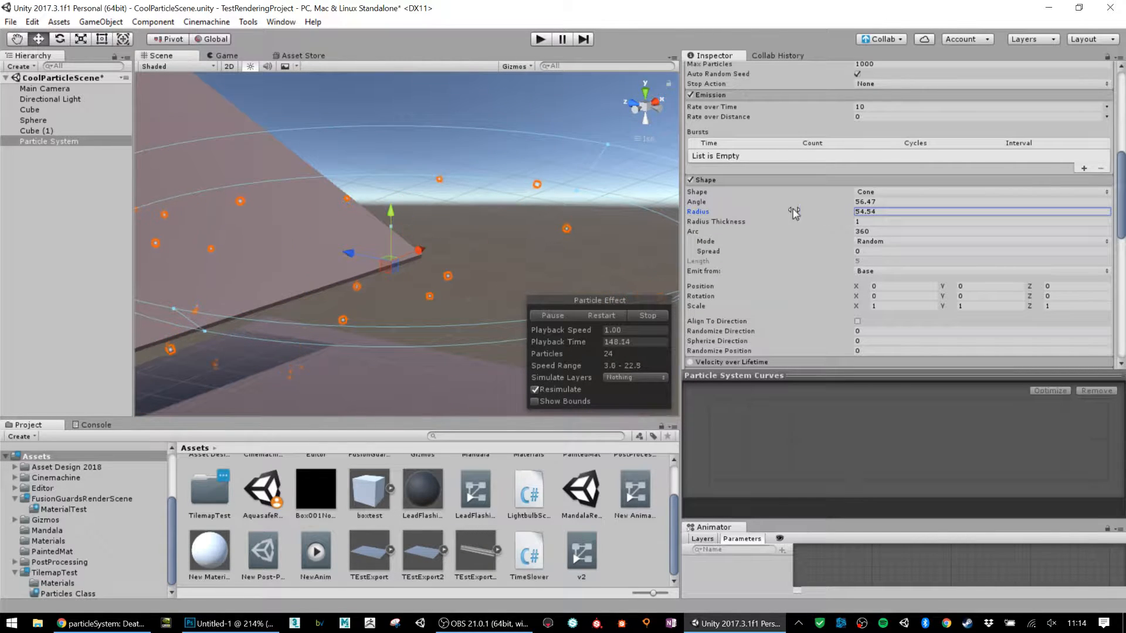
# - Narrow the emitter cone to a Radius of 0.01 and an Angle of 0
pyautogui.moveTo(794, 214); pyautogui.dragTo(146, 196)
pyautogui.scroll(5, 387, 268)
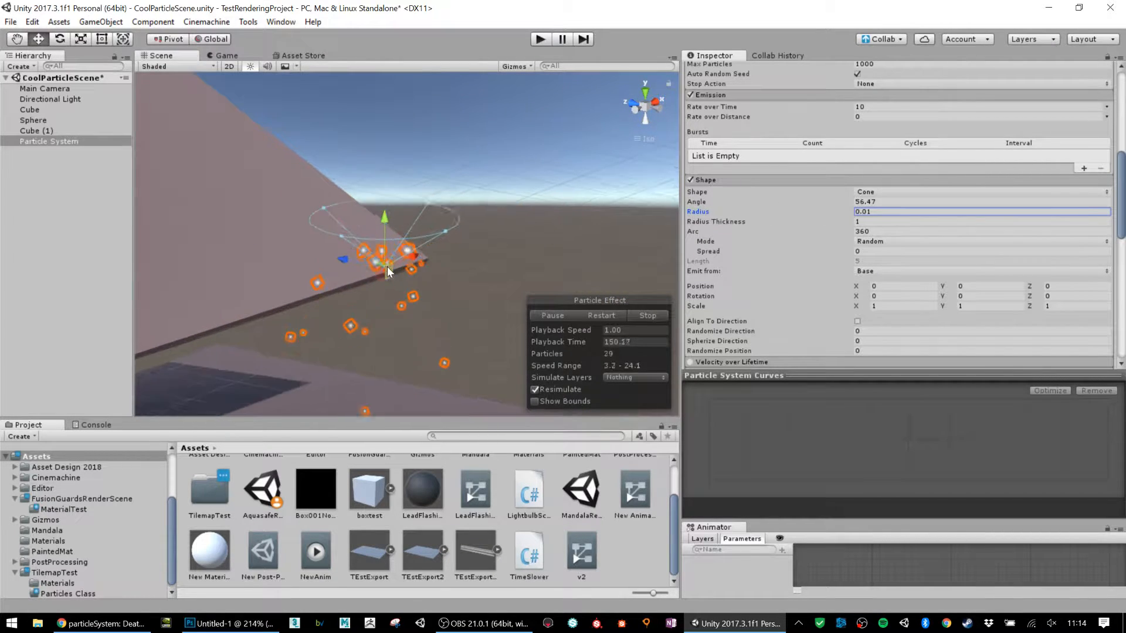
pyautogui.scroll(5, 387, 266)
pyautogui.moveTo(801, 203); pyautogui.dragTo(417, 170)
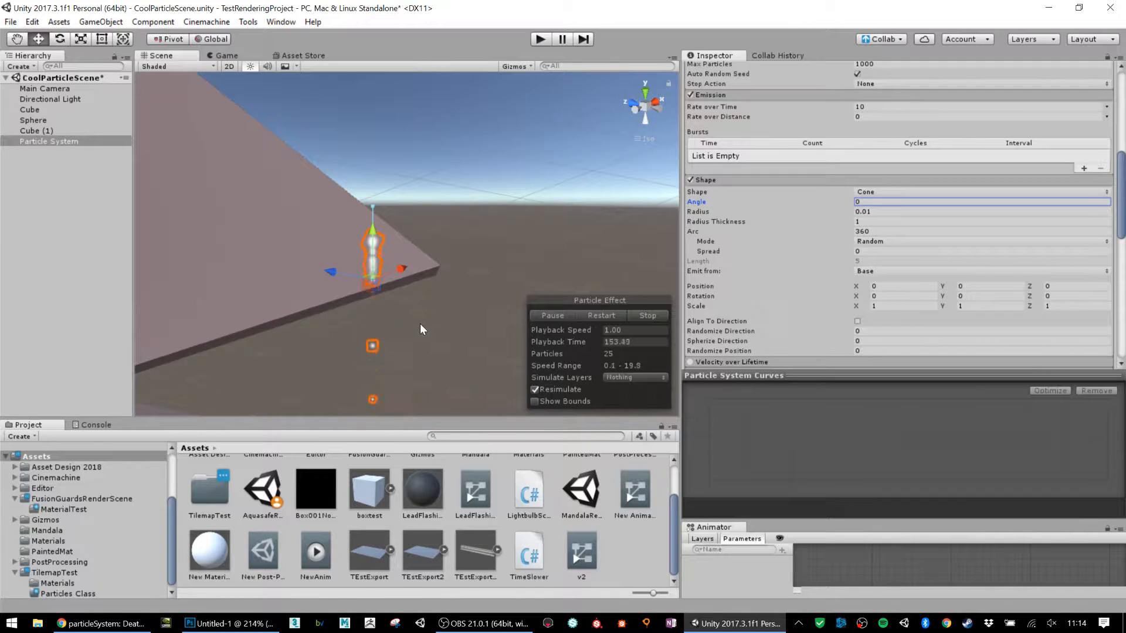
pyautogui.scroll(3, 399, 322)
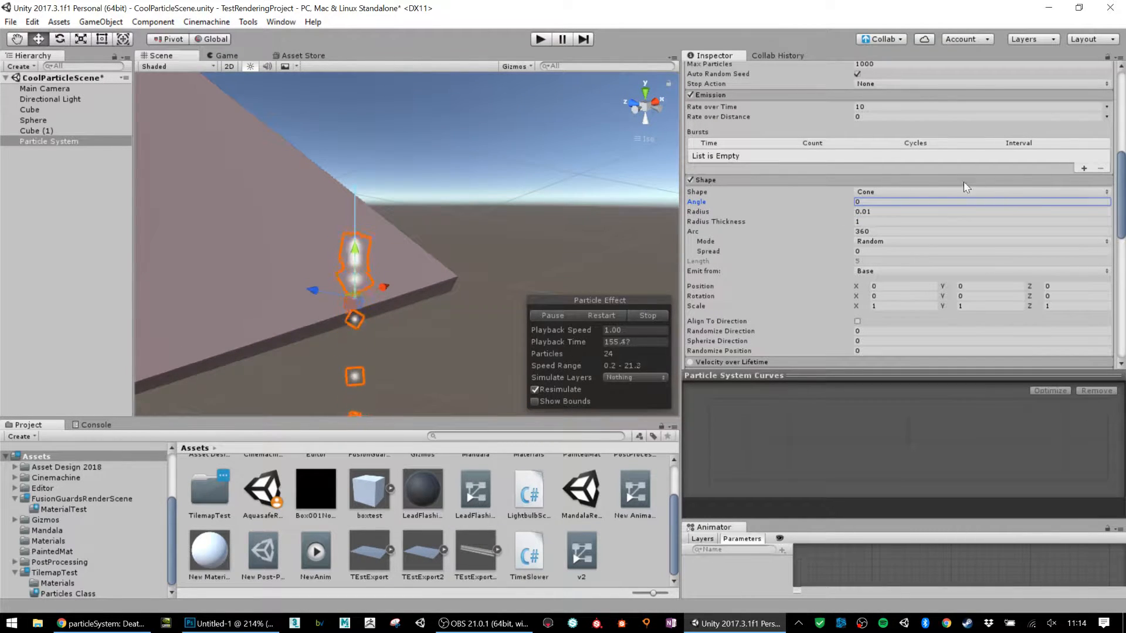
# - Change the emitter shape from cone to Sphere and enlarge its Radius to 4.52
pyautogui.click(917, 192)
pyautogui.click(1010, 203)
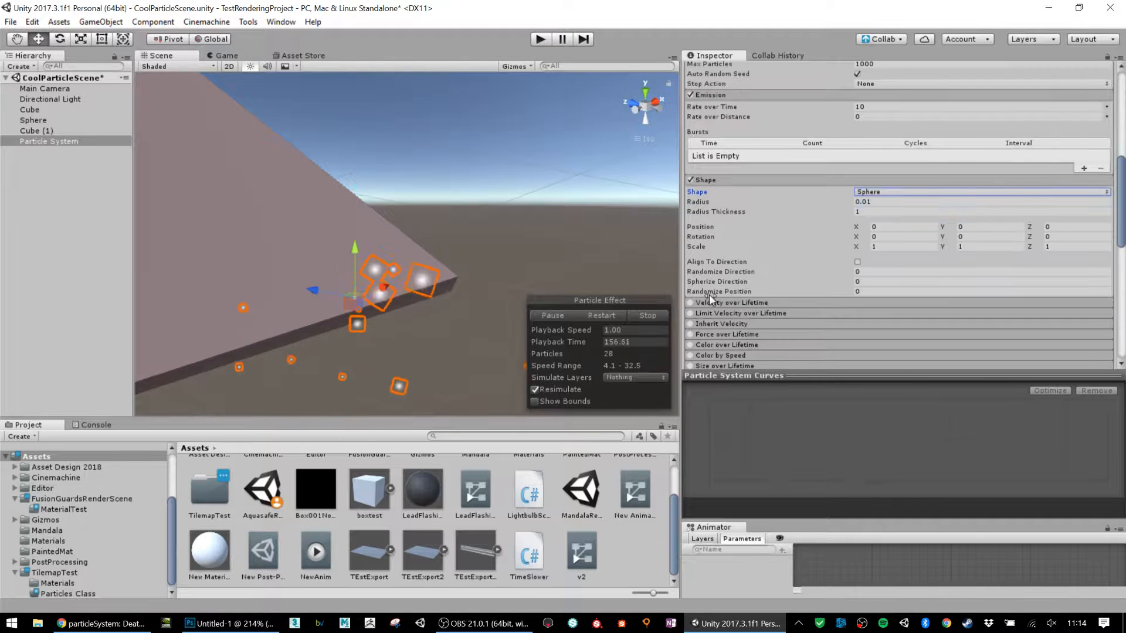
pyautogui.click(857, 213)
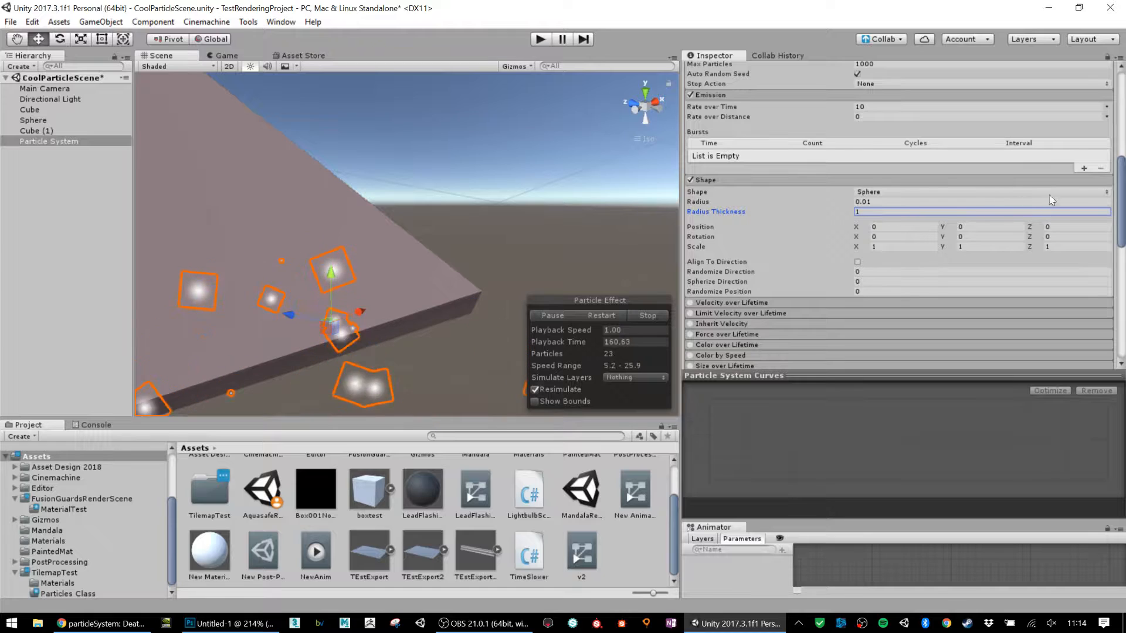
pyautogui.click(917, 202)
pyautogui.write('2.74')
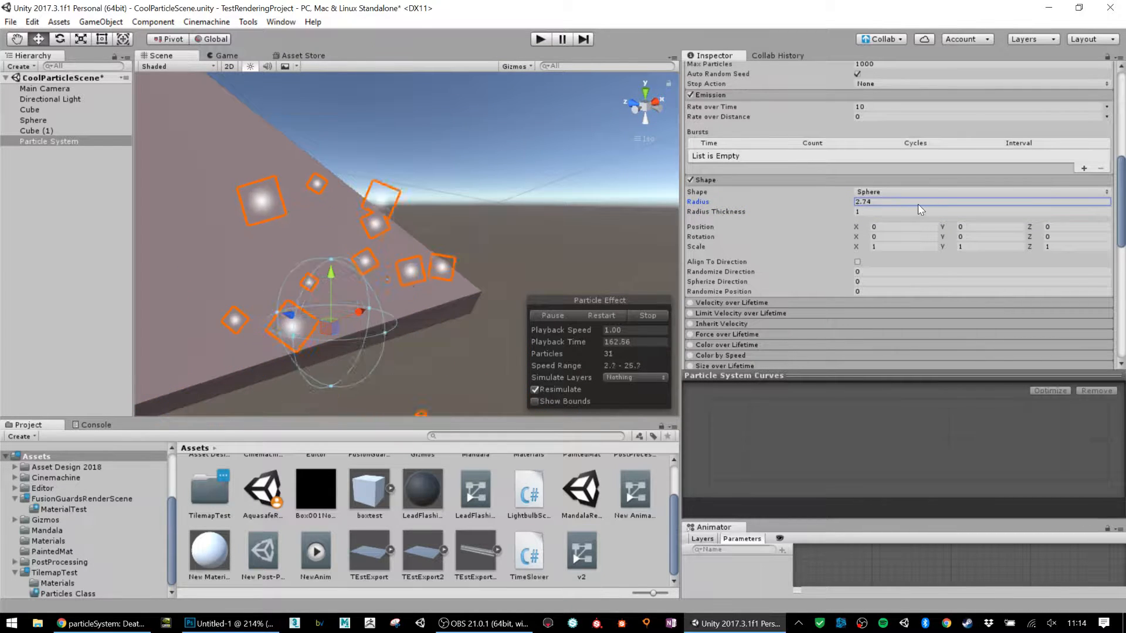
pyautogui.moveTo(919, 205); pyautogui.dragTo(958, 204)
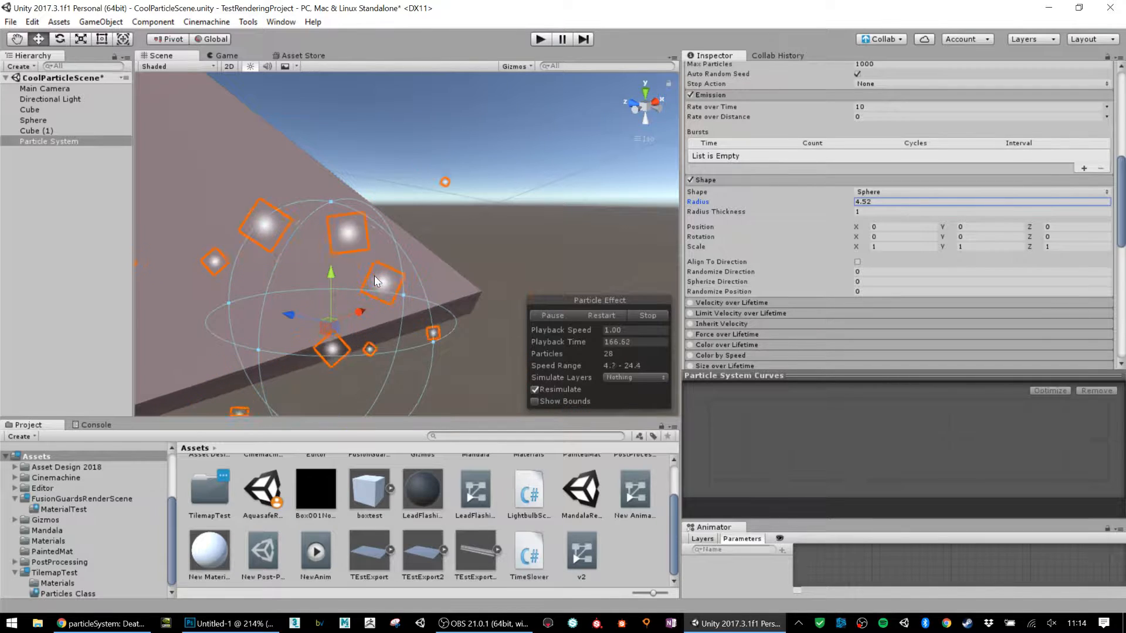
# - Try the Donut, Mesh Renderer and Circle emitter shapes on the particle system
pyautogui.click(893, 193)
pyautogui.click(885, 249)
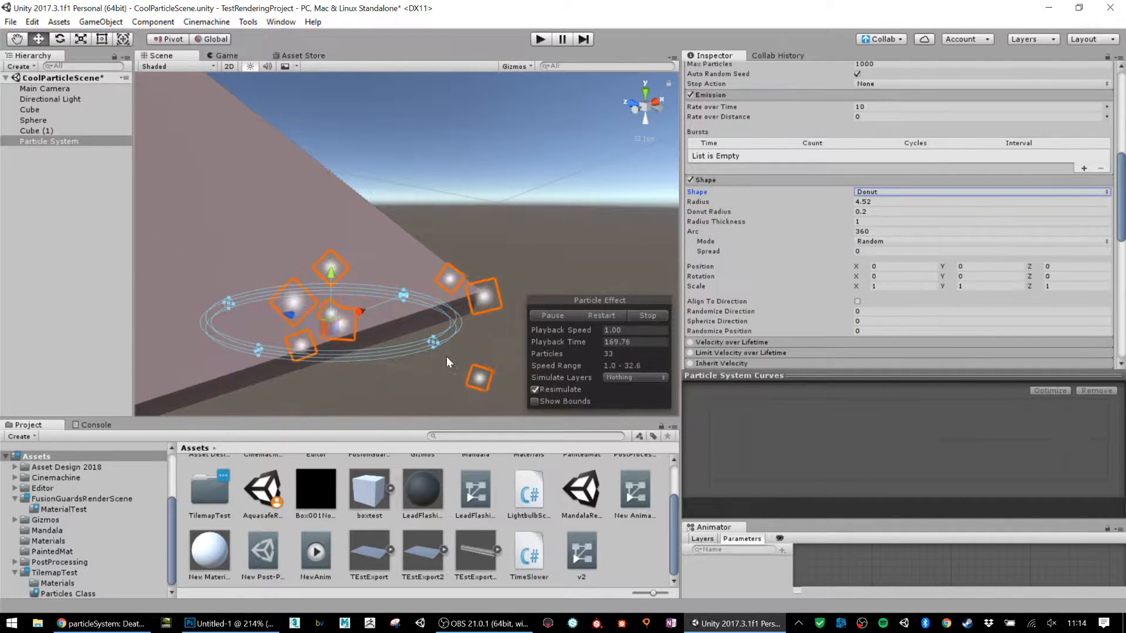
pyautogui.click(888, 193)
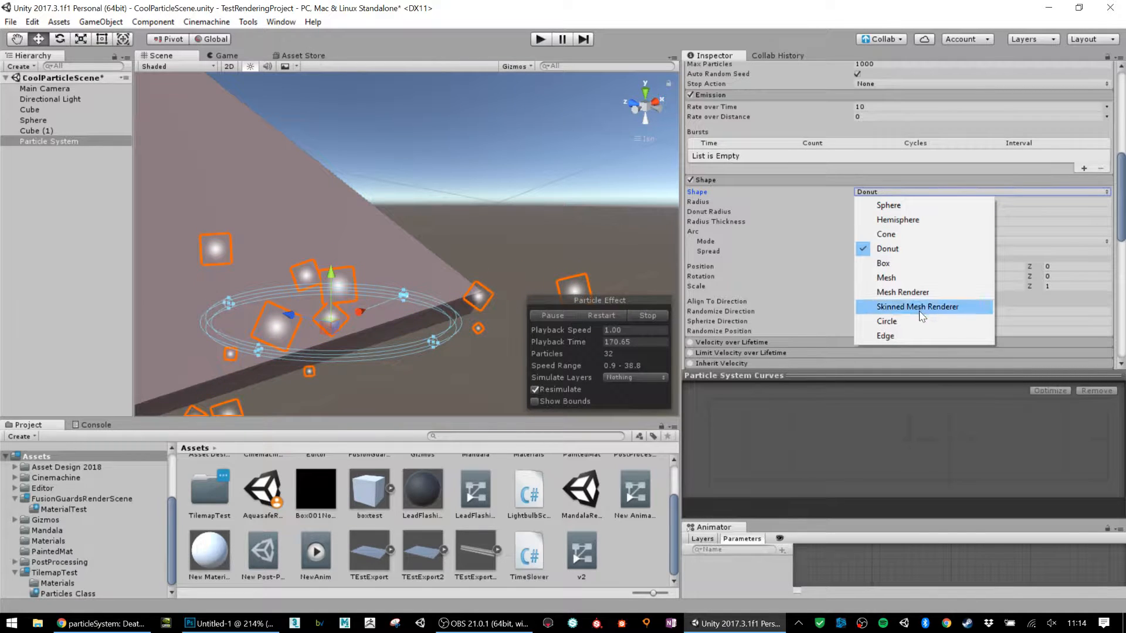
pyautogui.click(919, 296)
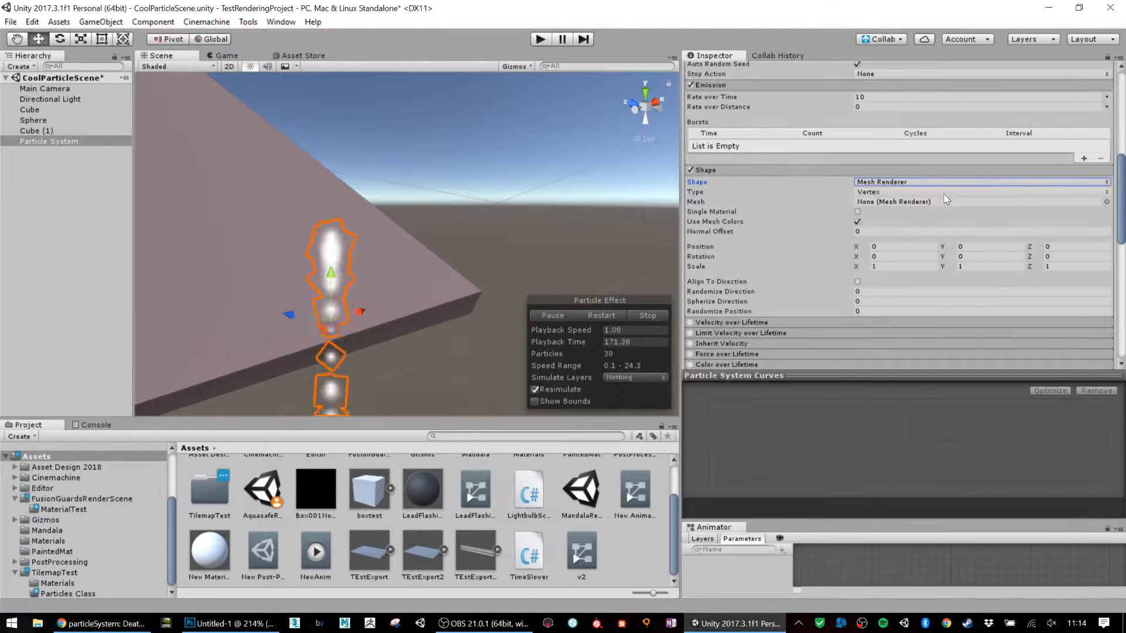
pyautogui.click(1107, 202)
pyautogui.click(133, 12)
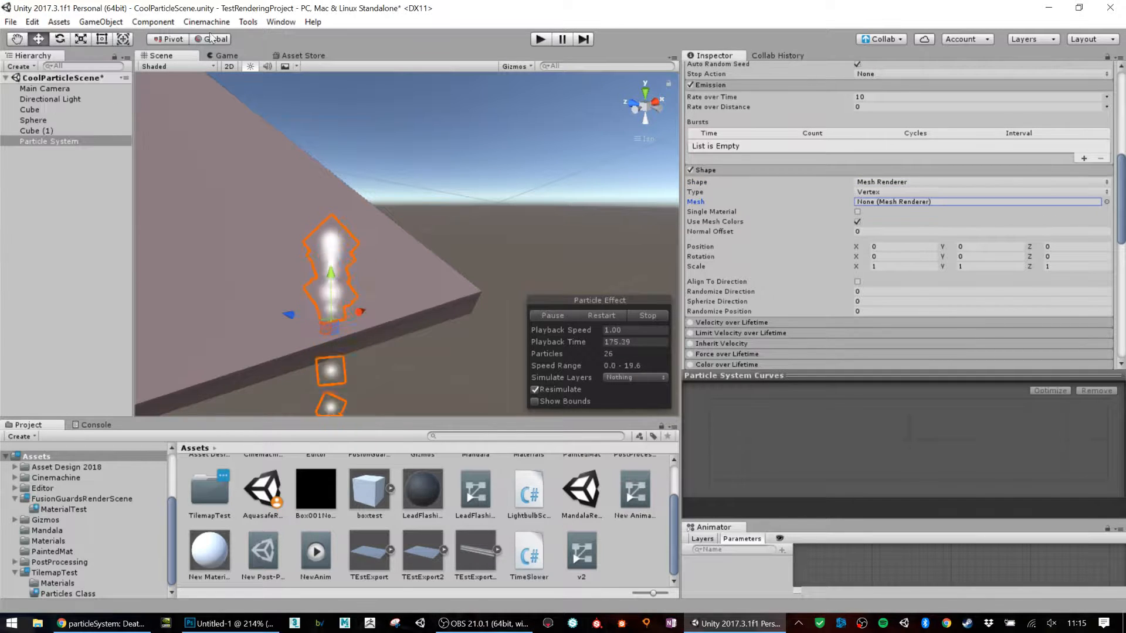
pyautogui.click(938, 181)
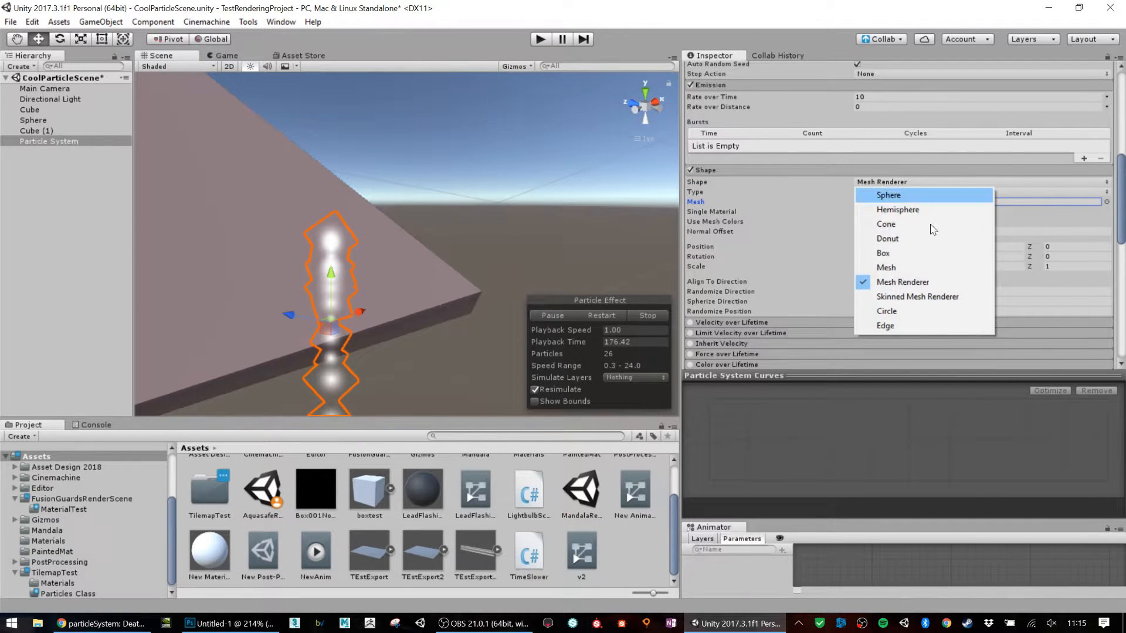
pyautogui.click(904, 311)
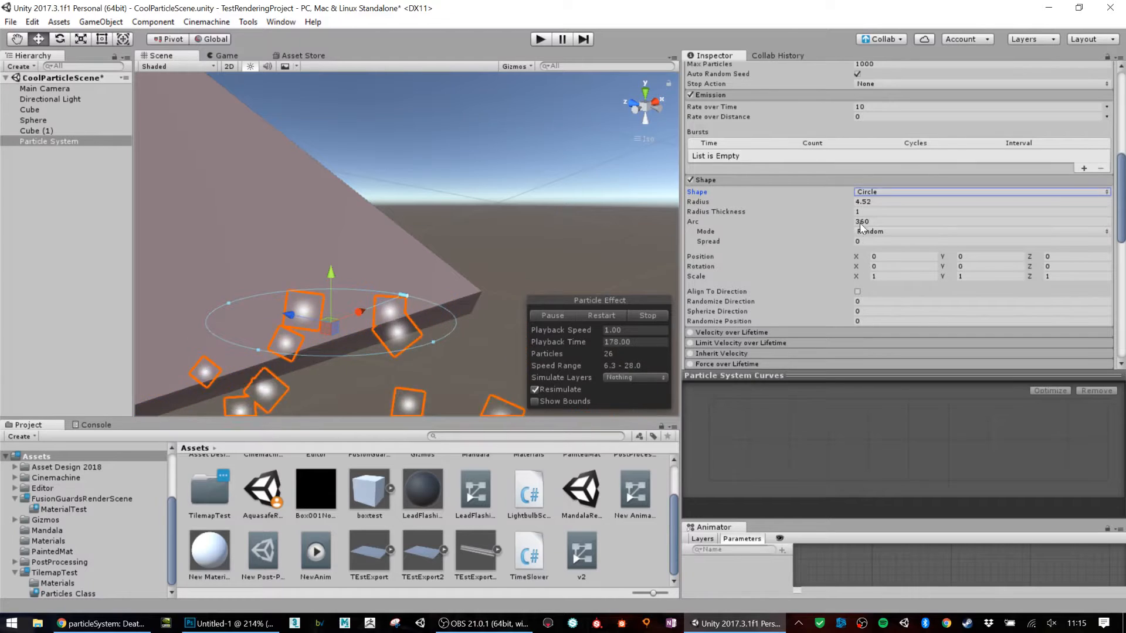
# - Set the emitter shape to Edge and save the scene
pyautogui.click(886, 192)
pyautogui.click(904, 336)
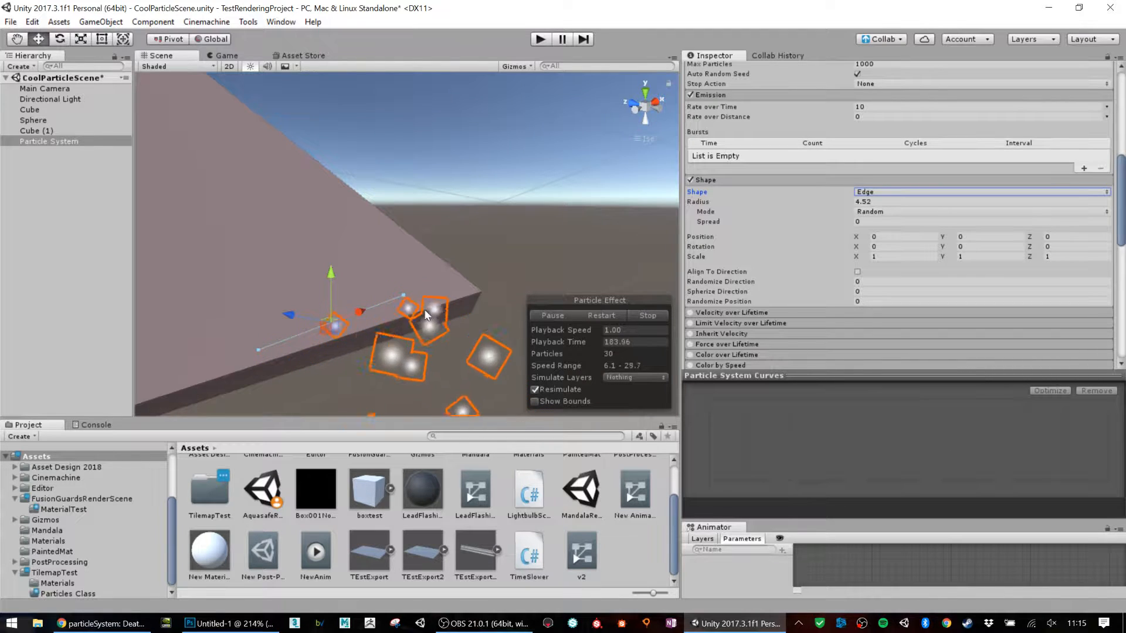
pyautogui.scroll(-1, 429, 248)
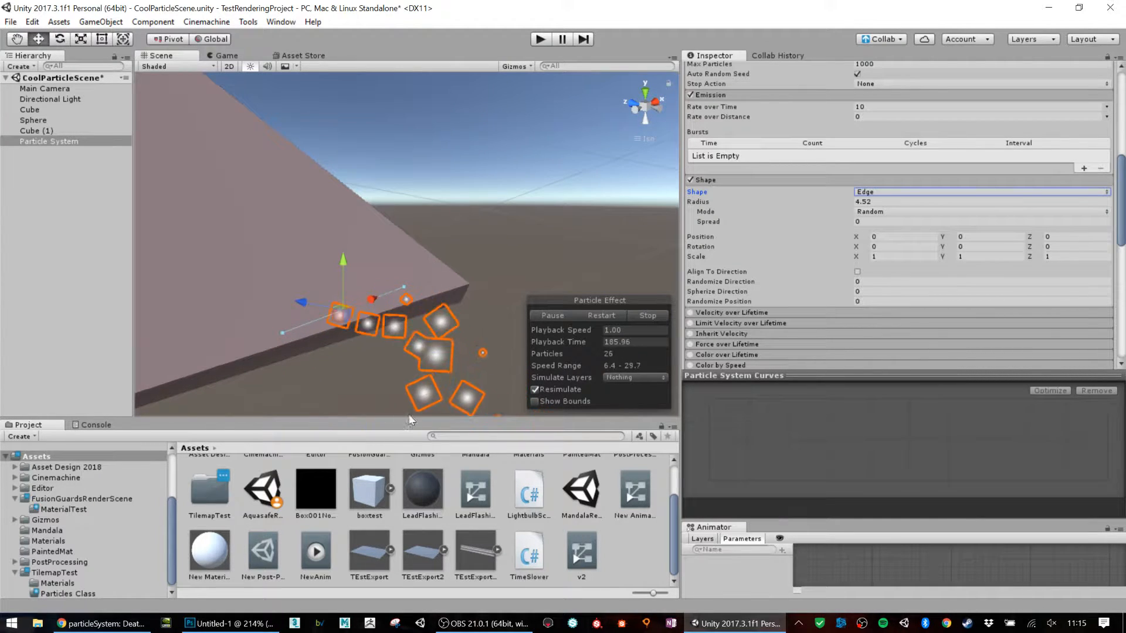
pyautogui.hotkey('ctrl', 's')
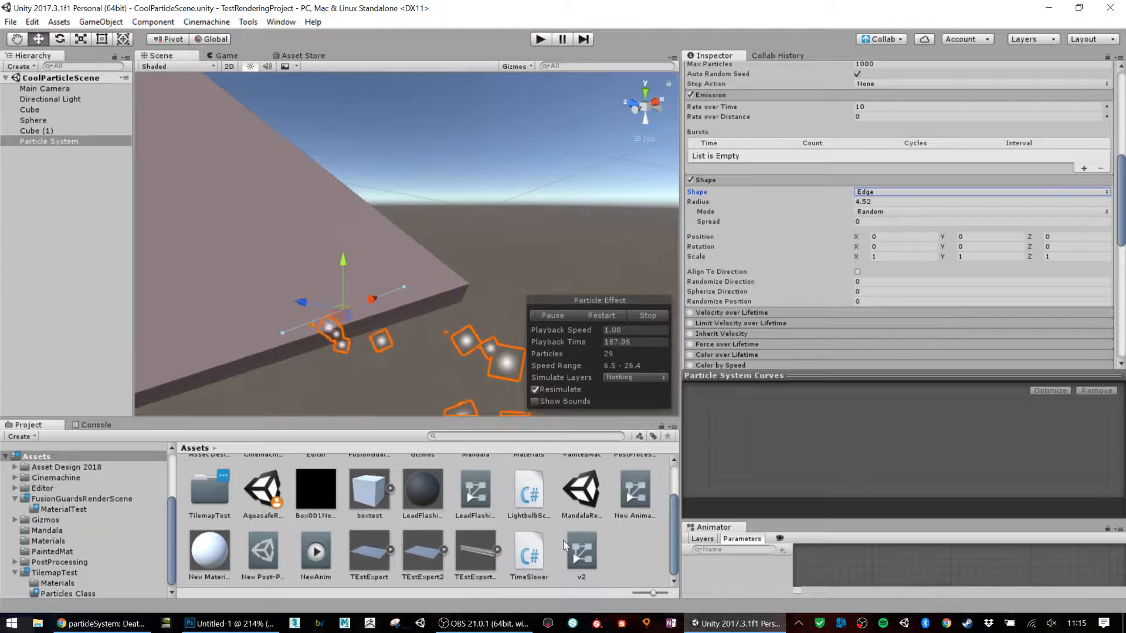
# - Open the TileMapCinemachine2DTest scene from the TilemapTest folder and show it in 2D view
pyautogui.click(563, 511)
pyautogui.scroll(1, 560, 510)
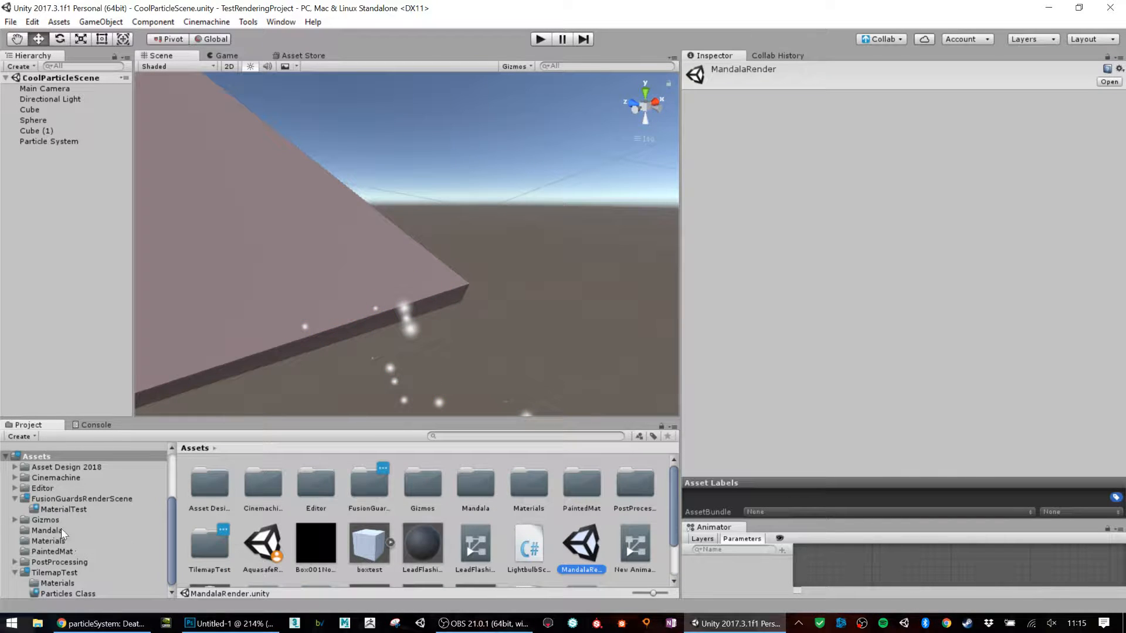
pyautogui.click(66, 571)
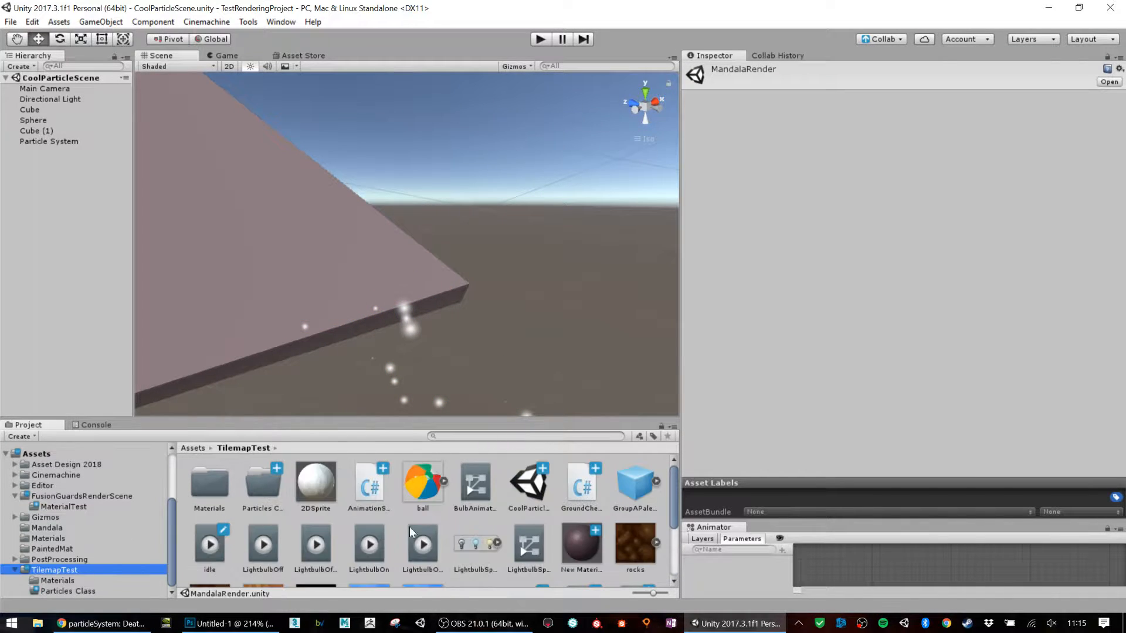
pyautogui.scroll(-2, 514, 501)
pyautogui.doubleClick(525, 492)
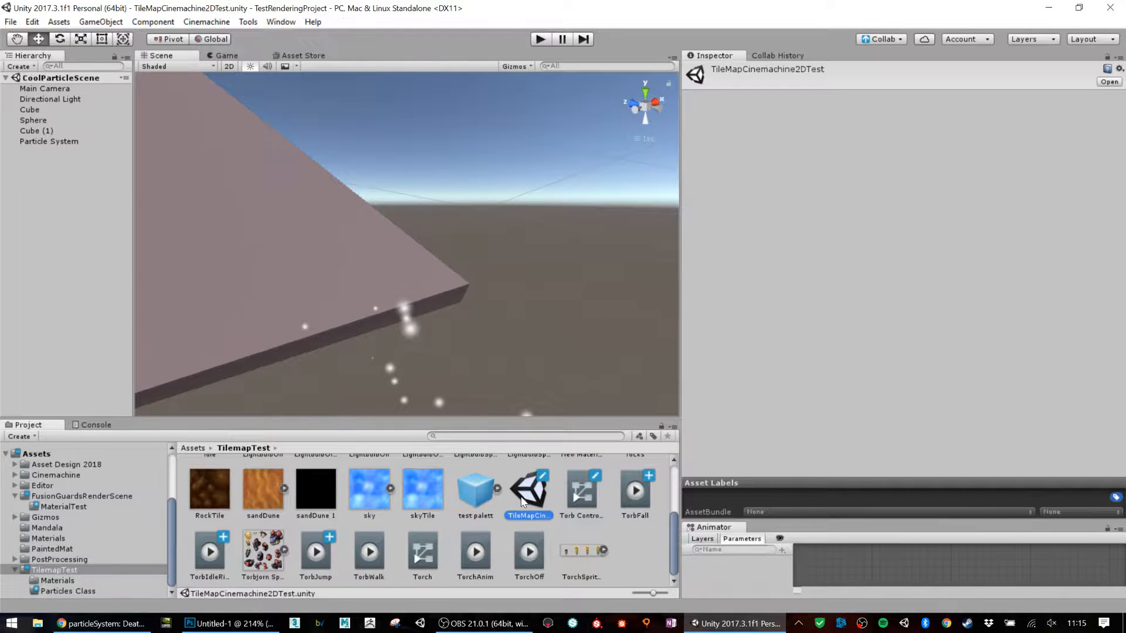
pyautogui.click(229, 67)
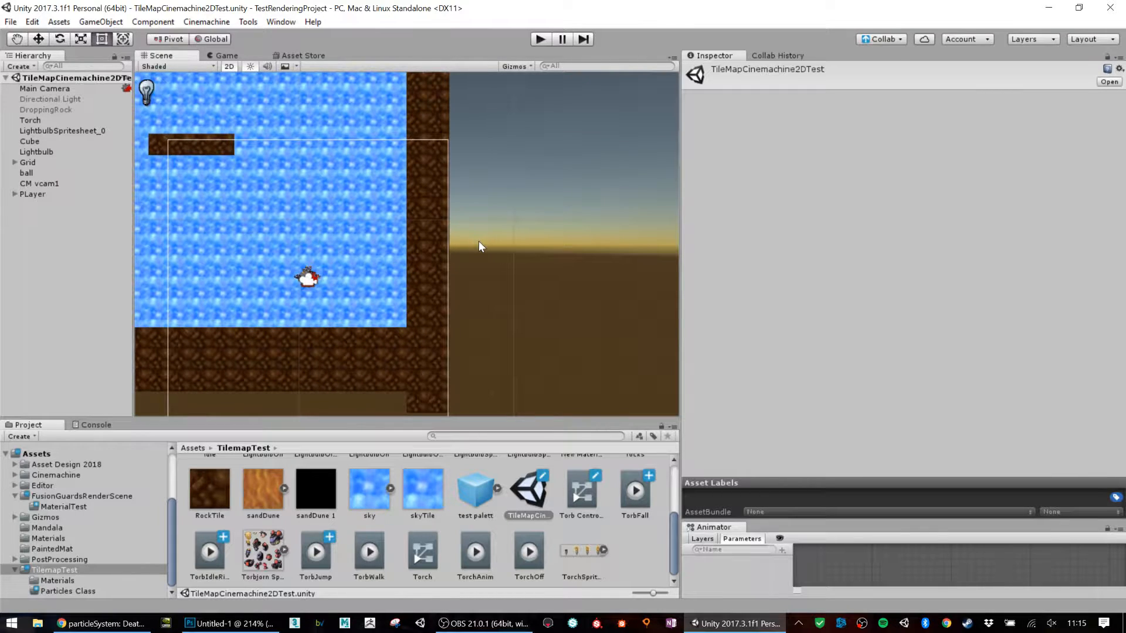
# - Add a Particle System to the tilemap scene and move it along X to 6.65, by the rock wall
pyautogui.rightClick(108, 246)
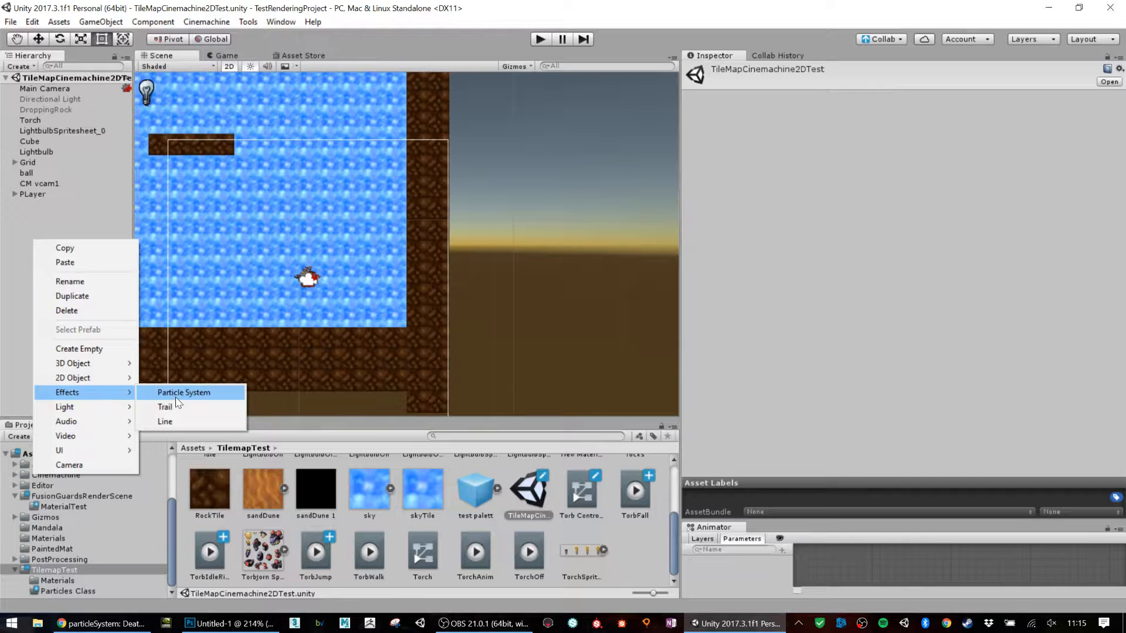
pyautogui.click(182, 392)
pyautogui.press('w')
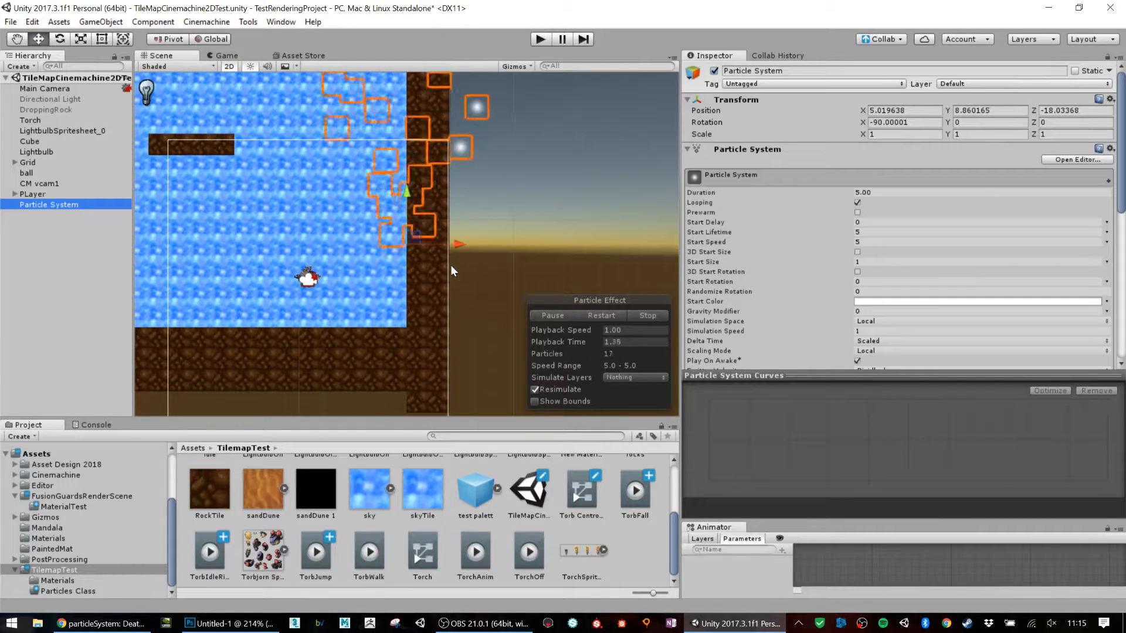
pyautogui.moveTo(451, 248); pyautogui.dragTo(491, 236)
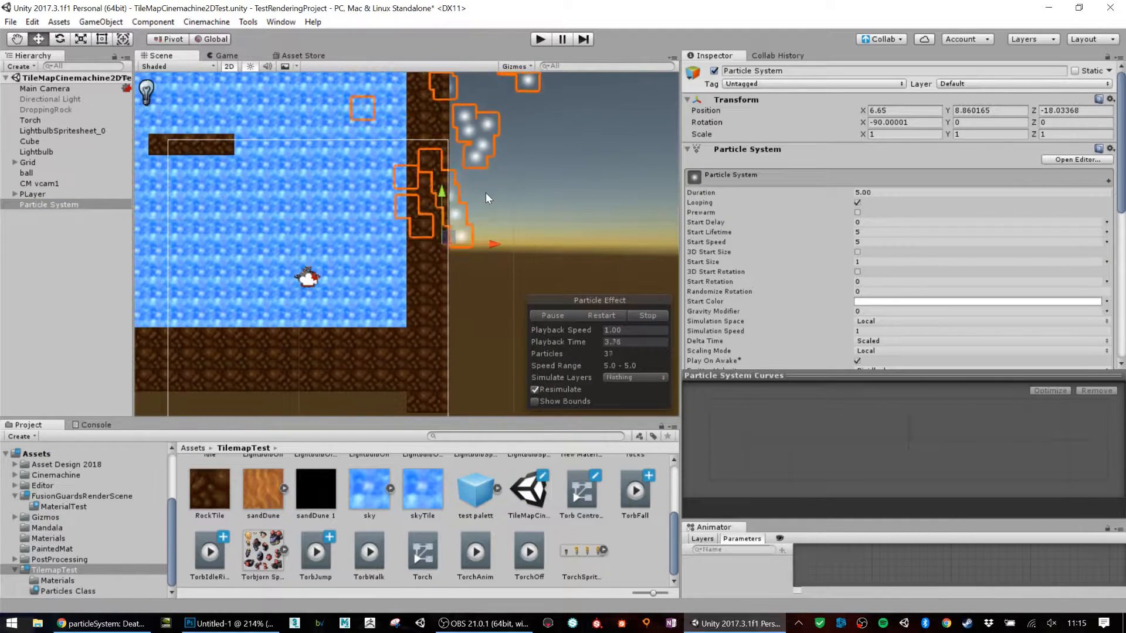
pyautogui.moveTo(486, 193); pyautogui.dragTo(469, 319, button='middle')
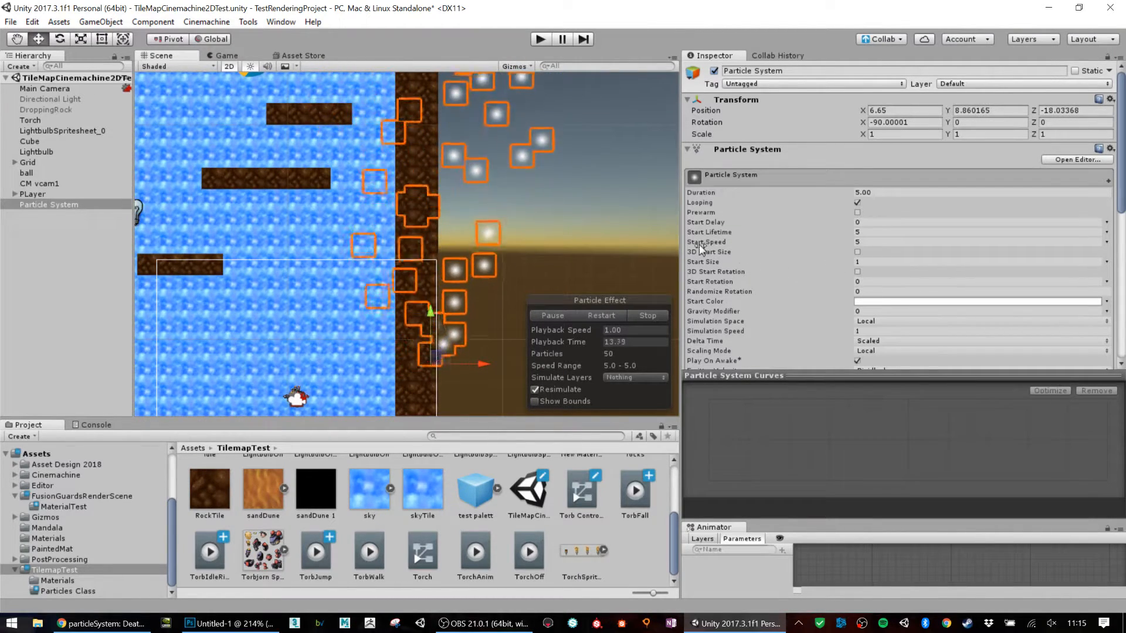
# - In the Renderer module, set the Sorting Layer to ForegroundSortLayer and the Order in Layer to 1000
pyautogui.scroll(-10, 909, 252)
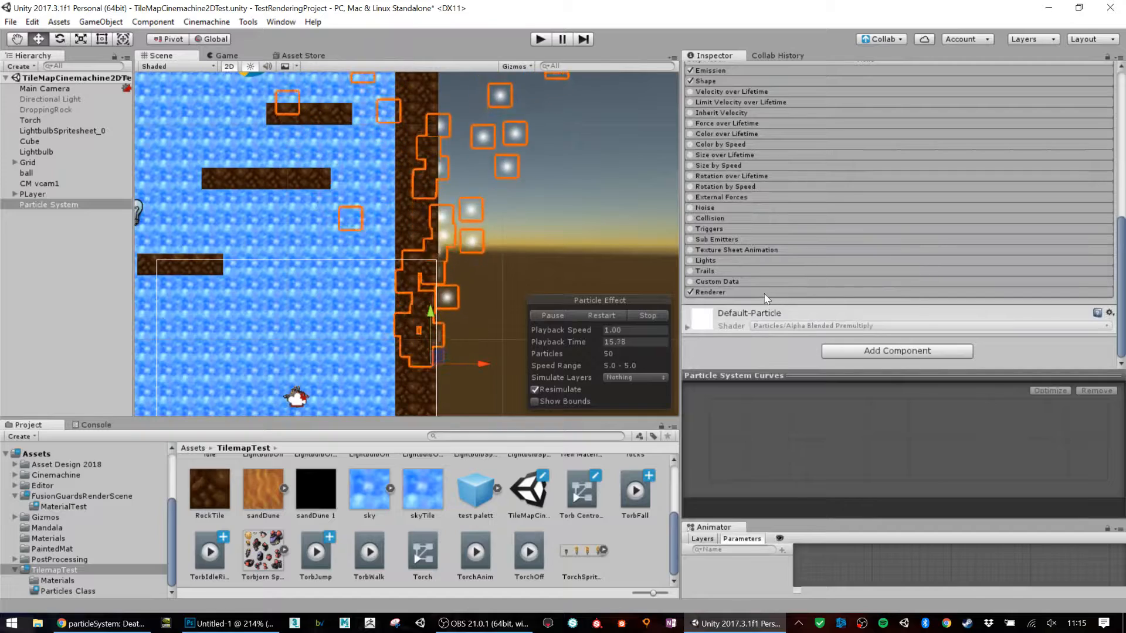
pyautogui.click(795, 293)
pyautogui.scroll(-5, 934, 289)
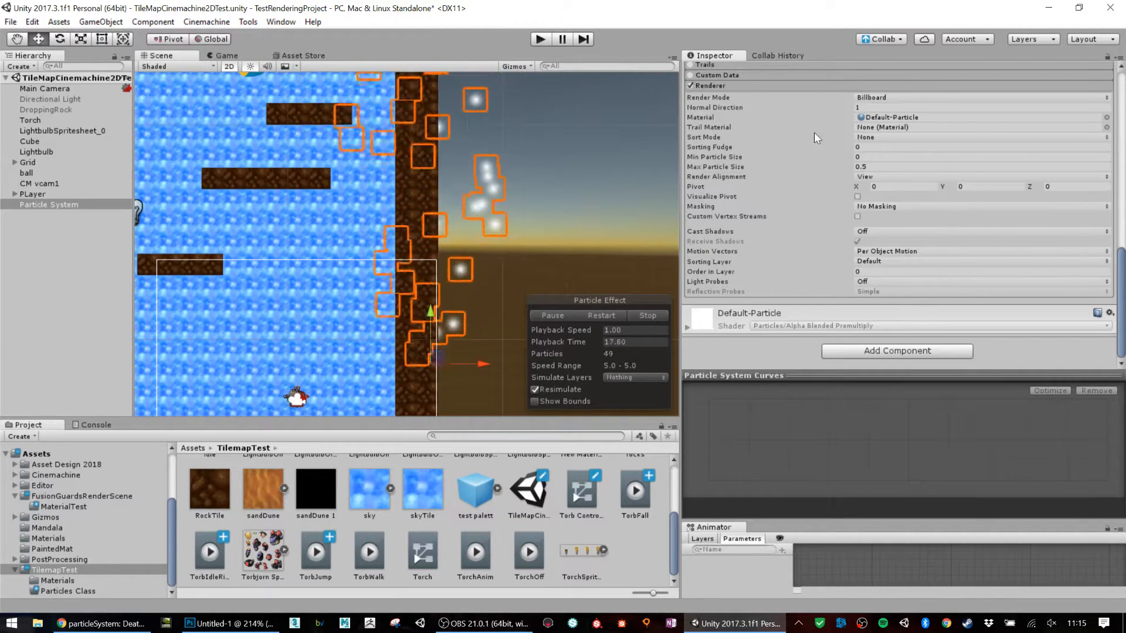
pyautogui.click(878, 138)
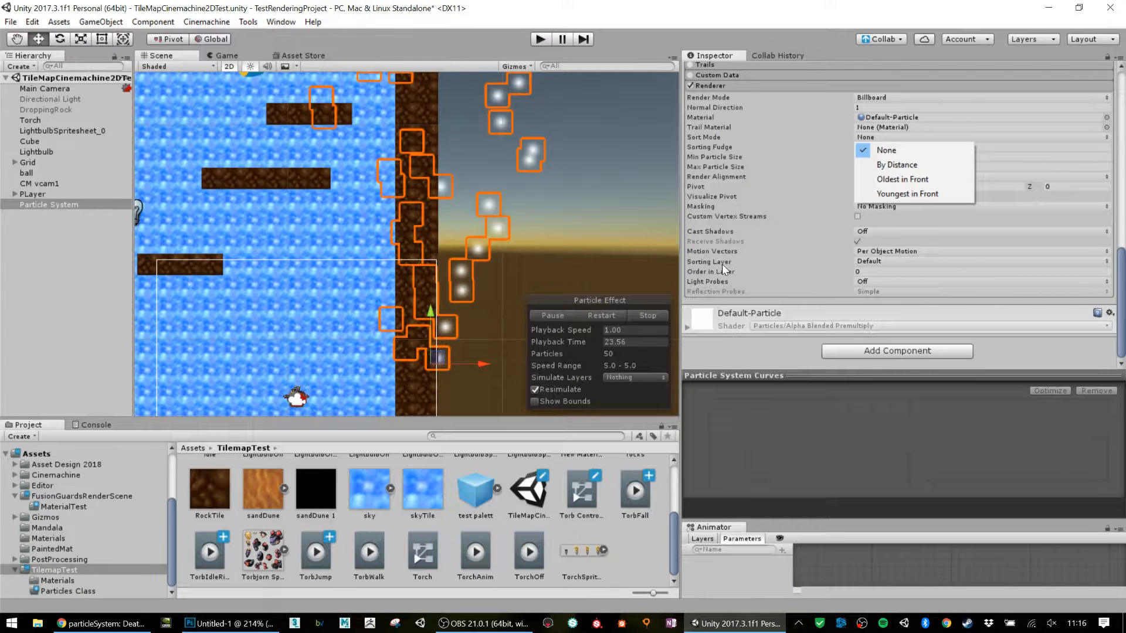
pyautogui.click(867, 267)
pyautogui.click(871, 263)
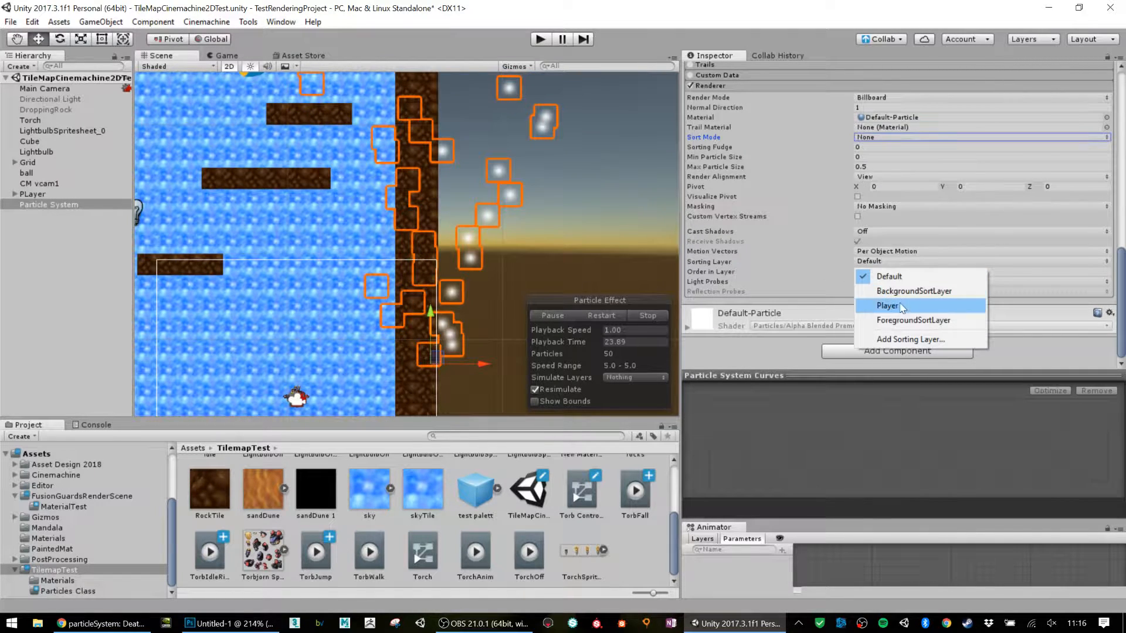
pyautogui.click(913, 320)
pyautogui.press('Tab')
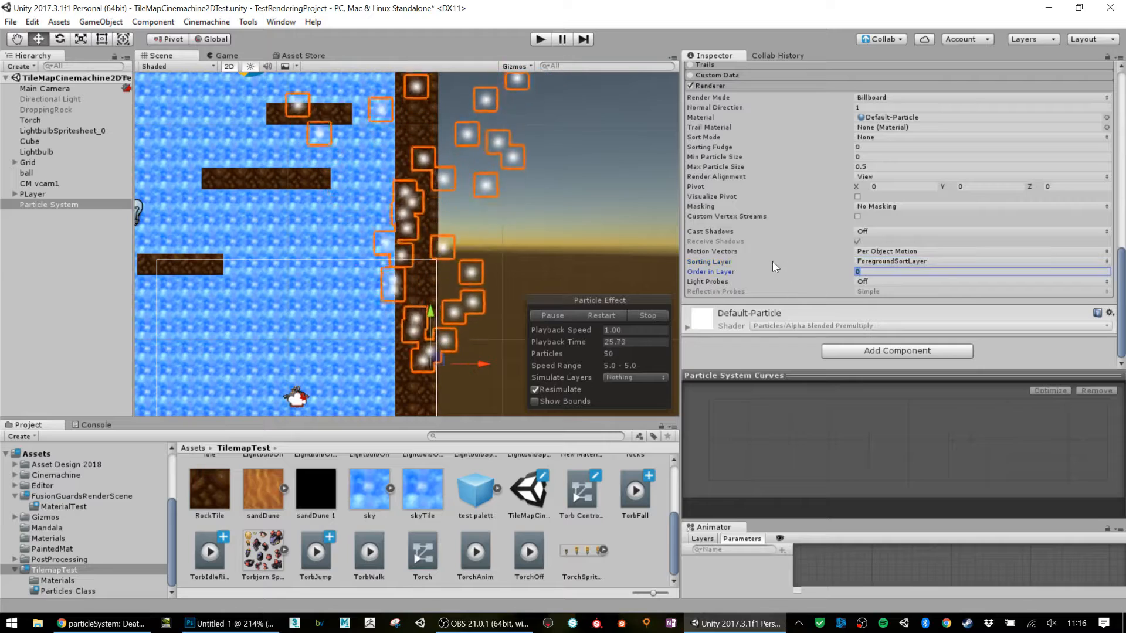
pyautogui.write('1000')
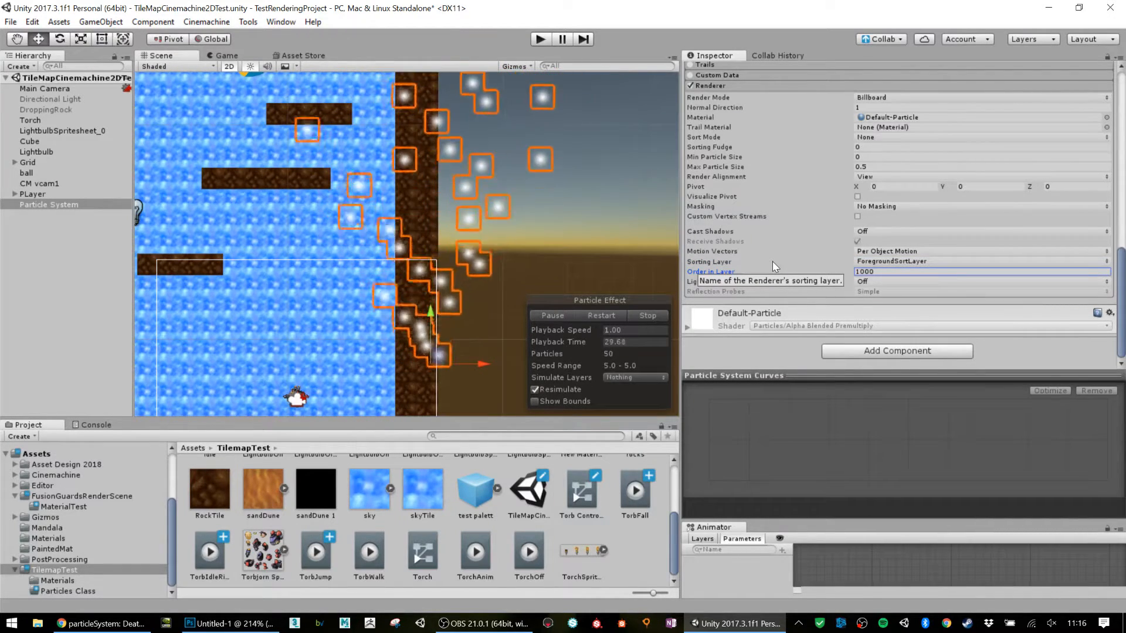
# - Switch the particles' Sorting Layer to BackgroundSortLayer and deselect the particle system
pyautogui.click(918, 263)
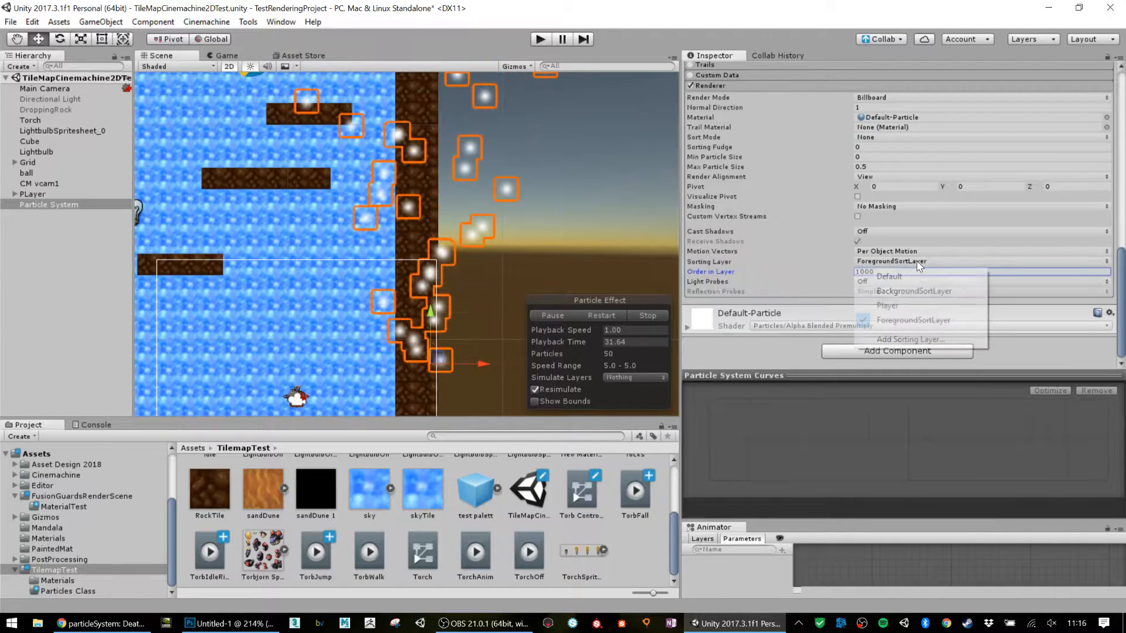
pyautogui.click(939, 293)
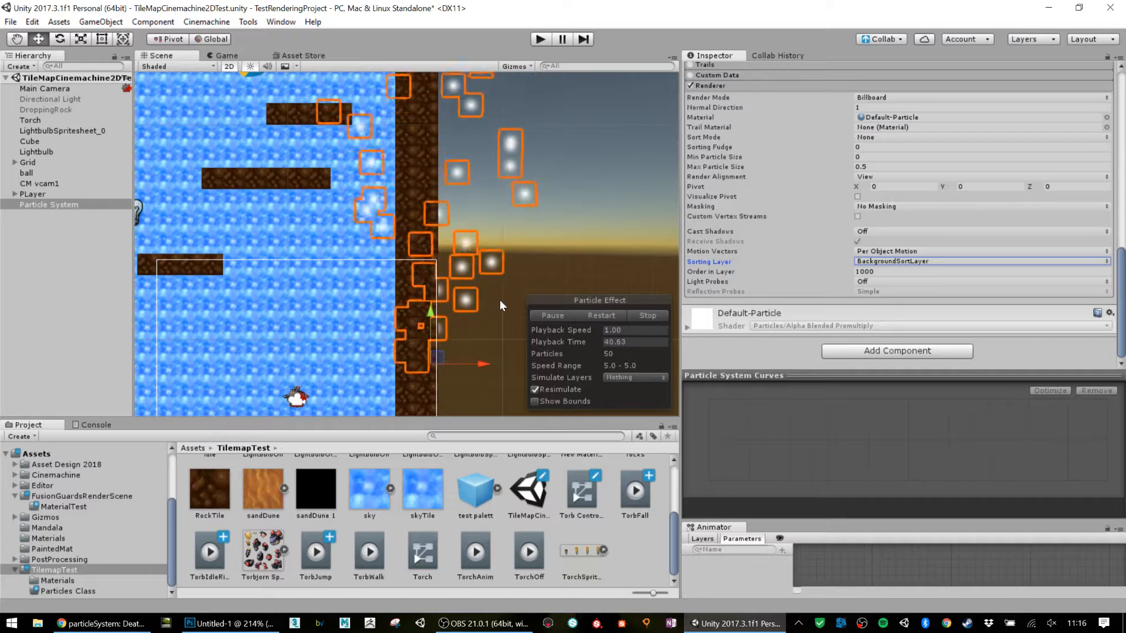
pyautogui.click(575, 212)
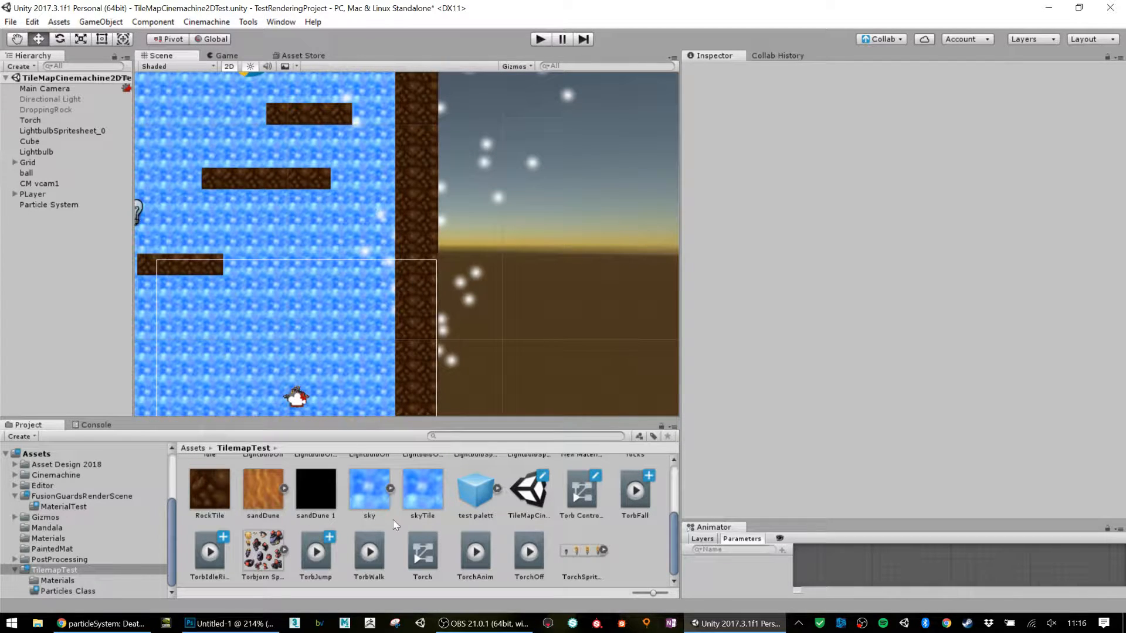
# - Reopen CoolParticleScene from the TilemapTest folder, saving the changes made to the tilemap scene
pyautogui.scroll(3, 498, 505)
pyautogui.doubleClick(512, 501)
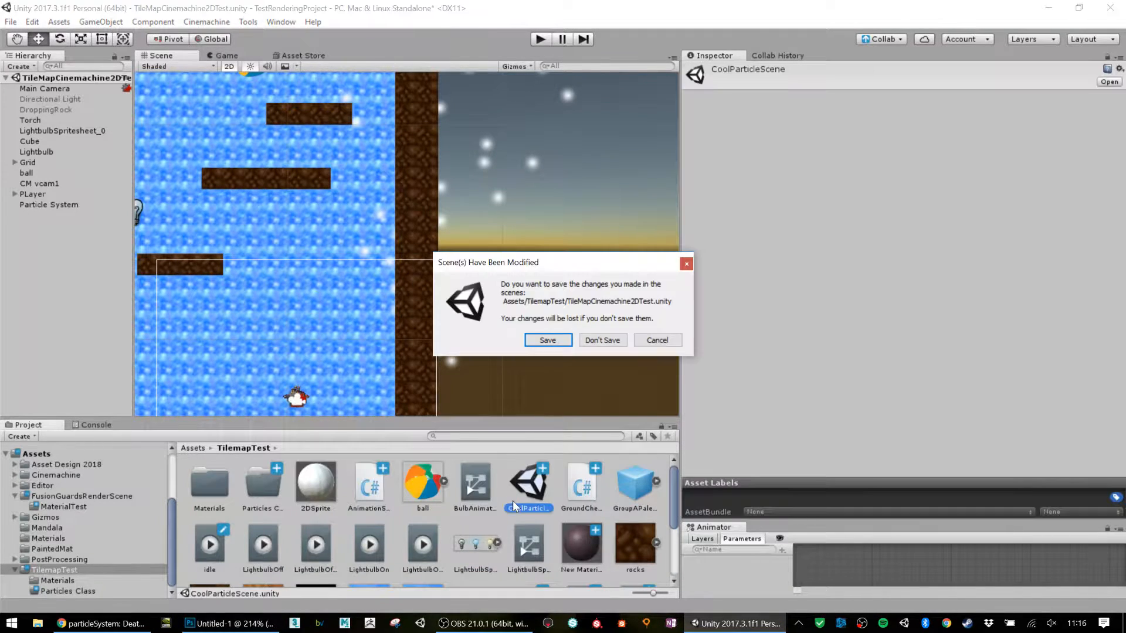
pyautogui.click(560, 342)
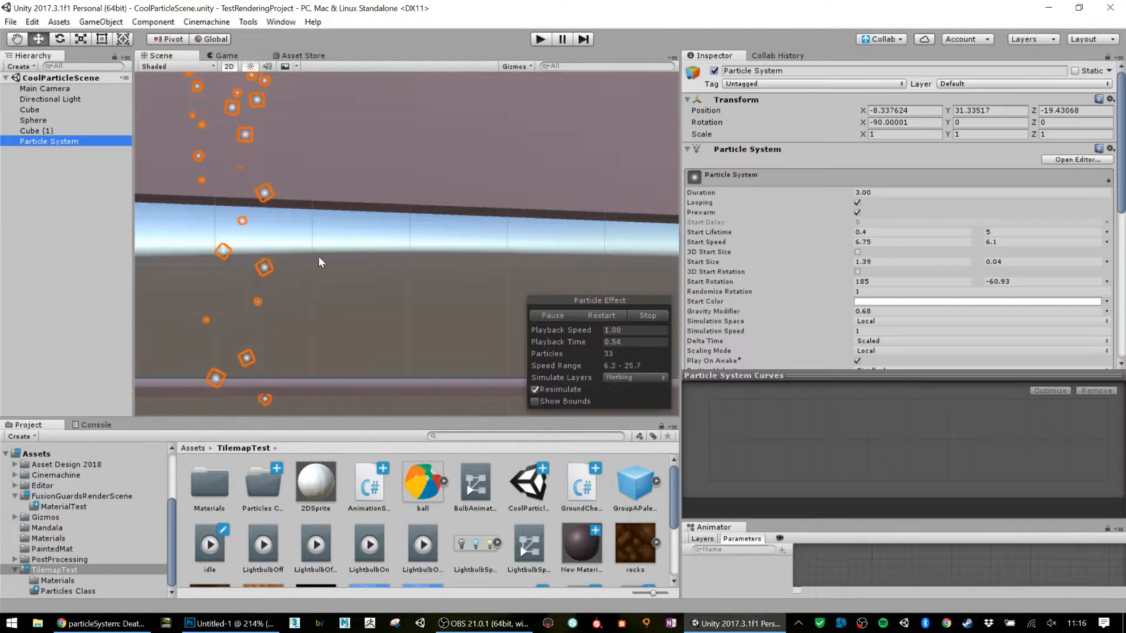
# - In the particle system's Shape module, change the emitter shape from Edge to Cone
pyautogui.scroll(3, 322, 193)
pyautogui.moveTo(326, 157); pyautogui.dragTo(442, 276, button='middle')
pyautogui.scroll(-2, 461, 229)
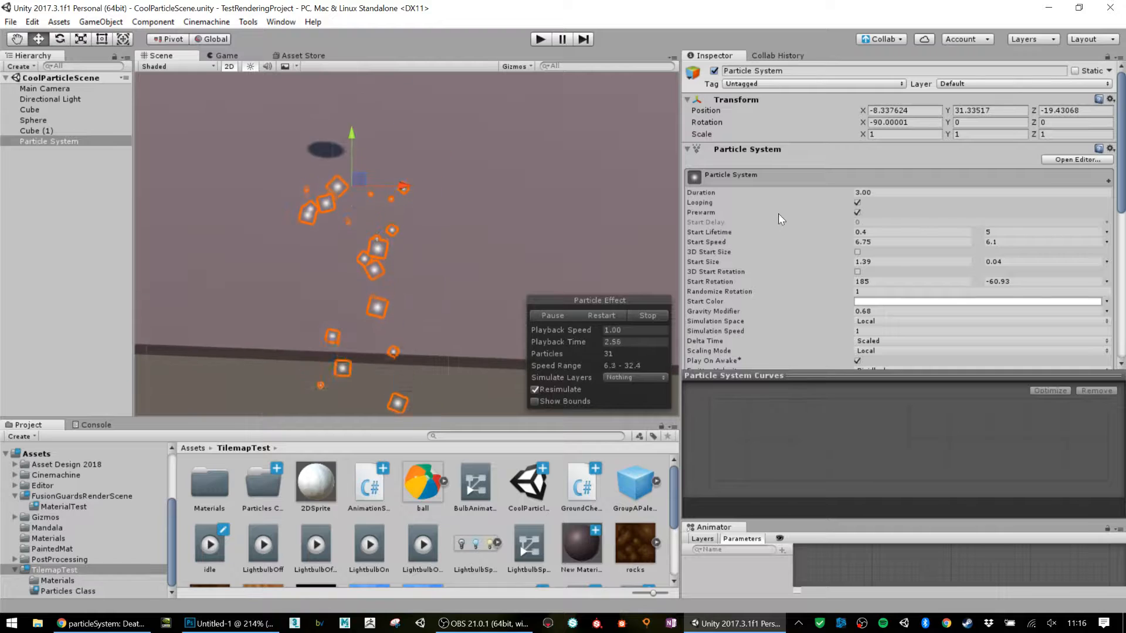
pyautogui.scroll(-6, 786, 229)
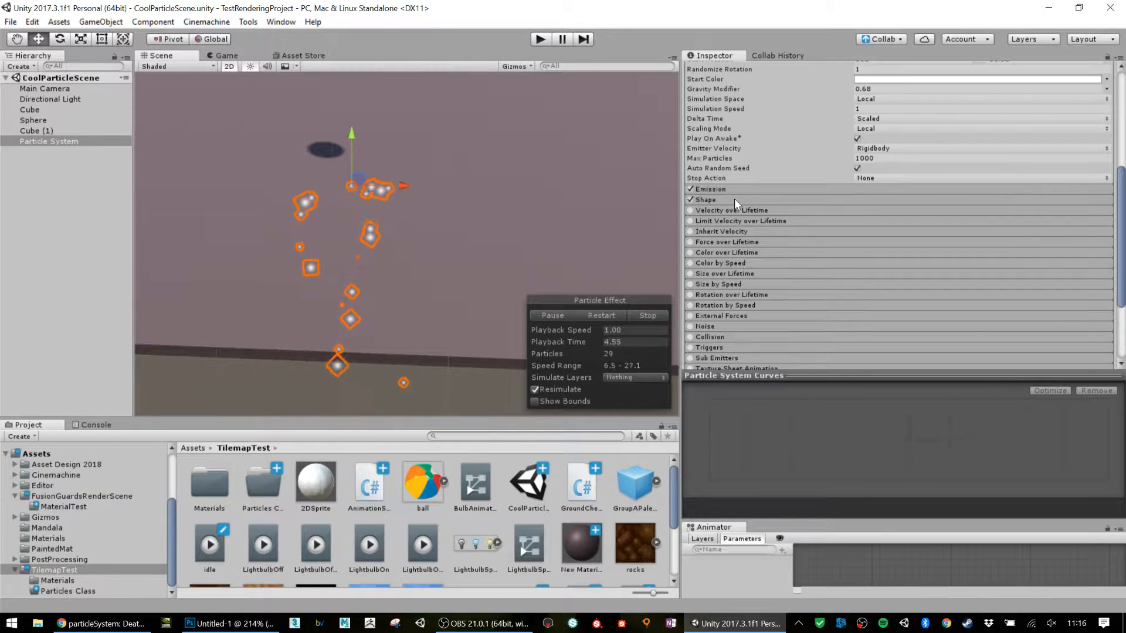
pyautogui.click(734, 199)
pyautogui.click(884, 214)
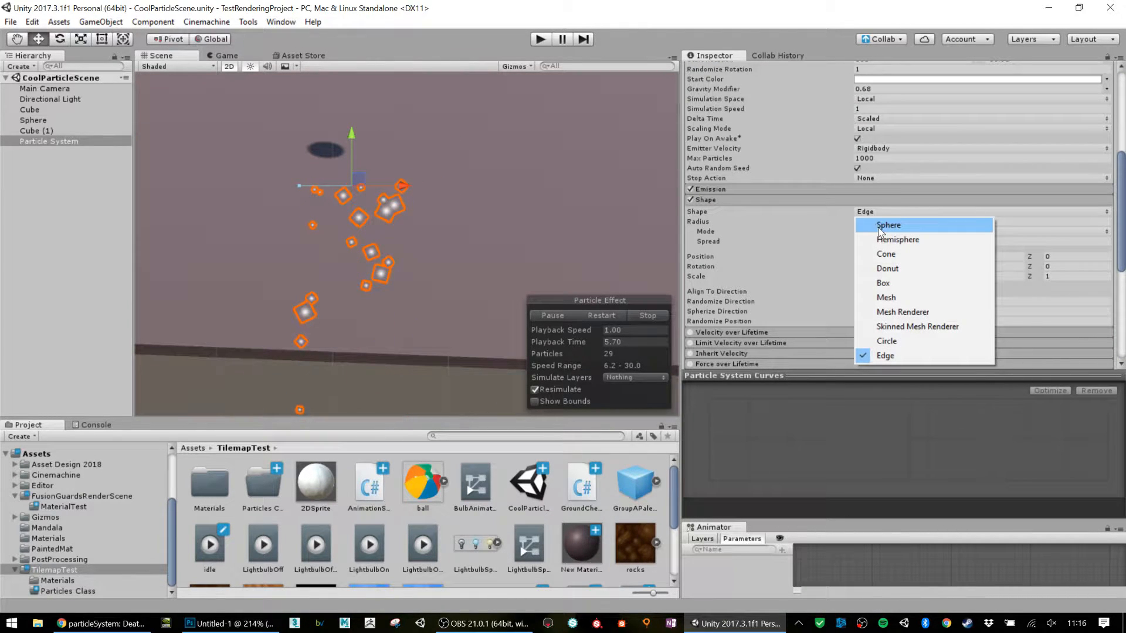
pyautogui.click(887, 254)
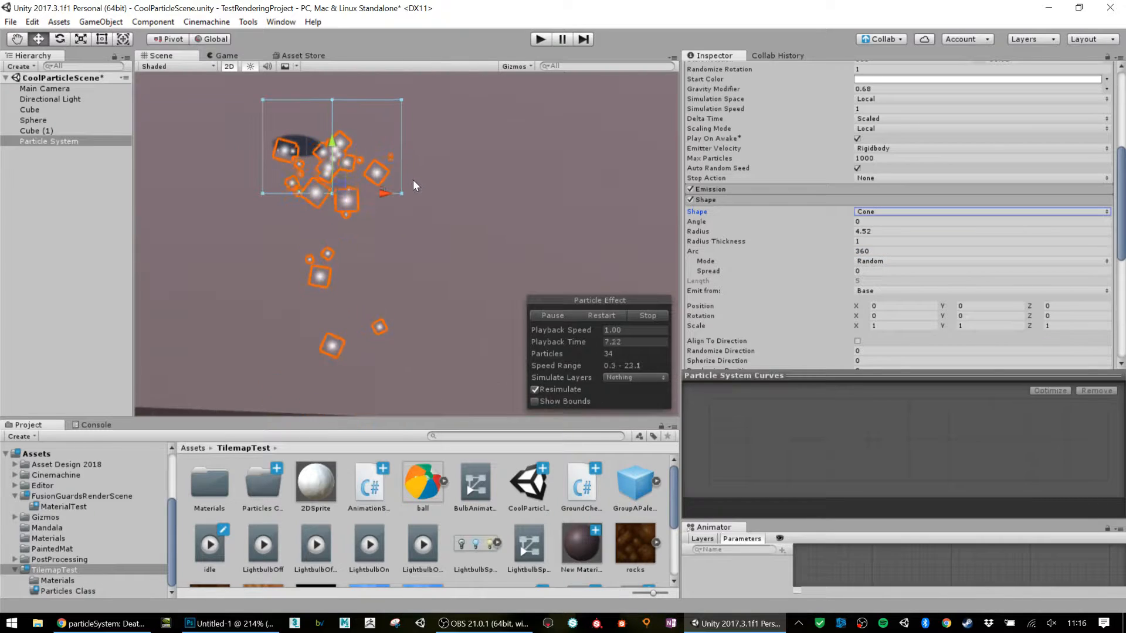
# - View the emitter in 3D and set the cone's Radius to 1.53 and its Angle to about 17.8
pyautogui.scroll(4, 412, 180)
pyautogui.moveTo(399, 260)
pyautogui.mouseDown(button='middle')
pyautogui.moveTo(462, 315)
pyautogui.moveTo(400, 273)
pyautogui.mouseUp(button='middle')
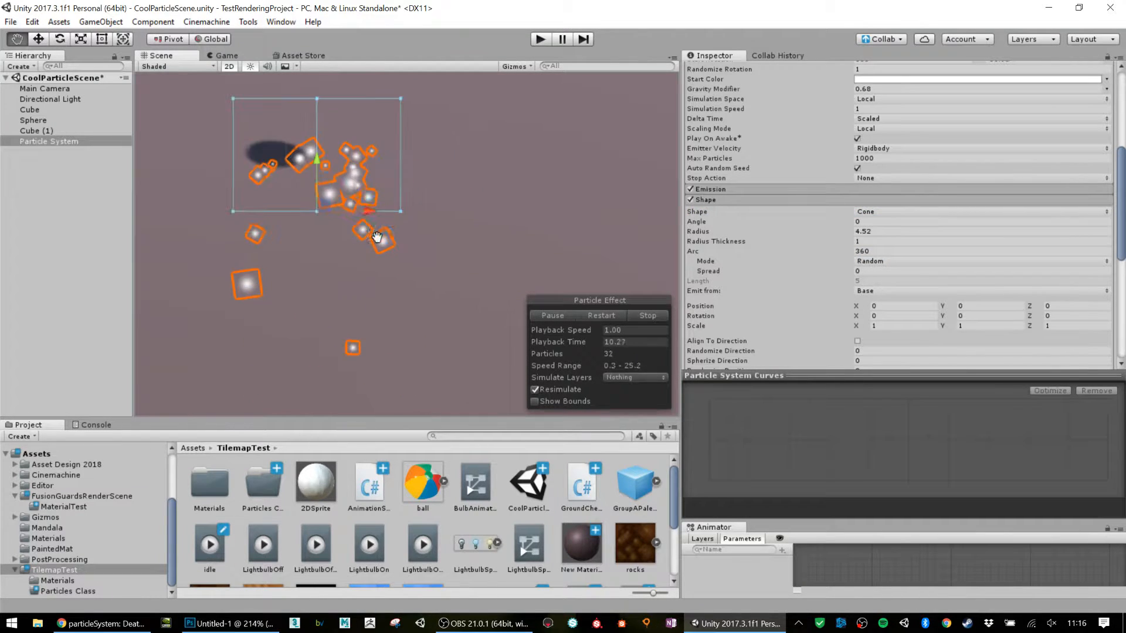
pyautogui.click(234, 69)
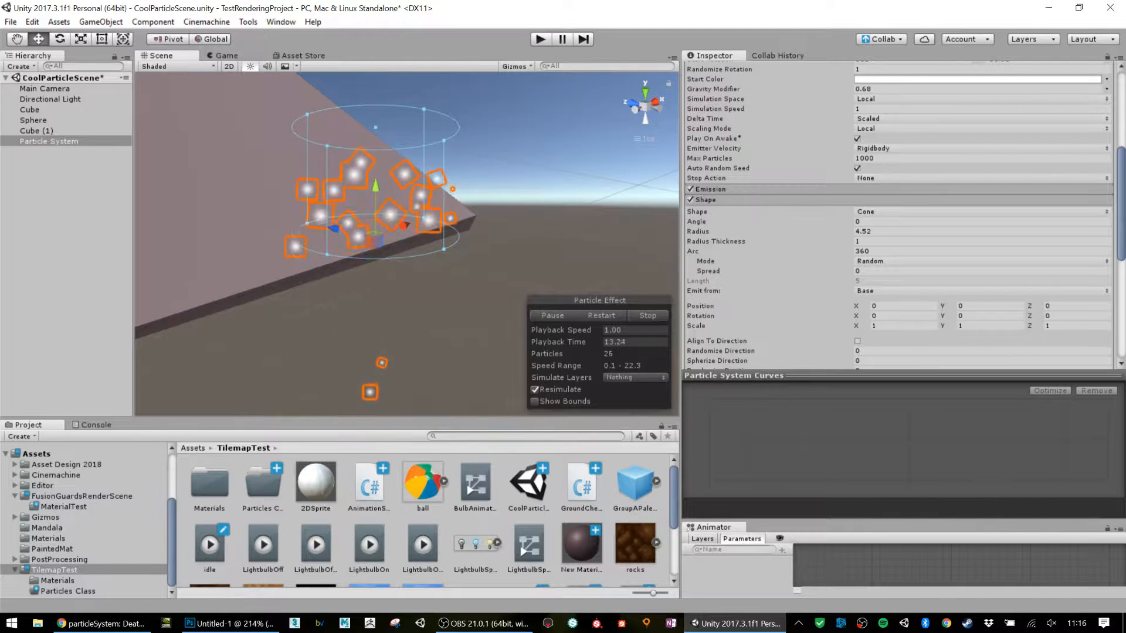
pyautogui.moveTo(842, 228); pyautogui.dragTo(942, 211)
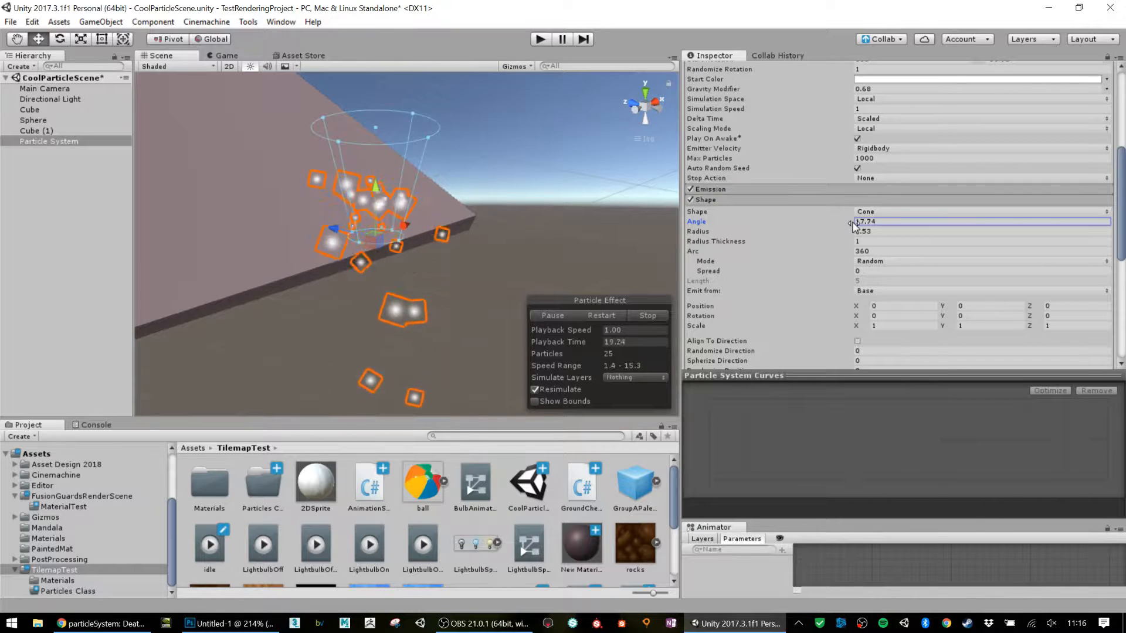
# - Set the Start Speed constants to 17.98 and 8.8 and the Gravity Modifier to 2.24
pyautogui.scroll(6, 897, 217)
pyautogui.click(871, 241)
pyautogui.write('6.9')
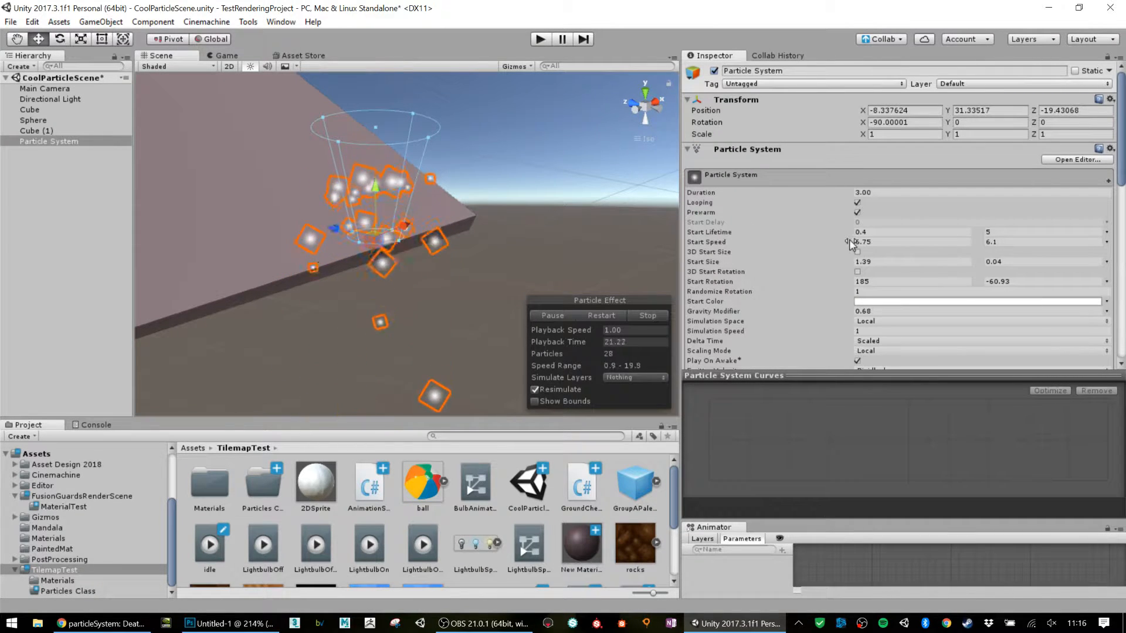
pyautogui.moveTo(871, 241)
pyautogui.mouseDown()
pyautogui.moveTo(906, 243)
pyautogui.moveTo(881, 239)
pyautogui.mouseUp()
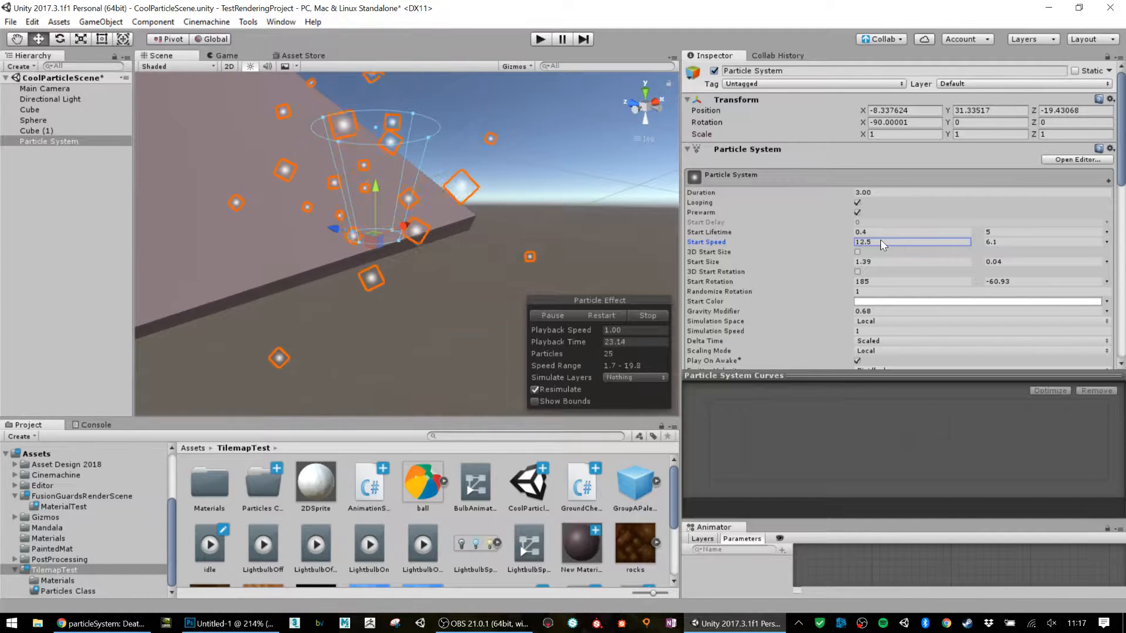
pyautogui.scroll(-2, 850, 342)
pyautogui.click(864, 272)
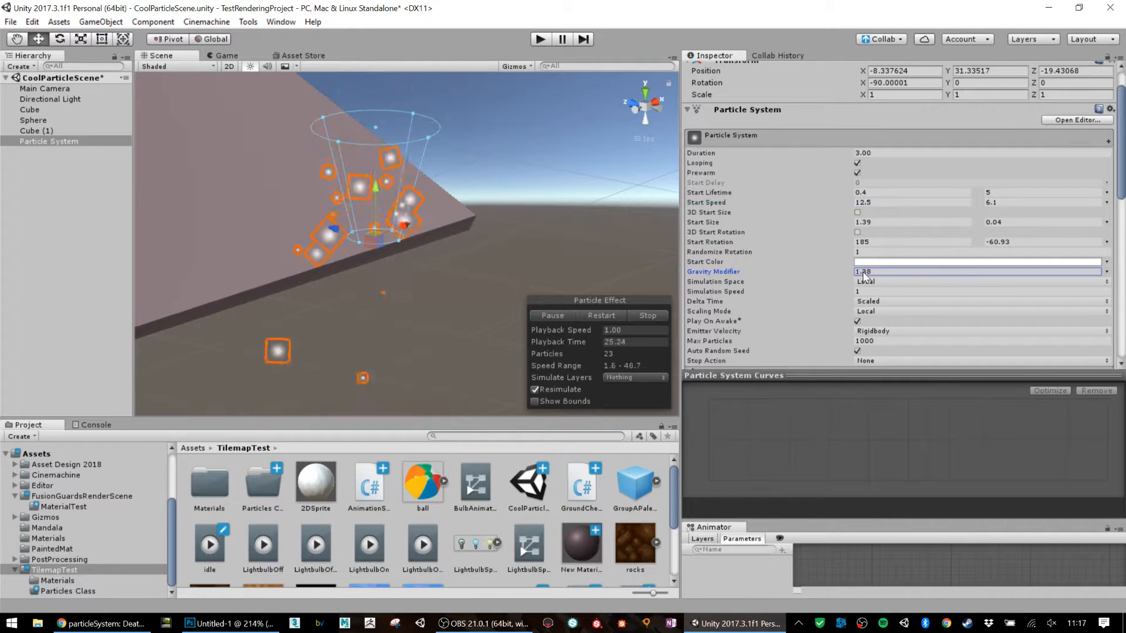
pyautogui.write('2.24')
pyautogui.moveTo(854, 203); pyautogui.dragTo(973, 203)
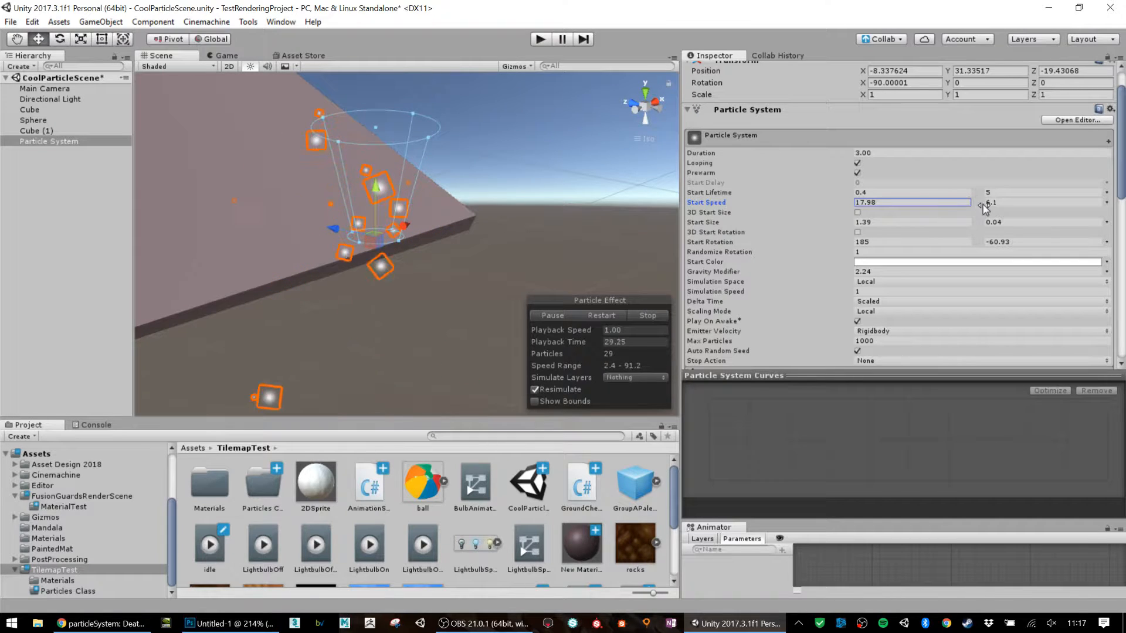
# - Enable the Velocity over Lifetime module and expand its settings
pyautogui.scroll(-10, 865, 255)
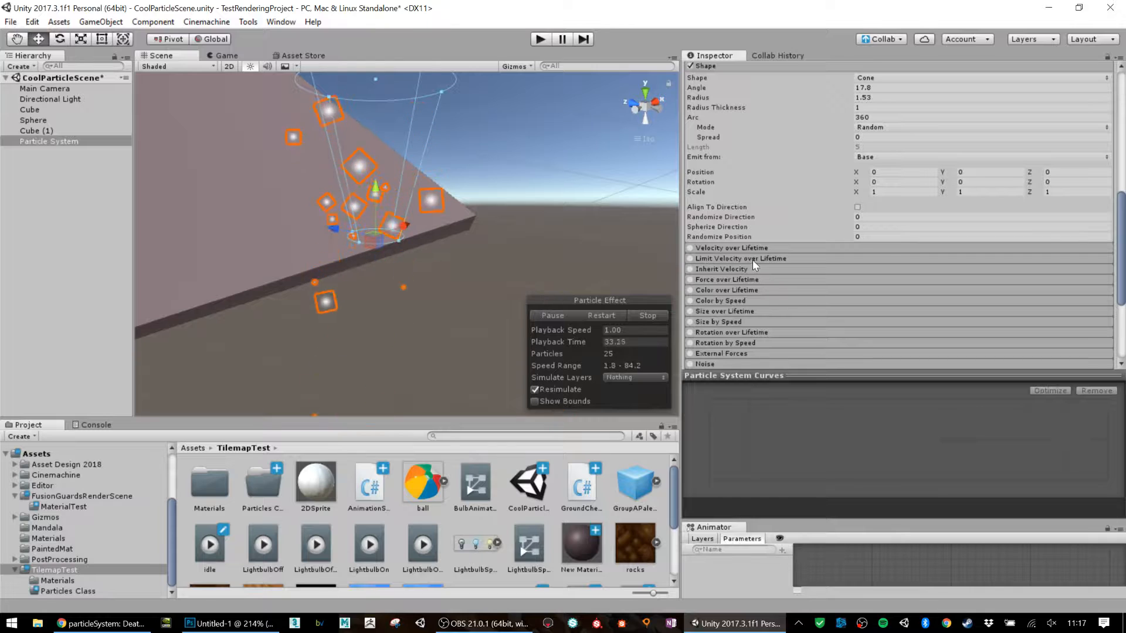
pyautogui.scroll(-3, 752, 258)
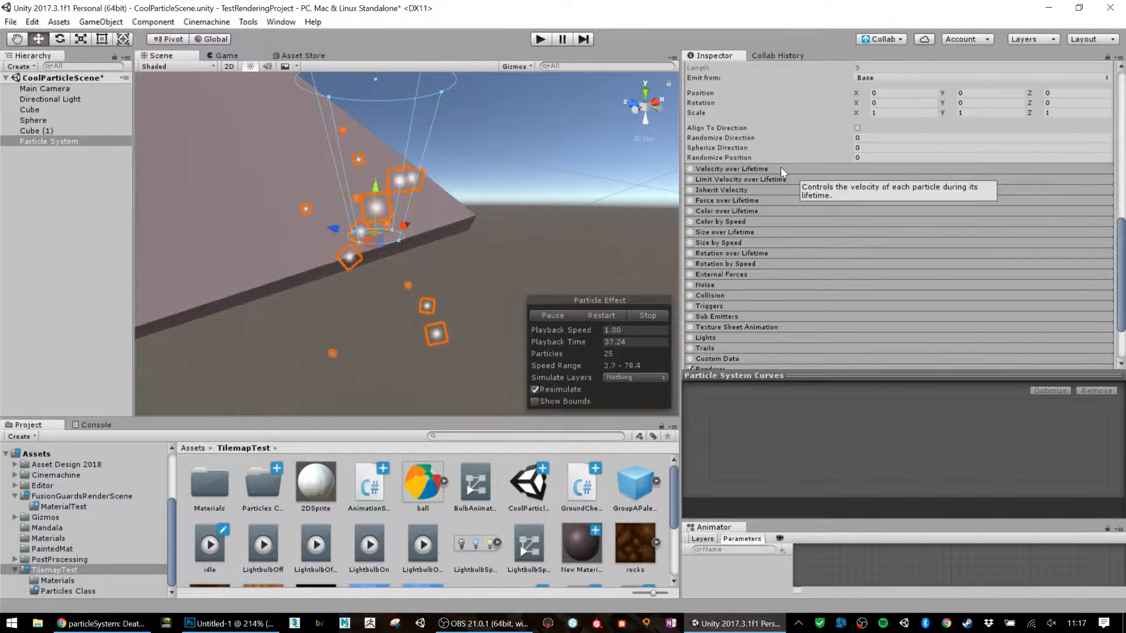
pyautogui.click(689, 169)
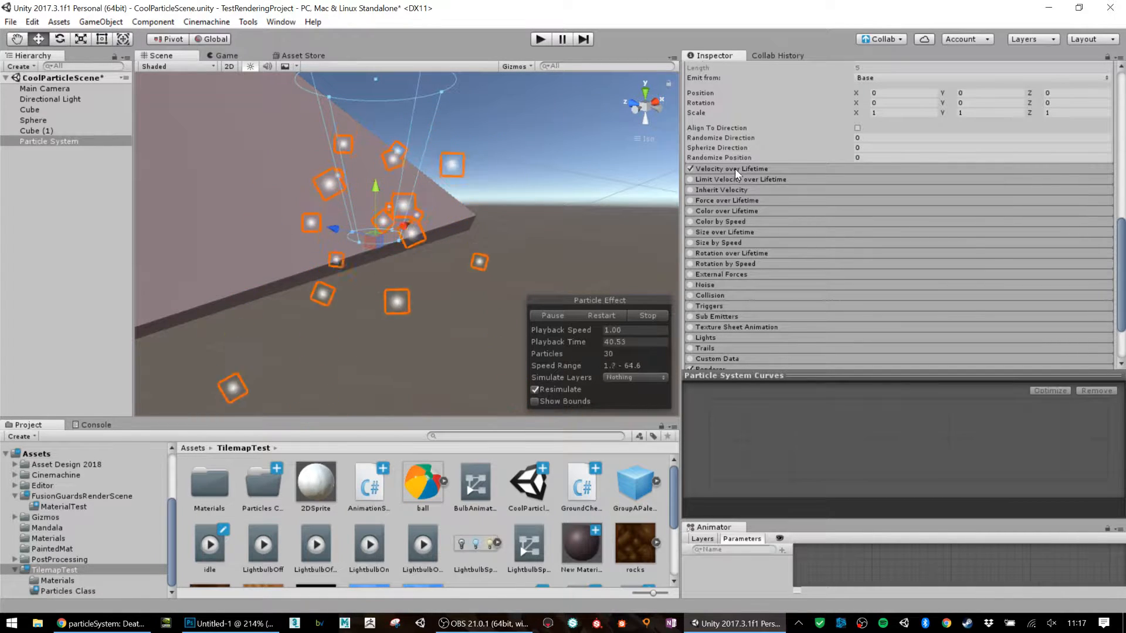
pyautogui.click(734, 168)
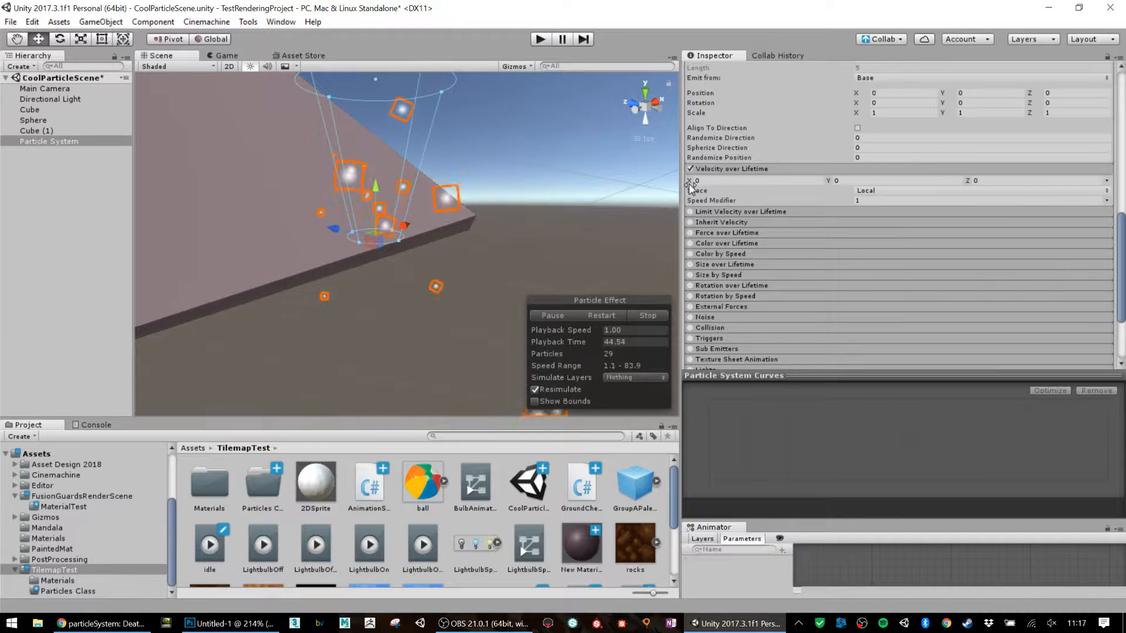
# - Set the Gravity Modifier to 0 and the two Start Speed constants to 2.2 and 1.68
pyautogui.scroll(10, 797, 143)
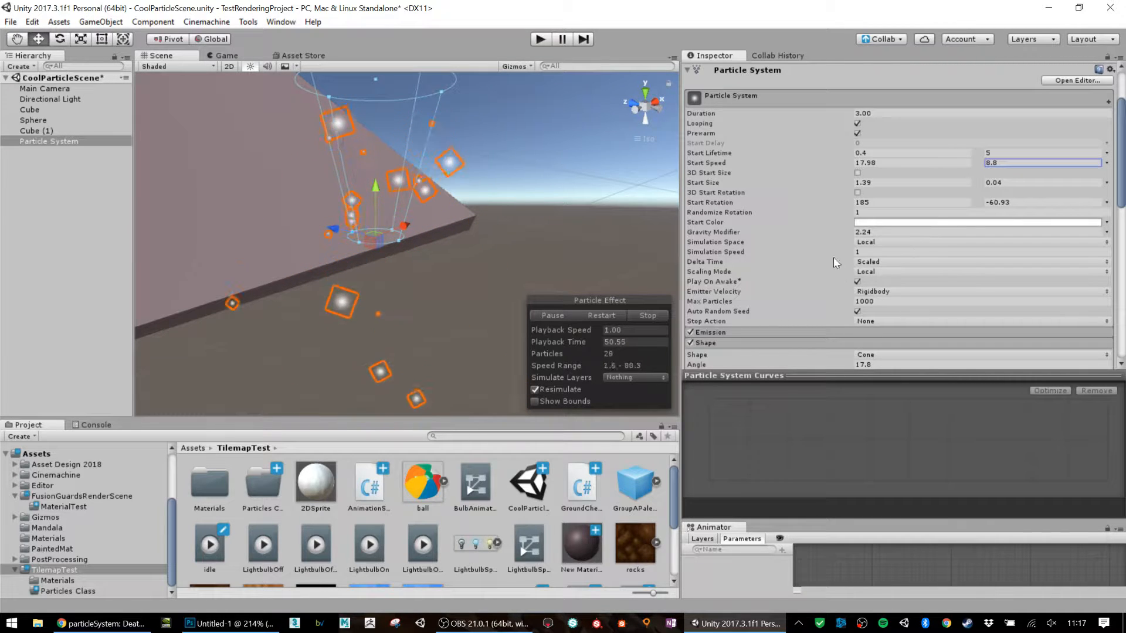
pyautogui.moveTo(874, 232); pyautogui.dragTo(622, 198)
pyautogui.write('0')
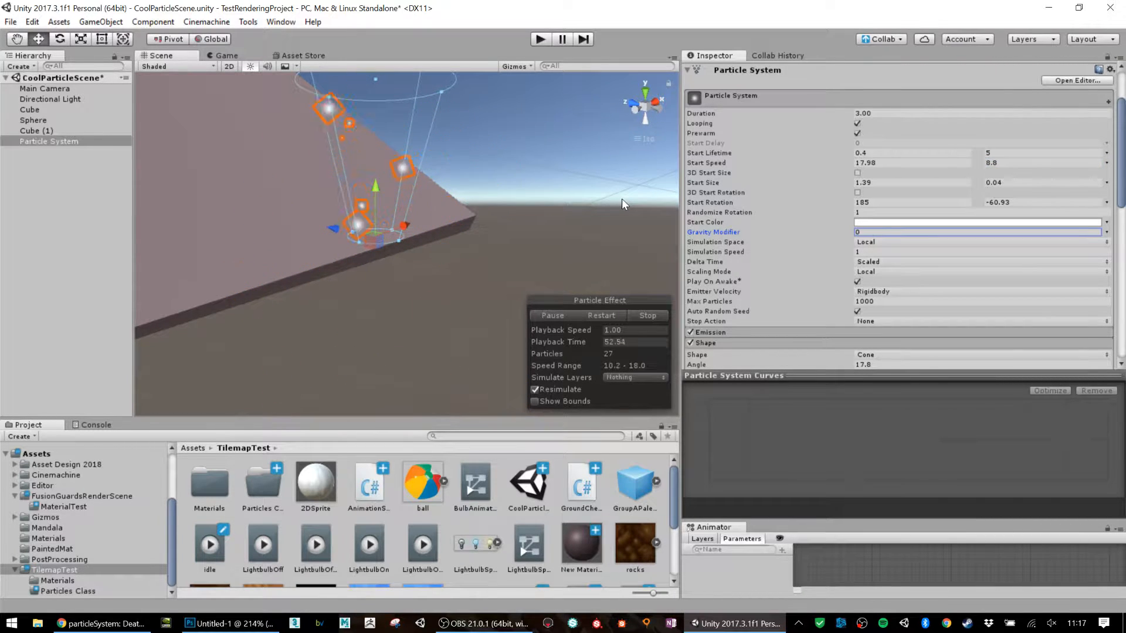
pyautogui.scroll(-5, 322, 159)
pyautogui.scroll(-5, 321, 159)
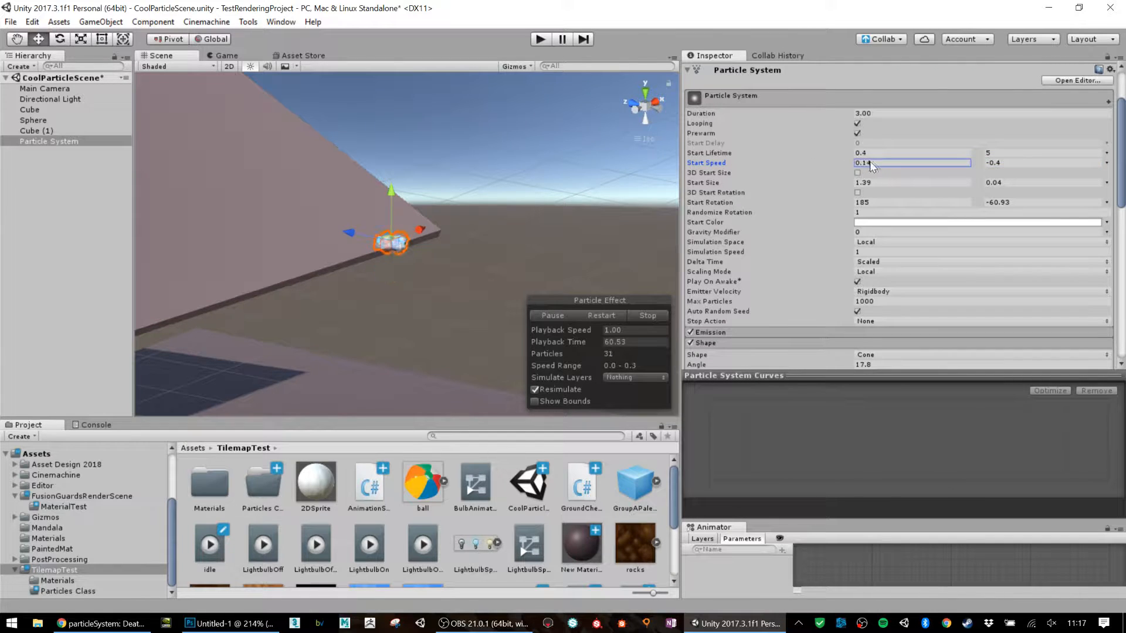
pyautogui.write('2.2')
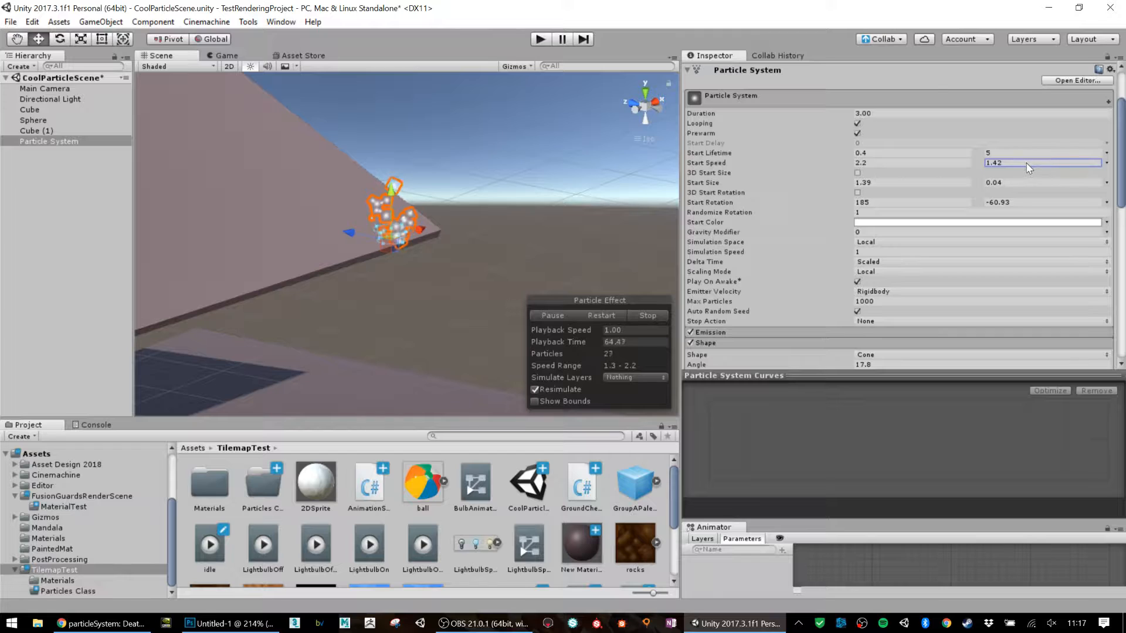
pyautogui.scroll(2, 428, 250)
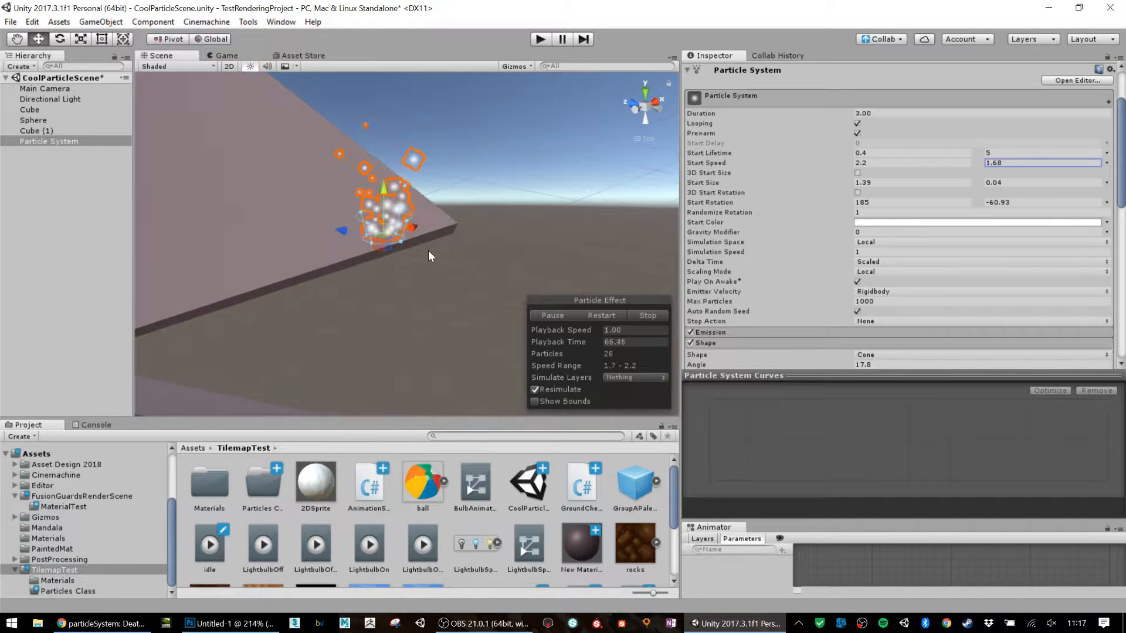
# - Set the Velocity over Lifetime to X 1.74, Y 2.8 and Z -2.58 and check the particle direction
pyautogui.scroll(-10, 776, 245)
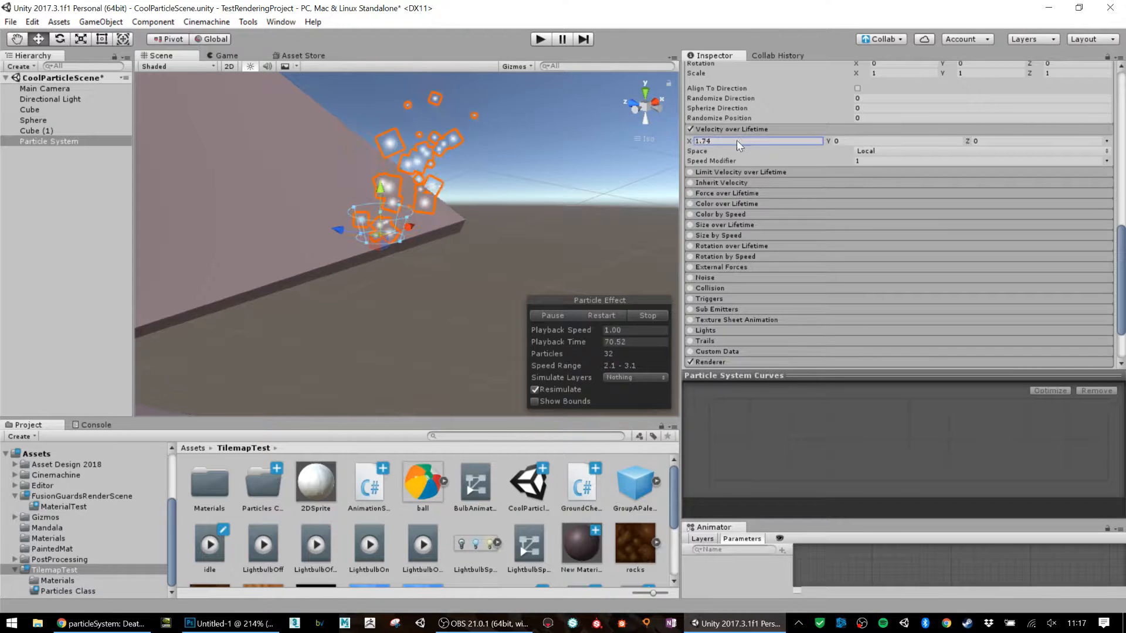
pyautogui.moveTo(737, 140); pyautogui.dragTo(767, 140)
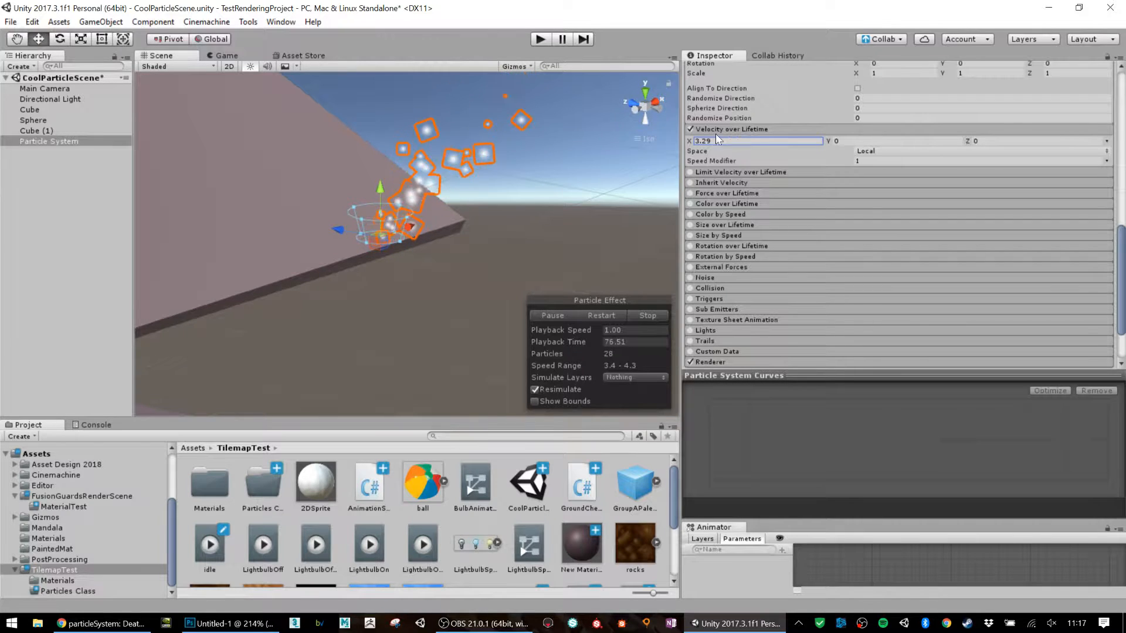
pyautogui.moveTo(638, 138)
pyautogui.mouseDown()
pyautogui.moveTo(623, 137)
pyautogui.moveTo(701, 133)
pyautogui.moveTo(645, 133)
pyautogui.mouseUp()
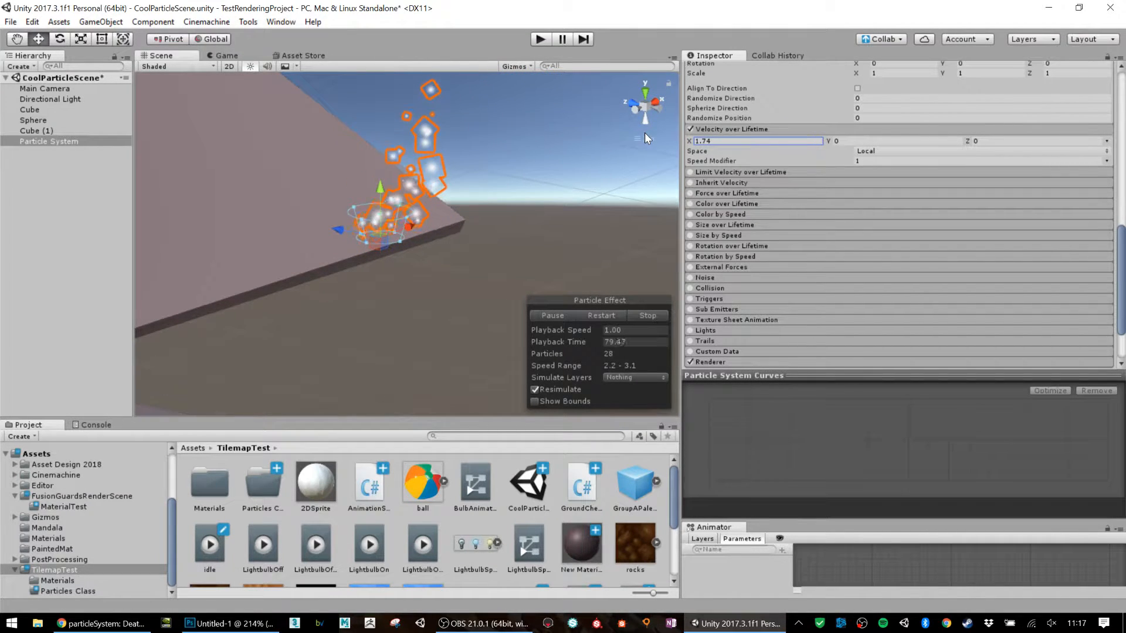
pyautogui.click(832, 141)
pyautogui.moveTo(831, 141); pyautogui.dragTo(1034, 138)
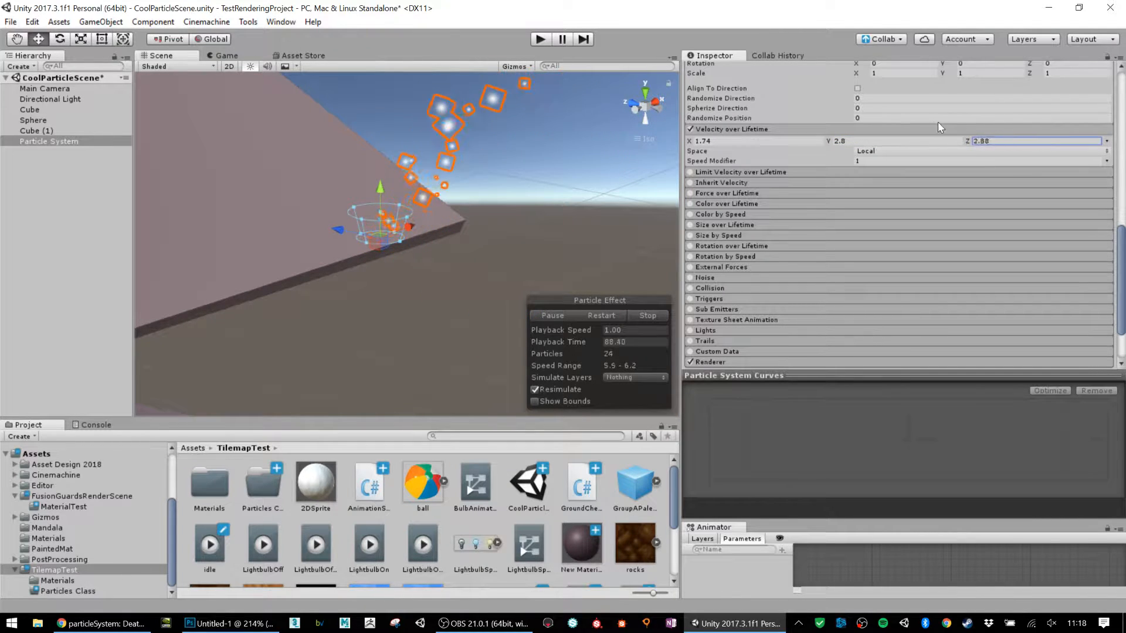
pyautogui.moveTo(939, 123); pyautogui.dragTo(910, 119)
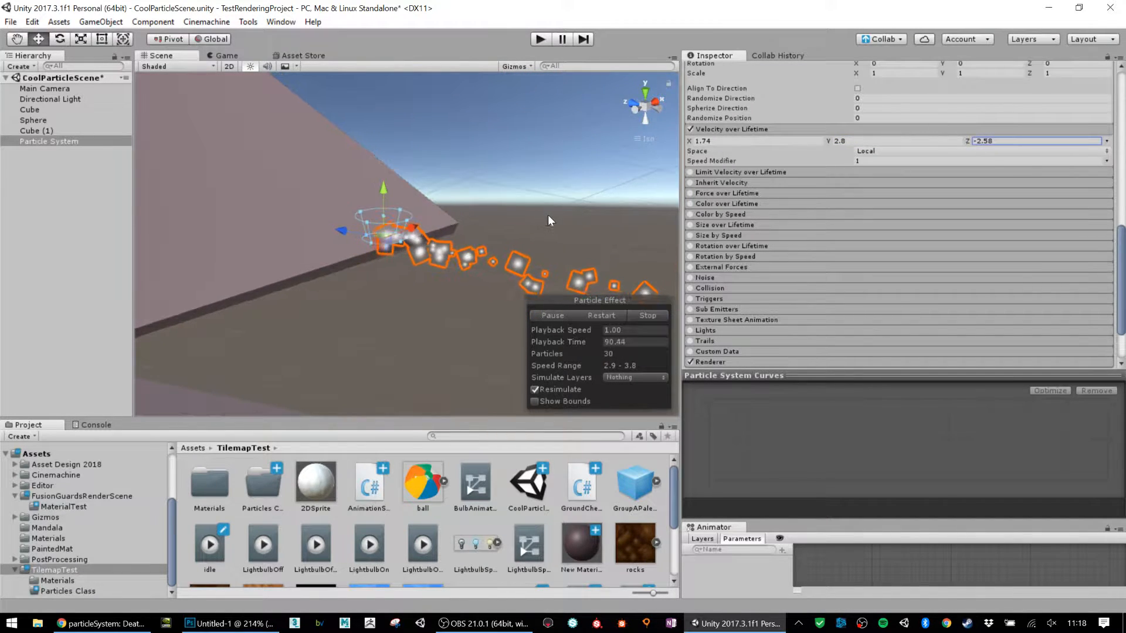
pyautogui.keyDown('alt'); pyautogui.moveTo(493, 255); pyautogui.dragTo(543, 287); pyautogui.keyUp('alt')
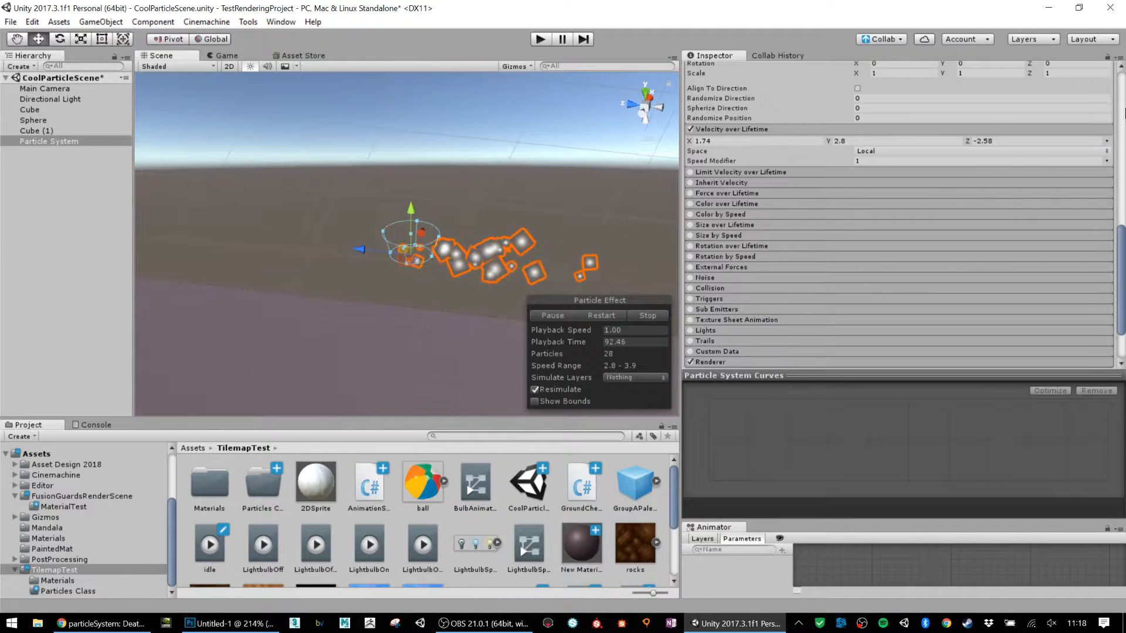
# - Switch Velocity over Lifetime to Random Between Two Constants, with second values of X -1.77, Y 2.16 and Z 1.85
pyautogui.click(1106, 141)
pyautogui.click(1054, 186)
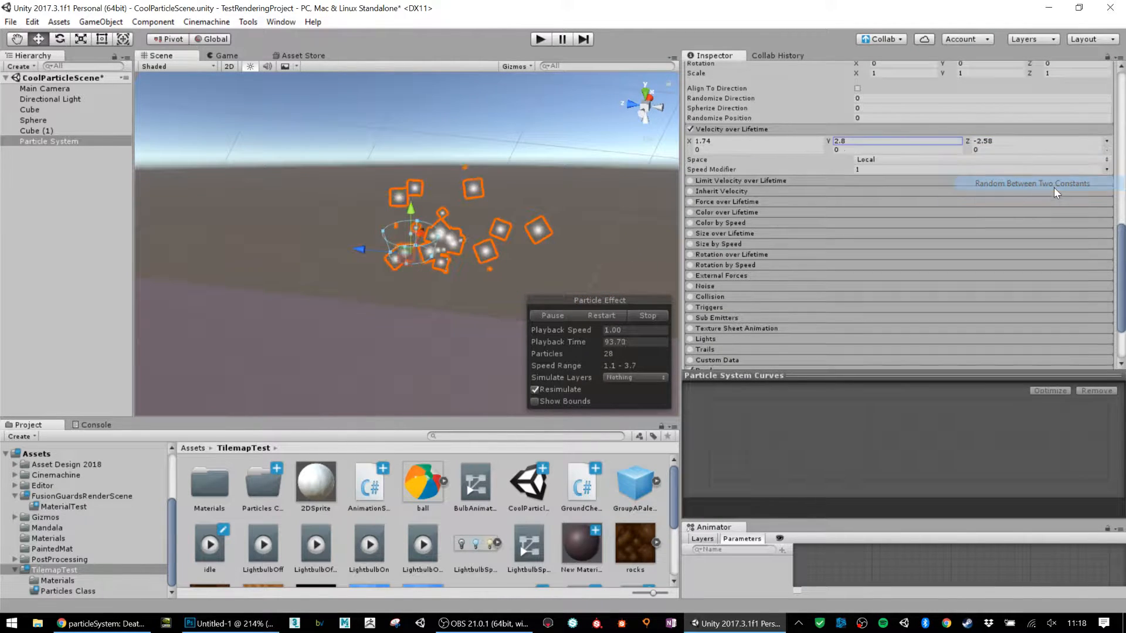
pyautogui.moveTo(691, 150); pyautogui.dragTo(657, 154)
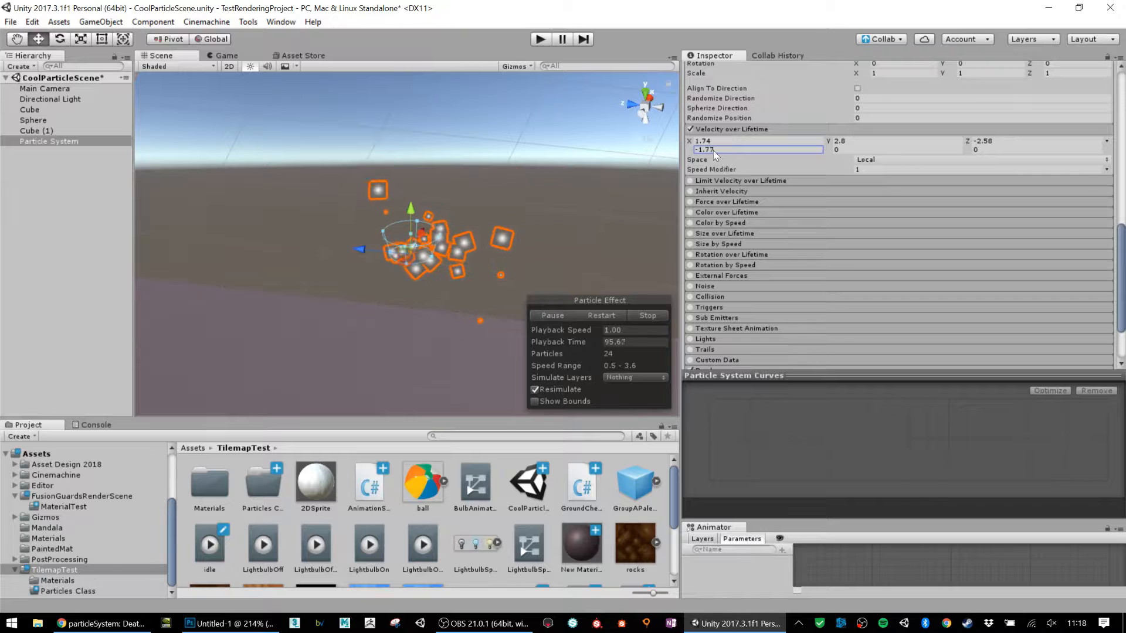
pyautogui.moveTo(830, 151); pyautogui.dragTo(1001, 151)
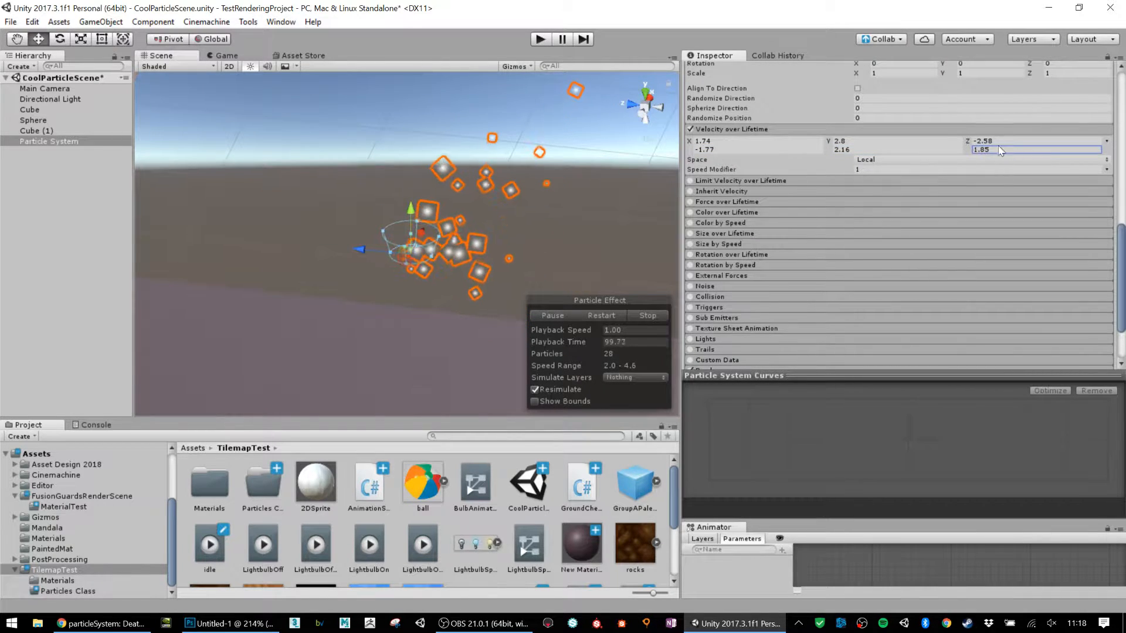
pyautogui.keyDown('alt'); pyautogui.moveTo(564, 178); pyautogui.dragTo(413, 236); pyautogui.keyUp('alt')
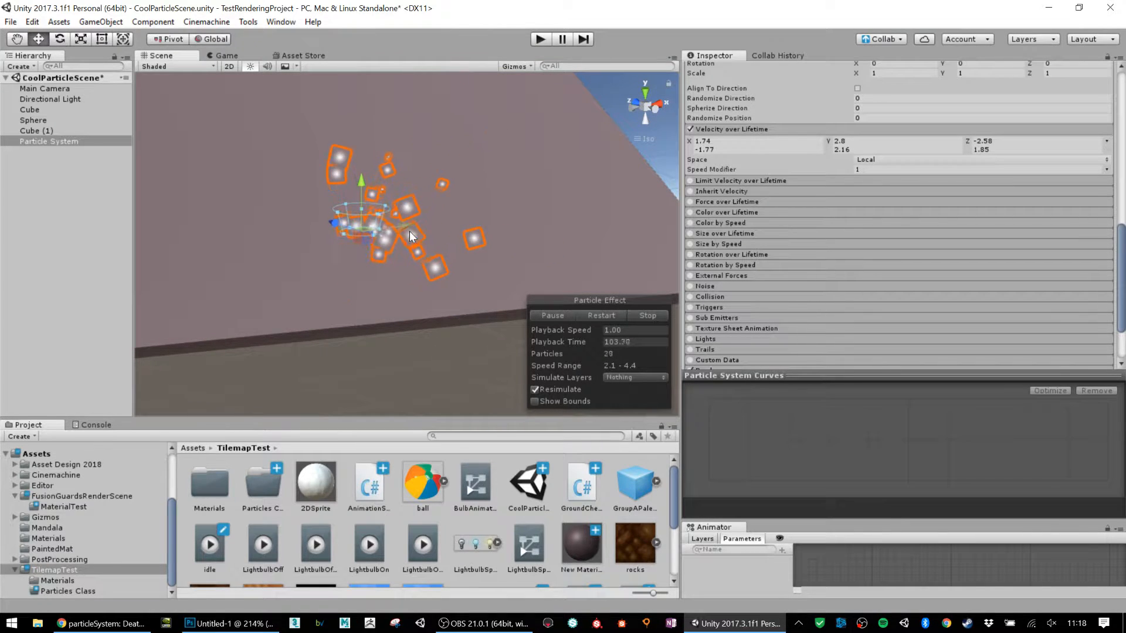
# - Change Velocity over Lifetime to Curve, then add a key at about 0.21 on the X curve and raise it into a peak
pyautogui.click(1108, 150)
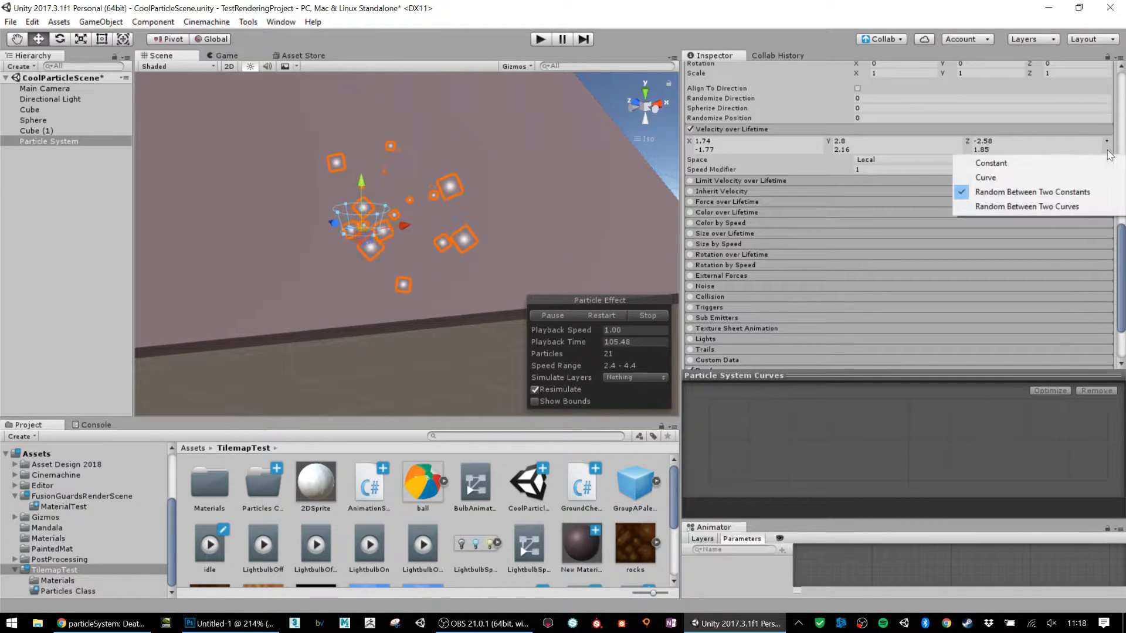
pyautogui.click(1016, 177)
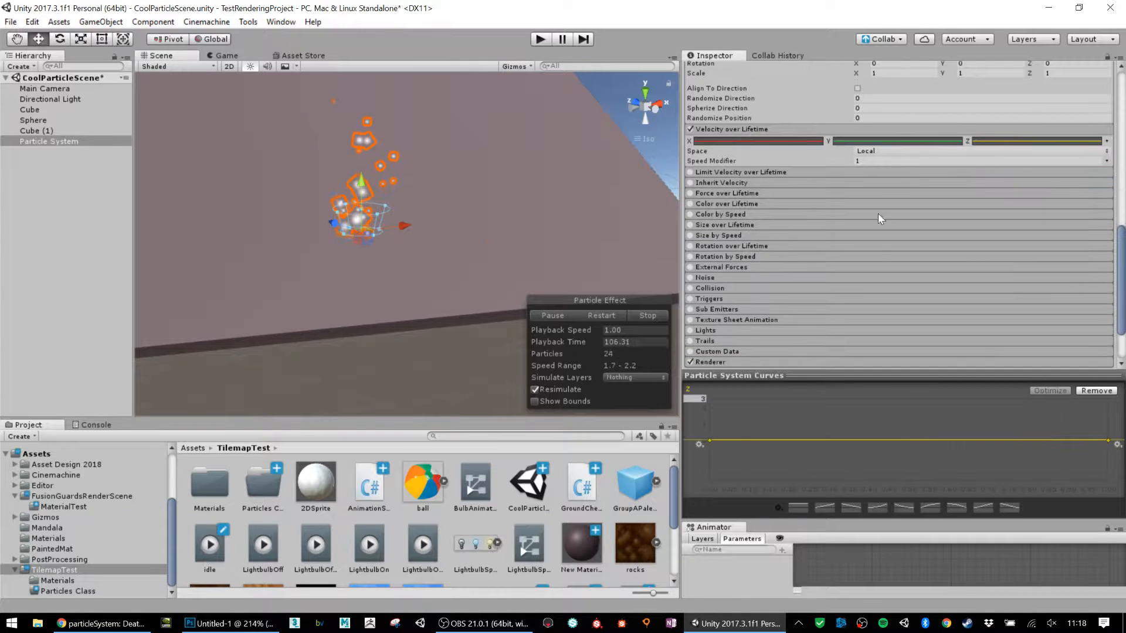
pyautogui.click(769, 141)
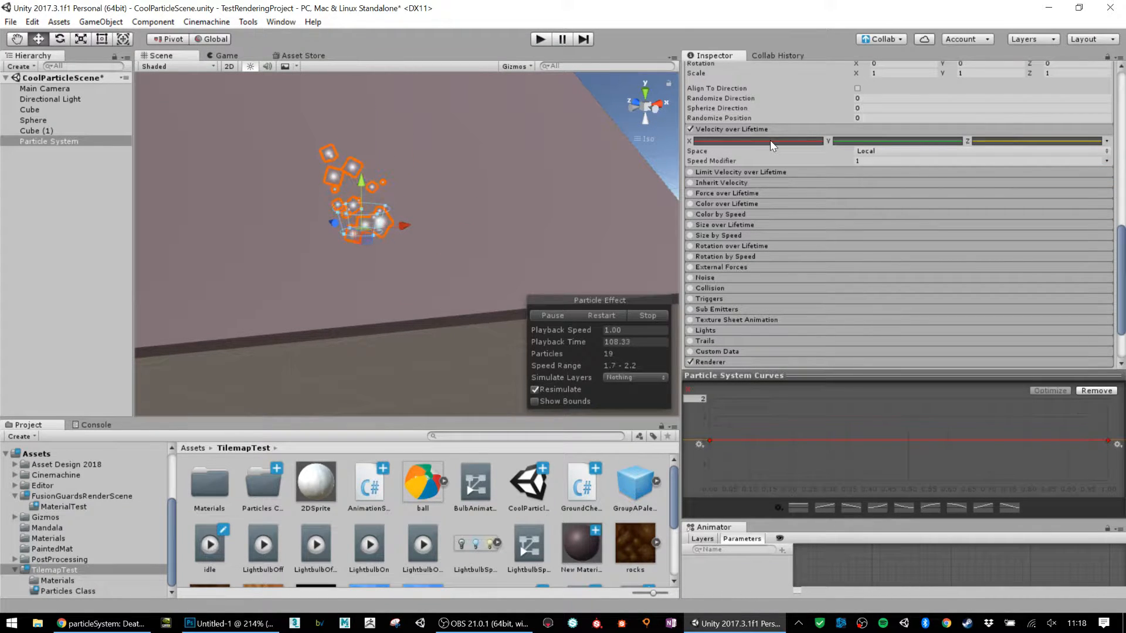
pyautogui.click(710, 439)
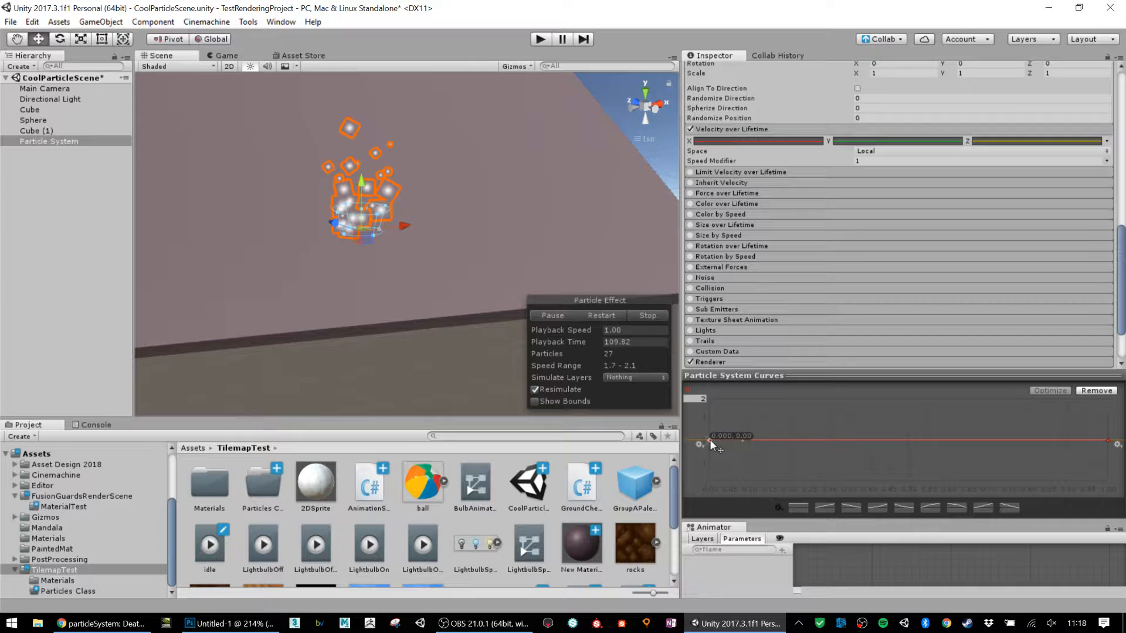
pyautogui.doubleClick(792, 437)
pyautogui.moveTo(793, 438); pyautogui.dragTo(794, 405)
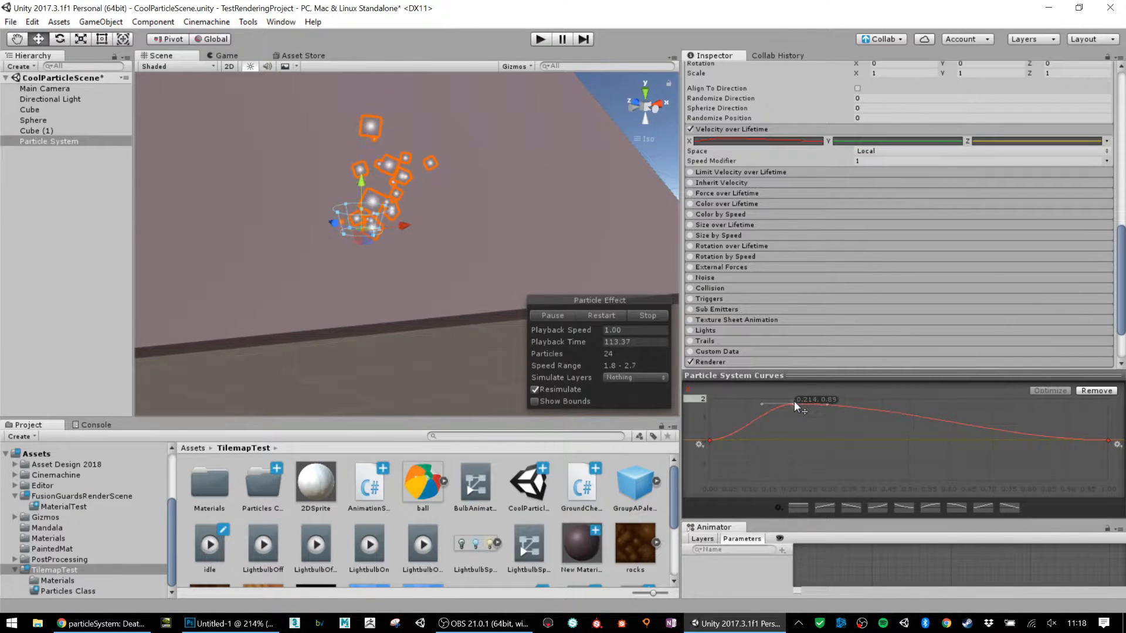
# - Add two more keys to the X velocity curve: a trough at about 0.46, -1.00 and a peak at about 0.77
pyautogui.doubleClick(910, 413)
pyautogui.moveTo(909, 413); pyautogui.dragTo(892, 481)
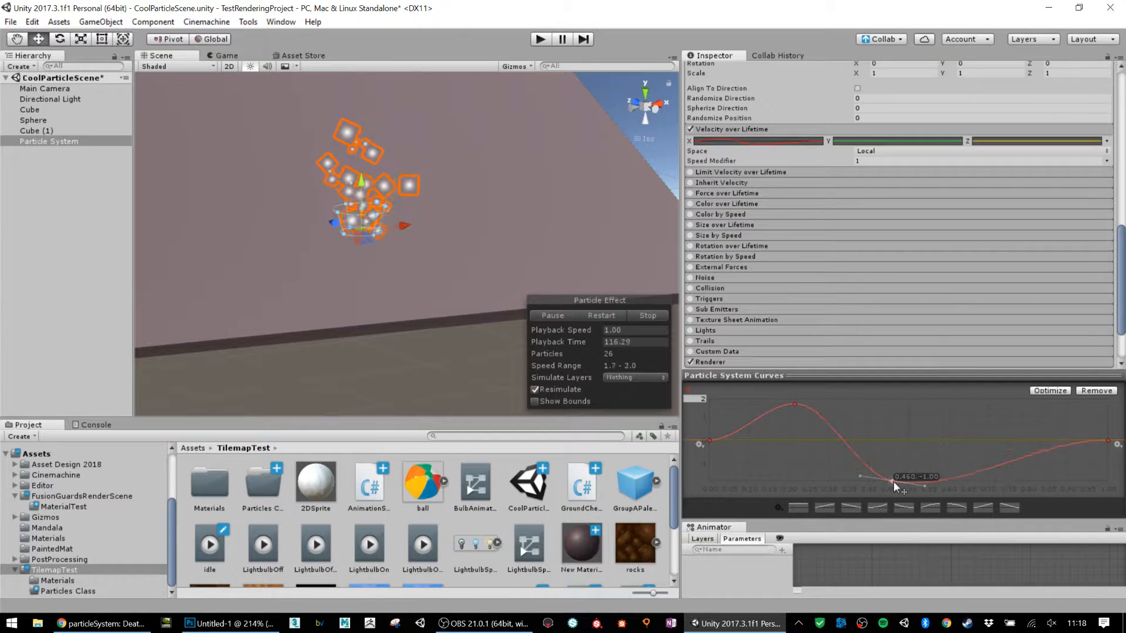
pyautogui.doubleClick(1015, 459)
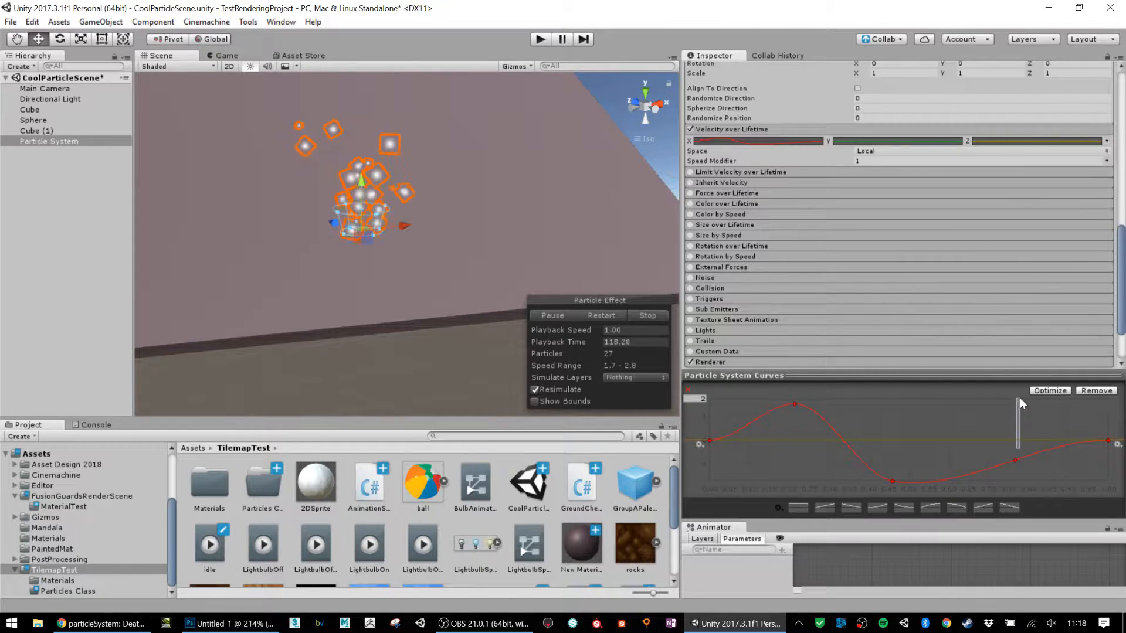
pyautogui.moveTo(1015, 460); pyautogui.dragTo(1014, 393)
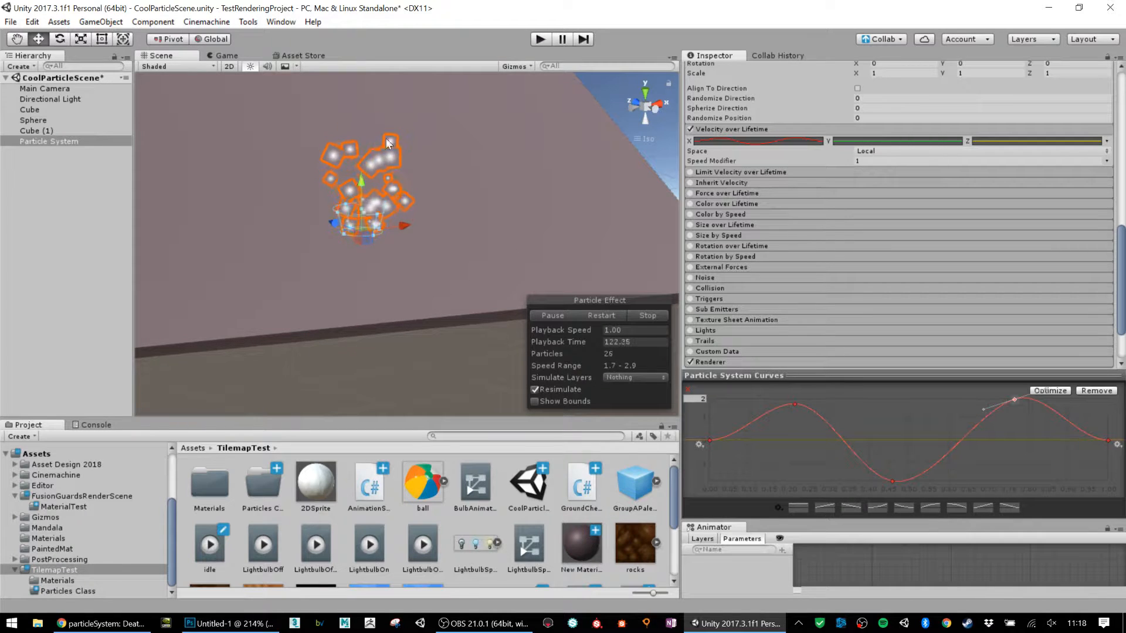
# - Switch Start Lifetime and Start Speed to Constant, with values of 5 and 1.68
pyautogui.scroll(10, 762, 166)
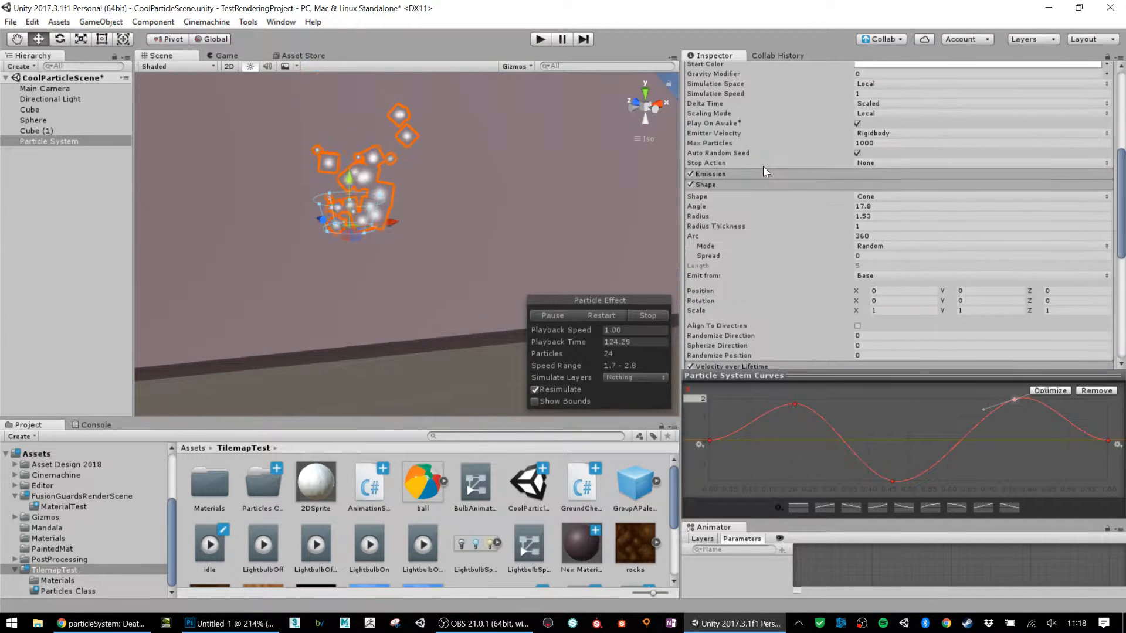
pyautogui.scroll(3, 851, 124)
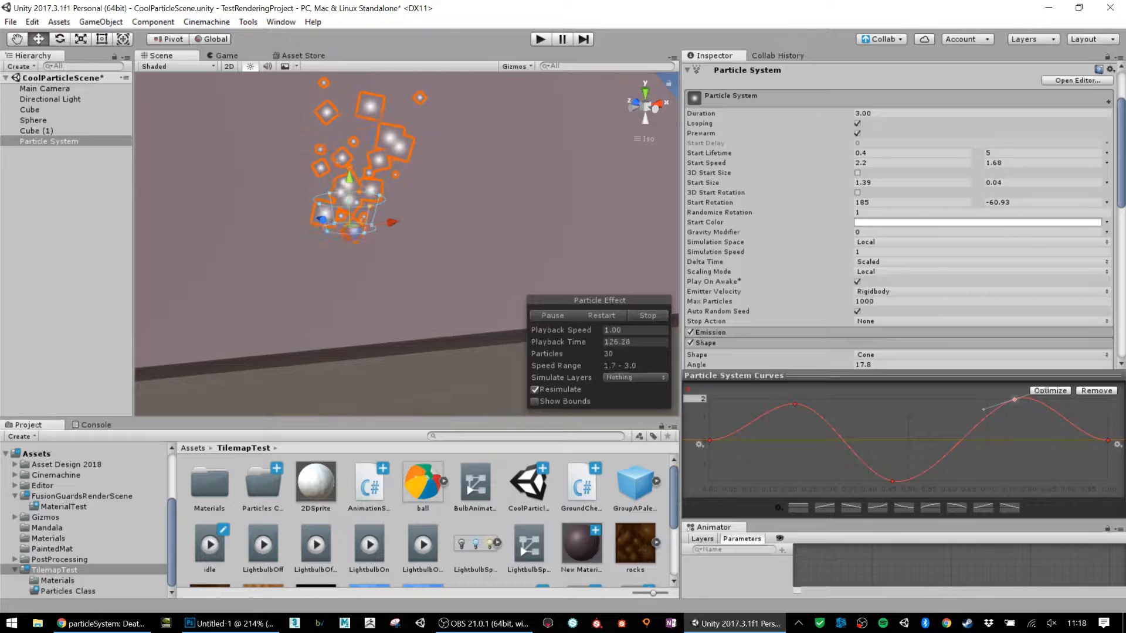
pyautogui.click(1107, 153)
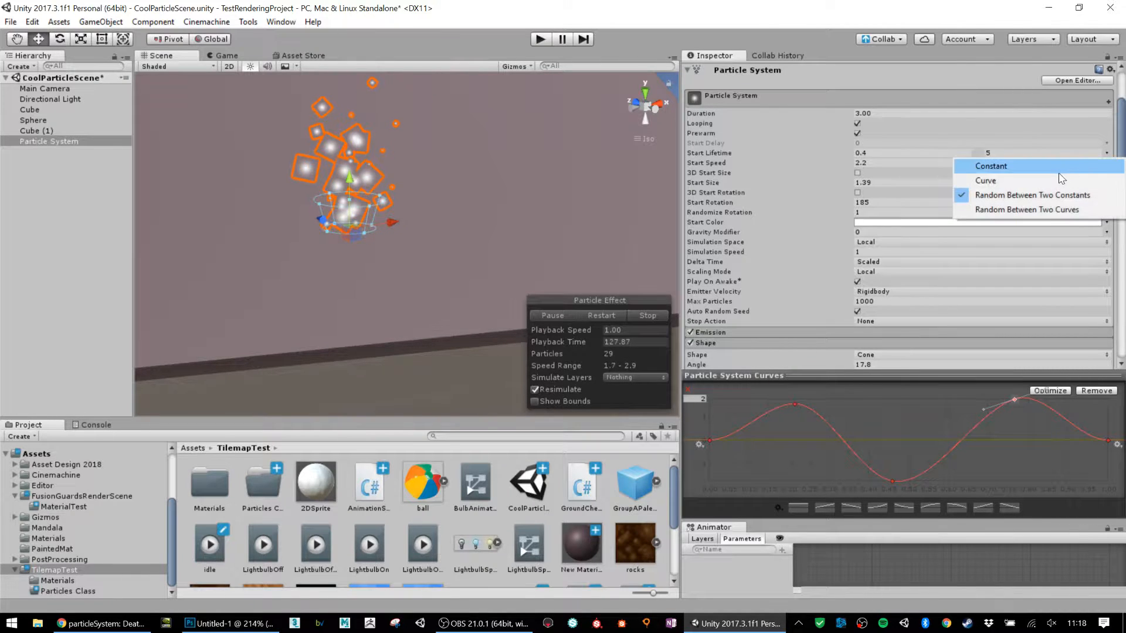
pyautogui.click(1049, 169)
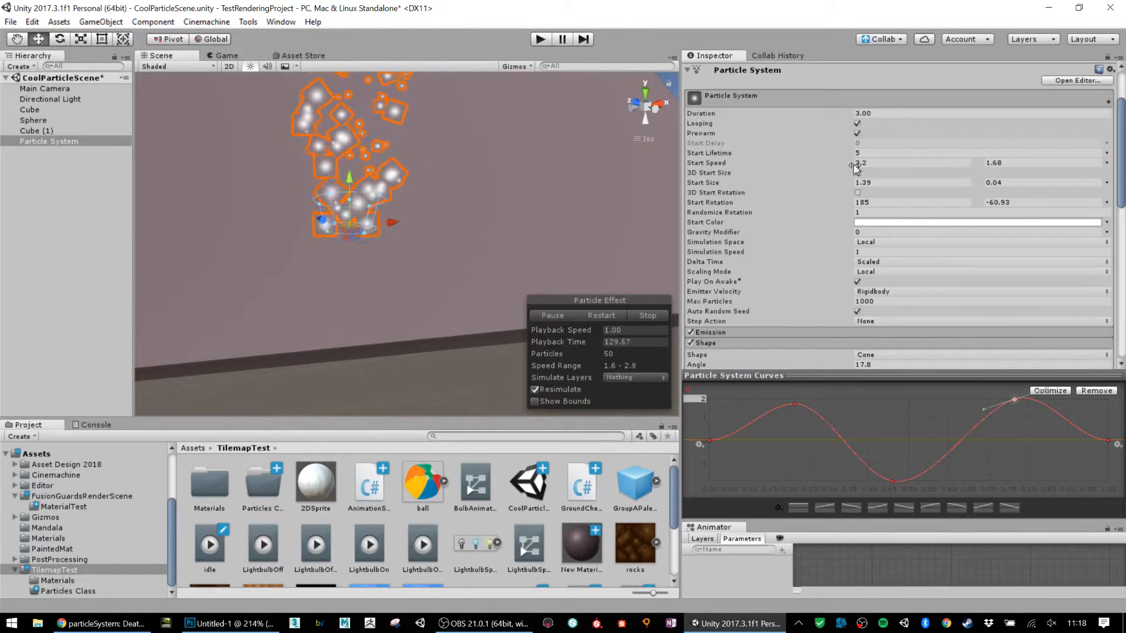
pyautogui.click(1107, 163)
pyautogui.click(1105, 177)
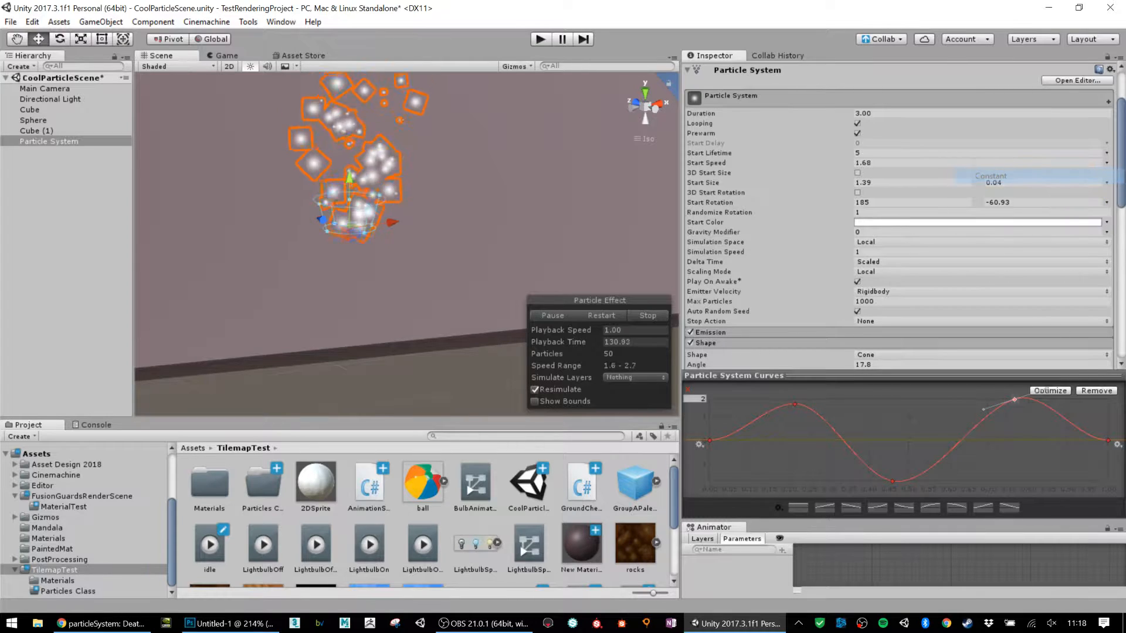
# - Switch Start Size and Start Rotation to Constant, with the size at 0.77 and the rotation at -60.93
pyautogui.click(1088, 197)
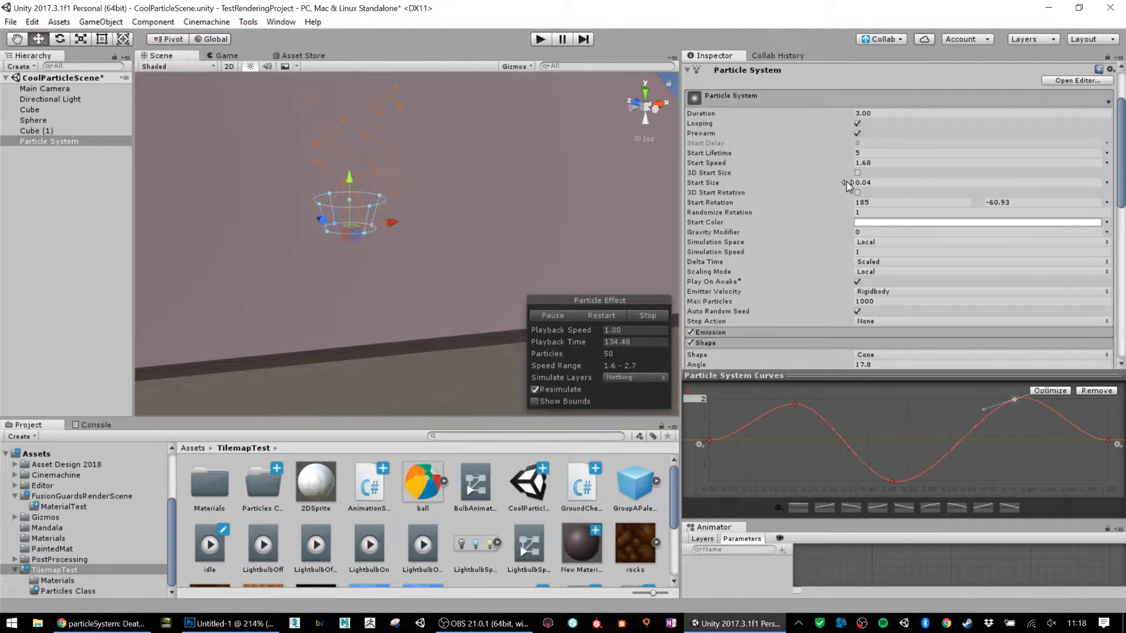
pyautogui.moveTo(846, 181); pyautogui.dragTo(860, 180)
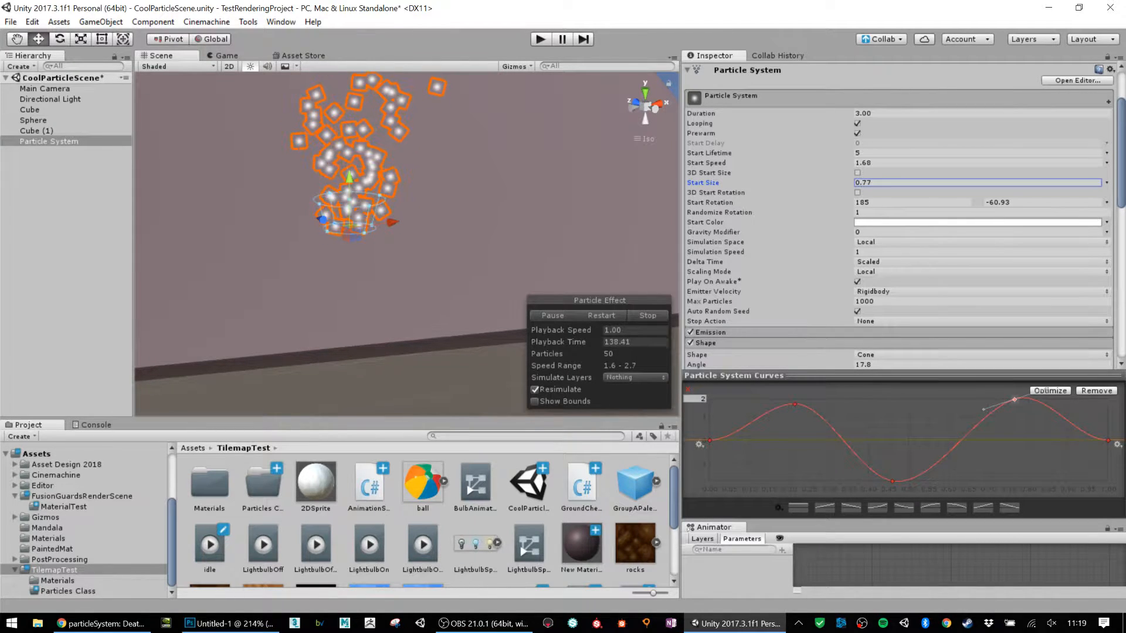
pyautogui.click(1106, 202)
pyautogui.click(991, 216)
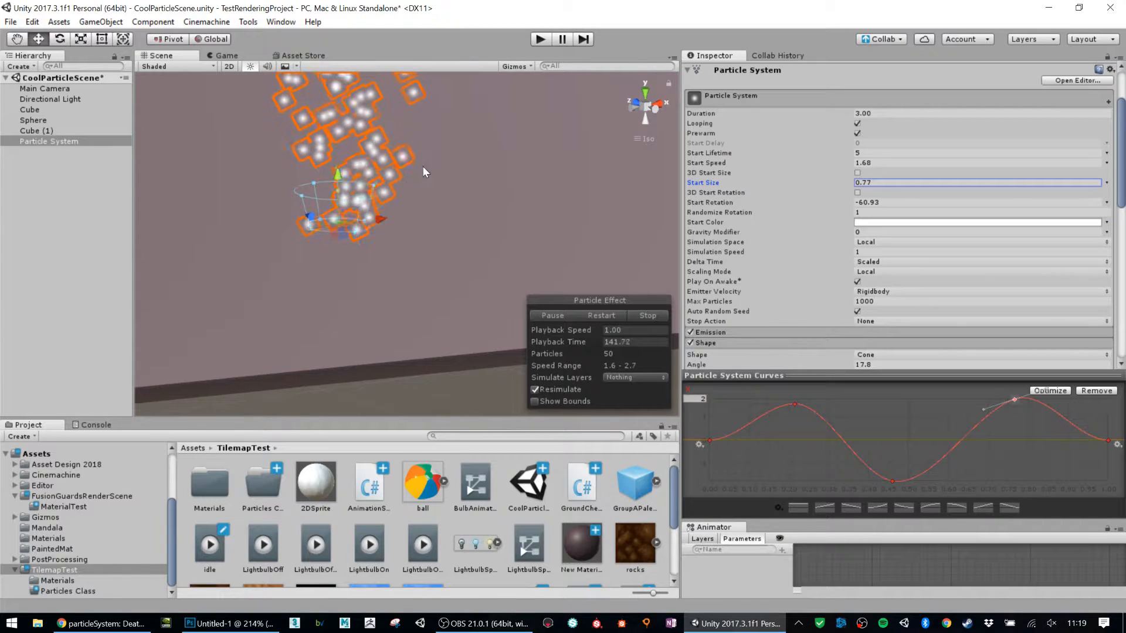
# - View the particles from the front and change Velocity over Lifetime to Random Between Two Curves
pyautogui.keyDown('alt'); pyautogui.moveTo(448, 205); pyautogui.dragTo(413, 174); pyautogui.keyUp('alt')
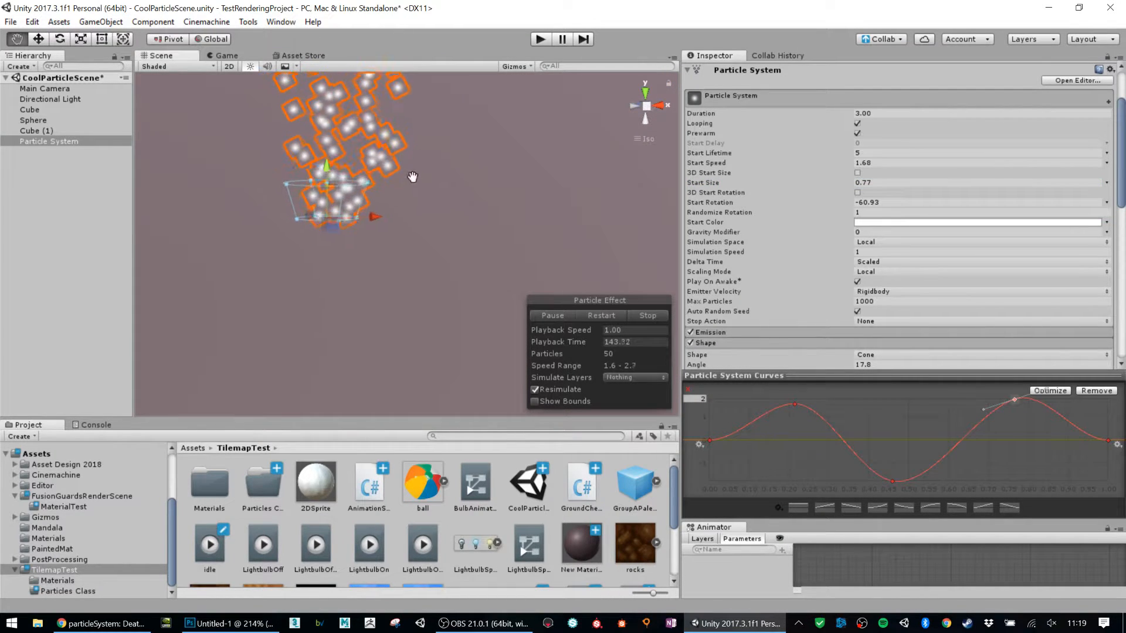
pyautogui.moveTo(412, 170); pyautogui.dragTo(421, 215, button='middle')
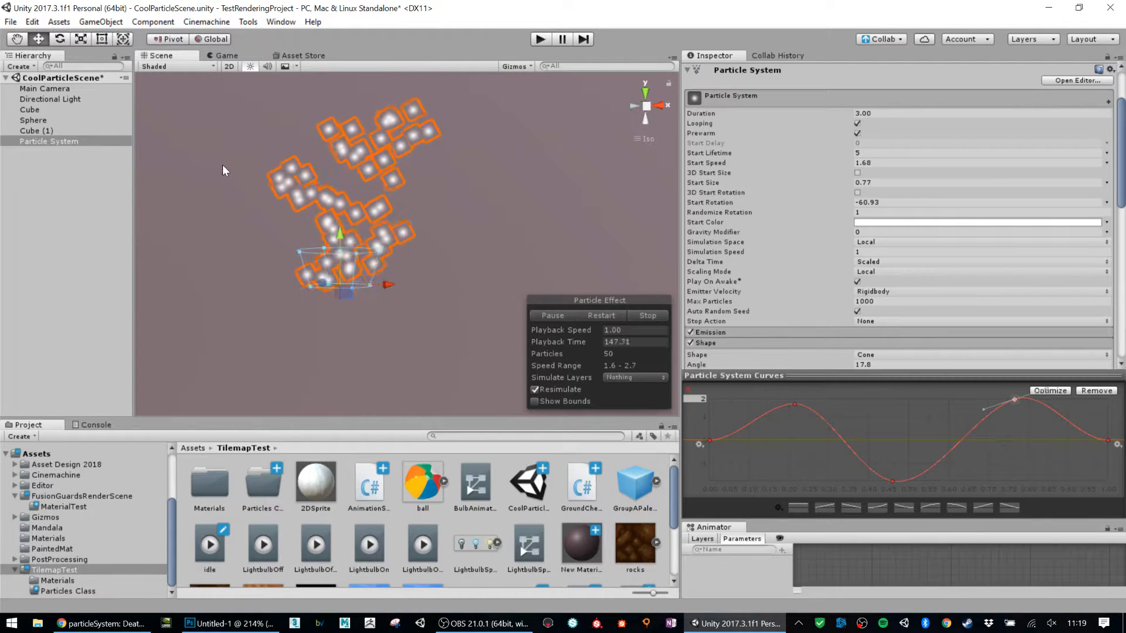
pyautogui.scroll(-5, 814, 290)
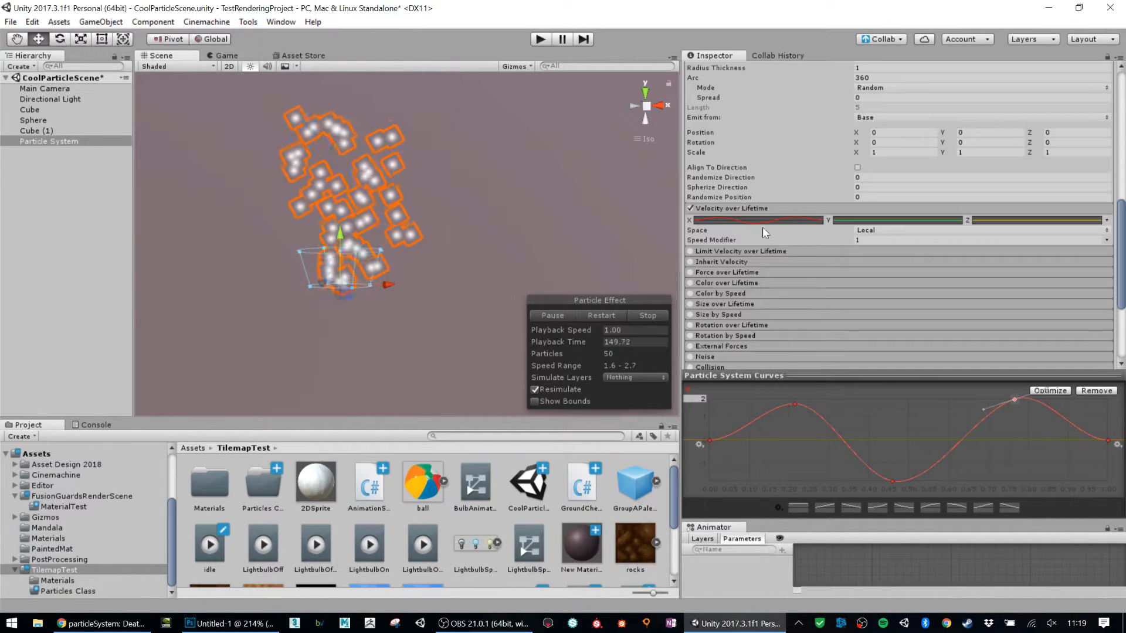
pyautogui.click(715, 220)
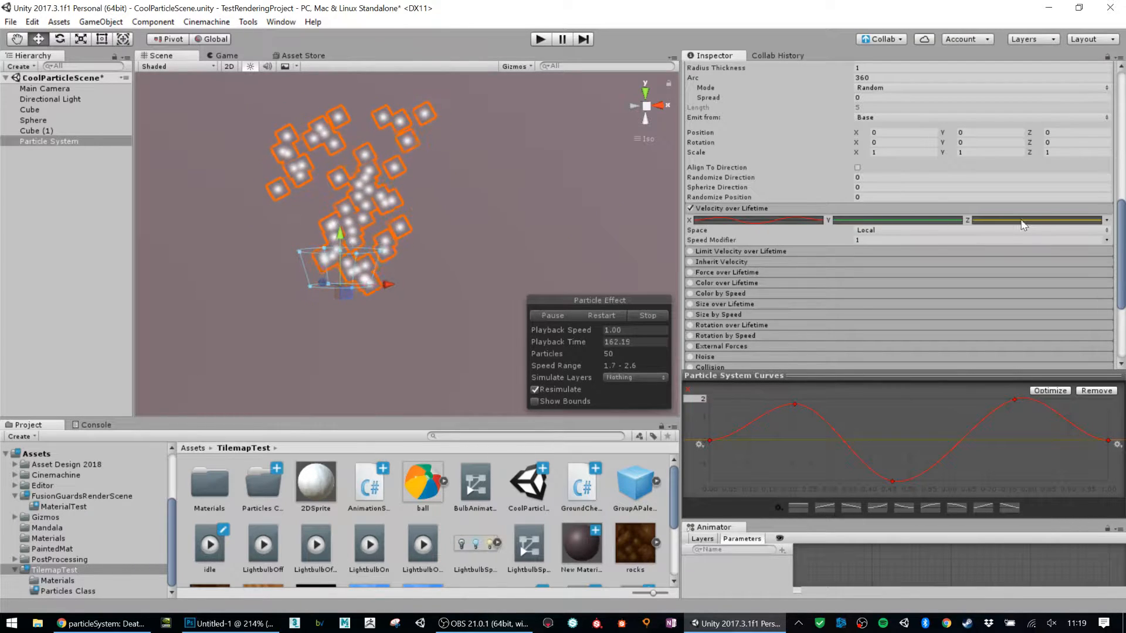
pyautogui.click(1107, 221)
pyautogui.click(1046, 265)
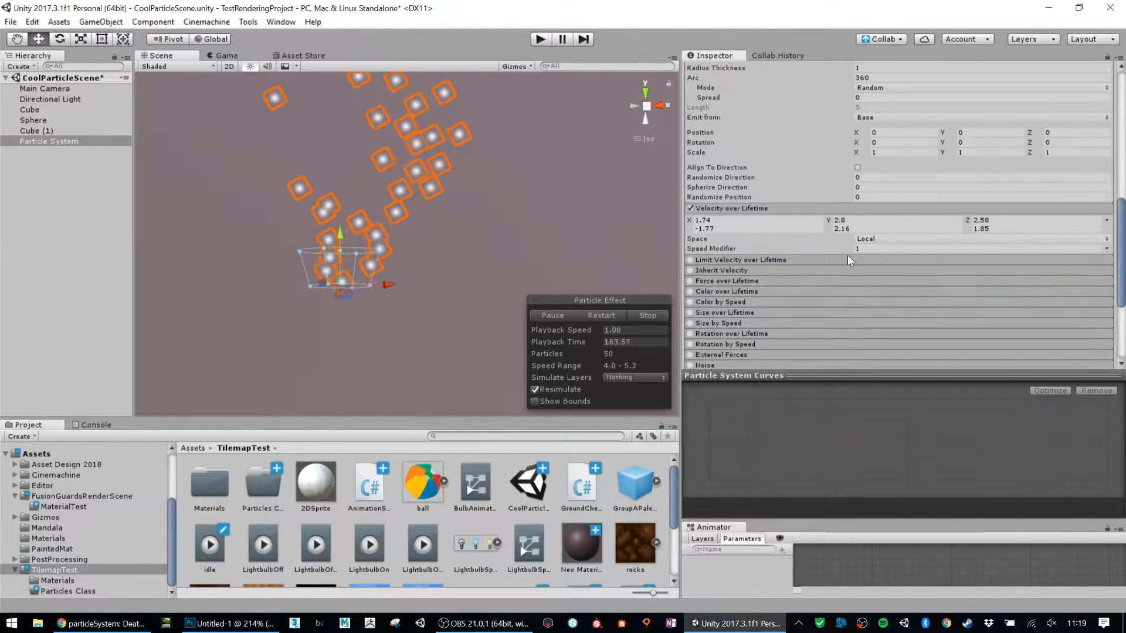
pyautogui.click(1106, 221)
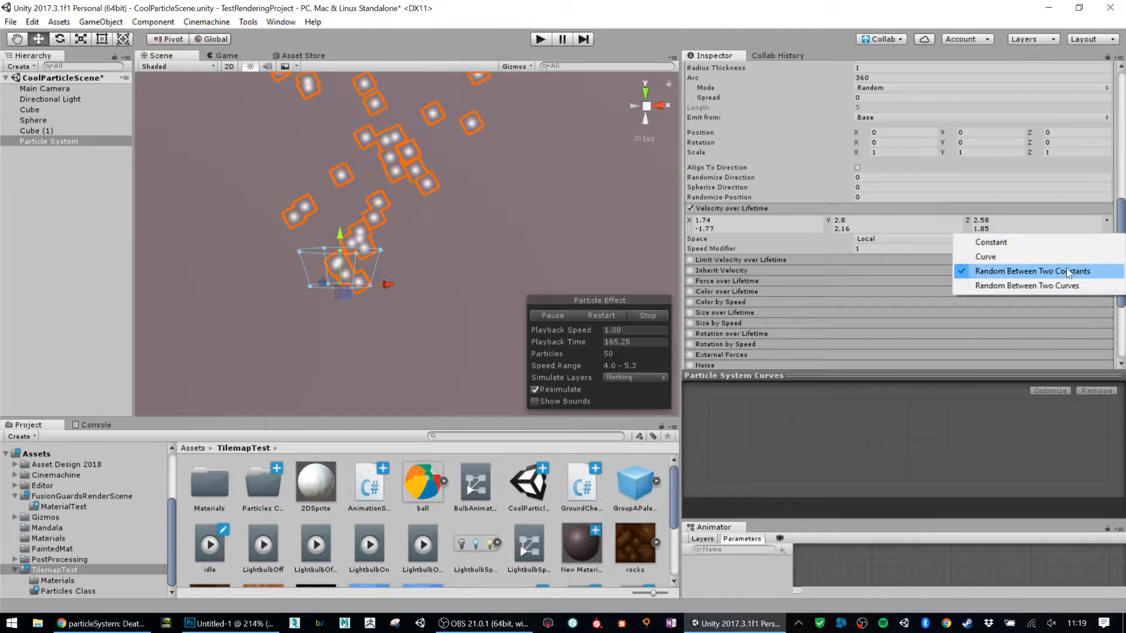
pyautogui.click(1038, 286)
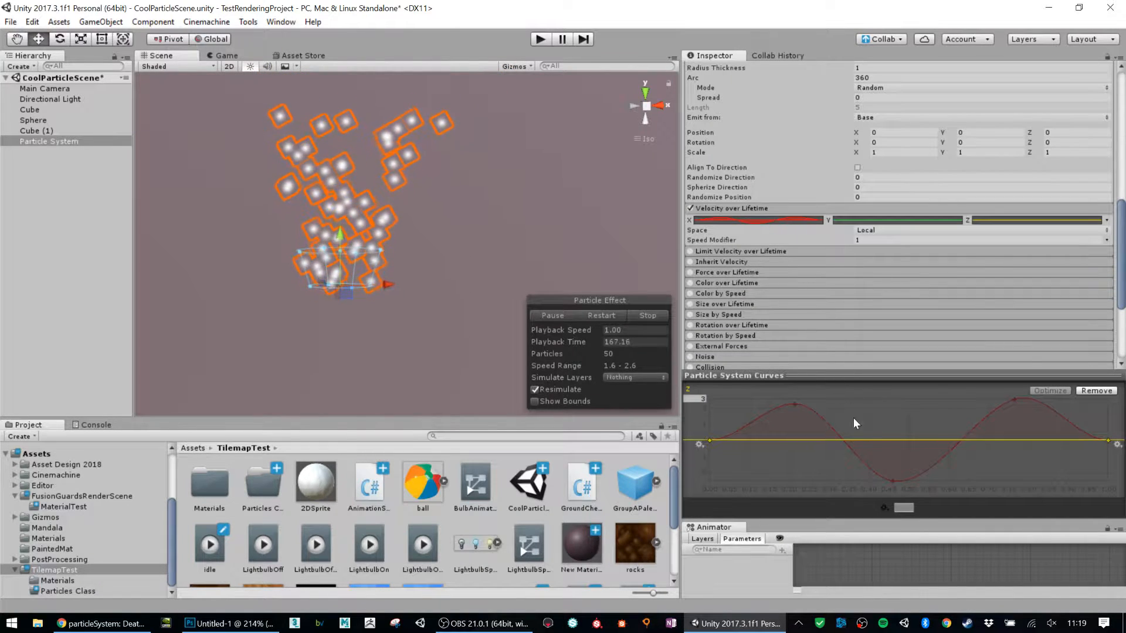
# - Shape the second X velocity curve to mirror the first, with a trough at about 0.17, a peak at 0.47 and a trough at 0.8
pyautogui.click(794, 224)
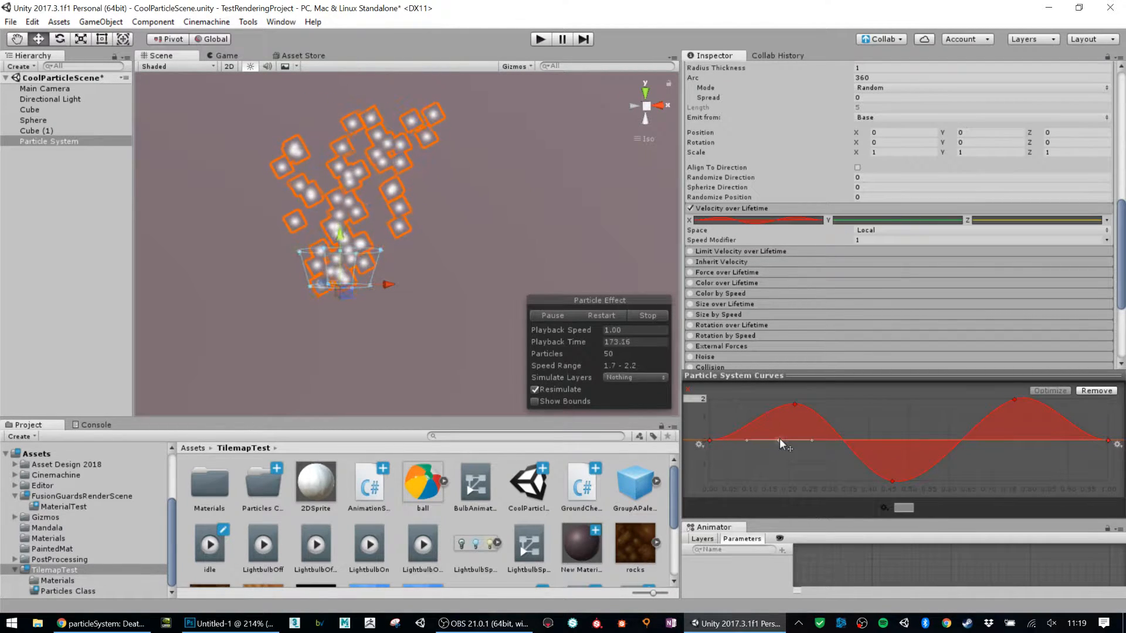
pyautogui.doubleClick(780, 439)
pyautogui.moveTo(780, 446); pyautogui.dragTo(780, 481)
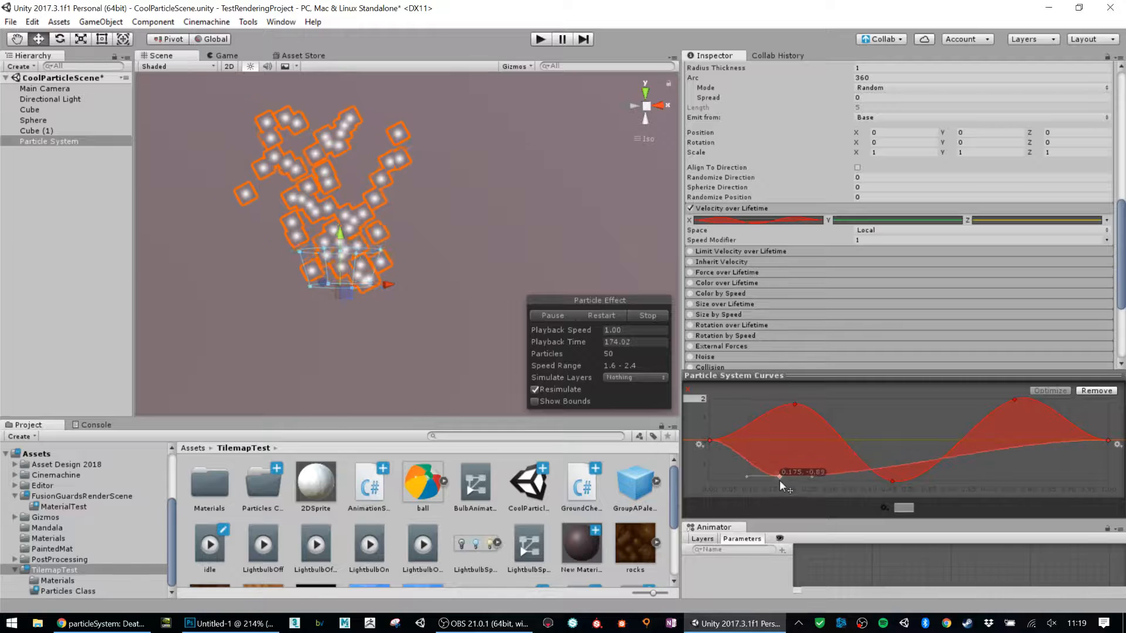
pyautogui.doubleClick(907, 464)
pyautogui.moveTo(906, 465); pyautogui.dragTo(899, 403)
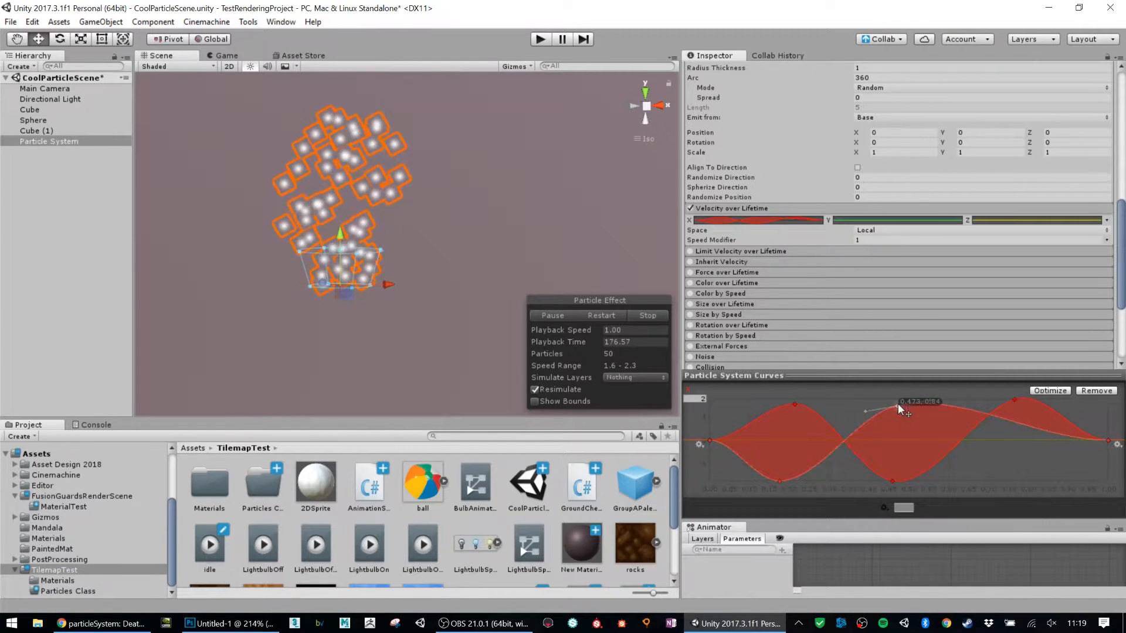
pyautogui.doubleClick(1020, 424)
pyautogui.moveTo(1021, 424); pyautogui.dragTo(1035, 494)
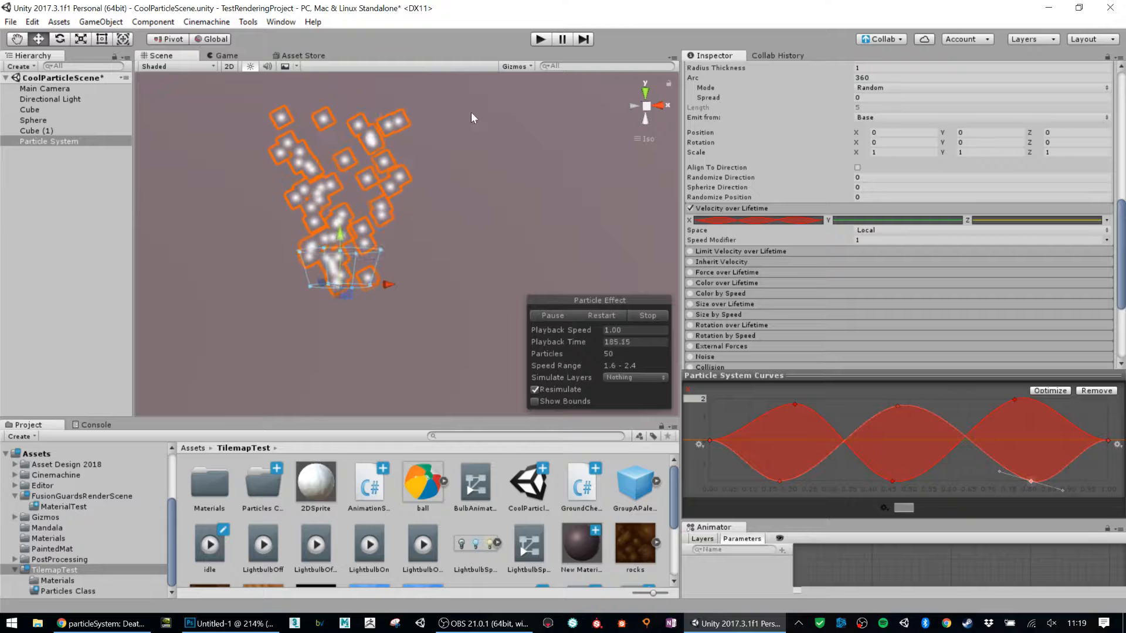
# - Disable Velocity over Lifetime, then enable and expand Color over Lifetime
pyautogui.click(689, 209)
pyautogui.click(690, 208)
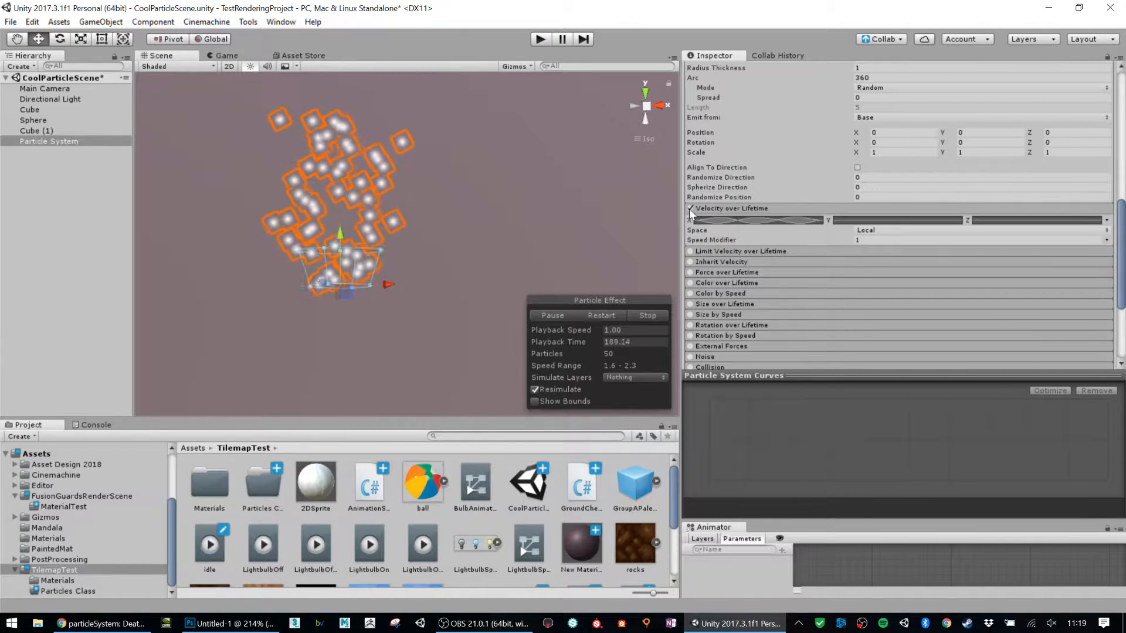
pyautogui.click(690, 208)
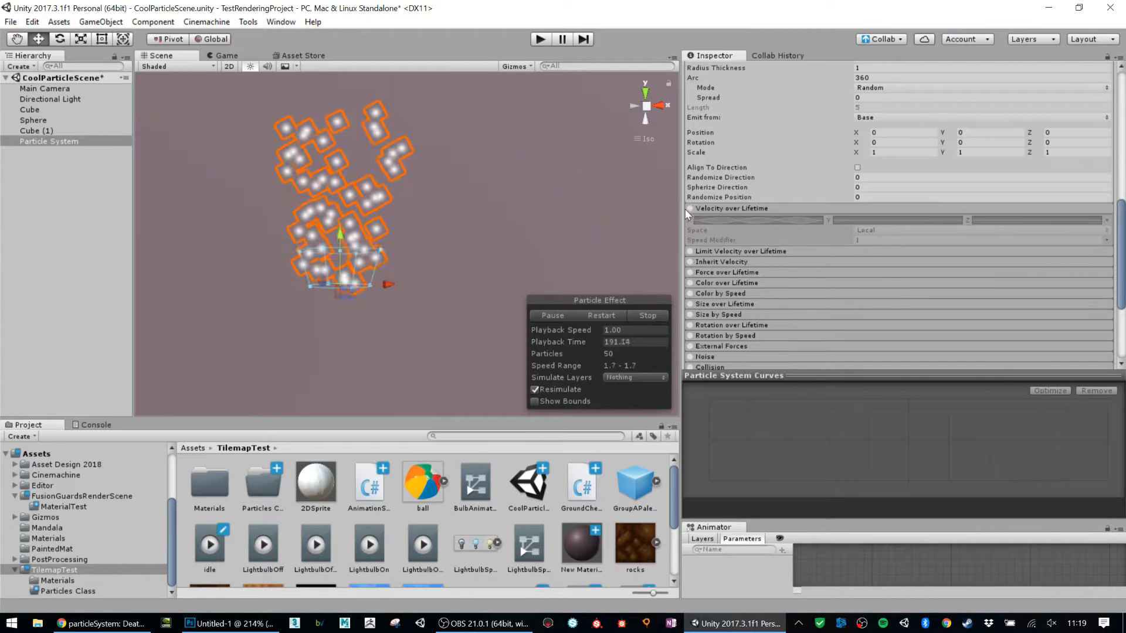
pyautogui.click(690, 282)
pyautogui.click(722, 283)
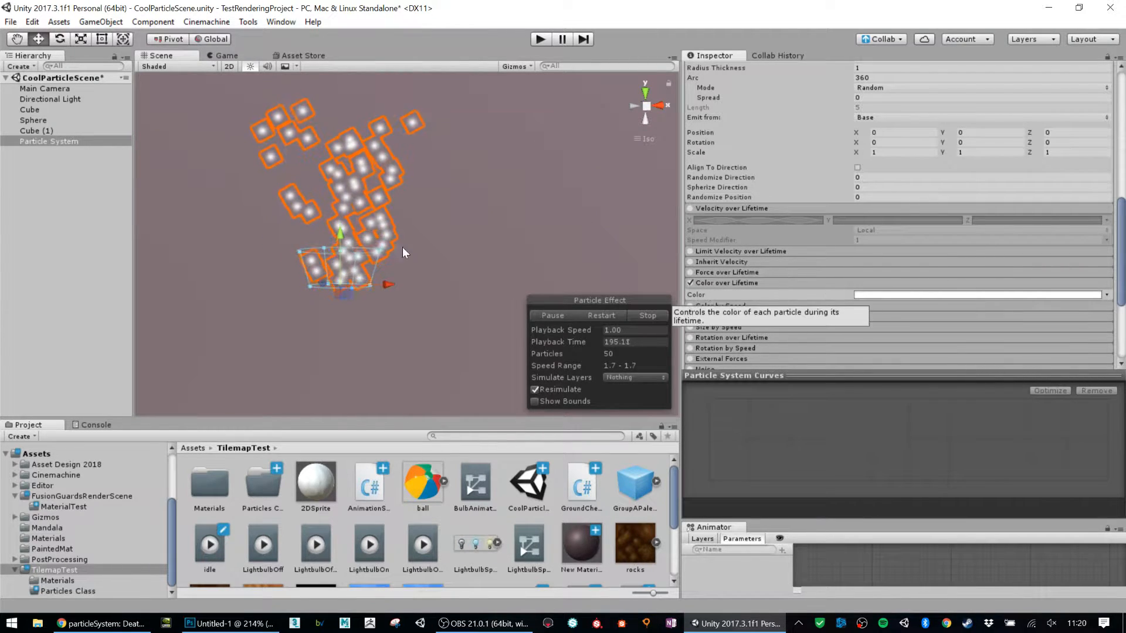
# - Set the start colour of the Color over Lifetime gradient to red, FF0000
pyautogui.click(918, 295)
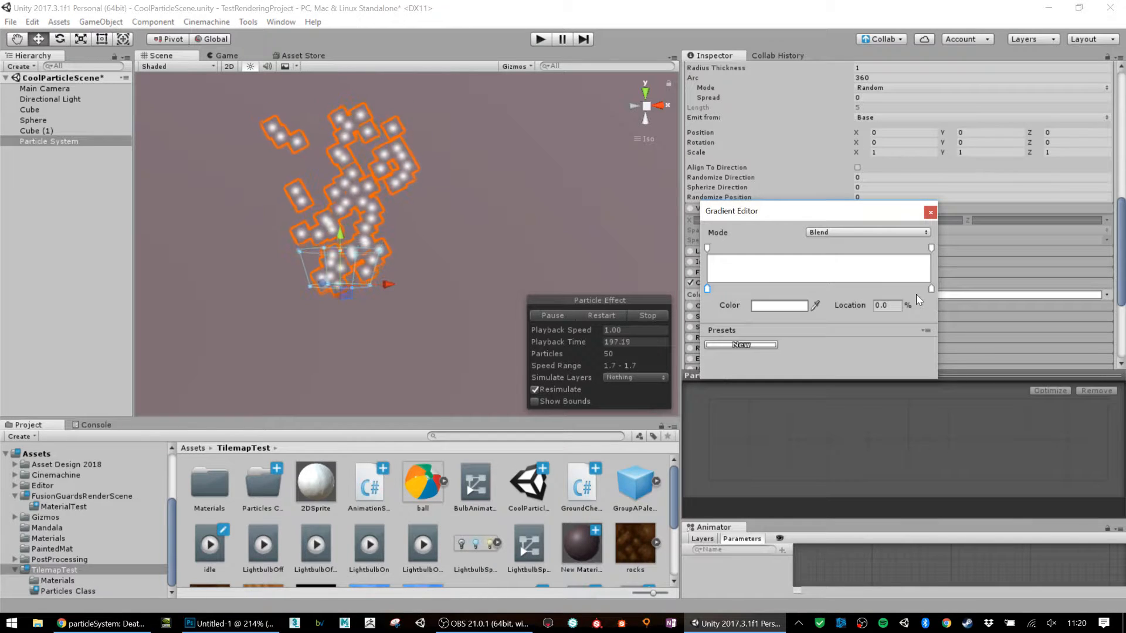
pyautogui.click(929, 212)
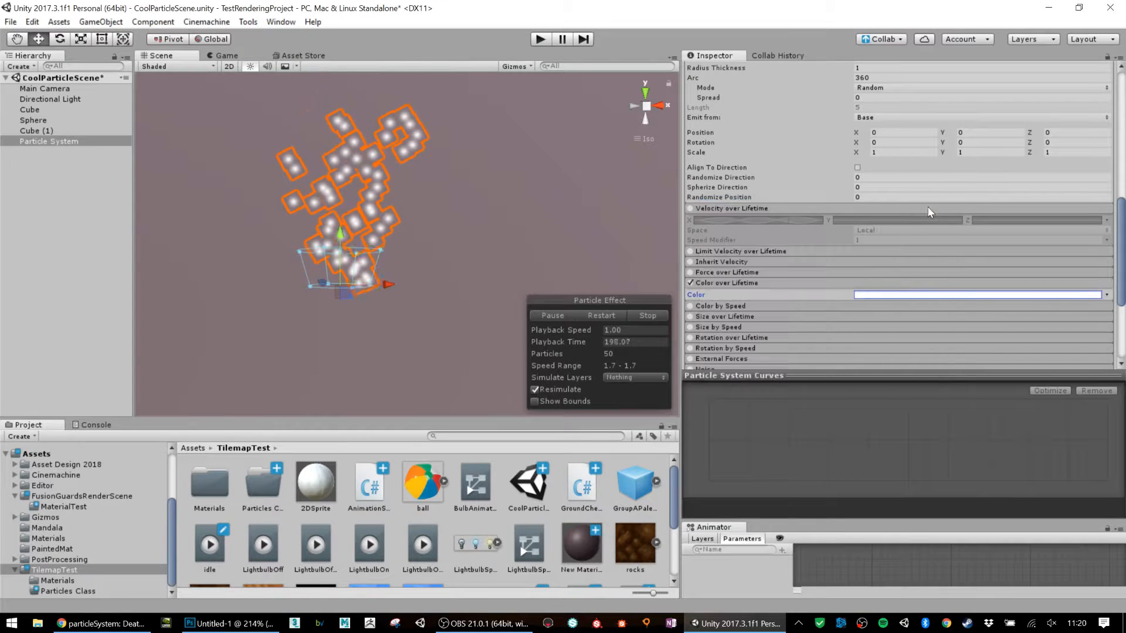
pyautogui.click(1107, 295)
pyautogui.click(902, 296)
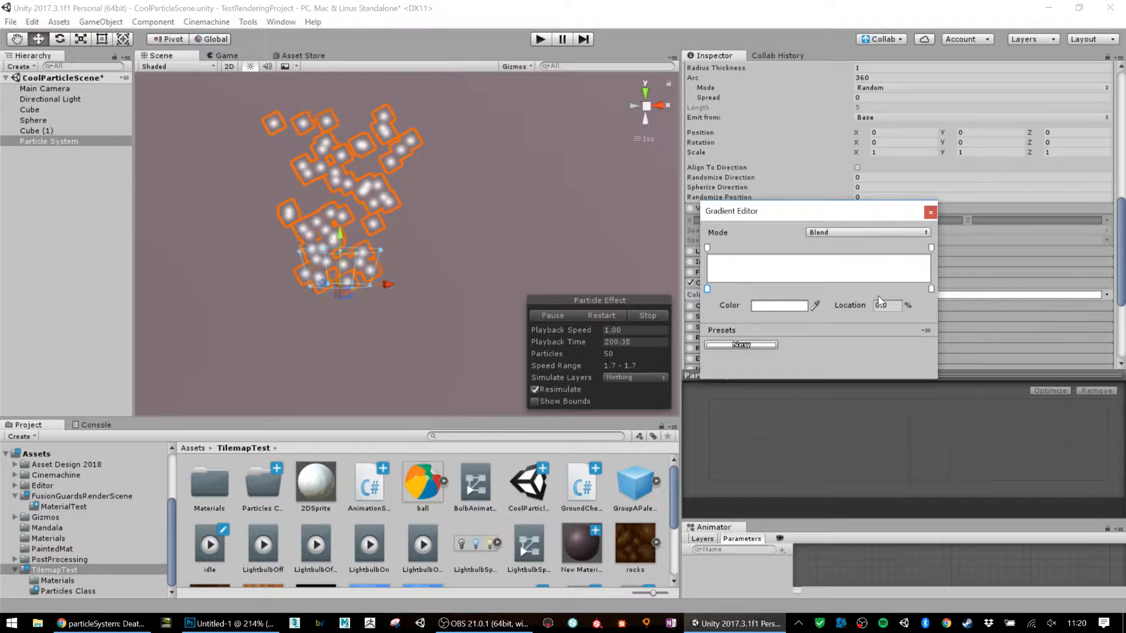
pyautogui.click(707, 289)
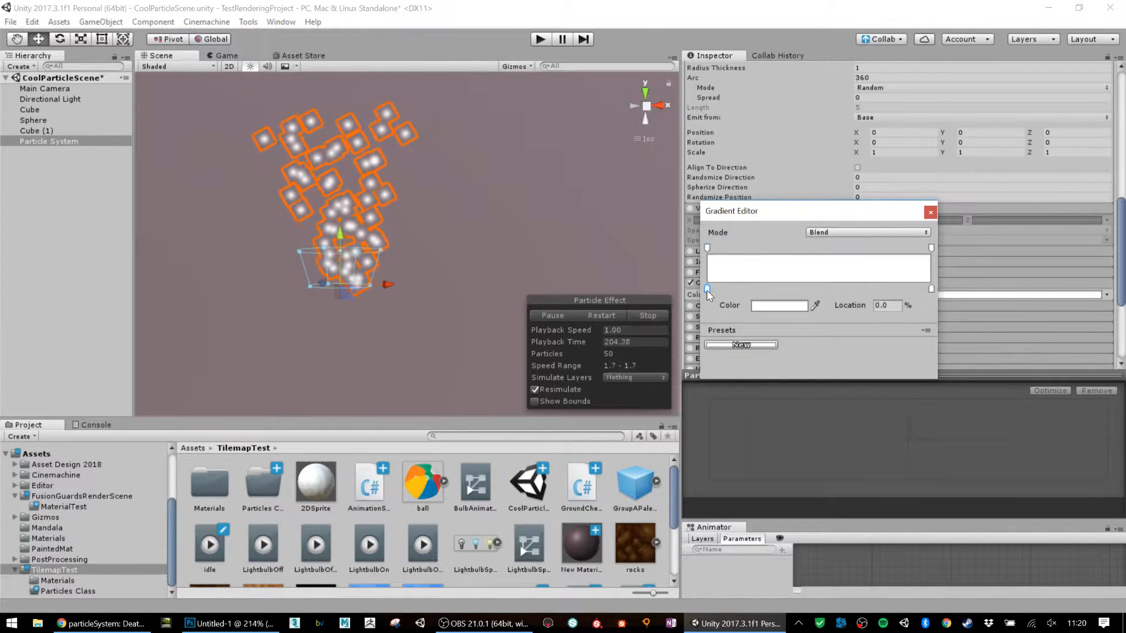
pyautogui.click(776, 306)
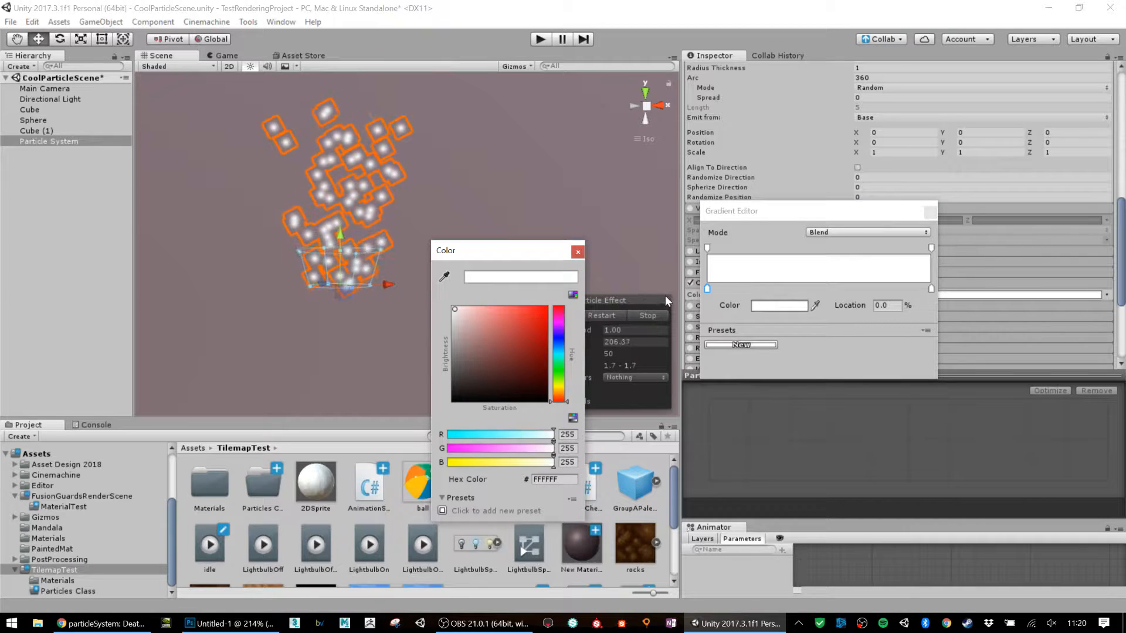
pyautogui.moveTo(498, 338); pyautogui.dragTo(574, 277)
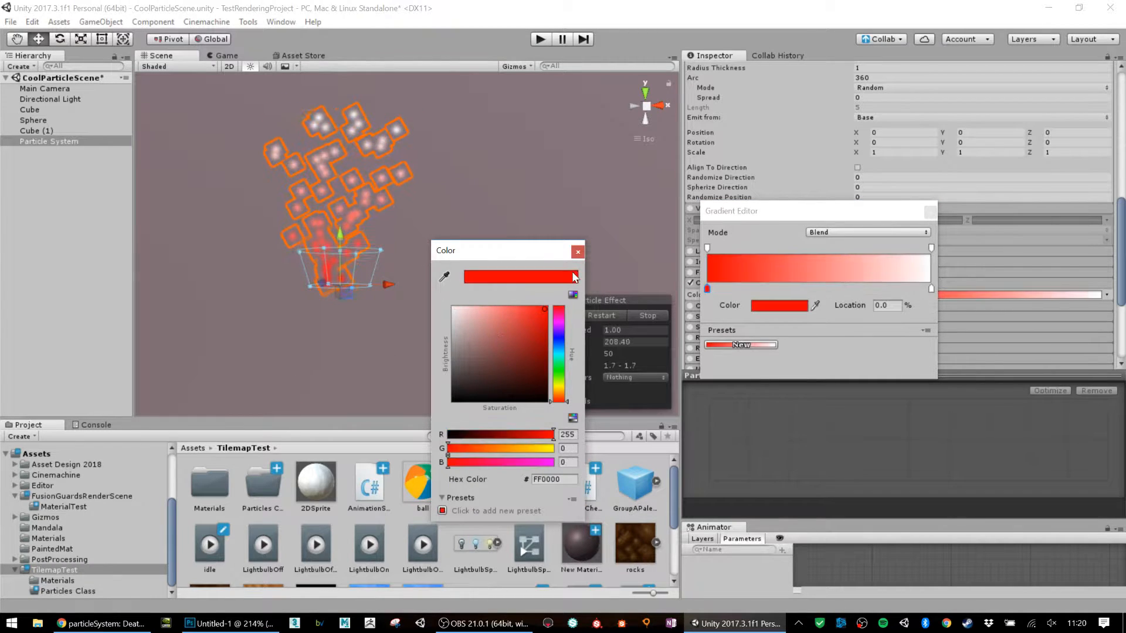
pyautogui.click(578, 253)
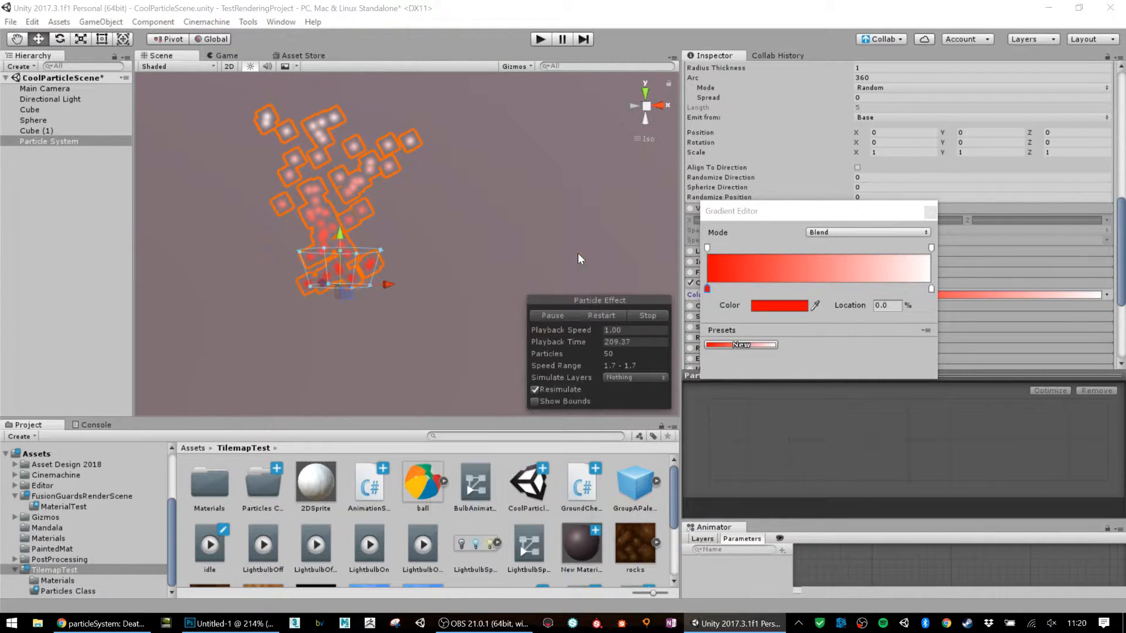
# - Set the end colour of the Color over Lifetime gradient, at location 100%, to bright cyan-blue
pyautogui.click(932, 289)
pyautogui.click(783, 306)
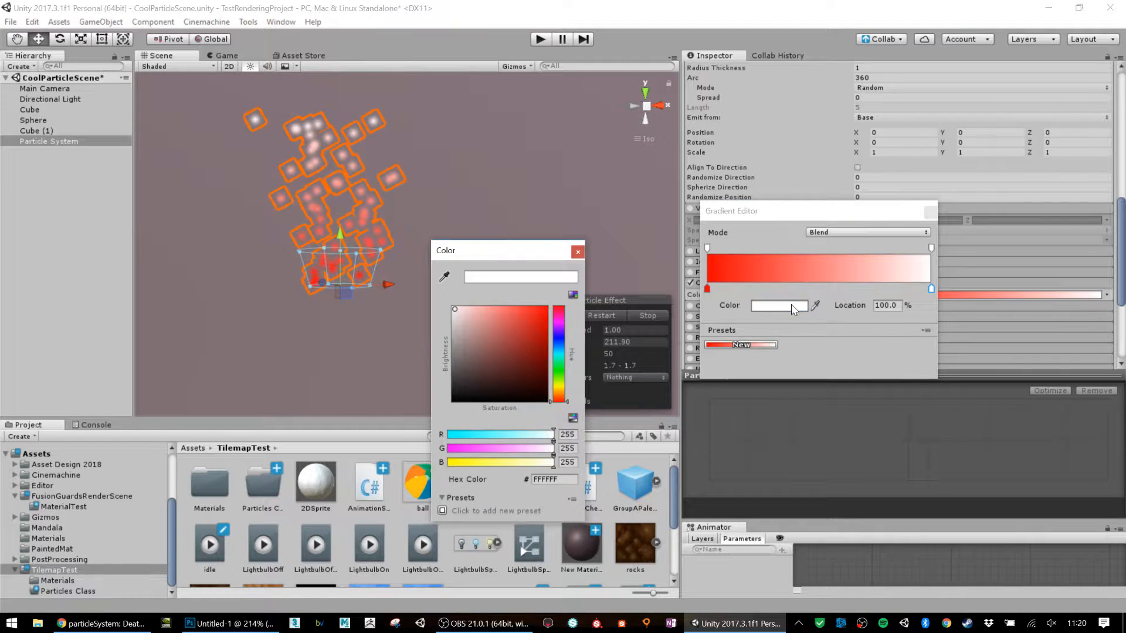
pyautogui.click(559, 354)
pyautogui.moveTo(502, 340)
pyautogui.mouseDown()
pyautogui.moveTo(524, 290)
pyautogui.moveTo(563, 263)
pyautogui.mouseUp()
pyautogui.click(577, 252)
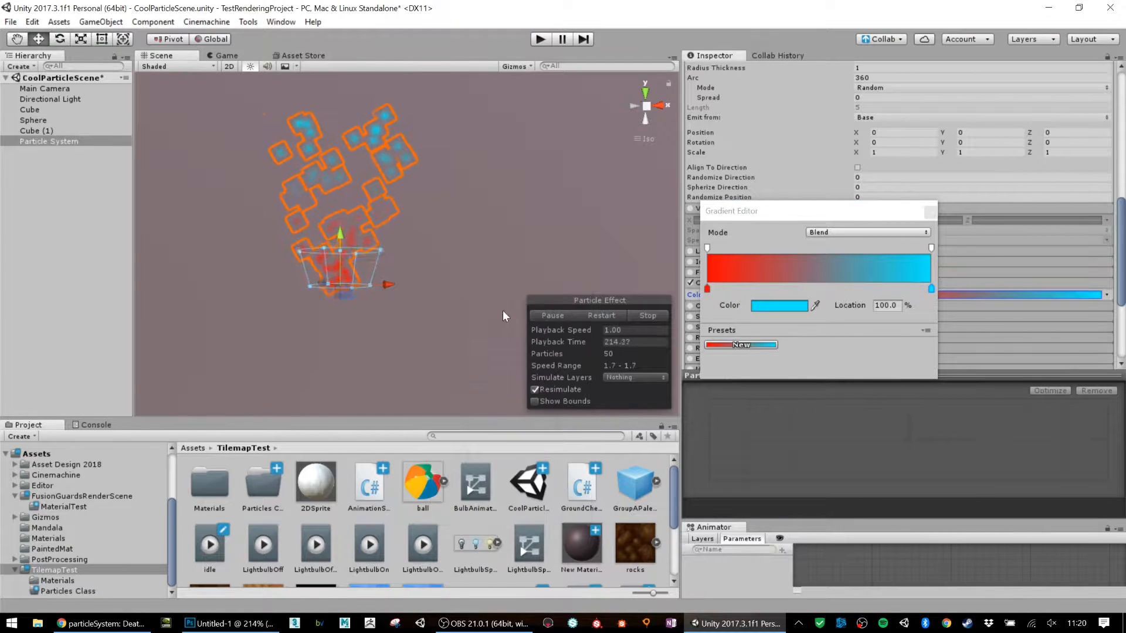
# - Add a colour key at about 48.2% in the Color over Lifetime gradient and set it to green, 00FF21
pyautogui.click(816, 289)
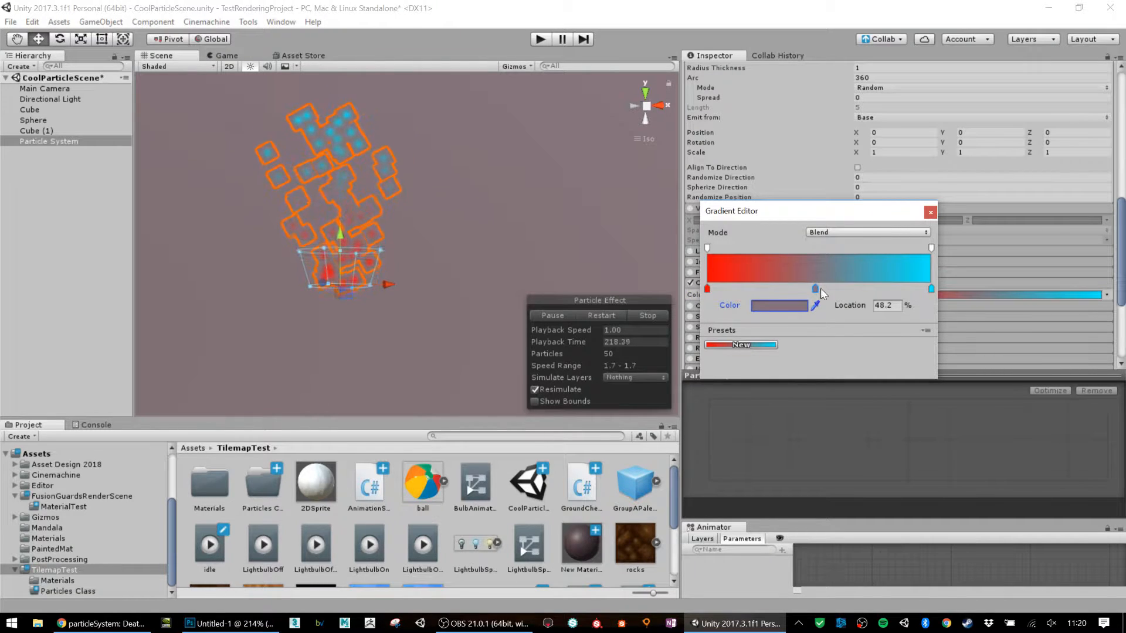
pyautogui.click(791, 307)
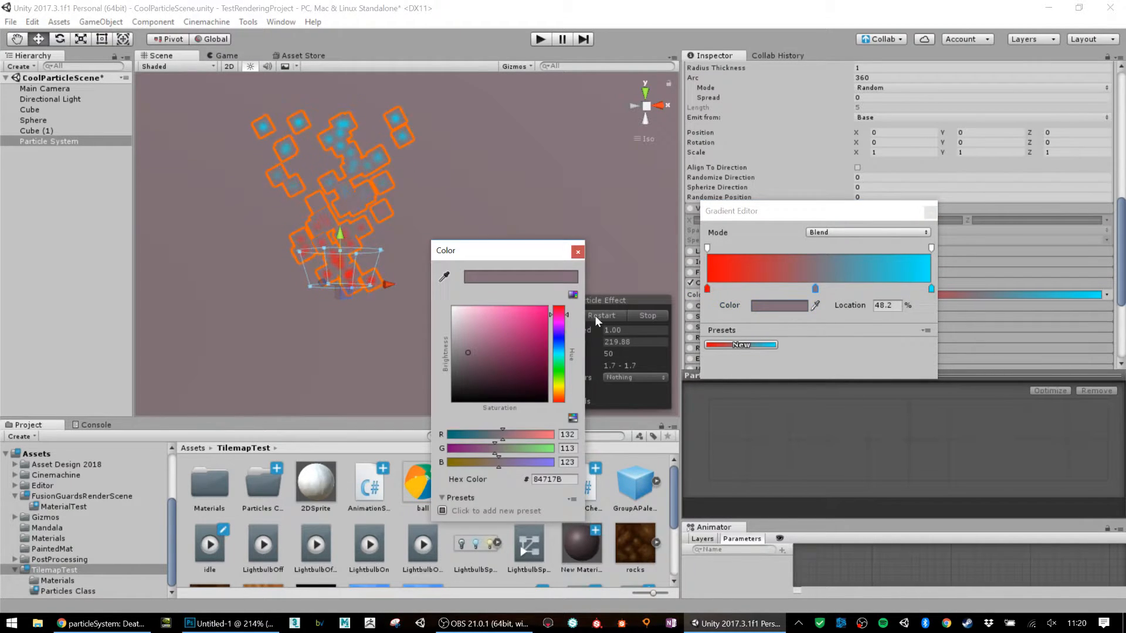
pyautogui.click(560, 367)
pyautogui.moveTo(533, 357)
pyautogui.mouseDown()
pyautogui.moveTo(539, 294)
pyautogui.moveTo(551, 290)
pyautogui.mouseUp()
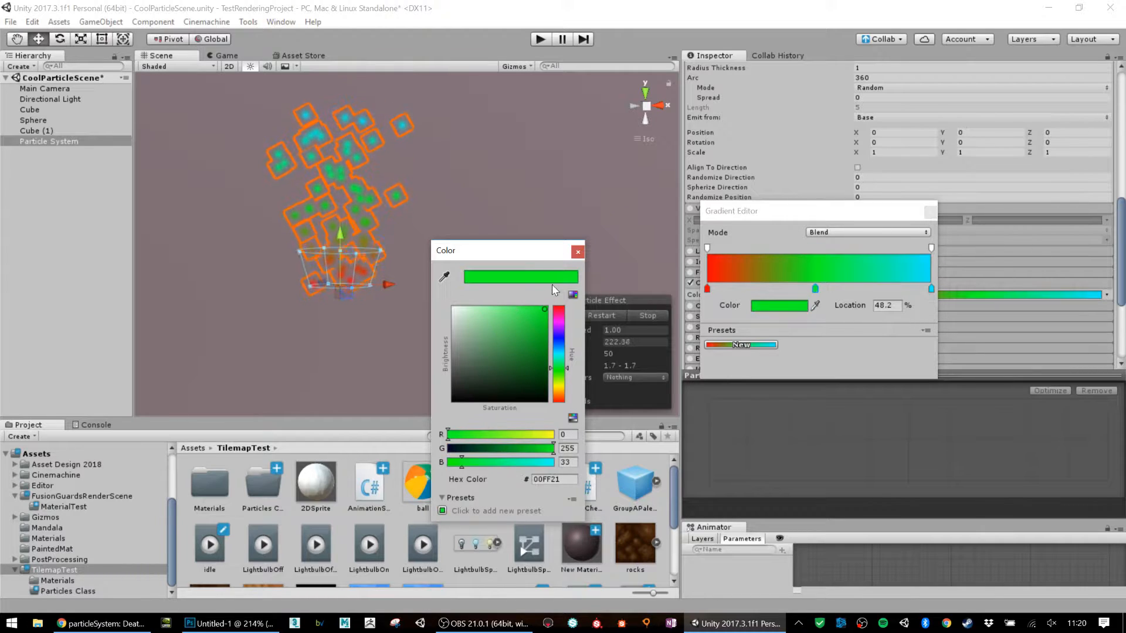
pyautogui.click(578, 253)
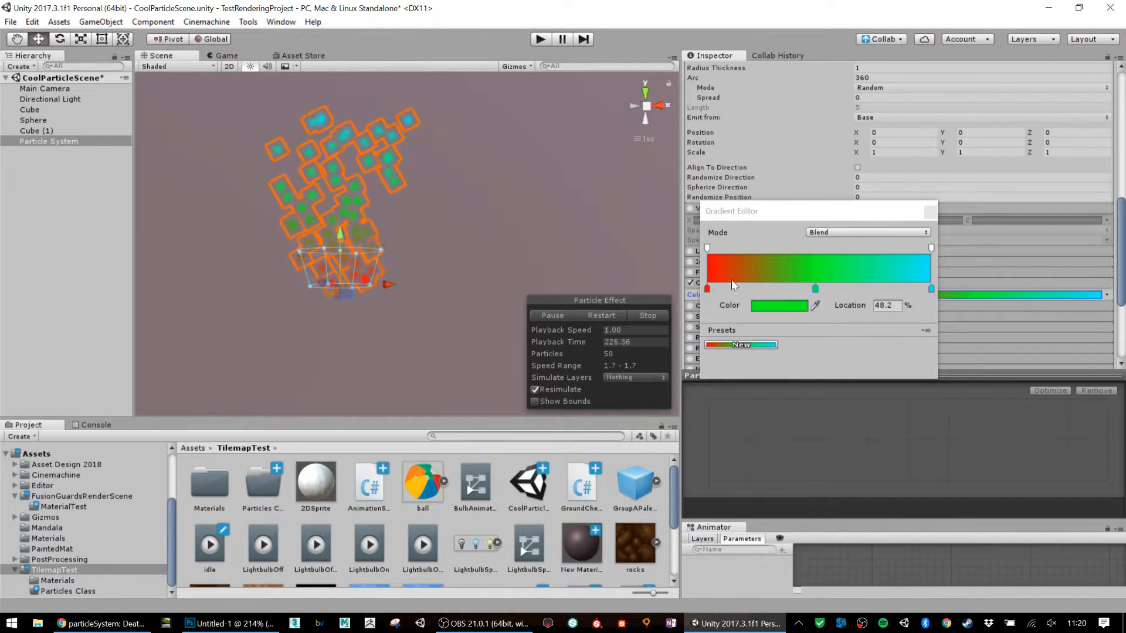
# - Set the gradient's start alpha to 0 and add an alpha key of 255 at about 24.7%
pyautogui.click(707, 248)
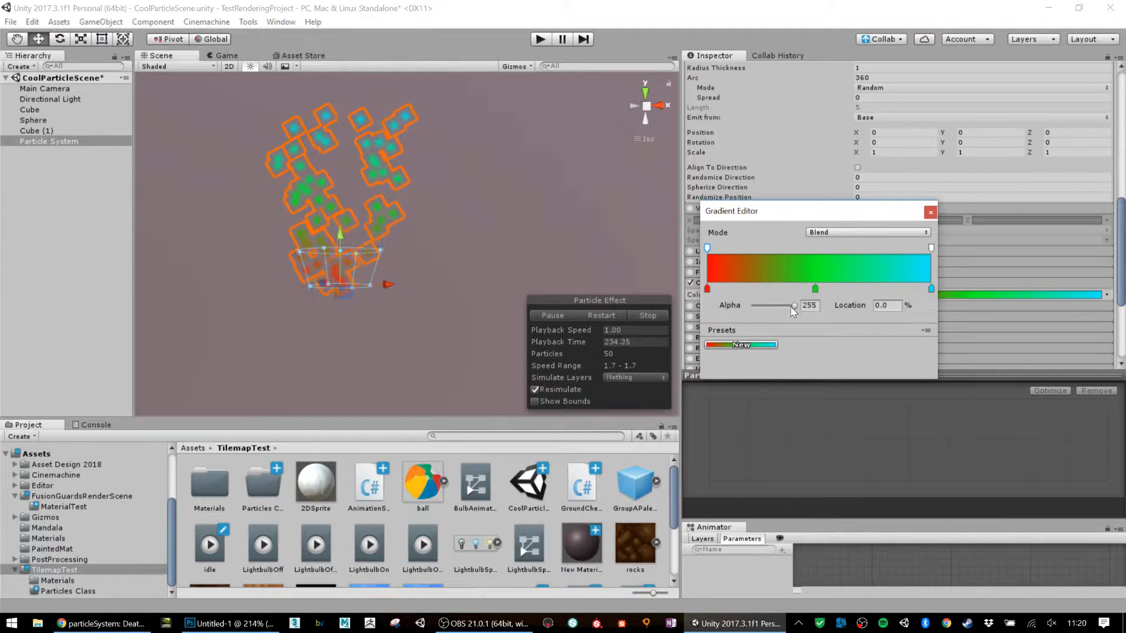
pyautogui.moveTo(794, 306); pyautogui.dragTo(674, 303)
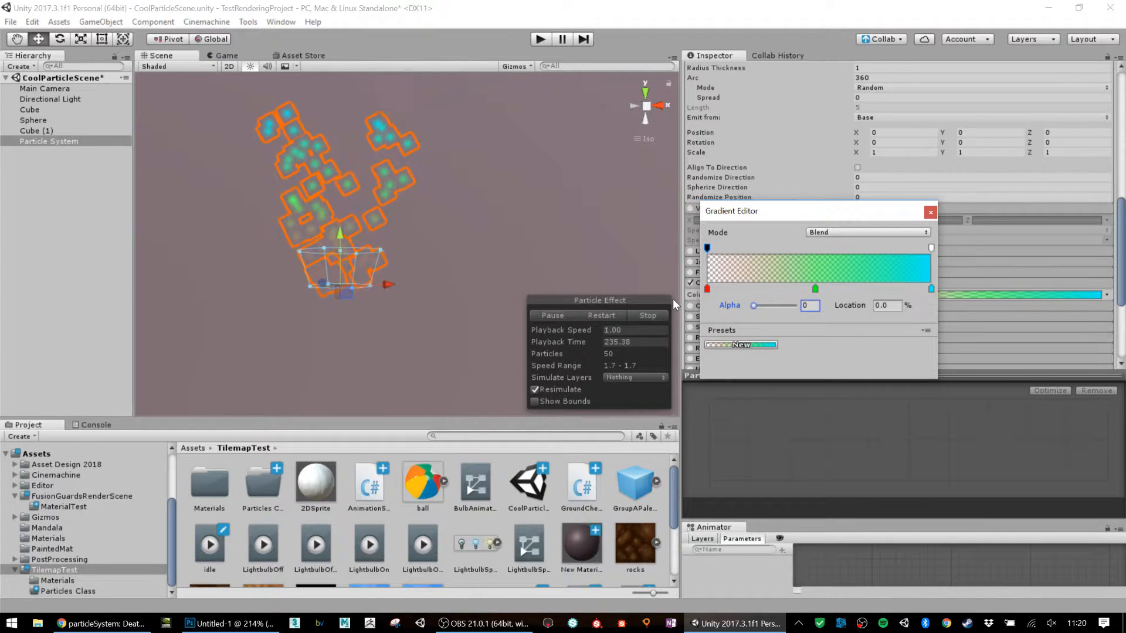
pyautogui.click(763, 249)
pyautogui.moveTo(765, 303); pyautogui.dragTo(829, 304)
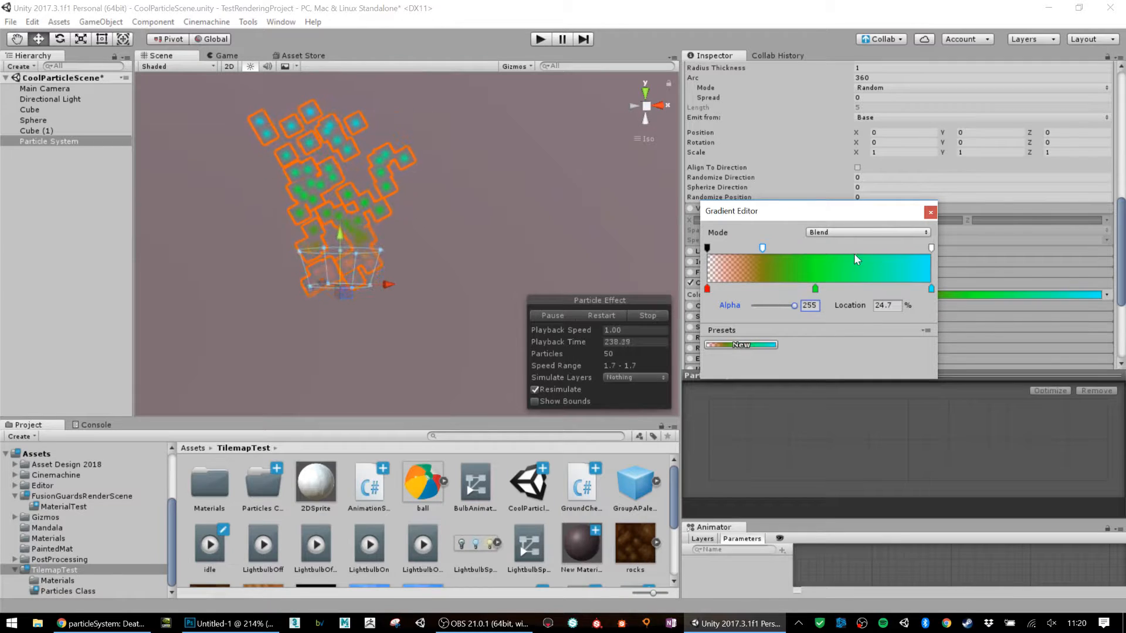
# - Add an alpha key of 255 at about 71.8%, make the gradient's end fully transparent, and close the Gradient Editor
pyautogui.click(867, 248)
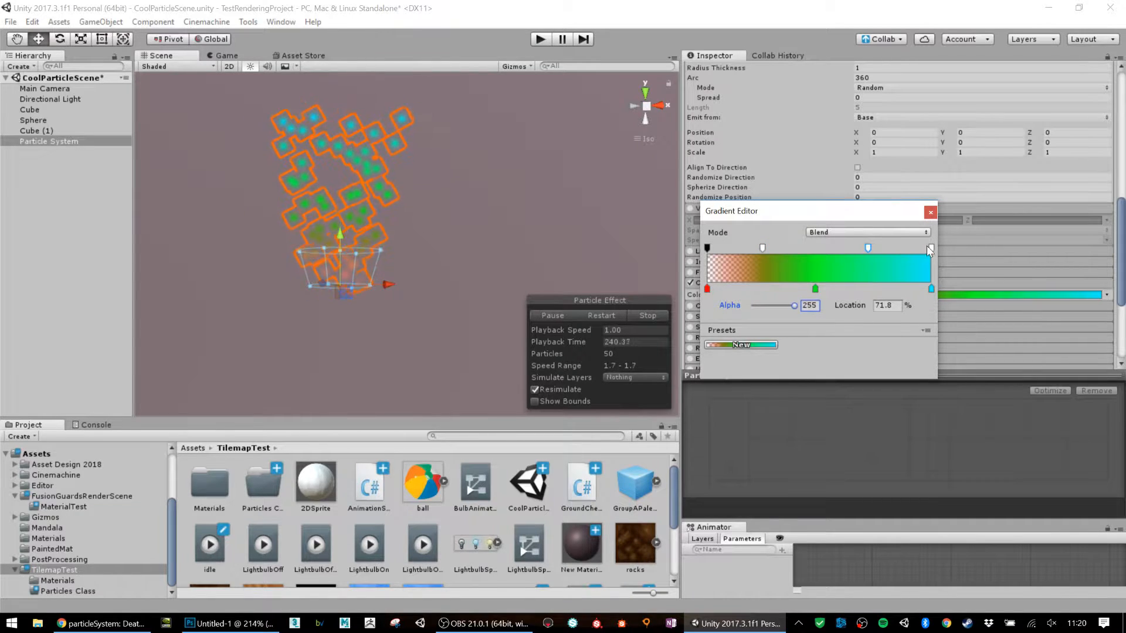
pyautogui.moveTo(793, 308); pyautogui.dragTo(733, 303)
pyautogui.scroll(2, 371, 168)
pyautogui.click(383, 250)
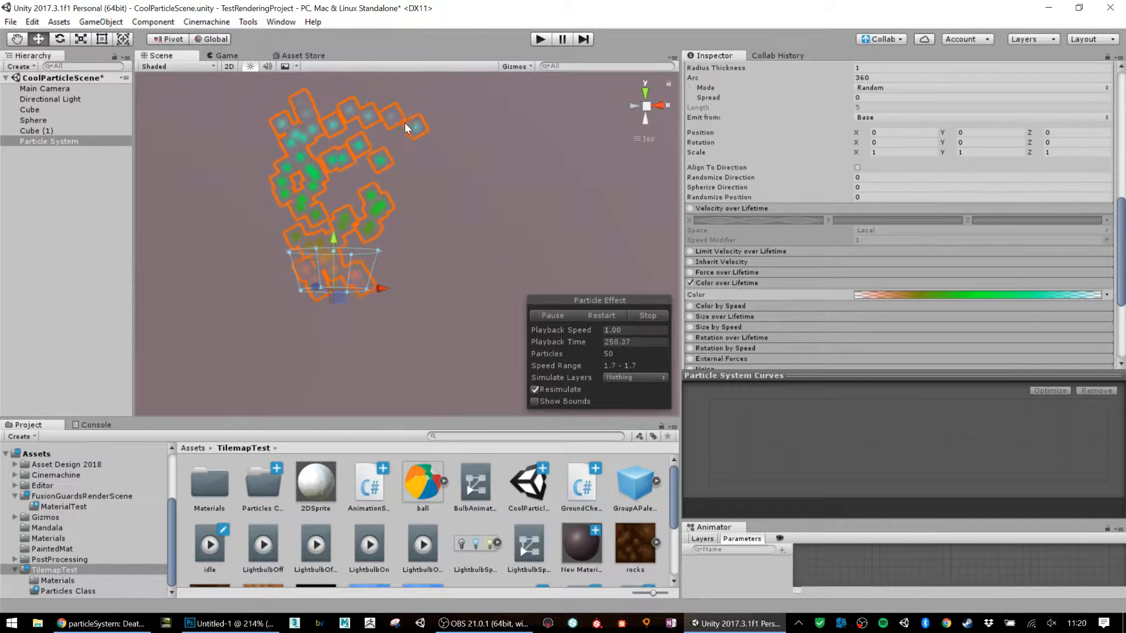
# - Check the coloured, fading particles in the Game view and return to the Scene view
pyautogui.click(223, 54)
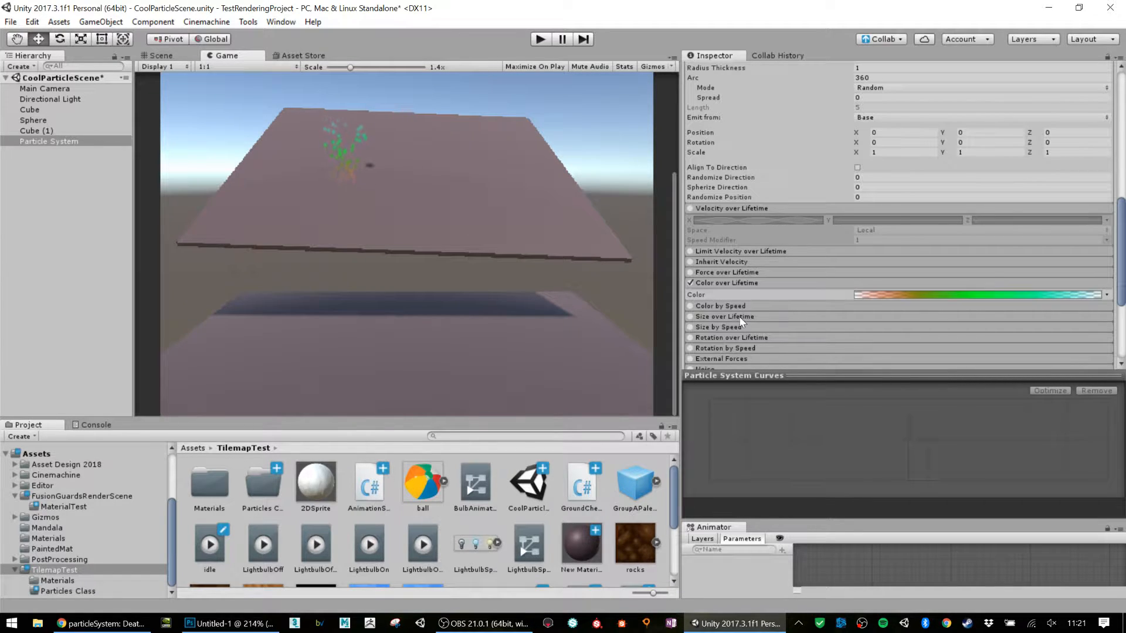
pyautogui.click(689, 284)
pyautogui.click(176, 55)
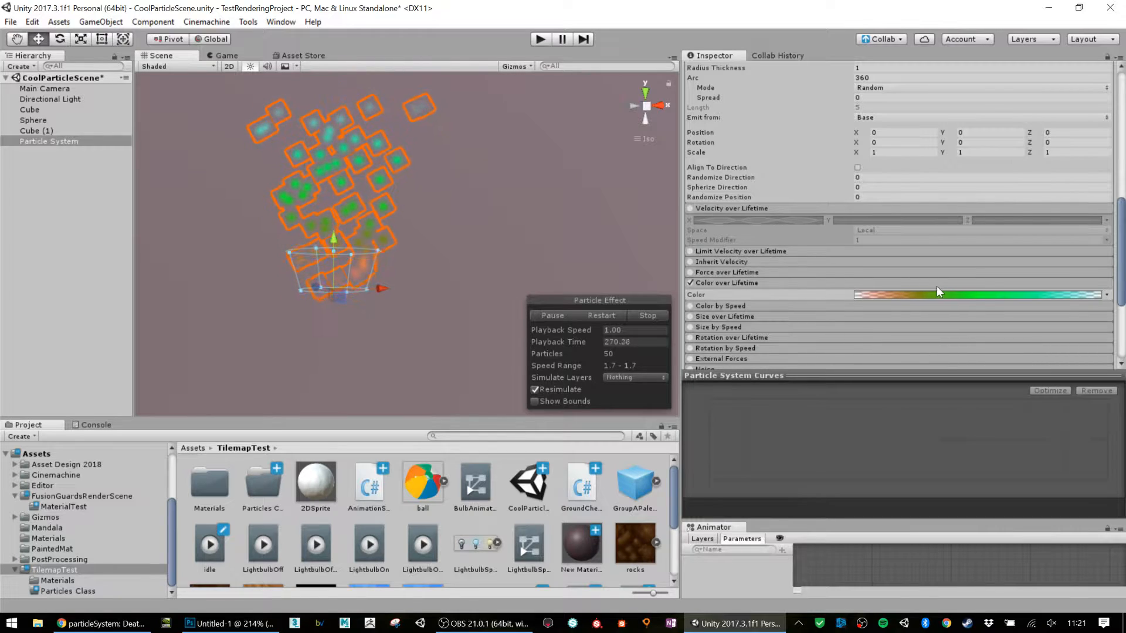
# - Switch Color over Lifetime to Random Between Two Gradients and set the second gradient's start colour to bright blue
pyautogui.click(1106, 295)
pyautogui.click(1074, 321)
pyautogui.click(973, 304)
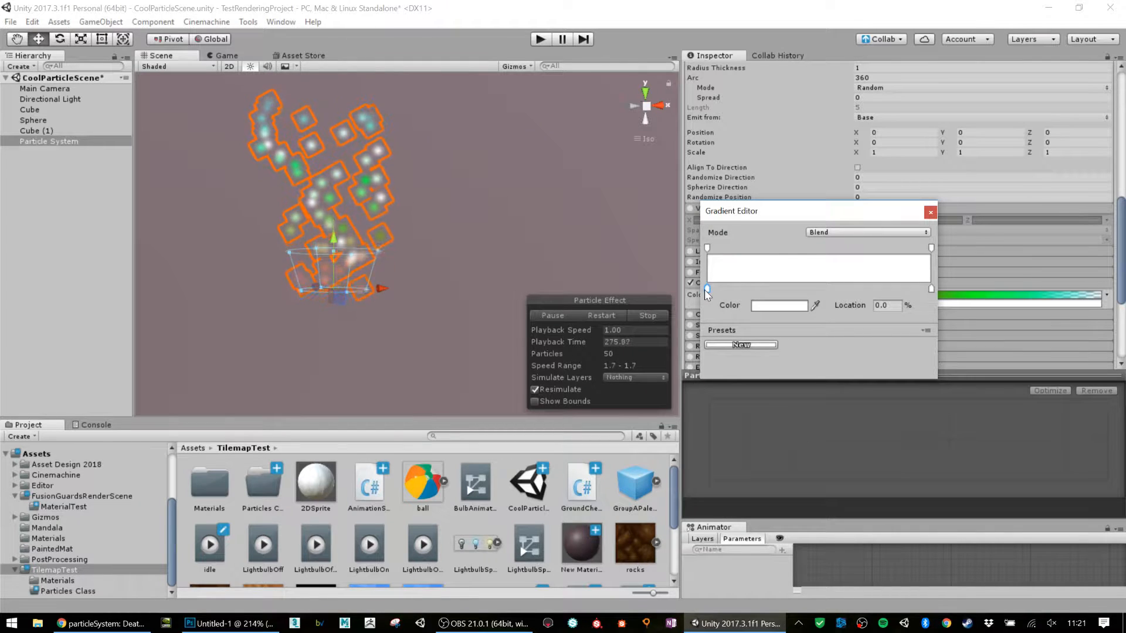
pyautogui.click(792, 305)
pyautogui.click(558, 341)
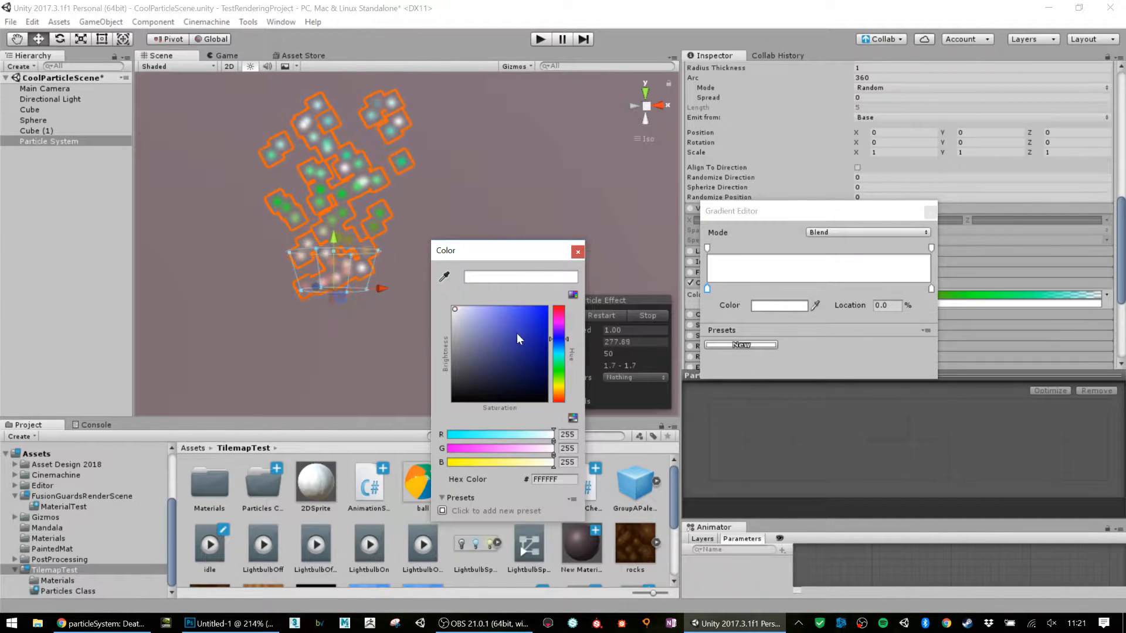
pyautogui.moveTo(518, 334); pyautogui.dragTo(544, 306)
pyautogui.click(578, 253)
# - Set the second gradient's end colour, at location 100%, to pale yellow, F7FFE5
pyautogui.click(931, 288)
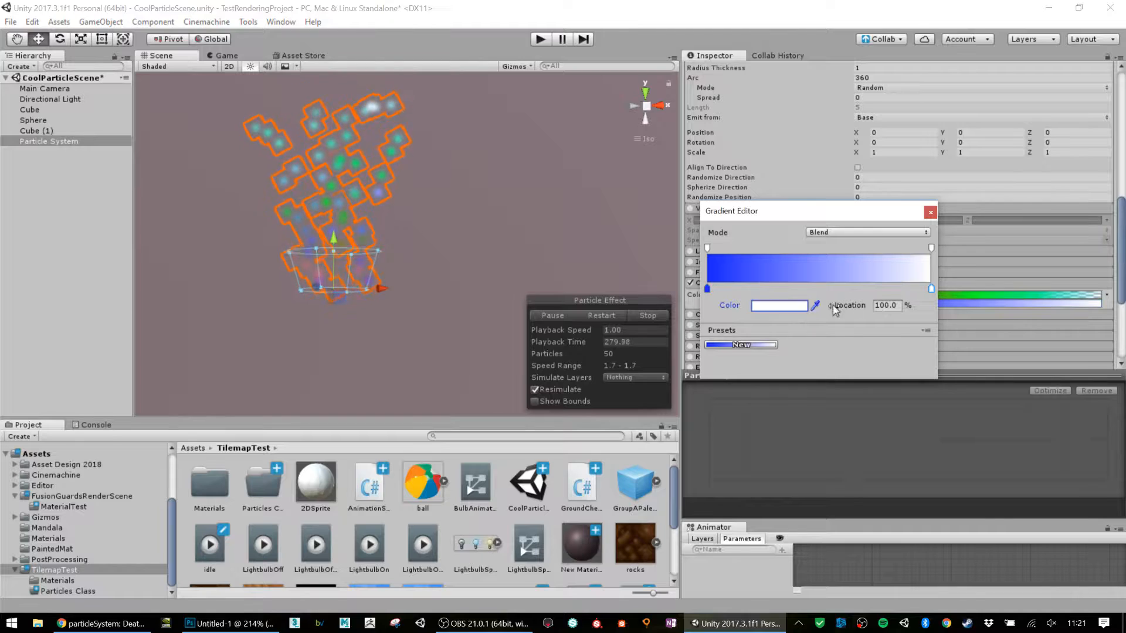
pyautogui.click(775, 306)
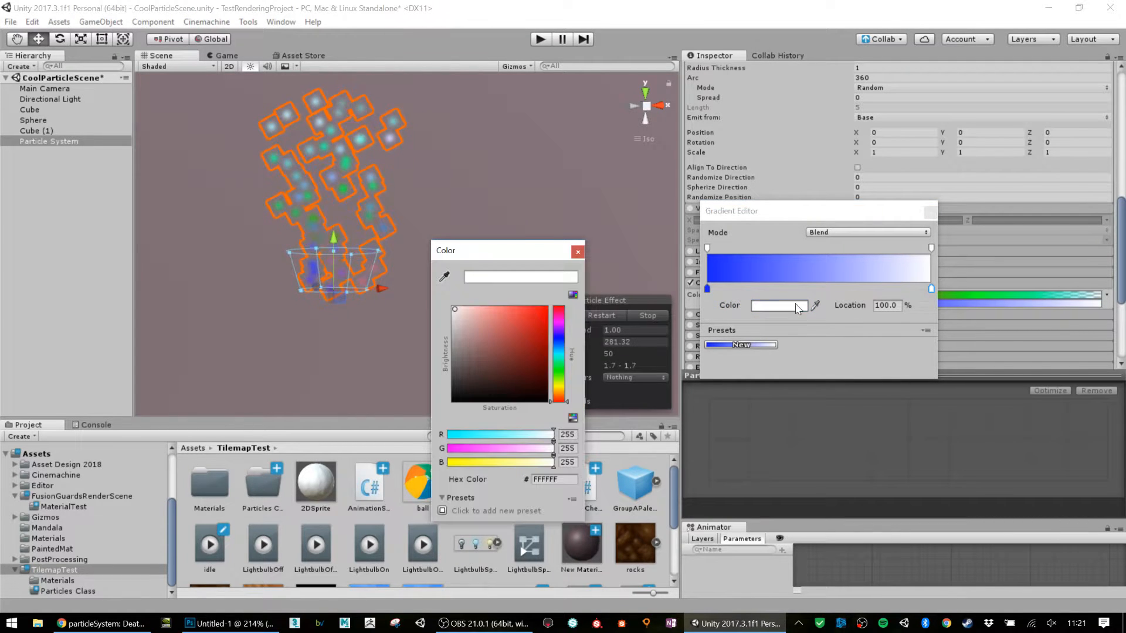
pyautogui.click(559, 382)
pyautogui.click(501, 313)
pyautogui.click(462, 308)
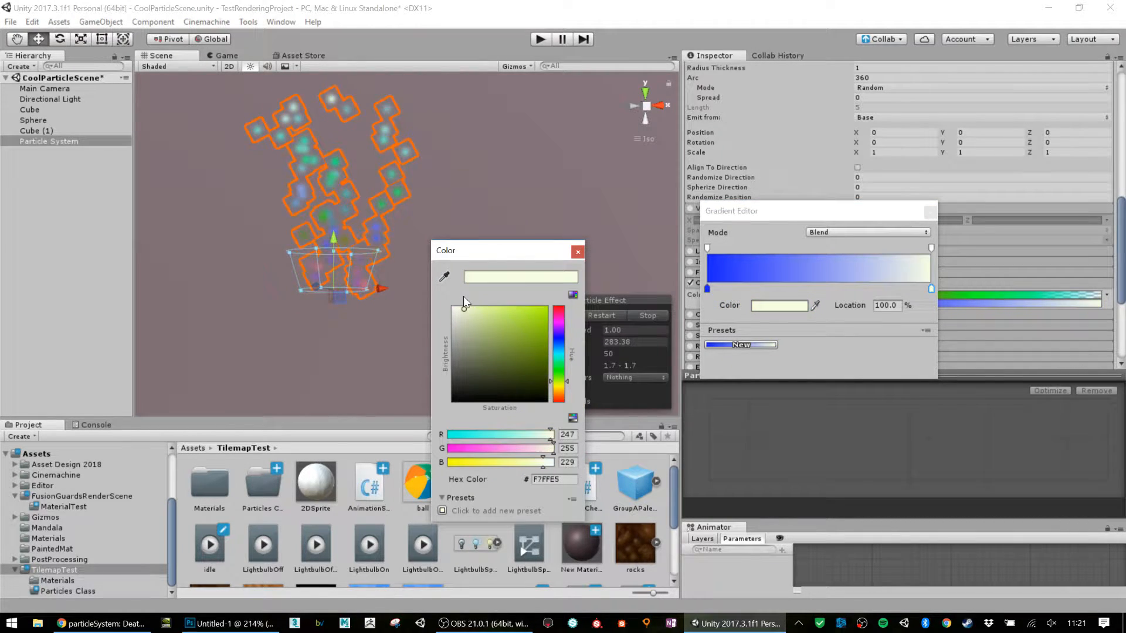
pyautogui.click(578, 252)
# - Set the second gradient's start alpha to 0 and add an alpha key of 255 at about 19.4%
pyautogui.click(708, 247)
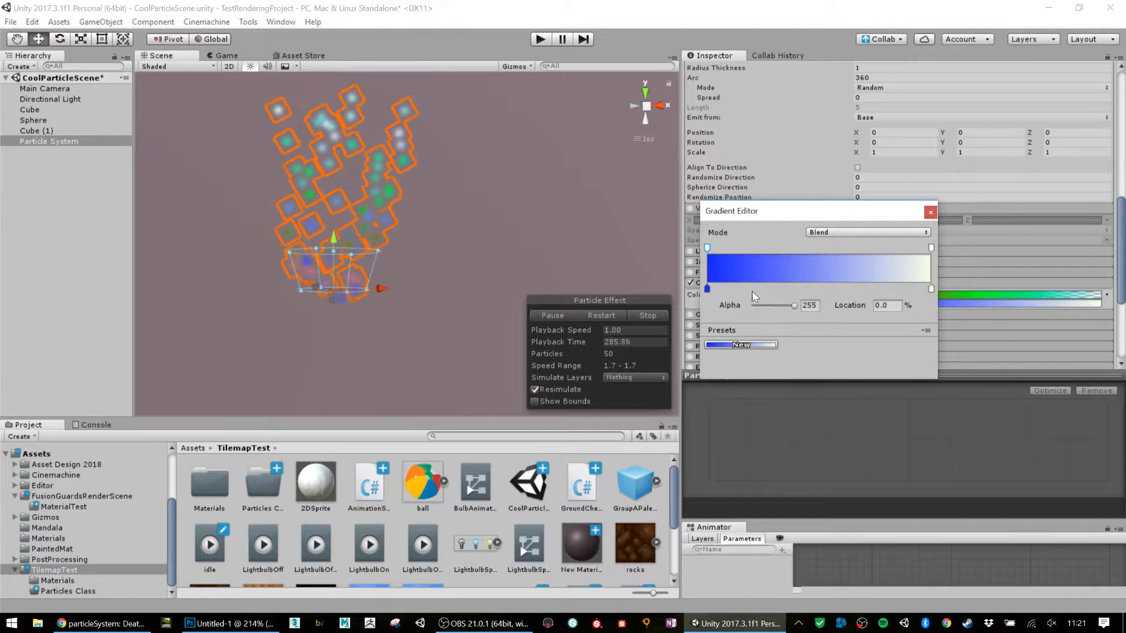
pyautogui.moveTo(795, 305); pyautogui.dragTo(658, 304)
pyautogui.click(750, 248)
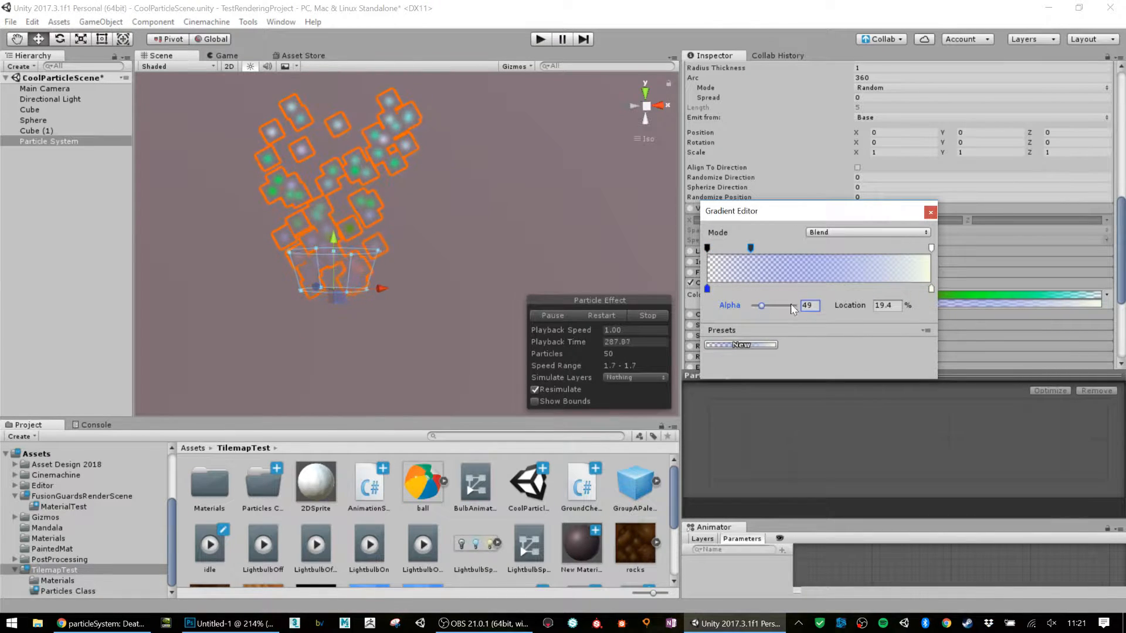
pyautogui.moveTo(791, 304); pyautogui.dragTo(795, 305)
# - Add an alpha key of 255 at about 78.8% to the second gradient, set its end alpha to 0, and close the editor
pyautogui.click(885, 249)
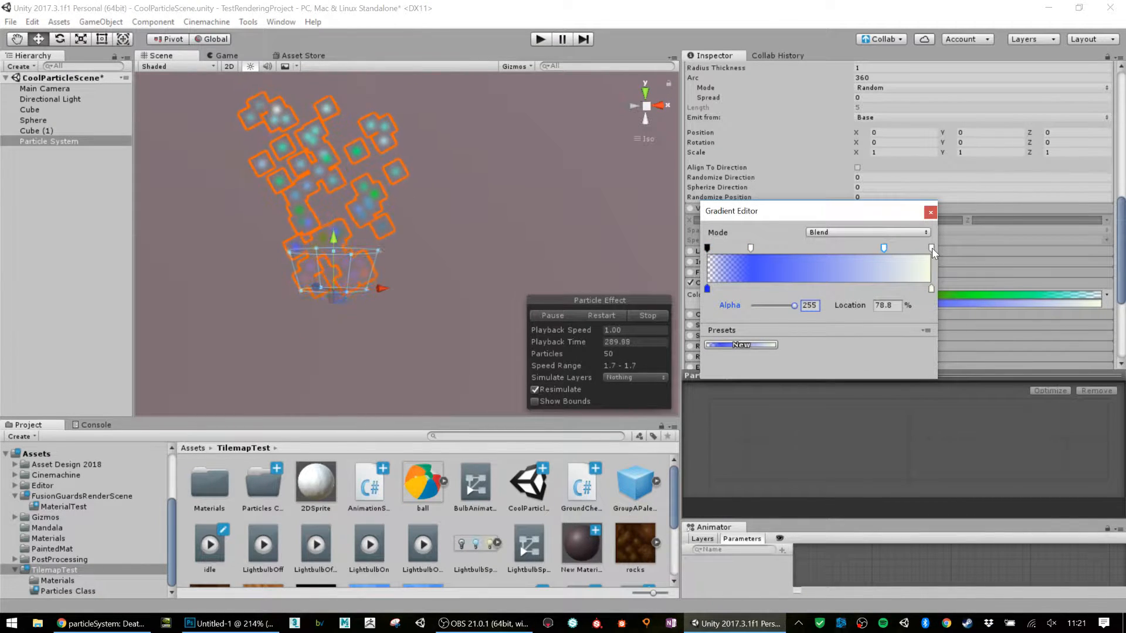
pyautogui.click(932, 248)
pyautogui.moveTo(607, 306); pyautogui.dragTo(604, 306)
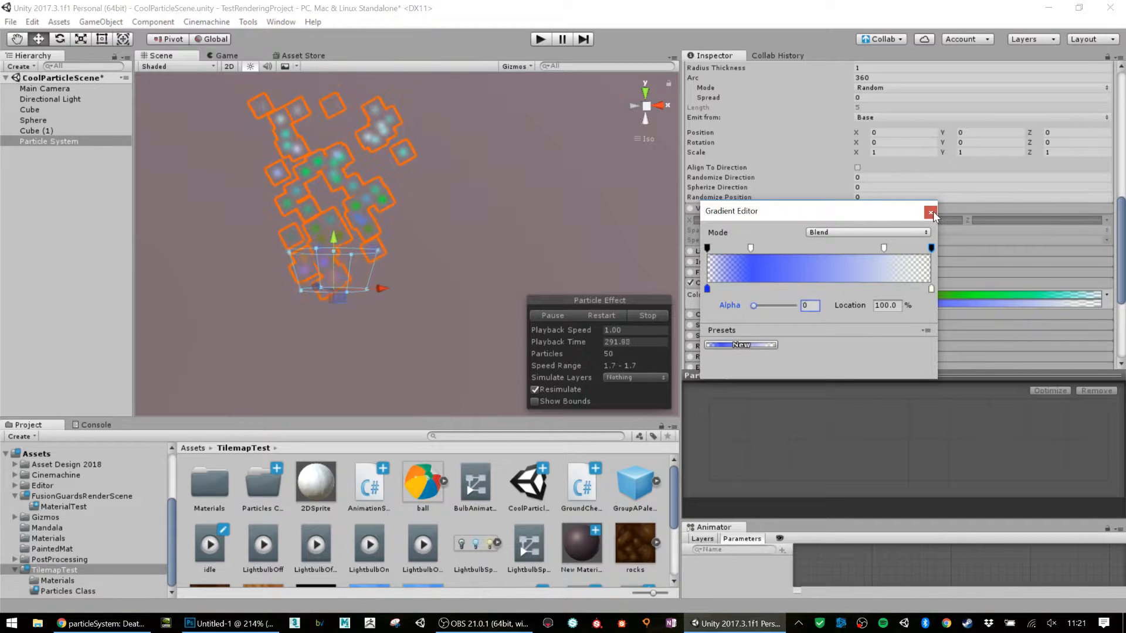
pyautogui.click(931, 212)
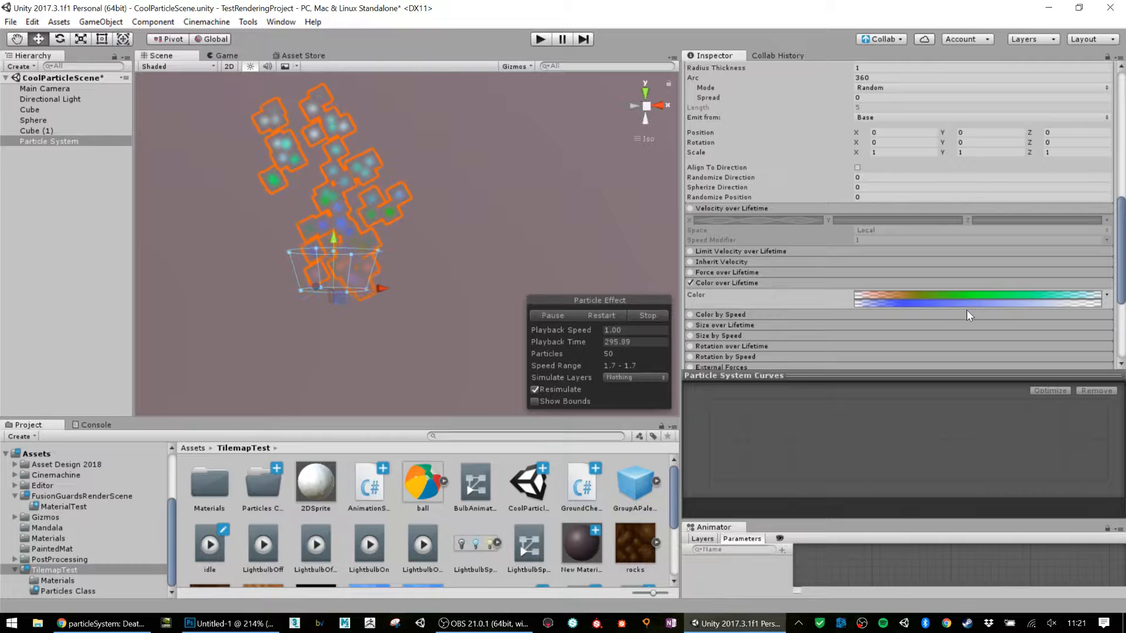
# - Switch the Color over Lifetime mode back to a single Gradient
pyautogui.click(1107, 298)
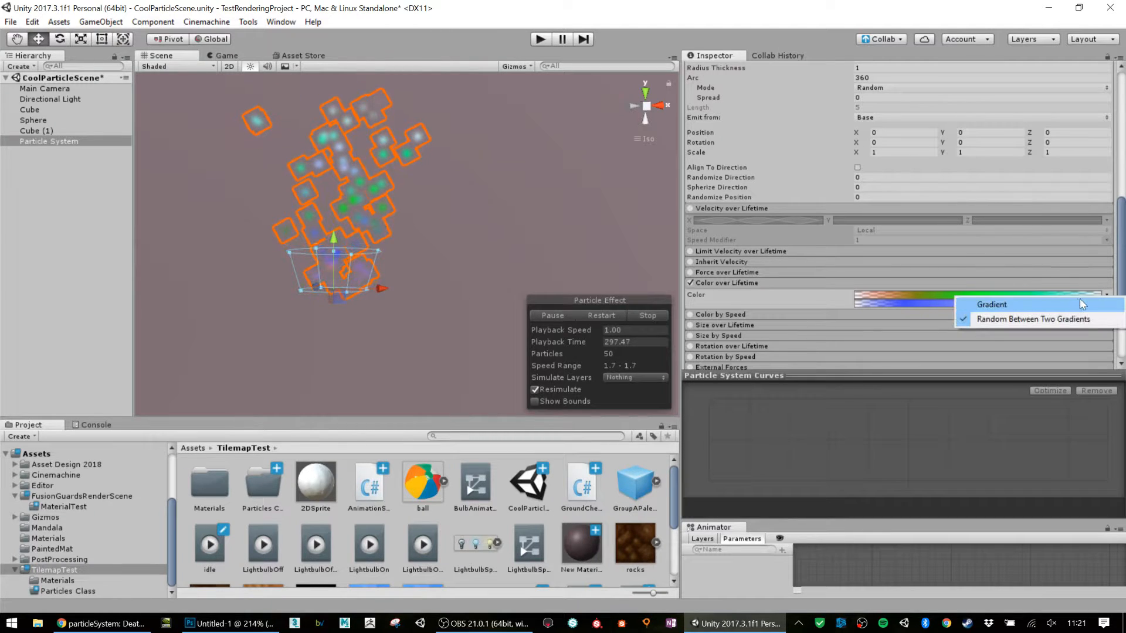
pyautogui.click(1078, 299)
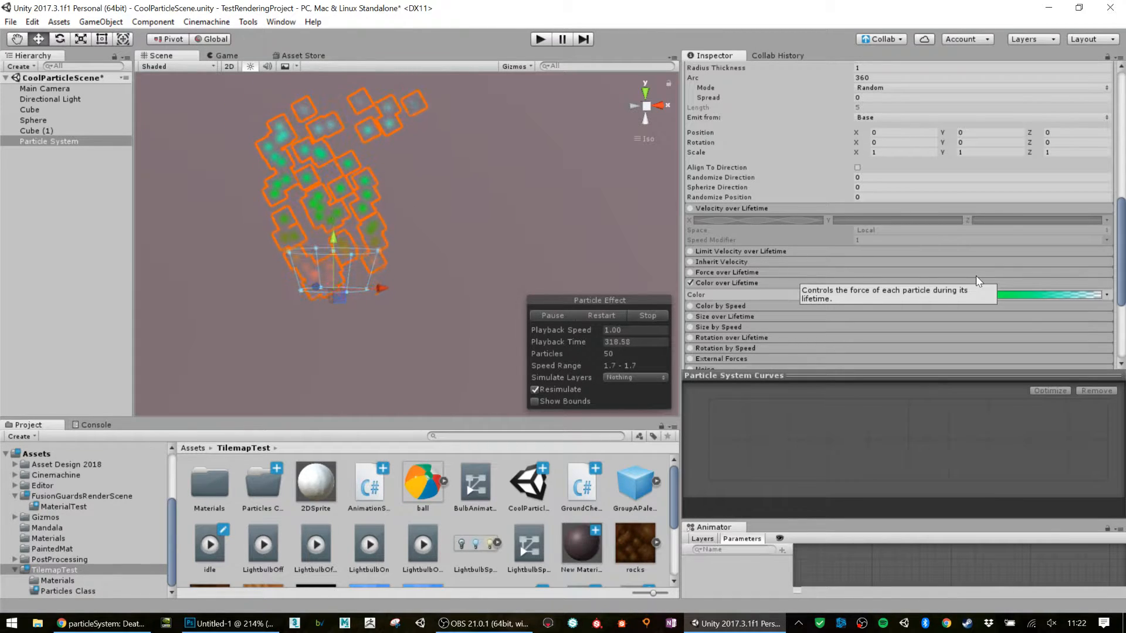
# - Enable Size over Lifetime, display its size curve, and disable the module again
pyautogui.scroll(-3, 977, 274)
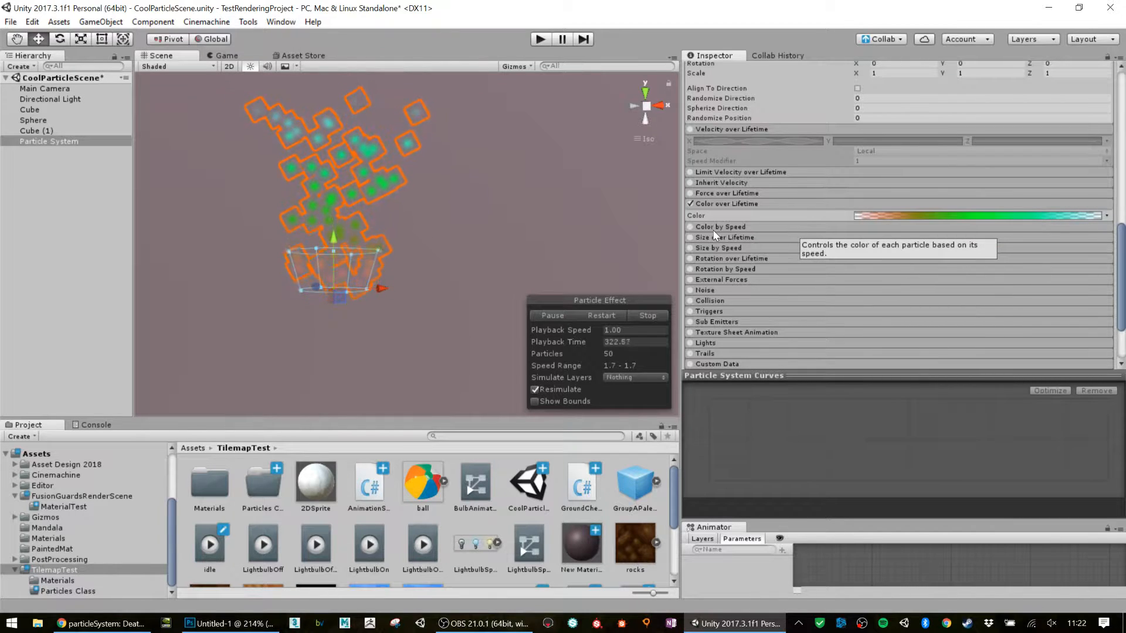
pyautogui.click(691, 238)
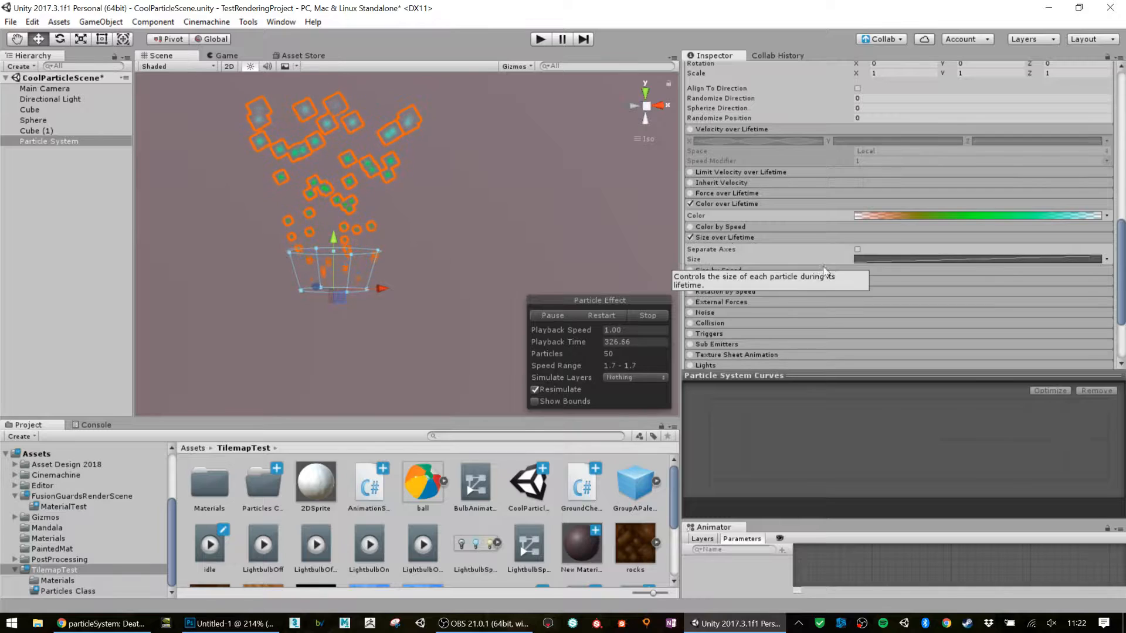
pyautogui.click(881, 260)
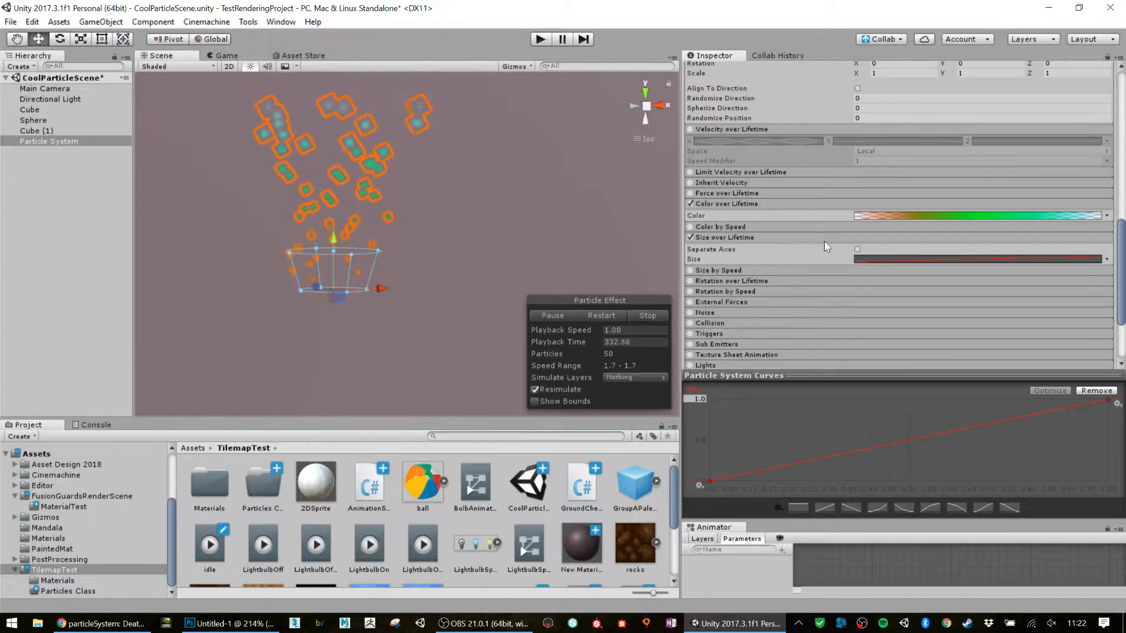
pyautogui.click(690, 238)
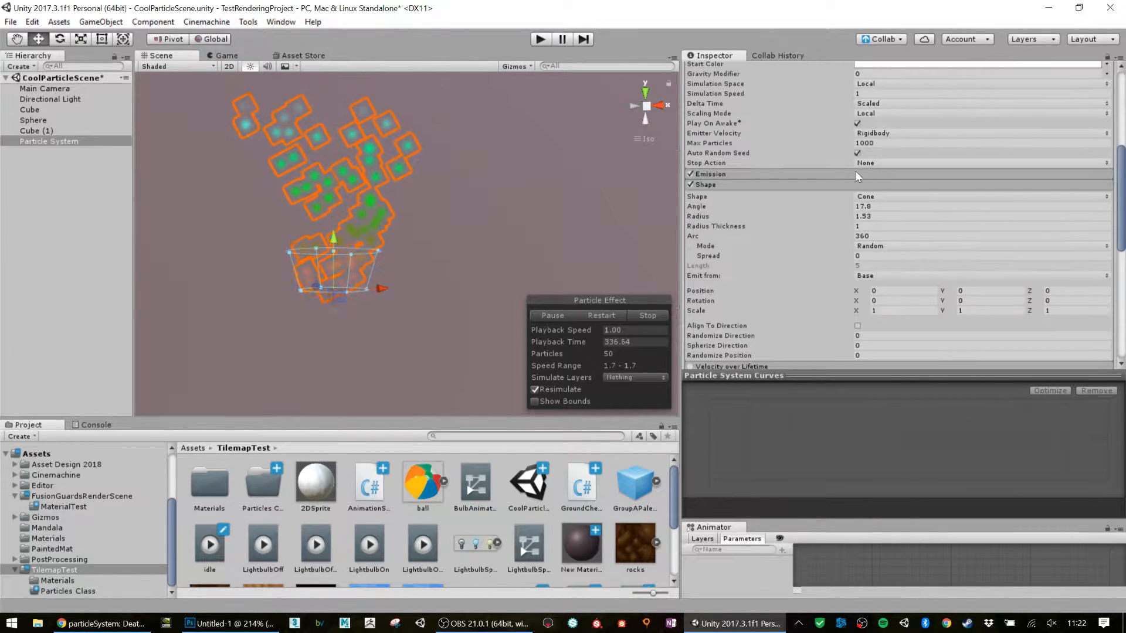
# - Enable Size over Lifetime and set the upper limit of its size curve to 4
pyautogui.scroll(10, 855, 171)
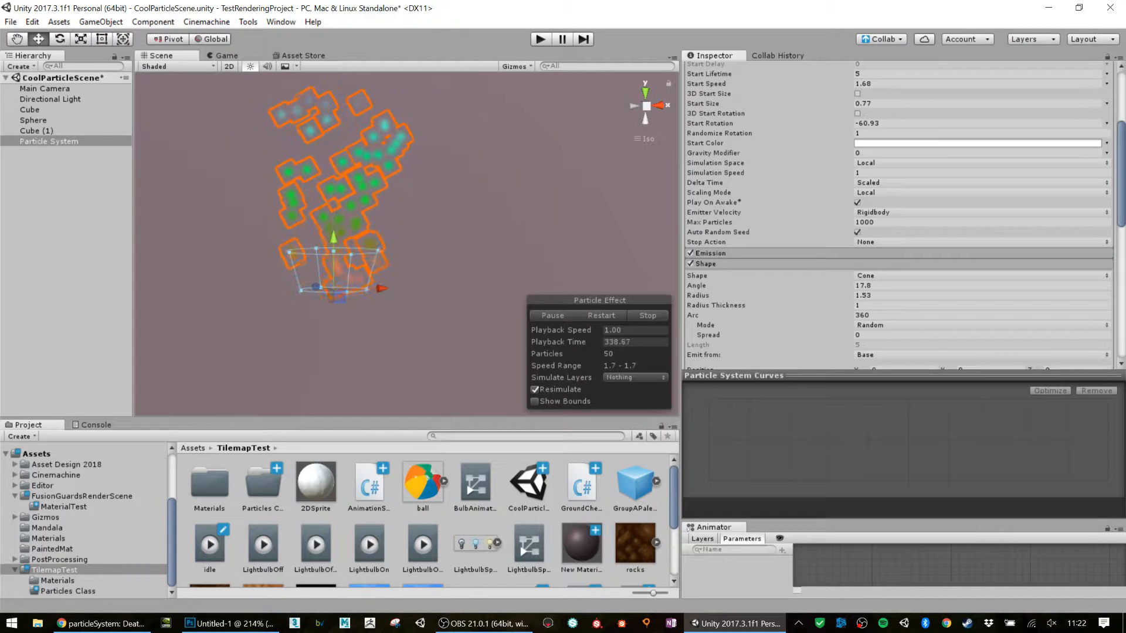
pyautogui.scroll(-12, 826, 209)
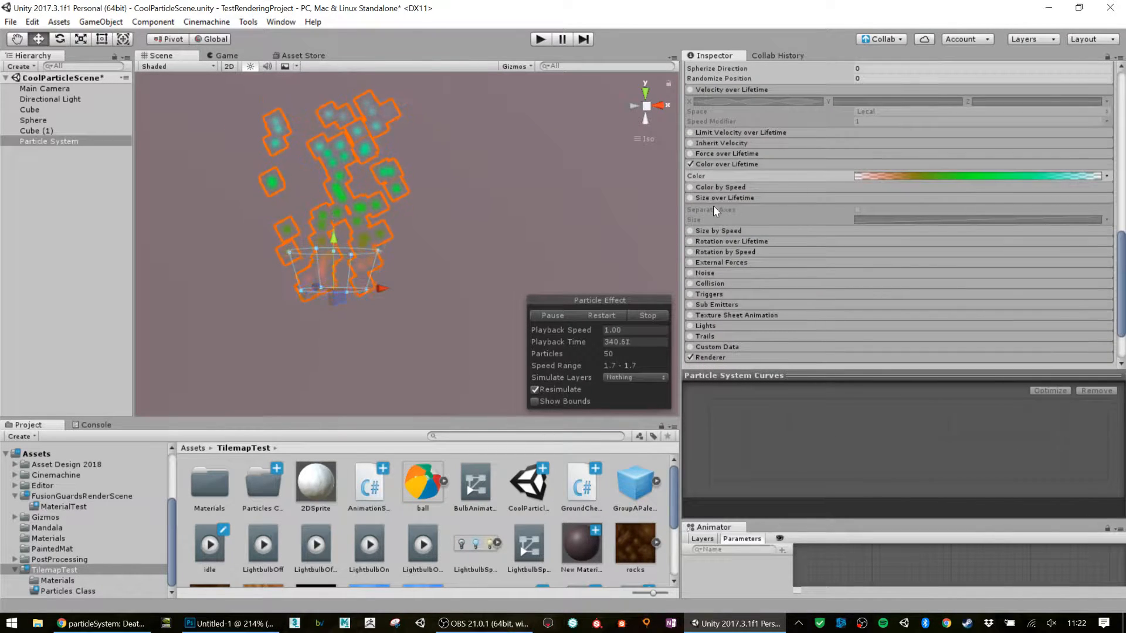
pyautogui.click(689, 198)
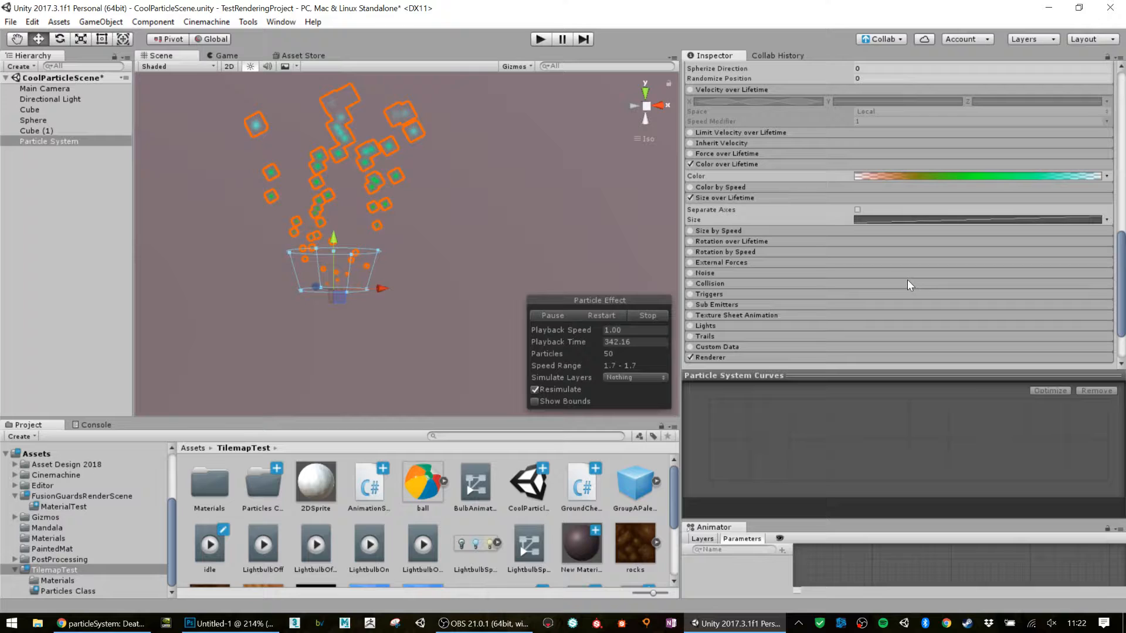
pyautogui.click(909, 217)
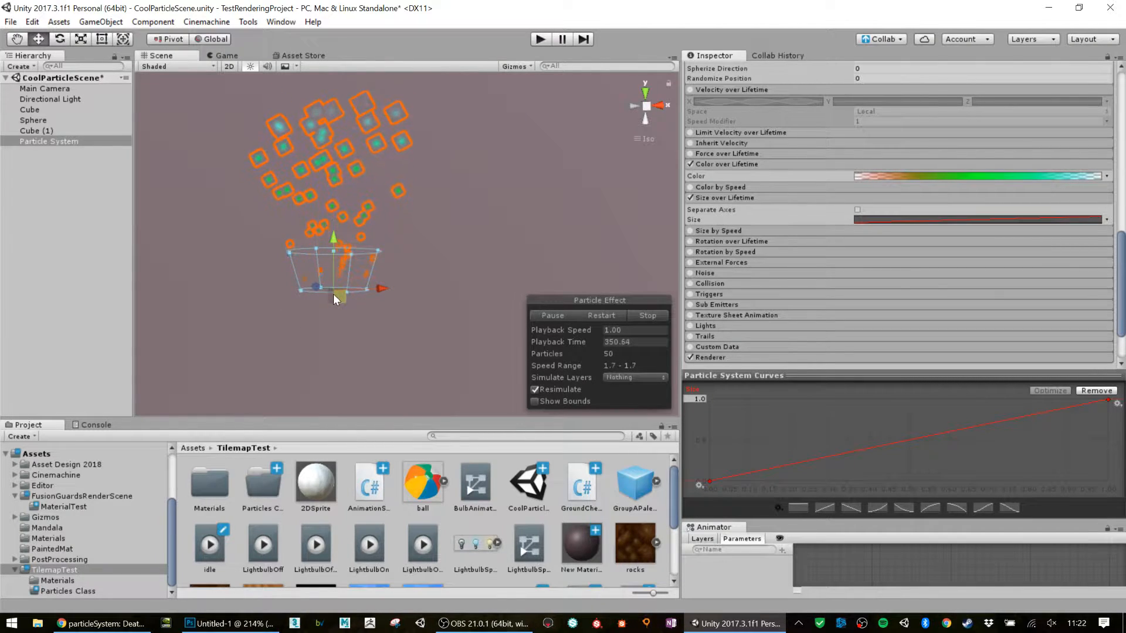
pyautogui.click(699, 399)
pyautogui.write('4')
pyautogui.press('Return')
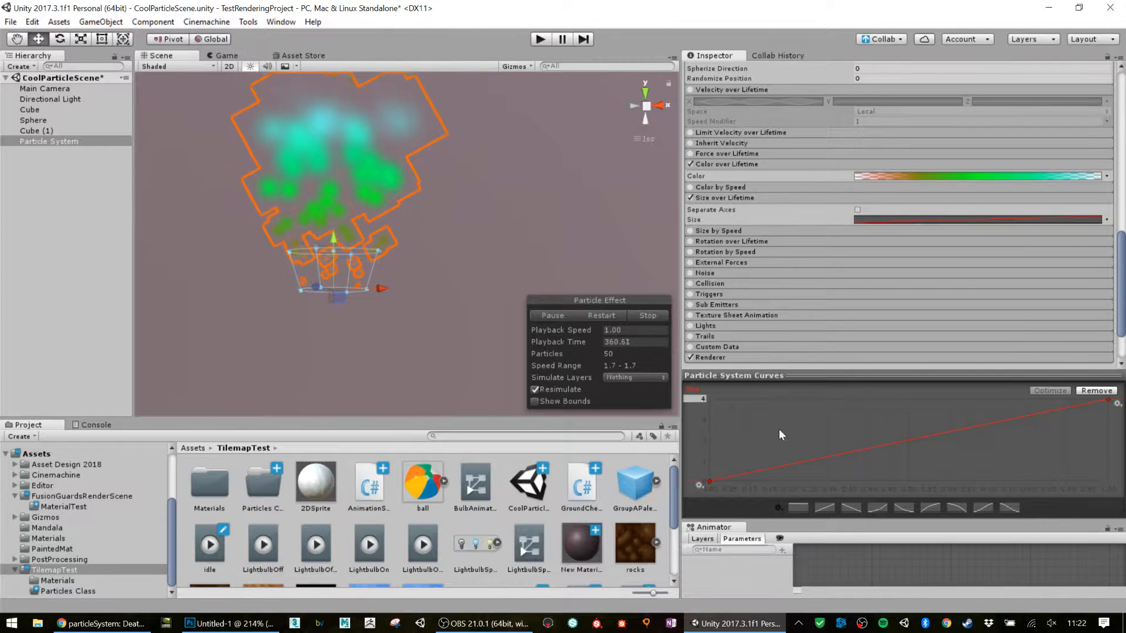
# - Reshape the Size over Lifetime curve with three new keys forming an early peak, a middle dip and a late peak, and lower its end point
pyautogui.doubleClick(773, 468)
pyautogui.moveTo(773, 468); pyautogui.dragTo(762, 422)
pyautogui.doubleClick(876, 412)
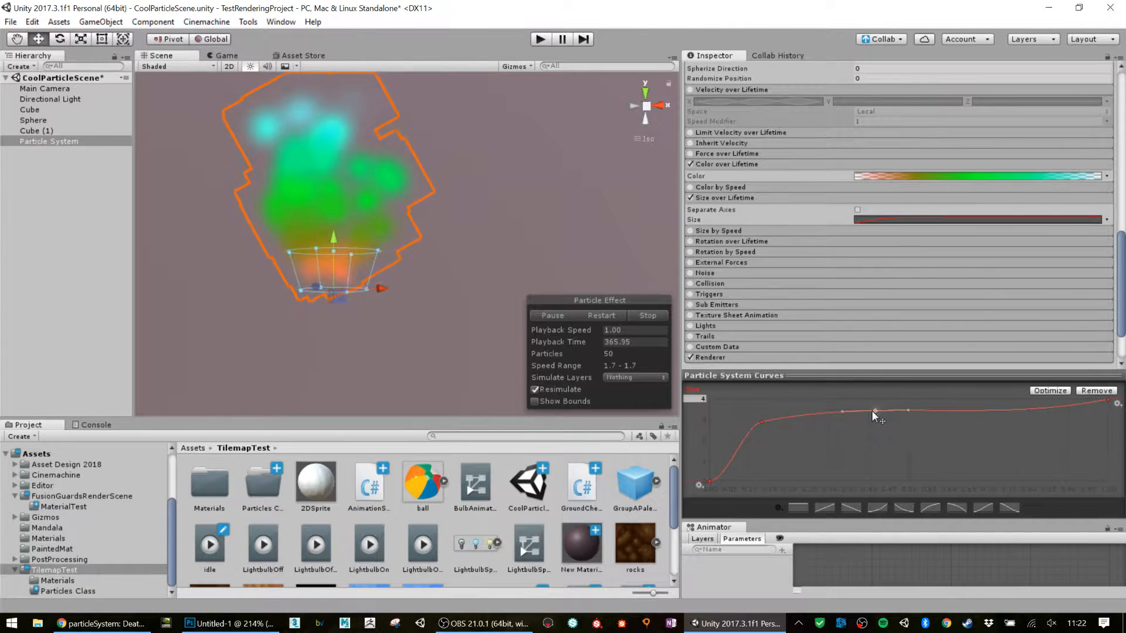
pyautogui.moveTo(871, 411); pyautogui.dragTo(874, 470)
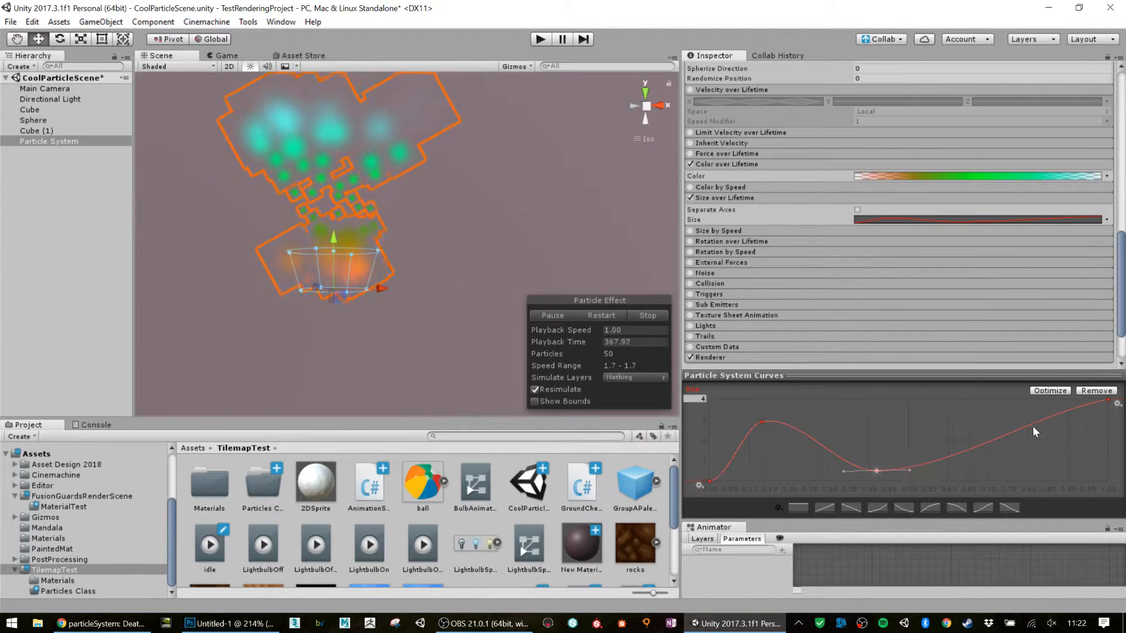
pyautogui.doubleClick(1007, 431)
pyautogui.moveTo(1006, 432); pyautogui.dragTo(1003, 411)
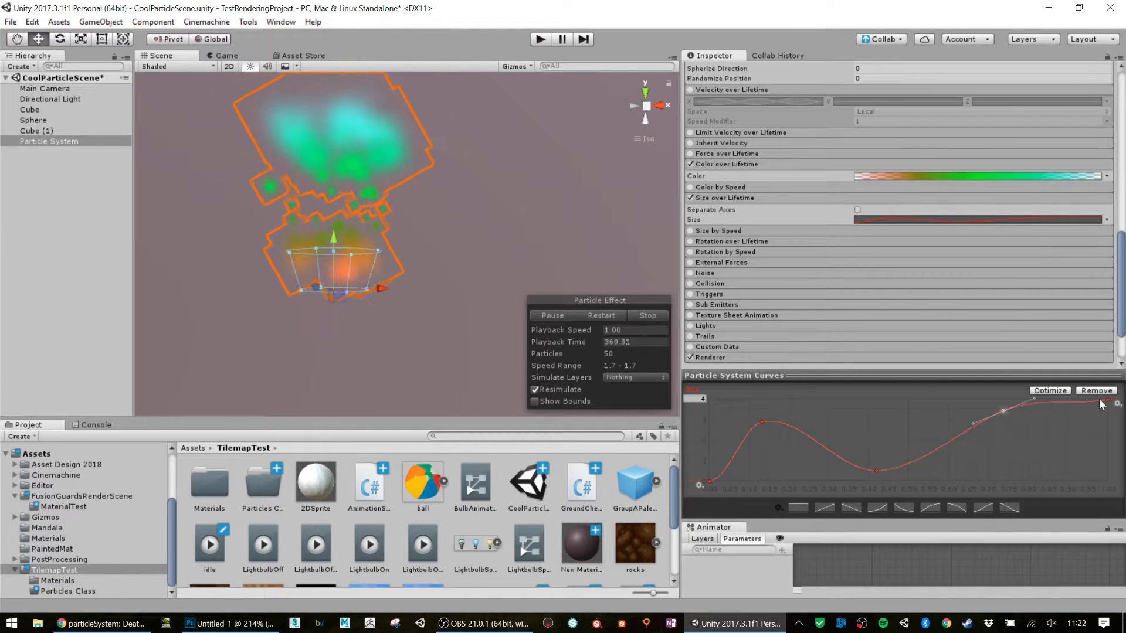
pyautogui.moveTo(1104, 401); pyautogui.dragTo(1105, 472)
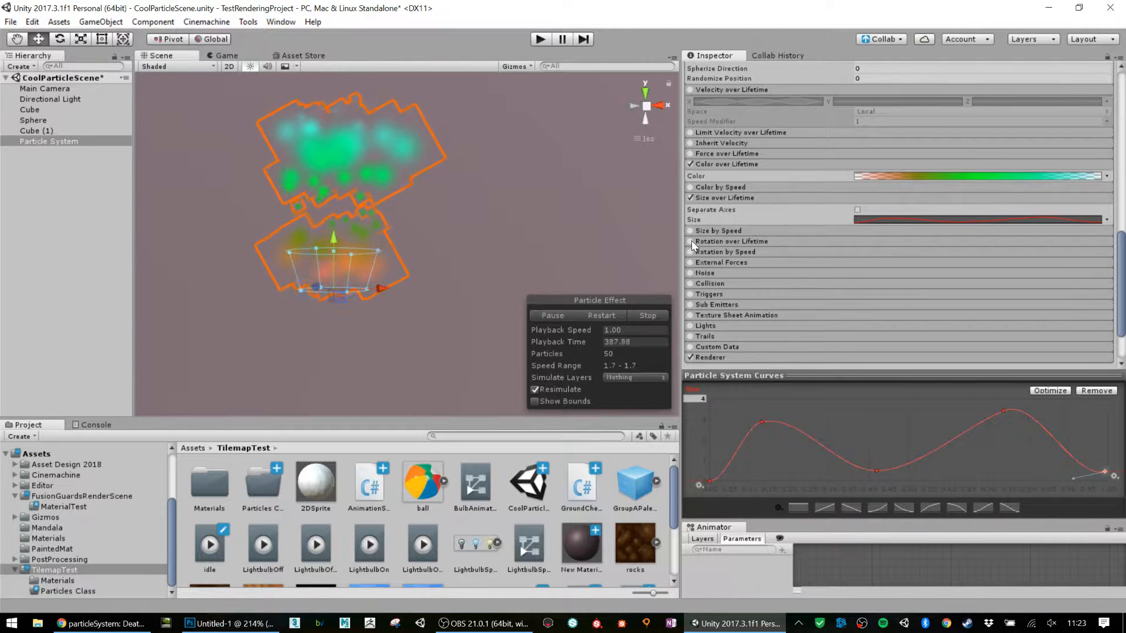
# - Enable Rotation over Lifetime and make its Angular Velocity random between two constants, 45 and -45
pyautogui.click(733, 241)
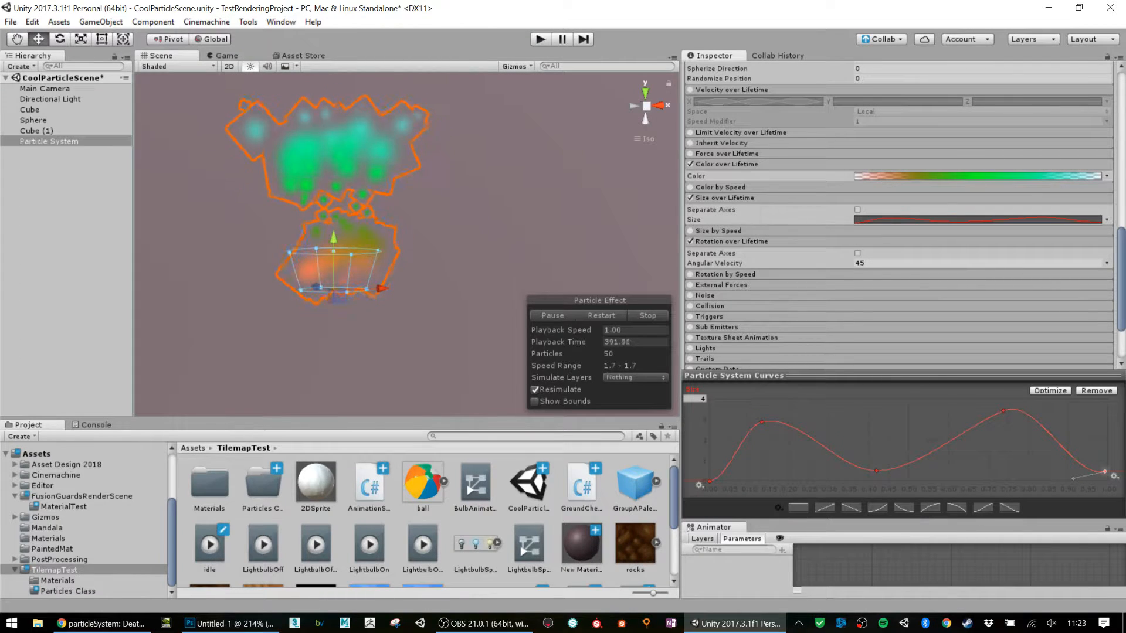
pyautogui.click(727, 263)
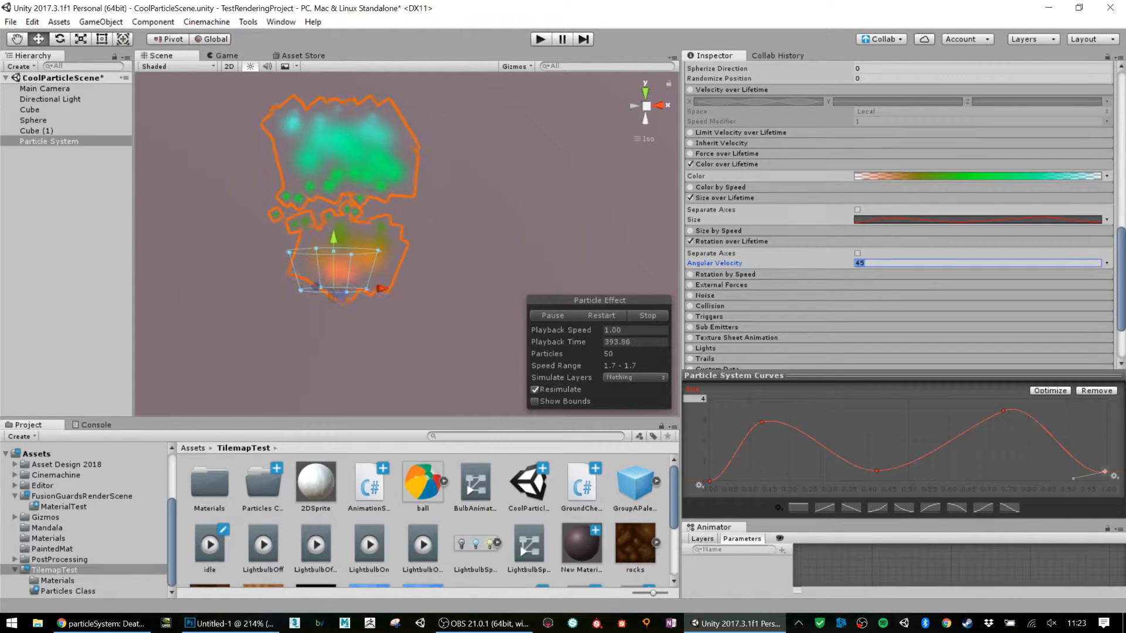
pyautogui.click(1107, 263)
pyautogui.click(997, 303)
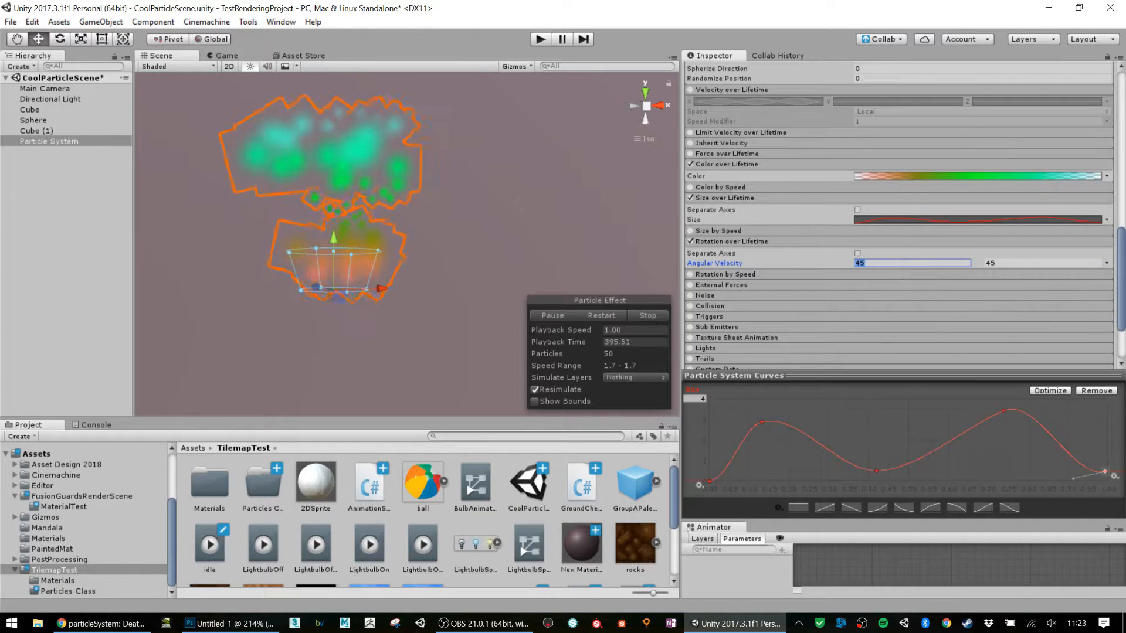
pyautogui.click(988, 264)
pyautogui.click(988, 263)
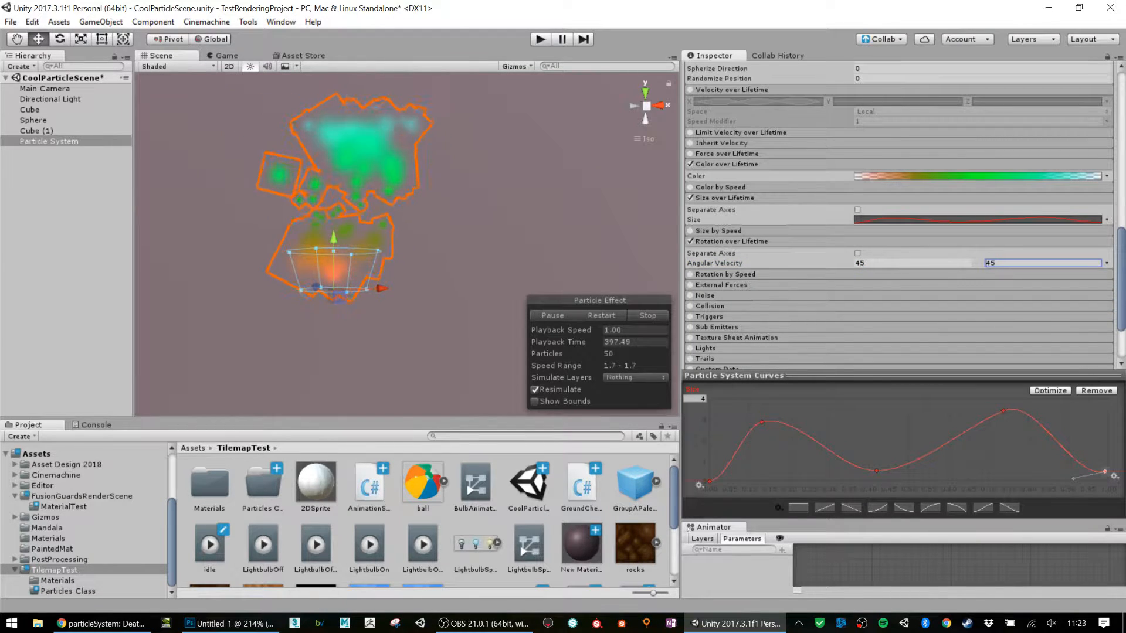
pyautogui.write('-')
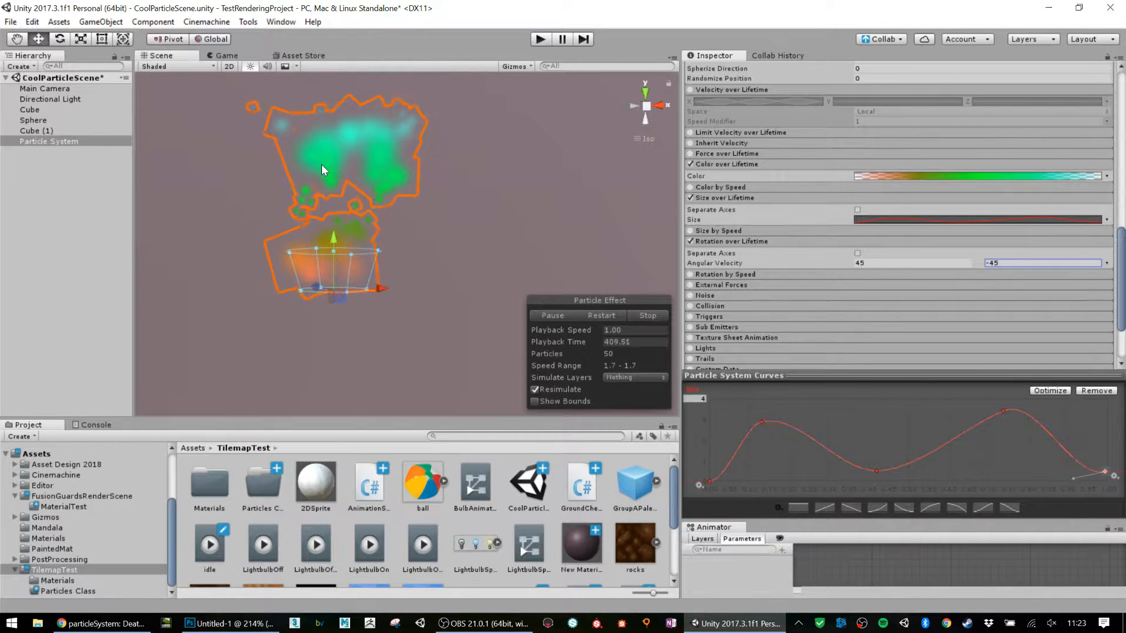
# - Expand the Renderer module and examine the shader and texture of its assigned Default-Particle material
pyautogui.scroll(-2, 741, 196)
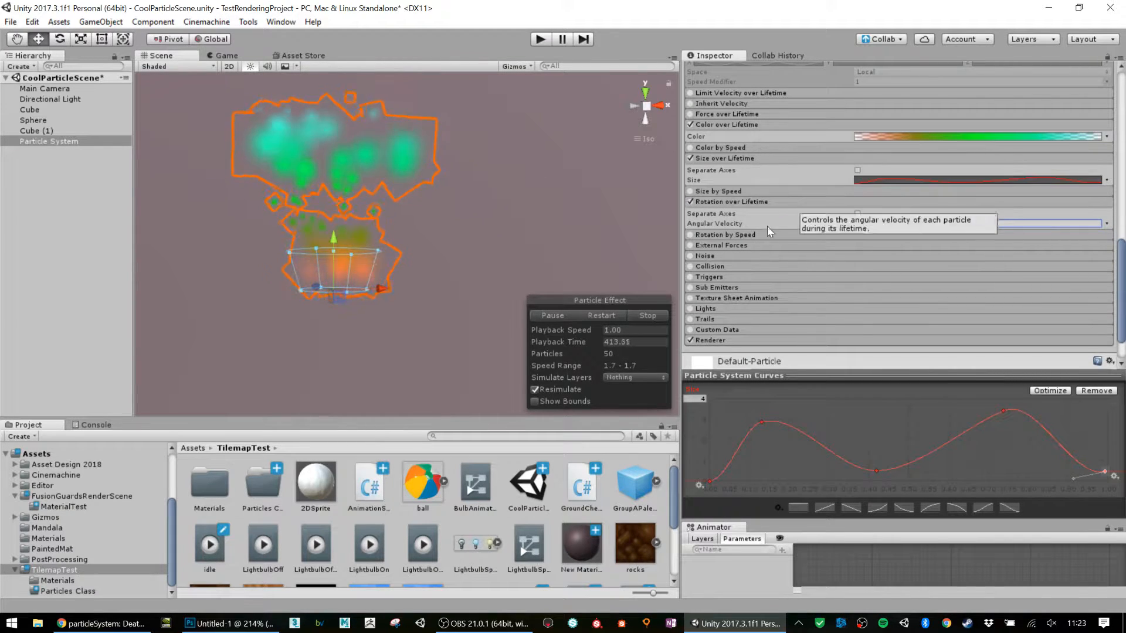
pyautogui.click(727, 340)
pyautogui.scroll(-8, 844, 233)
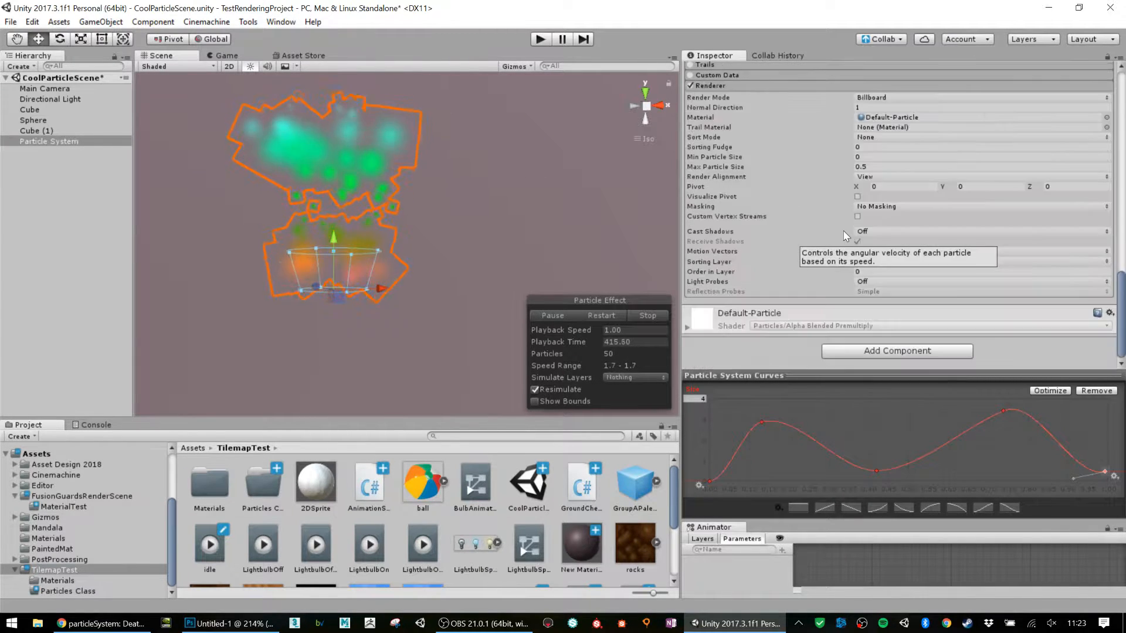
pyautogui.click(878, 117)
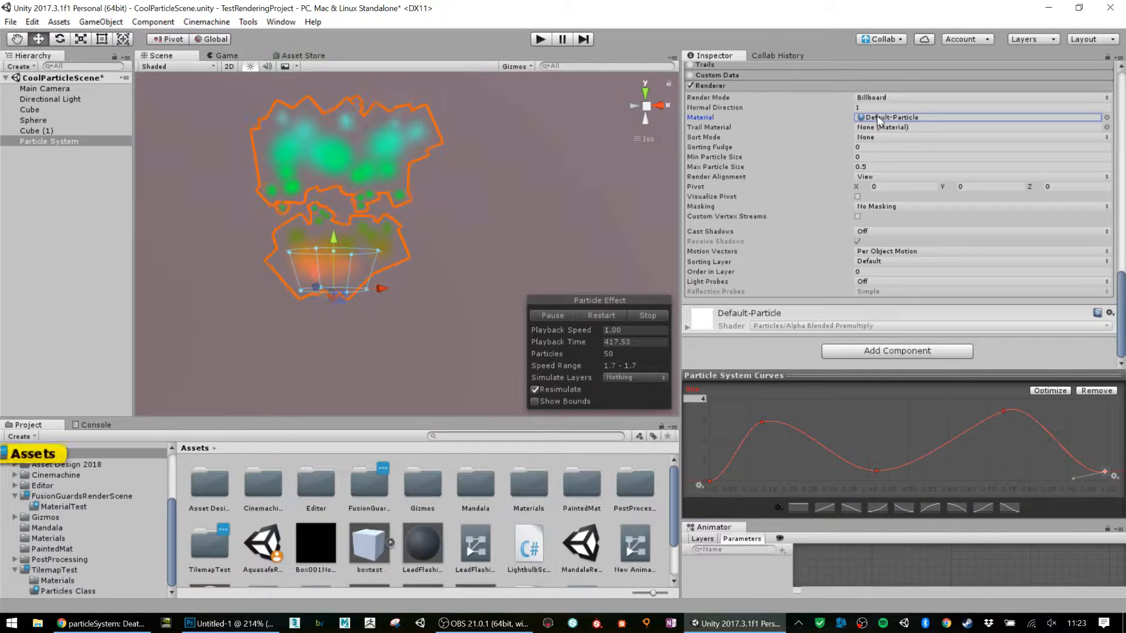
pyautogui.doubleClick(878, 117)
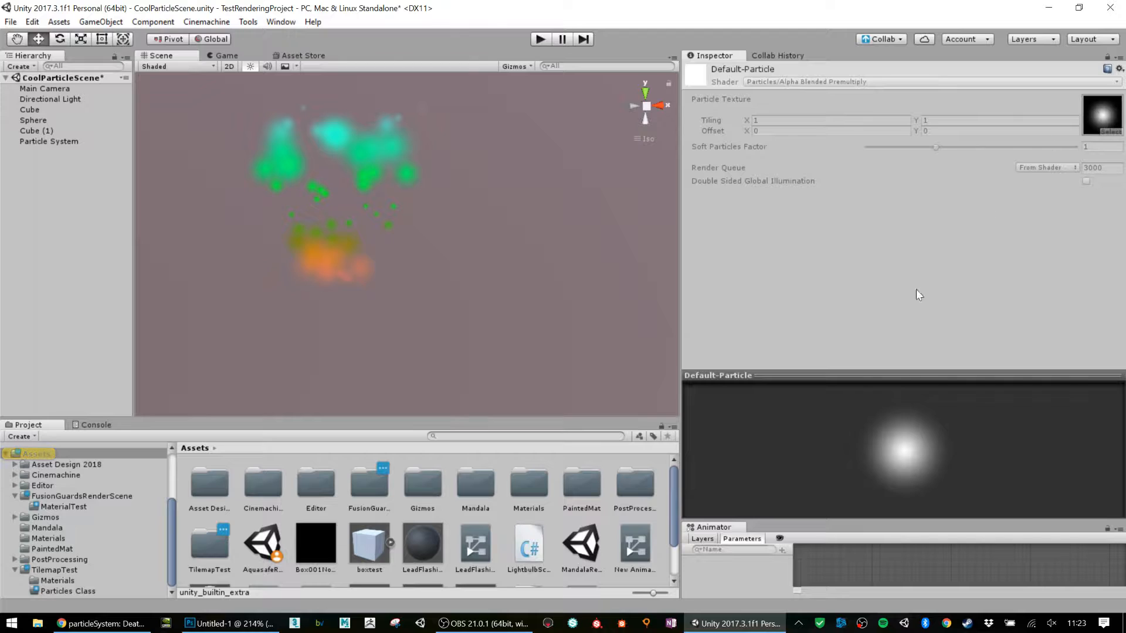
pyautogui.scroll(-2, 443, 519)
# - Switch to Photoshop and reduce the canvas width to 256 pixels, anchored on its left side so that only the pentagon is kept
pyautogui.click(236, 625)
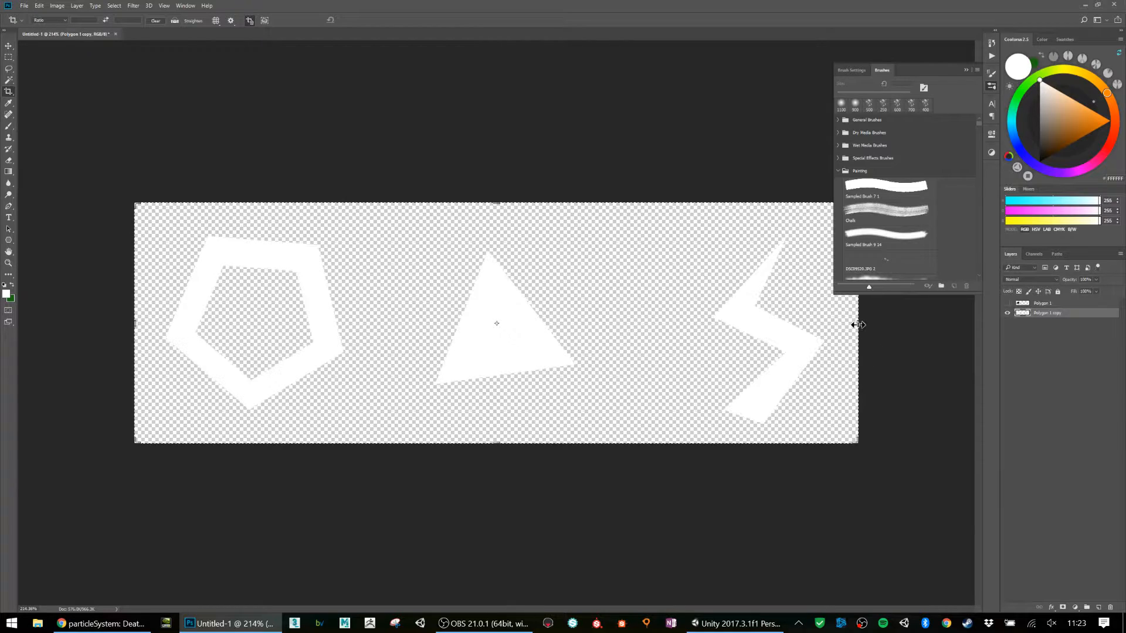
pyautogui.moveTo(858, 324); pyautogui.dragTo(619, 322)
pyautogui.press('Escape')
pyautogui.hotkey('ctrl', 'alt', 'c')
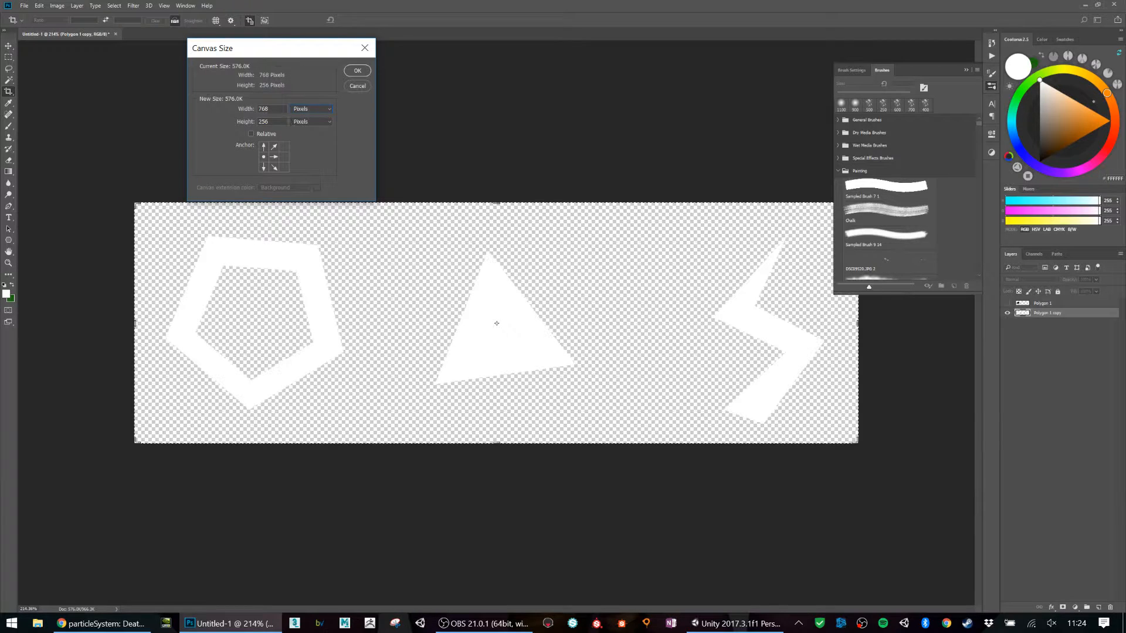
pyautogui.write('256')
pyautogui.press('Return')
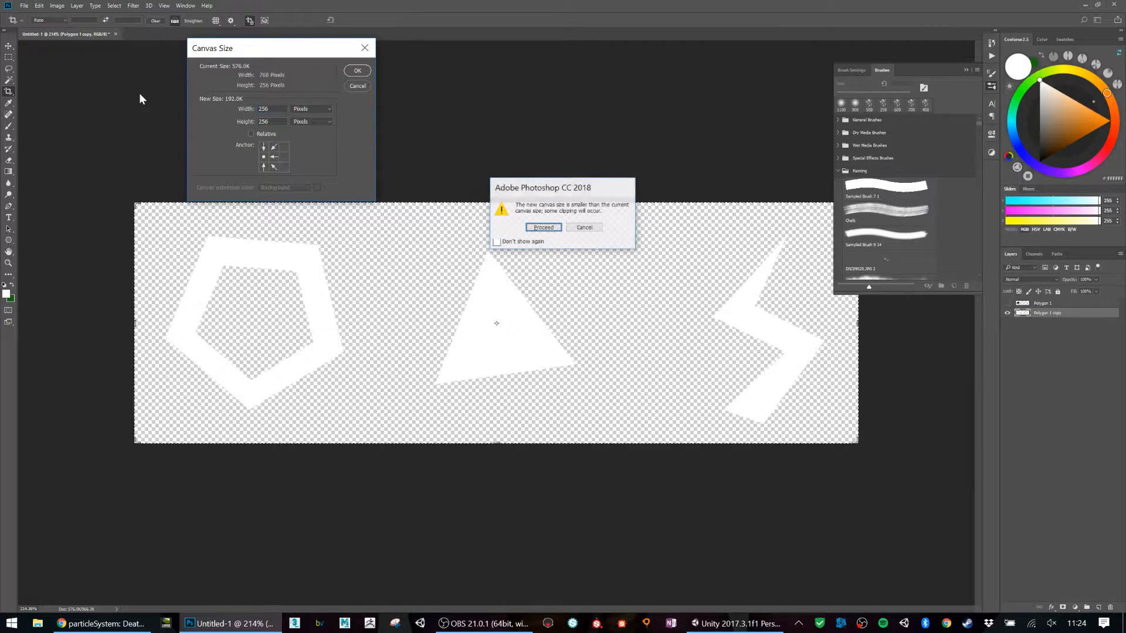
pyautogui.click(560, 228)
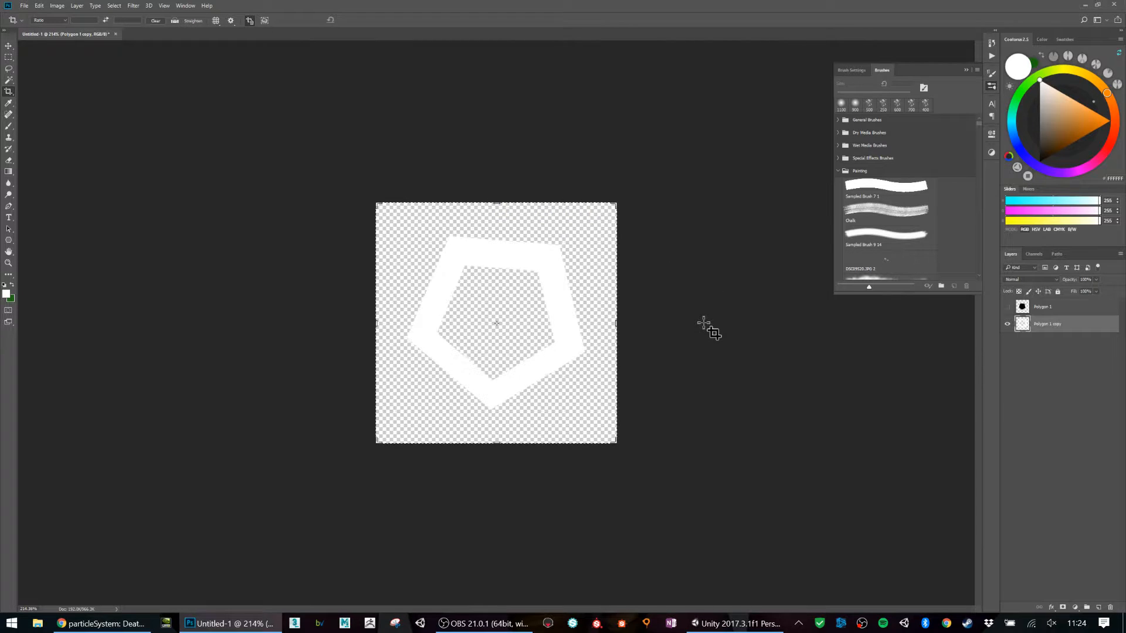
pyautogui.hotkey('ctrl', 's')
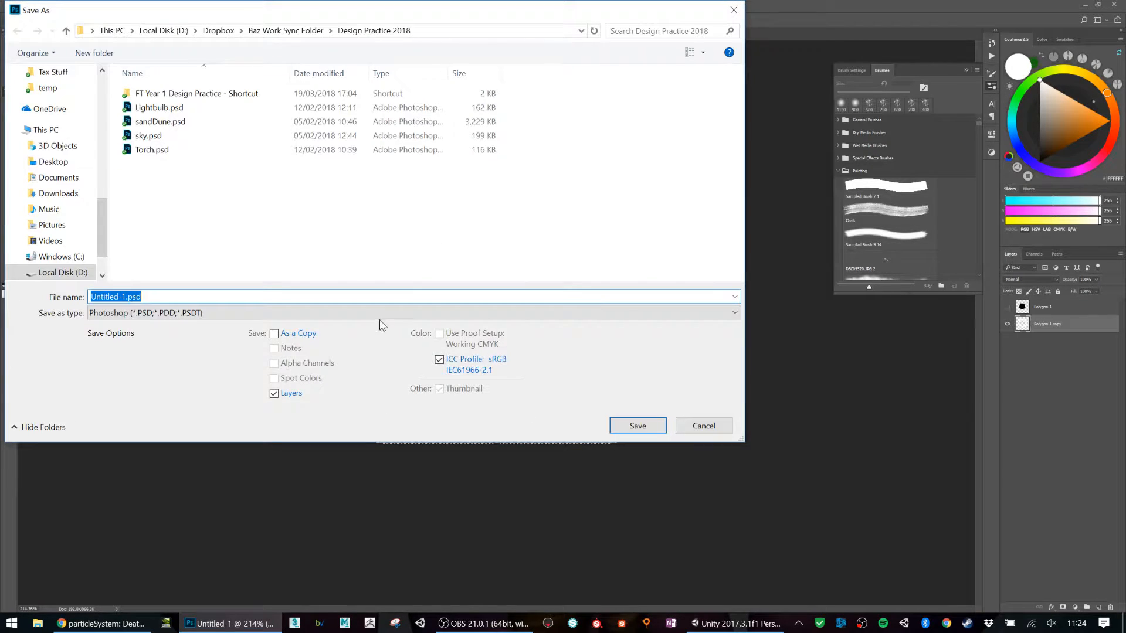
pyautogui.click(733, 11)
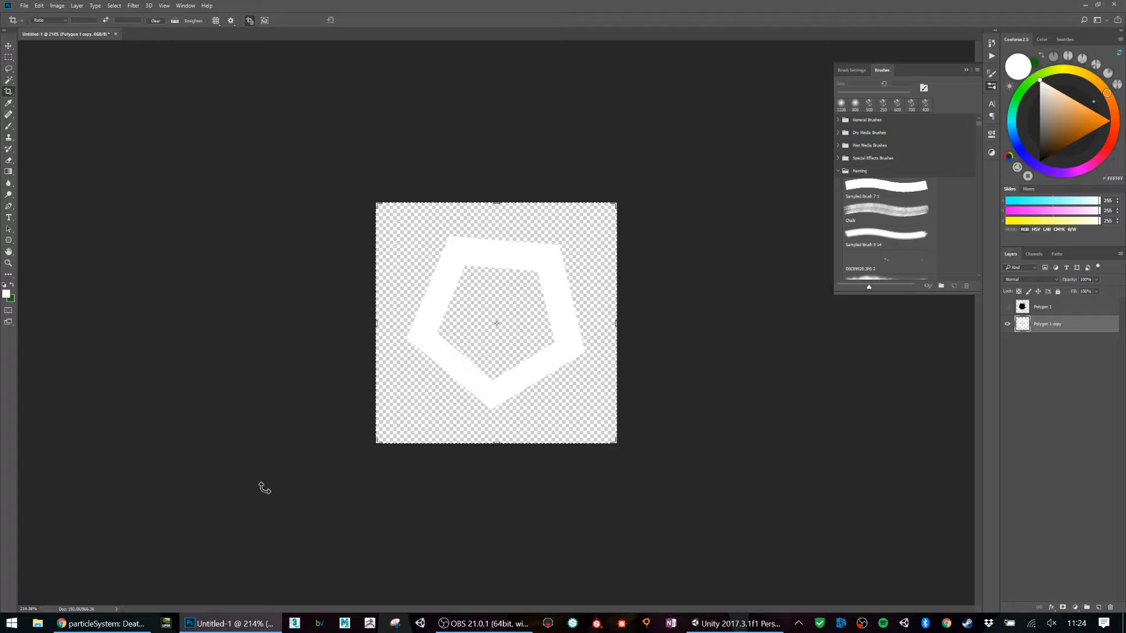
# - Return to Unity and import Particle.png from the Design Practice 2018 folder into the Assets folder
pyautogui.click(736, 624)
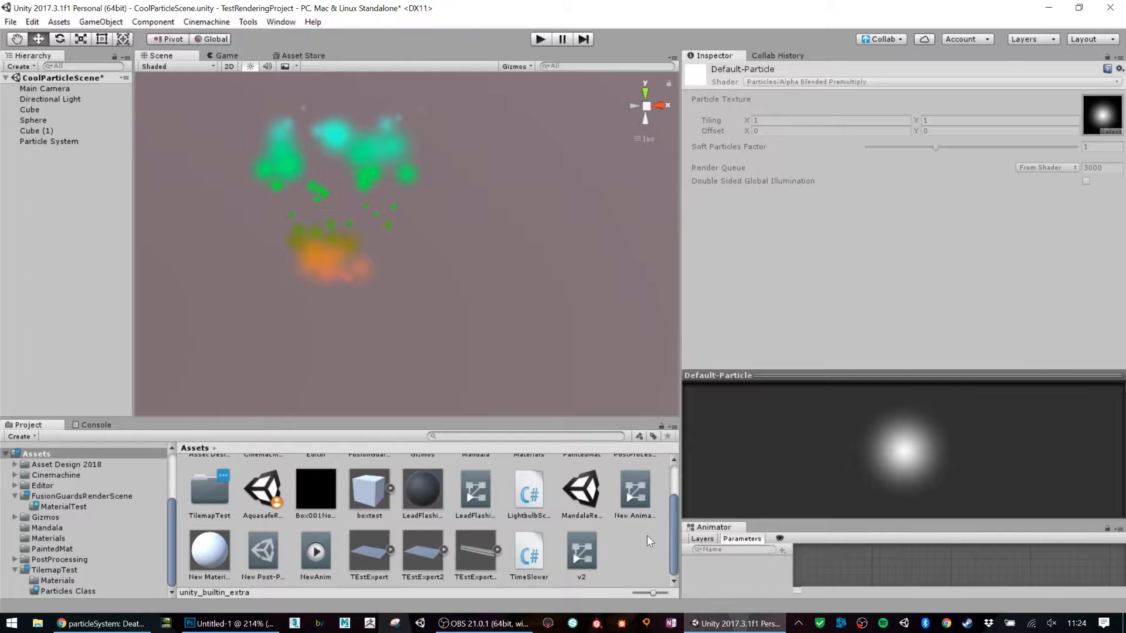
pyautogui.rightClick(641, 555)
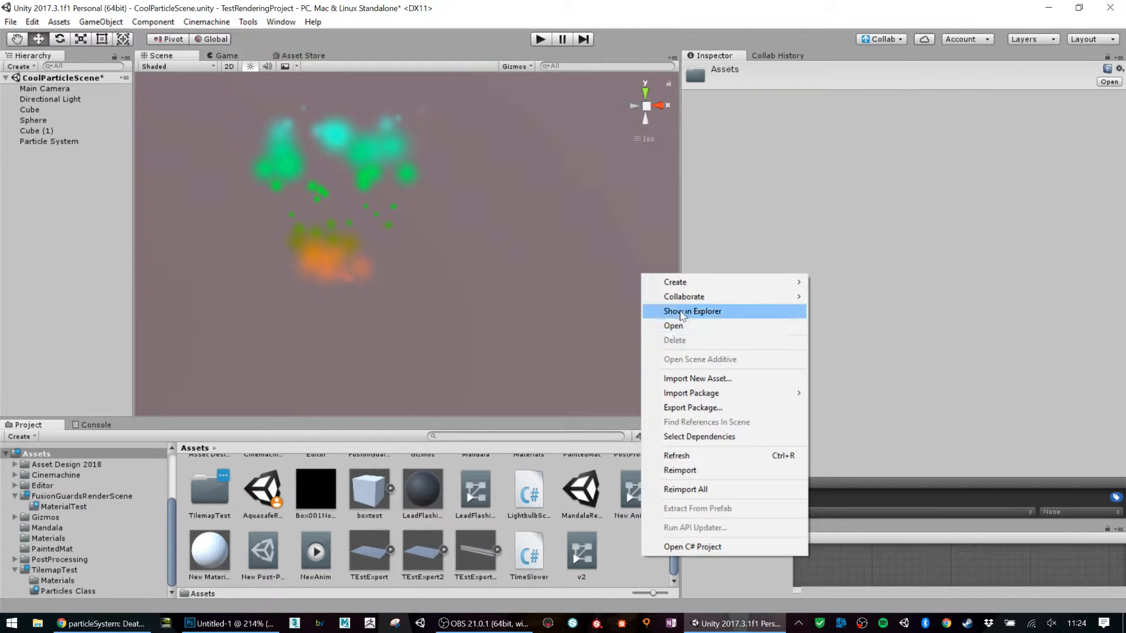
pyautogui.click(693, 376)
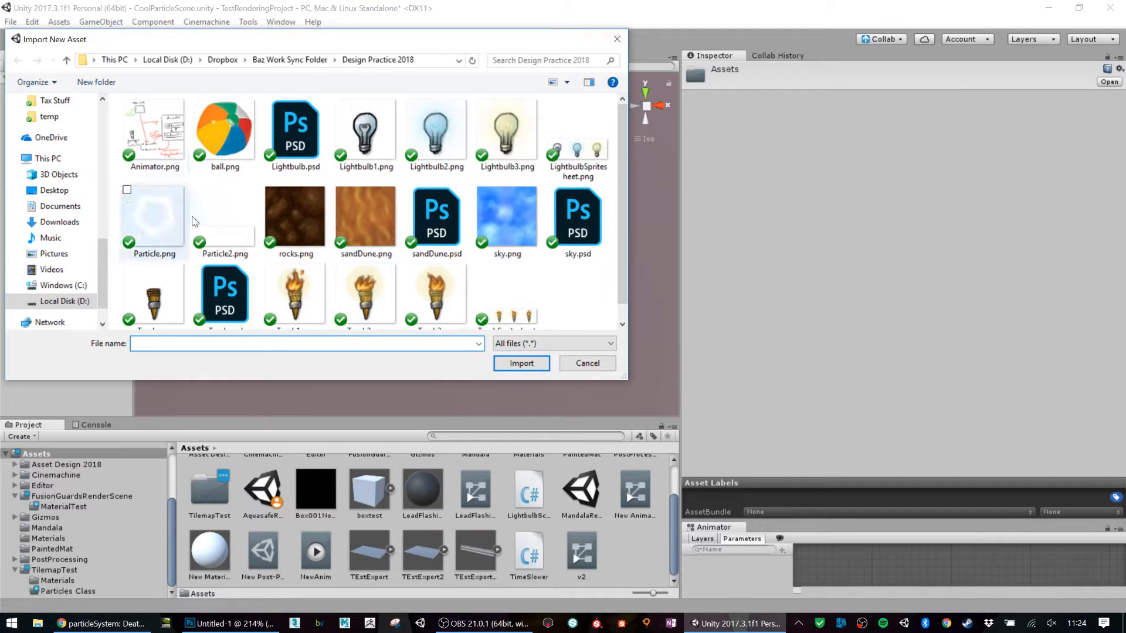
pyautogui.click(173, 218)
pyautogui.click(521, 363)
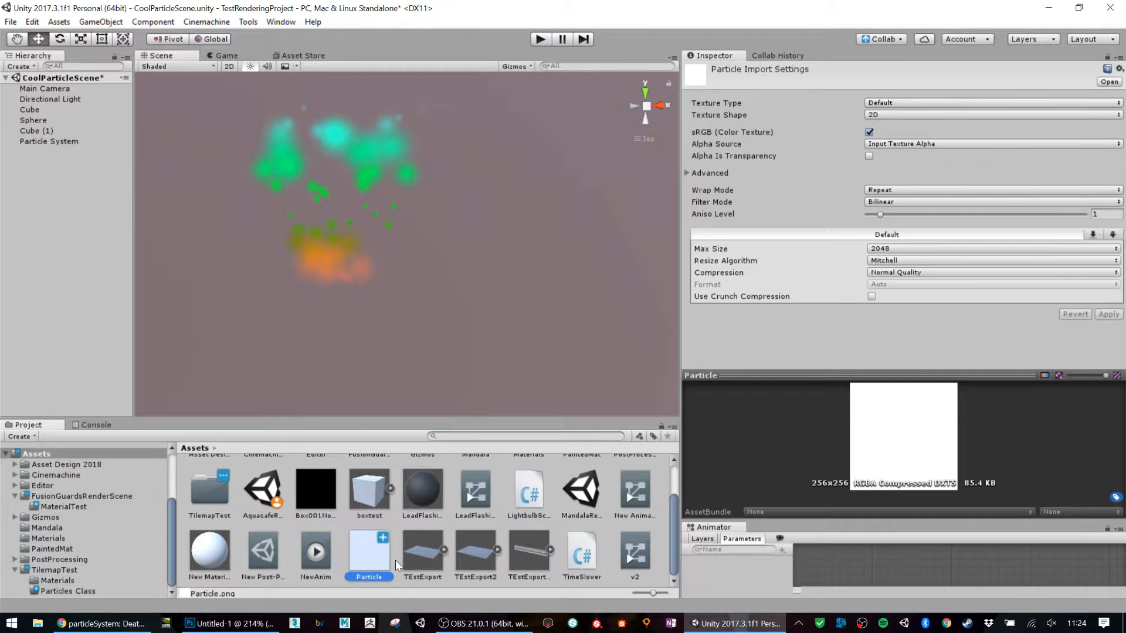
# - Create a material named Particle in the Assets folder, with the imported Particle texture as its albedo map
pyautogui.click(47, 144)
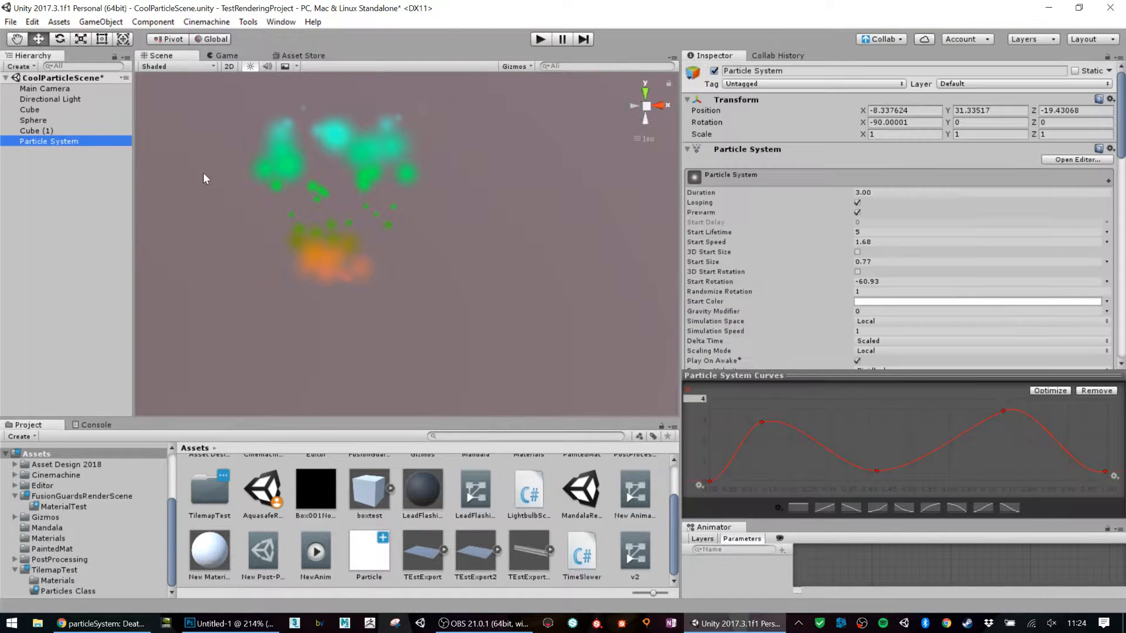
pyautogui.scroll(-15, 962, 302)
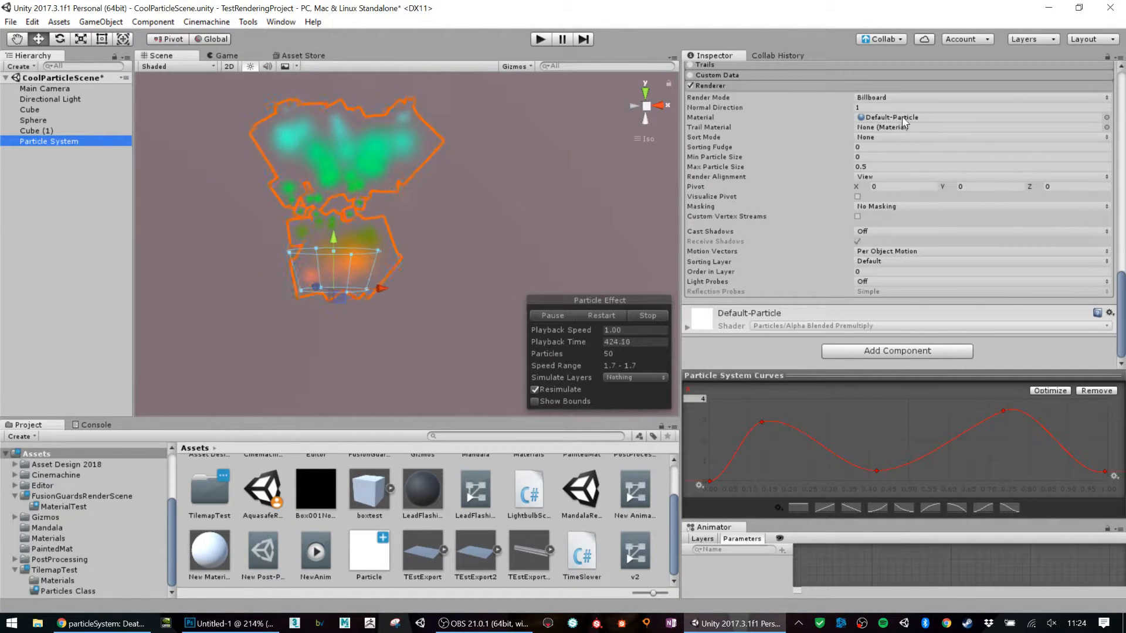
pyautogui.rightClick(395, 570)
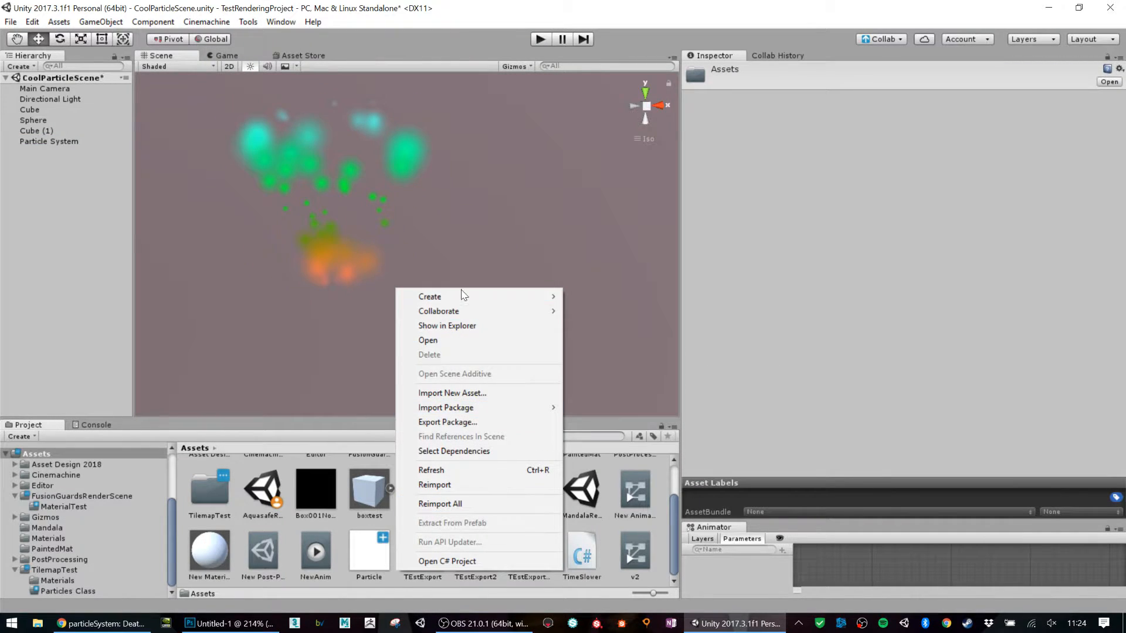
pyautogui.moveTo(461, 294)
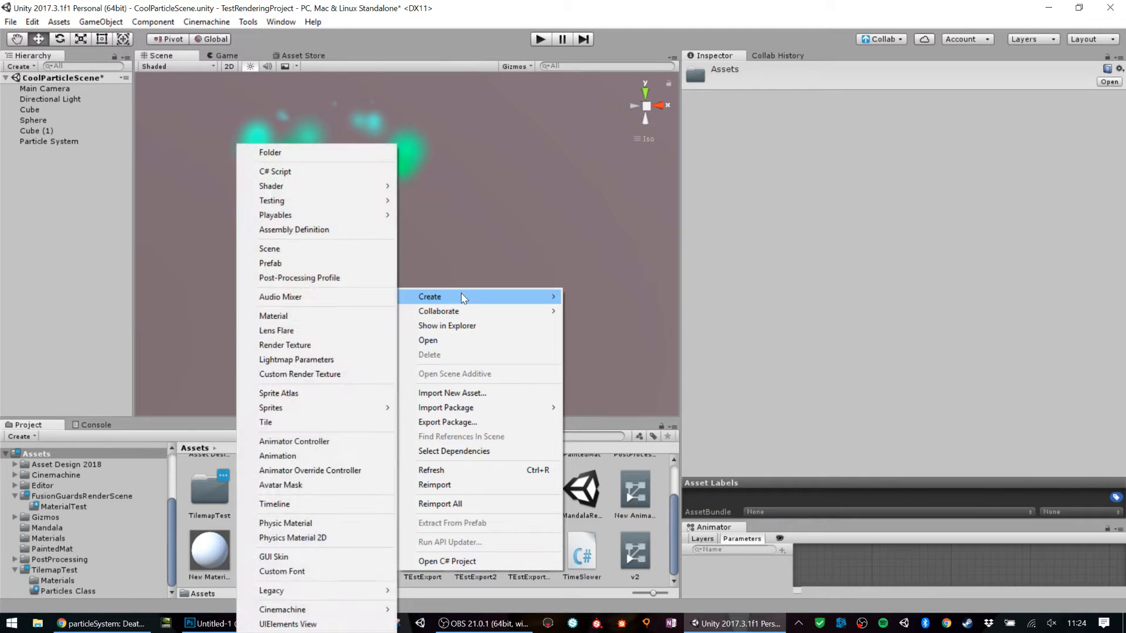
pyautogui.click(311, 318)
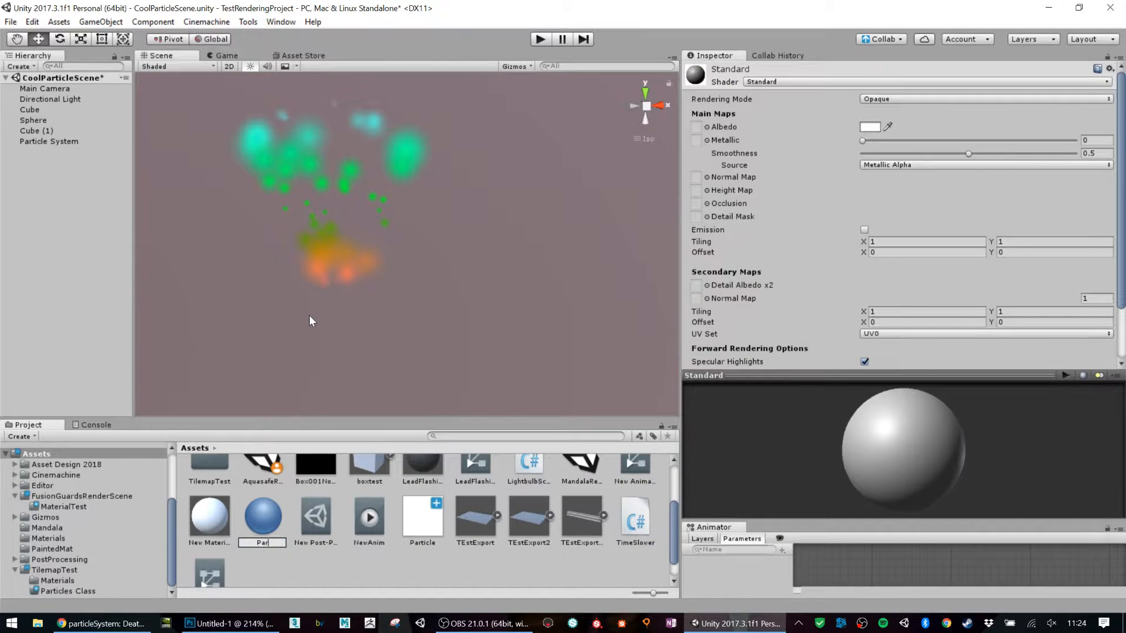
pyautogui.write('Particle')
pyautogui.press('Return')
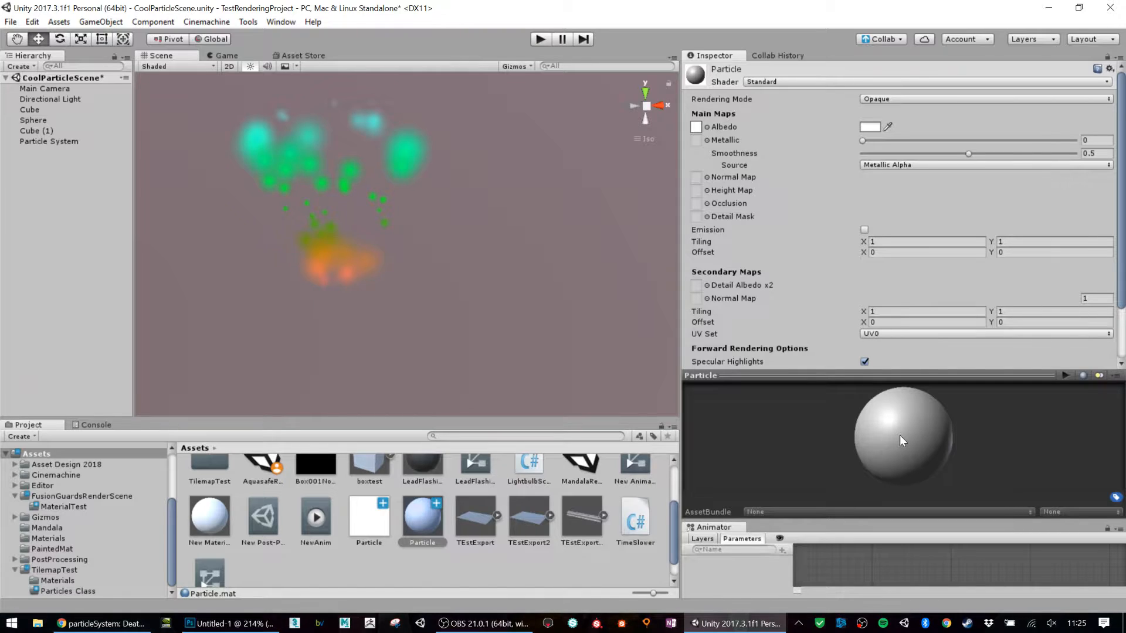
# - Set the Particle material's shader to Particles/Alpha Blended Premultiply
pyautogui.click(760, 82)
pyautogui.moveTo(788, 211)
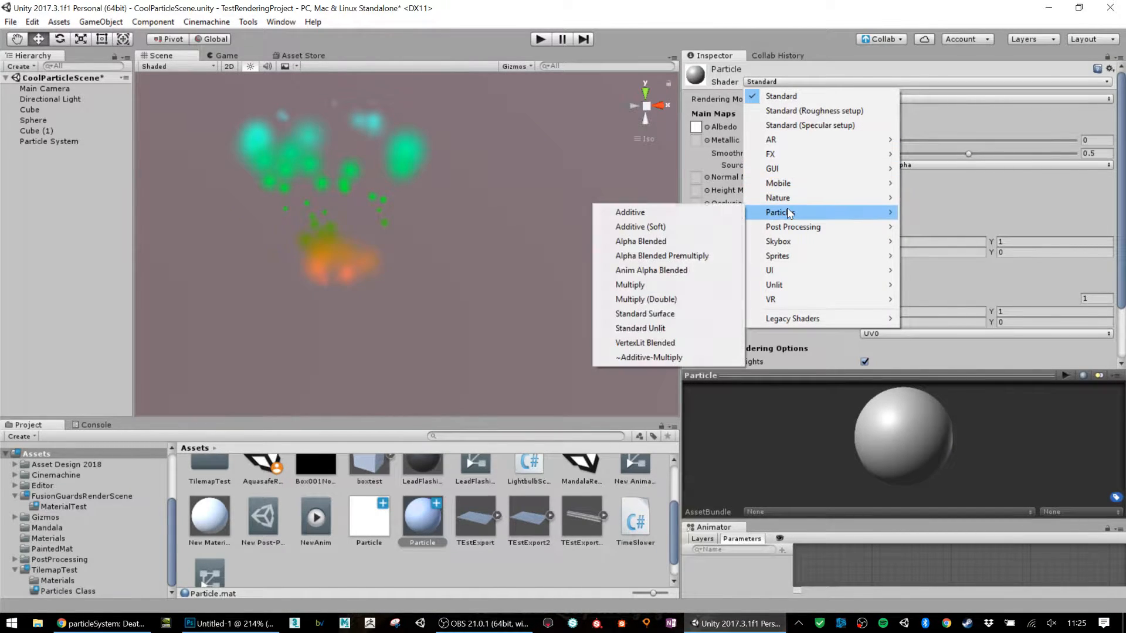
pyautogui.click(670, 257)
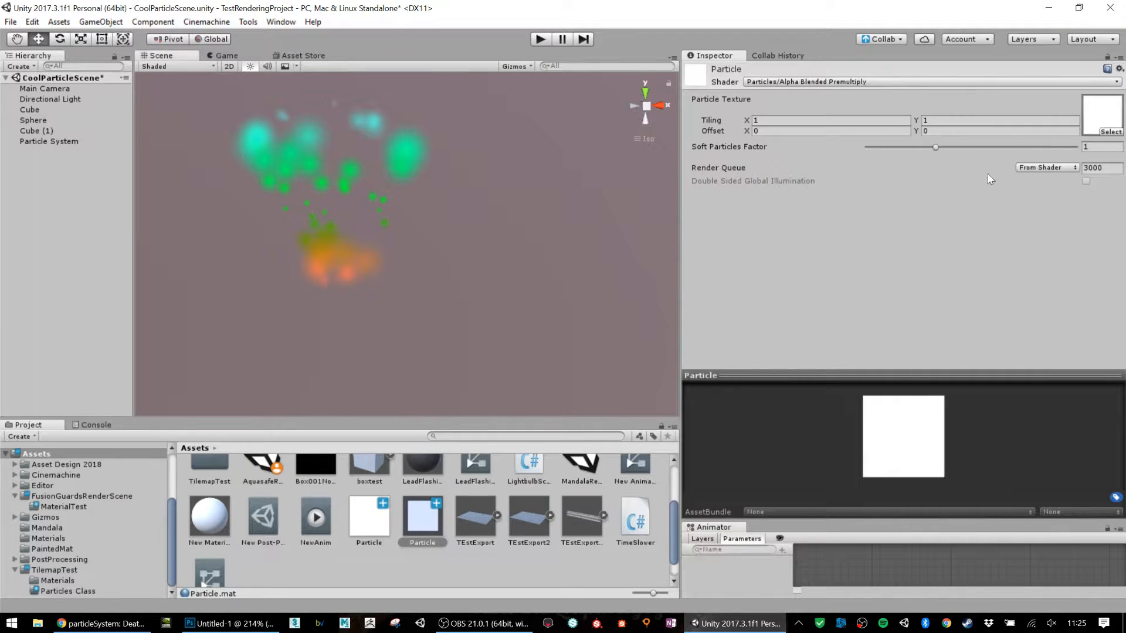
# - Set the Particle material's shader to Particles/Alpha Blended
pyautogui.click(900, 81)
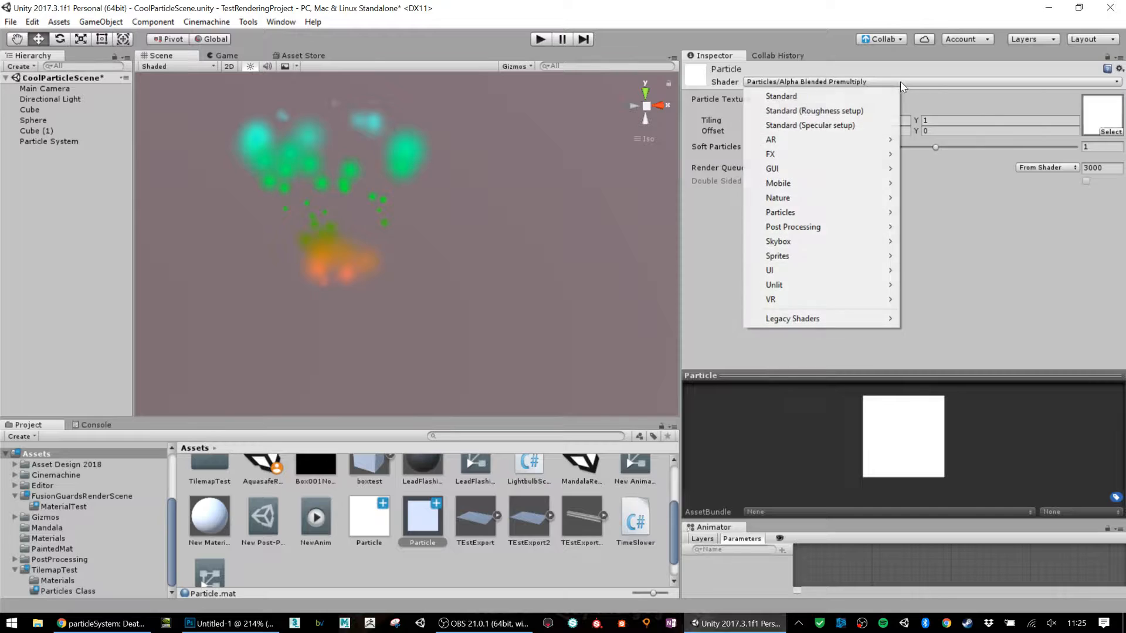
pyautogui.moveTo(804, 219)
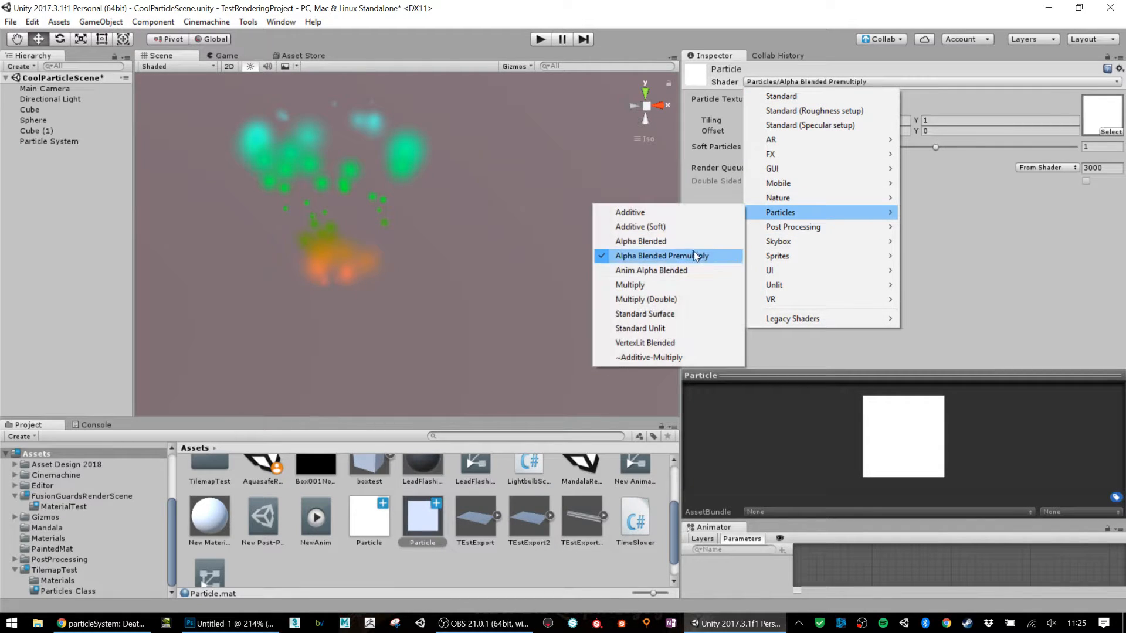
pyautogui.click(640, 244)
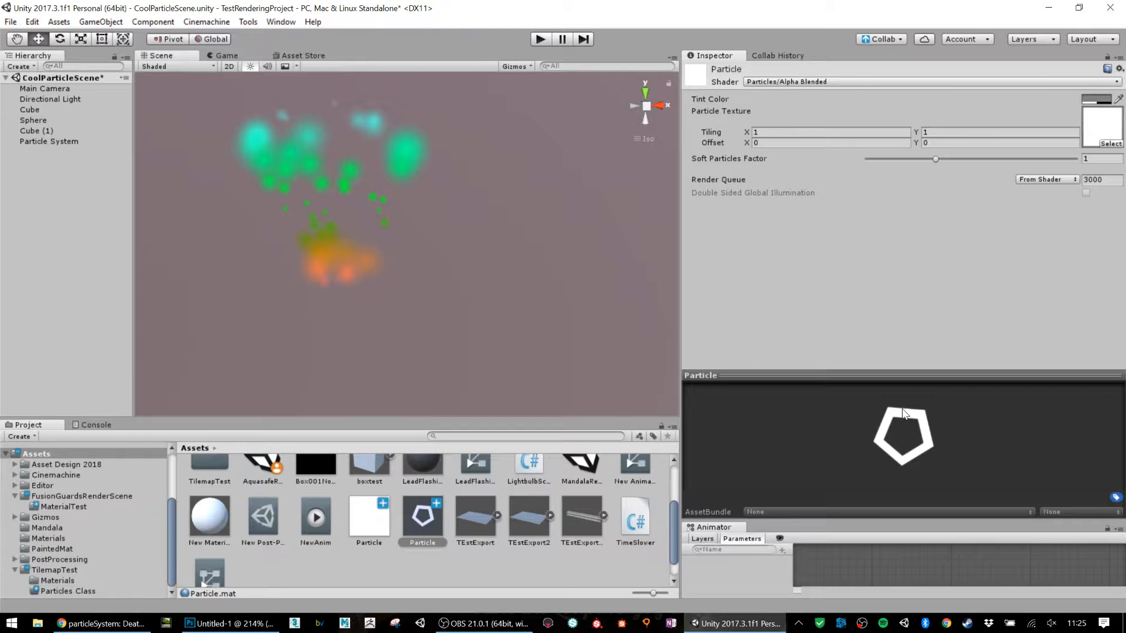
# - Assign the pentagon Particle material to the Particle System's Renderer in place of Default-Particle
pyautogui.click(62, 141)
pyautogui.scroll(-10, 925, 245)
pyautogui.scroll(-5, 923, 246)
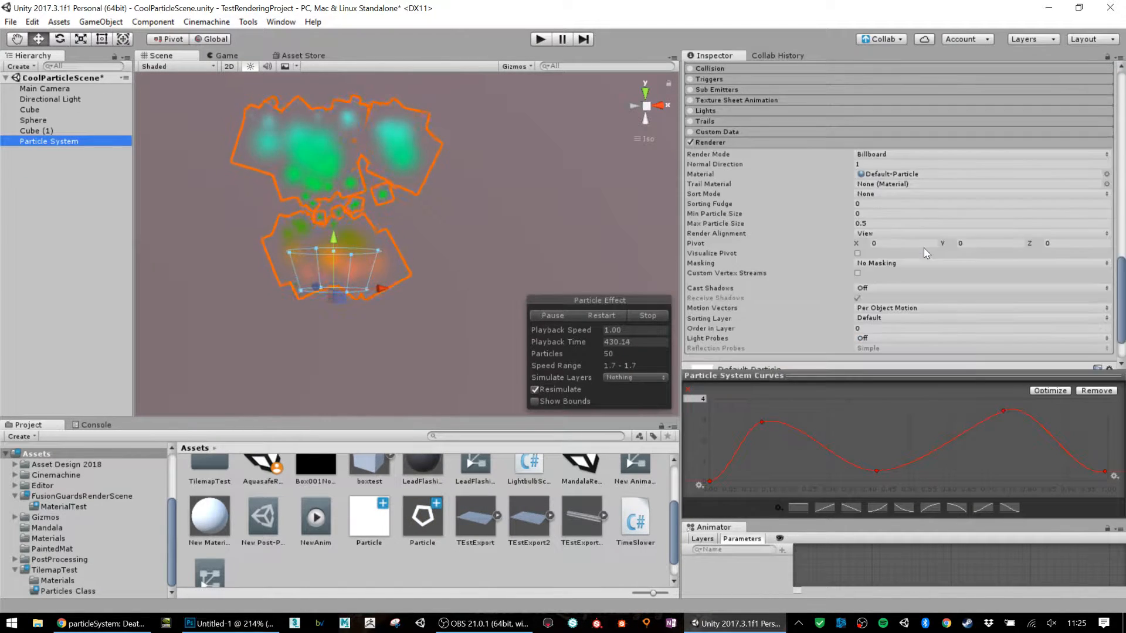
pyautogui.moveTo(422, 518); pyautogui.dragTo(877, 175)
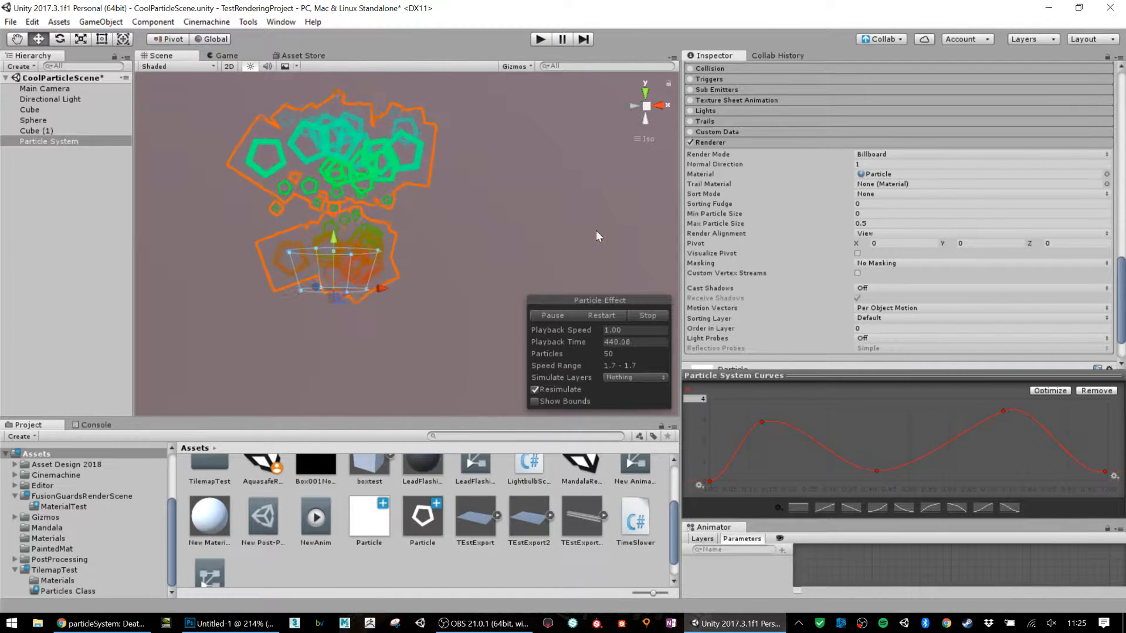
# - Set the Particle System's Start Speed to 2.13
pyautogui.scroll(5, 742, 181)
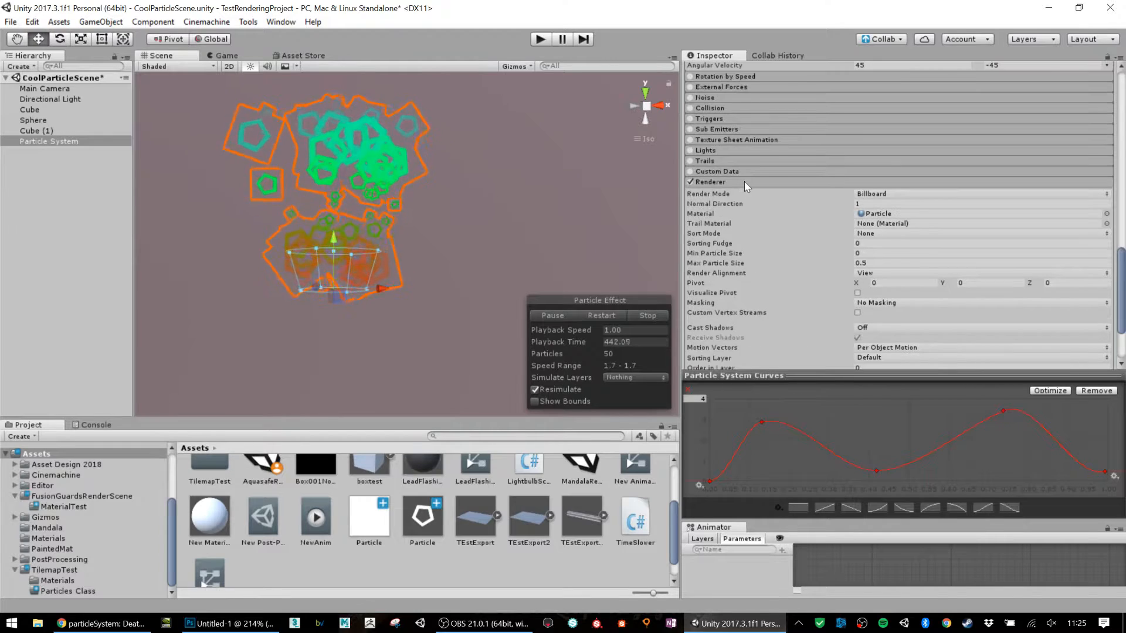
pyautogui.scroll(-5, 771, 199)
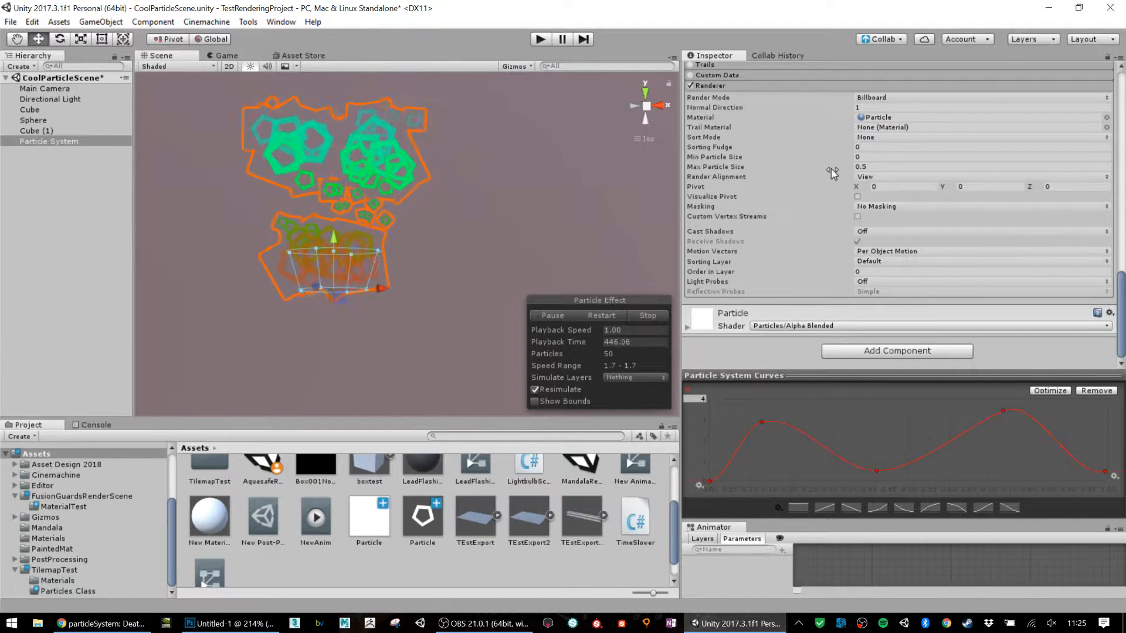
pyautogui.scroll(5, 816, 176)
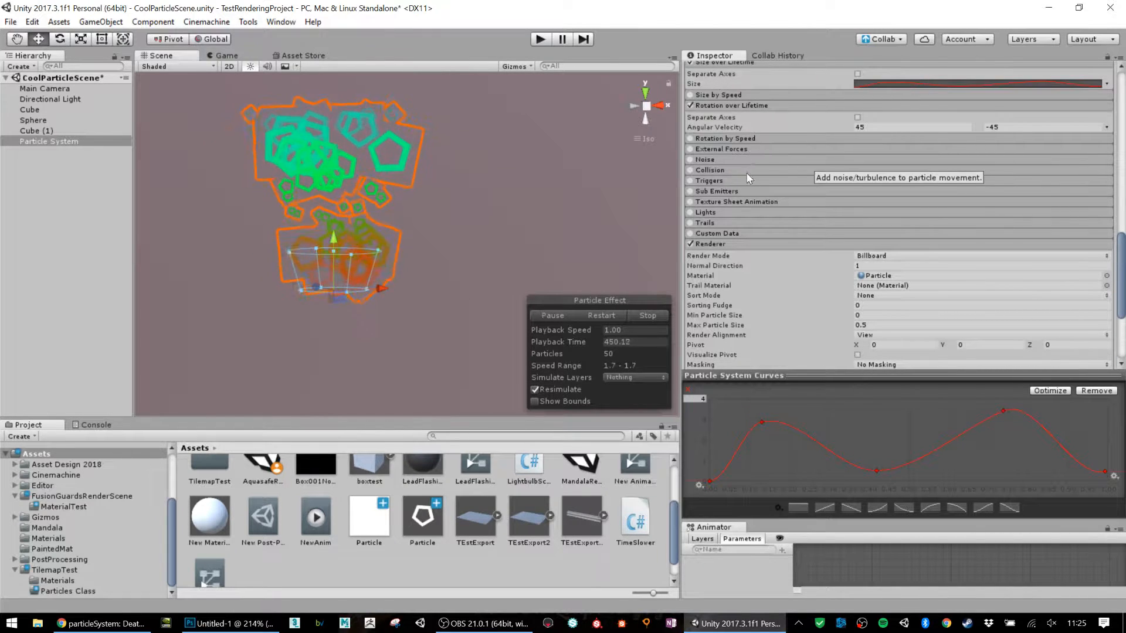
pyautogui.scroll(-5, 786, 221)
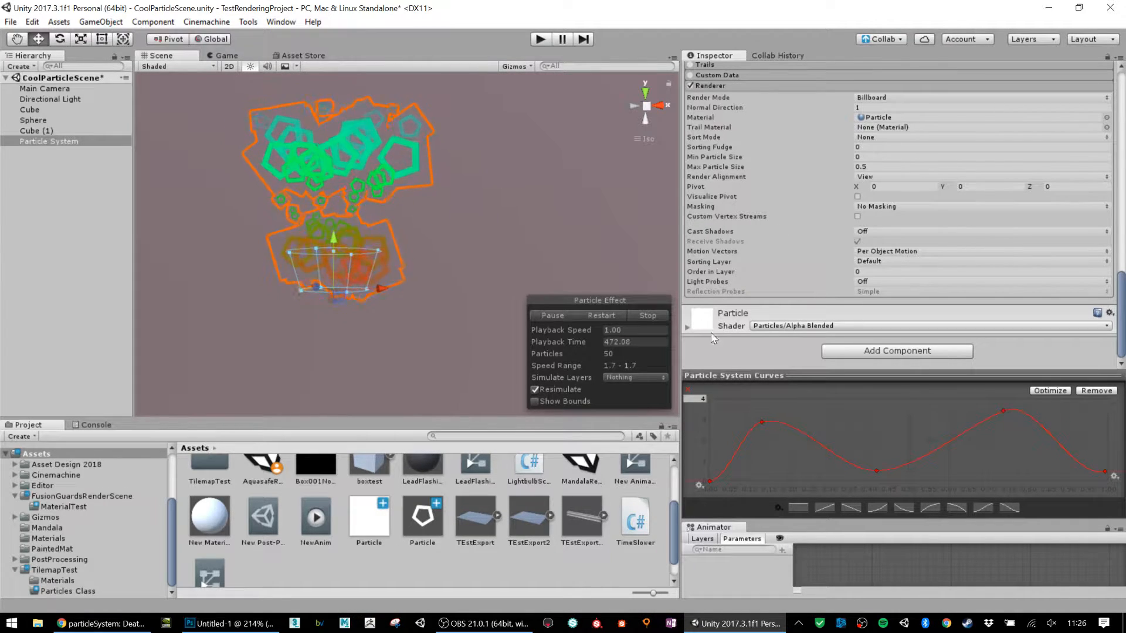
pyautogui.moveTo(534, 630)
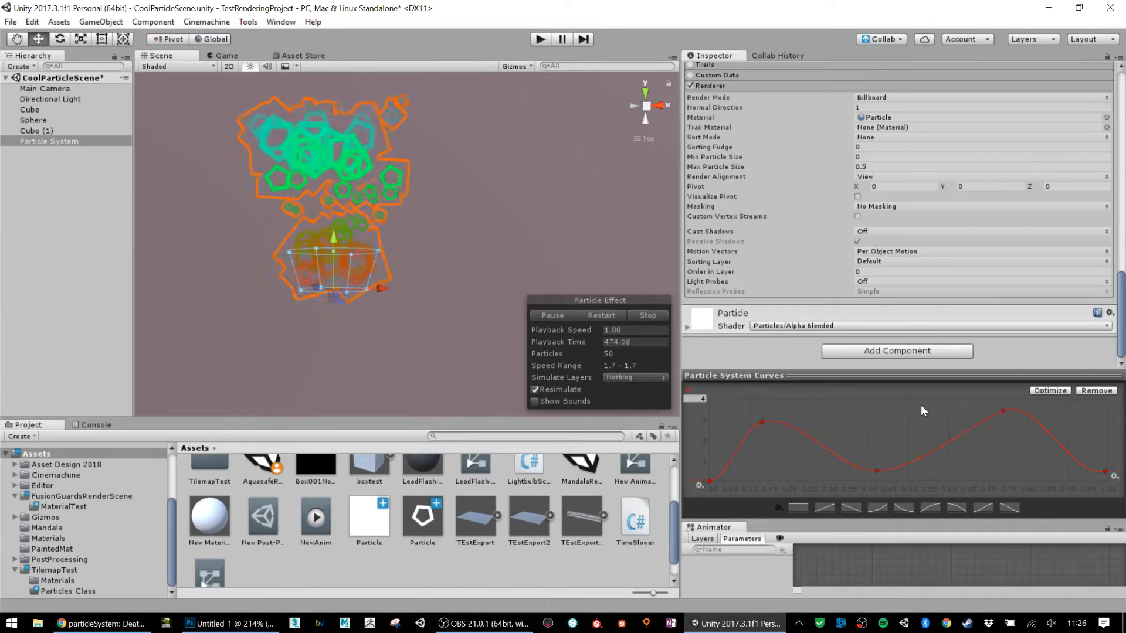
pyautogui.scroll(15, 882, 211)
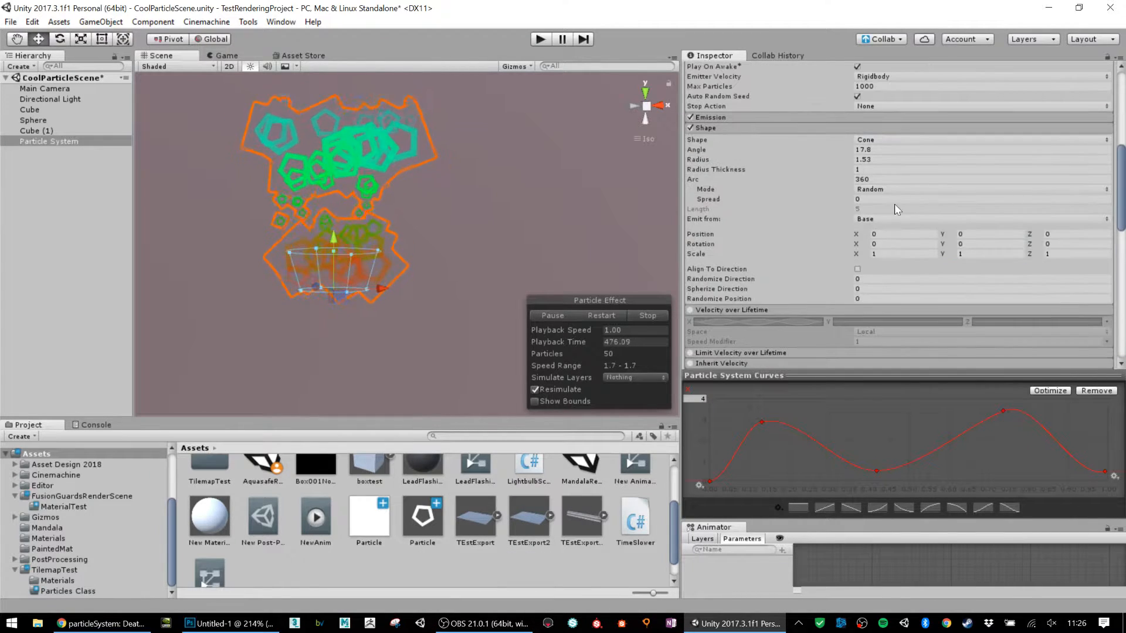
pyautogui.scroll(3, 870, 204)
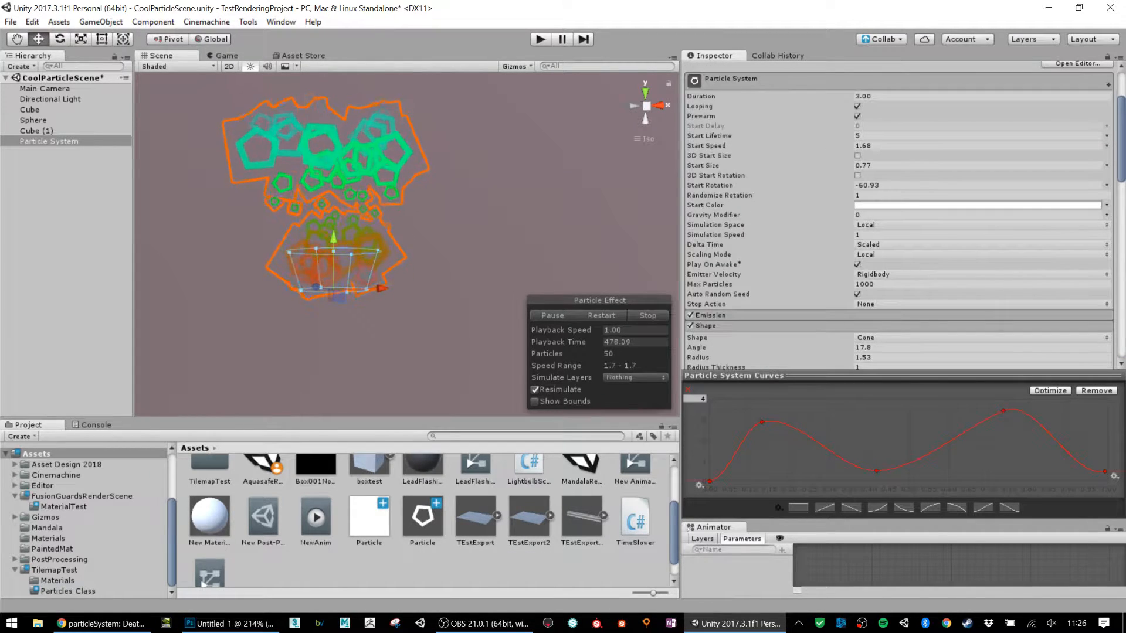
pyautogui.moveTo(856, 147); pyautogui.dragTo(866, 146)
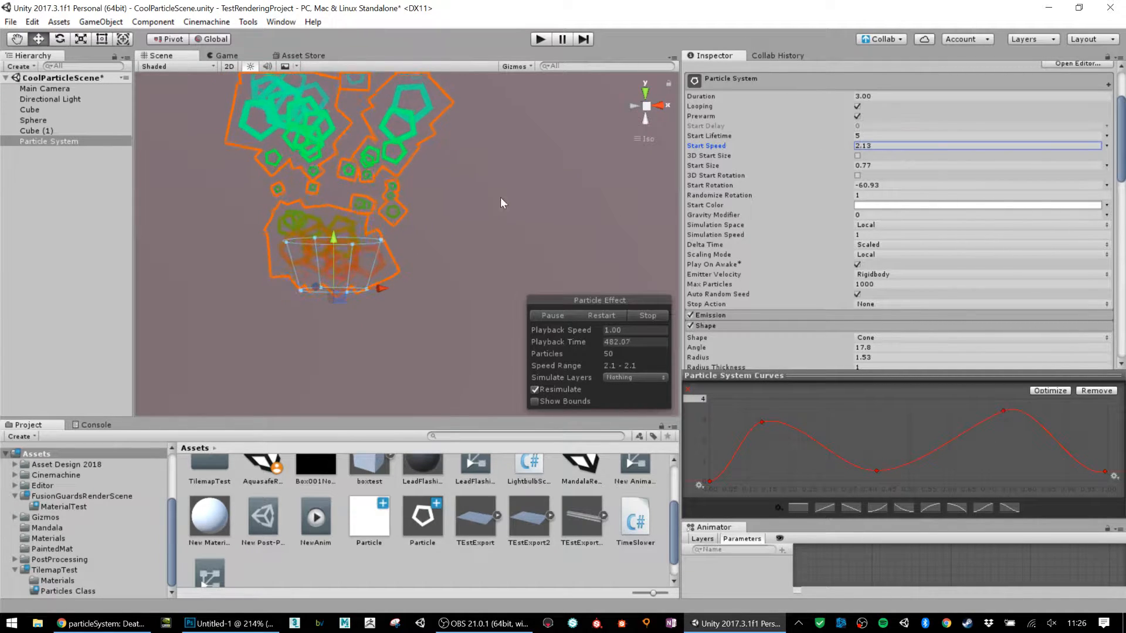
pyautogui.scroll(-5, 391, 178)
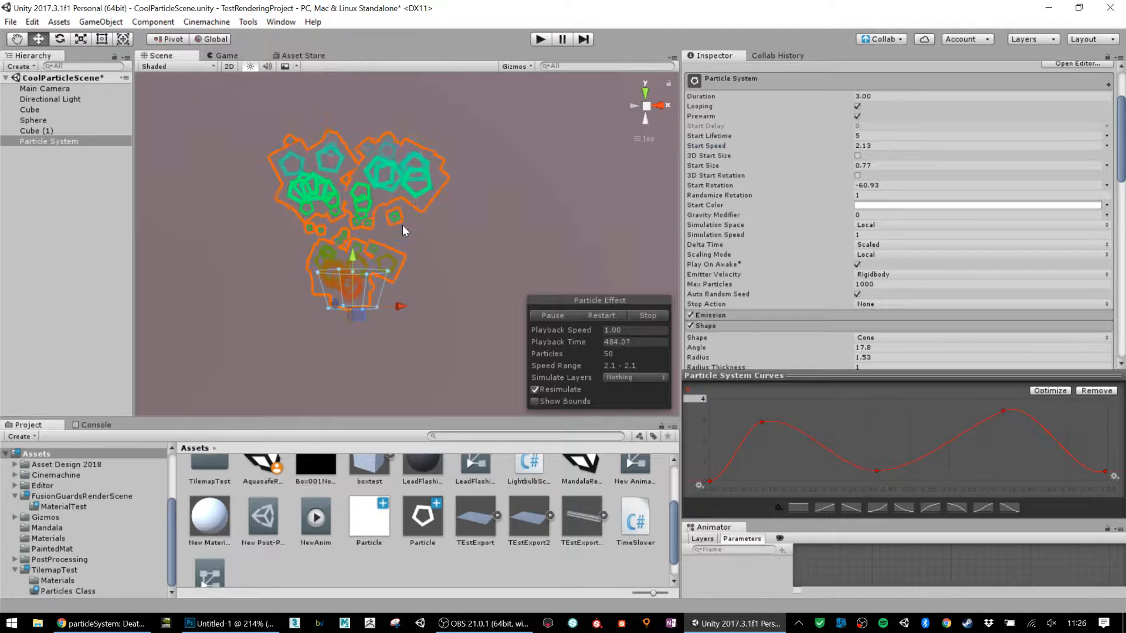
pyautogui.scroll(3, 403, 230)
pyautogui.moveTo(404, 257); pyautogui.dragTo(440, 253, button='middle')
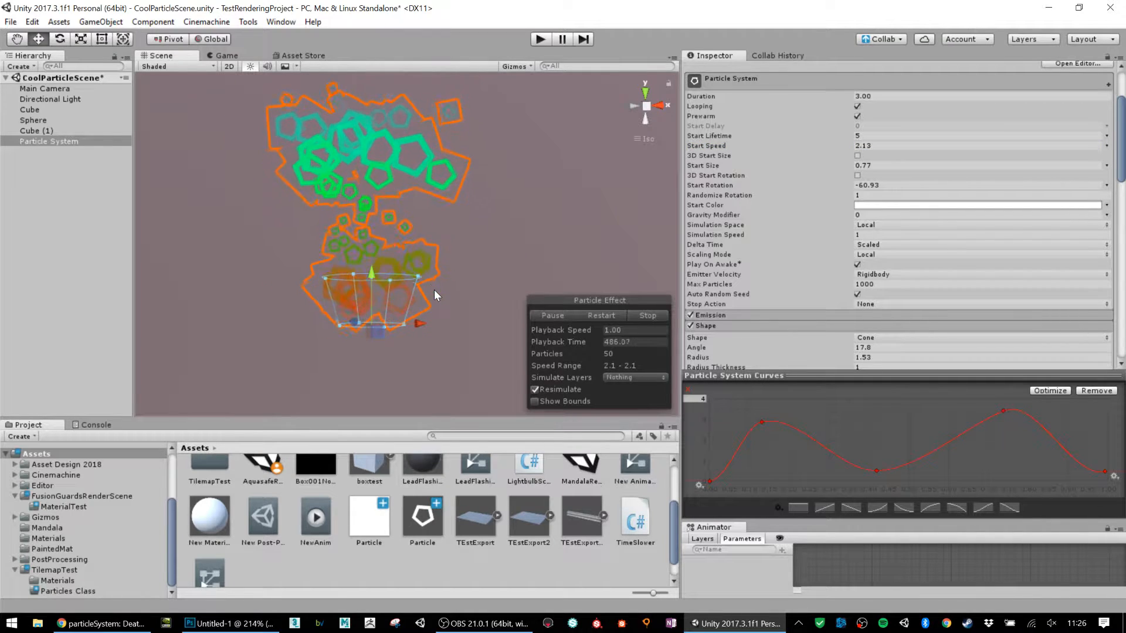
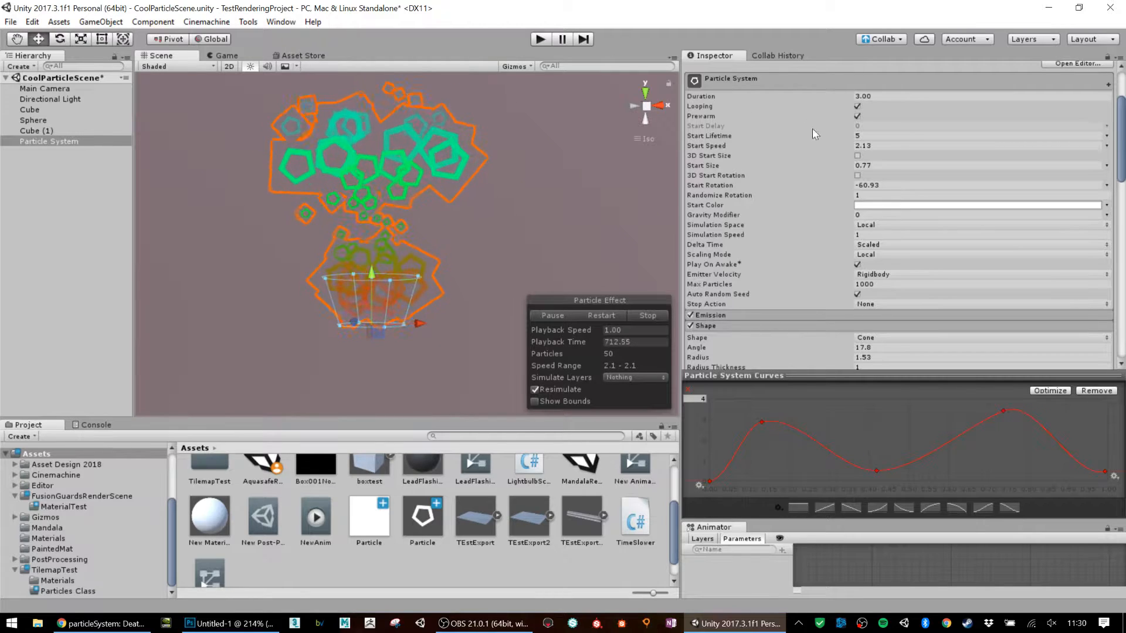
# - Set the Particle System's Start Speed to 3
pyautogui.scroll(-10, 858, 191)
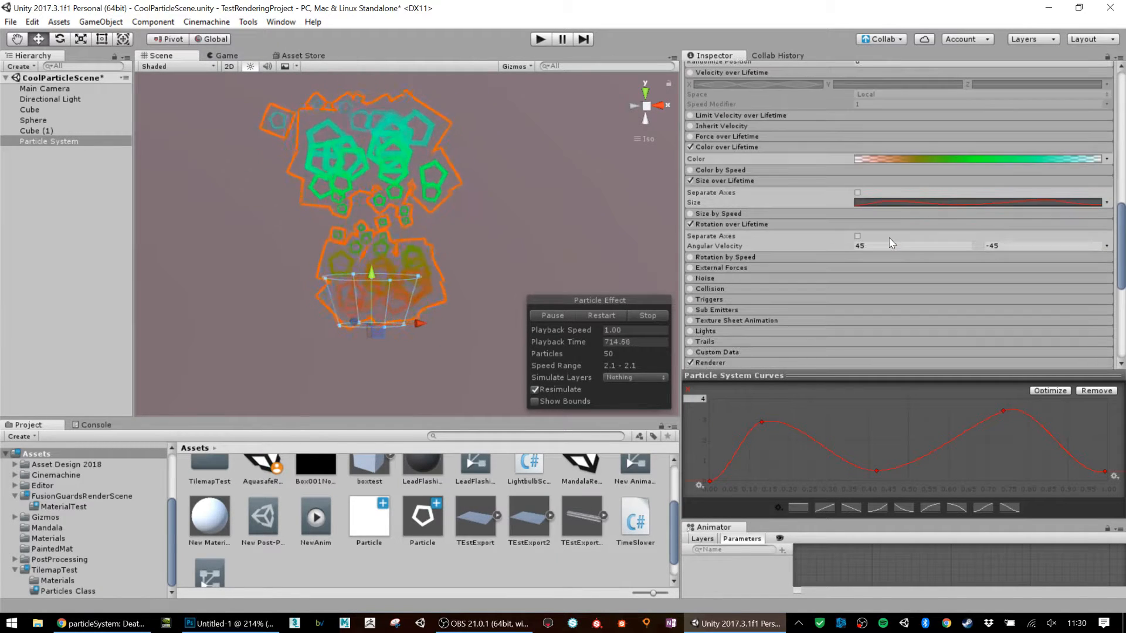
pyautogui.scroll(-5, 888, 237)
pyautogui.scroll(-7, 896, 240)
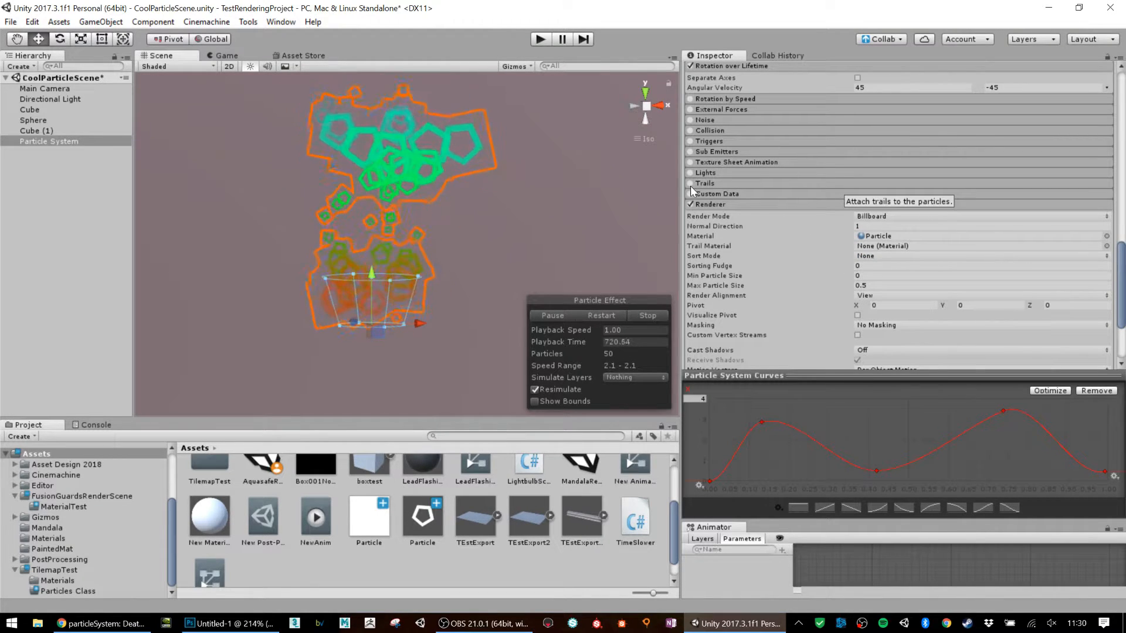
pyautogui.scroll(20, 850, 191)
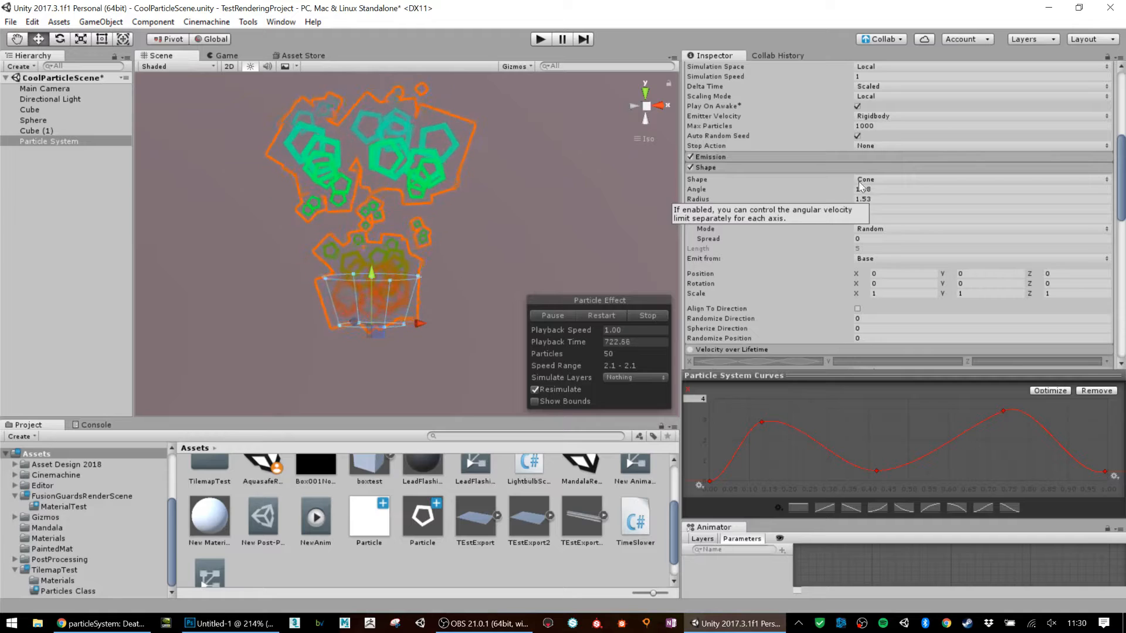
pyautogui.scroll(3, 853, 182)
pyautogui.scroll(4, 861, 167)
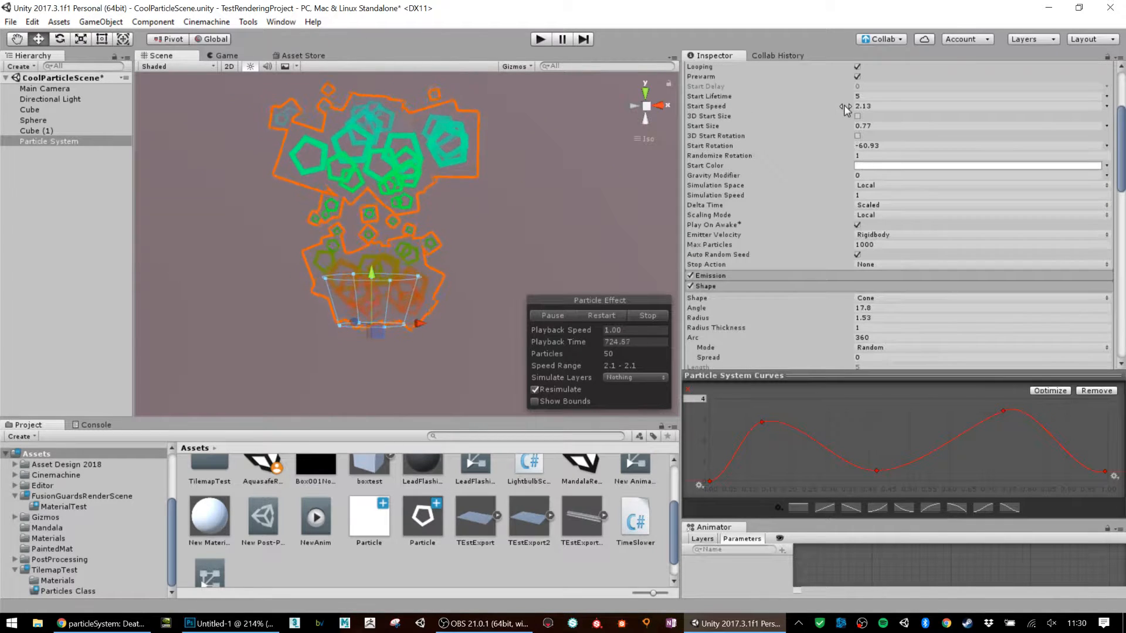
pyautogui.click(863, 106)
pyautogui.write('3')
# - Enable the Trails module and assign Default-Particle as the Renderer's trail material
pyautogui.scroll(-8, 470, 230)
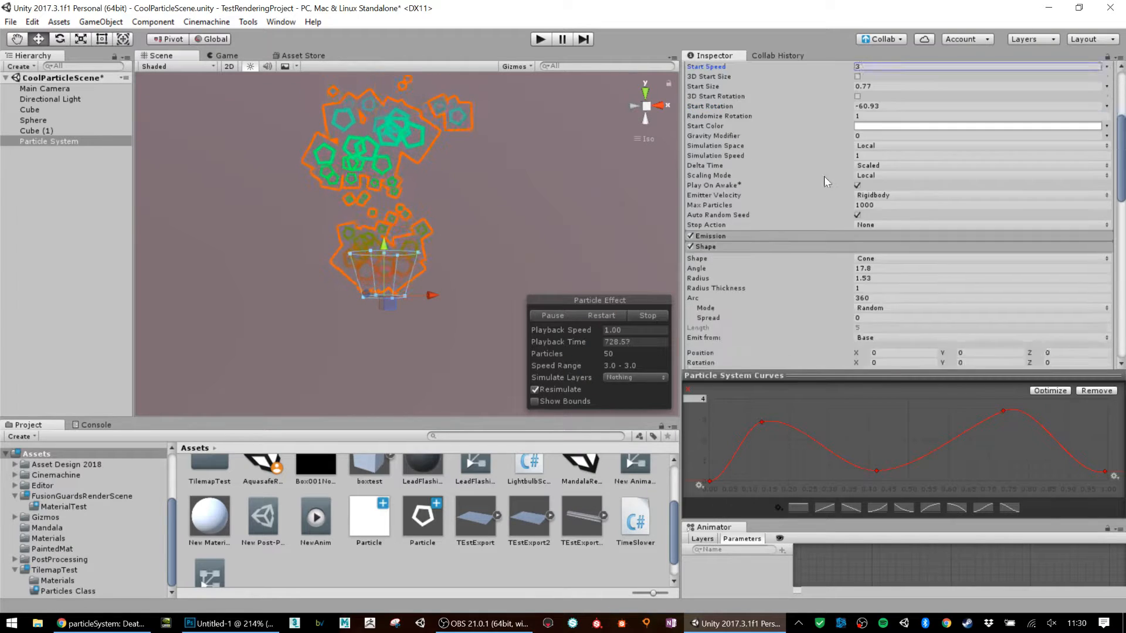
pyautogui.scroll(-15, 826, 178)
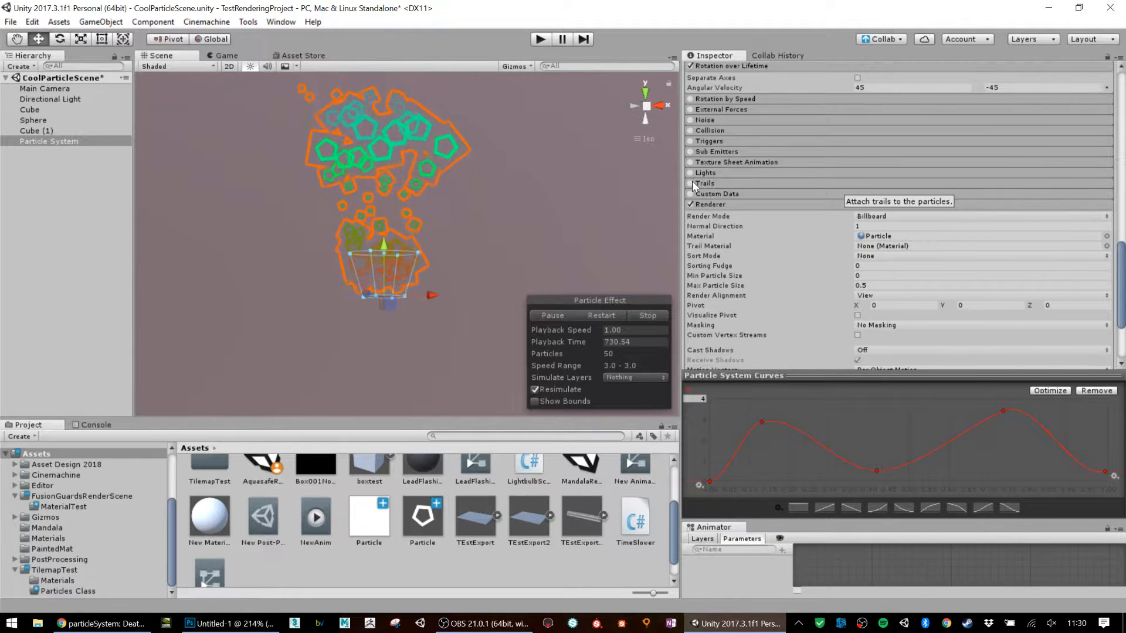
pyautogui.click(691, 183)
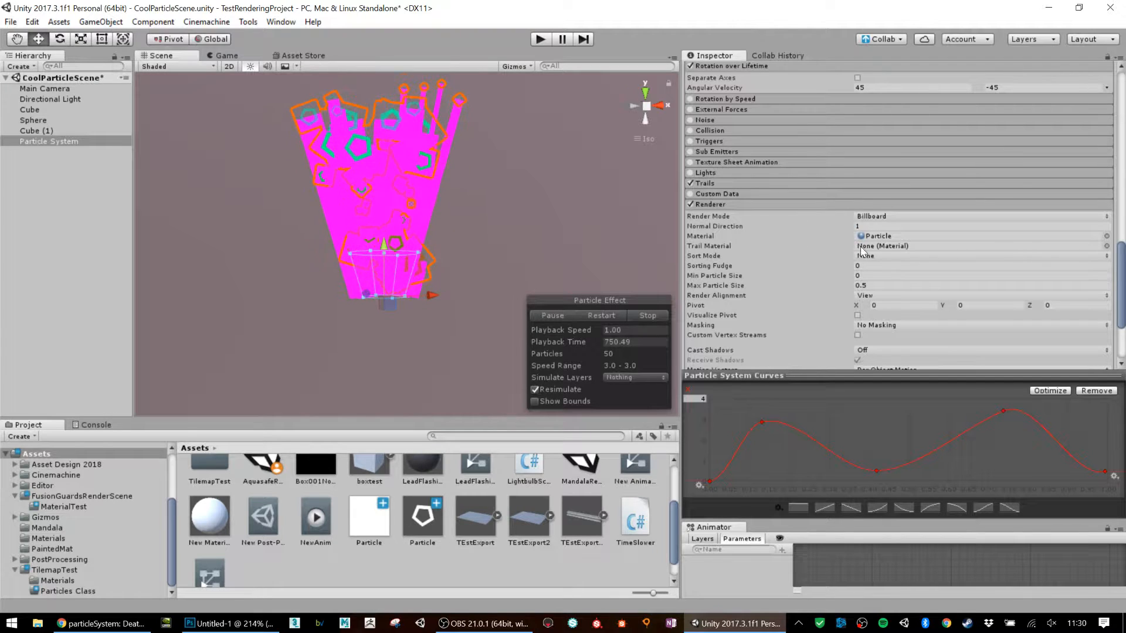
pyautogui.click(1107, 247)
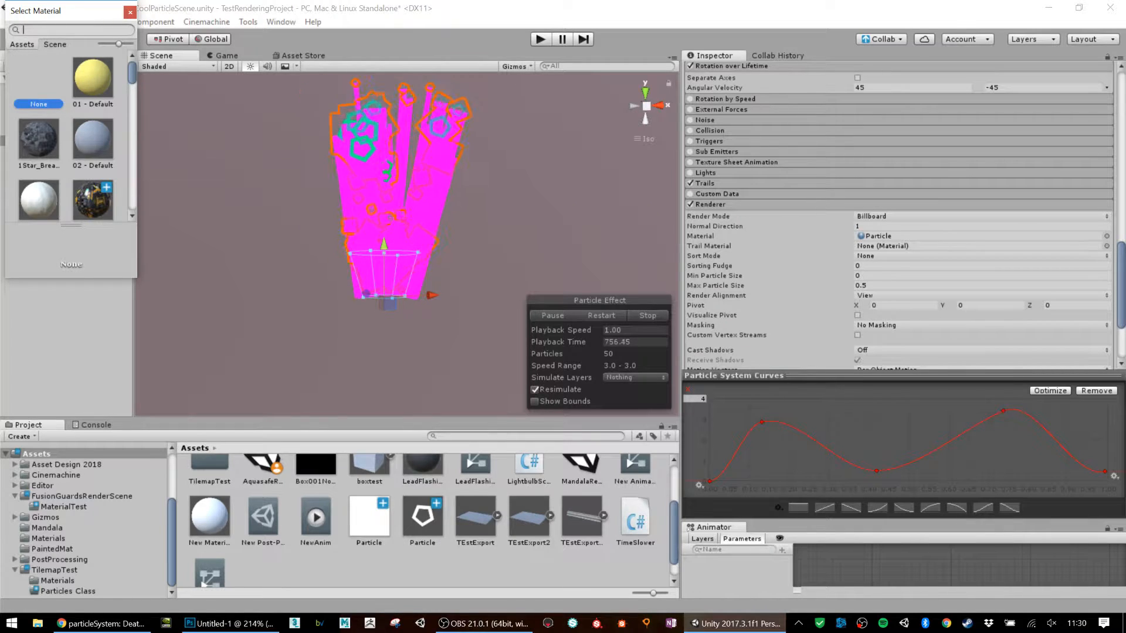
pyautogui.write('default')
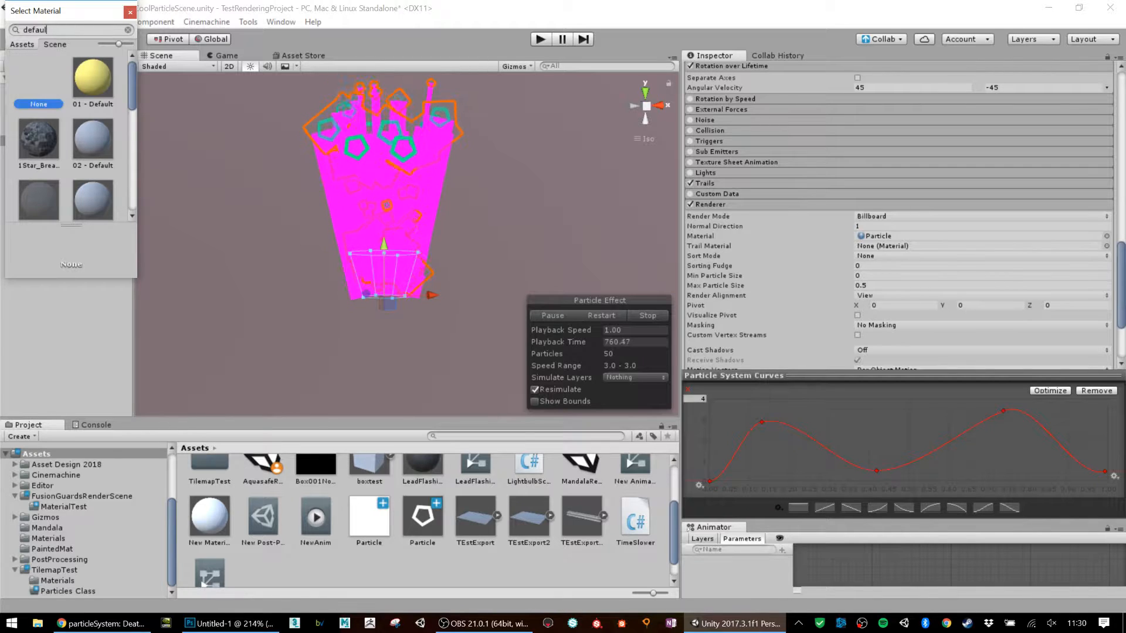
pyautogui.press('BackSpace')
pyautogui.press('BackSpace')
pyautogui.press('BackSpace')
pyautogui.press('BackSpace')
pyautogui.press('BackSpace')
pyautogui.press('BackSpace')
pyautogui.press('BackSpace')
pyautogui.write('parti')
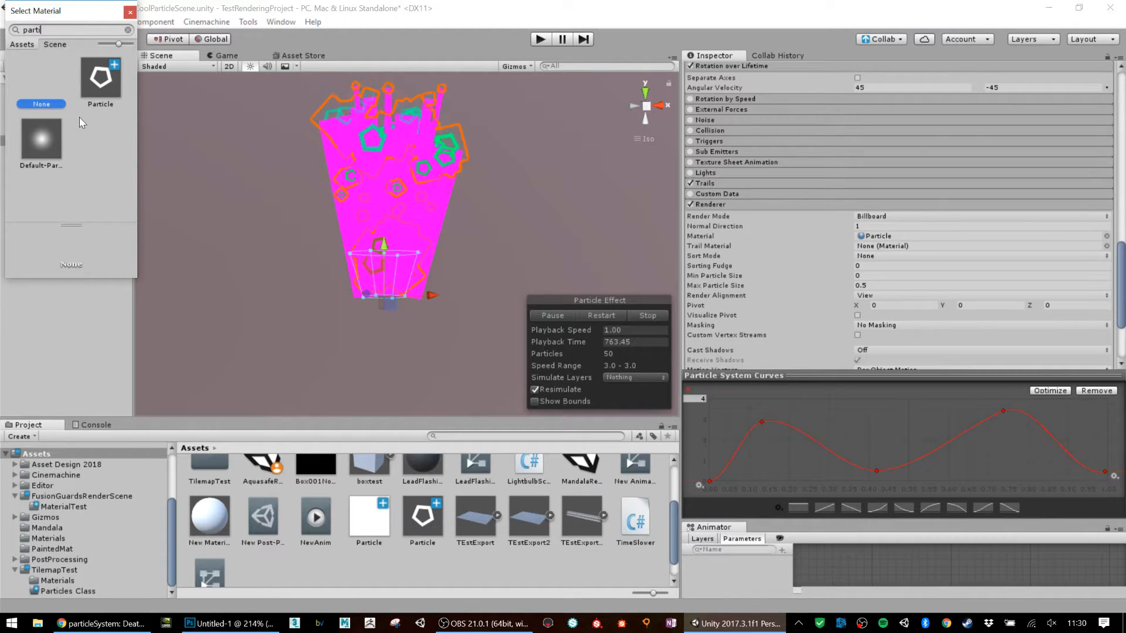
pyautogui.doubleClick(47, 144)
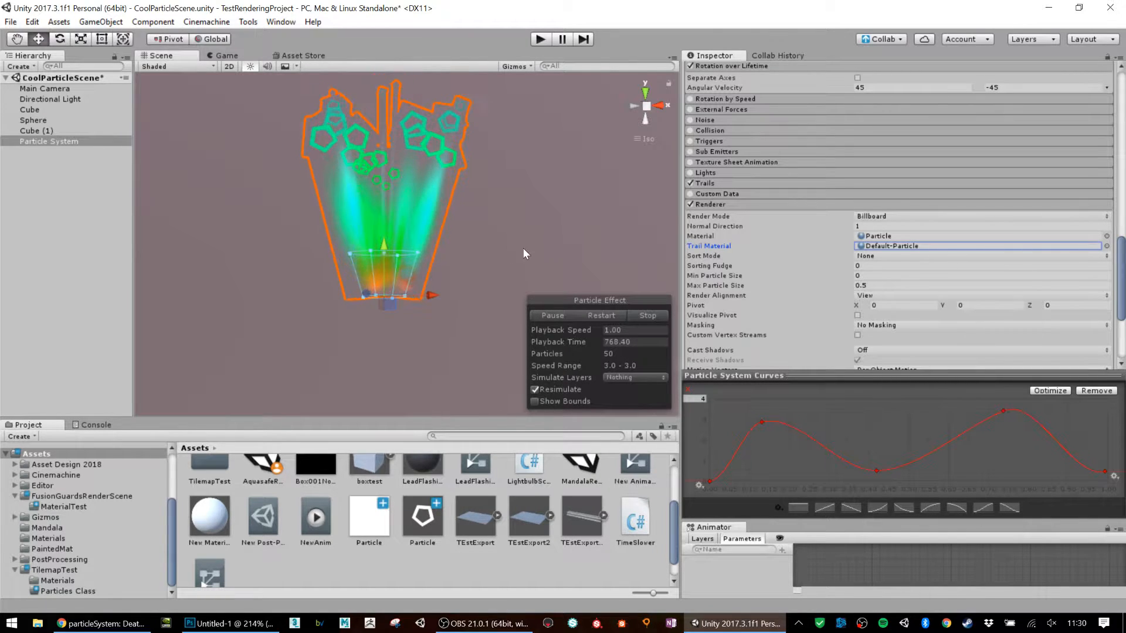
# - Set the Particle System's Start Speed to 7.56 and its Gravity Modifier to 0.29
pyautogui.scroll(15, 735, 141)
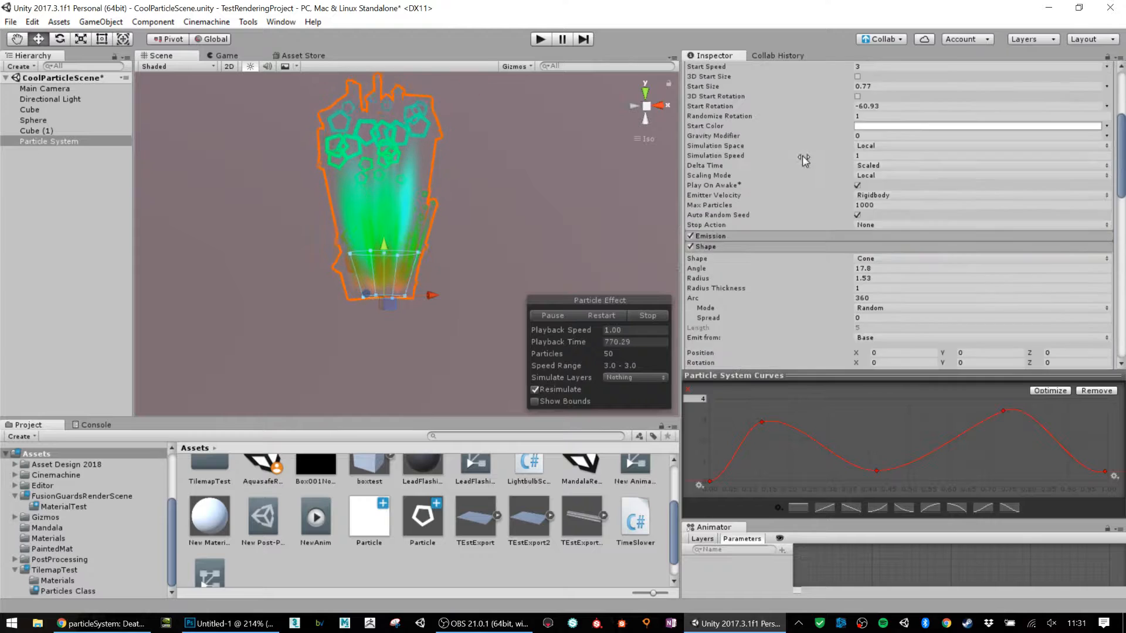
pyautogui.moveTo(850, 184); pyautogui.dragTo(916, 184)
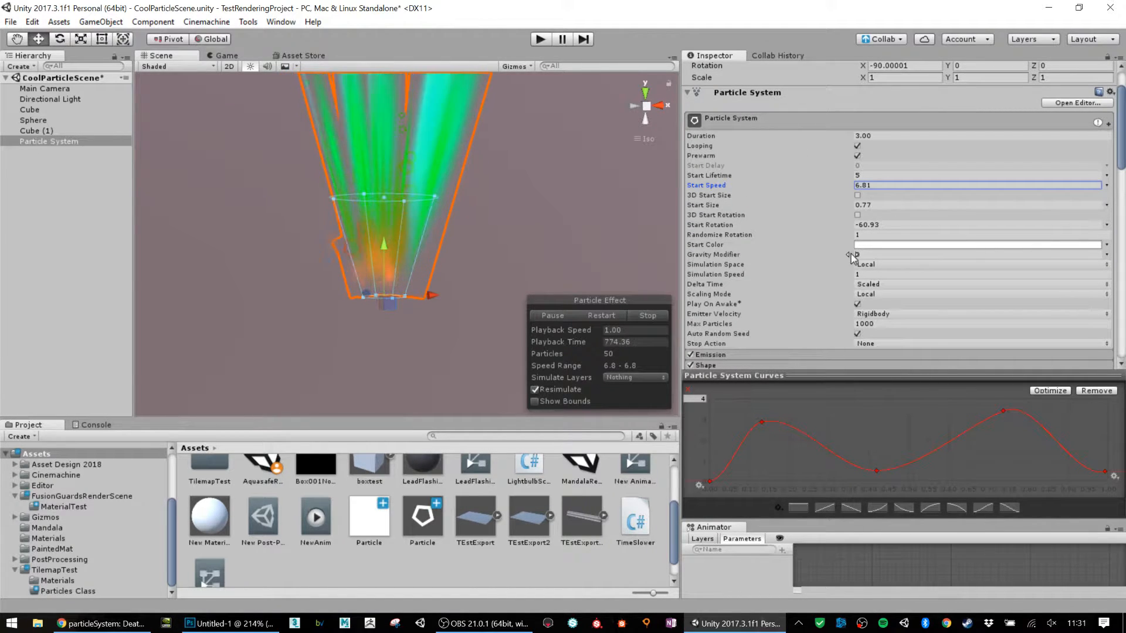
pyautogui.moveTo(851, 256)
pyautogui.mouseDown()
pyautogui.moveTo(890, 256)
pyautogui.moveTo(858, 252)
pyautogui.mouseUp()
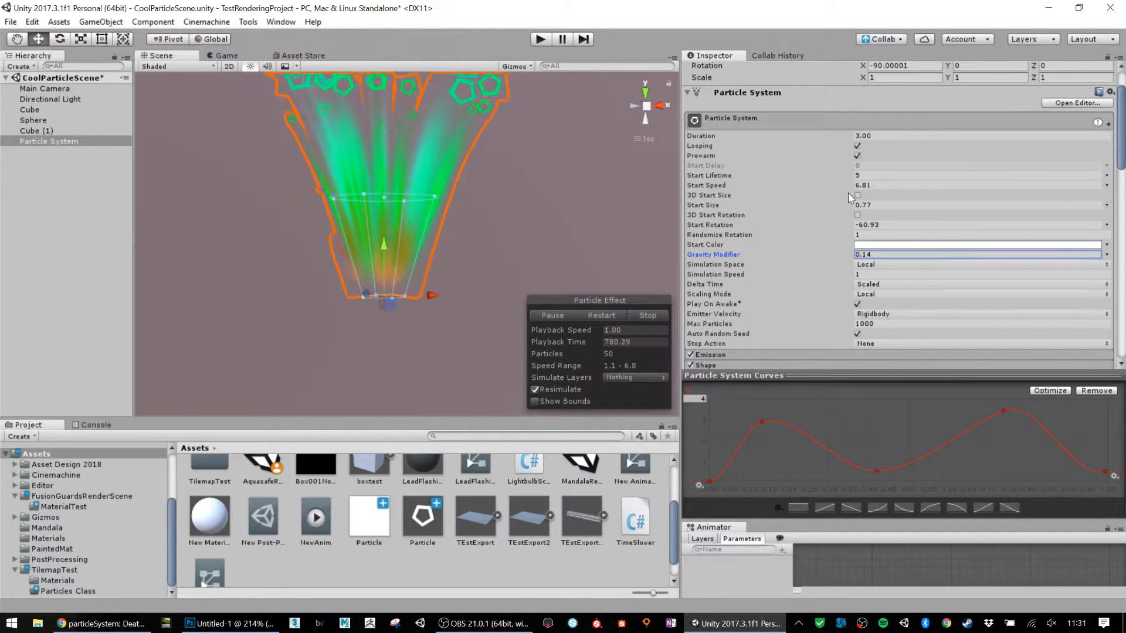
pyautogui.moveTo(850, 186); pyautogui.dragTo(856, 186)
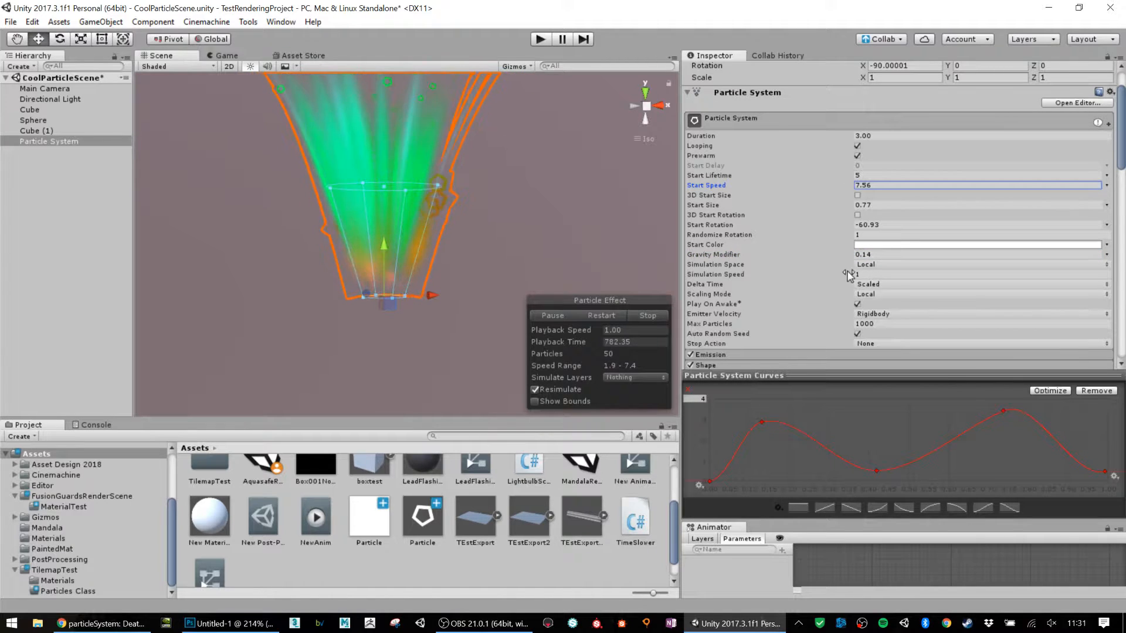
pyautogui.click(853, 257)
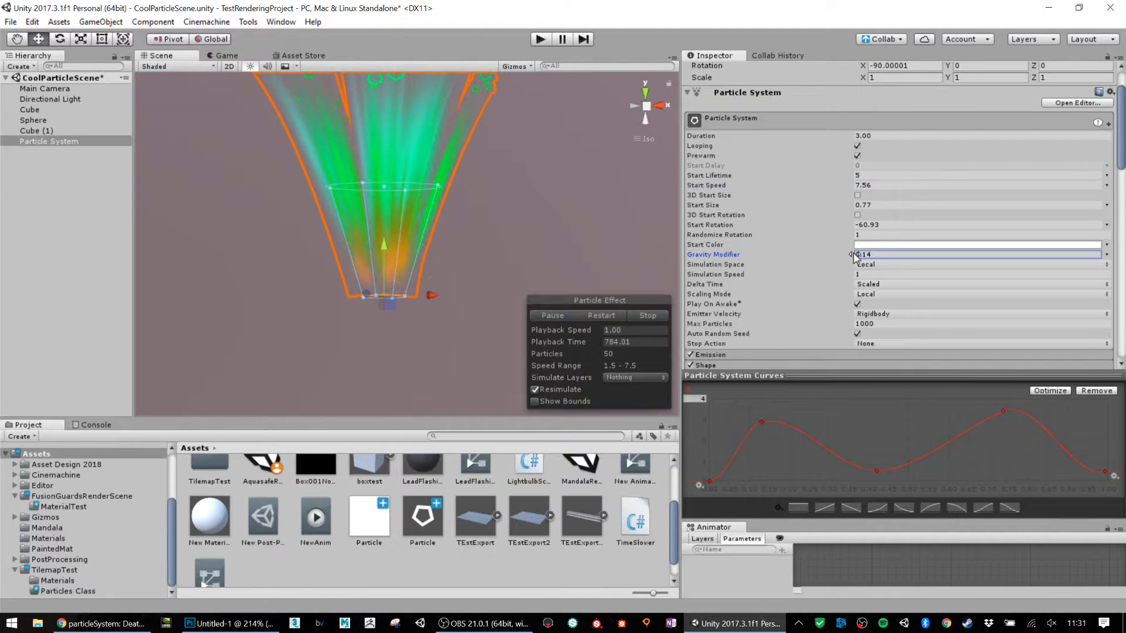
pyautogui.moveTo(858, 253)
pyautogui.mouseDown()
pyautogui.moveTo(869, 253)
pyautogui.moveTo(853, 253)
pyautogui.mouseUp()
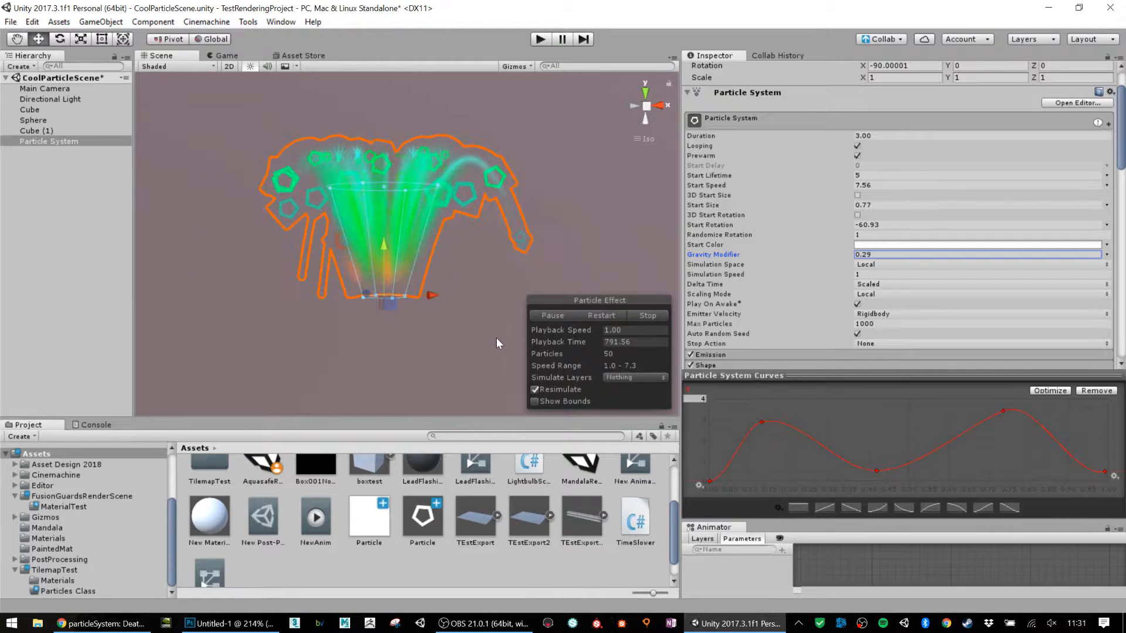
# - Expand the Trails module settings and set the trail Ratio to 1
pyautogui.scroll(-12, 844, 235)
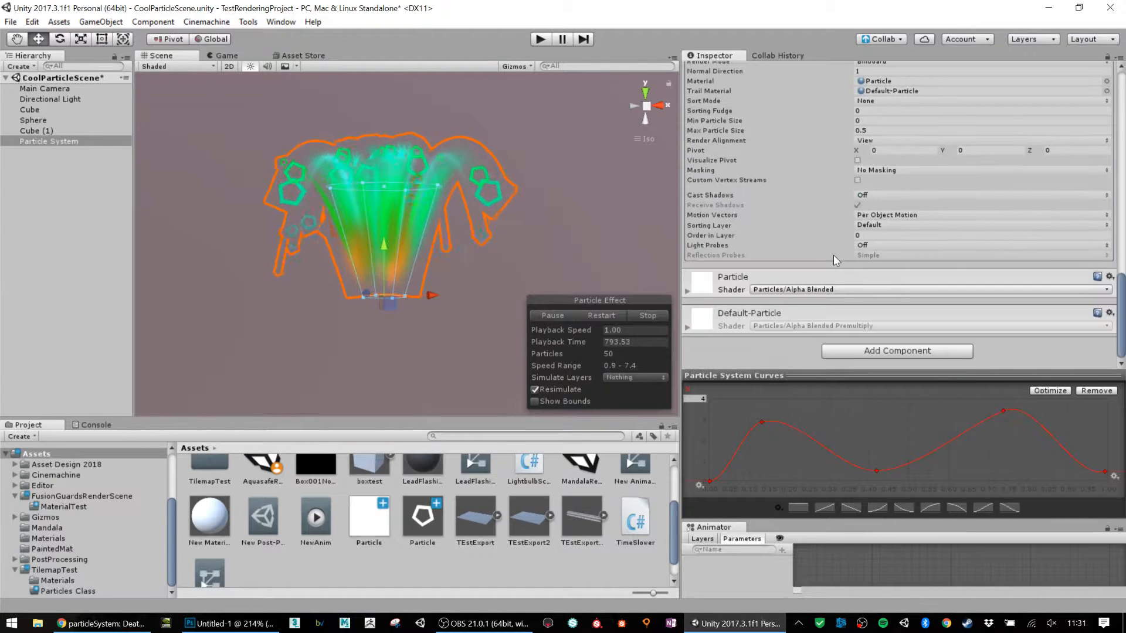
pyautogui.scroll(6, 833, 255)
pyautogui.scroll(-2, 742, 252)
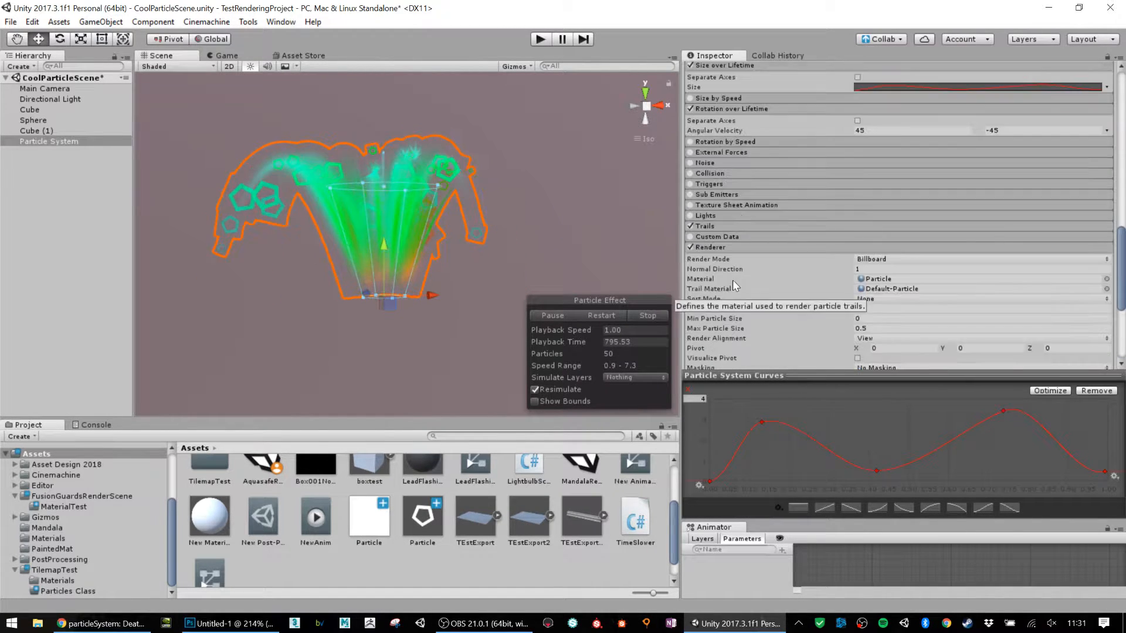
pyautogui.click(725, 224)
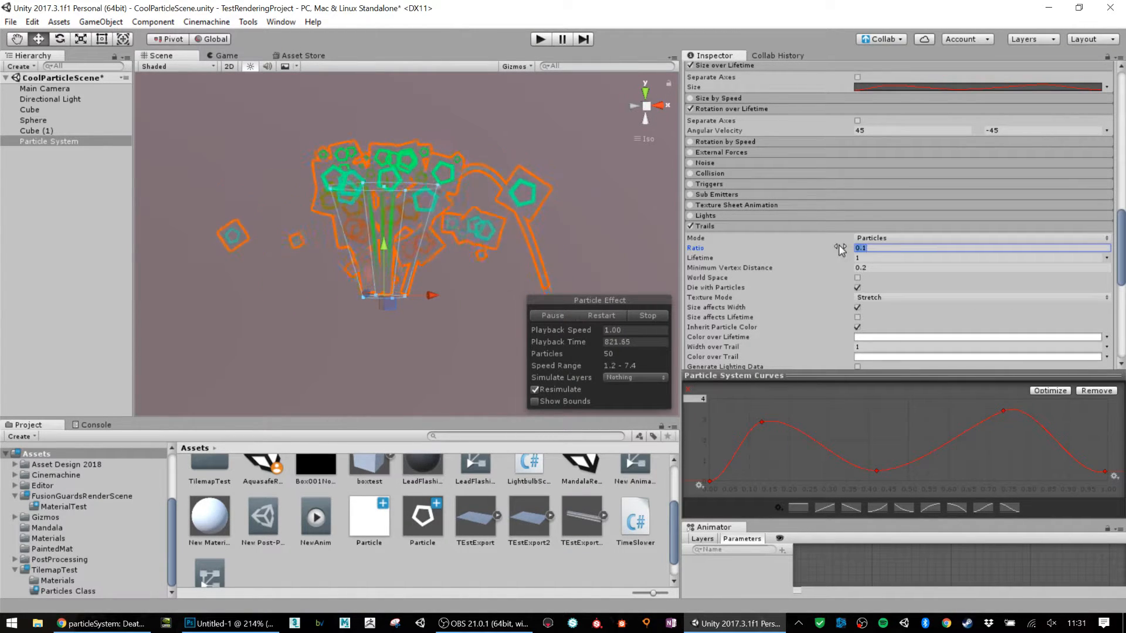
pyautogui.press('BackSpace')
pyautogui.press('BackSpace')
pyautogui.press('BackSpace')
pyautogui.write('1')
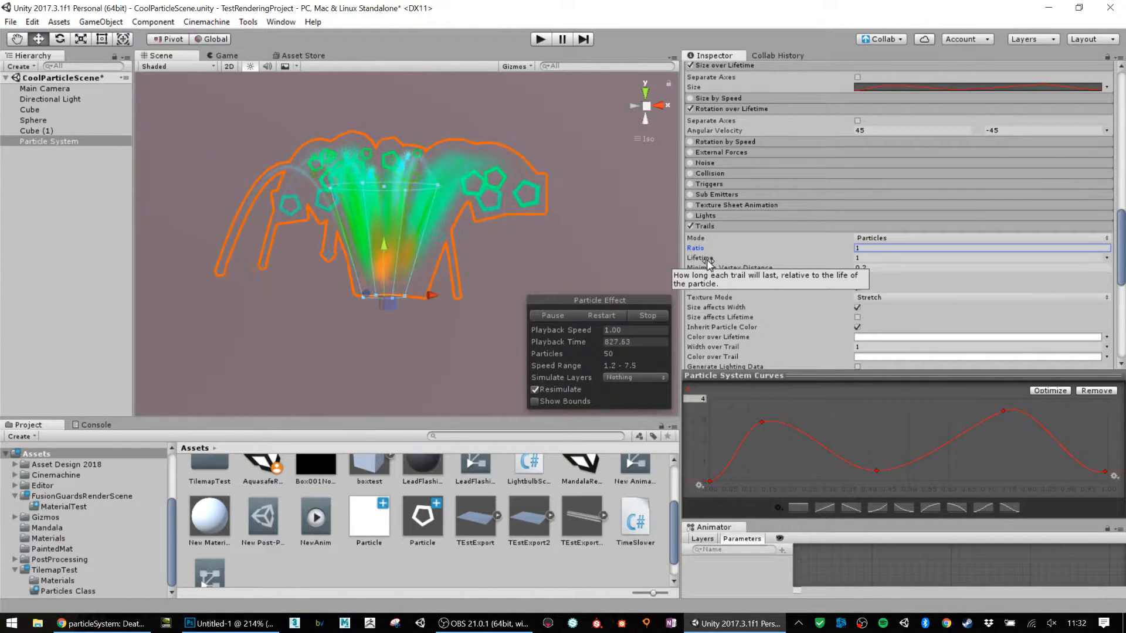
pyautogui.press('Tab')
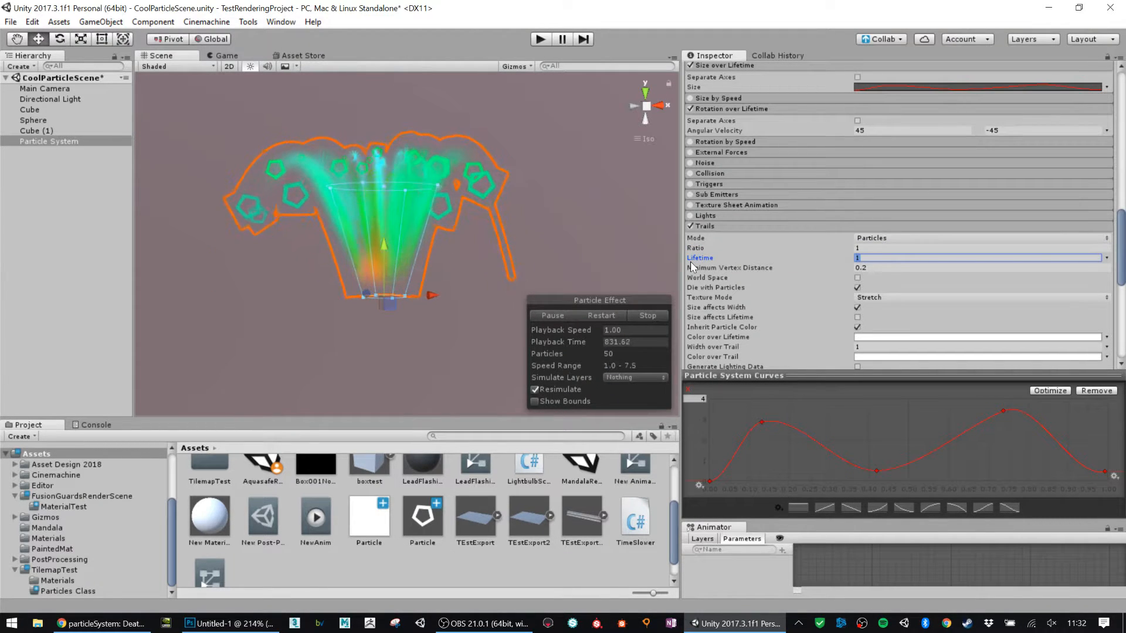
# - Try a trail Lifetime of 0.5 with a Minimum Vertex Distance of 26.11, and return the trail Lifetime to 1
pyautogui.write('0.5')
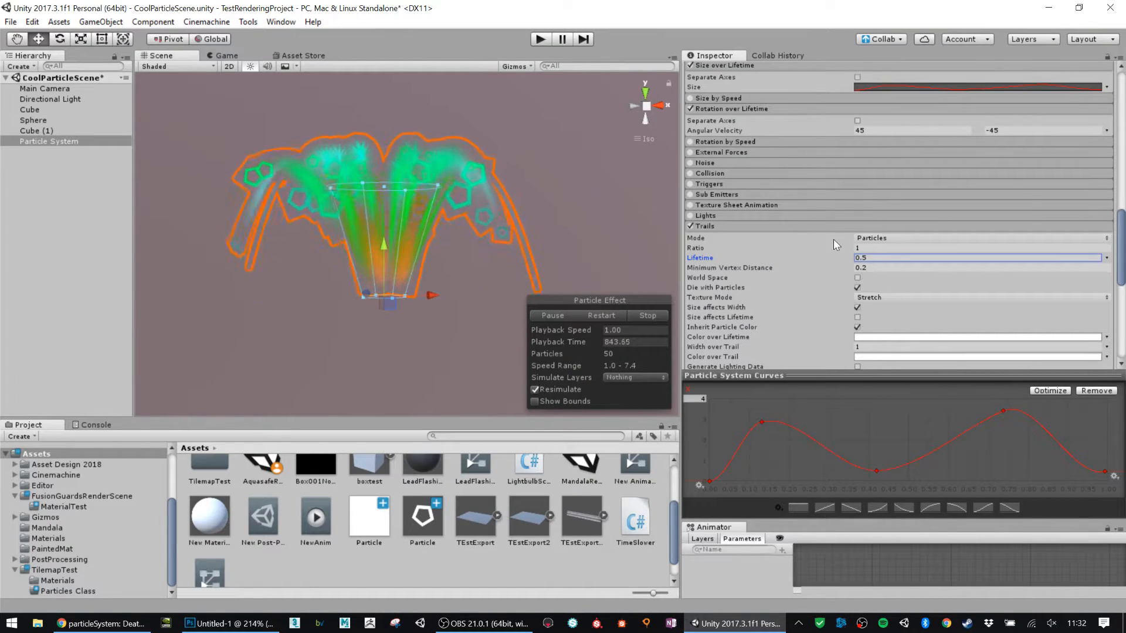
pyautogui.scroll(-2, 833, 239)
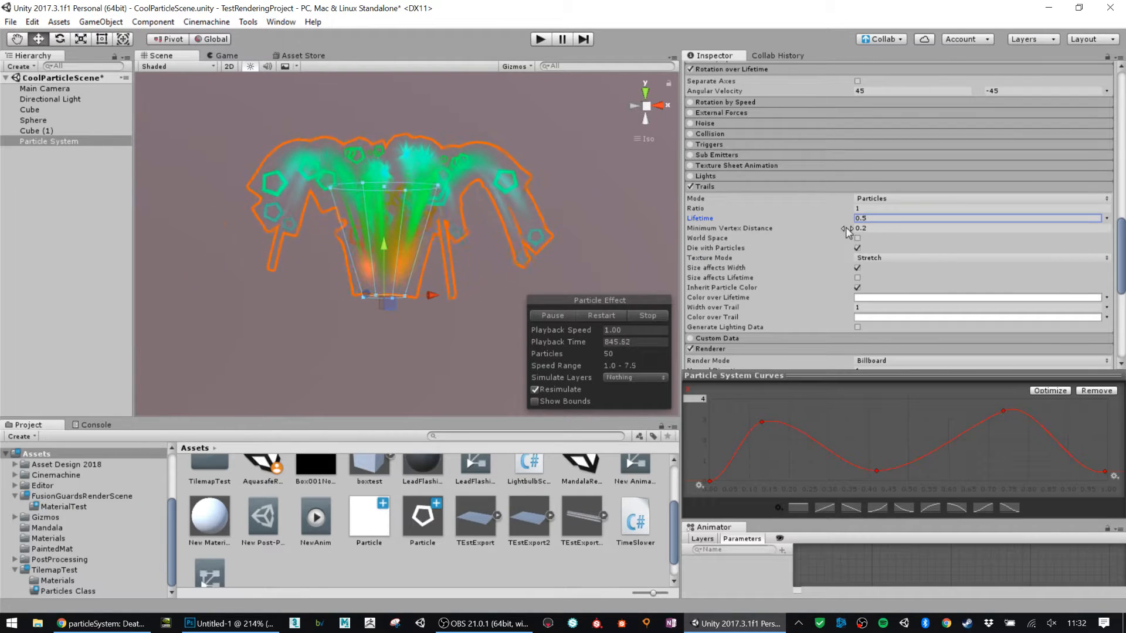
pyautogui.moveTo(846, 228); pyautogui.dragTo(443, 275)
pyautogui.scroll(-2, 977, 225)
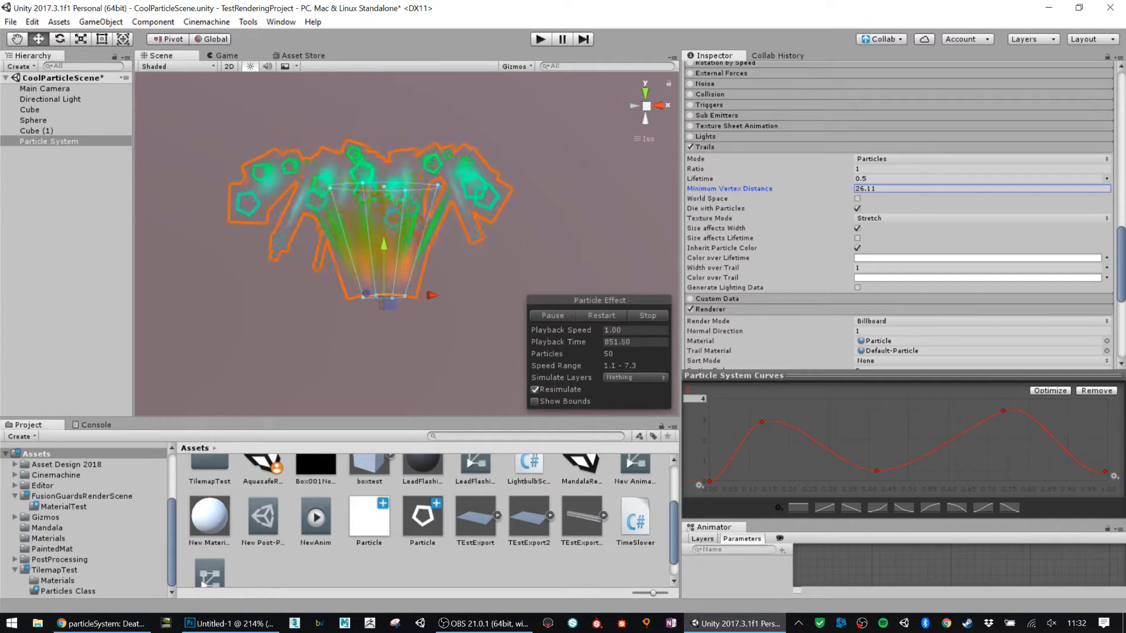
pyautogui.click(820, 180)
pyautogui.write('1')
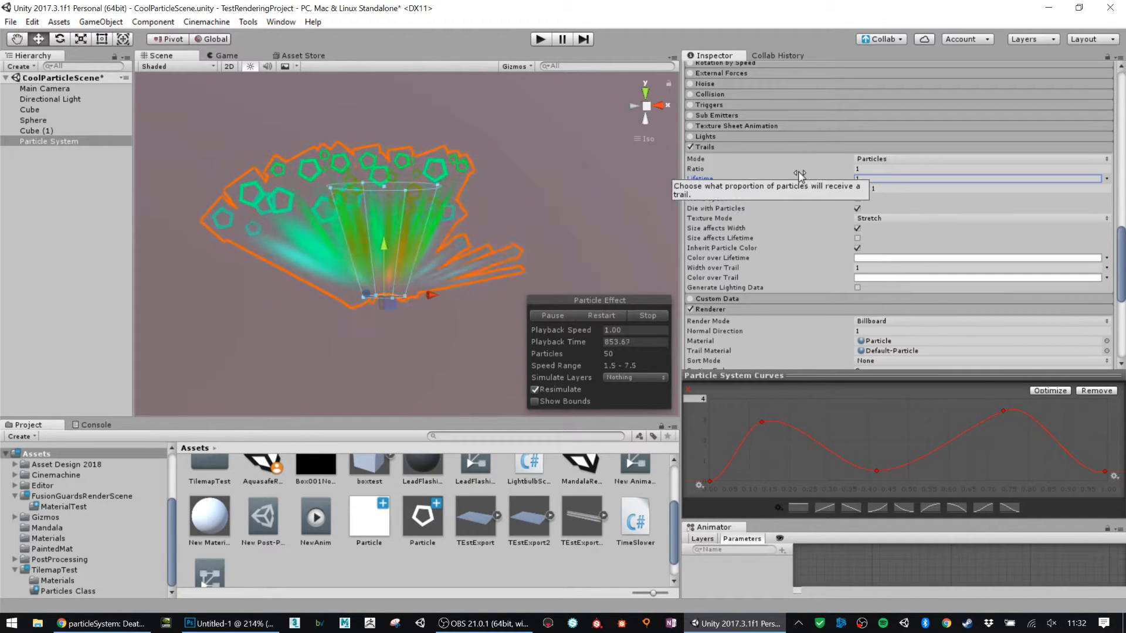
# - Set the Particle System's Start Lifetime to 10
pyautogui.scroll(10, 797, 172)
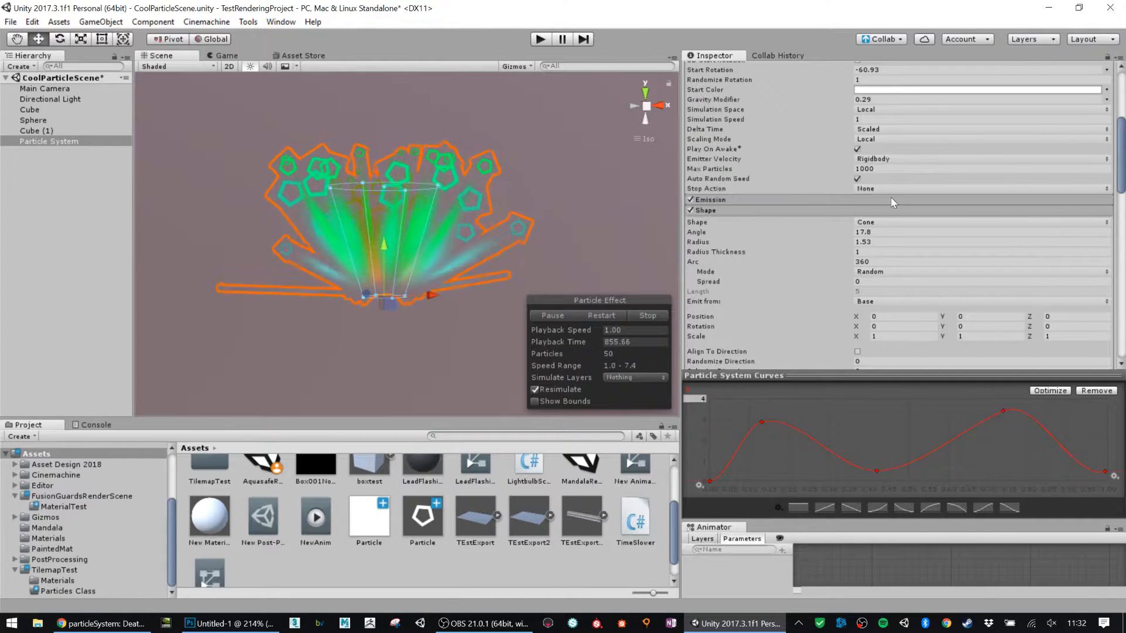
pyautogui.scroll(5, 840, 153)
pyautogui.click(807, 175)
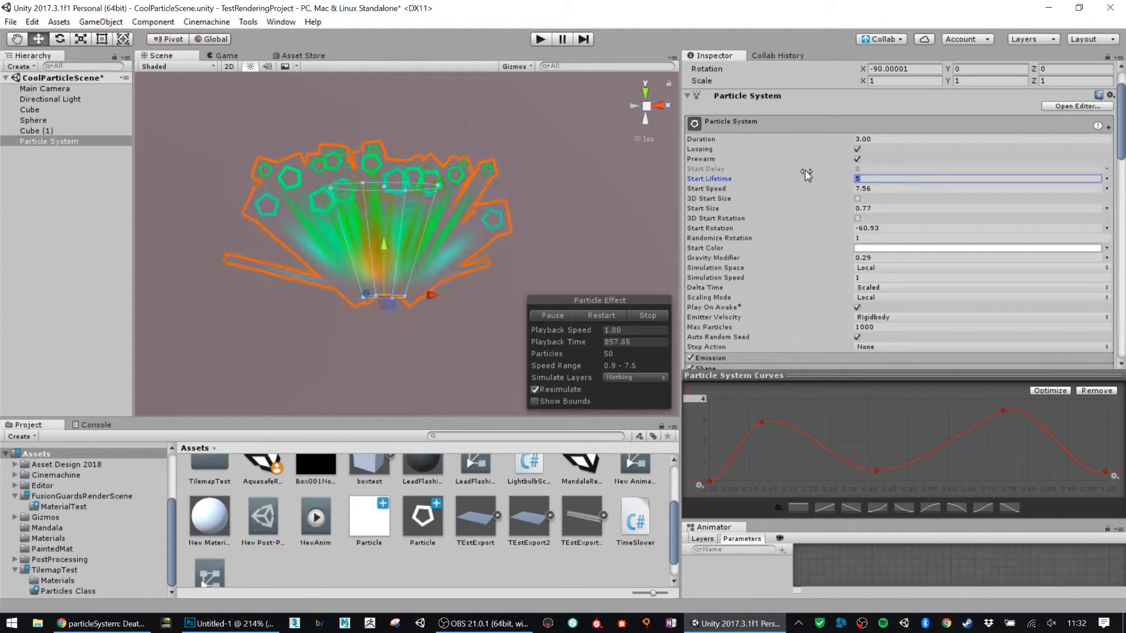
pyautogui.write('10')
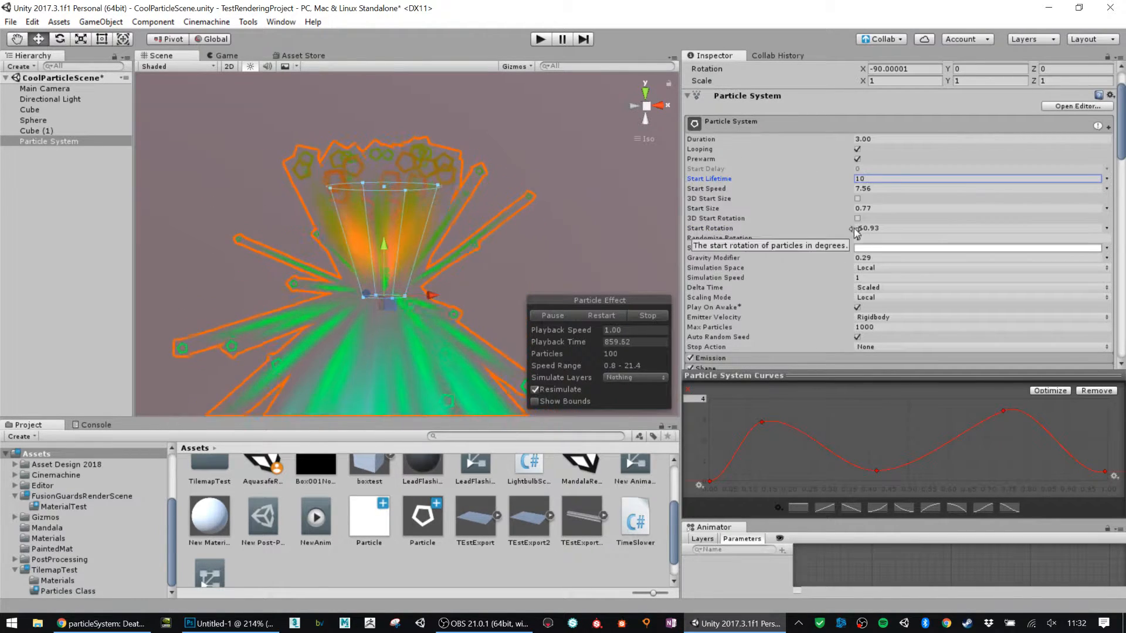
# - Try Minimum Vertex Distance values of 0.1, 50, 4 and 30 in the Trails module and compare the trail shapes
pyautogui.scroll(-9, 854, 227)
pyautogui.scroll(-7, 856, 207)
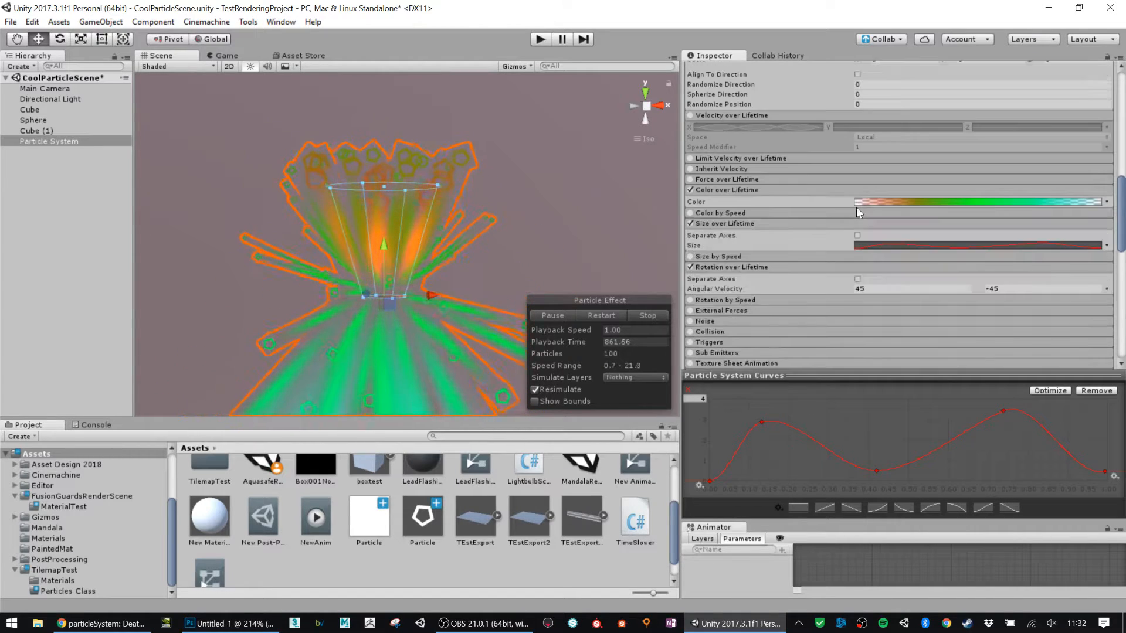
pyautogui.scroll(-3, 868, 226)
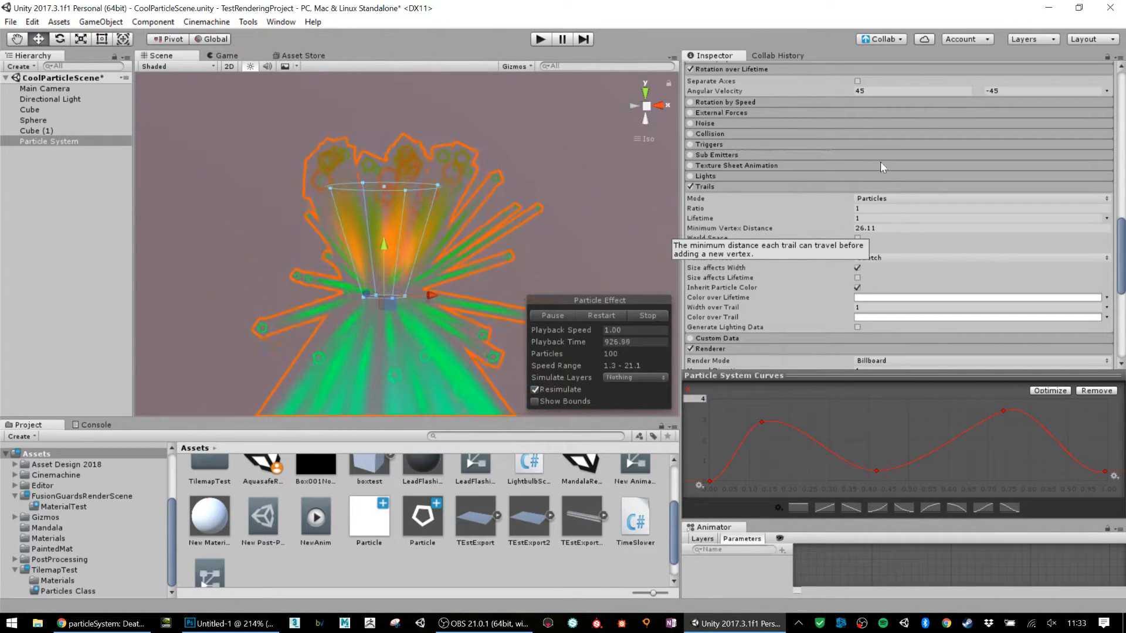
pyautogui.click(871, 228)
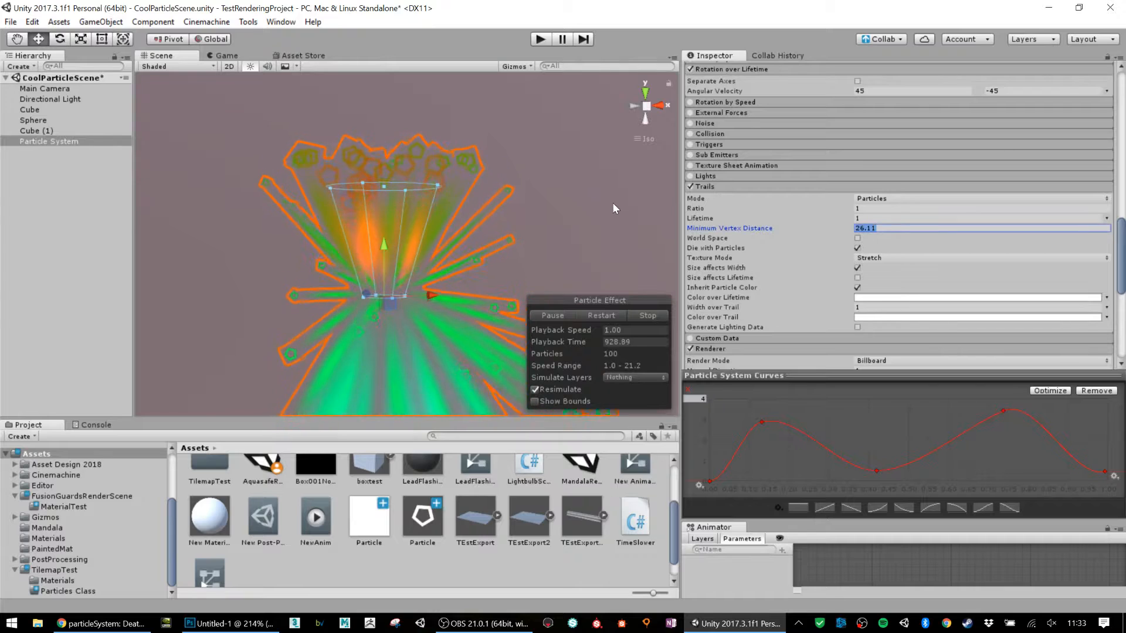
pyautogui.write('0.1')
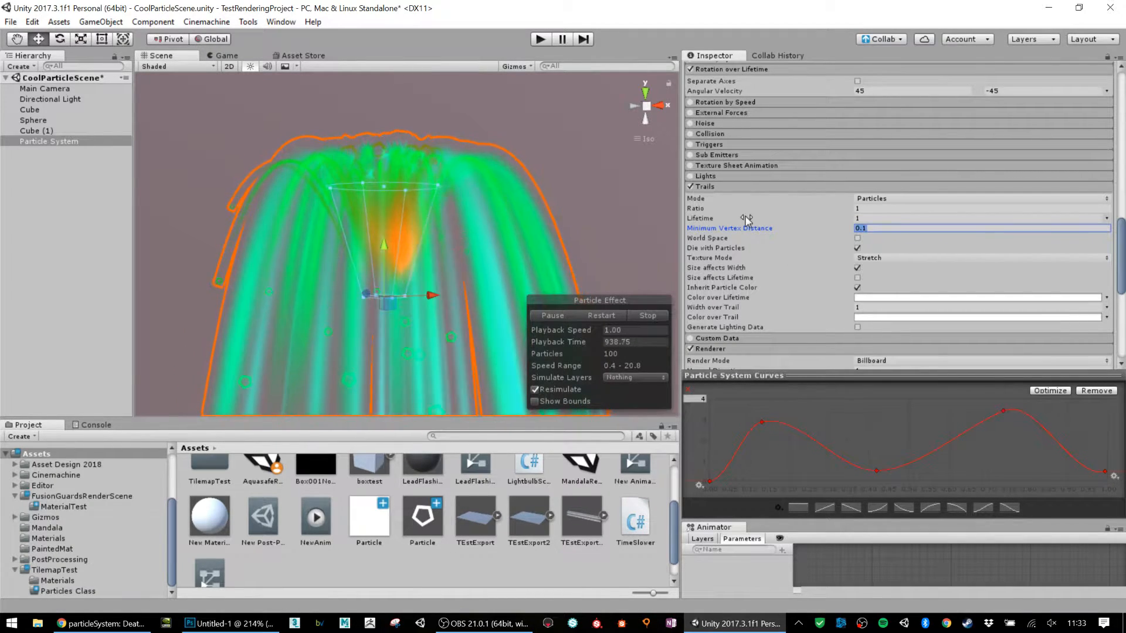
pyautogui.write('50')
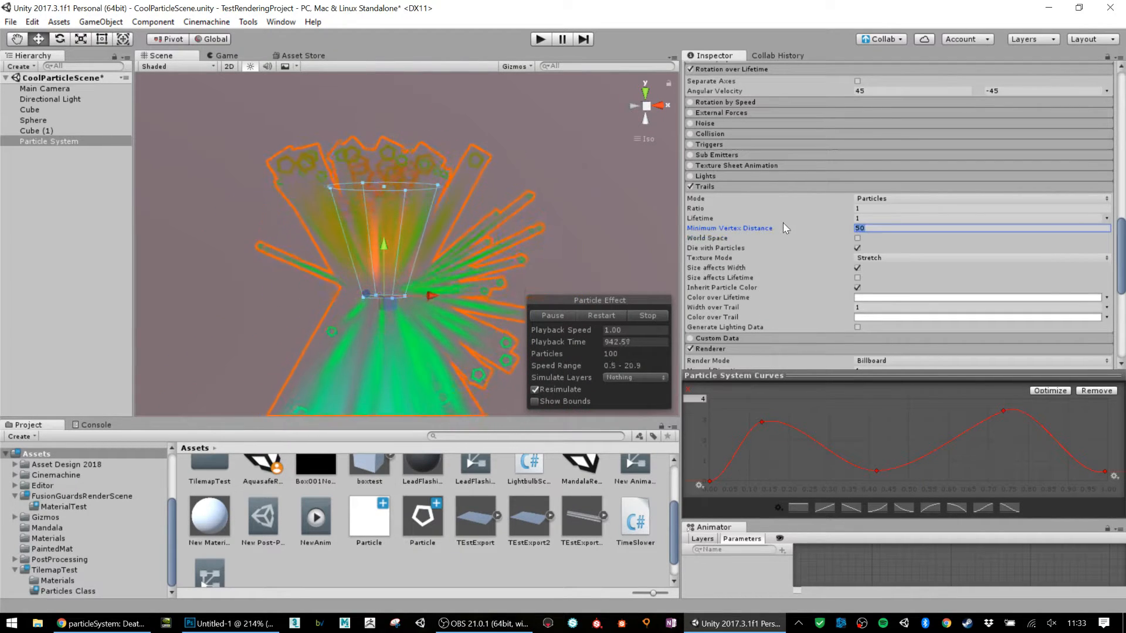
pyautogui.write('4')
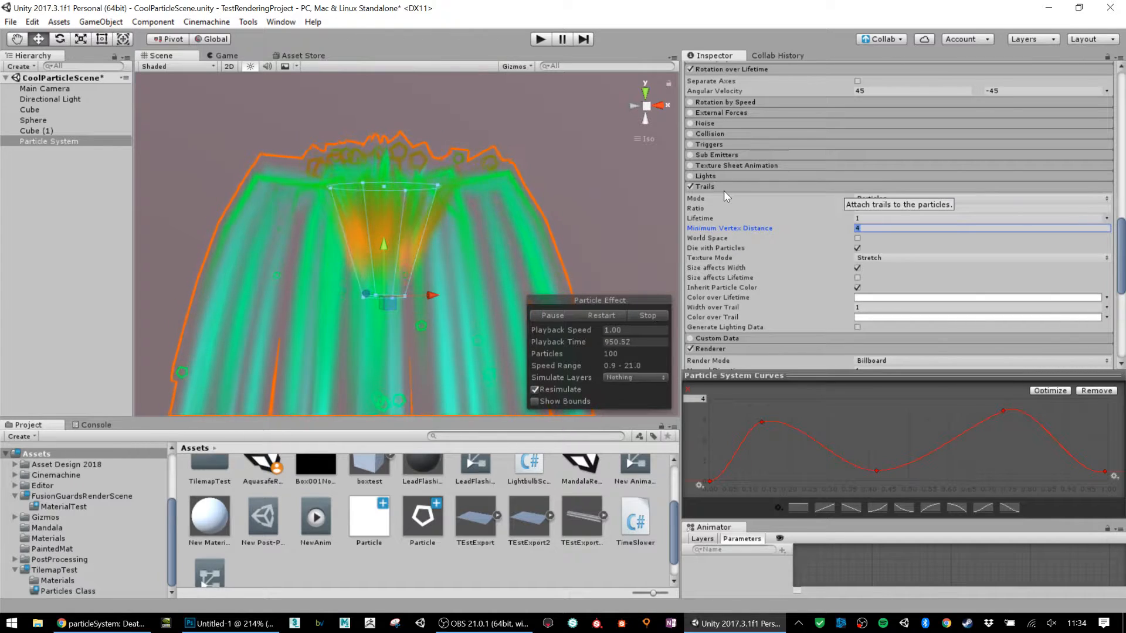
pyautogui.write('30')
pyautogui.scroll(-6, 431, 291)
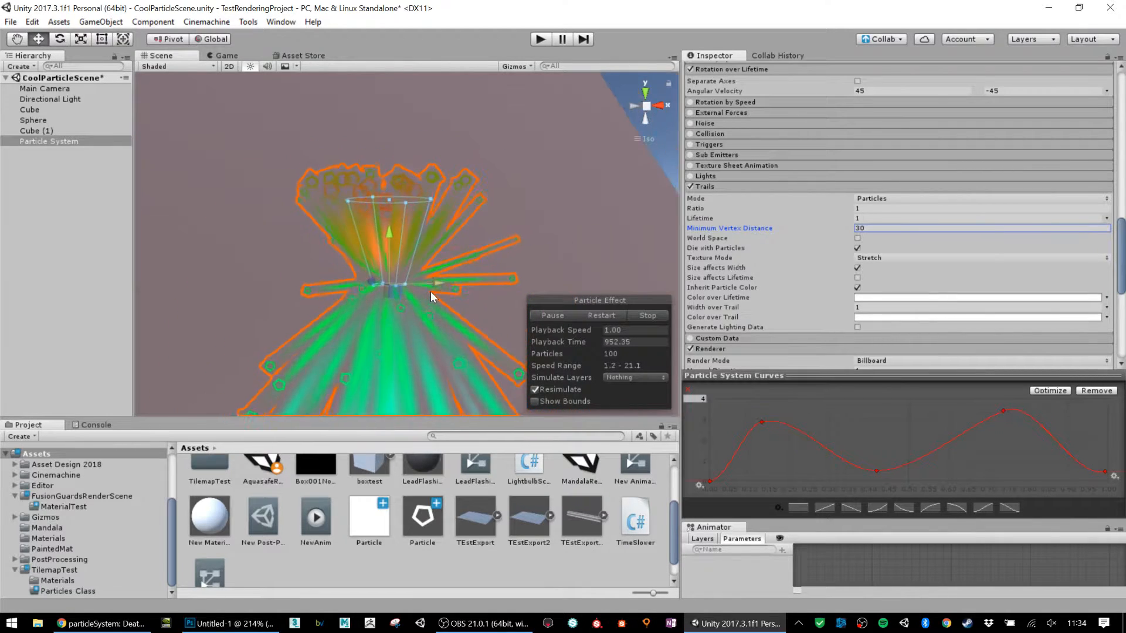
pyautogui.scroll(-5, 430, 317)
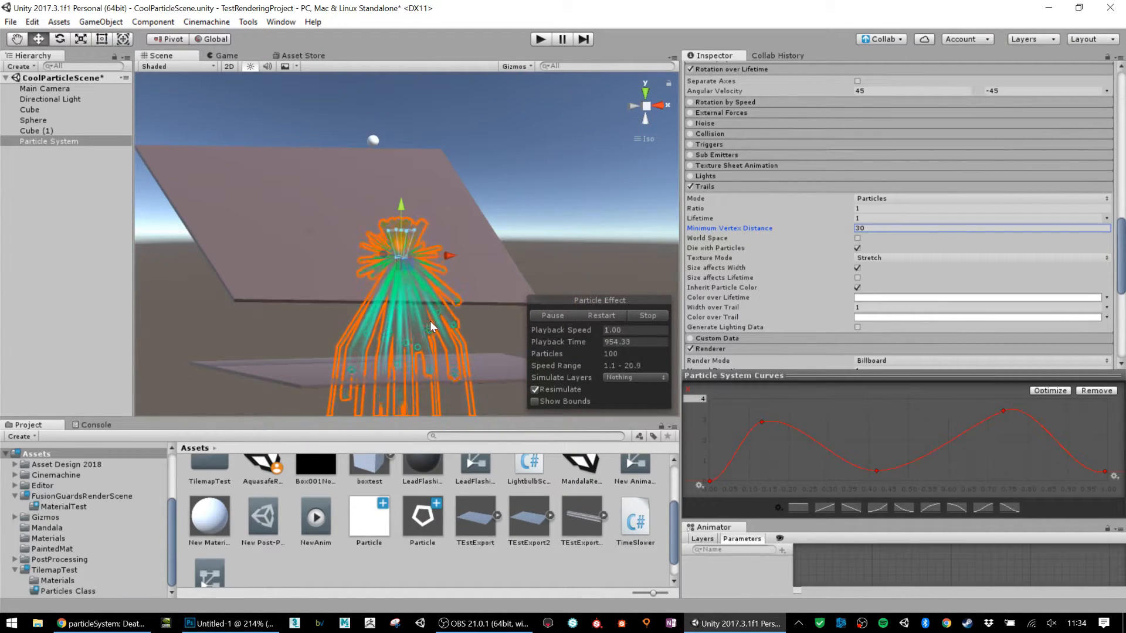
pyautogui.scroll(5, 434, 325)
pyautogui.scroll(-3, 433, 325)
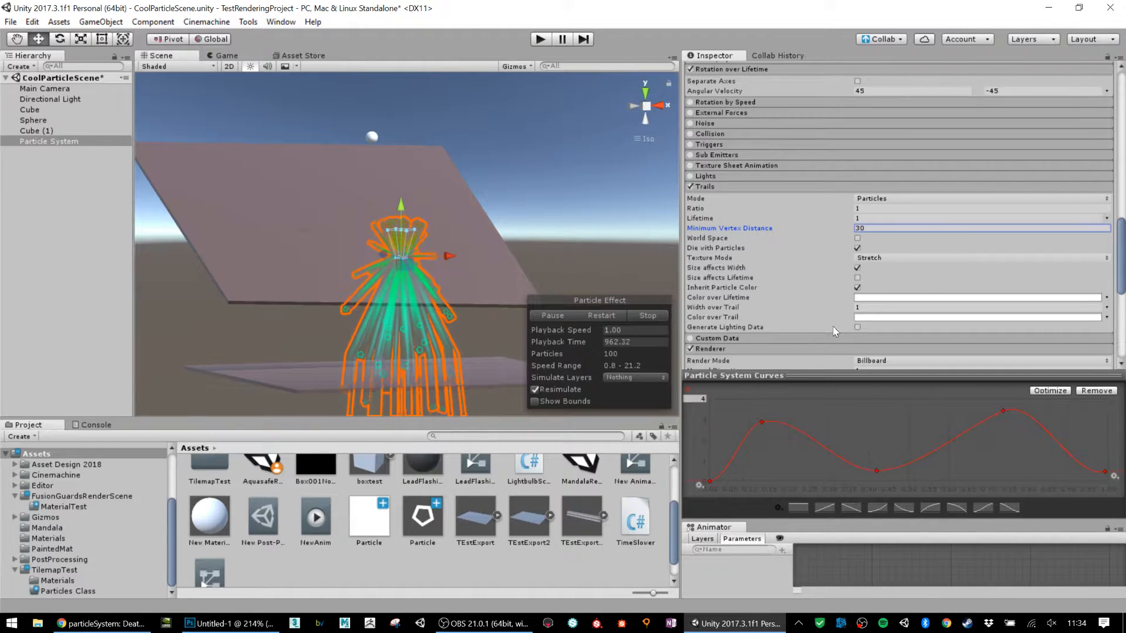
# - Set the trail Minimum Vertex Distance to 0.1 and test Die with Particles by turning it off and on again
pyautogui.moveTo(871, 230); pyautogui.dragTo(693, 208)
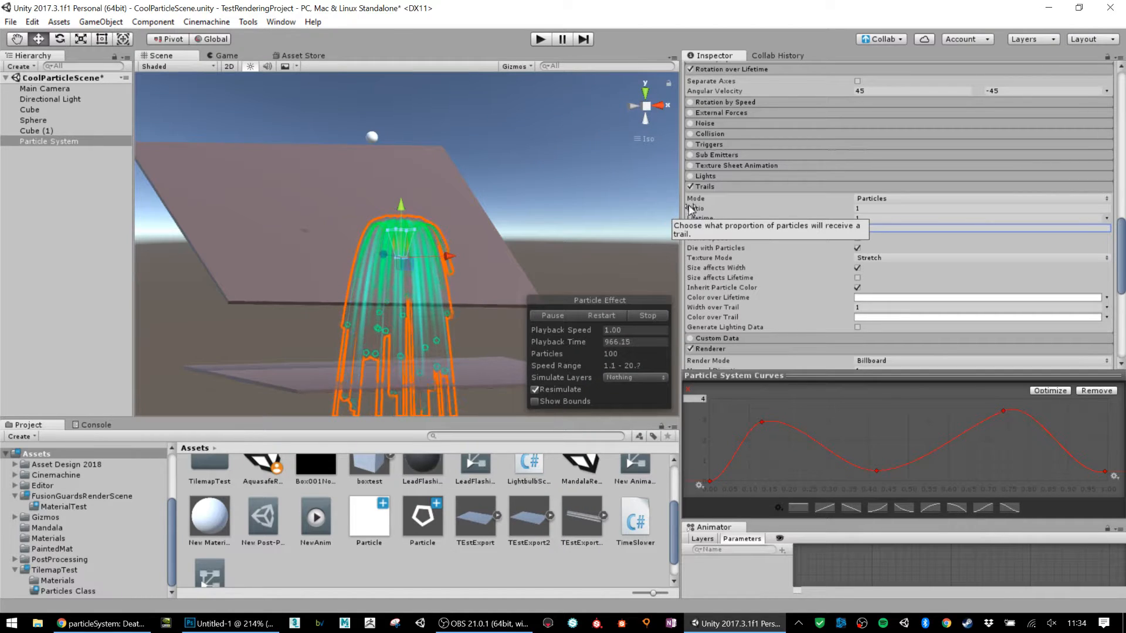
pyautogui.scroll(5, 485, 284)
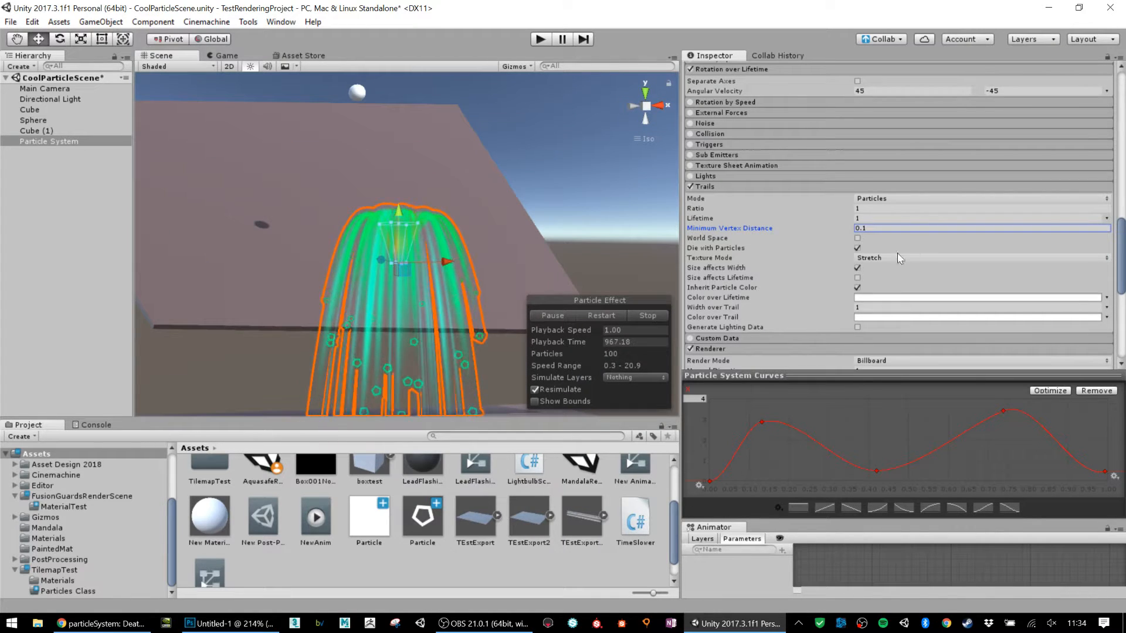
pyautogui.click(855, 248)
pyautogui.scroll(-5, 411, 314)
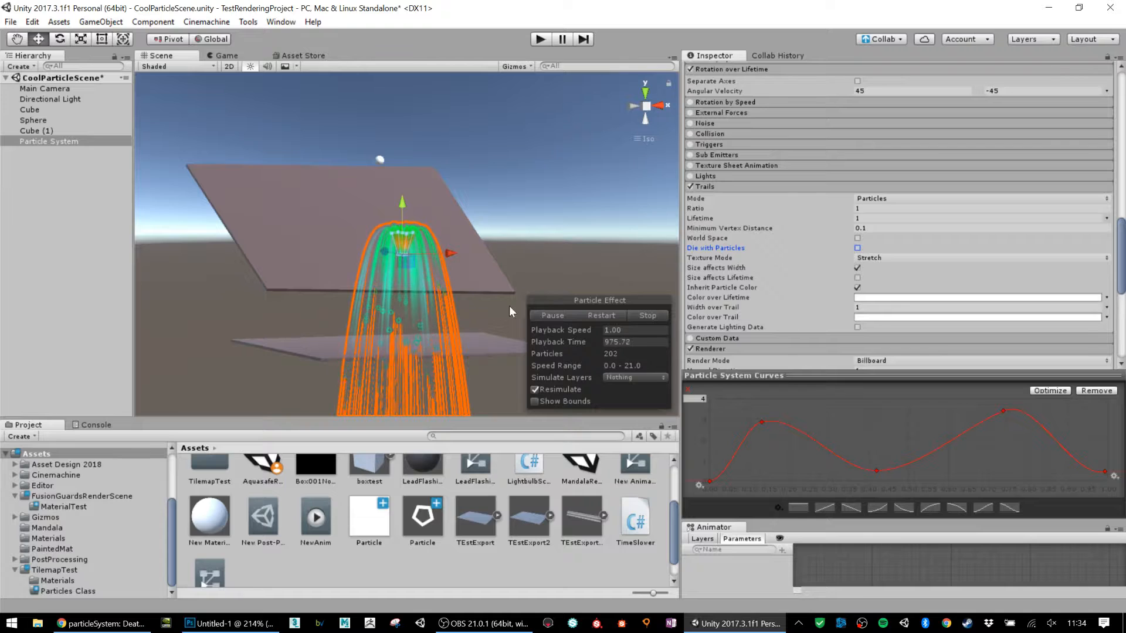
pyautogui.click(858, 249)
pyautogui.scroll(4, 434, 309)
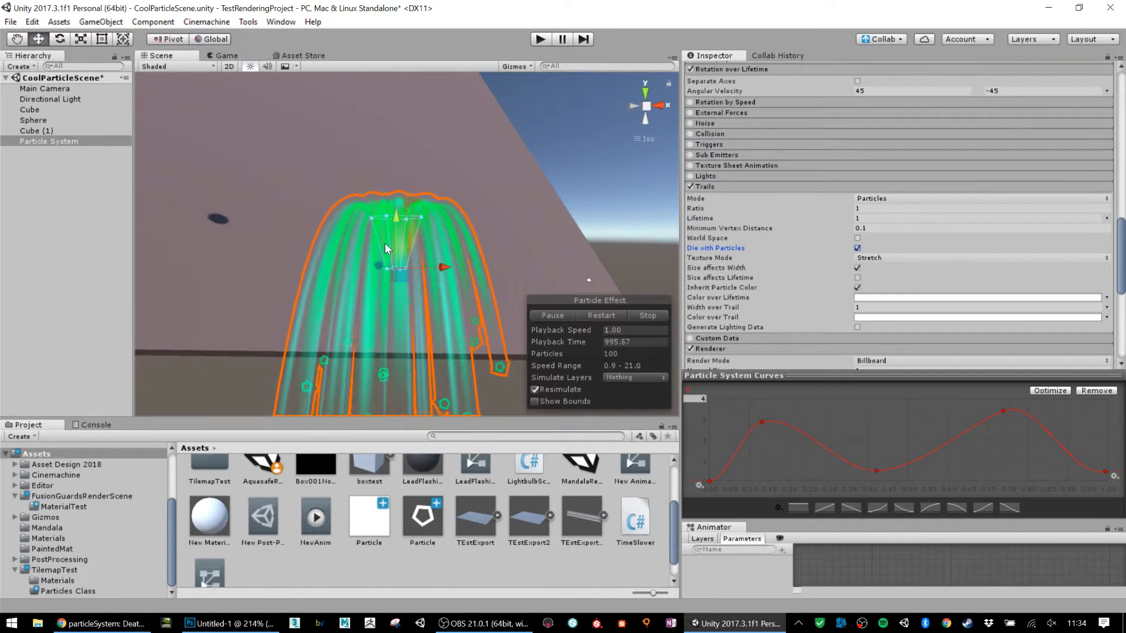
# - Set the trail Texture Mode to Tile and turn off Size affects Width
pyautogui.click(918, 258)
pyautogui.click(886, 286)
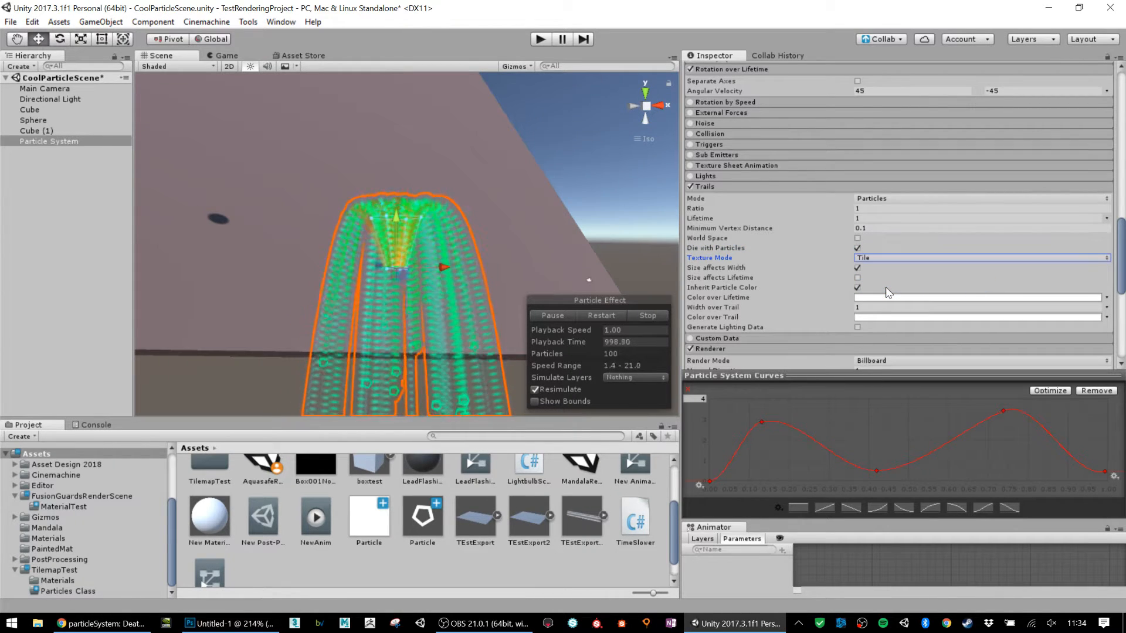
pyautogui.moveTo(428, 252); pyautogui.dragTo(356, 161, button='middle')
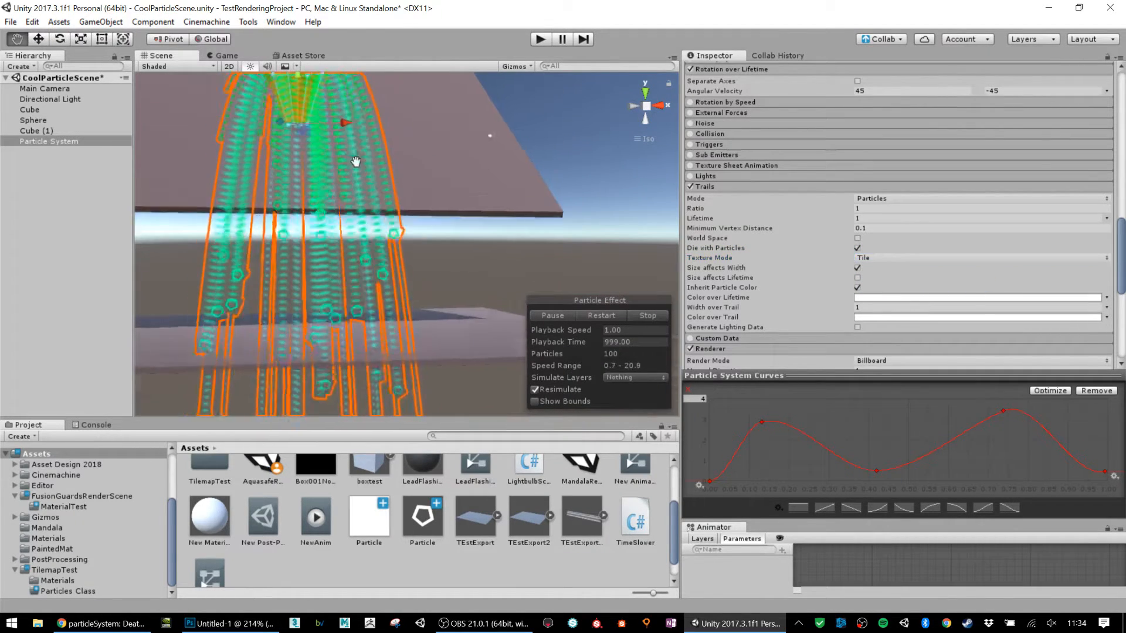
pyautogui.scroll(-3, 356, 161)
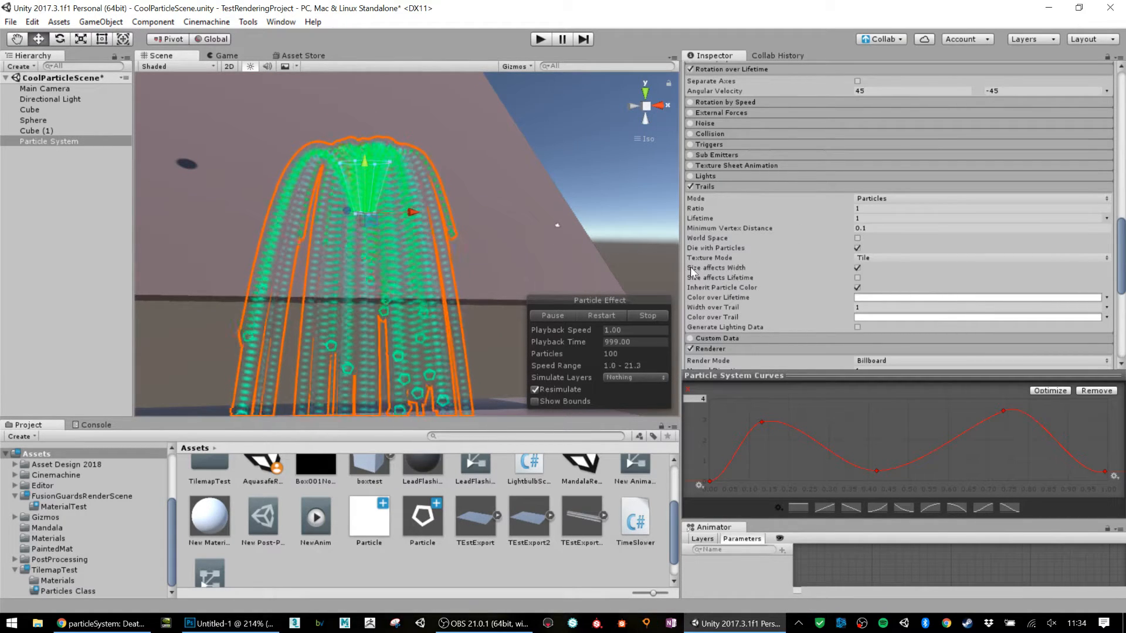
pyautogui.click(857, 267)
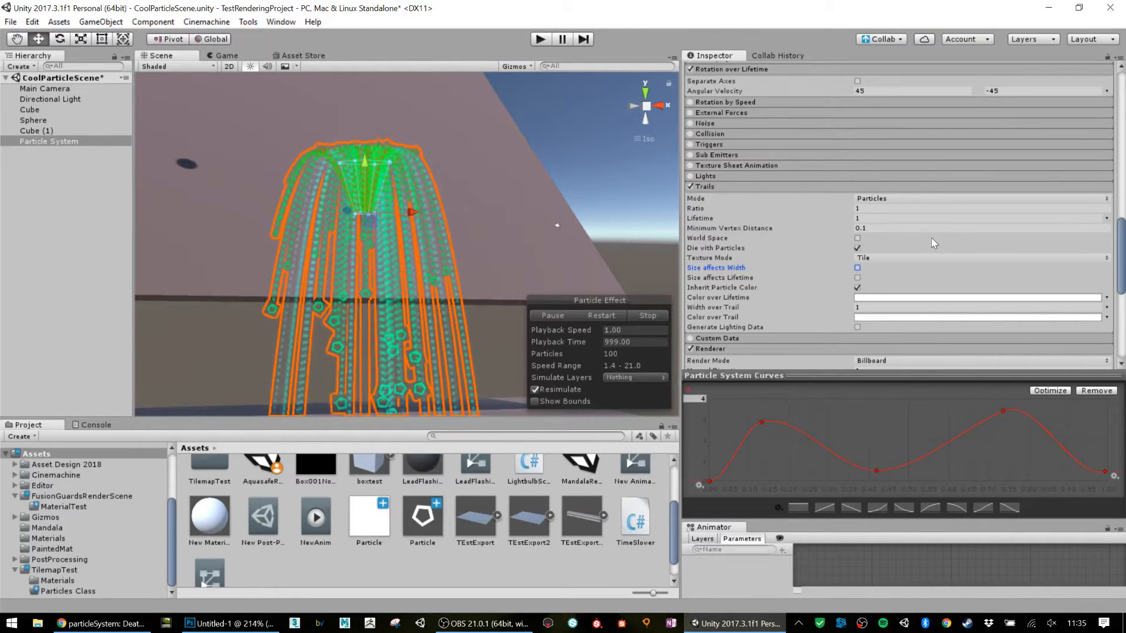
# - Try red and pink trail Color over Lifetime shades with Inherit Particle Color off, restoring white and the color inheritance
pyautogui.click(859, 288)
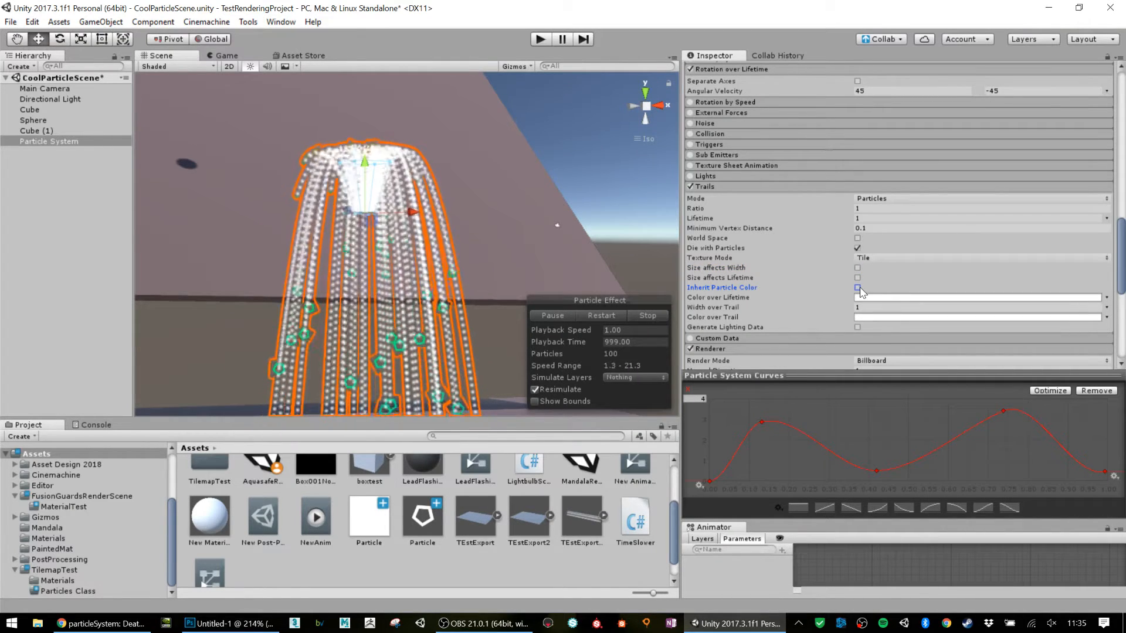
pyautogui.click(865, 298)
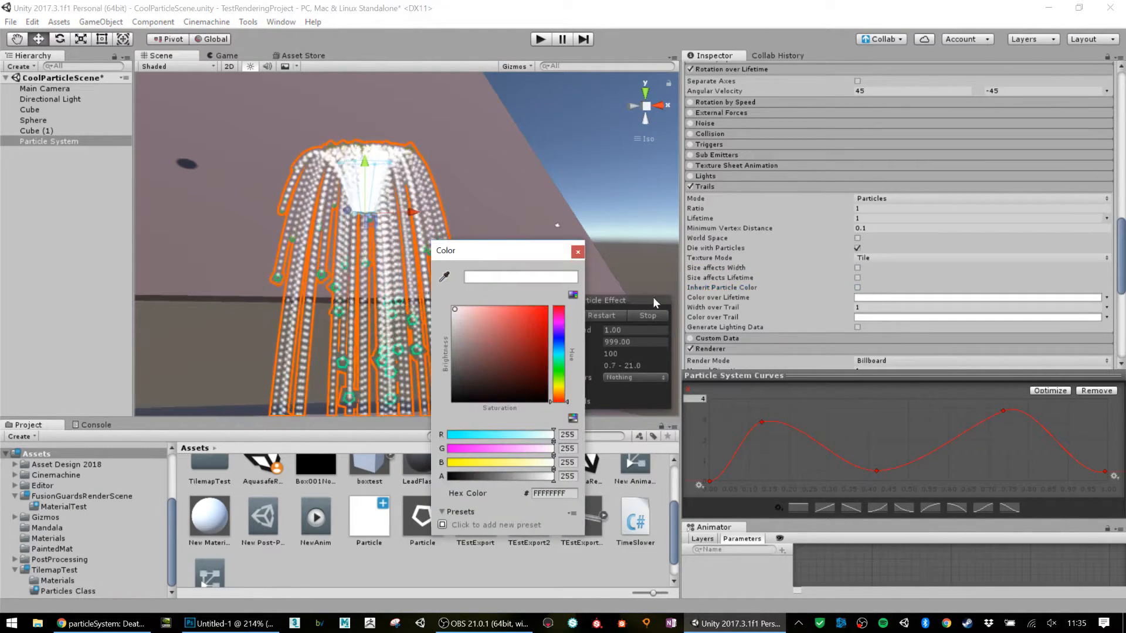
pyautogui.click(536, 324)
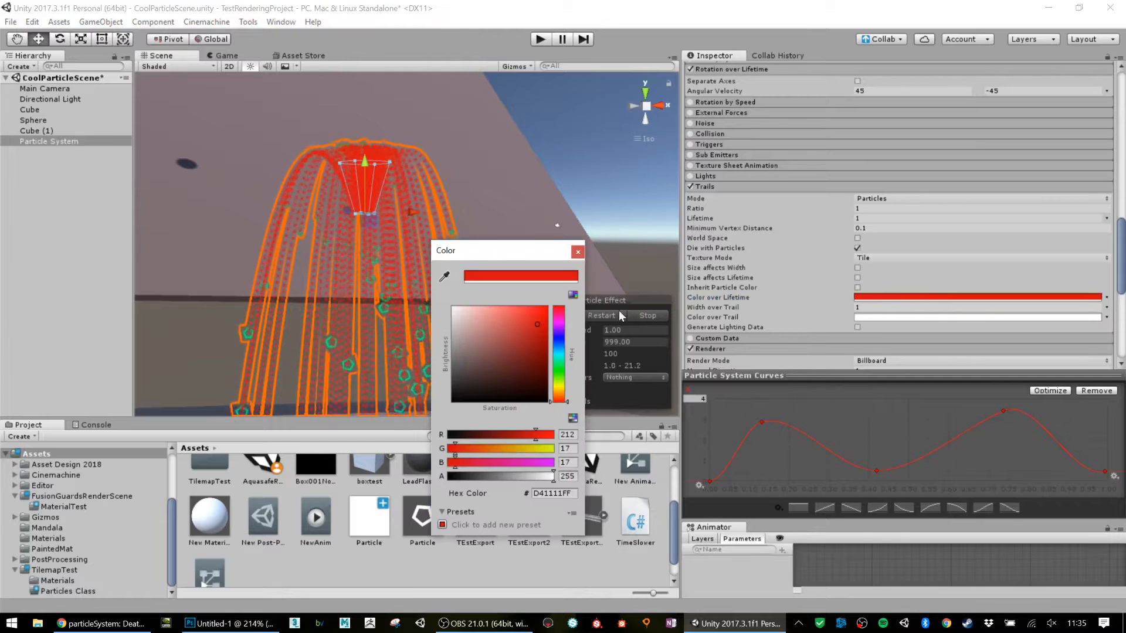
pyautogui.click(481, 323)
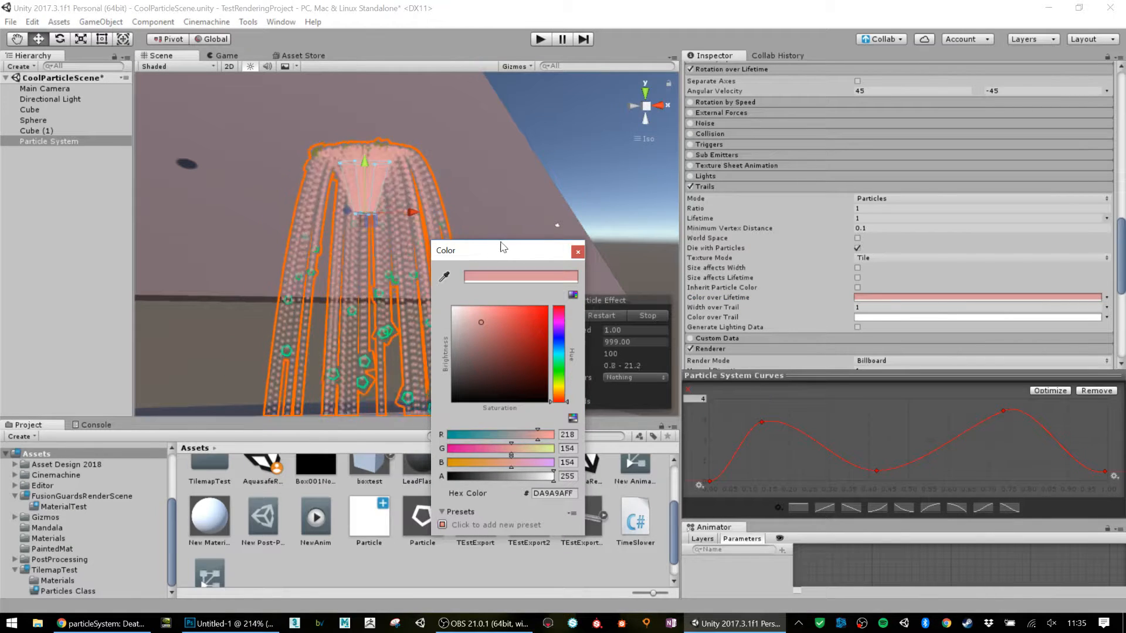
pyautogui.click(478, 315)
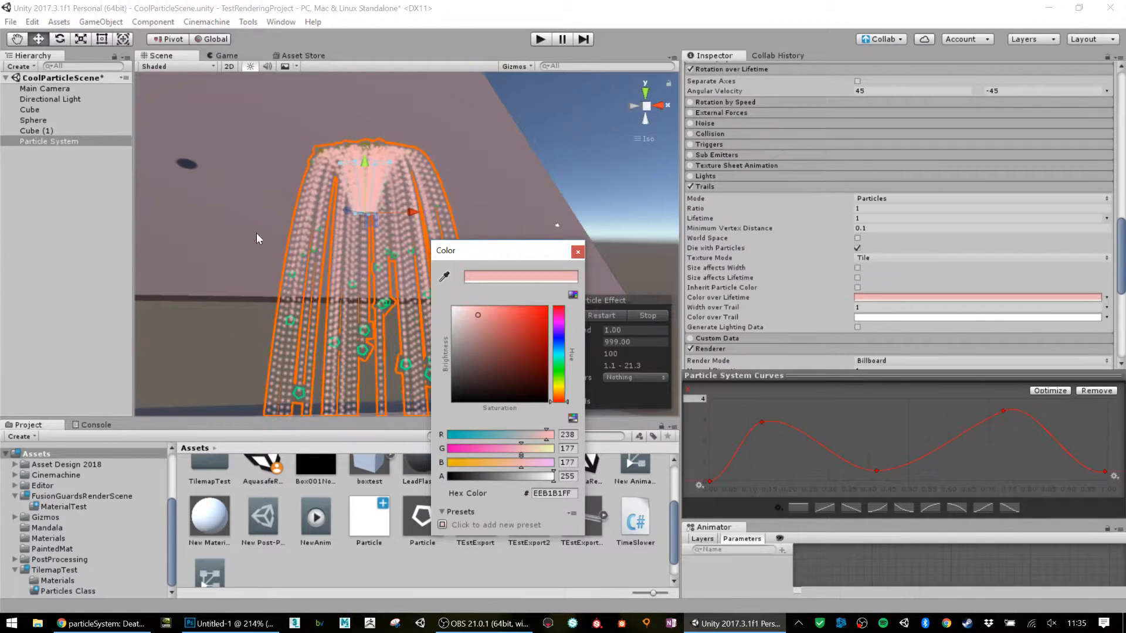
pyautogui.click(456, 312)
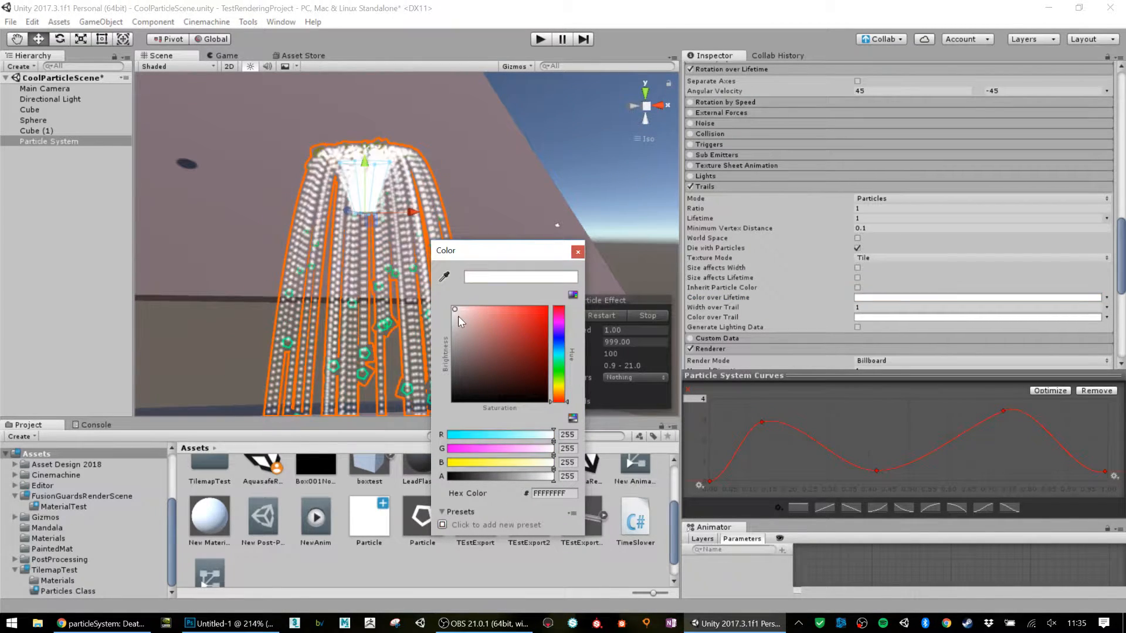
pyautogui.click(572, 253)
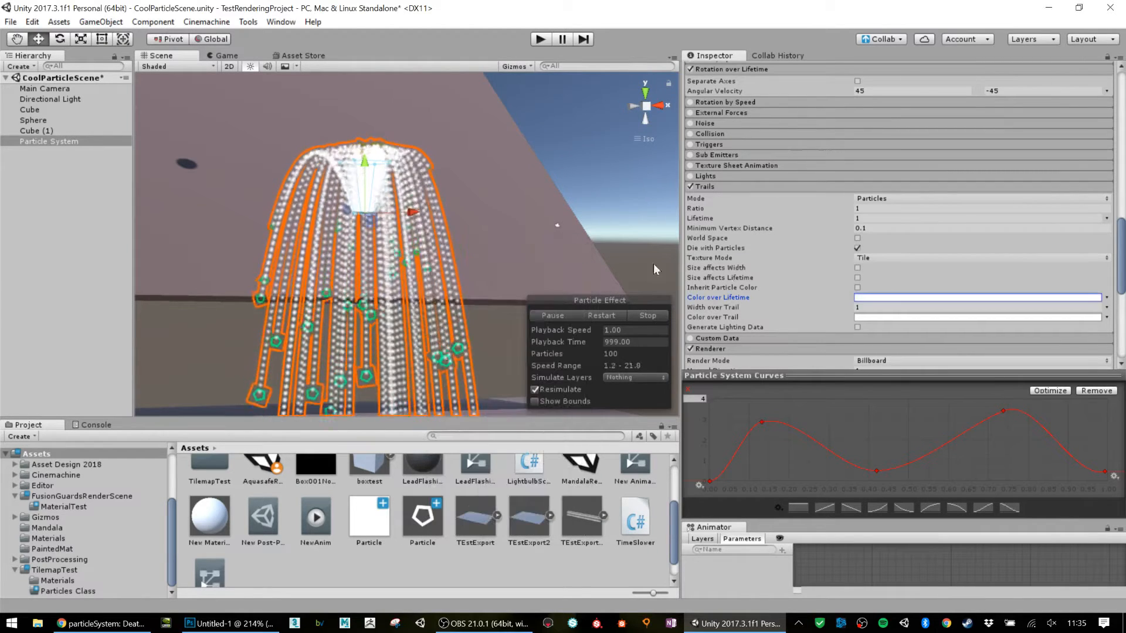
pyautogui.click(858, 287)
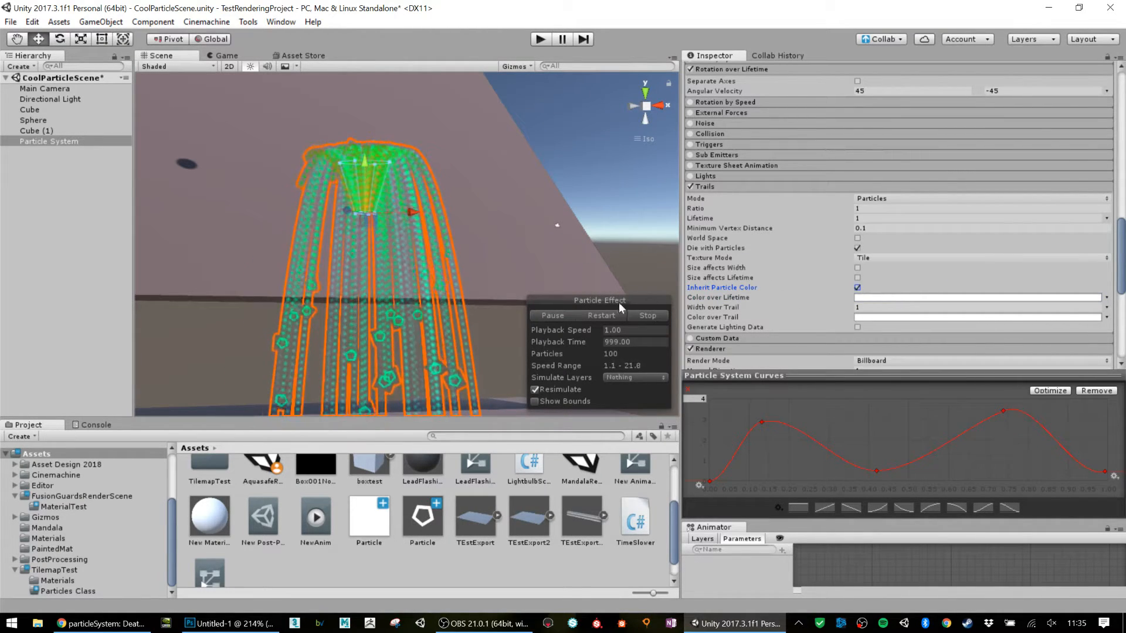
pyautogui.scroll(-2, 452, 269)
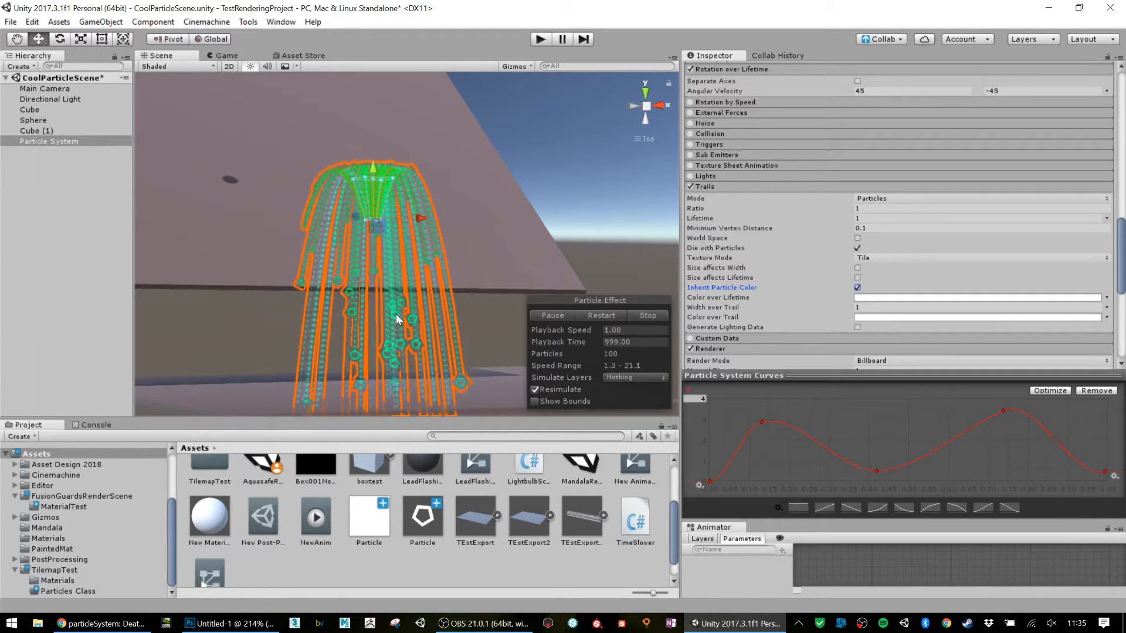
pyautogui.keyDown('alt'); pyautogui.moveTo(396, 320); pyautogui.dragTo(309, 261); pyautogui.keyUp('alt')
pyautogui.keyDown('alt'); pyautogui.moveTo(520, 325); pyautogui.dragTo(493, 321); pyautogui.keyUp('alt')
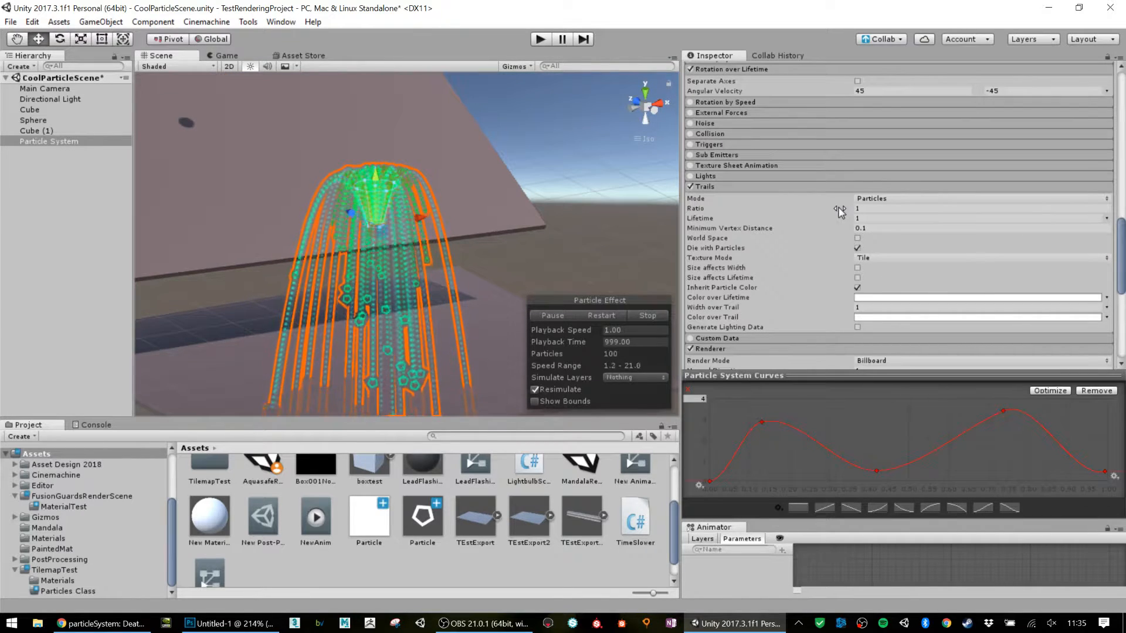
pyautogui.scroll(10, 840, 210)
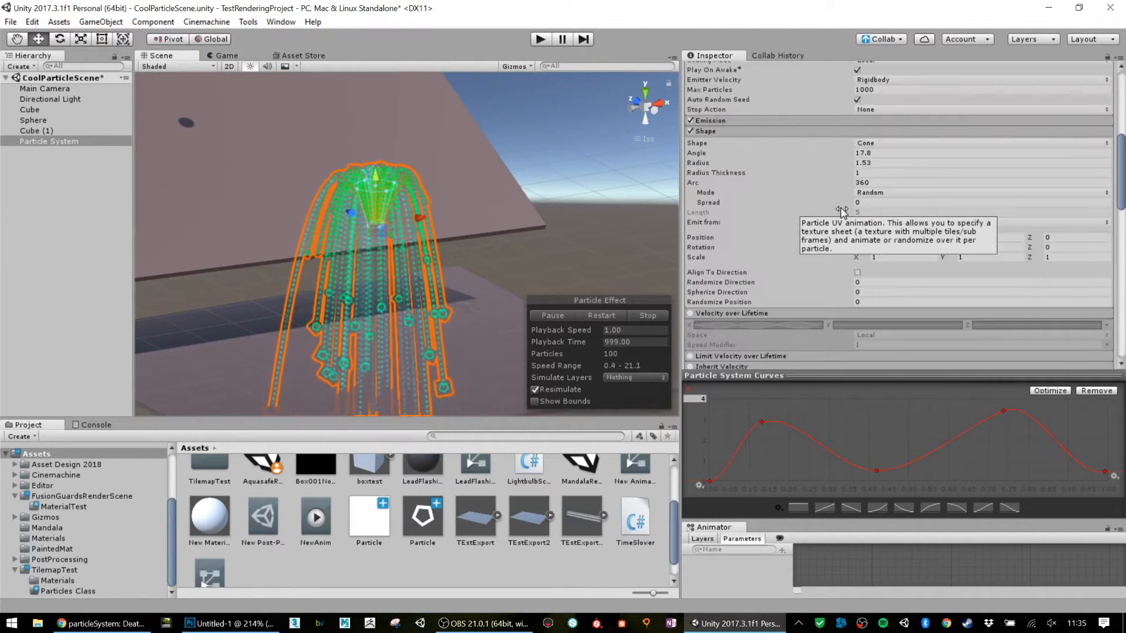
# - Enable the Collision module of the particle system and expand its settings
pyautogui.scroll(-10, 841, 210)
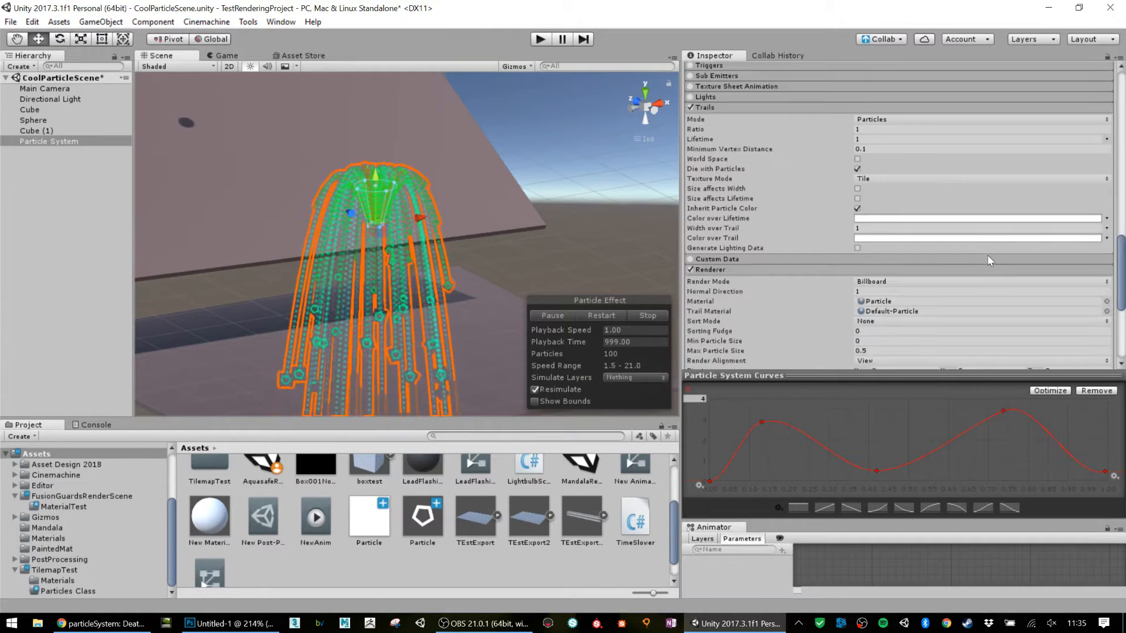
pyautogui.scroll(3, 986, 254)
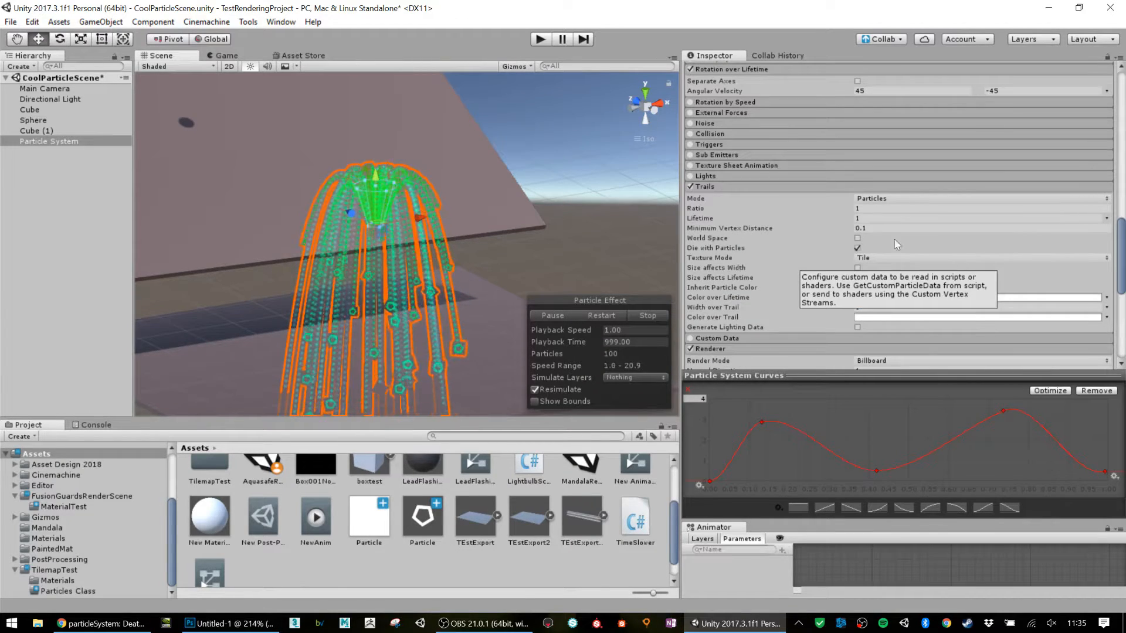
pyautogui.click(690, 134)
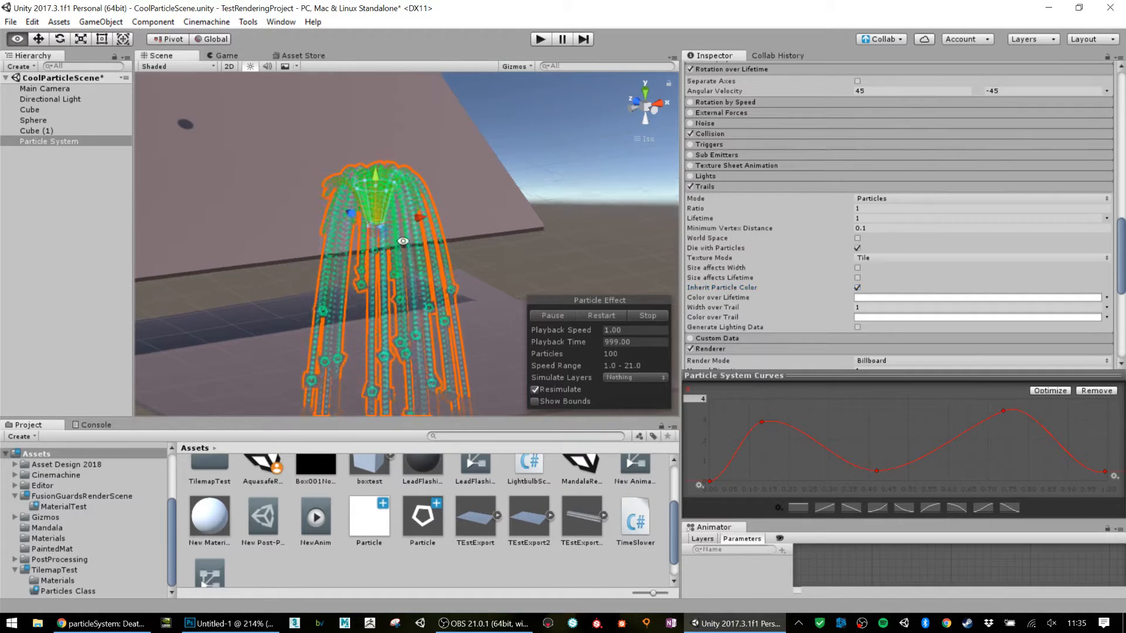
pyautogui.moveTo(434, 320); pyautogui.dragTo(405, 203, button='middle')
pyautogui.keyDown('alt'); pyautogui.moveTo(405, 203); pyautogui.dragTo(440, 171); pyautogui.keyUp('alt')
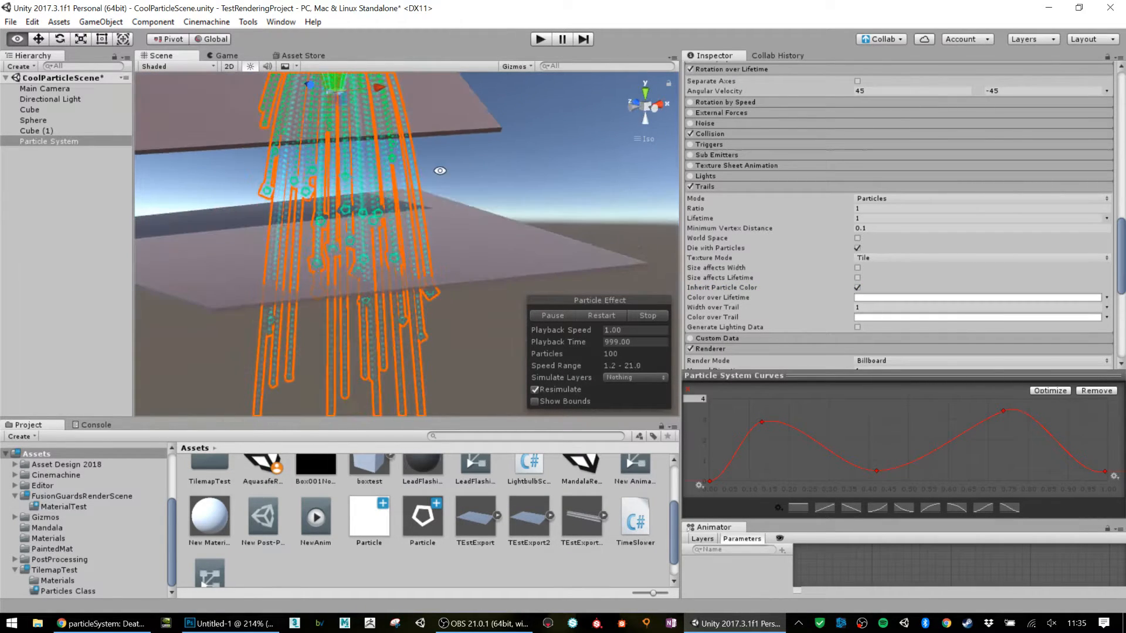
pyautogui.keyDown('alt'); pyautogui.moveTo(450, 231); pyautogui.dragTo(461, 220); pyautogui.keyUp('alt')
pyautogui.click(754, 130)
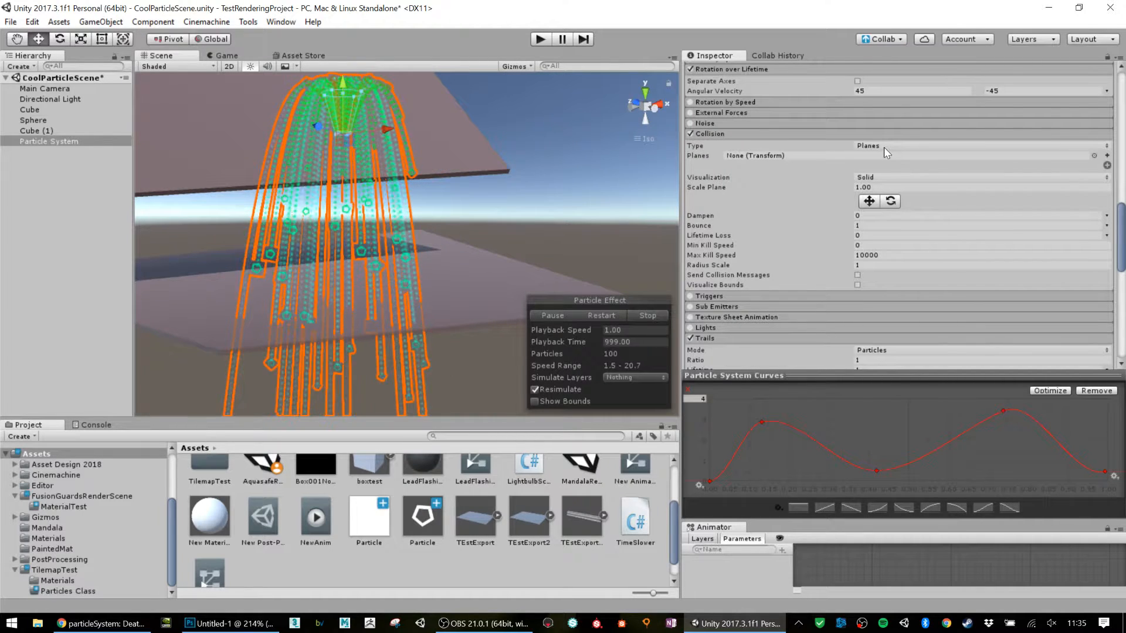
# - Add a 3D plane to the scene and scale it uniformly to about 2.25
pyautogui.rightClick(51, 171)
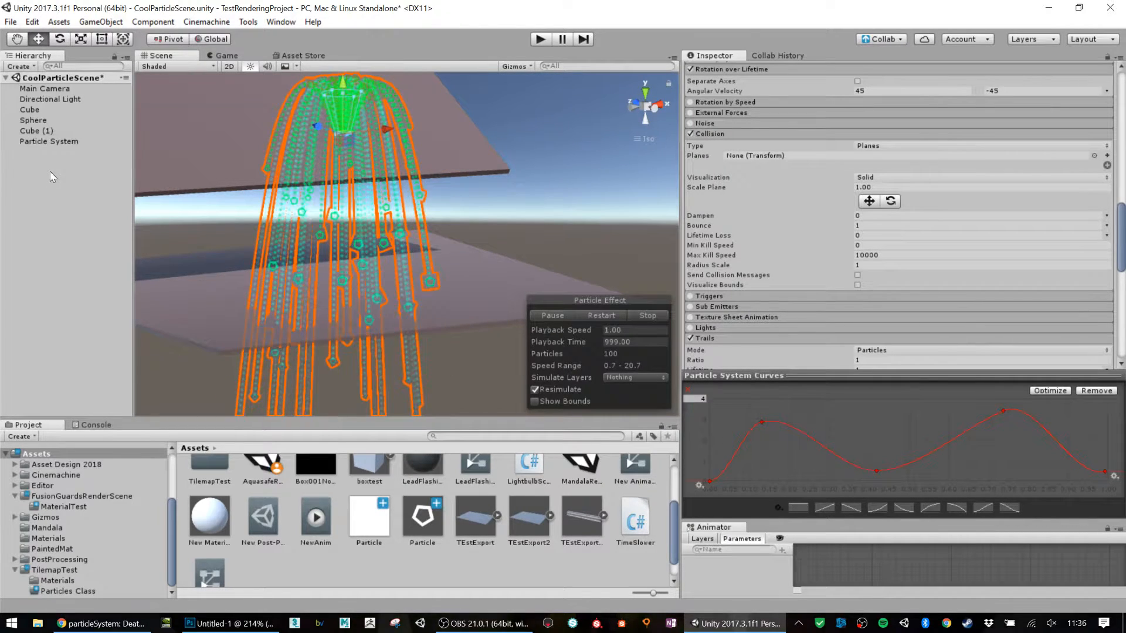
pyautogui.moveTo(105, 297)
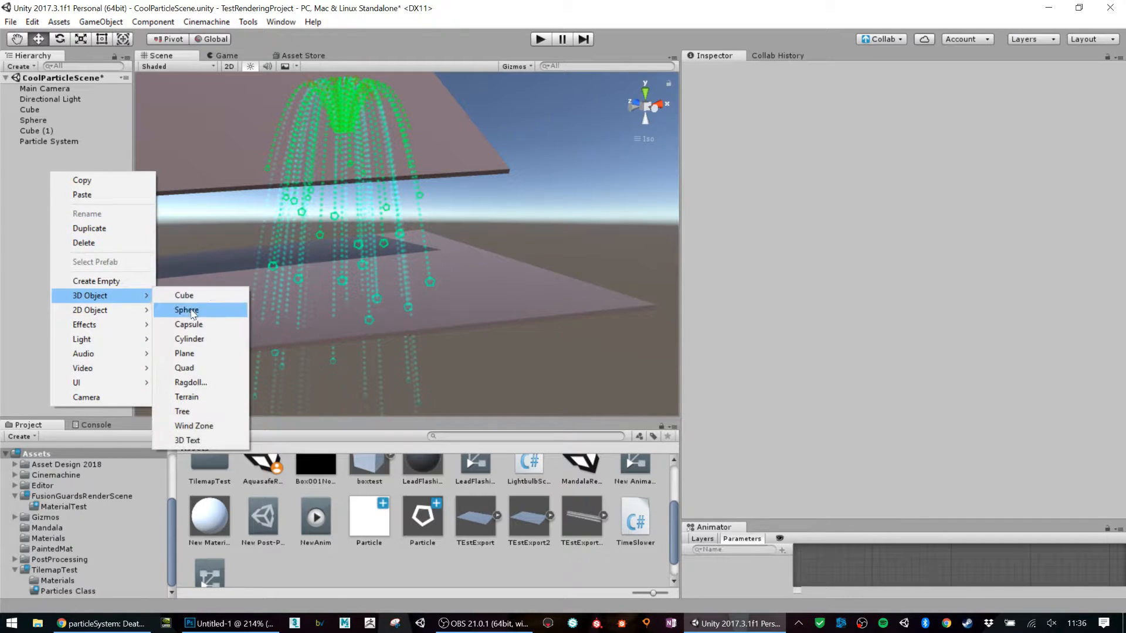
pyautogui.click(199, 356)
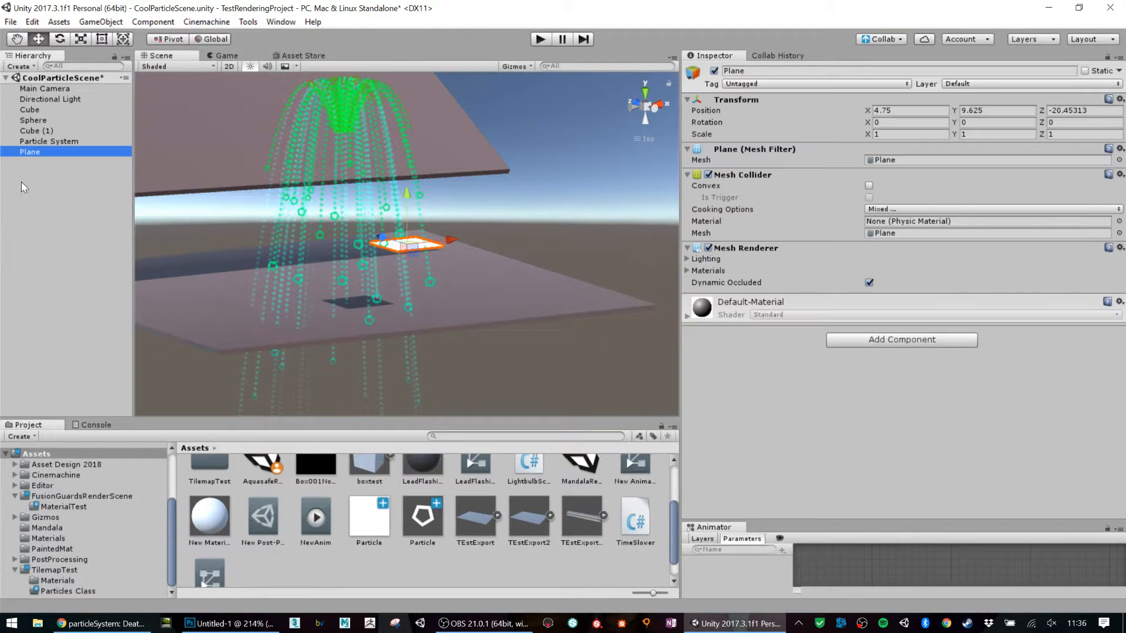
pyautogui.press('r')
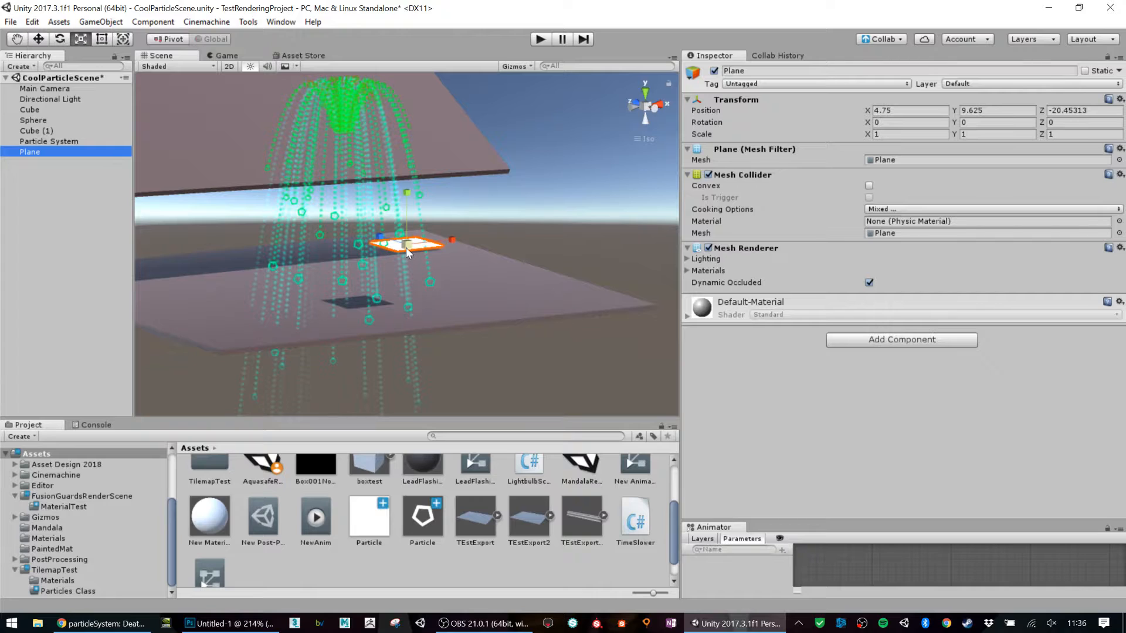
pyautogui.moveTo(405, 247); pyautogui.dragTo(448, 185)
# - Move the plane to X 0, Y 5.1 beneath the particle stream and turn off its Mesh Renderer
pyautogui.press('w')
pyautogui.keyDown('alt'); pyautogui.moveTo(430, 243); pyautogui.dragTo(317, 387); pyautogui.keyUp('alt')
pyautogui.moveTo(413, 251); pyautogui.dragTo(392, 268)
pyautogui.keyDown('alt'); pyautogui.moveTo(398, 278); pyautogui.dragTo(502, 151); pyautogui.keyUp('alt')
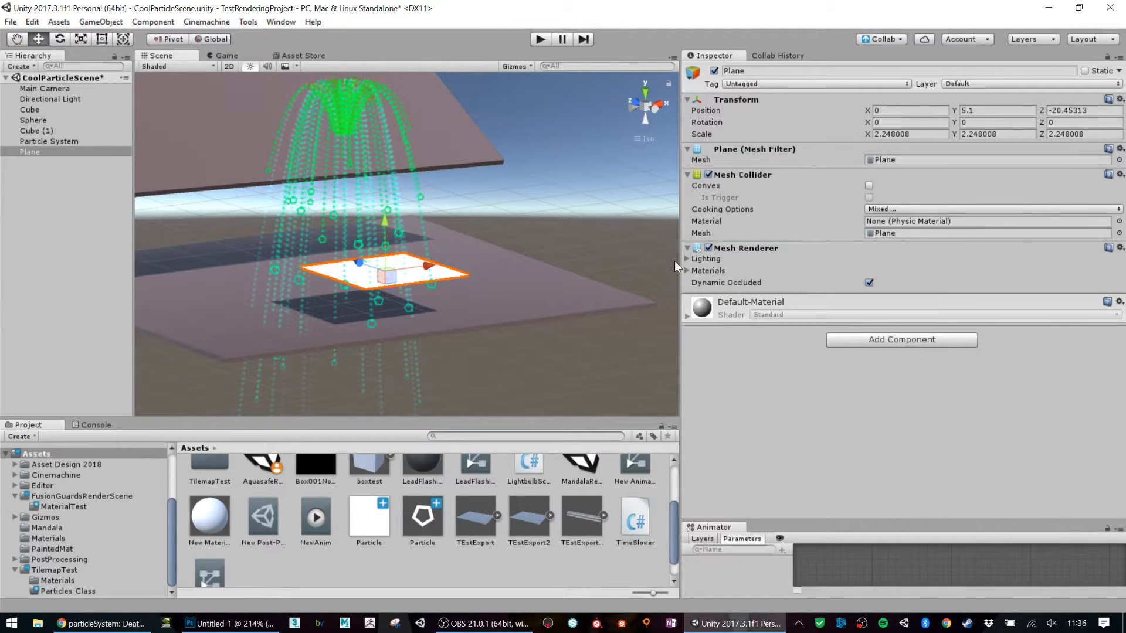
pyautogui.click(708, 249)
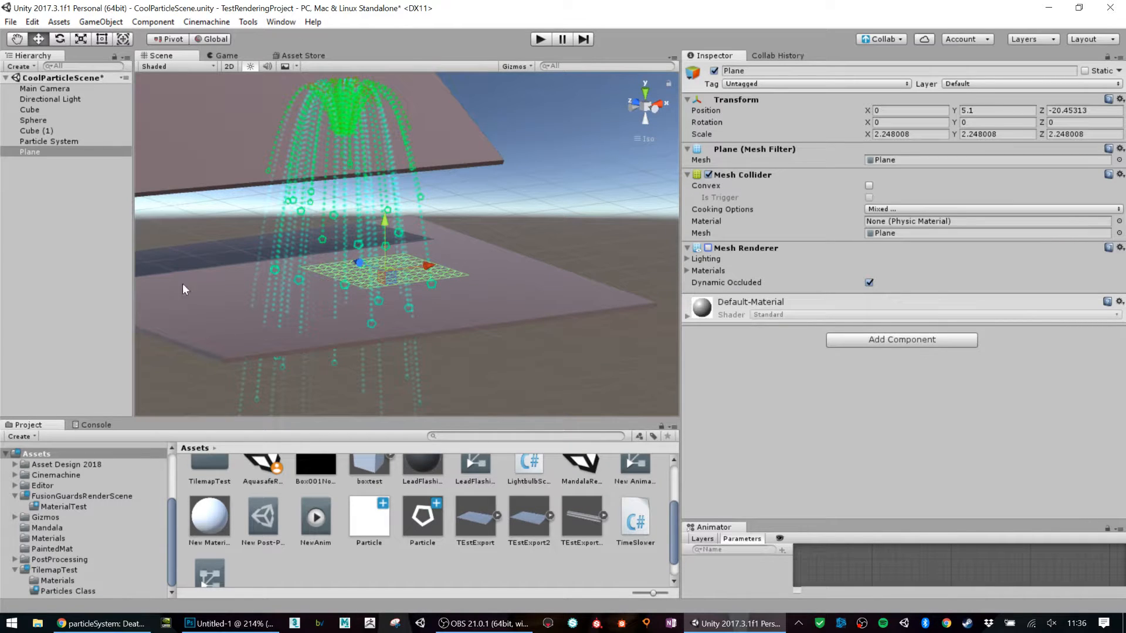
# - Assign the new plane as the collision plane in the Particle System's Collision module
pyautogui.click(76, 143)
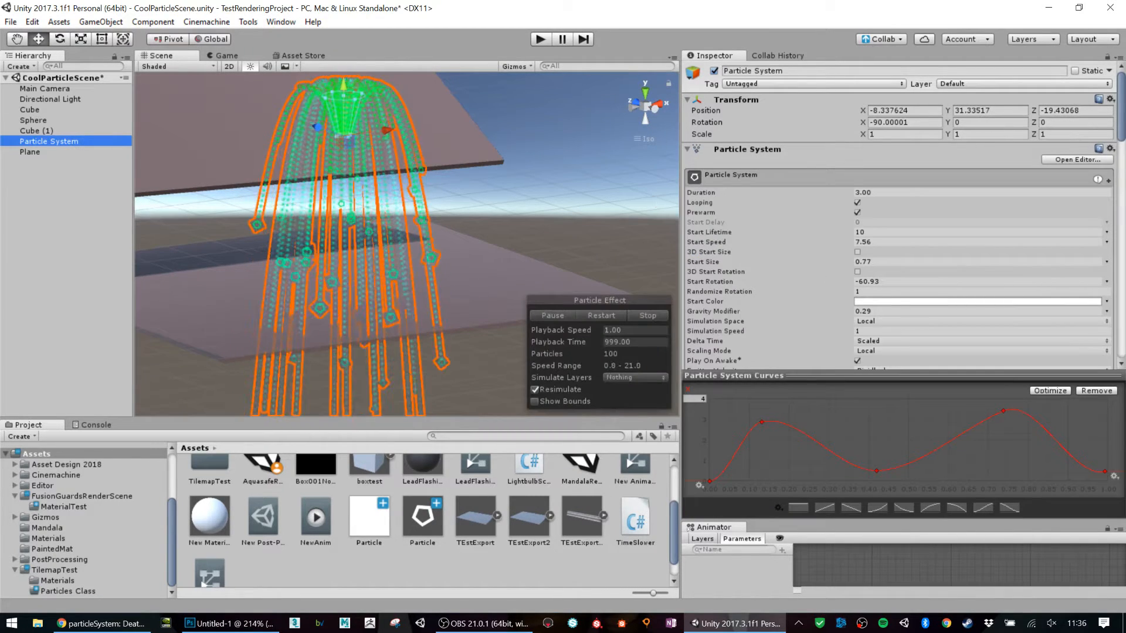
pyautogui.scroll(-3, 947, 285)
pyautogui.scroll(-15, 946, 285)
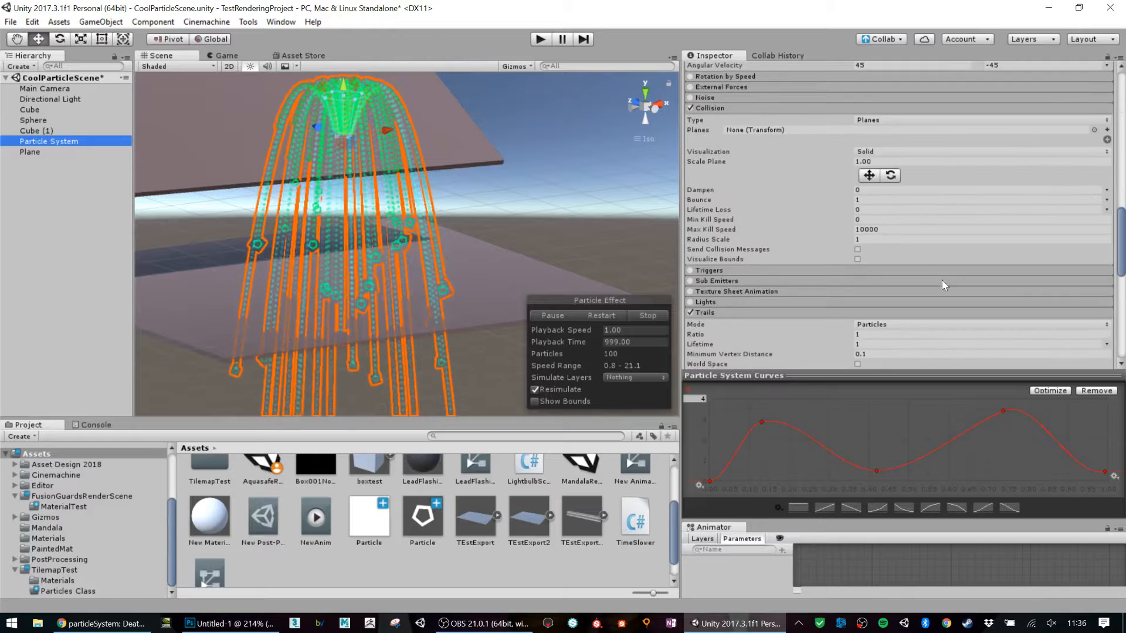
pyautogui.scroll(1, 803, 288)
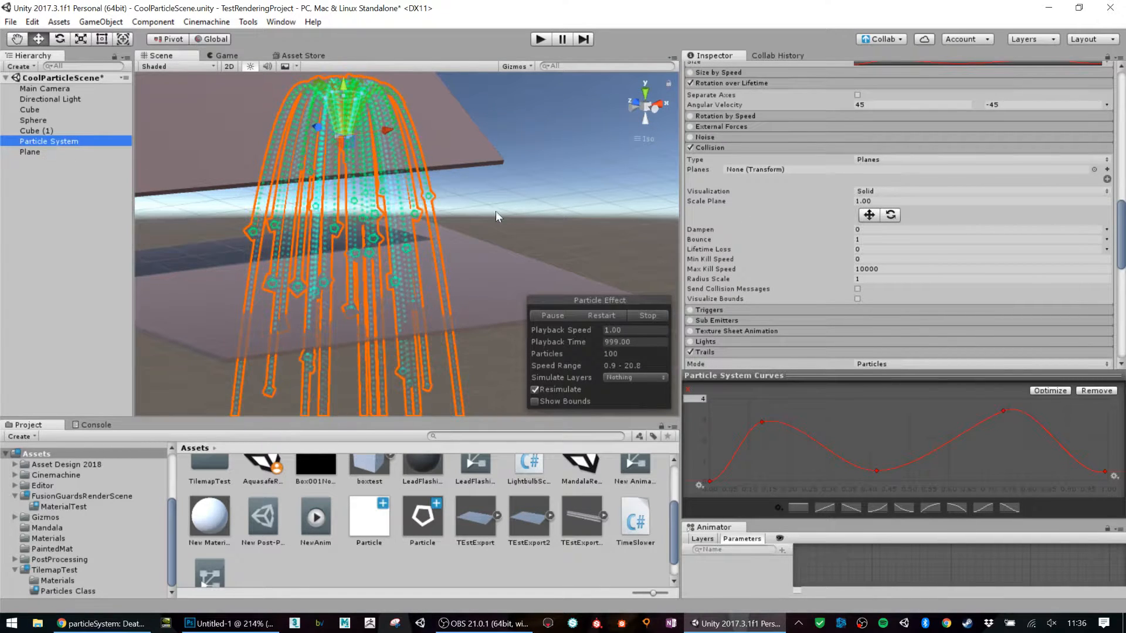
pyautogui.moveTo(787, 169); pyautogui.dragTo(787, 168)
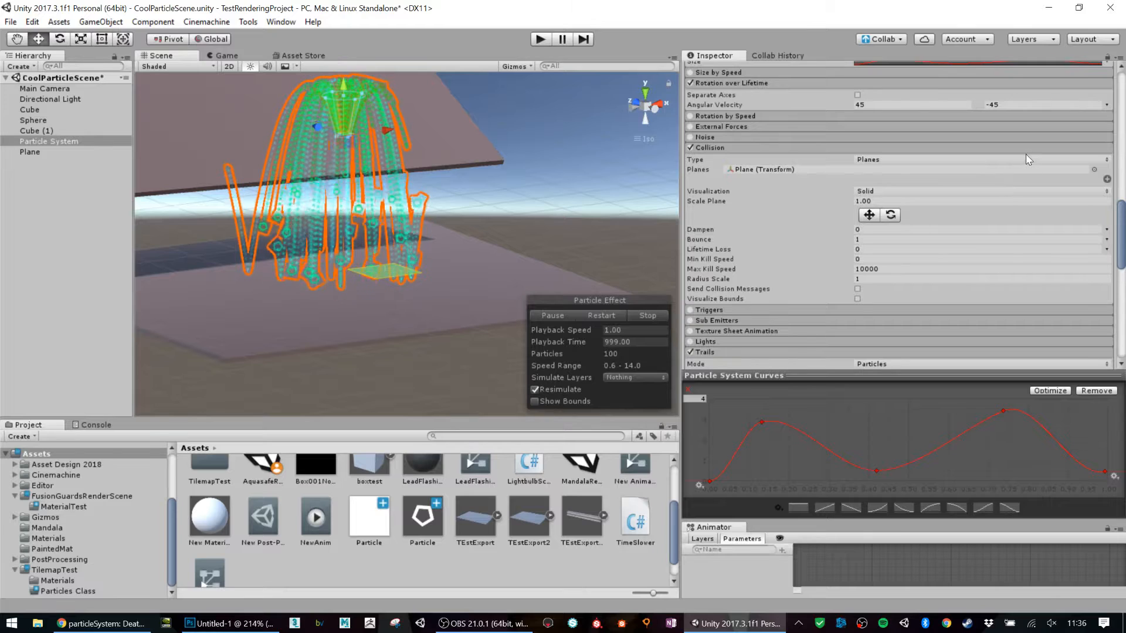
# - Delete the collision plane from the scene
pyautogui.click(44, 151)
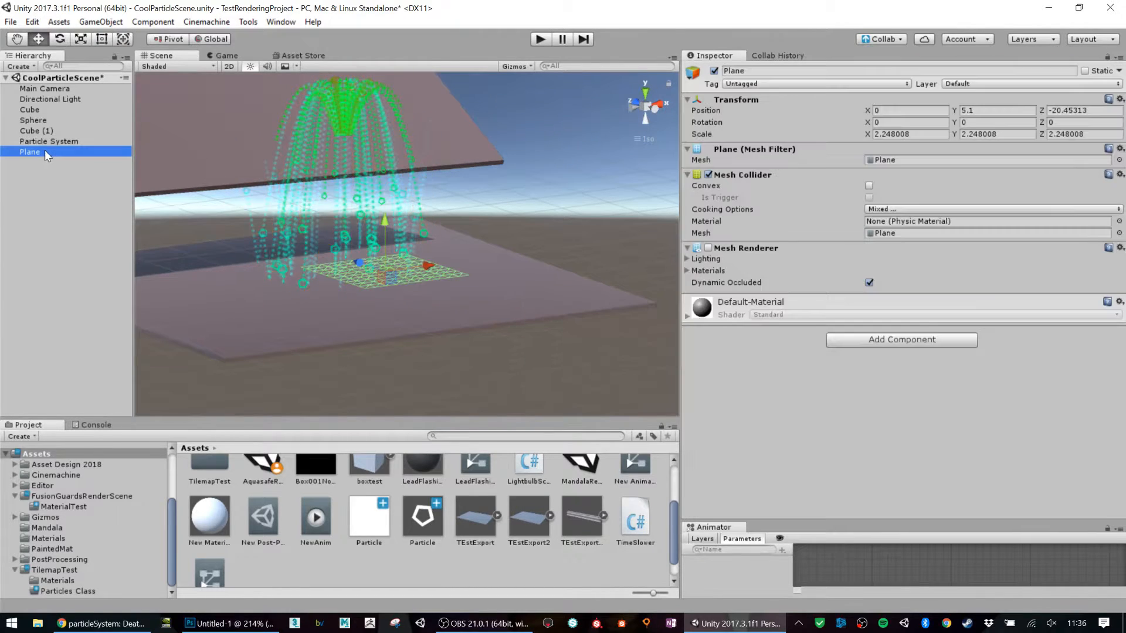
pyautogui.press('Delete')
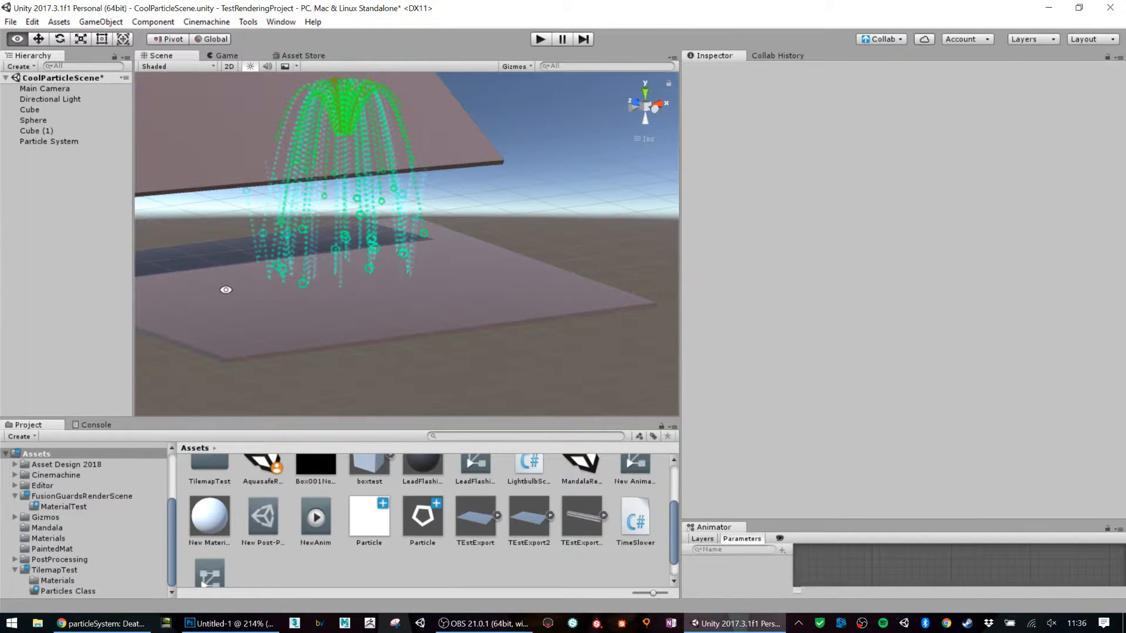
pyautogui.keyDown('alt'); pyautogui.moveTo(225, 289); pyautogui.dragTo(140, 239); pyautogui.keyUp('alt')
# - Move the Particle System above the tilted slab, to about Y 47.3 and Z 26.6
pyautogui.click(49, 142)
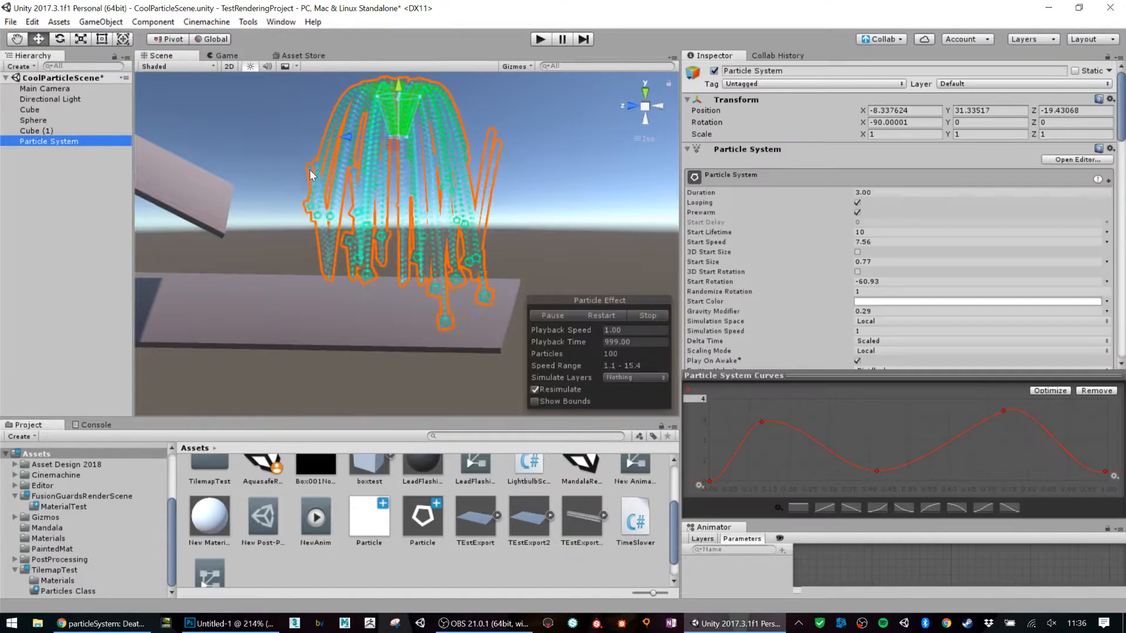
pyautogui.keyDown('alt'); pyautogui.moveTo(310, 171); pyautogui.dragTo(202, 154); pyautogui.keyUp('alt')
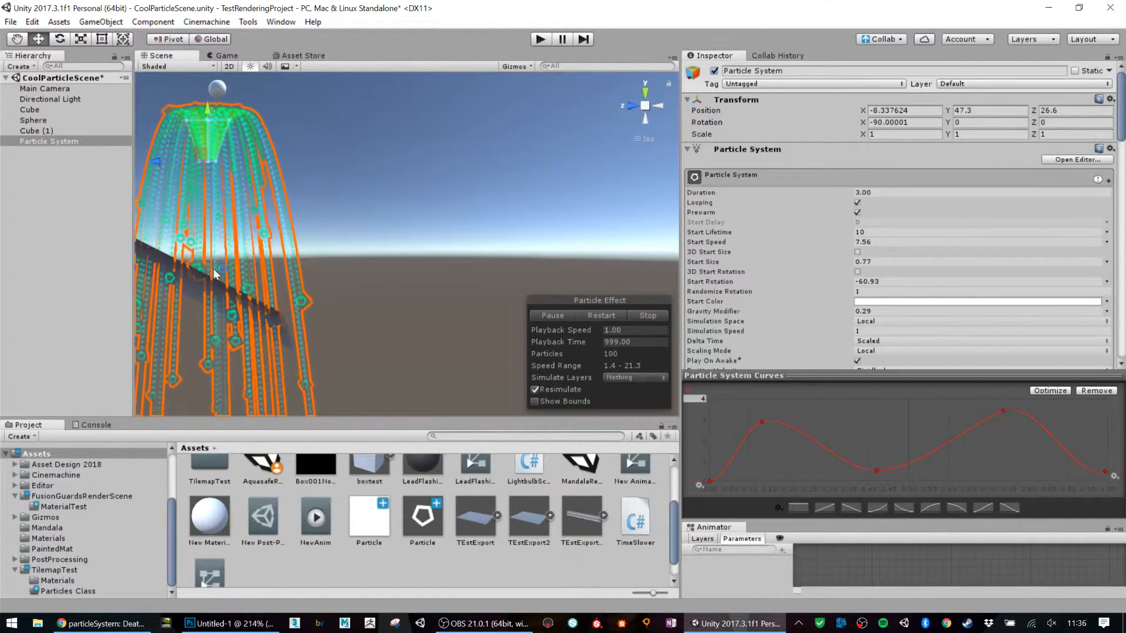
pyautogui.moveTo(381, 351); pyautogui.dragTo(344, 219, button='middle')
pyautogui.keyDown('alt'); pyautogui.moveTo(400, 237); pyautogui.dragTo(430, 279); pyautogui.keyUp('alt')
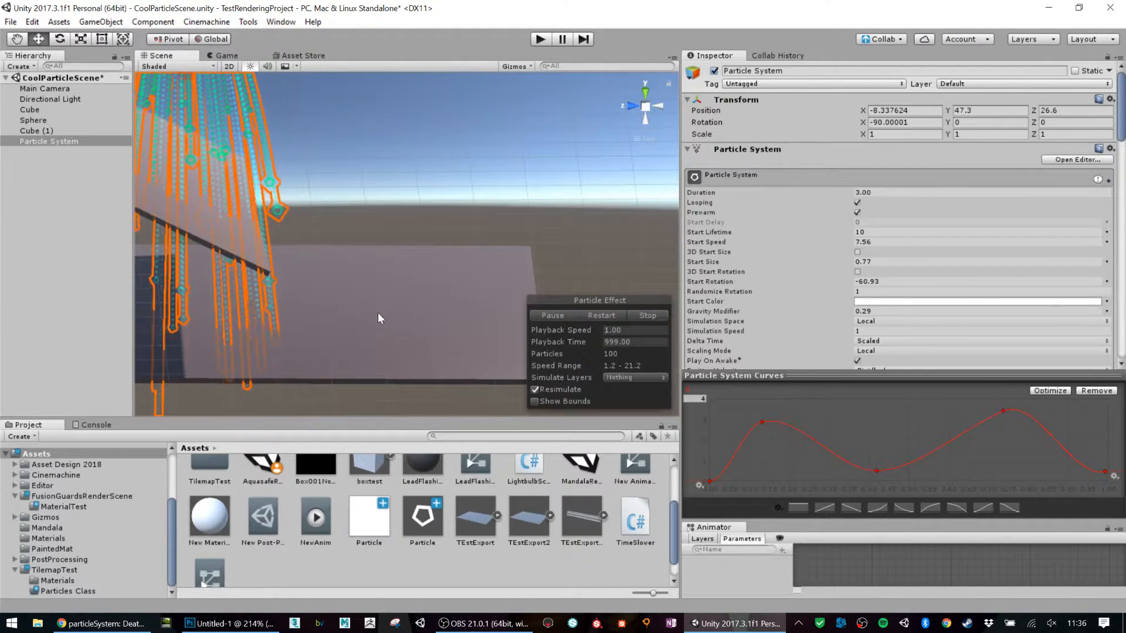
pyautogui.keyDown('alt'); pyautogui.moveTo(380, 316); pyautogui.dragTo(220, 206); pyautogui.keyUp('alt')
pyautogui.moveTo(354, 214); pyautogui.dragTo(427, 330, button='middle')
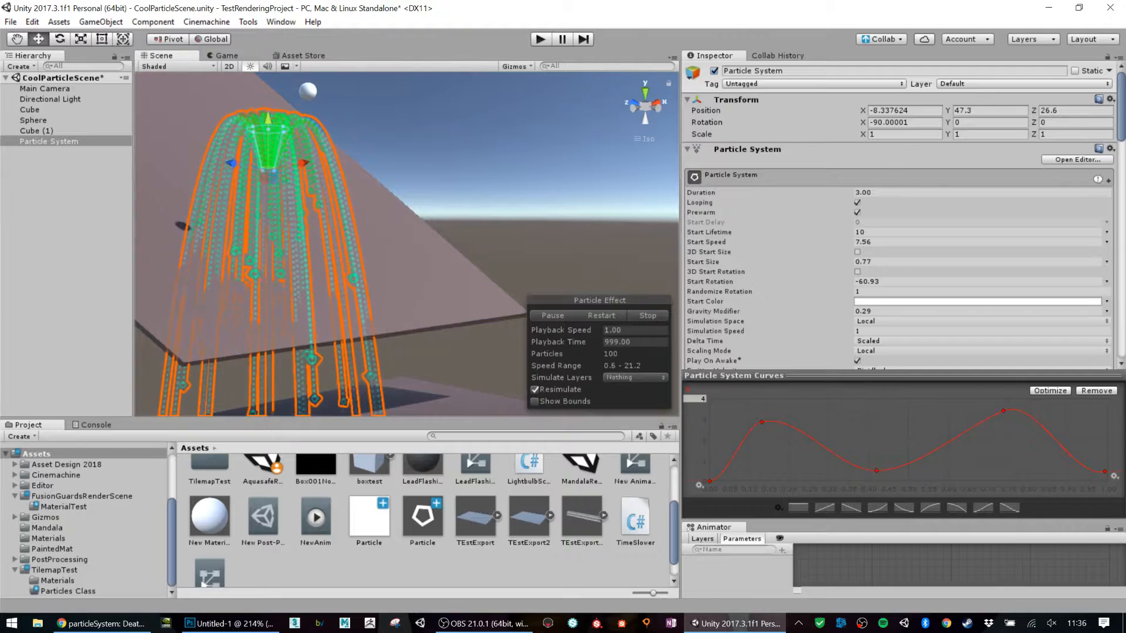
# - Set the Collision module's Type to World so particles collide with the scene geometry
pyautogui.scroll(-5, 889, 210)
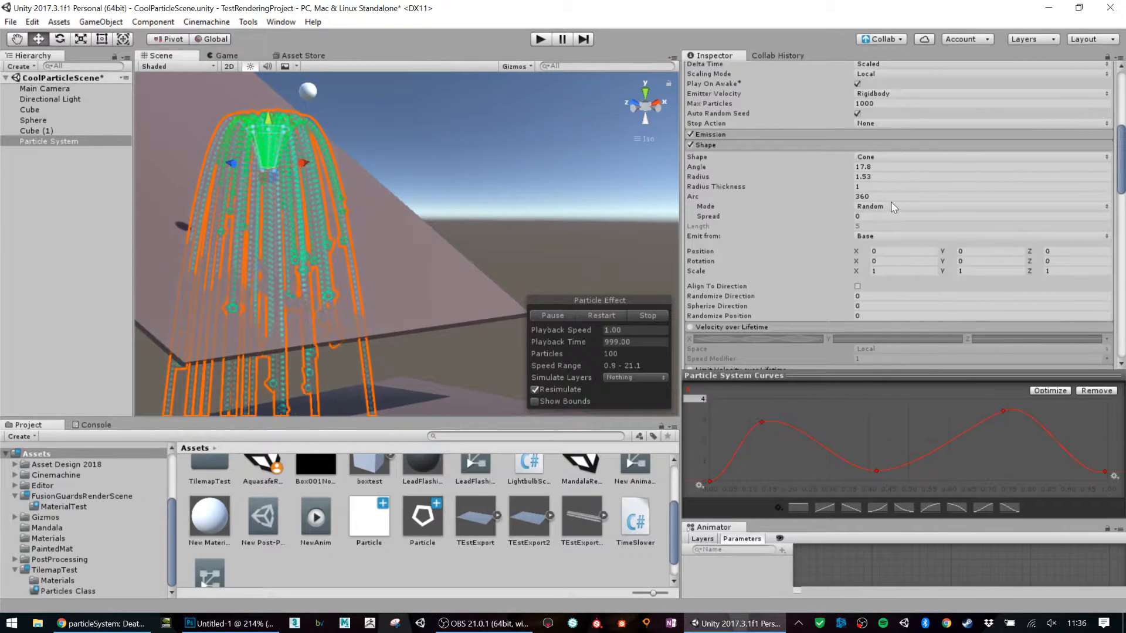
pyautogui.scroll(-10, 892, 201)
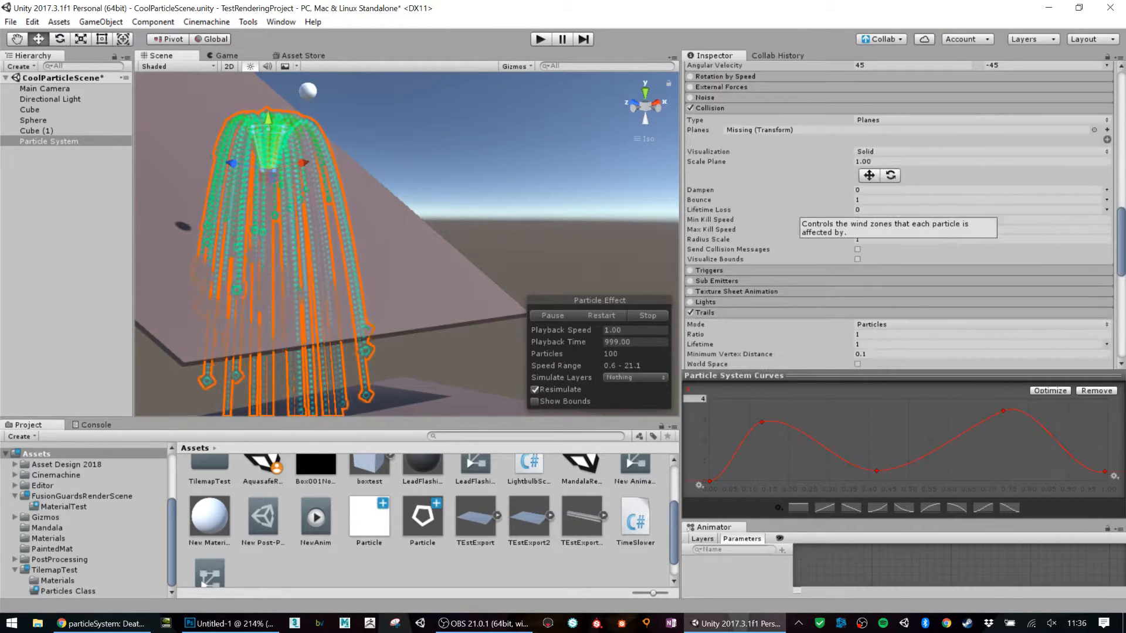
pyautogui.scroll(2, 881, 168)
pyautogui.click(881, 160)
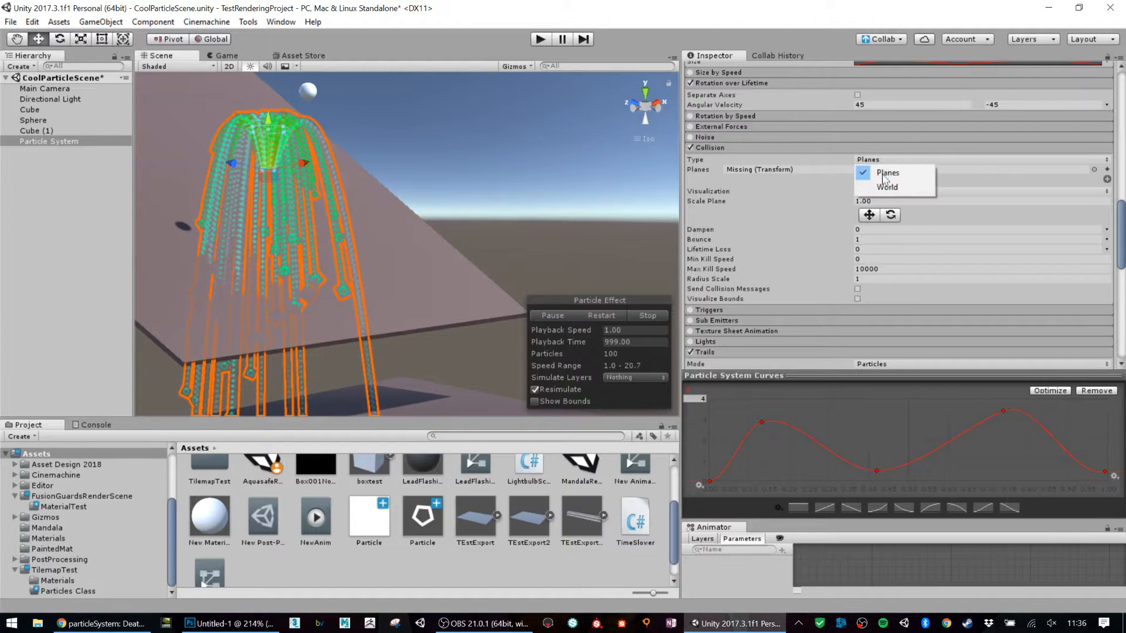
pyautogui.click(885, 188)
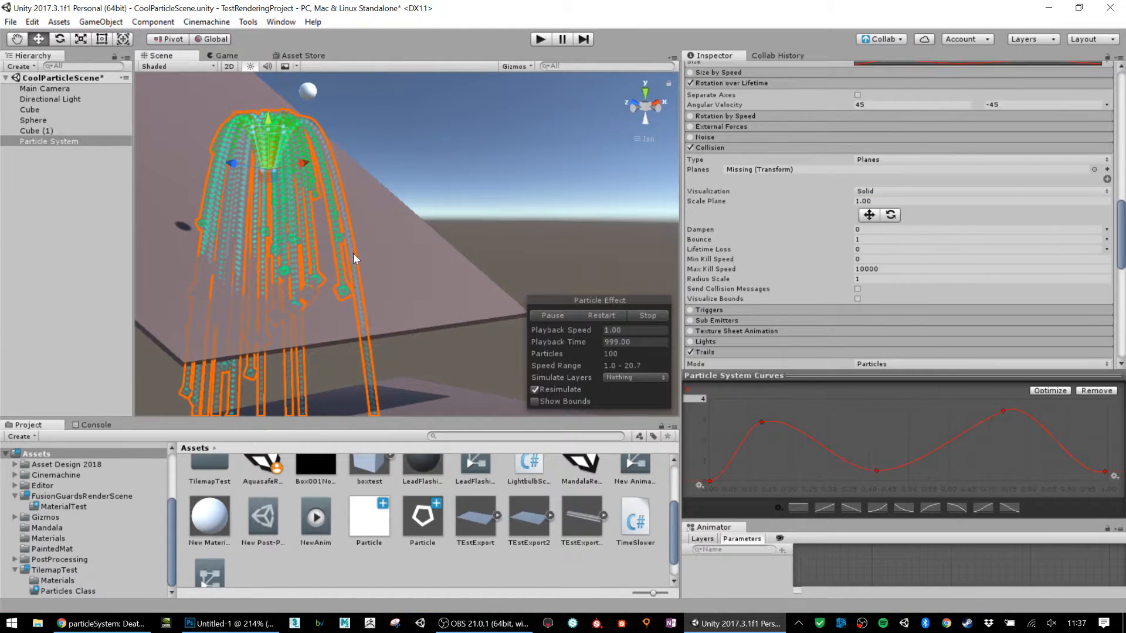
pyautogui.scroll(-2, 417, 321)
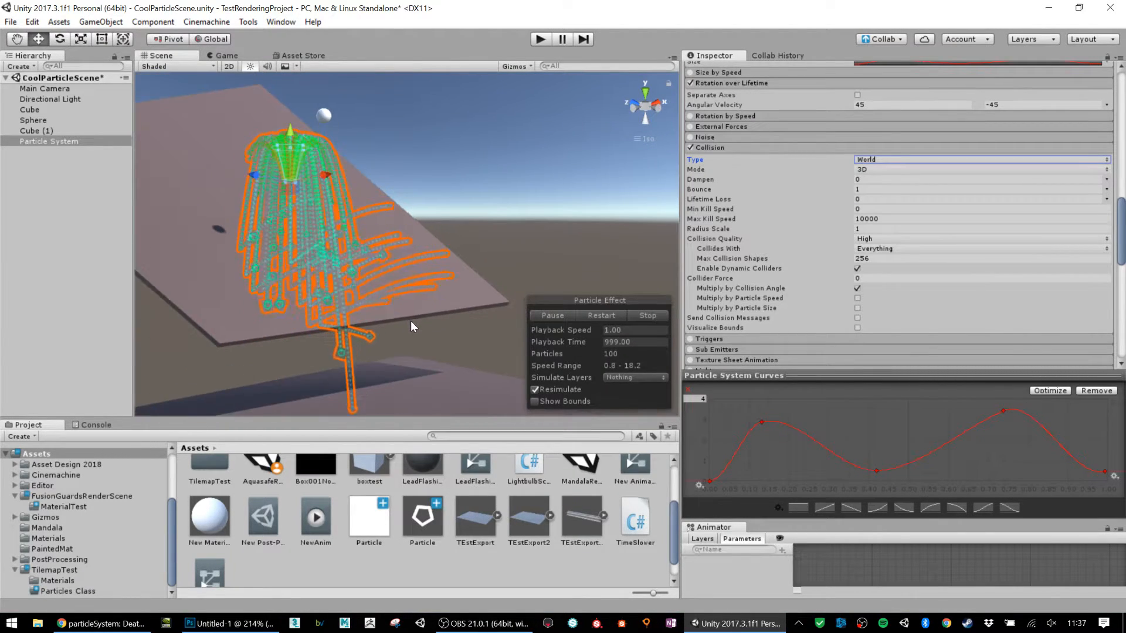
pyautogui.scroll(-2, 410, 321)
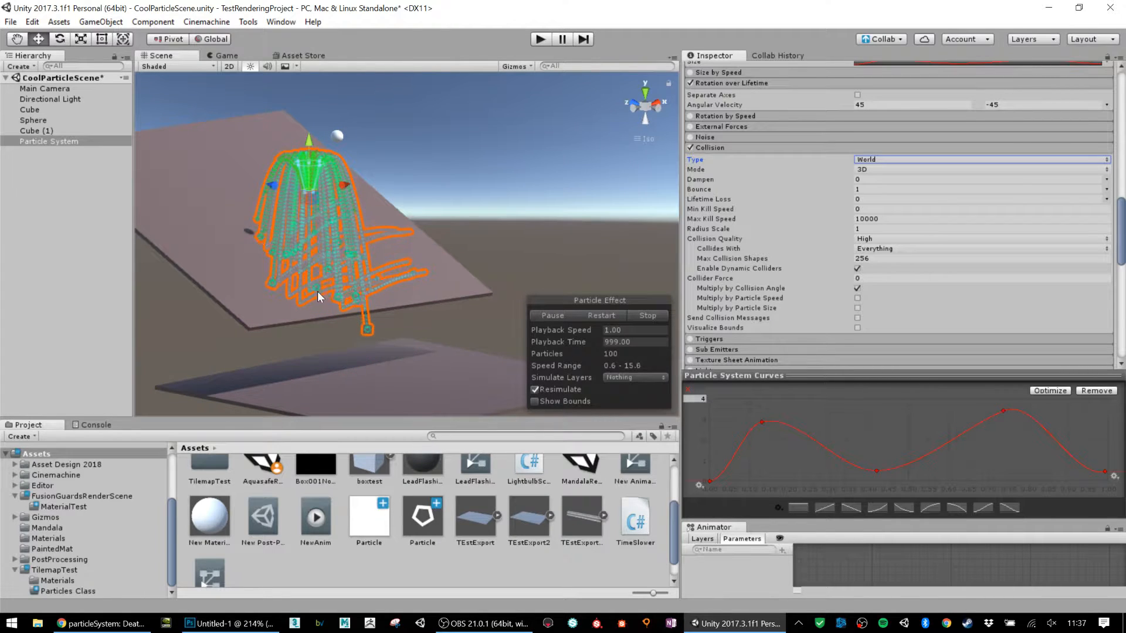
# - Set the particle system's Start Lifetime to 20
pyautogui.scroll(15, 897, 211)
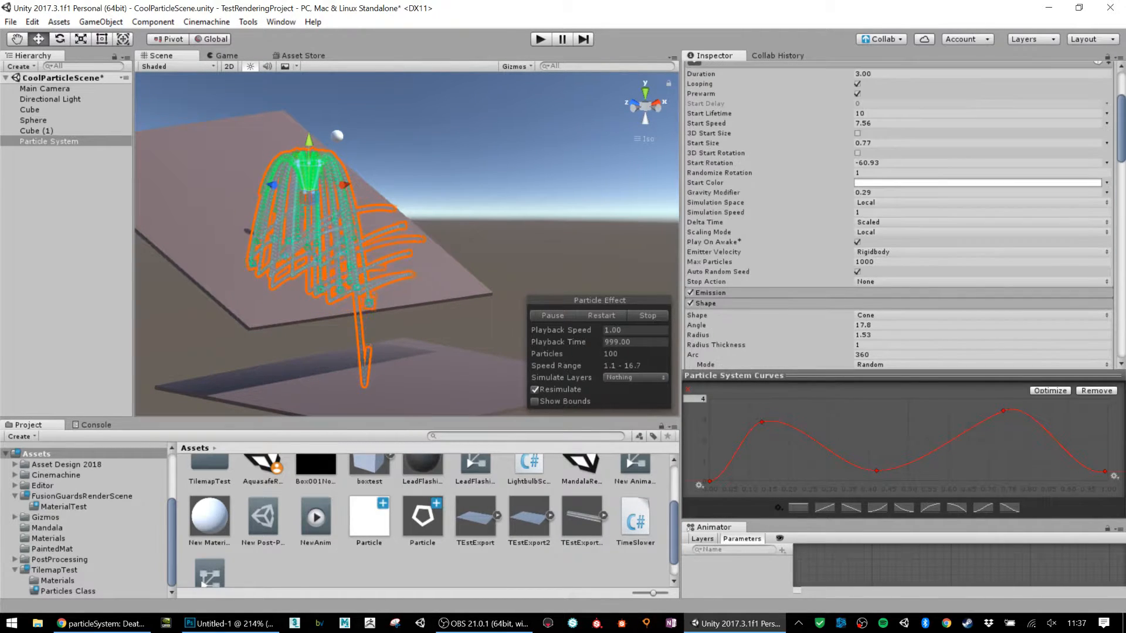
pyautogui.click(869, 113)
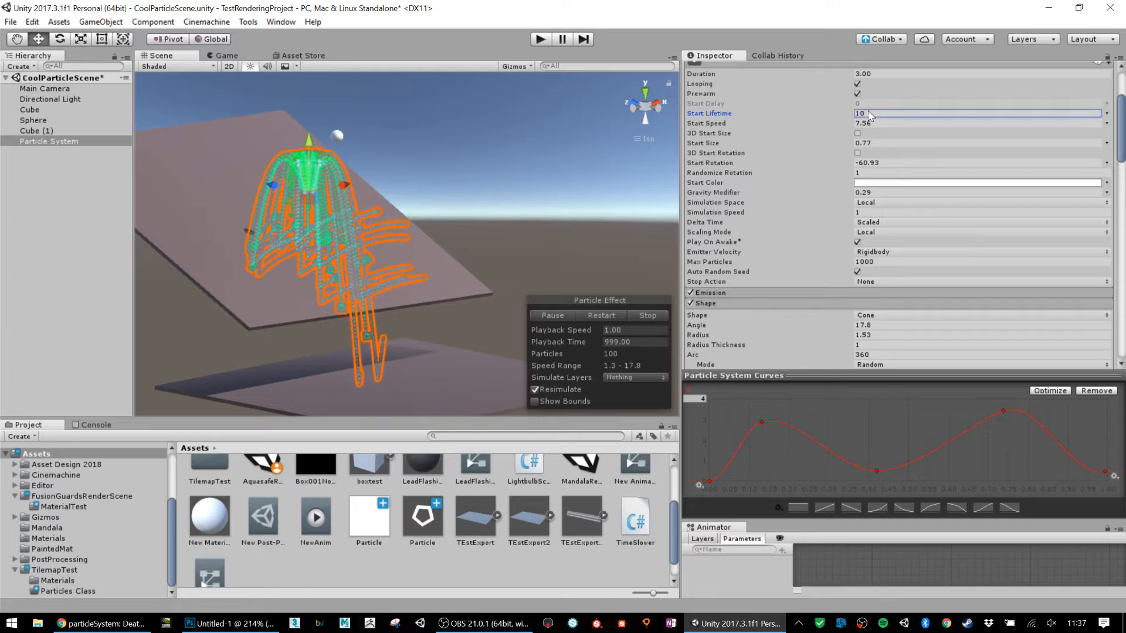
pyautogui.write('10.06')
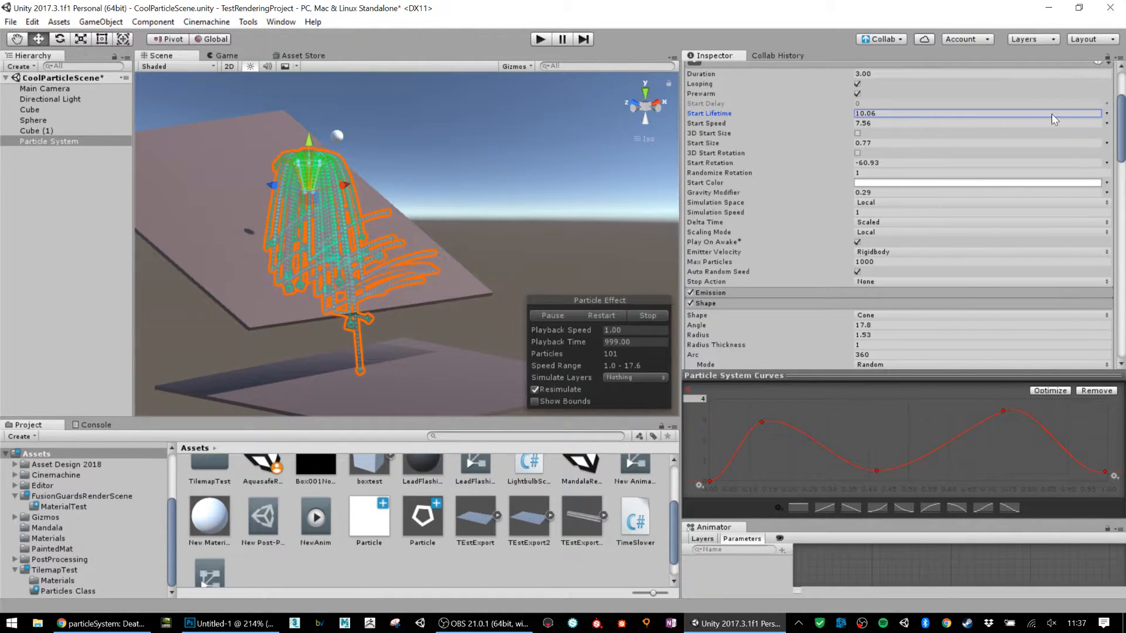
pyautogui.moveTo(881, 113); pyautogui.dragTo(813, 103)
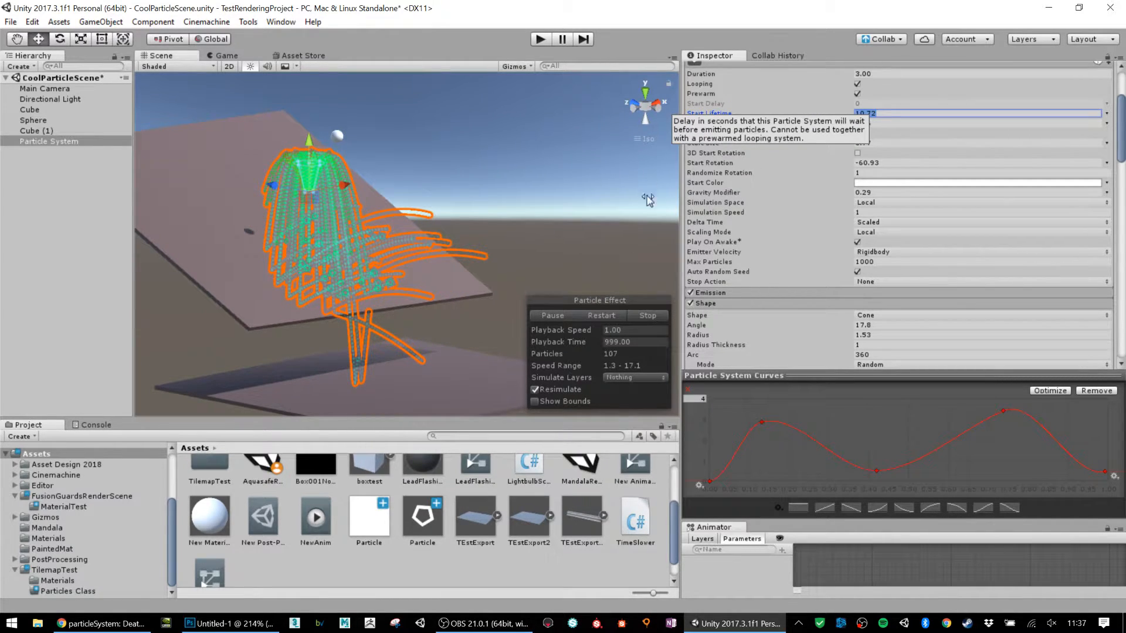
pyautogui.write('20')
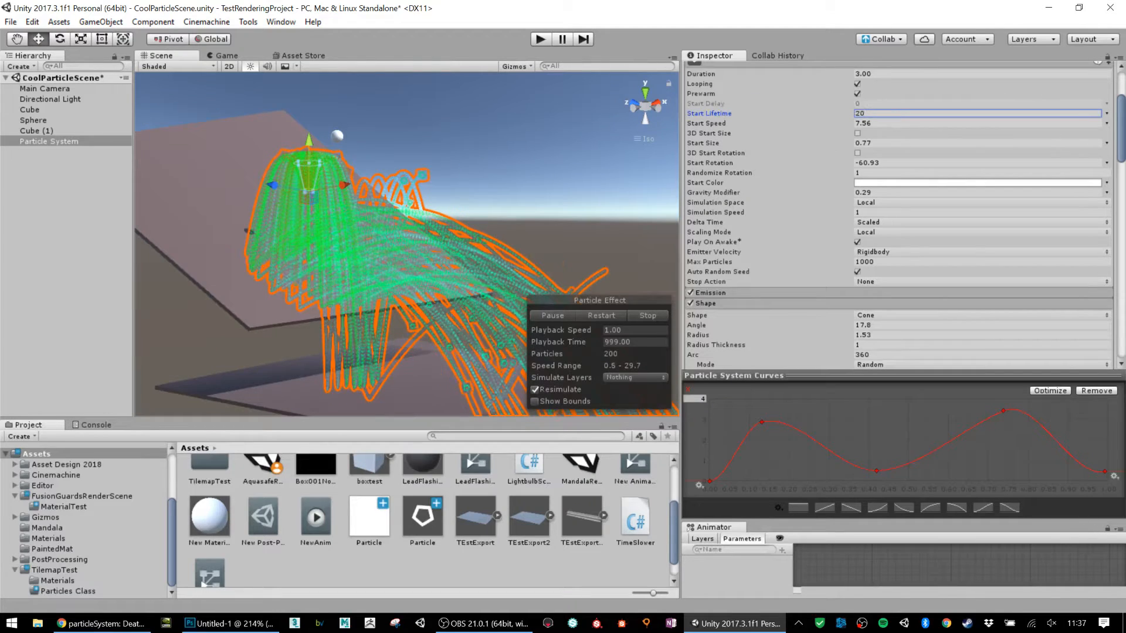
# - Open the Emission module, set Rate over Time to 5 and view the particles falling past the slabs
pyautogui.click(831, 292)
pyautogui.moveTo(877, 306); pyautogui.dragTo(666, 269)
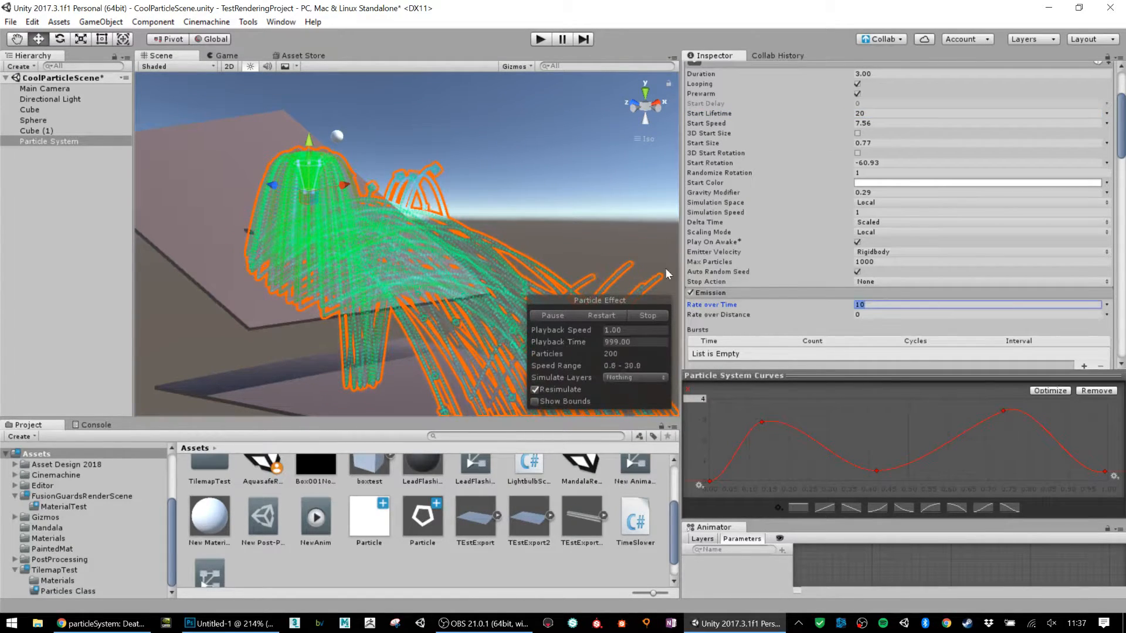
pyautogui.write('5')
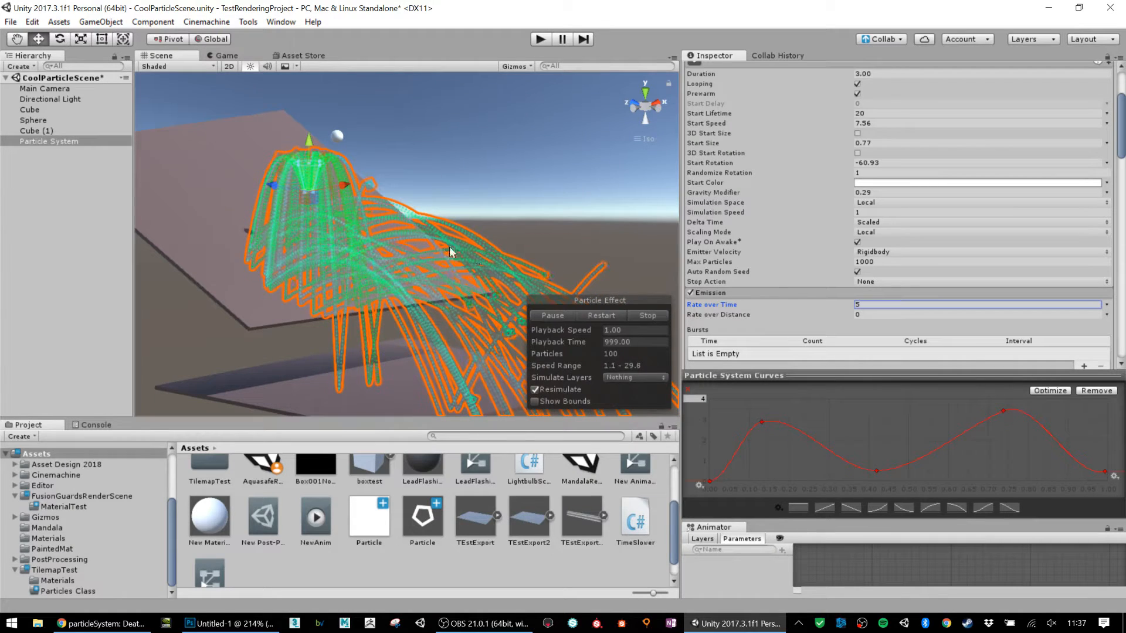
pyautogui.moveTo(448, 312); pyautogui.dragTo(397, 198, button='middle')
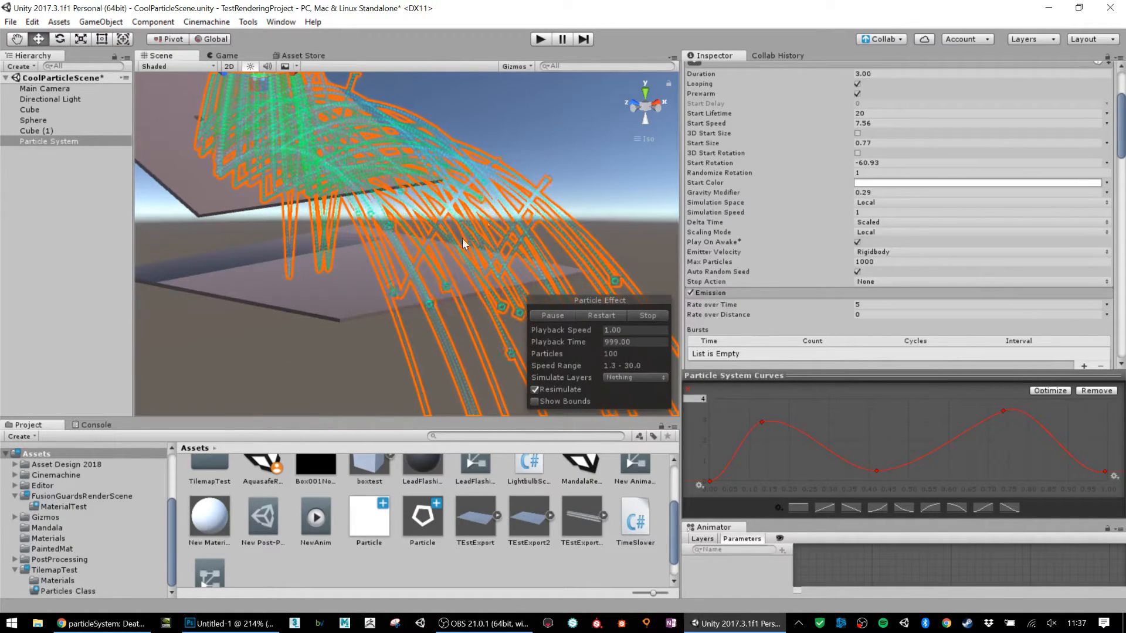
# - Show the particles in the Game view and set the Collision module's Collision Quality to Low (Static Colliders)
pyautogui.click(226, 55)
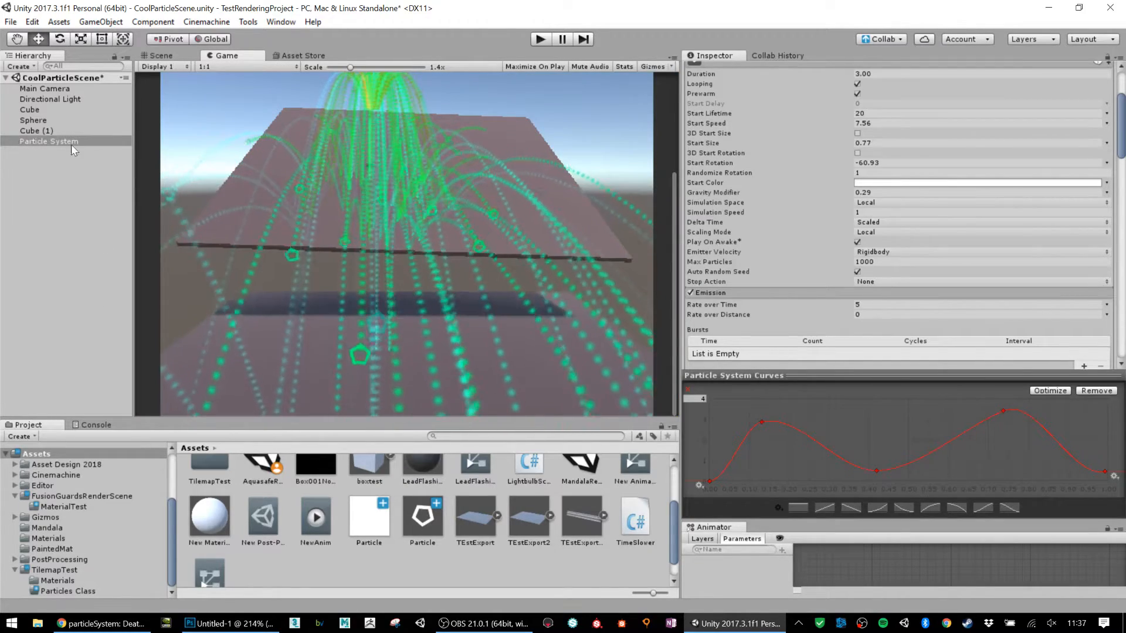
pyautogui.scroll(3, 913, 220)
pyautogui.scroll(-10, 829, 185)
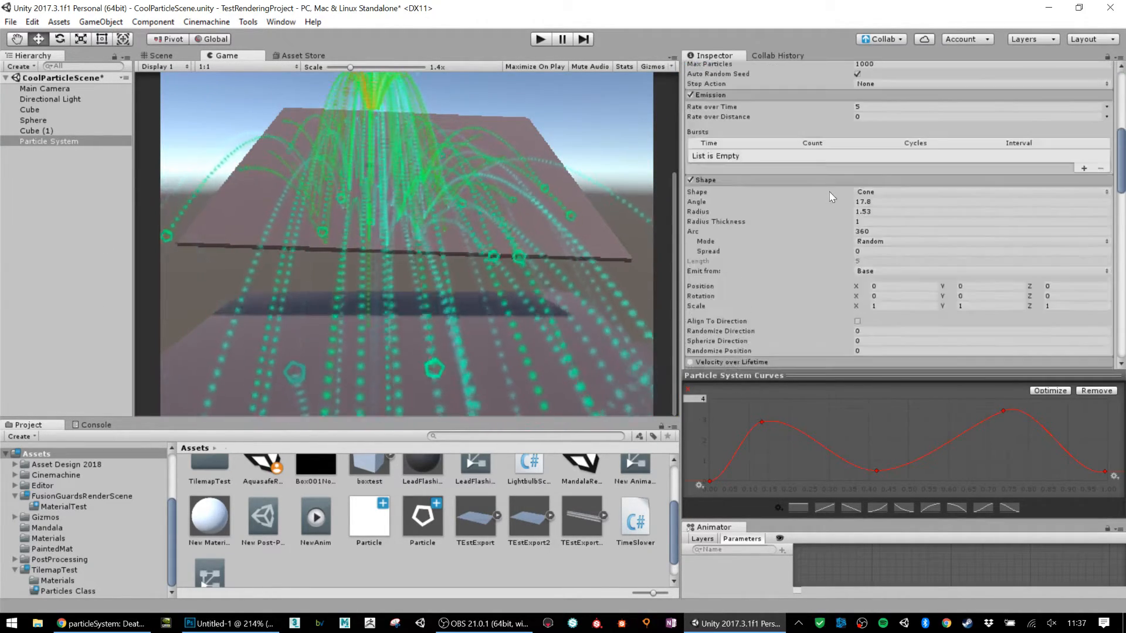
pyautogui.scroll(-5, 734, 153)
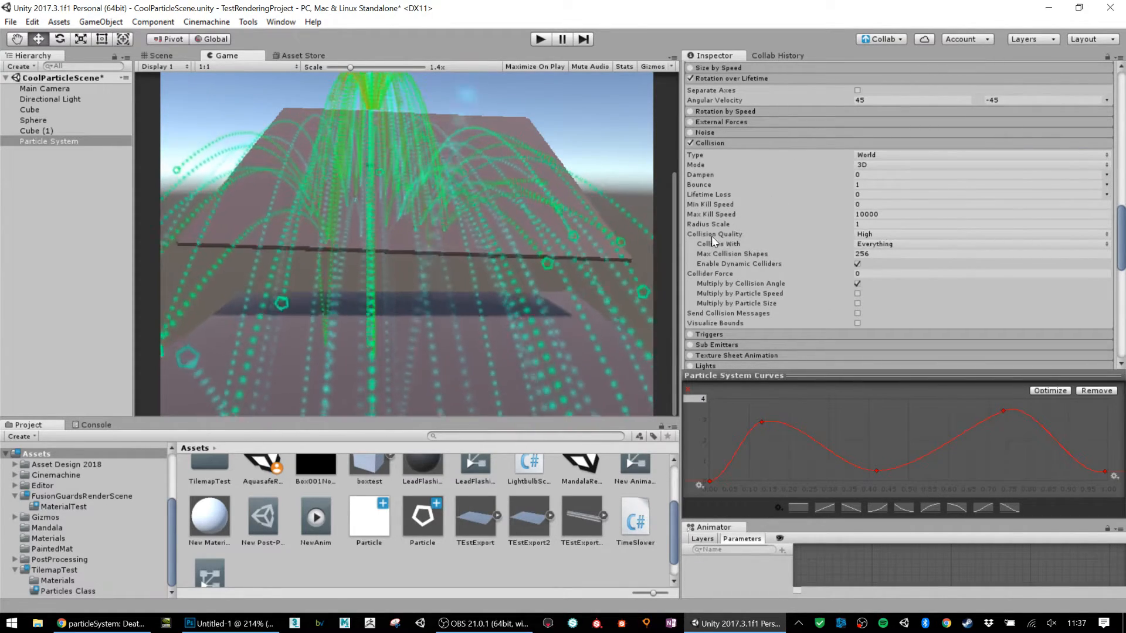
pyautogui.click(869, 232)
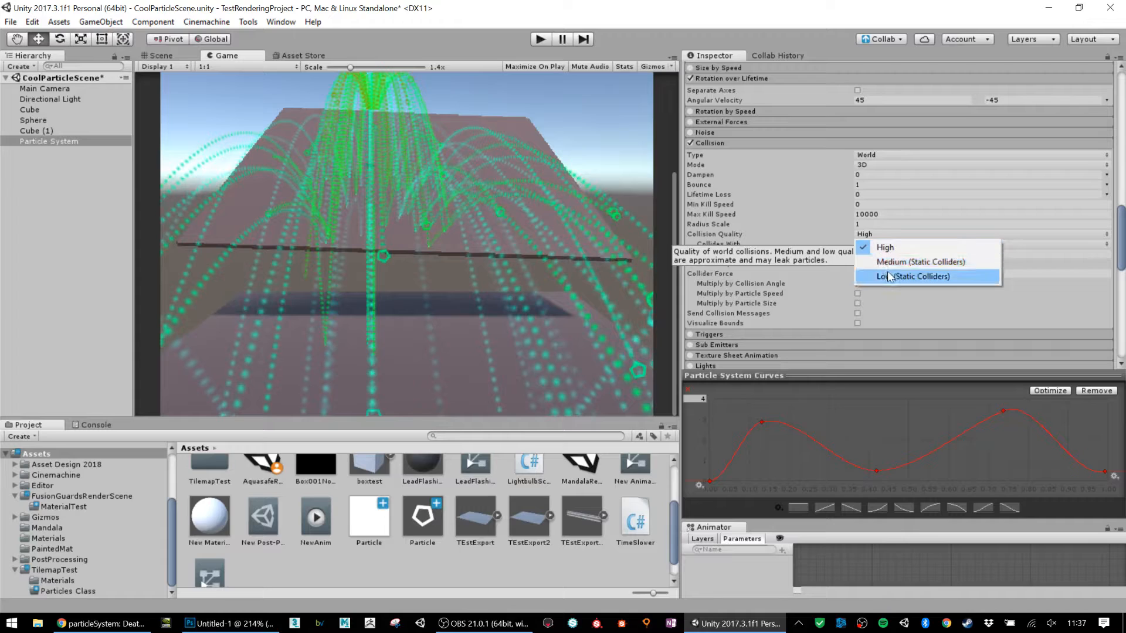
pyautogui.click(888, 273)
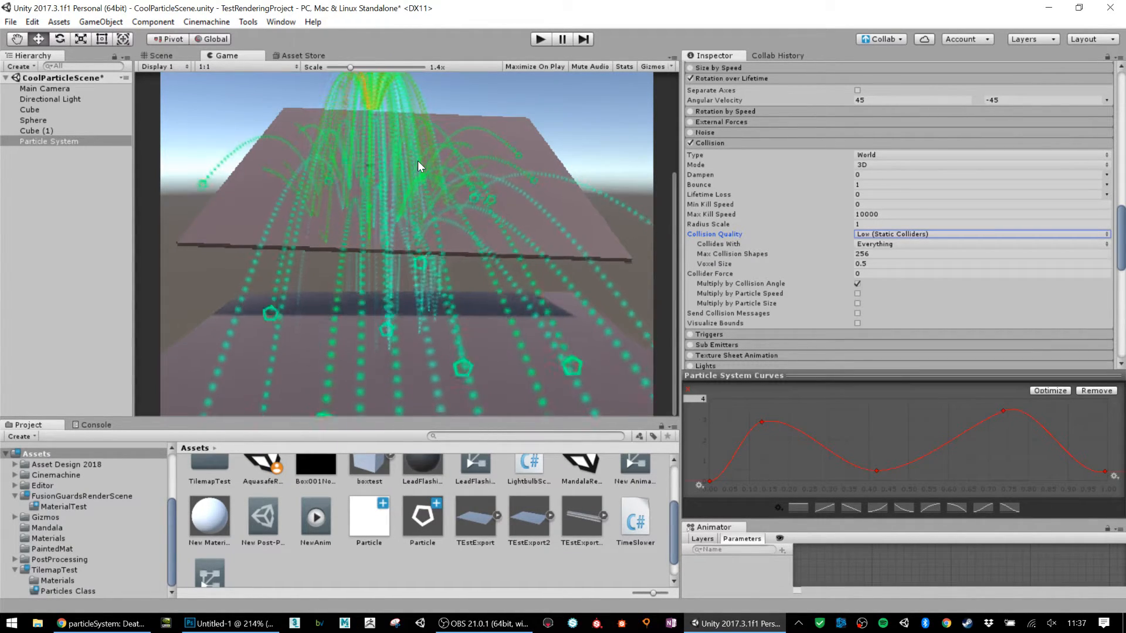
# - Mark Cube (1) as Static and go back over the Particle System's Collision settings
pyautogui.click(57, 131)
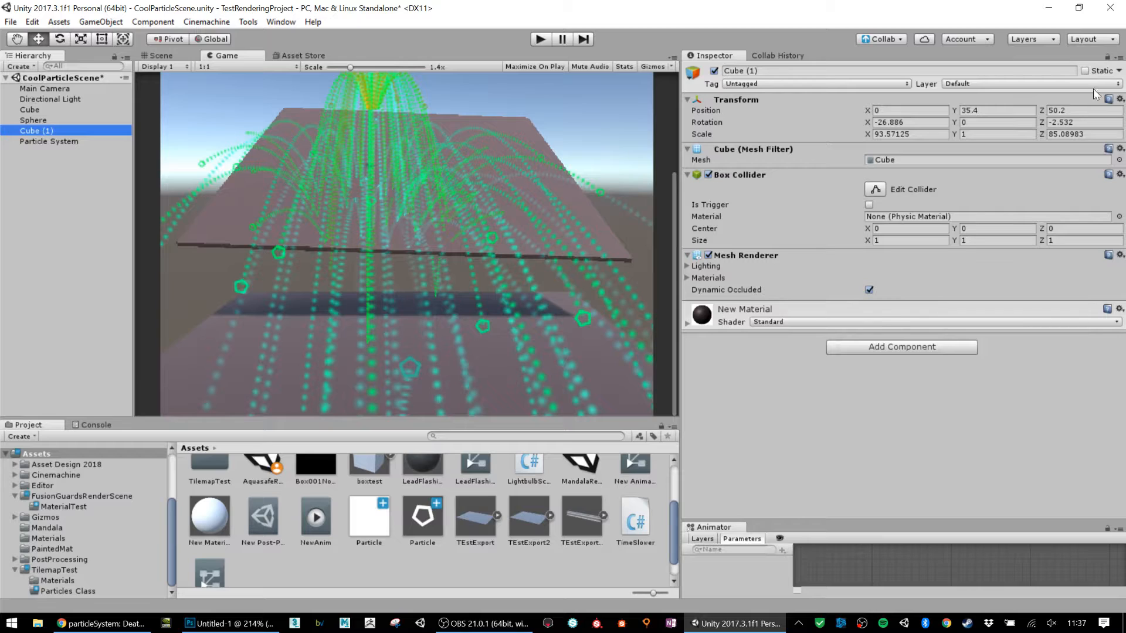
pyautogui.click(1125, 237)
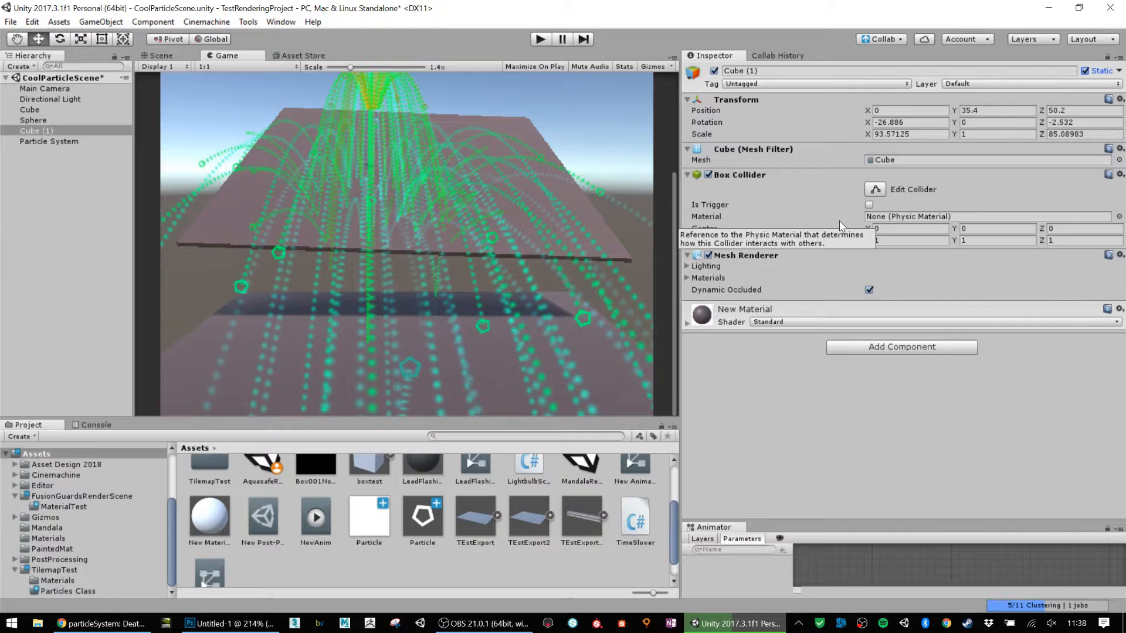
pyautogui.click(68, 132)
pyautogui.click(62, 143)
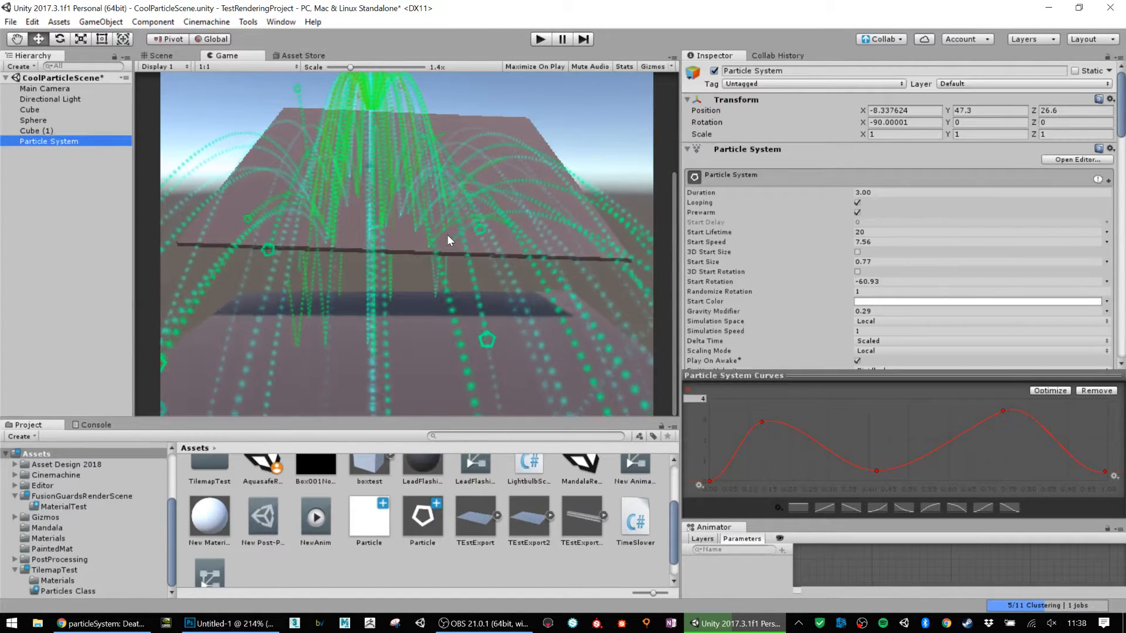
pyautogui.scroll(-15, 895, 231)
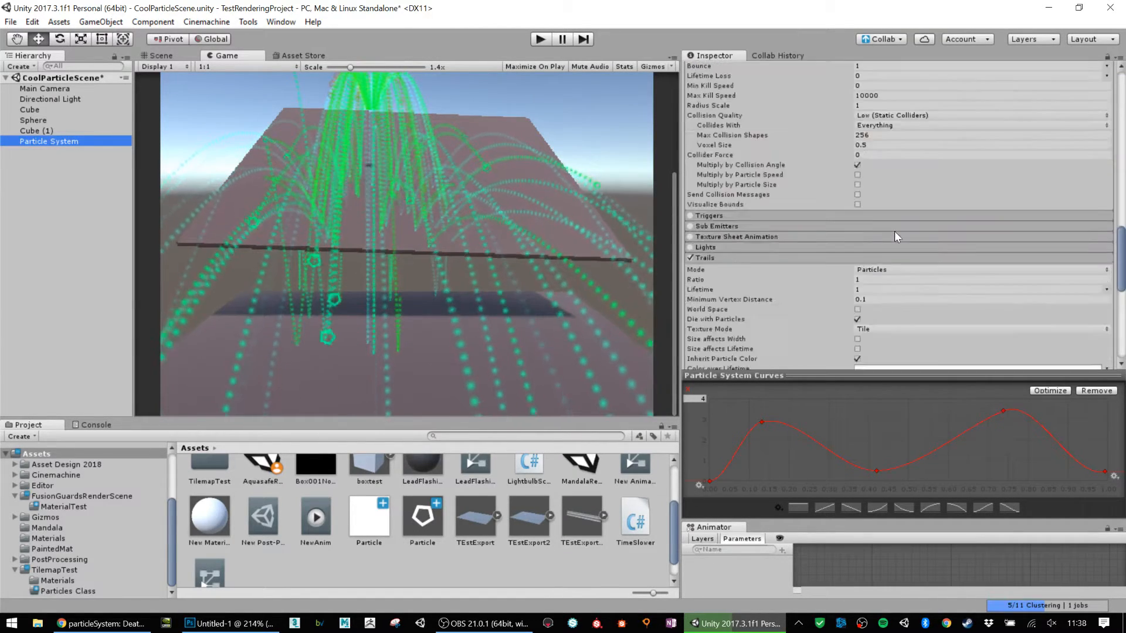
pyautogui.scroll(5, 896, 234)
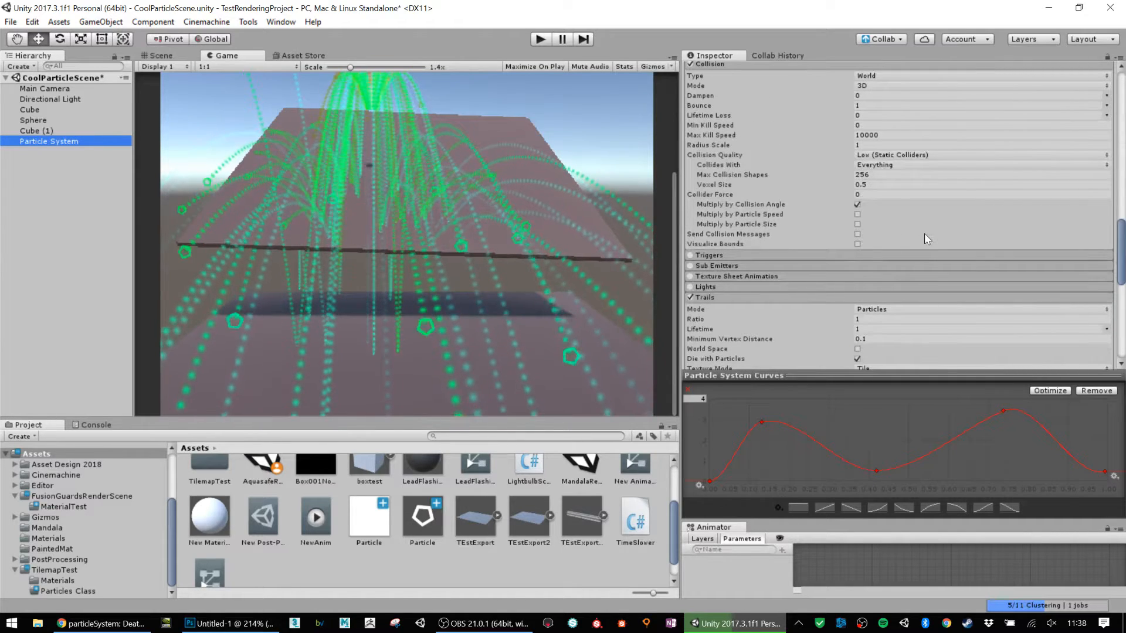
pyautogui.scroll(-9, 925, 233)
# - Add a Rigidbody component to Cube (1), play the scene to test it against the particles, and stop playback
pyautogui.click(40, 129)
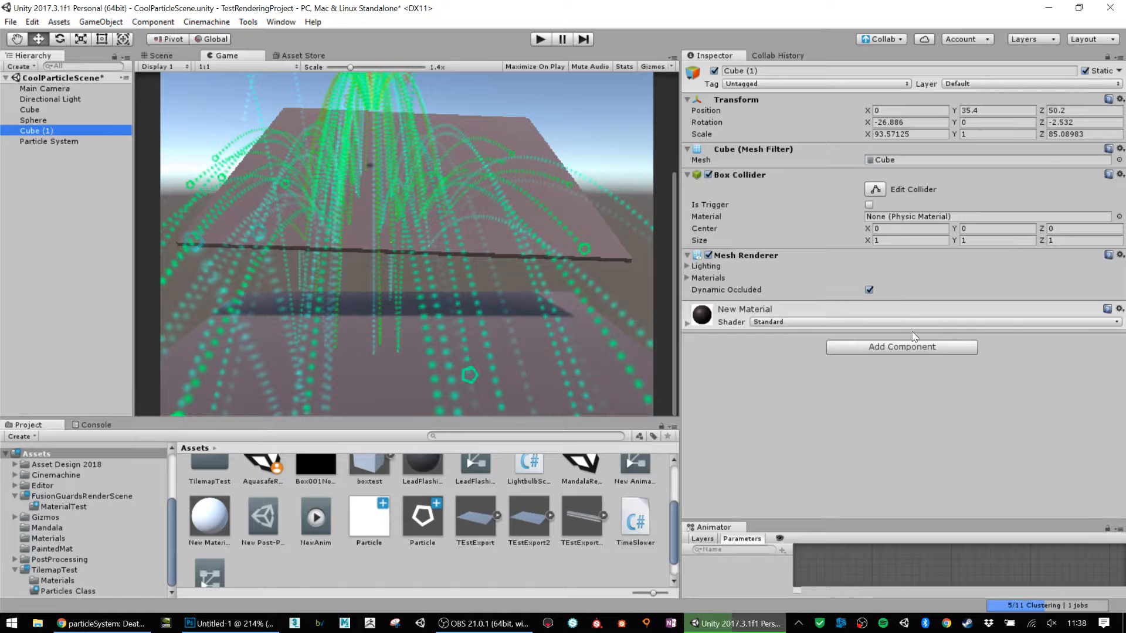
pyautogui.click(917, 347)
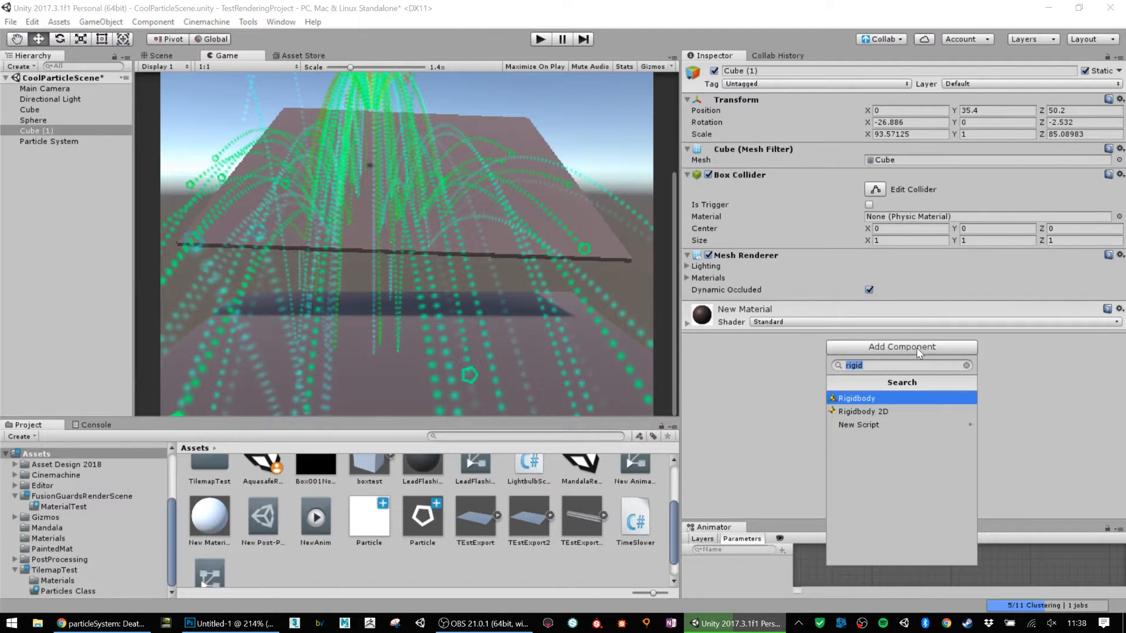
pyautogui.click(889, 397)
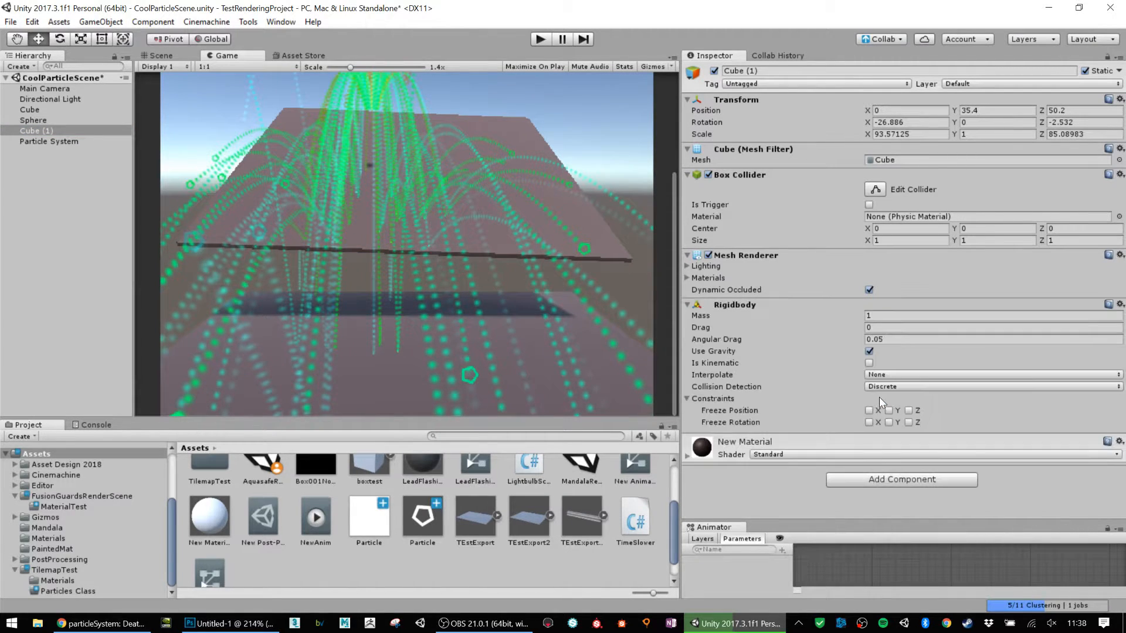
pyautogui.click(540, 40)
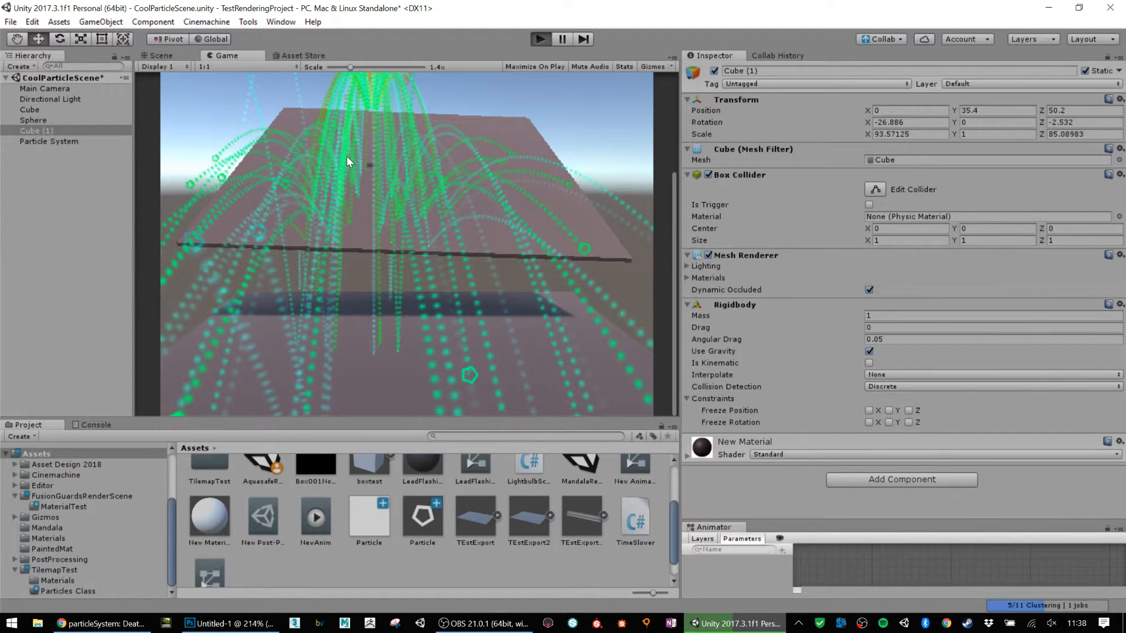
pyautogui.hotkey('ctrl', 'p')
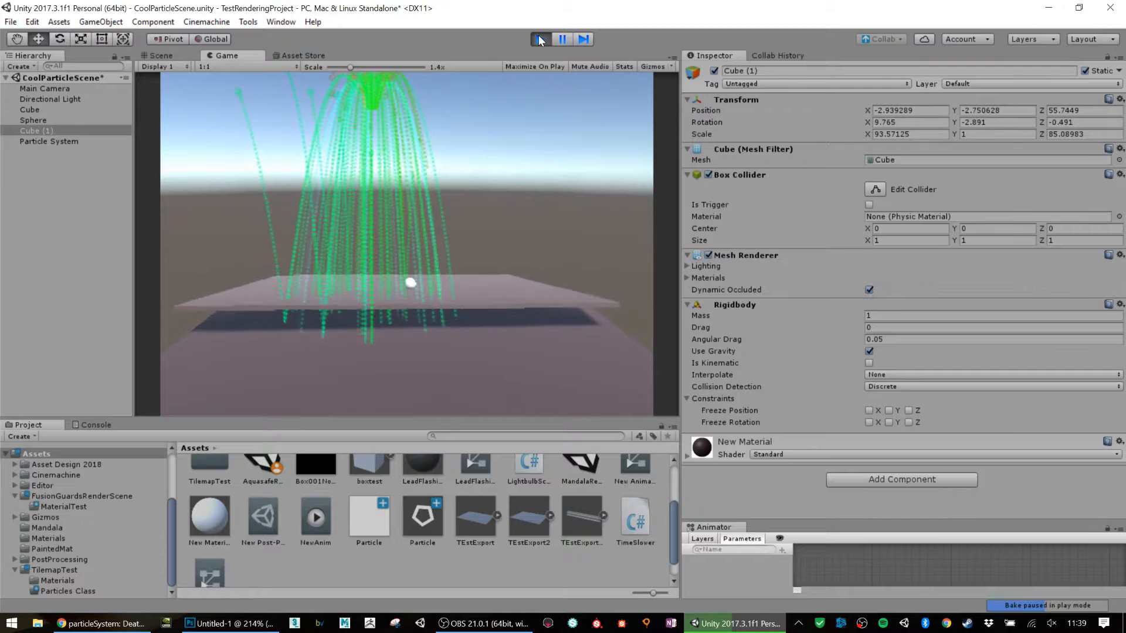
pyautogui.click(540, 39)
# - Remove the Rigidbody component from Cube (1)
pyautogui.rightClick(812, 306)
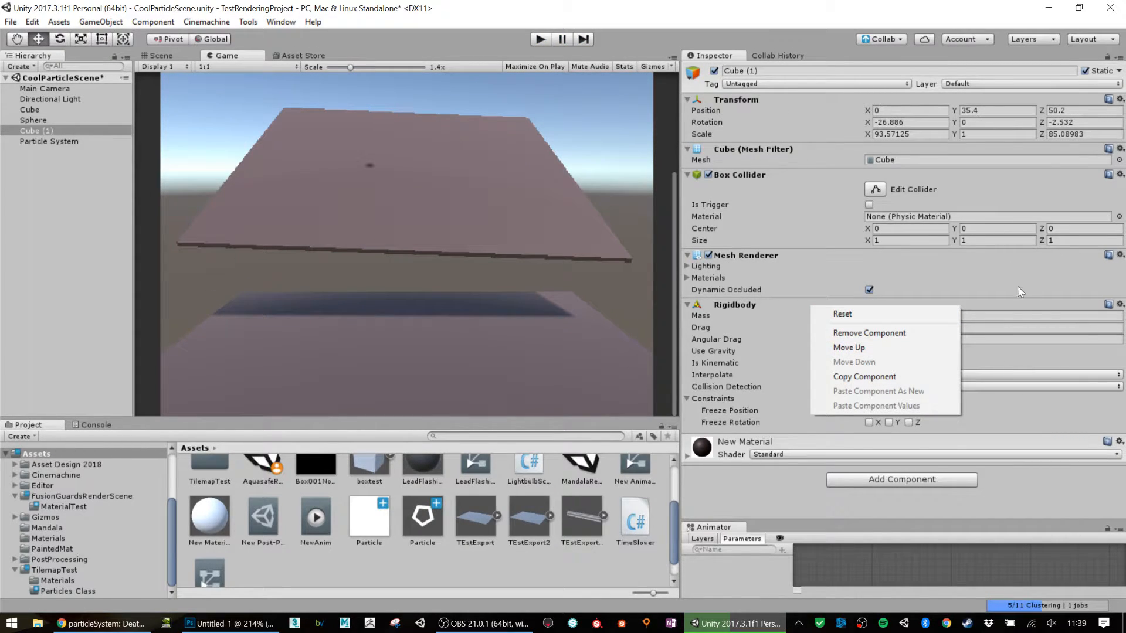
pyautogui.click(1039, 305)
pyautogui.click(1040, 305)
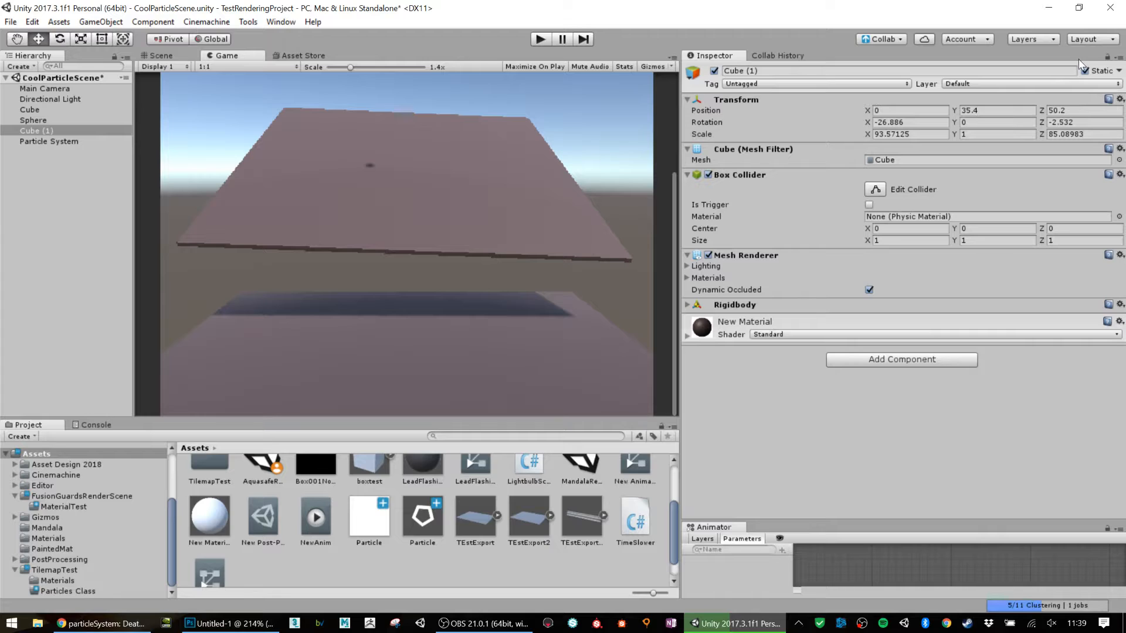
pyautogui.rightClick(771, 309)
pyautogui.click(813, 336)
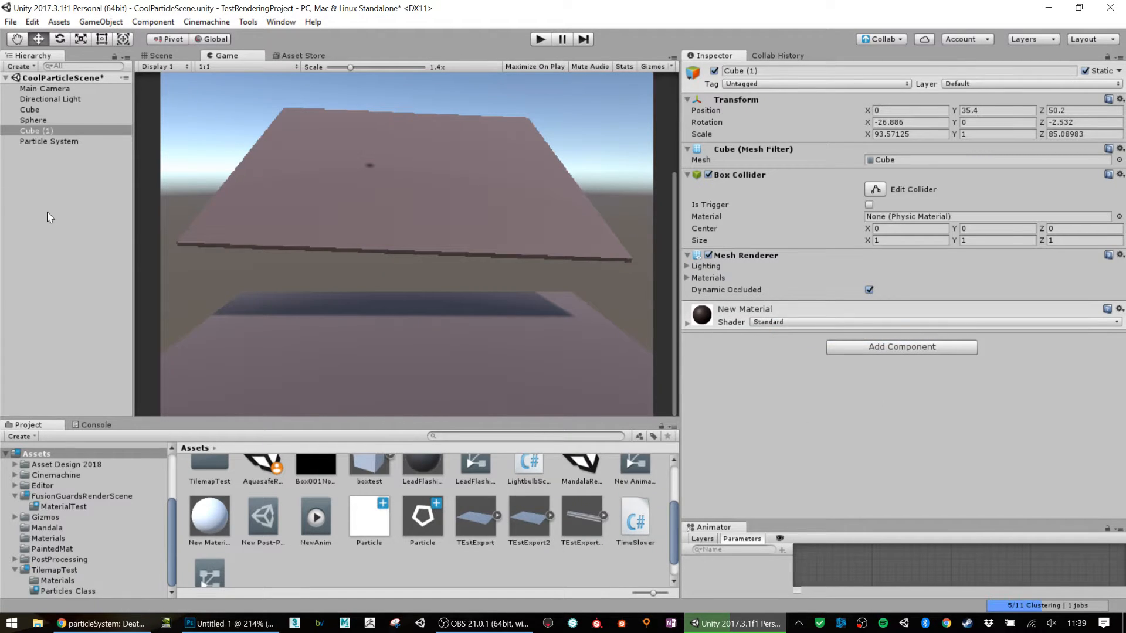
# - Set the Particle System's Collision Quality to High and open the Collides With layer choices
pyautogui.click(51, 141)
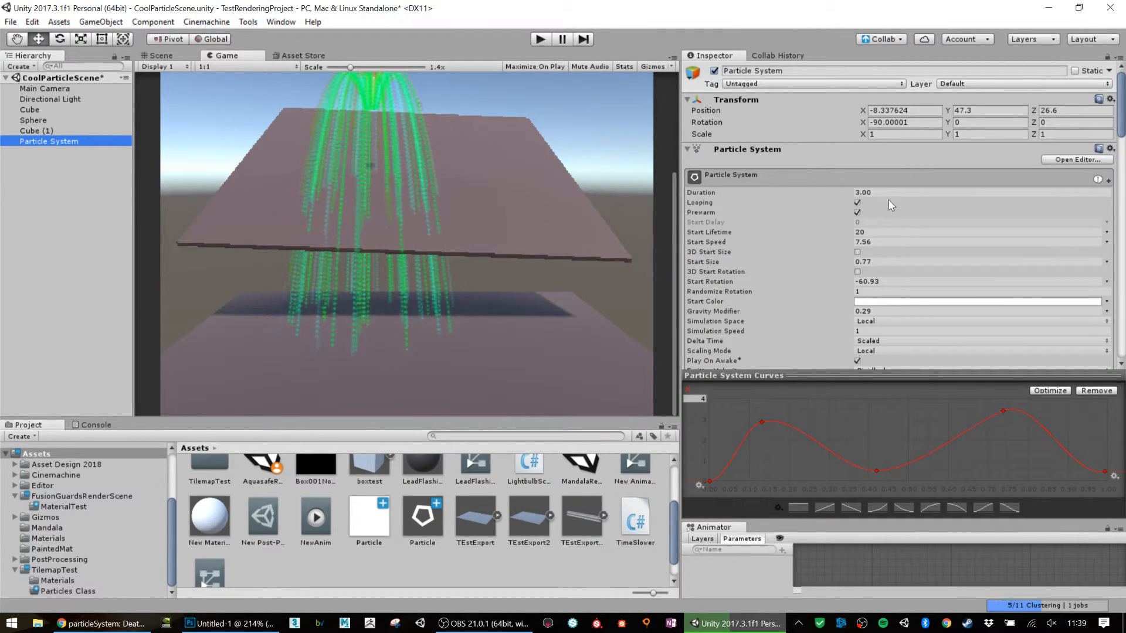
pyautogui.scroll(-15, 888, 200)
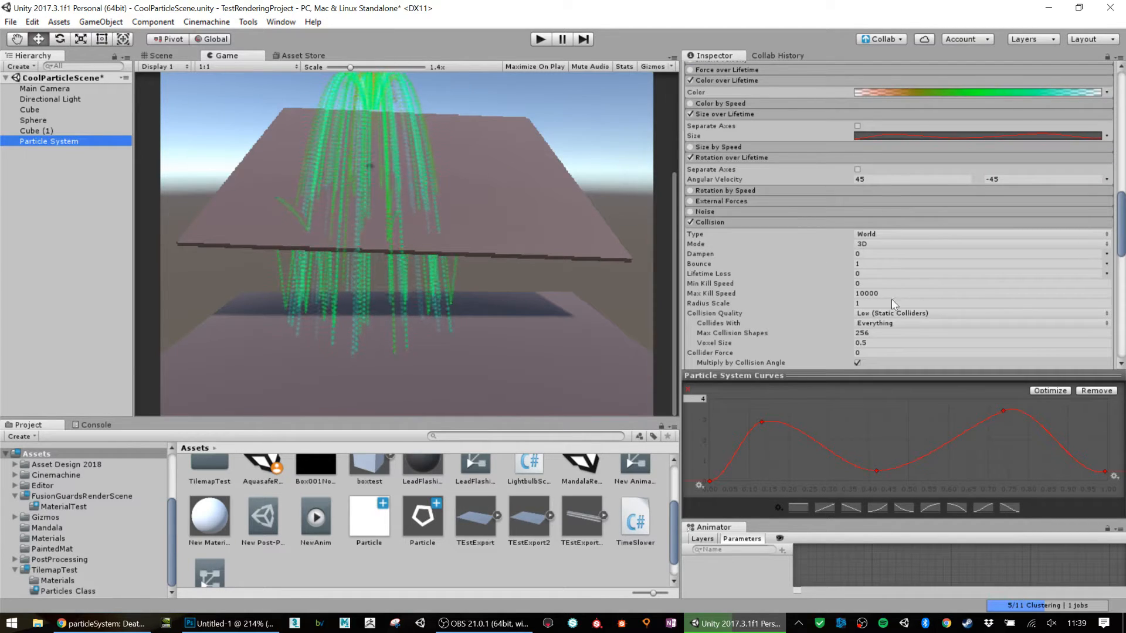
pyautogui.click(895, 312)
pyautogui.click(901, 326)
pyautogui.click(882, 324)
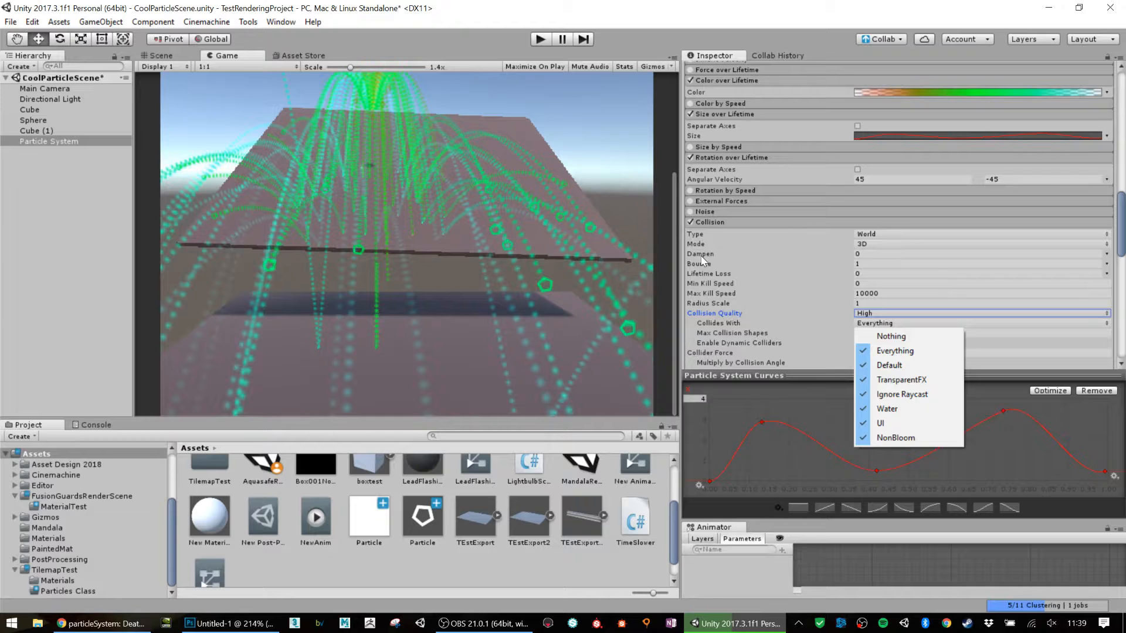
# - View the slabs side-on in the Scene view and try a Collision Dampen of 0.3
pyautogui.click(154, 57)
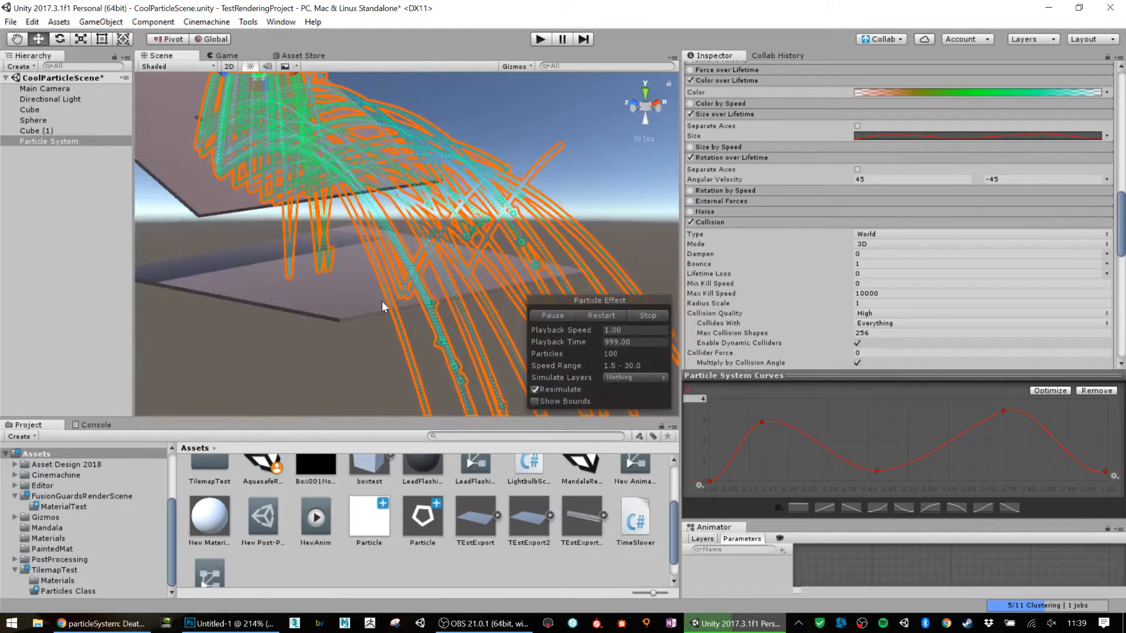
pyautogui.keyDown('alt'); pyautogui.moveTo(427, 210); pyautogui.dragTo(517, 275); pyautogui.keyUp('alt')
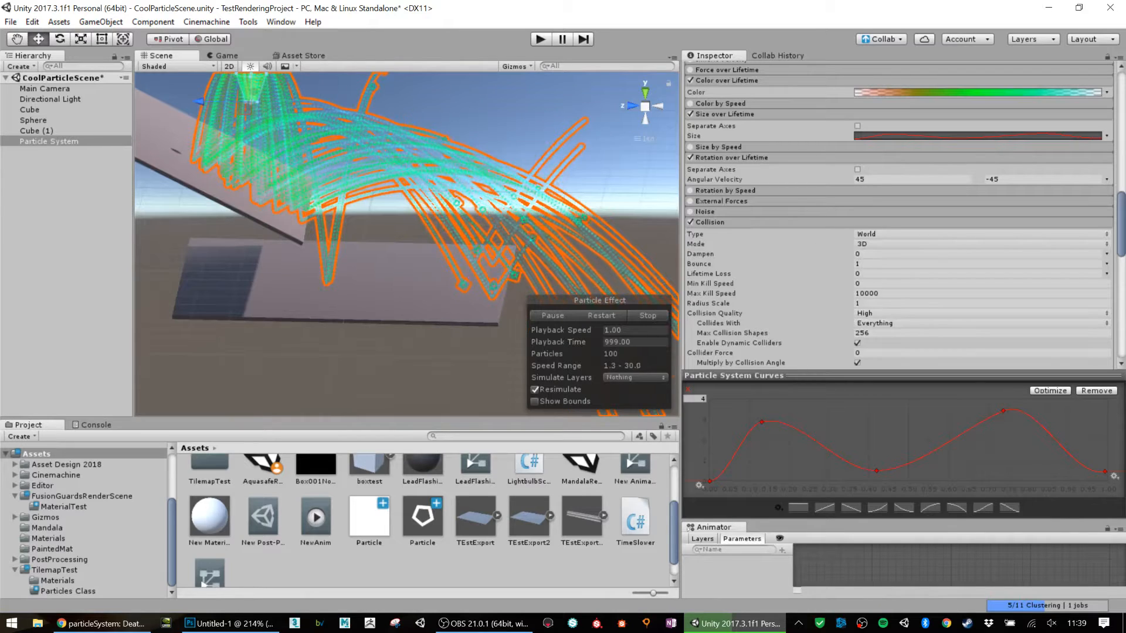
pyautogui.click(803, 253)
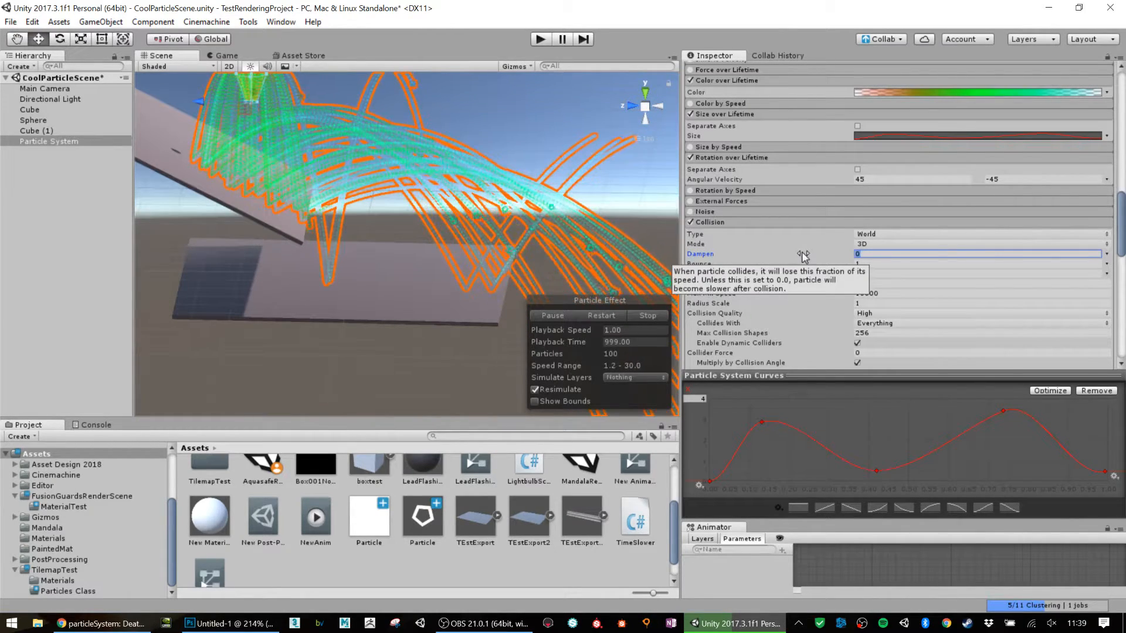
pyautogui.write('0.')
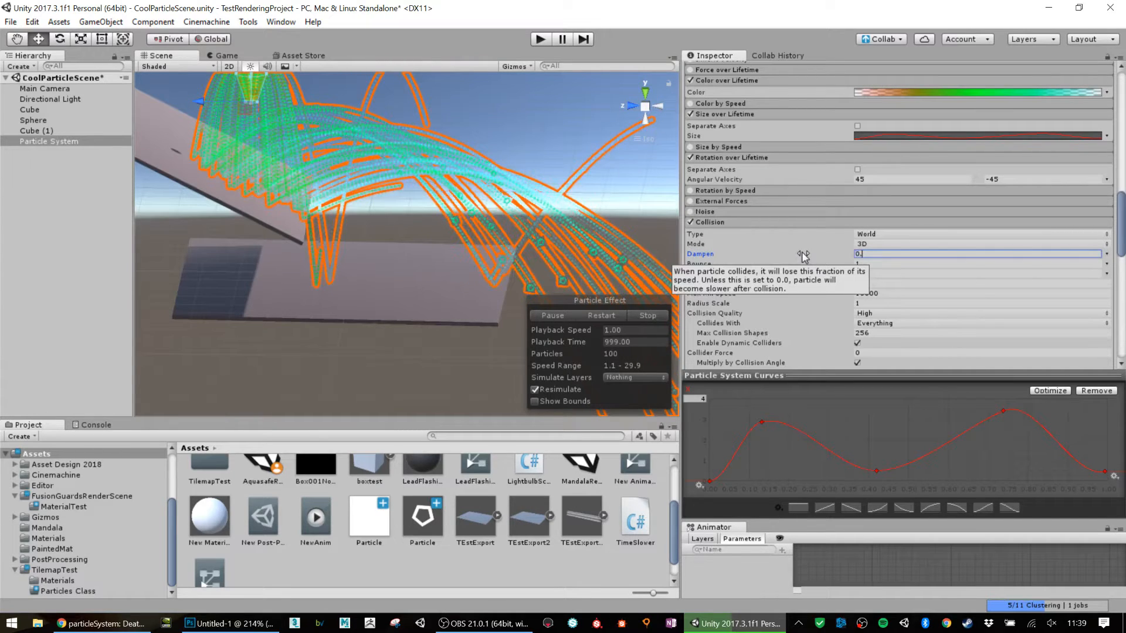
pyautogui.write('3')
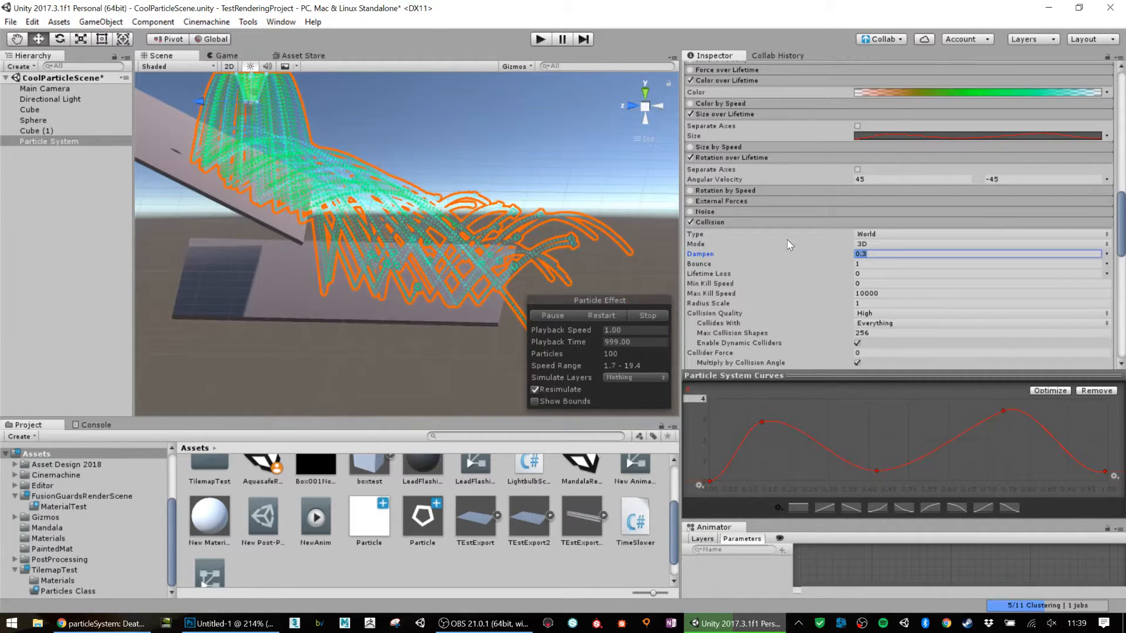
# - Try a Collision Dampen of 0.2 and reduce it to 0.02 to compare how the particles rebound
pyautogui.write('0.')
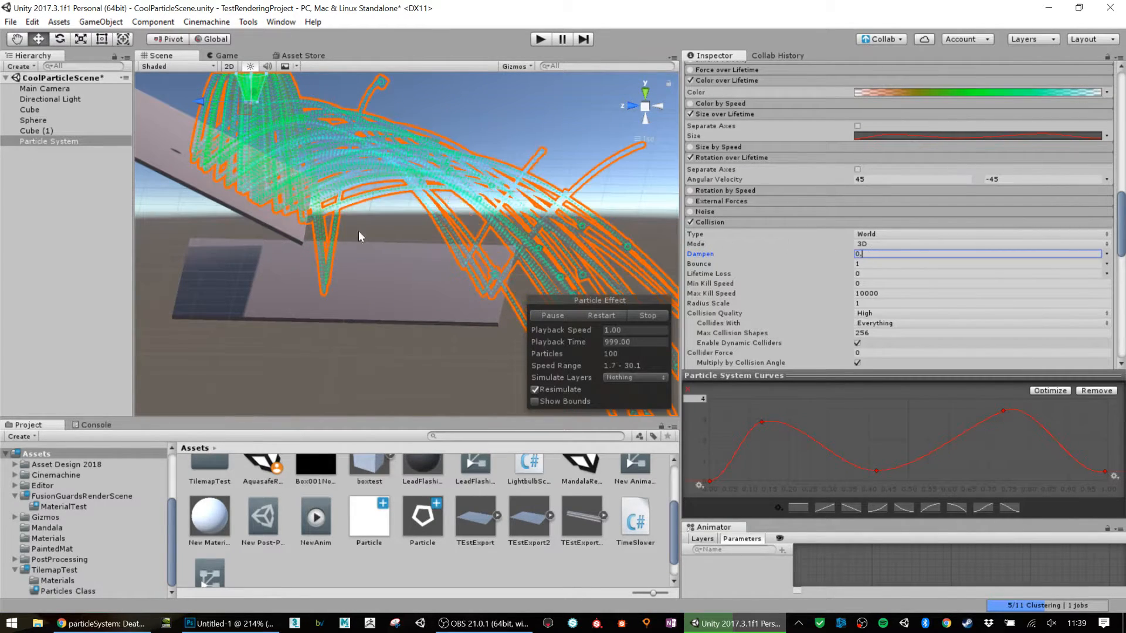
pyautogui.write('2')
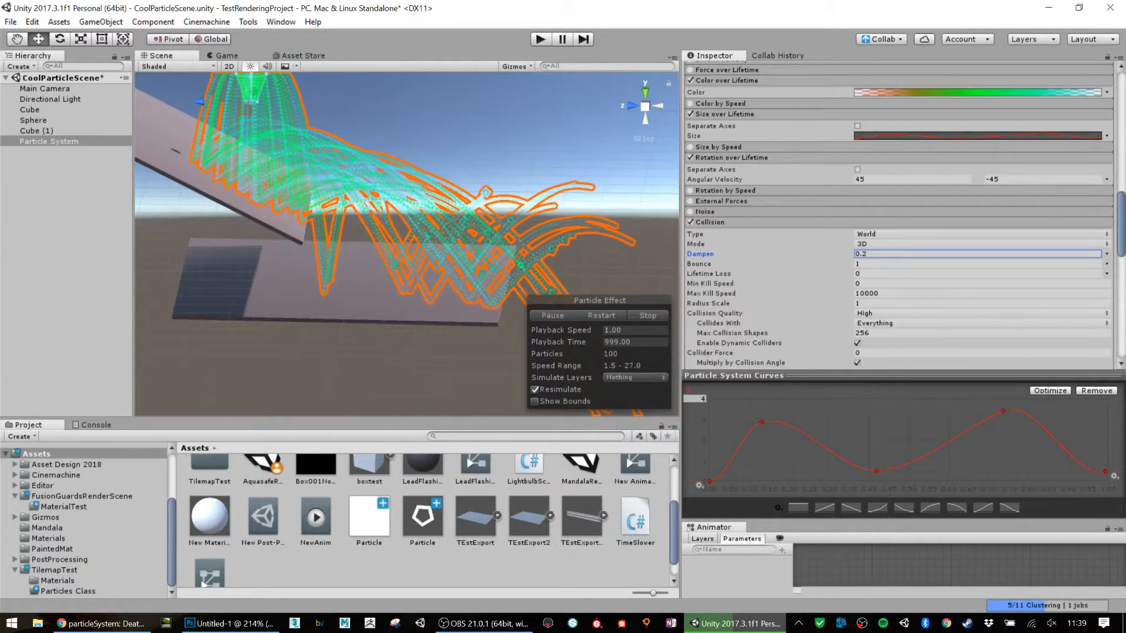
pyautogui.click(863, 255)
pyautogui.click(864, 258)
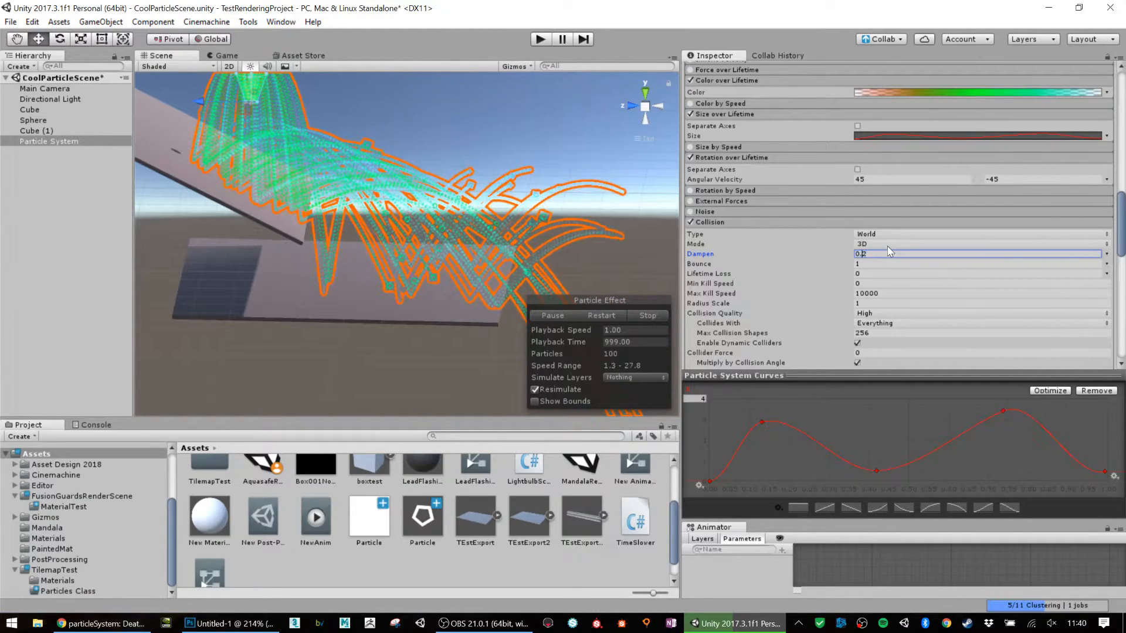
pyautogui.write('0')
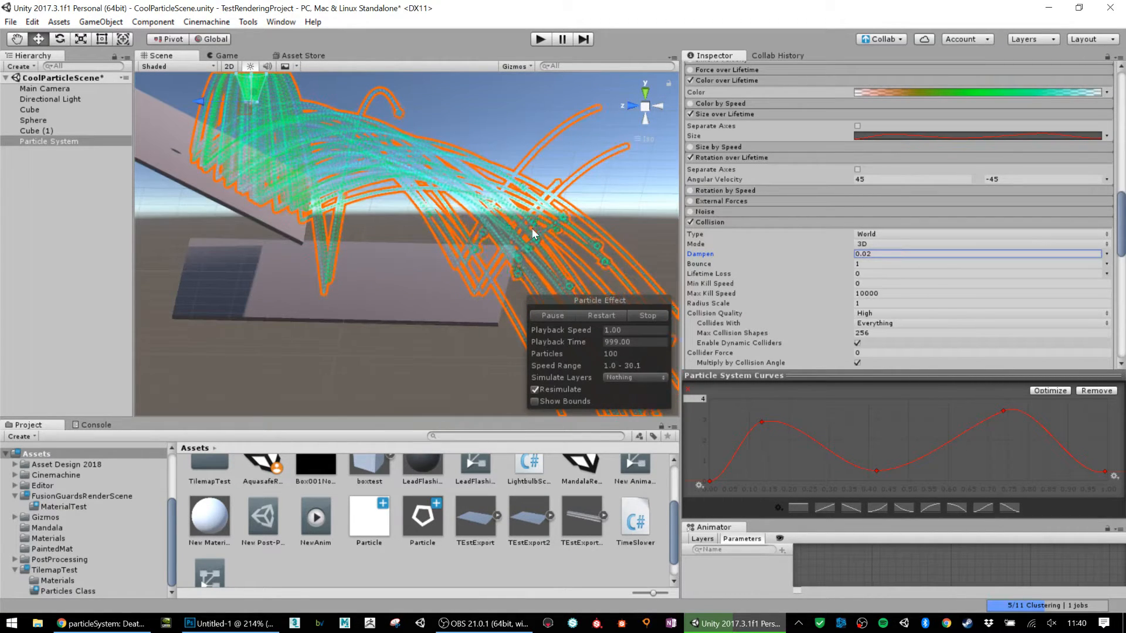
# - Set the Collision module's Dampen to 0.5 so the particles lose half their speed on impact
pyautogui.click(801, 252)
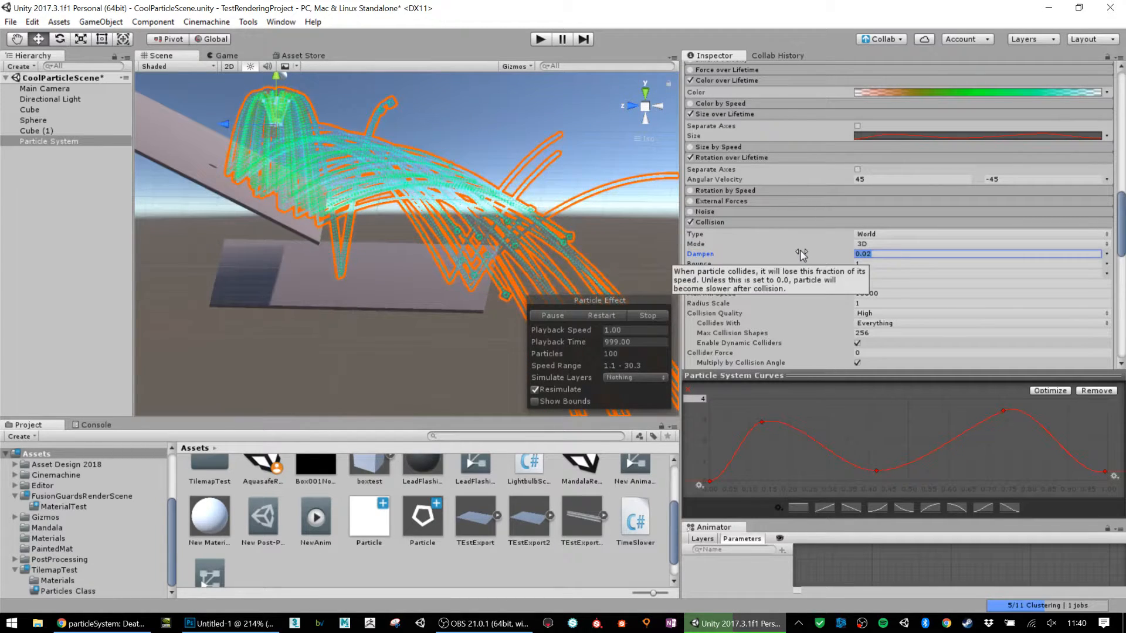
pyautogui.write('0.')
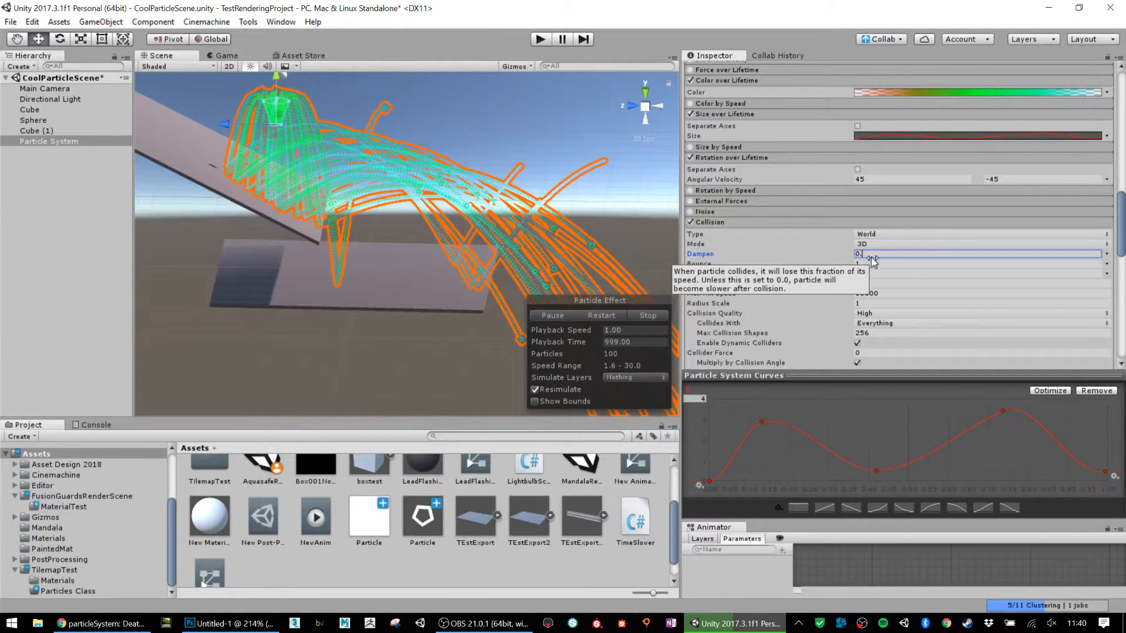
pyautogui.write('5')
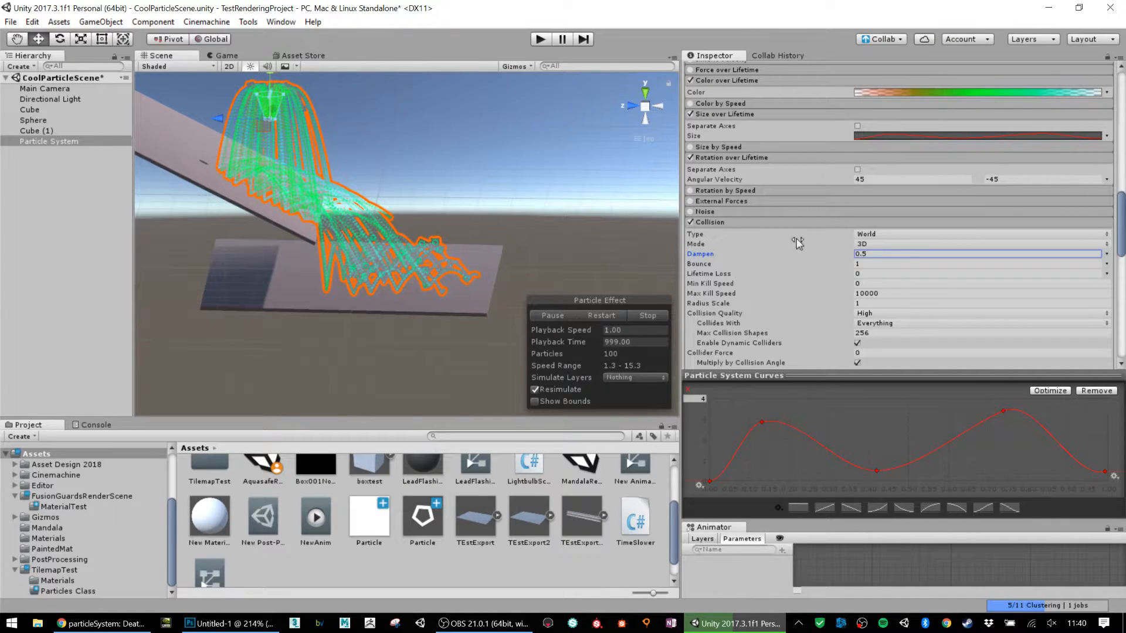
# - Switch the Collision module's Bounce to Random Between Two Constants, ranging from 0.5 to 1
pyautogui.scroll(-2, 838, 229)
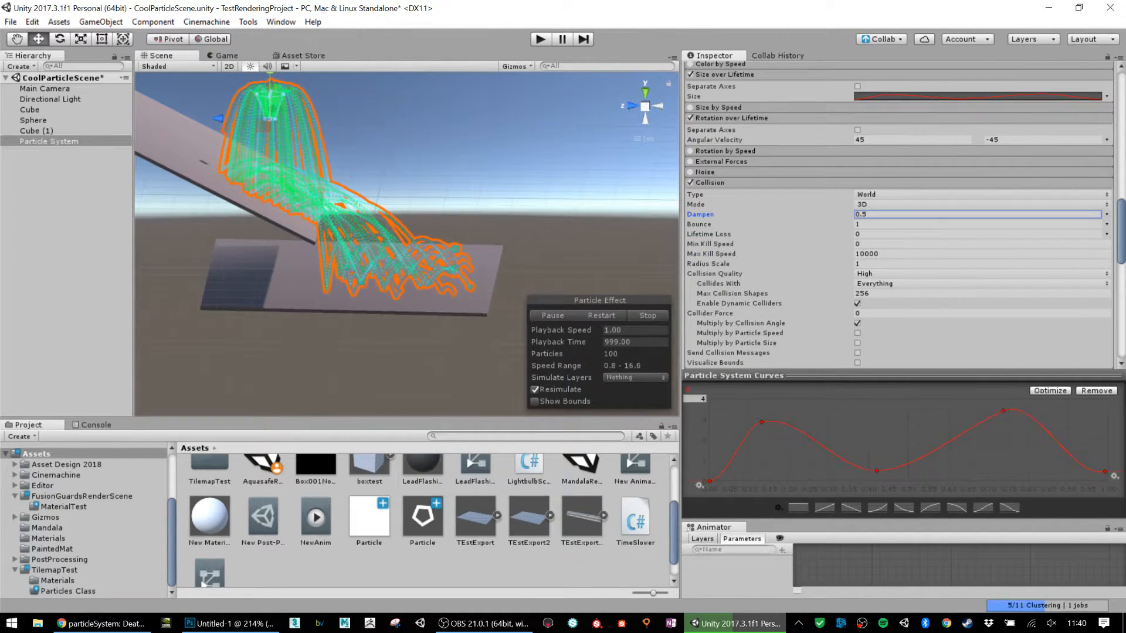
pyautogui.click(828, 227)
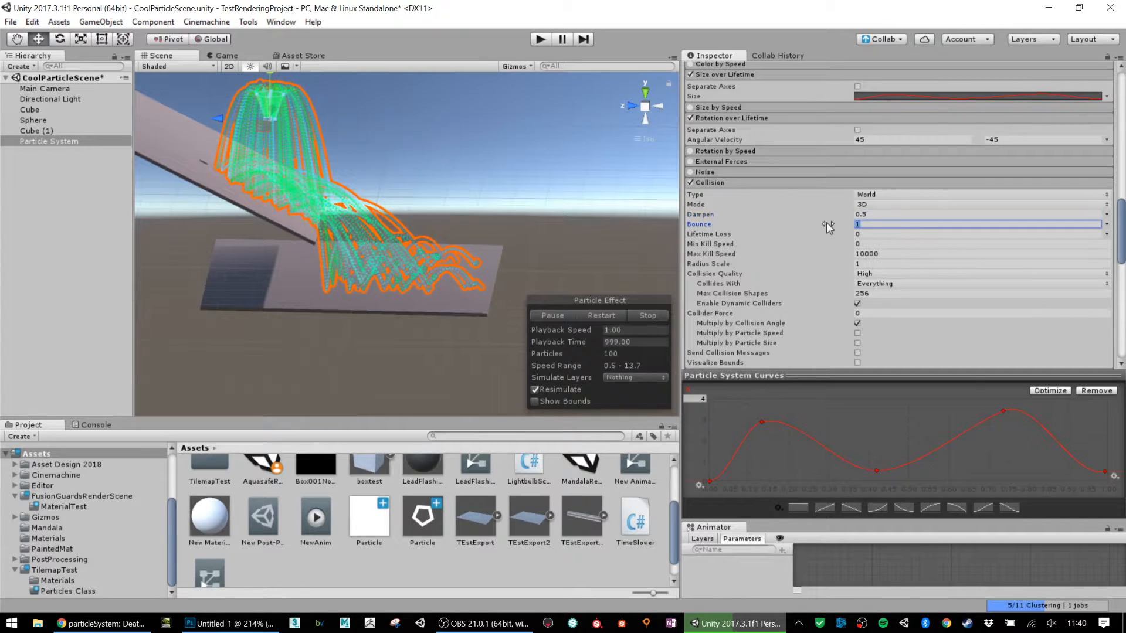
pyautogui.scroll(-3, 978, 260)
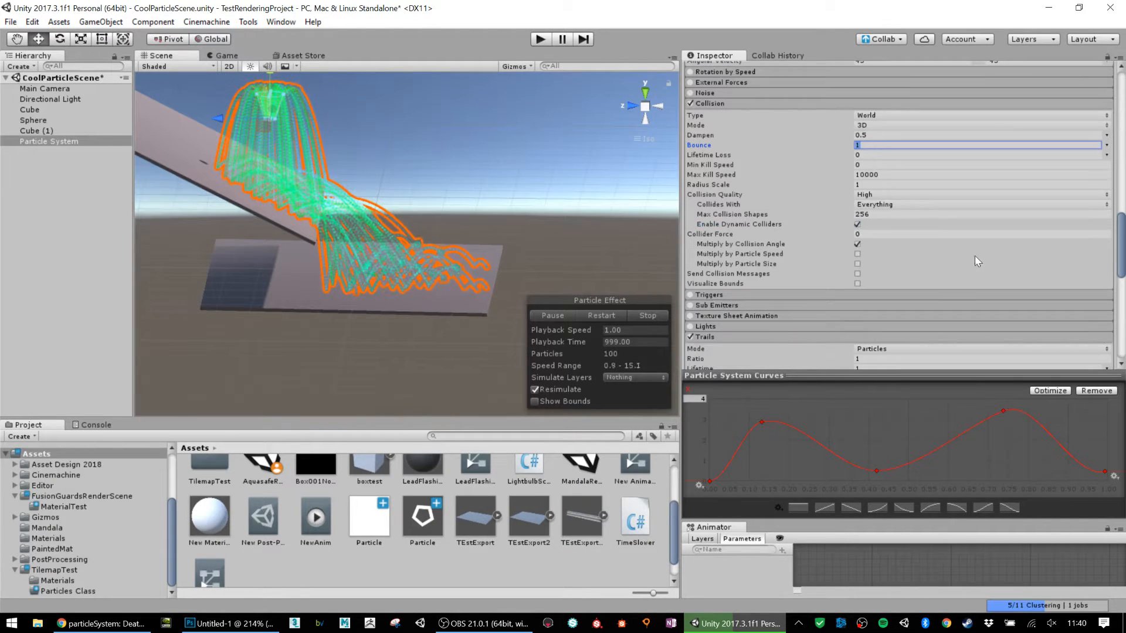
pyautogui.scroll(4, 1050, 185)
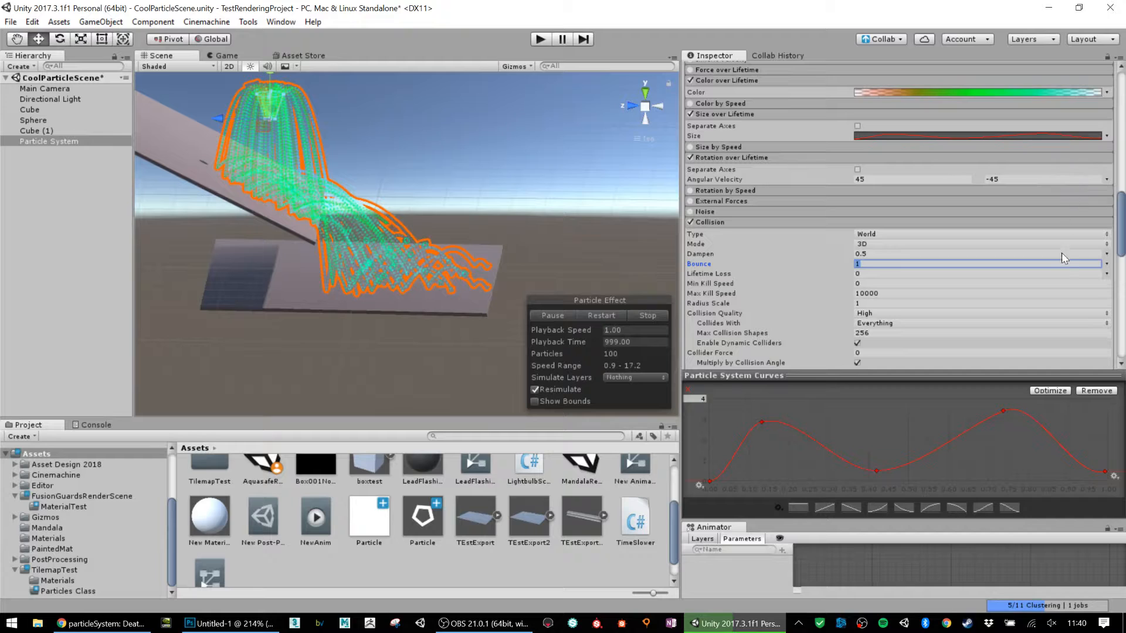
pyautogui.click(1107, 264)
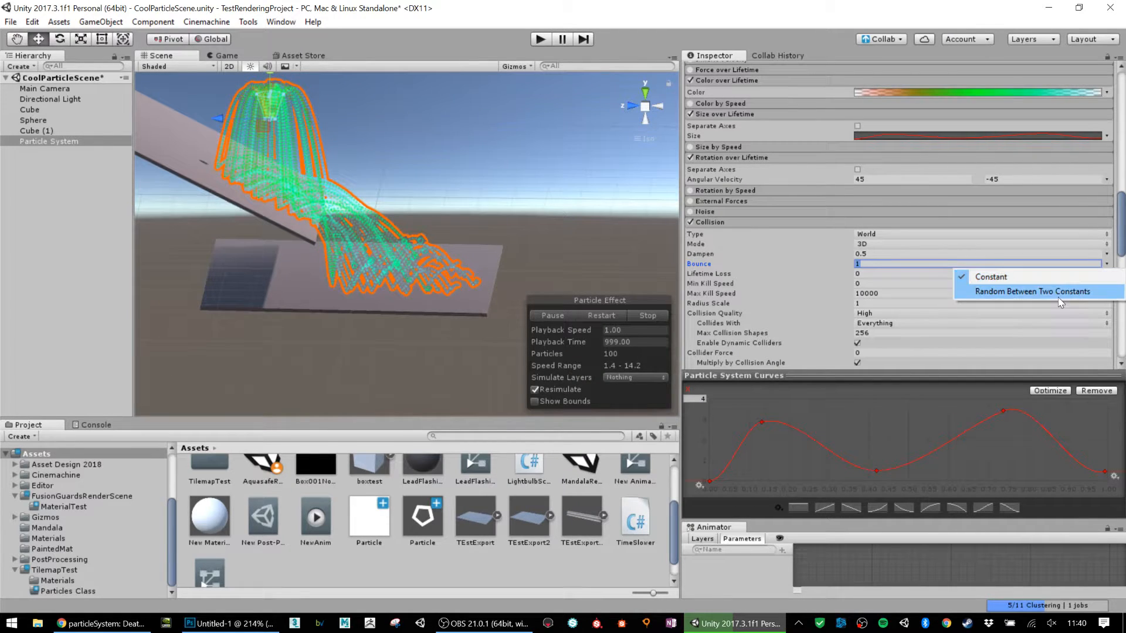
pyautogui.click(1060, 292)
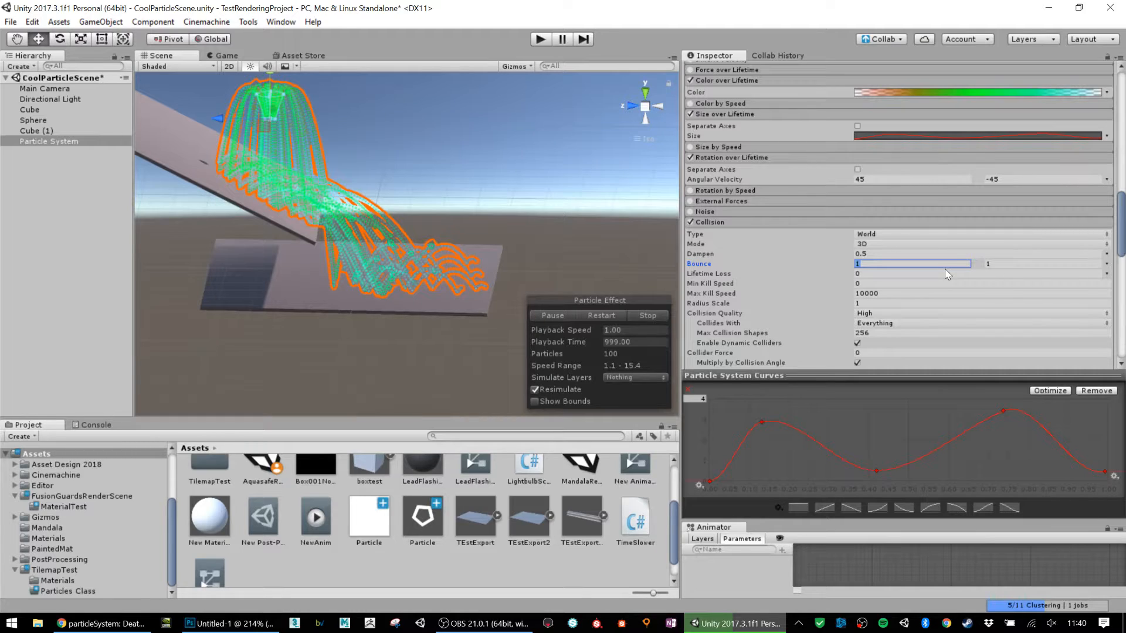
pyautogui.write('0.')
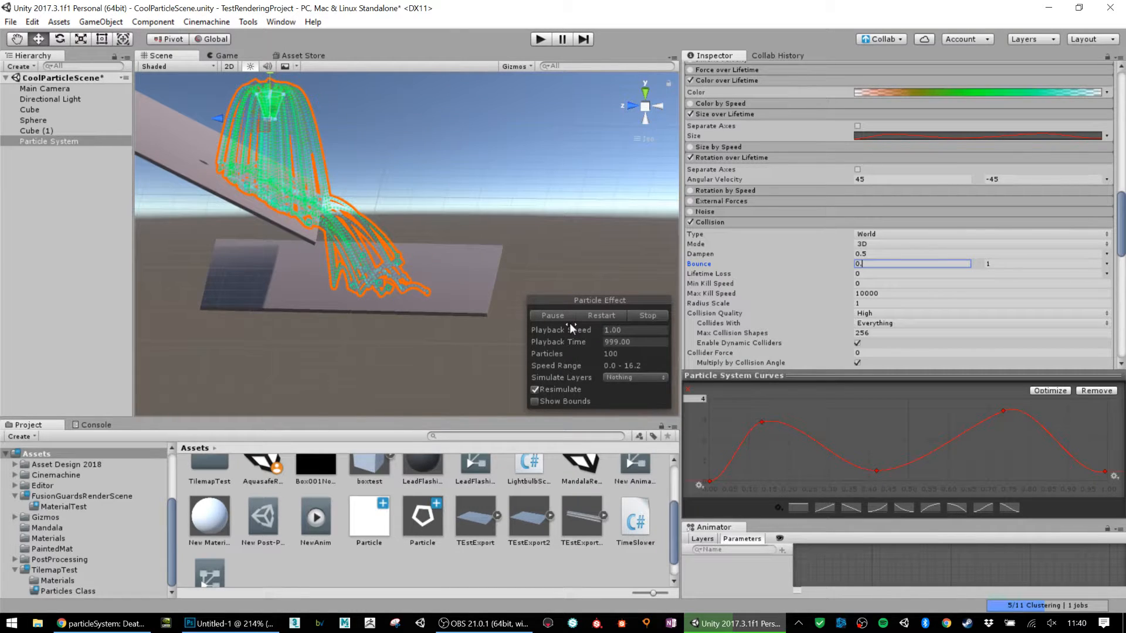
pyautogui.write('5')
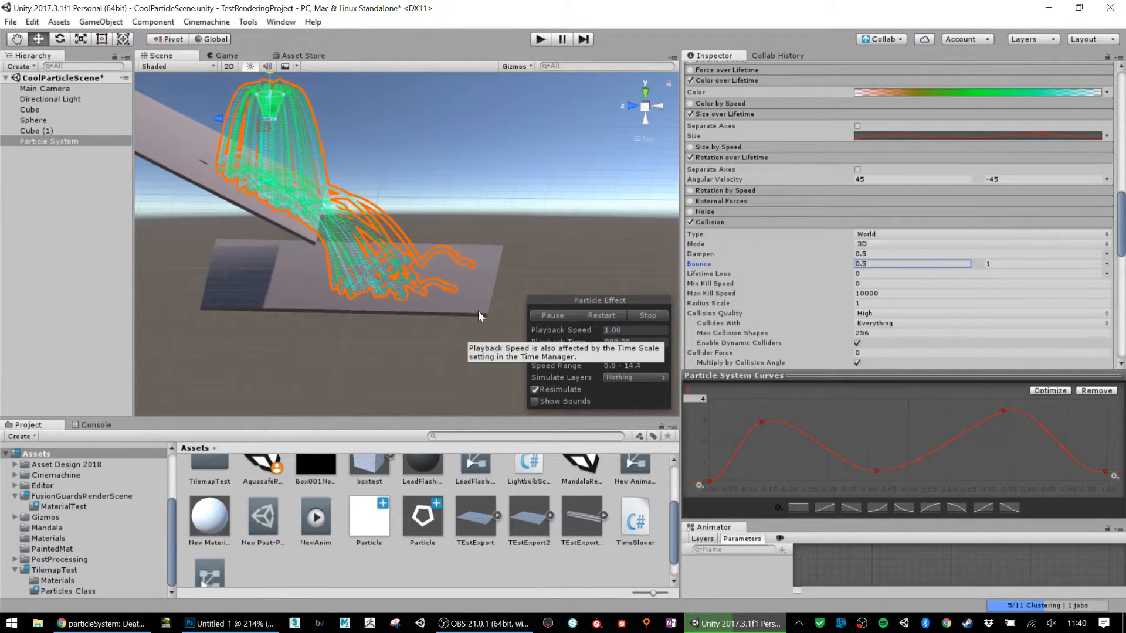
pyautogui.scroll(2, 371, 296)
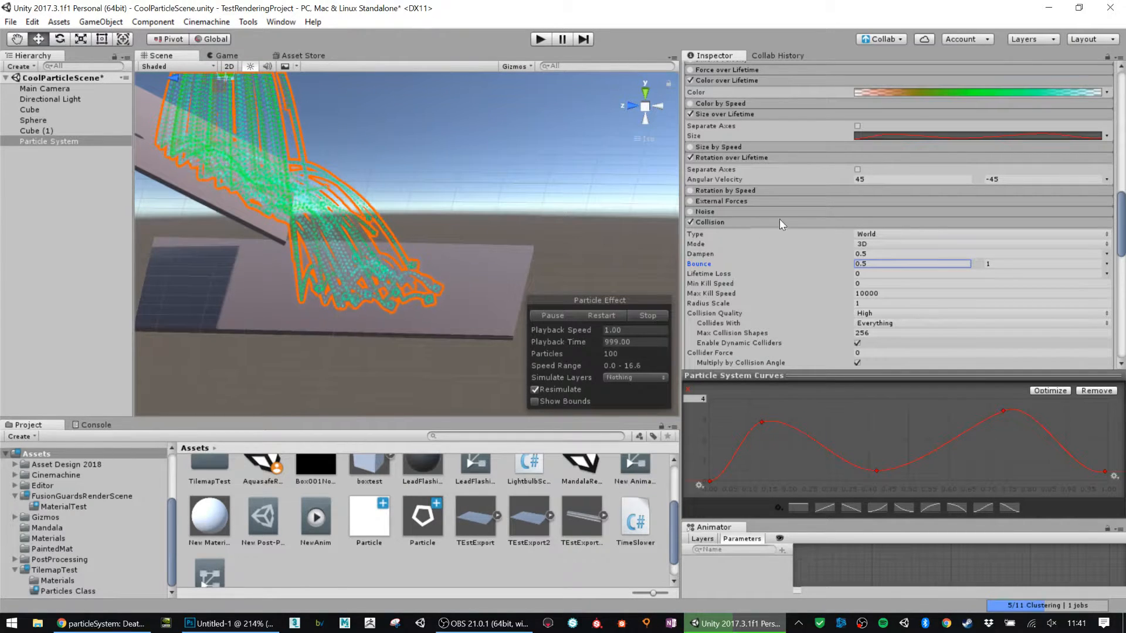
# - Rotate the Directional Light to about -51, -30, 48 degrees so it shines upward and the scene turns dark
pyautogui.scroll(5, 808, 213)
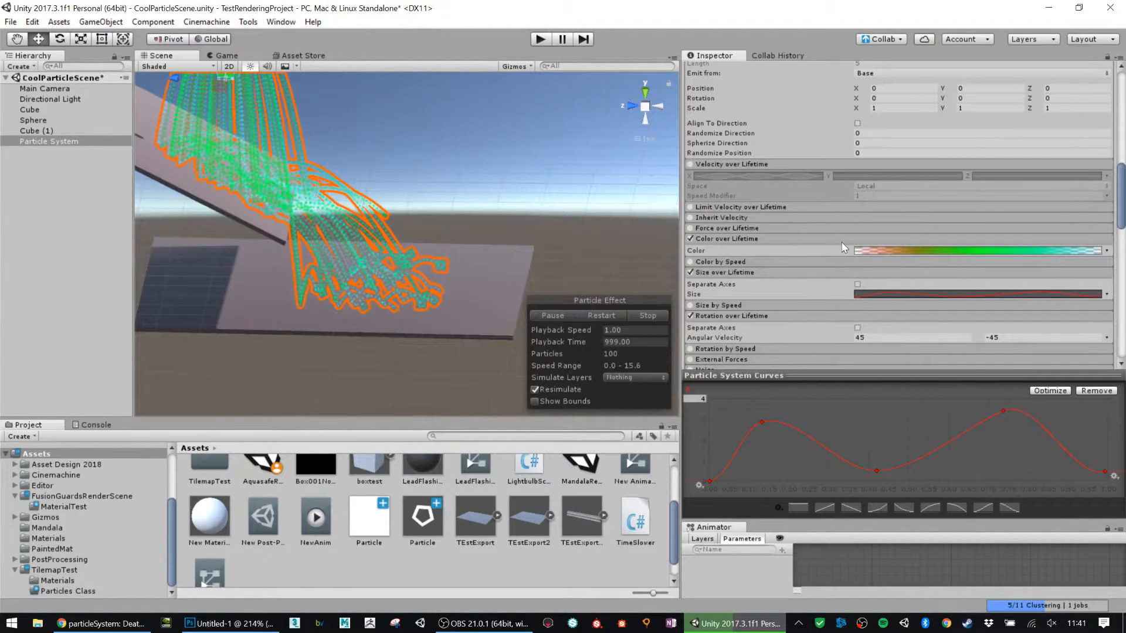
pyautogui.scroll(-10, 842, 242)
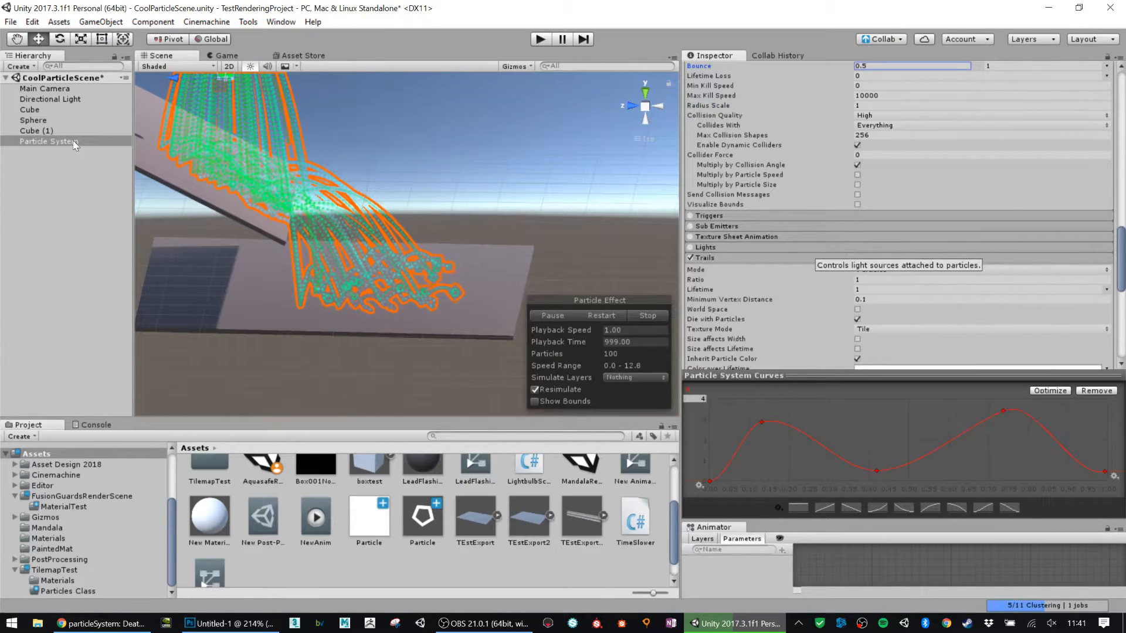
pyautogui.click(56, 97)
pyautogui.press('e')
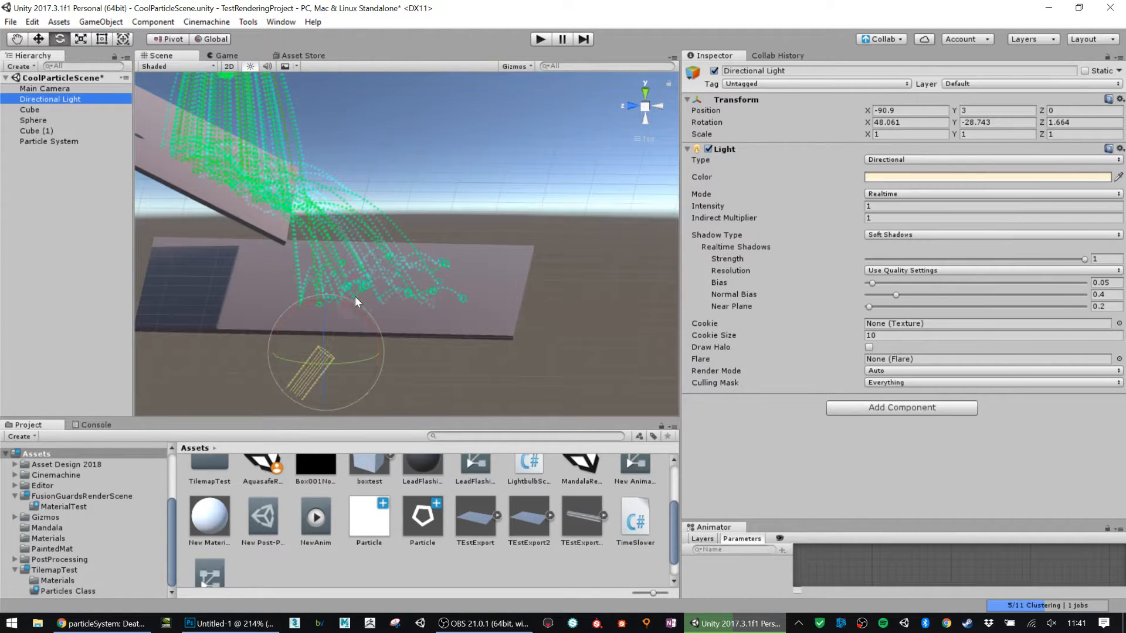
pyautogui.moveTo(358, 312); pyautogui.dragTo(521, 406)
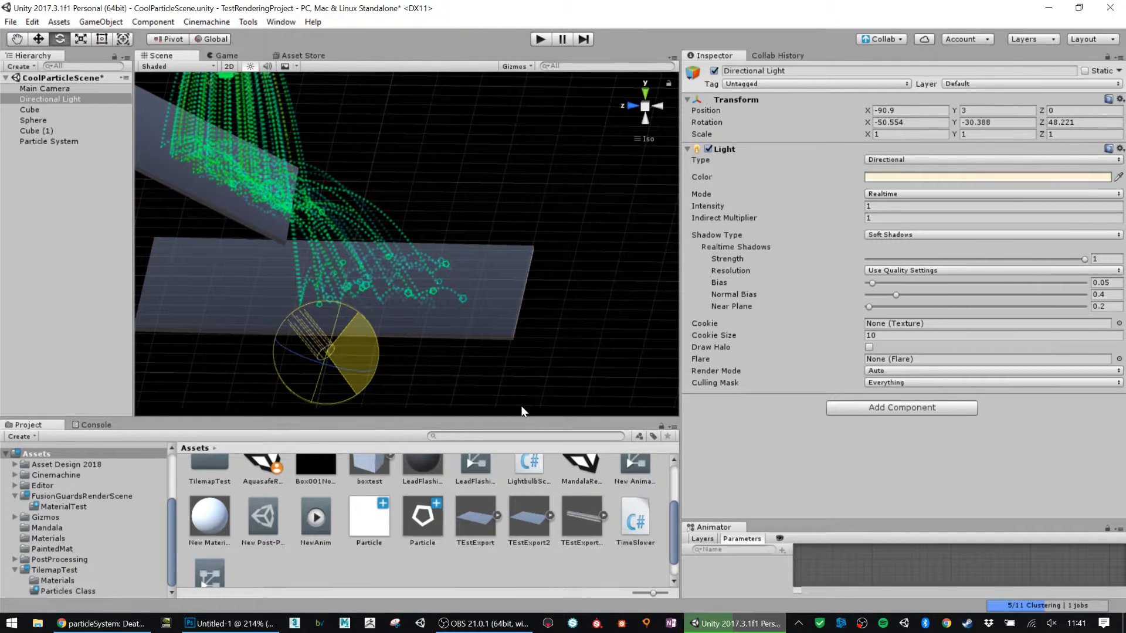
# - Show the Game view, then enable and expand the Particle System's Lights module
pyautogui.click(76, 138)
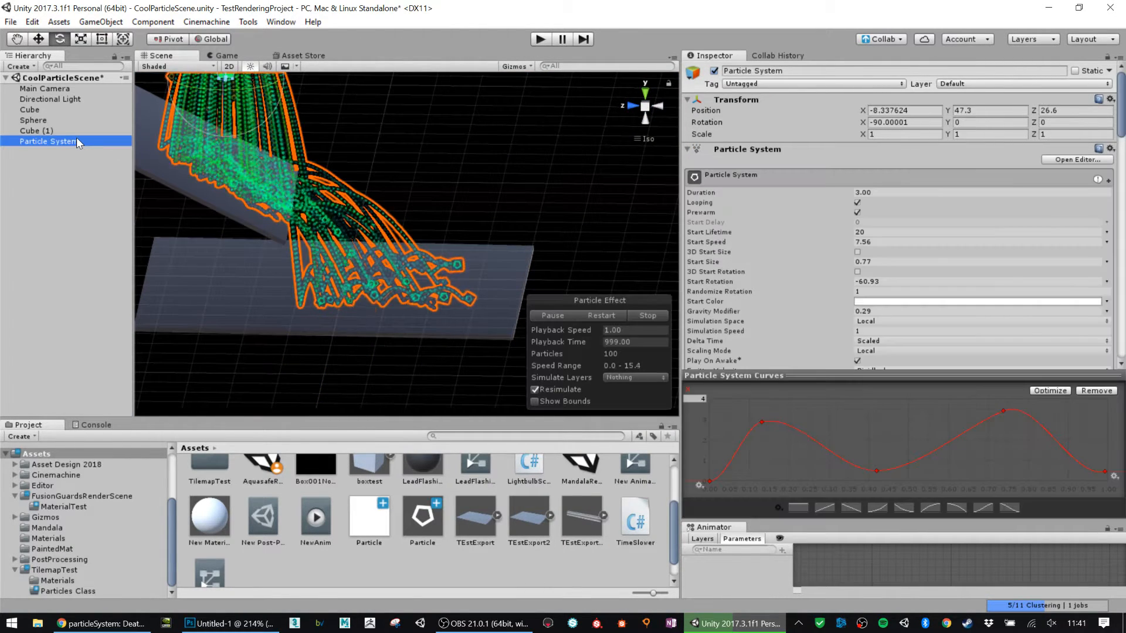
pyautogui.click(226, 55)
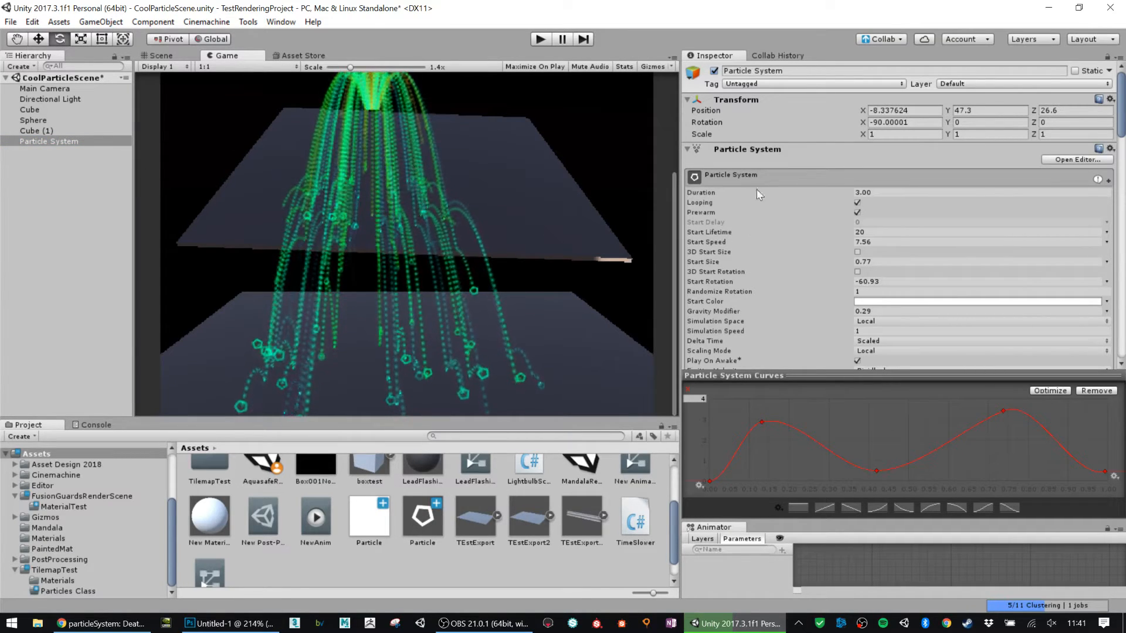
pyautogui.scroll(-5, 851, 218)
pyautogui.scroll(-10, 853, 215)
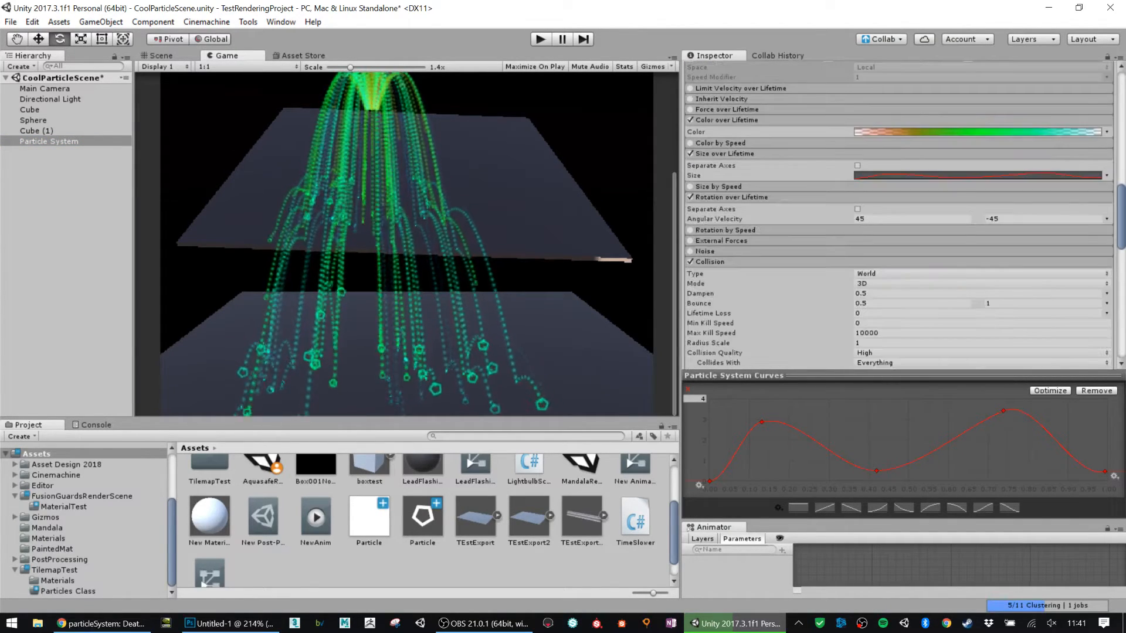
pyautogui.scroll(-8, 727, 154)
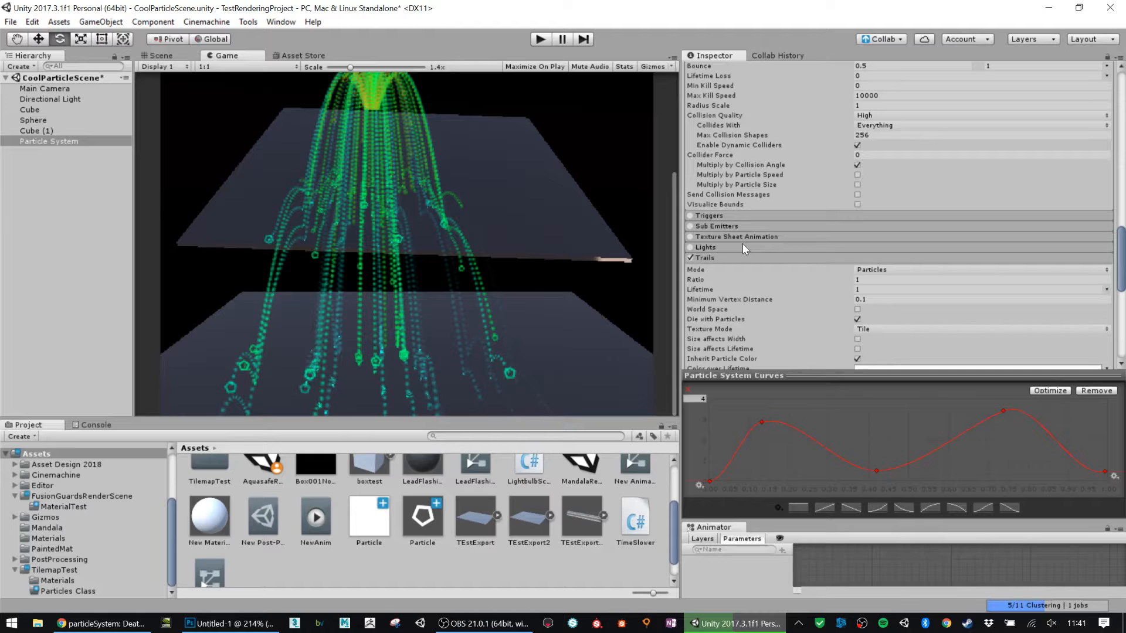
pyautogui.click(691, 247)
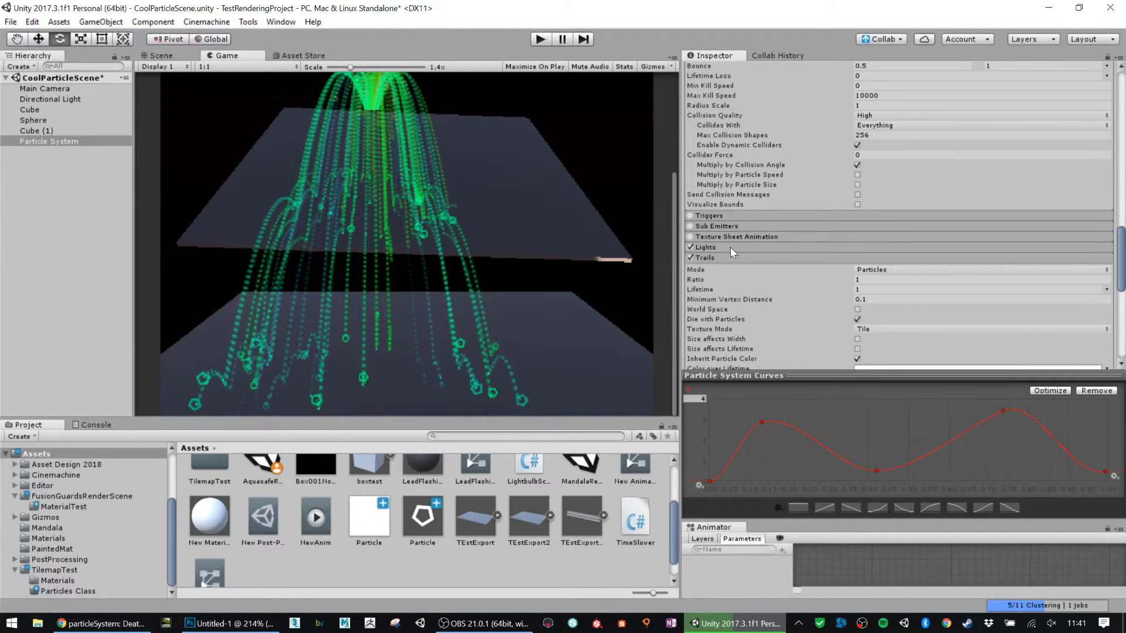
pyautogui.click(730, 247)
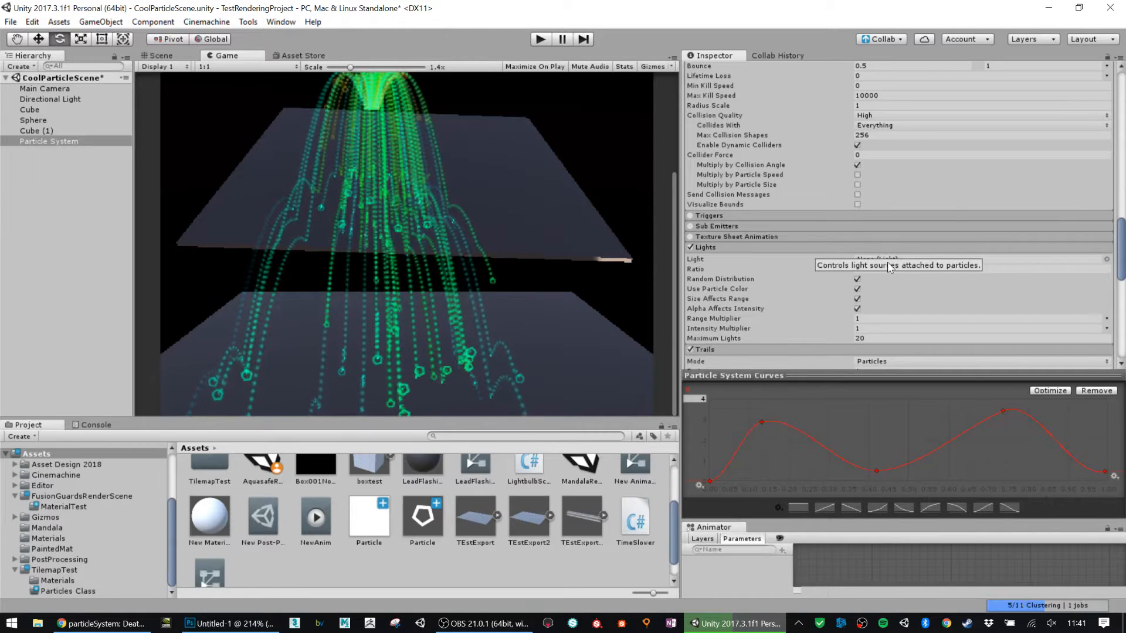
# - Add a Point Light to the scene as a separate top-level object
pyautogui.rightClick(58, 140)
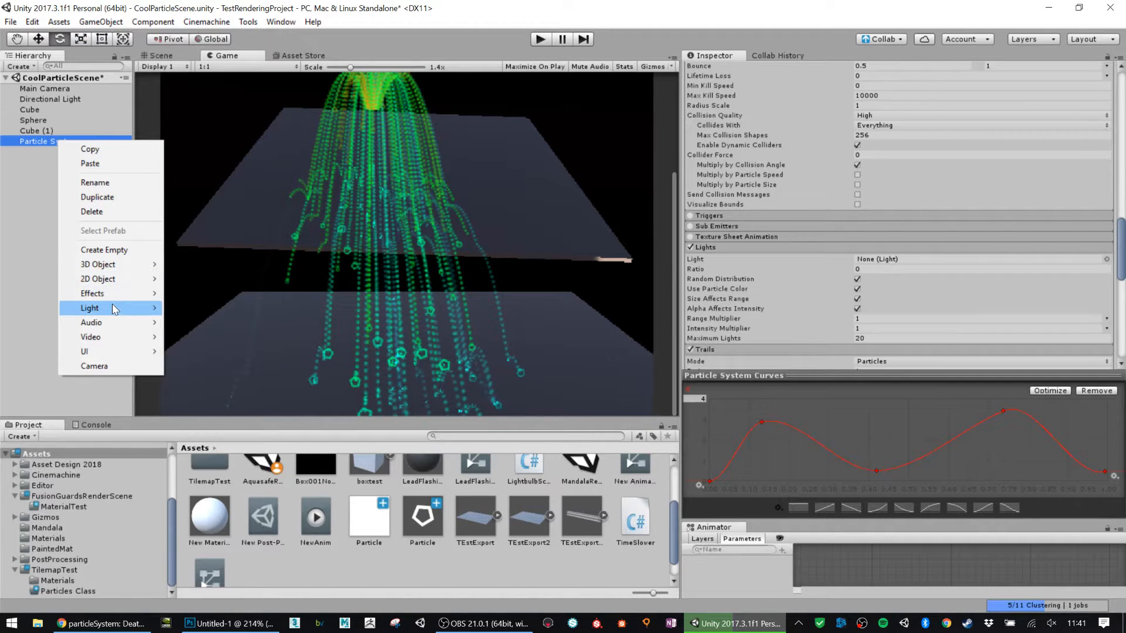
pyautogui.rightClick(45, 241)
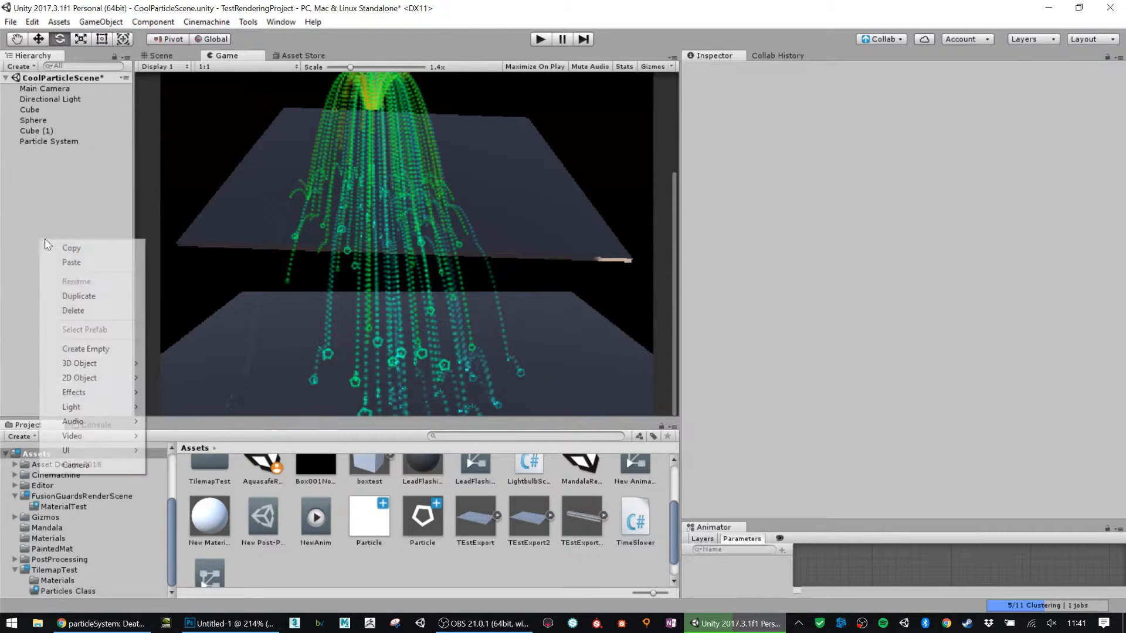
pyautogui.moveTo(110, 411)
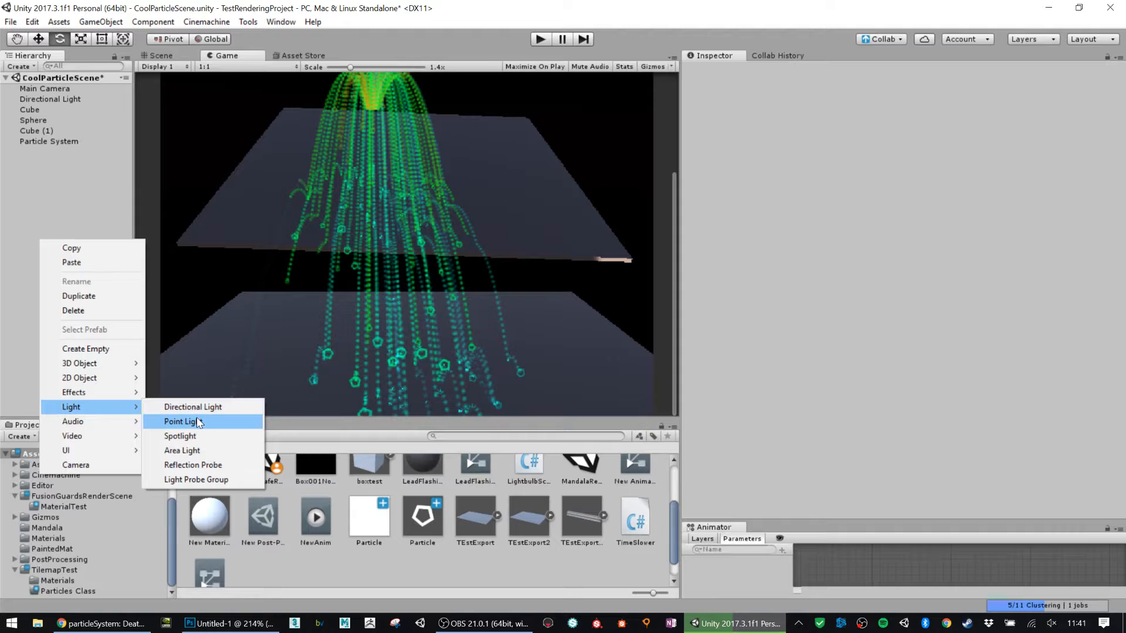
pyautogui.click(198, 422)
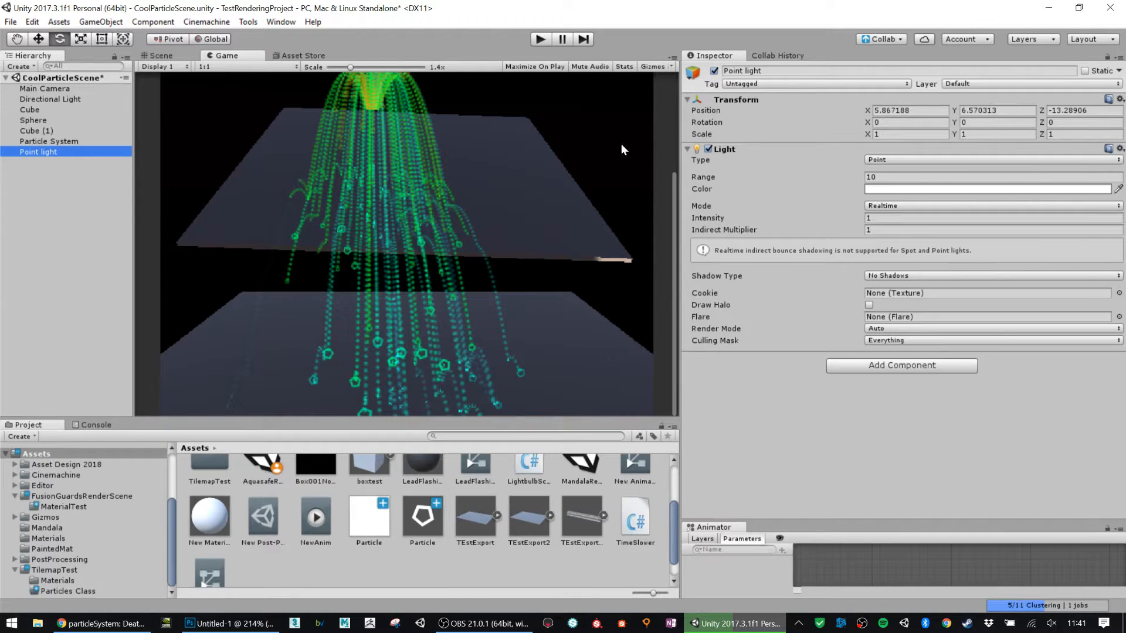
# - Assign the new Point light as the Light source in the Particle System's Lights module
pyautogui.click(55, 143)
pyautogui.scroll(-10, 808, 232)
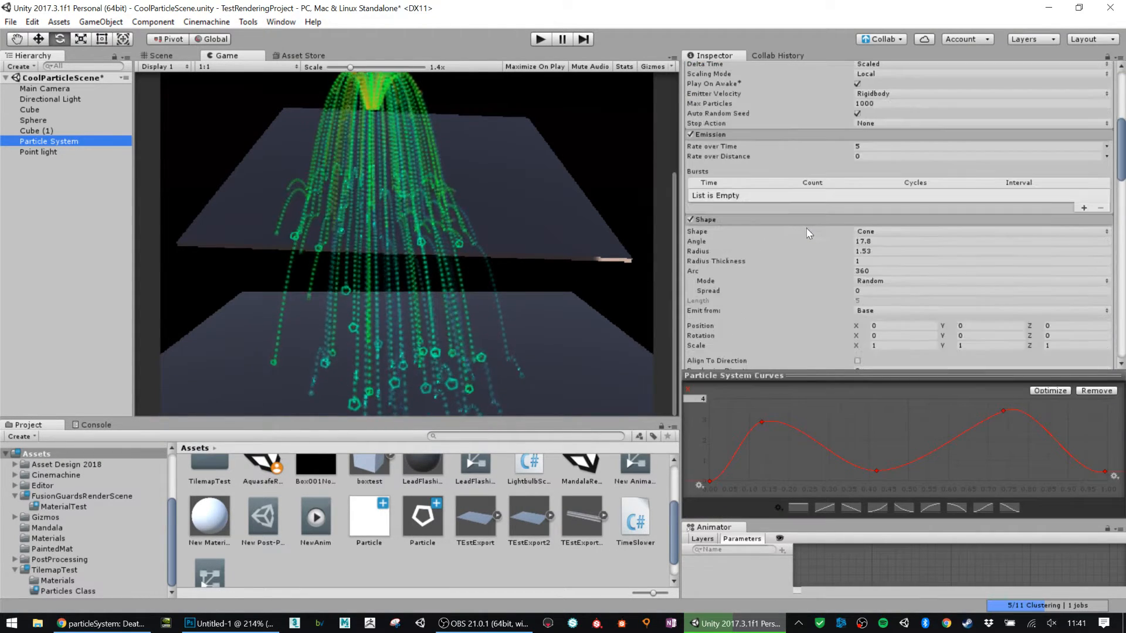
pyautogui.scroll(-2, 808, 233)
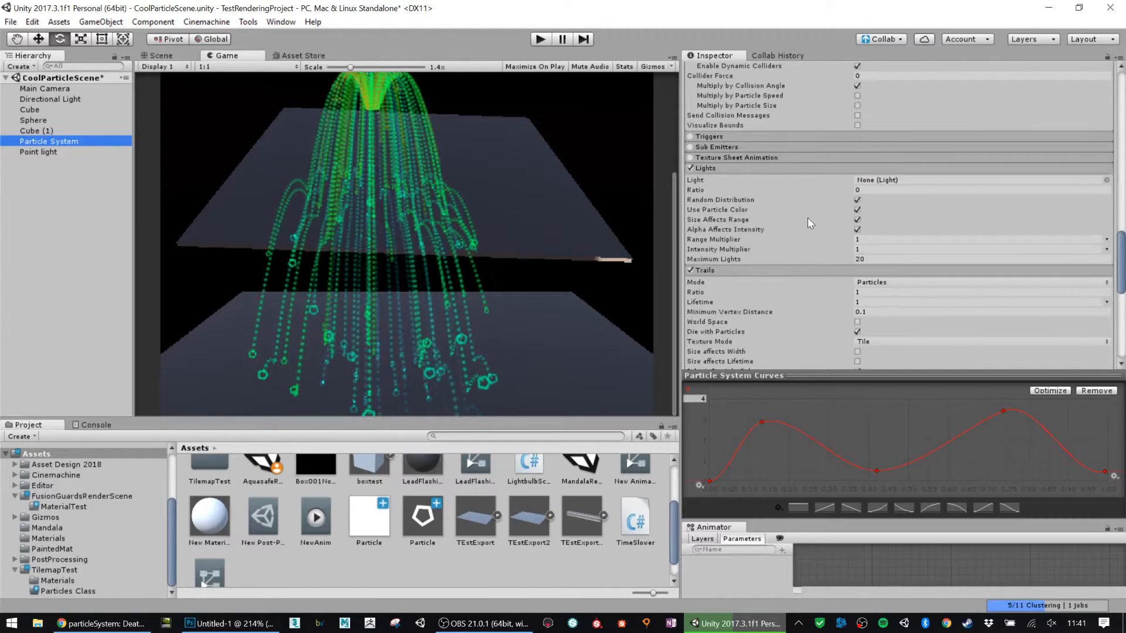
pyautogui.scroll(-2, 808, 218)
pyautogui.scroll(4, 800, 181)
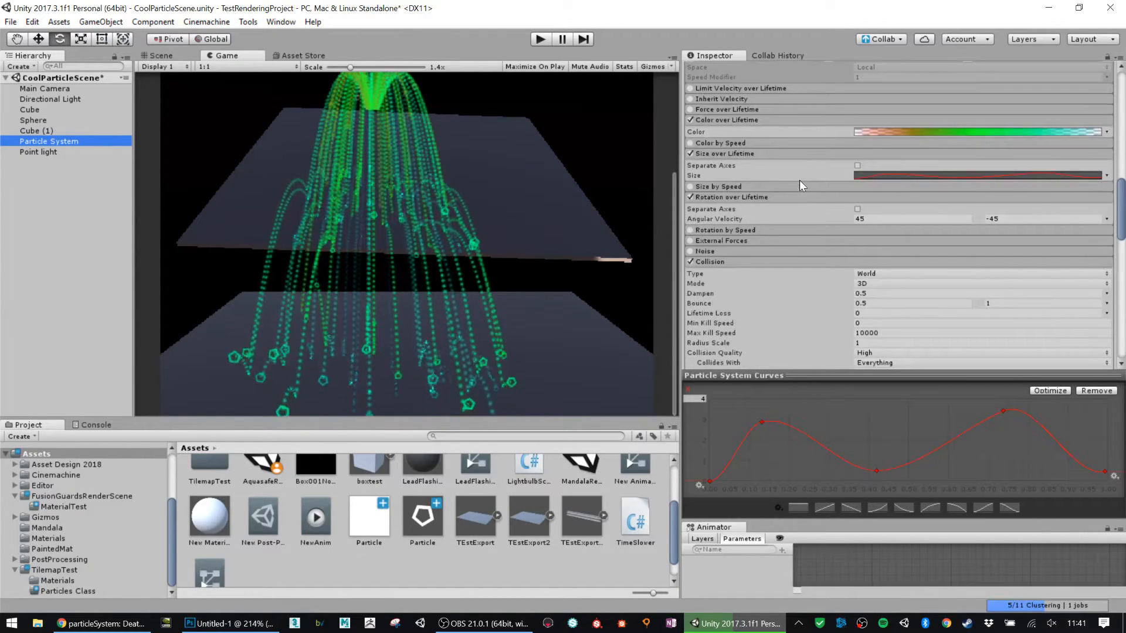
pyautogui.scroll(-10, 800, 181)
pyautogui.scroll(7, 801, 185)
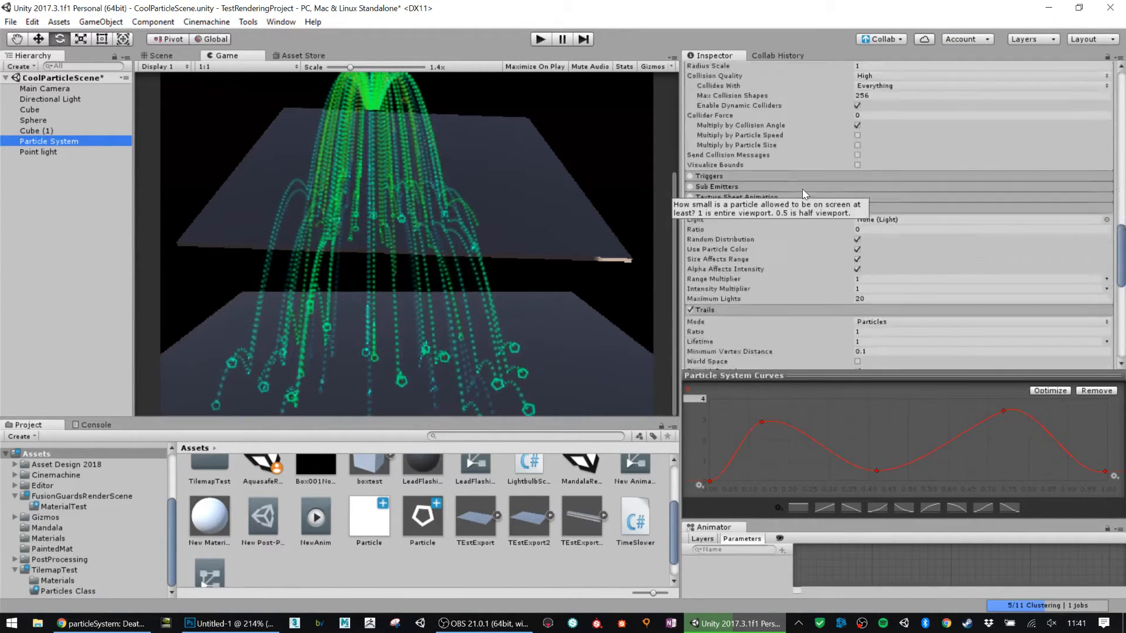
pyautogui.scroll(-5, 802, 189)
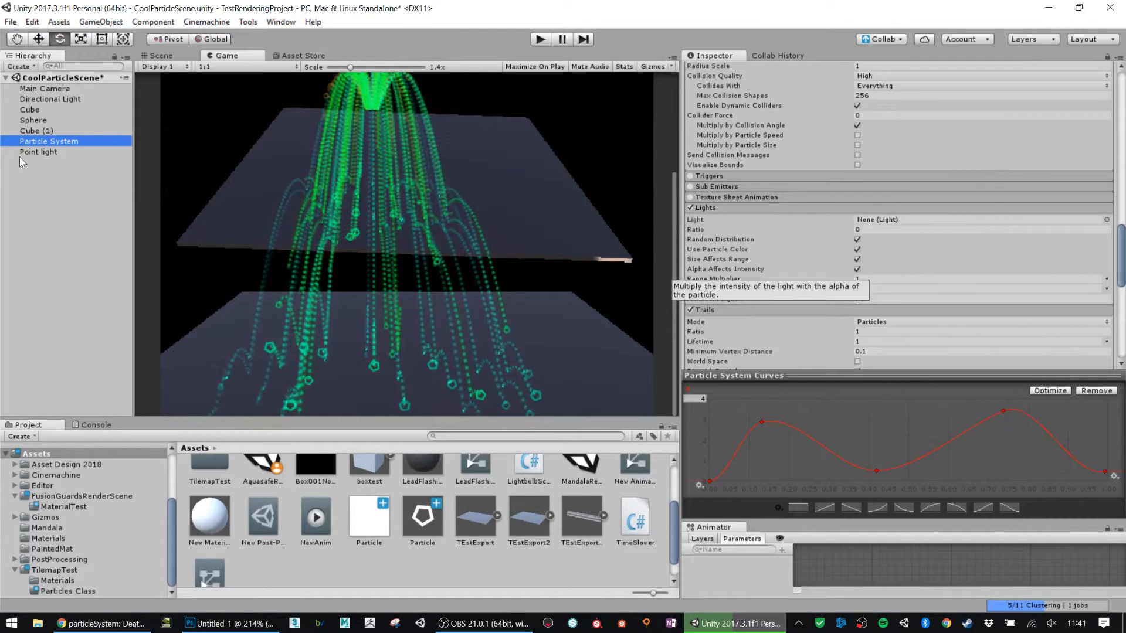
pyautogui.moveTo(42, 153); pyautogui.dragTo(898, 219)
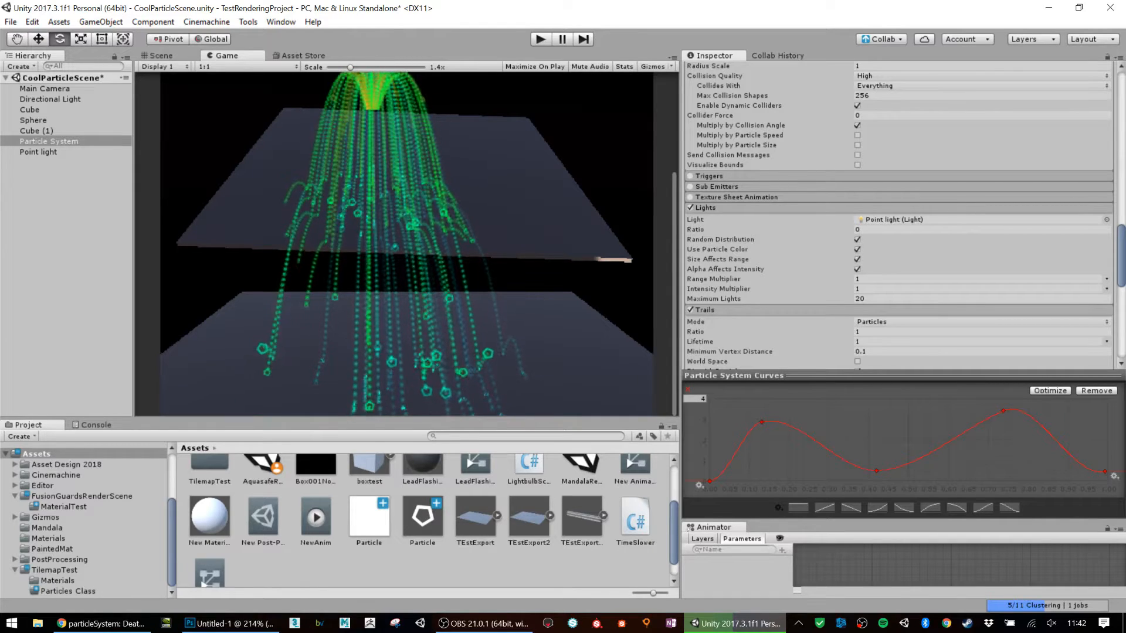
# - Set the Lights module's Ratio to 1 and check the particles' glow on the slabs in the Game and Scene views
pyautogui.click(795, 228)
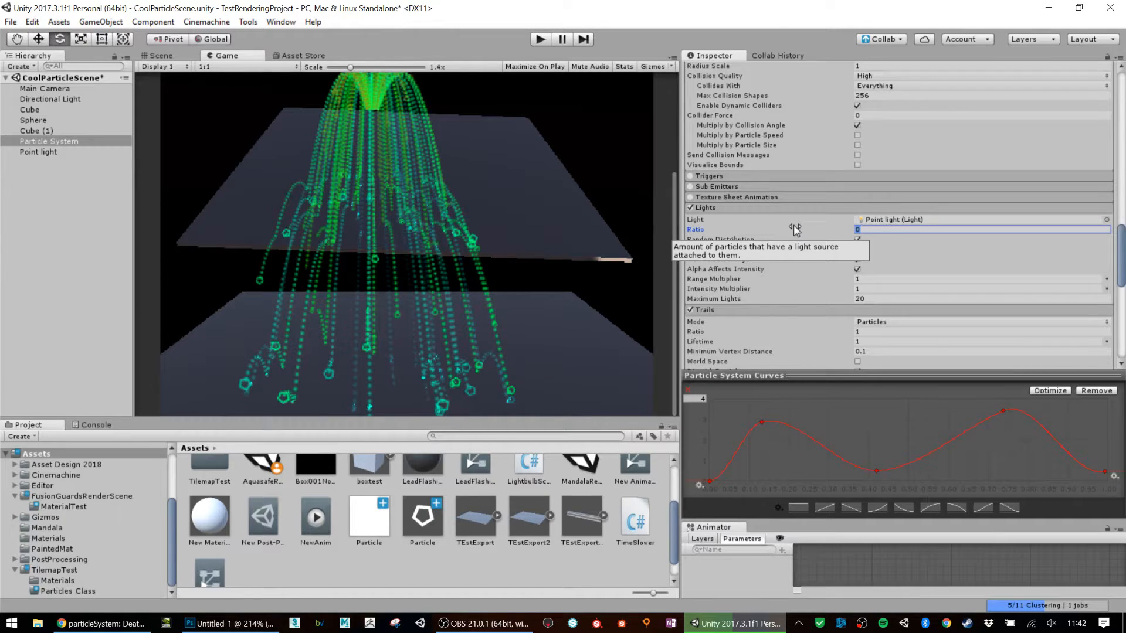
pyautogui.write('1')
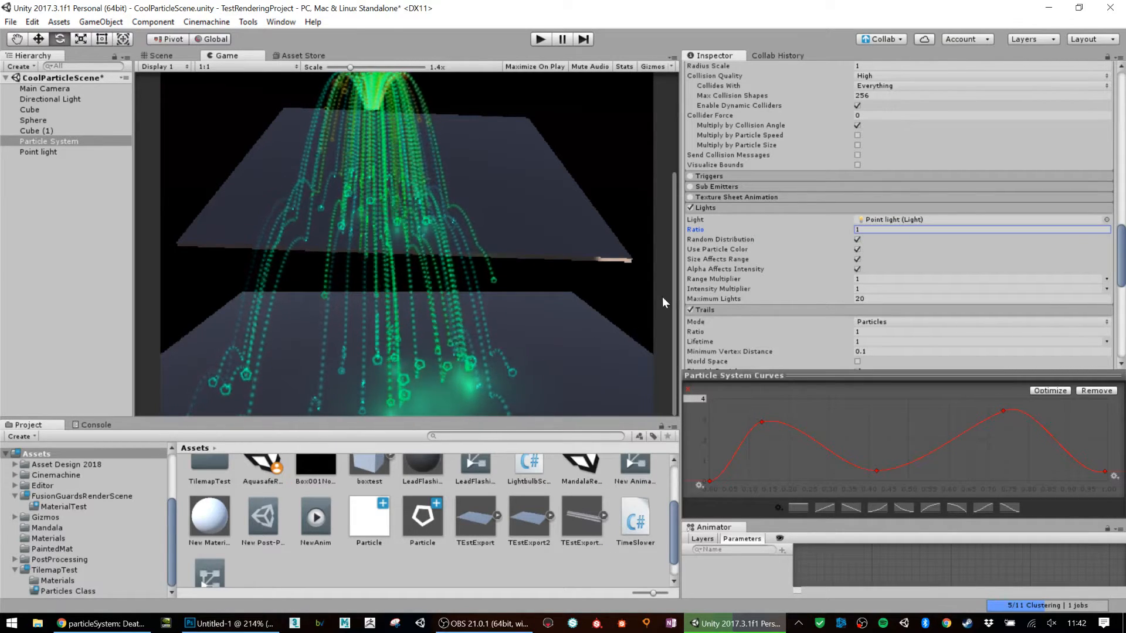
pyautogui.scroll(-3, 800, 248)
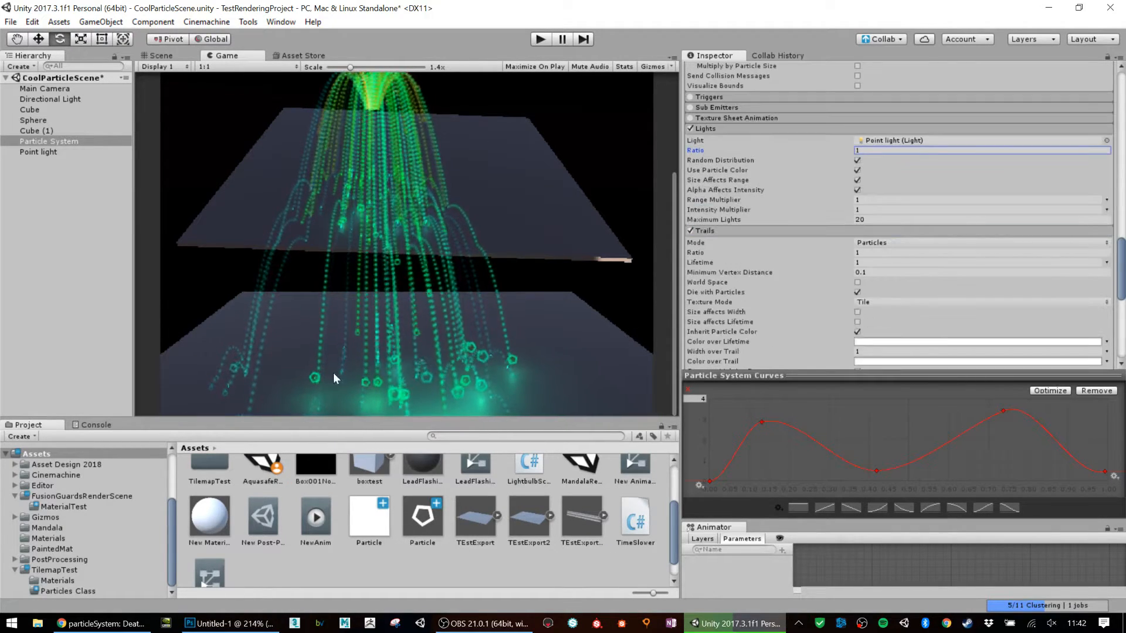
pyautogui.scroll(-1, 466, 345)
pyautogui.scroll(1, 466, 345)
pyautogui.moveTo(464, 336); pyautogui.dragTo(511, 235, button='middle')
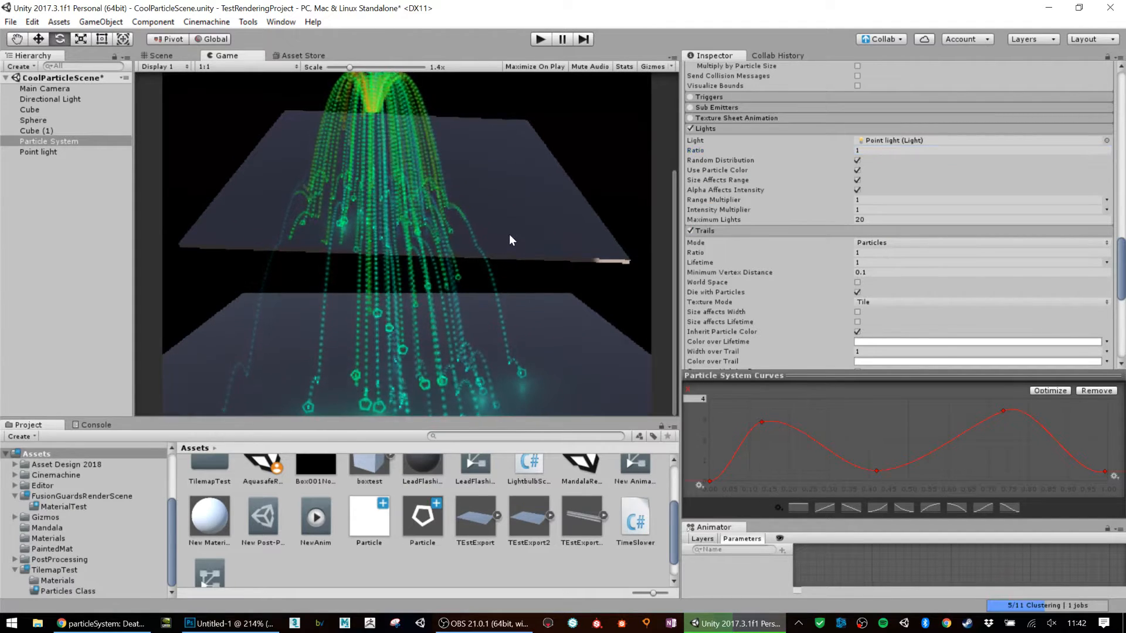
pyautogui.scroll(1, 490, 263)
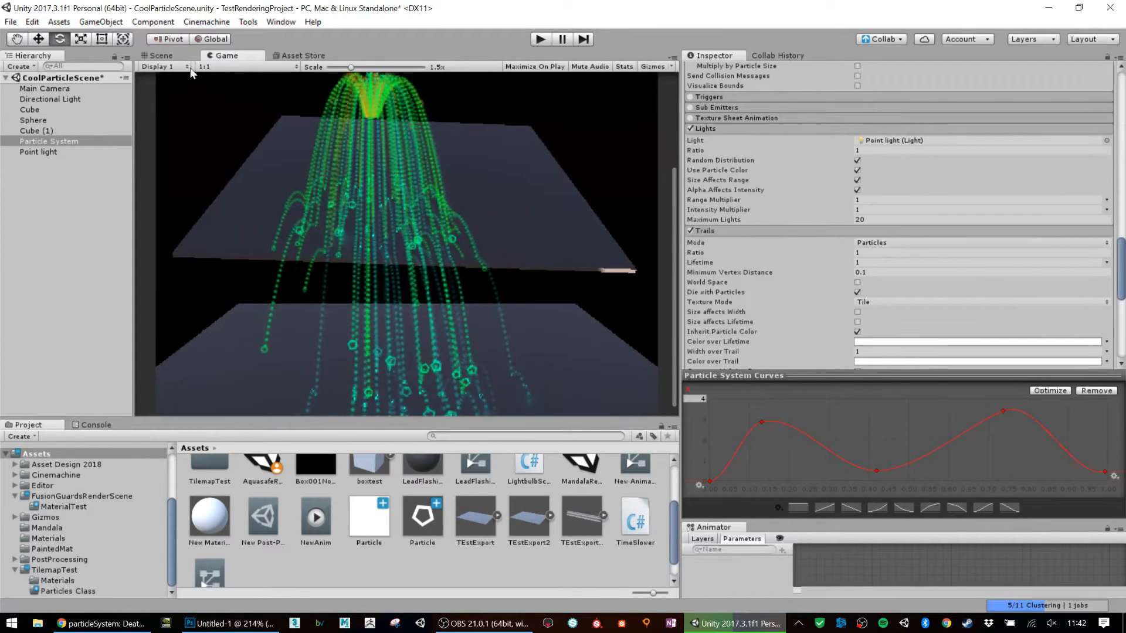
pyautogui.click(176, 57)
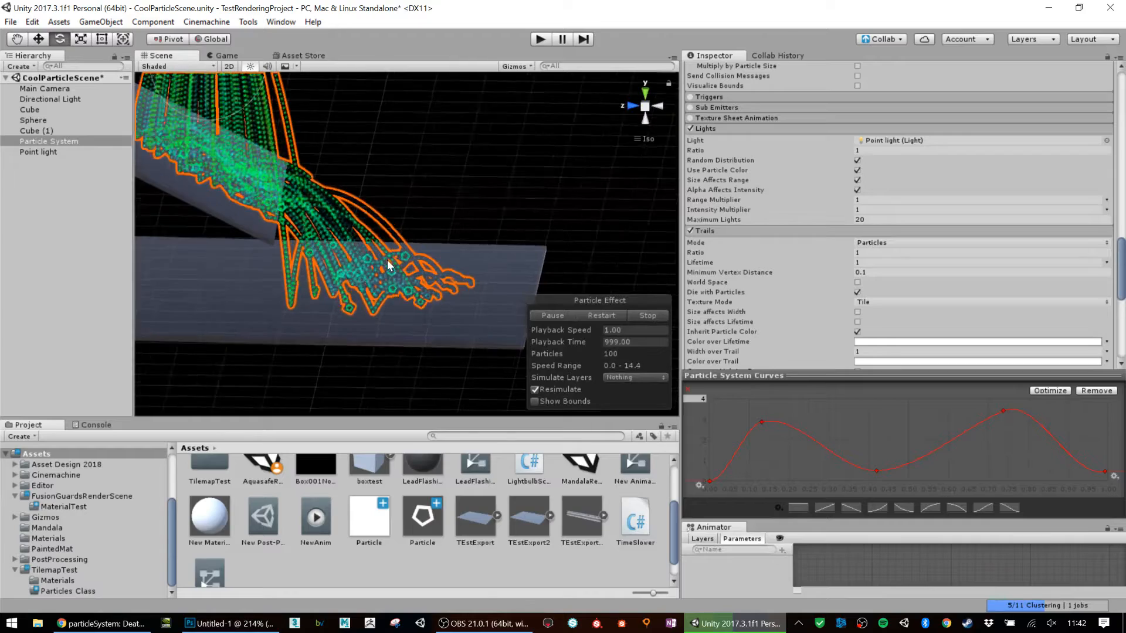
# - Set the Lights module's Range Multiplier to 5 and Intensity Multiplier to 3, and show the result in the Game view
pyautogui.scroll(4, 387, 259)
pyautogui.keyDown('alt'); pyautogui.moveTo(441, 262); pyautogui.dragTo(384, 307); pyautogui.keyUp('alt')
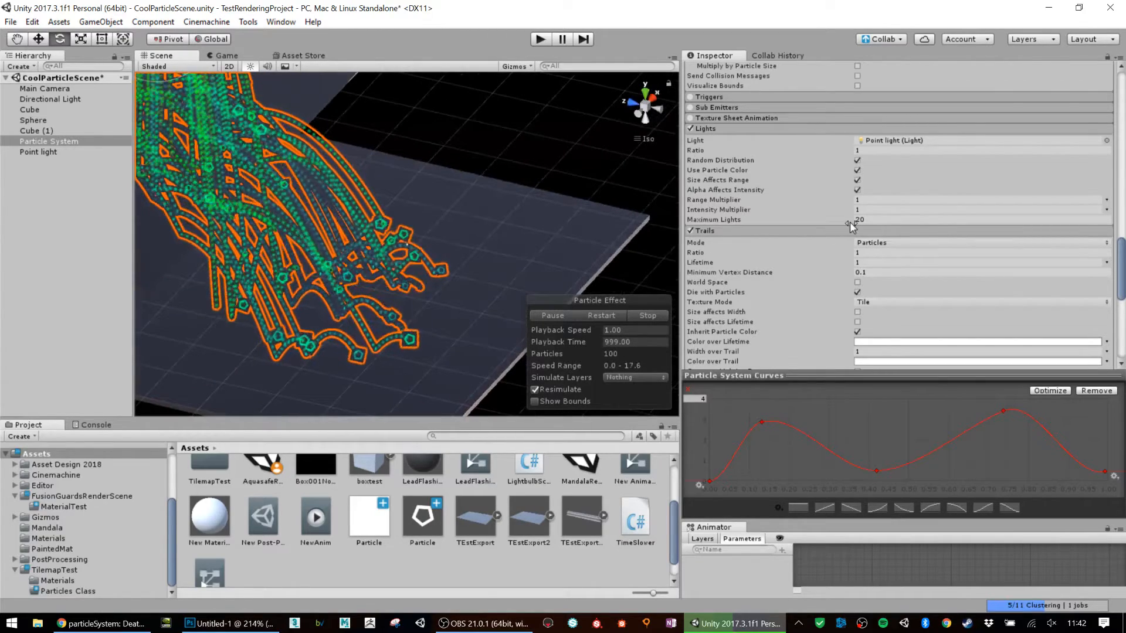
pyautogui.click(828, 197)
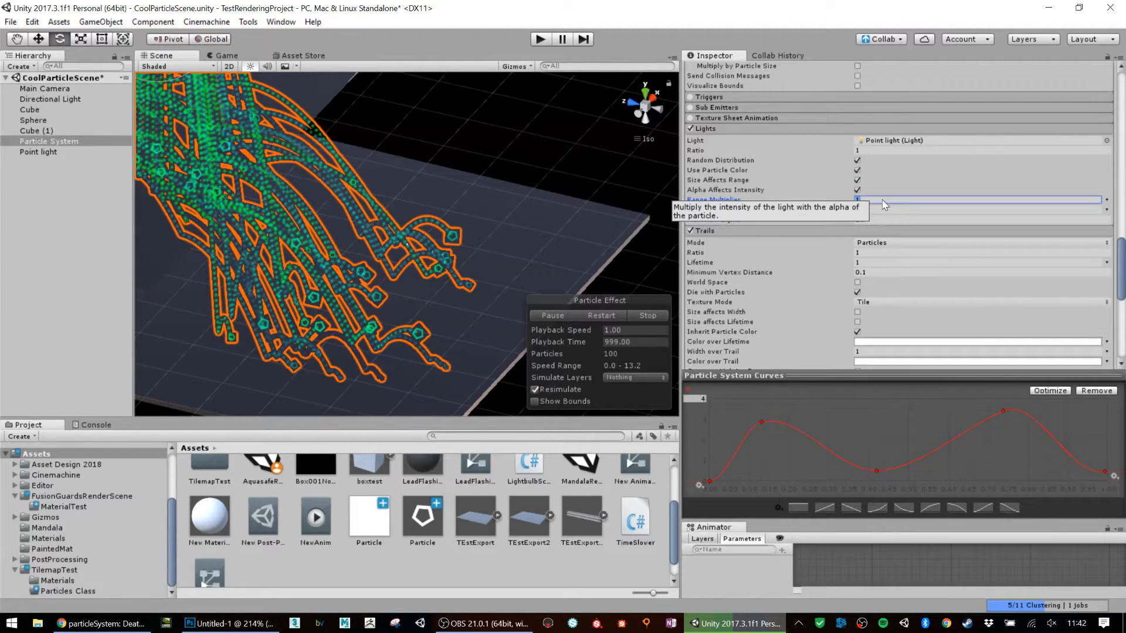
pyautogui.write('5')
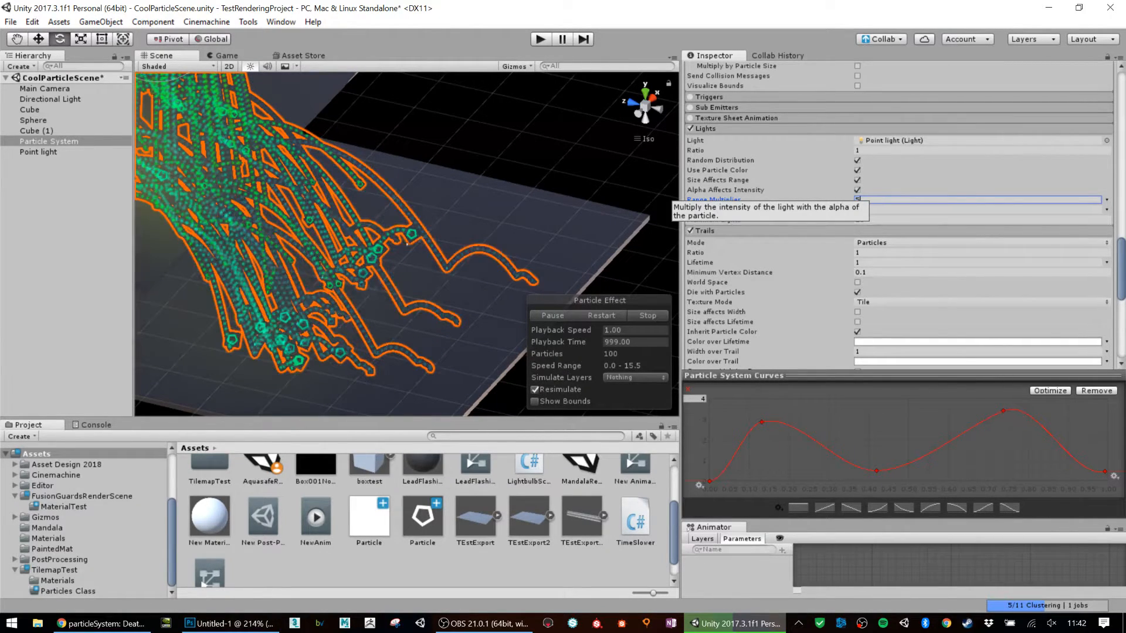
pyautogui.click(827, 209)
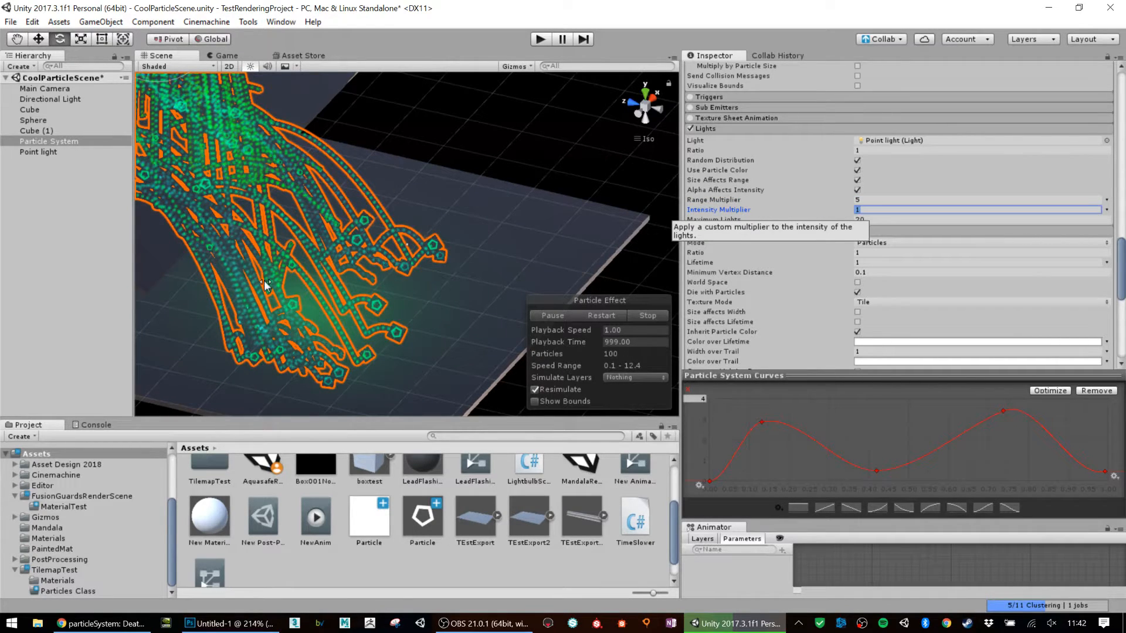
pyautogui.write('3')
pyautogui.click(232, 57)
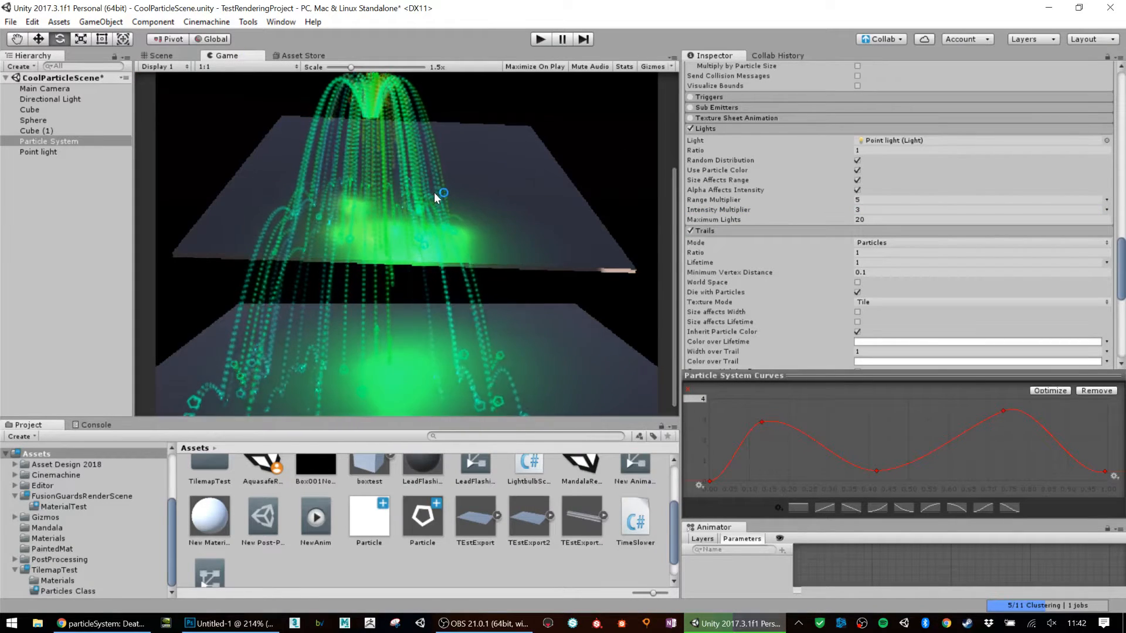
# - Add a second green colour key to the Color over Lifetime gradient, placing it at 54.7% just before the shifted original green key
pyautogui.scroll(10, 833, 240)
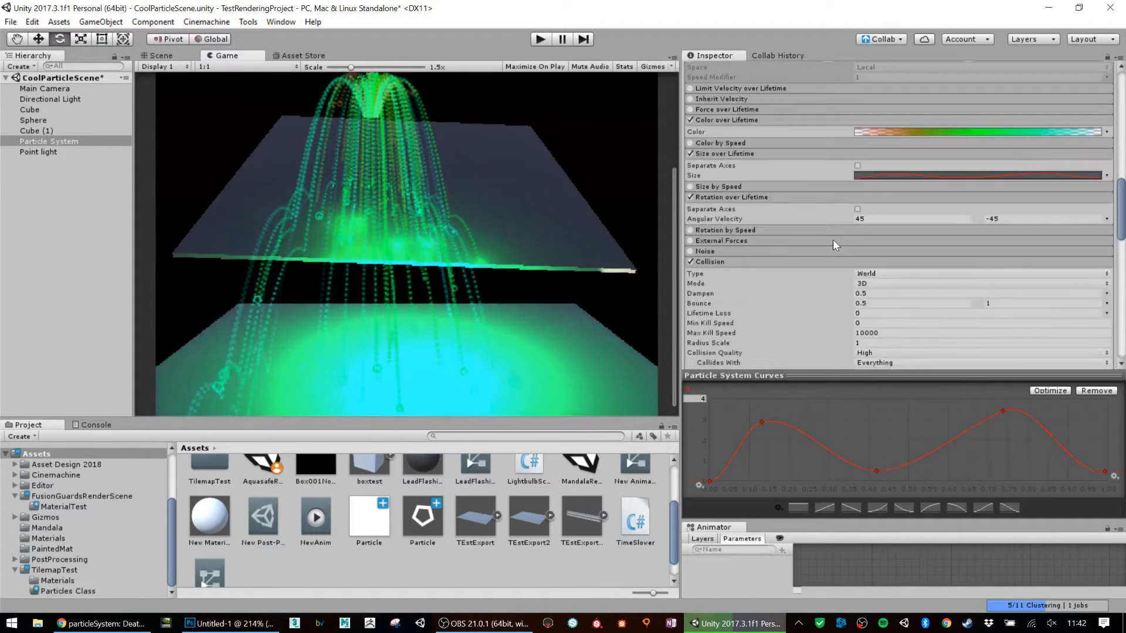
pyautogui.scroll(-3, 833, 239)
pyautogui.click(974, 91)
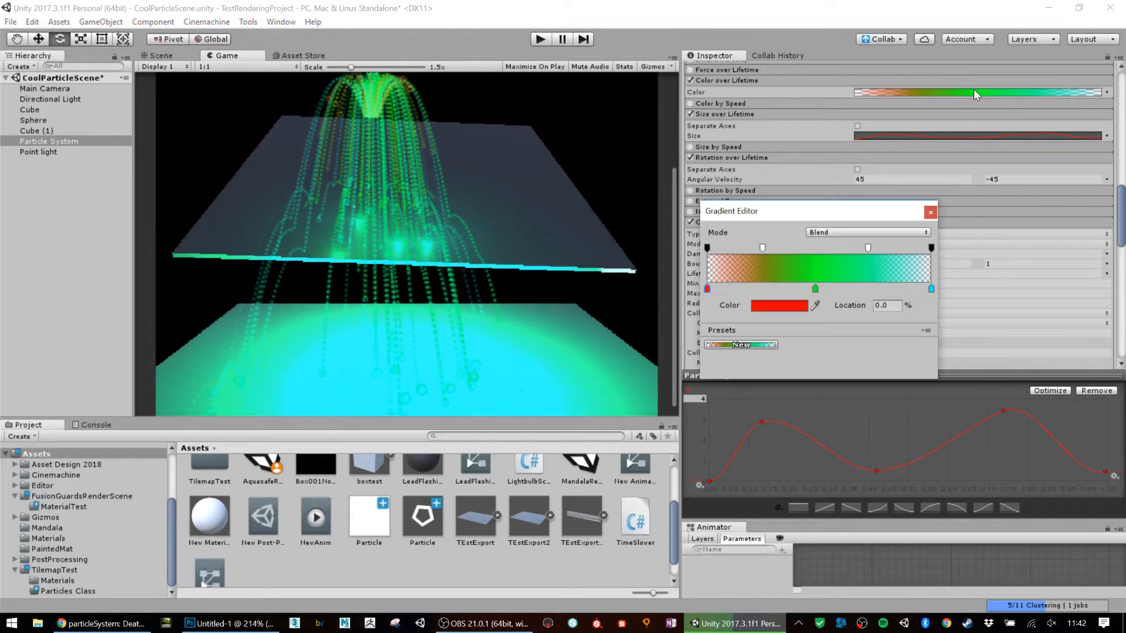
pyautogui.click(815, 287)
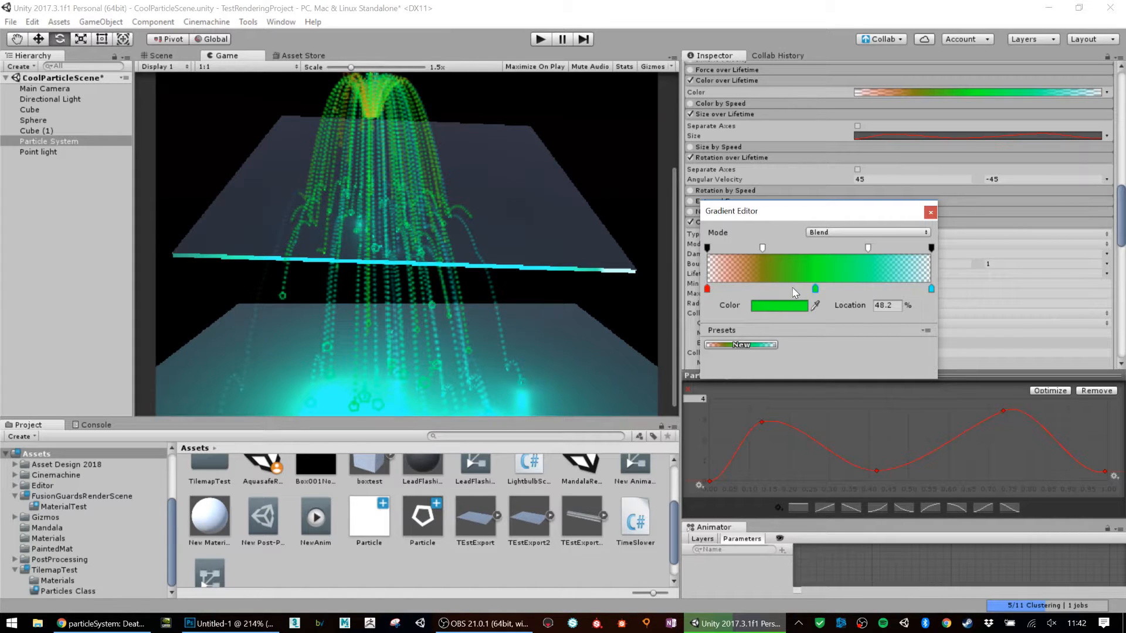
pyautogui.moveTo(815, 289); pyautogui.dragTo(848, 289)
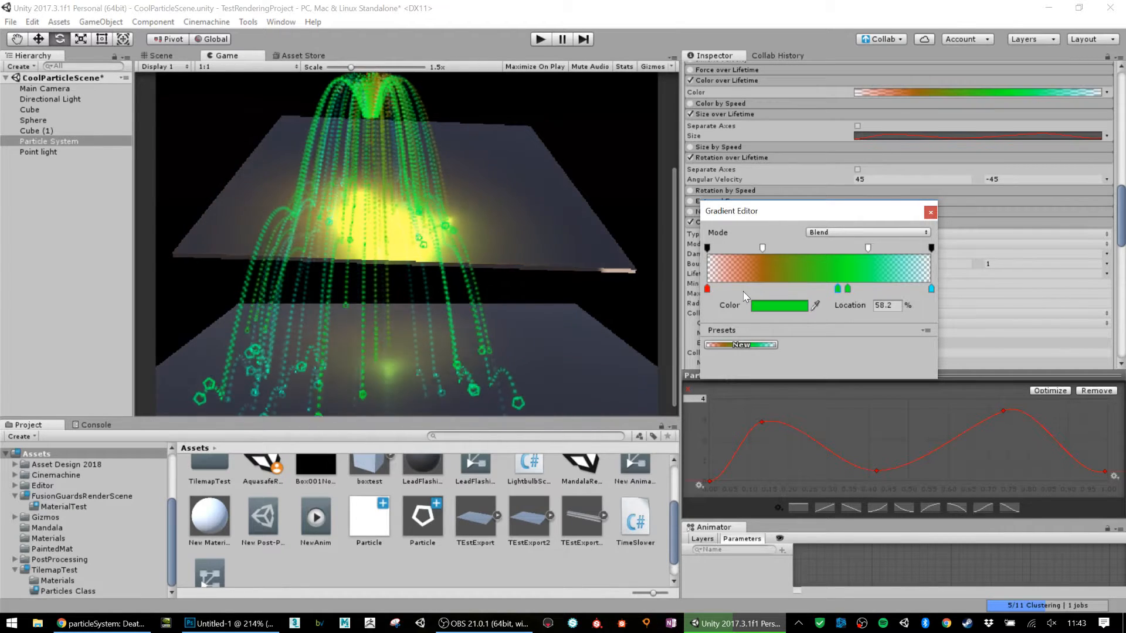
pyautogui.click(838, 289)
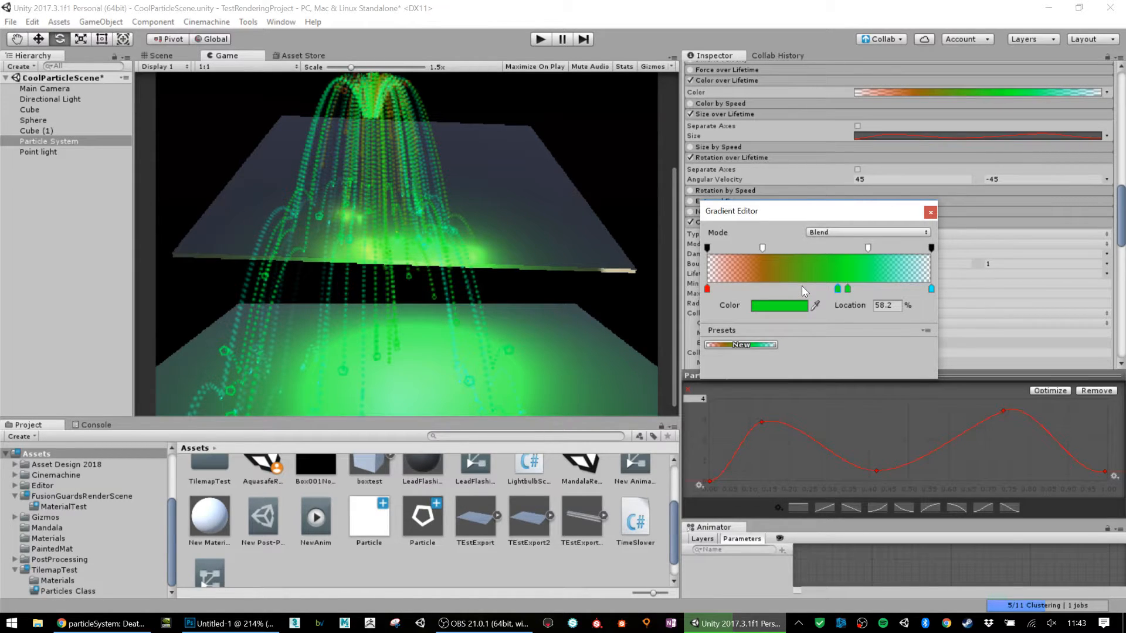
pyautogui.moveTo(837, 289); pyautogui.dragTo(829, 289)
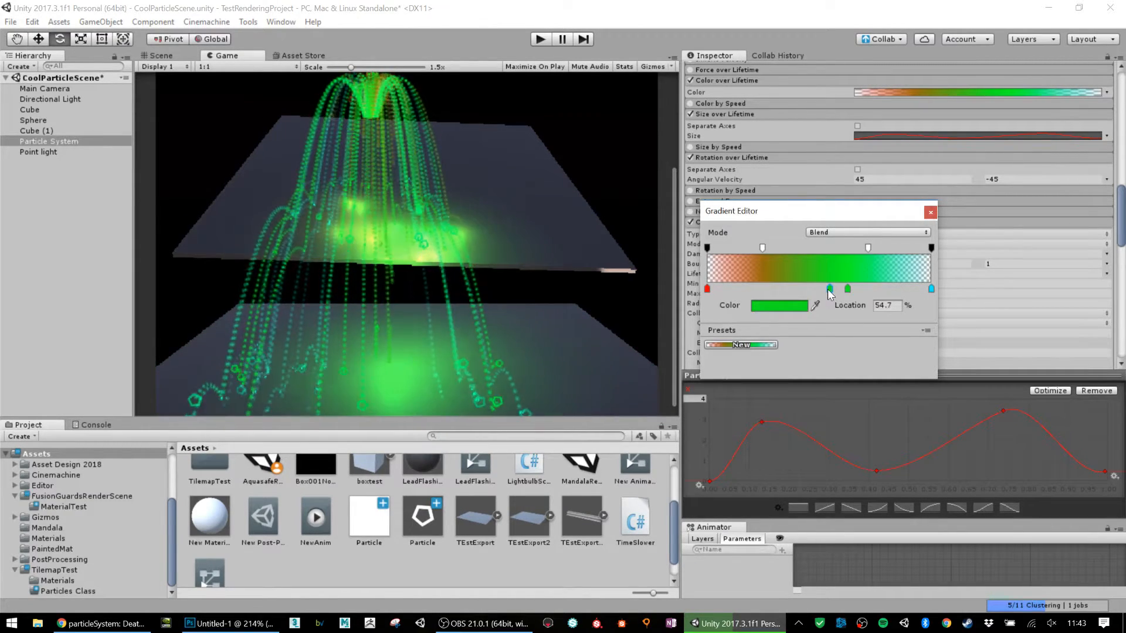
# - Recolour the gradient key at 54.7% to yellow EDE712 and close the Gradient Editor
pyautogui.click(772, 306)
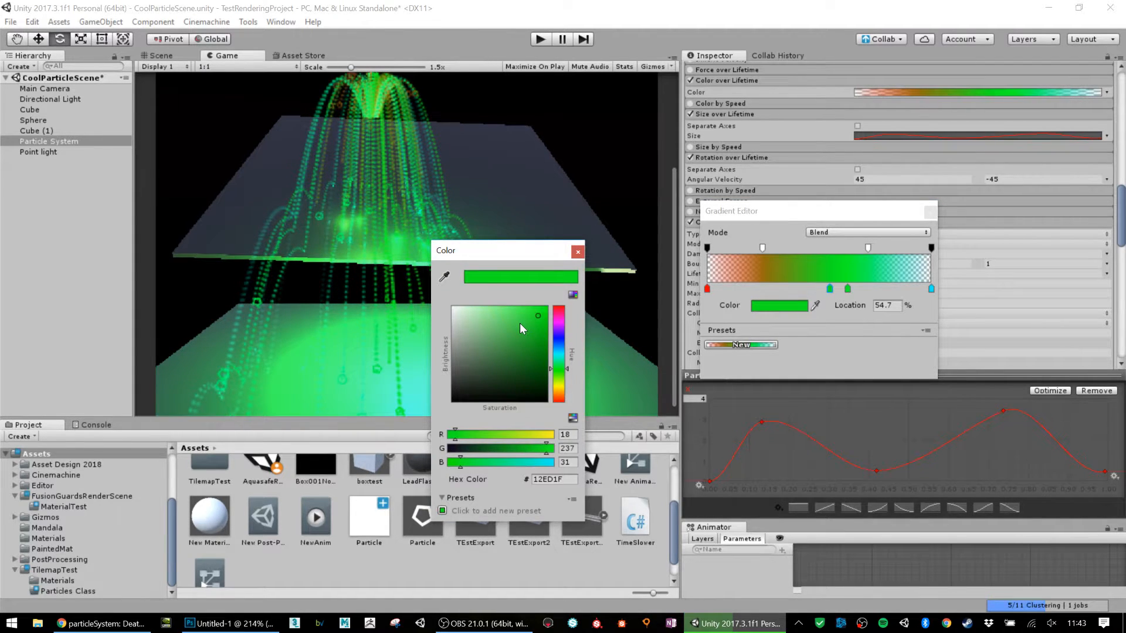
pyautogui.click(559, 387)
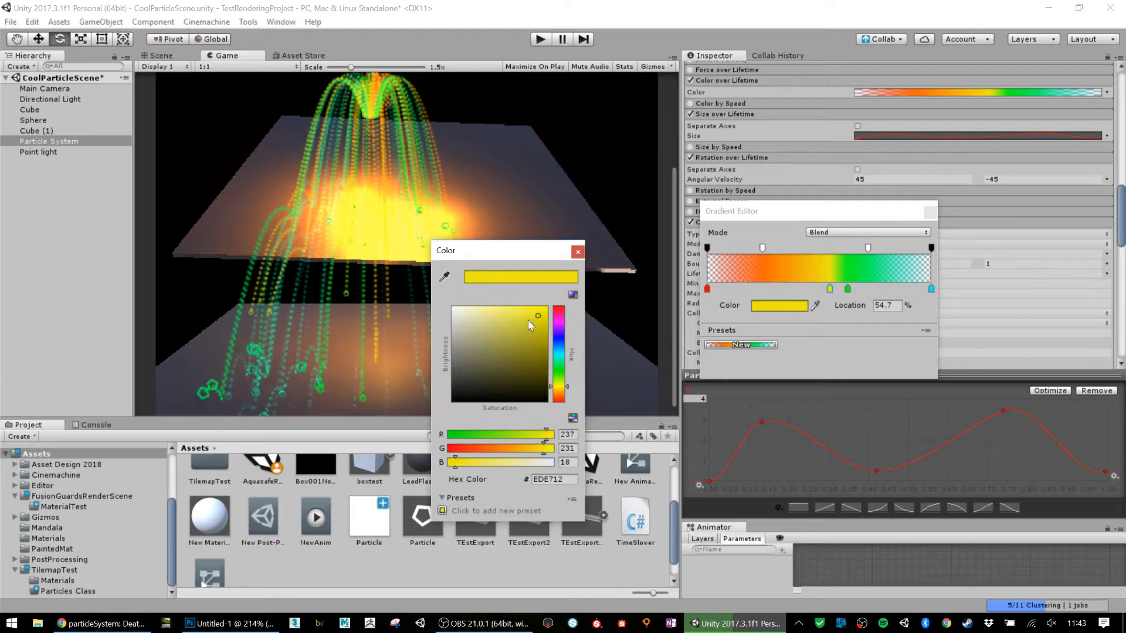
pyautogui.click(577, 253)
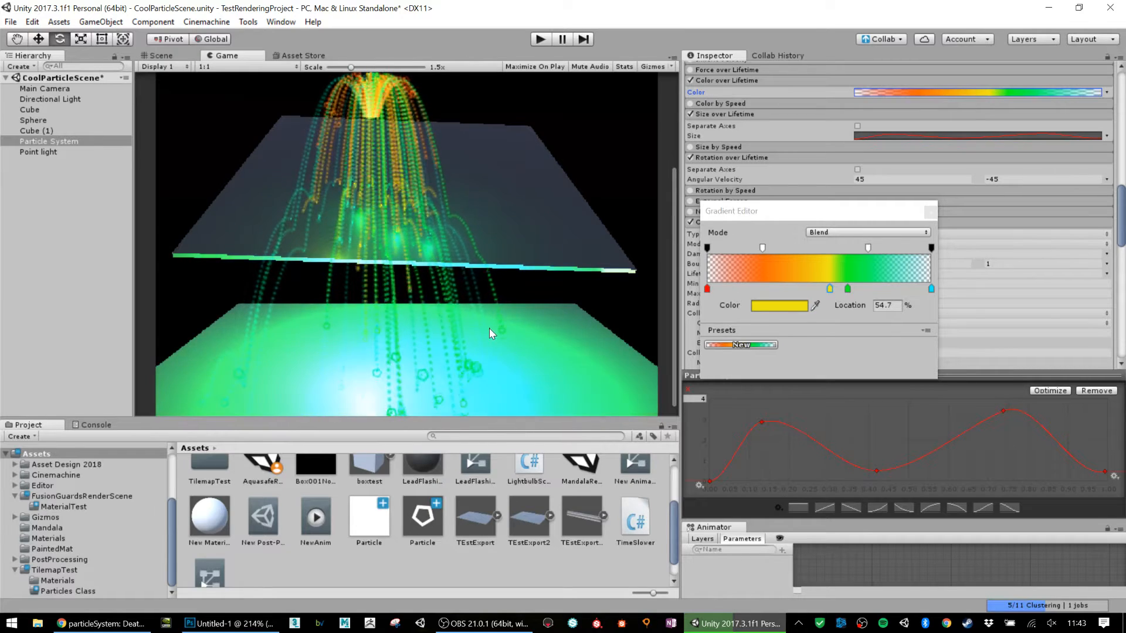
pyautogui.click(931, 213)
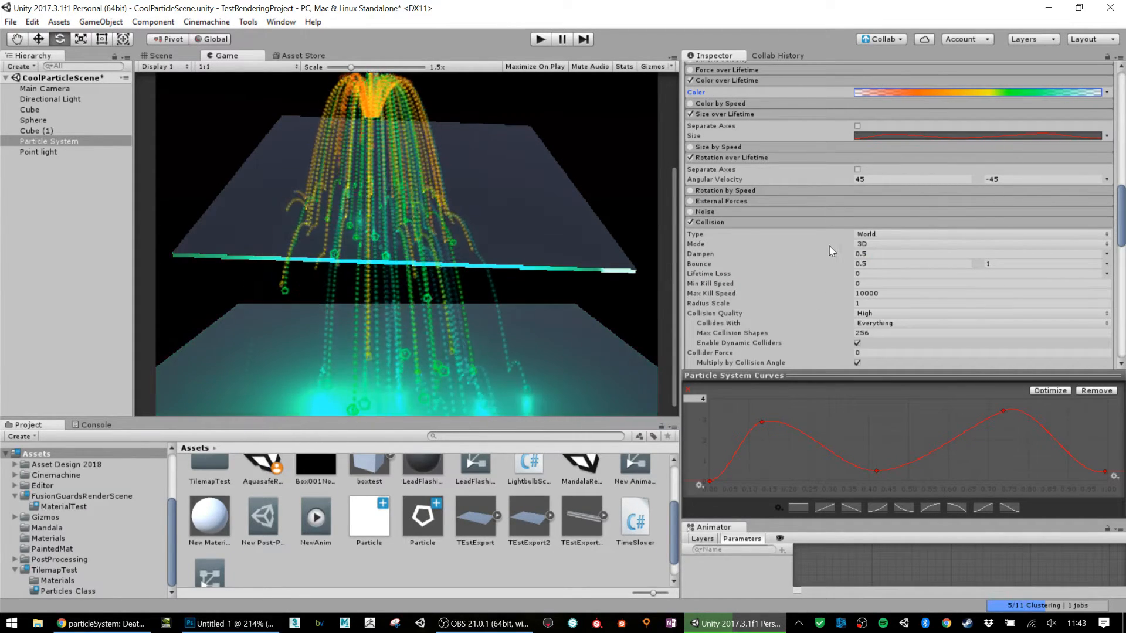
# - Set the Lights module's Ratio to 0.3
pyautogui.scroll(-6, 820, 254)
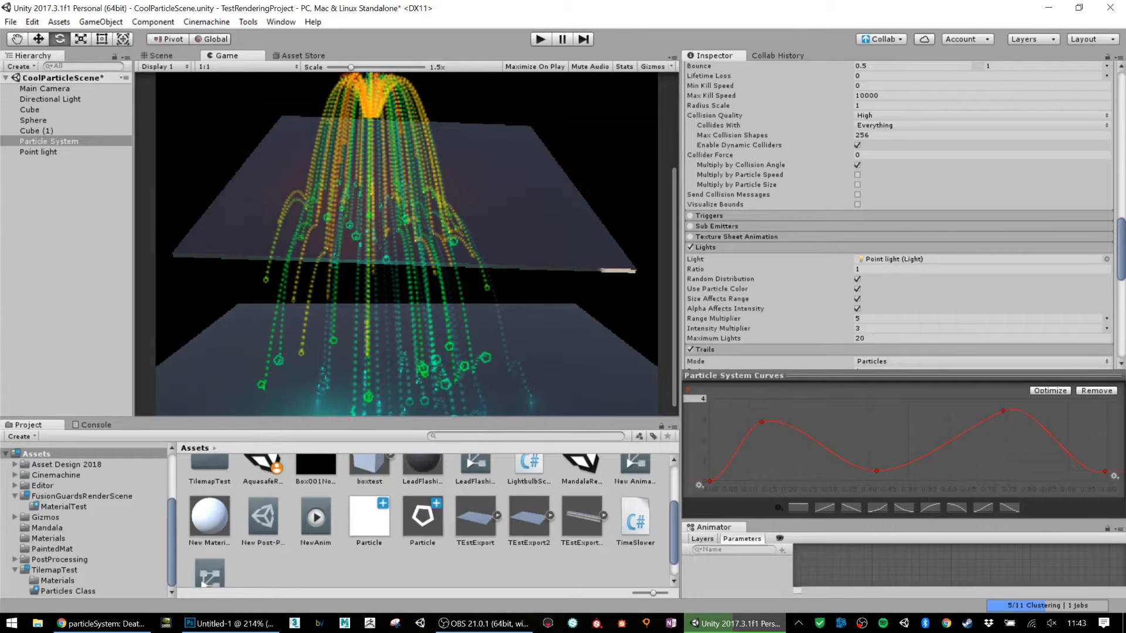
pyautogui.click(867, 269)
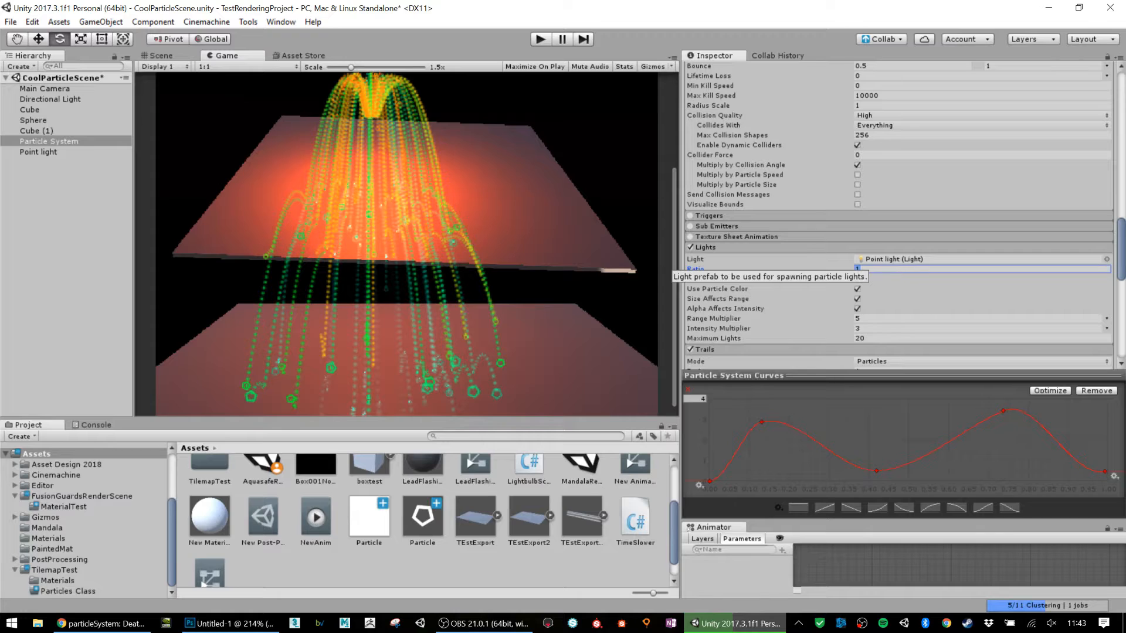
pyautogui.write('0.')
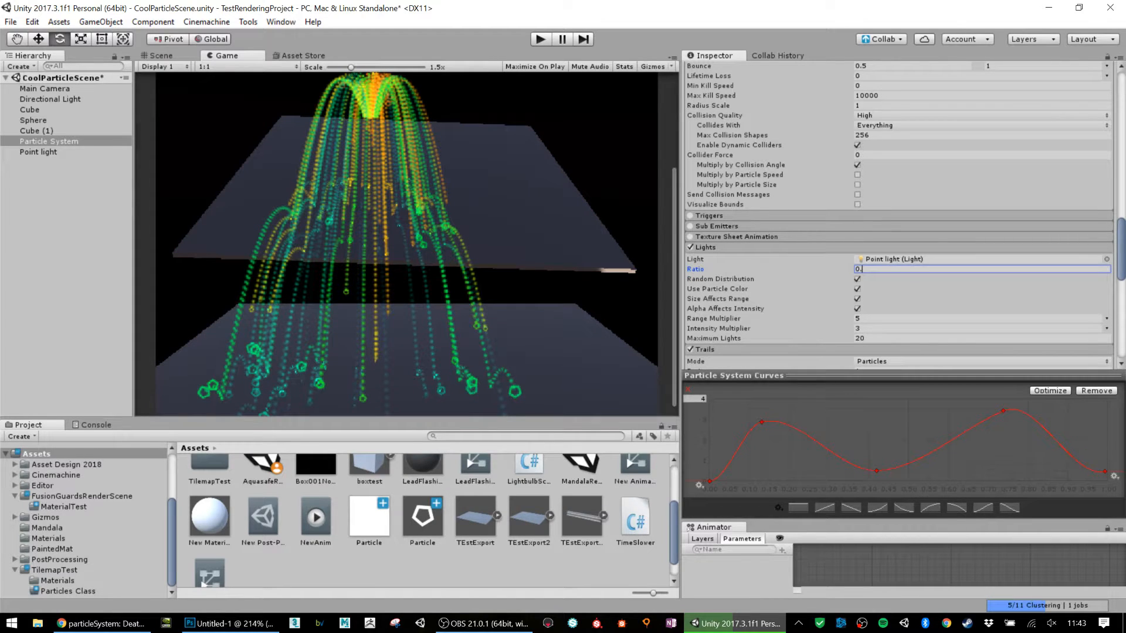
pyautogui.write('3')
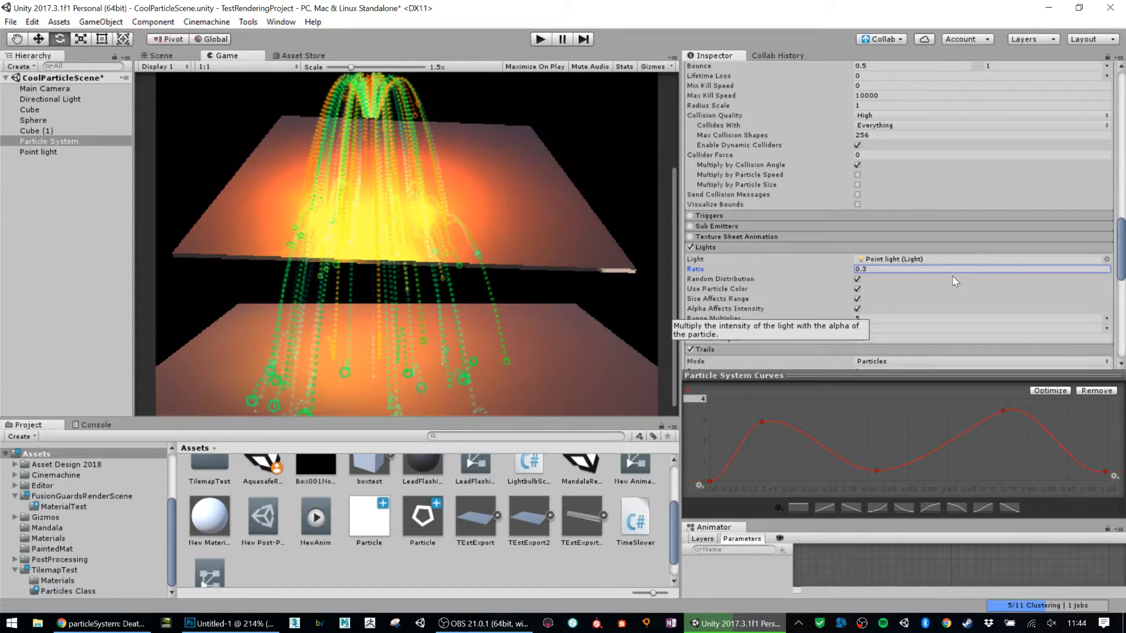
# - Limit the Lights module's Maximum Lights to 5
pyautogui.scroll(-5, 734, 312)
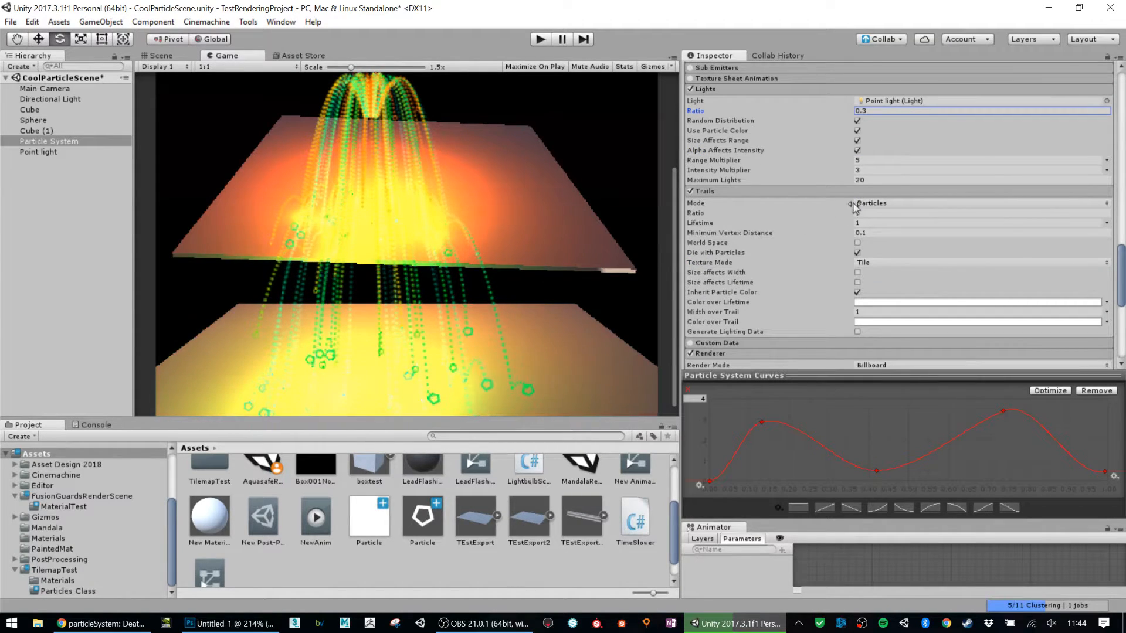
pyautogui.click(786, 171)
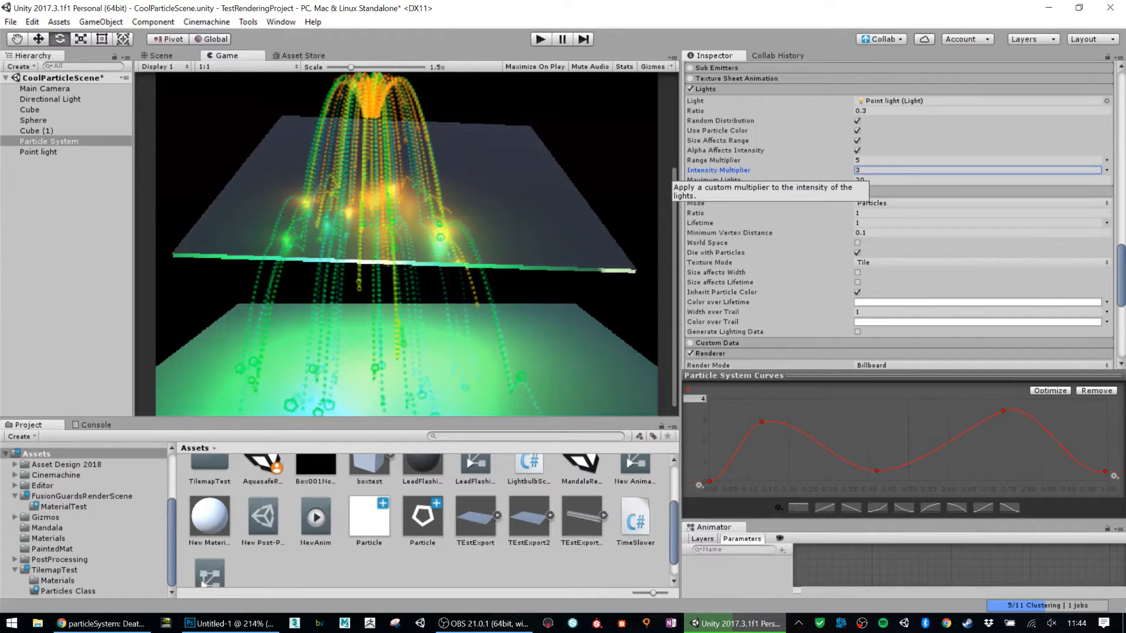
pyautogui.click(832, 181)
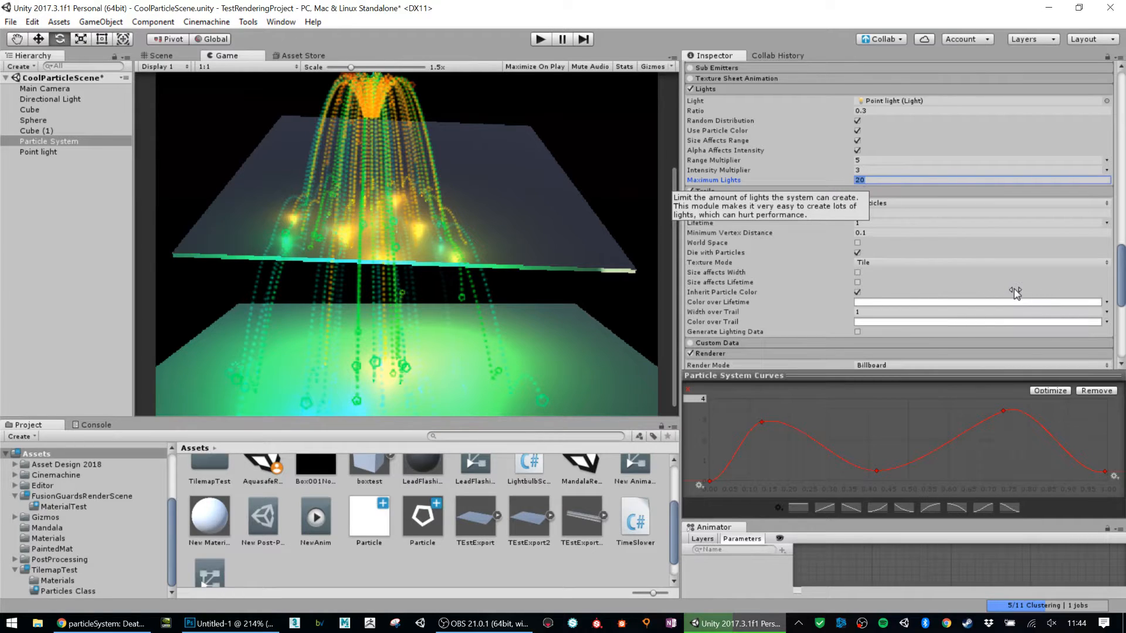
pyautogui.write('5')
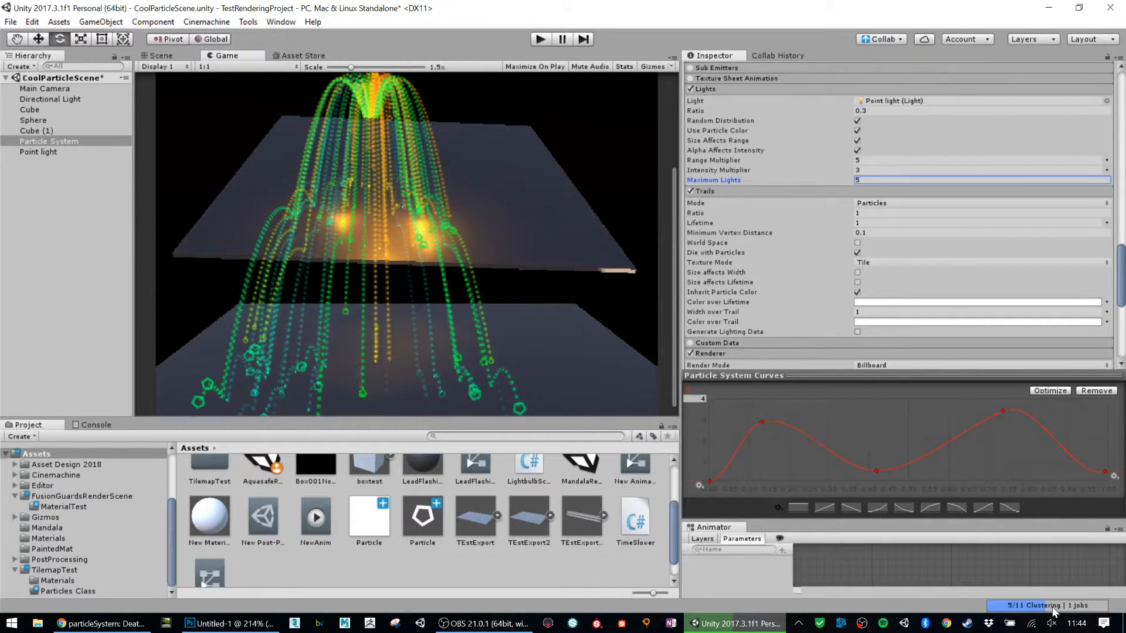
pyautogui.press('Return')
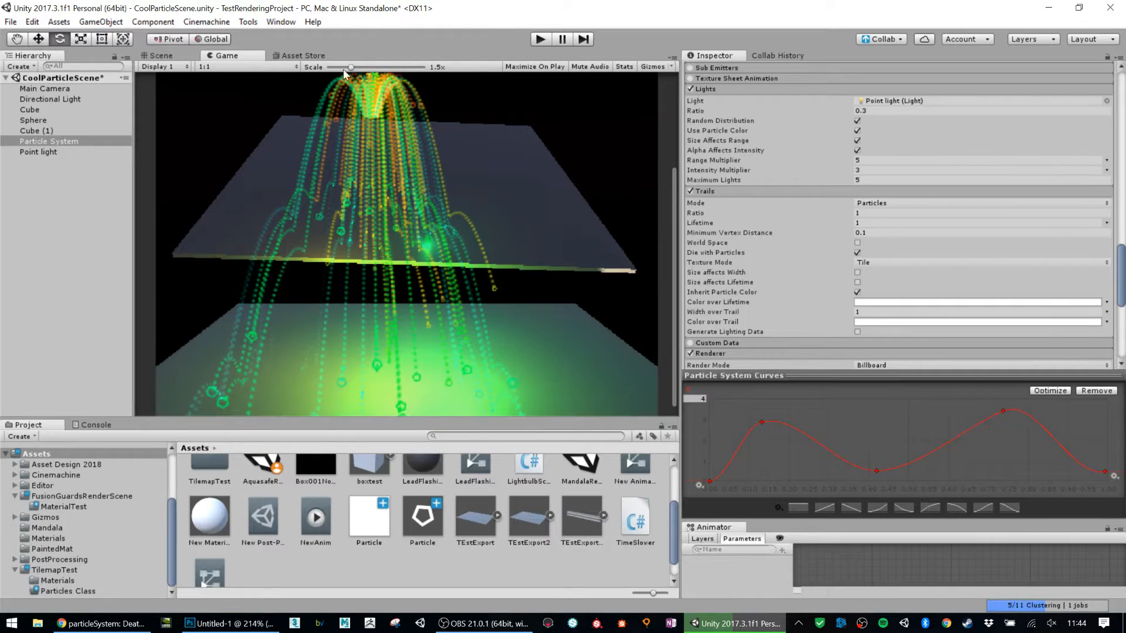
pyautogui.click(281, 22)
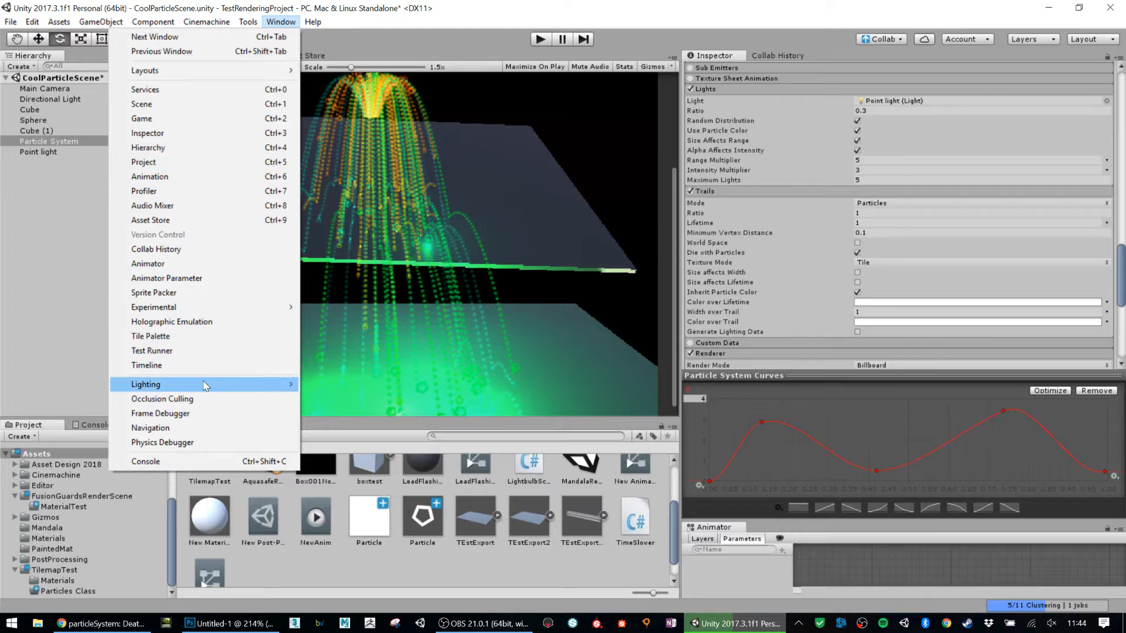
pyautogui.moveTo(205, 385)
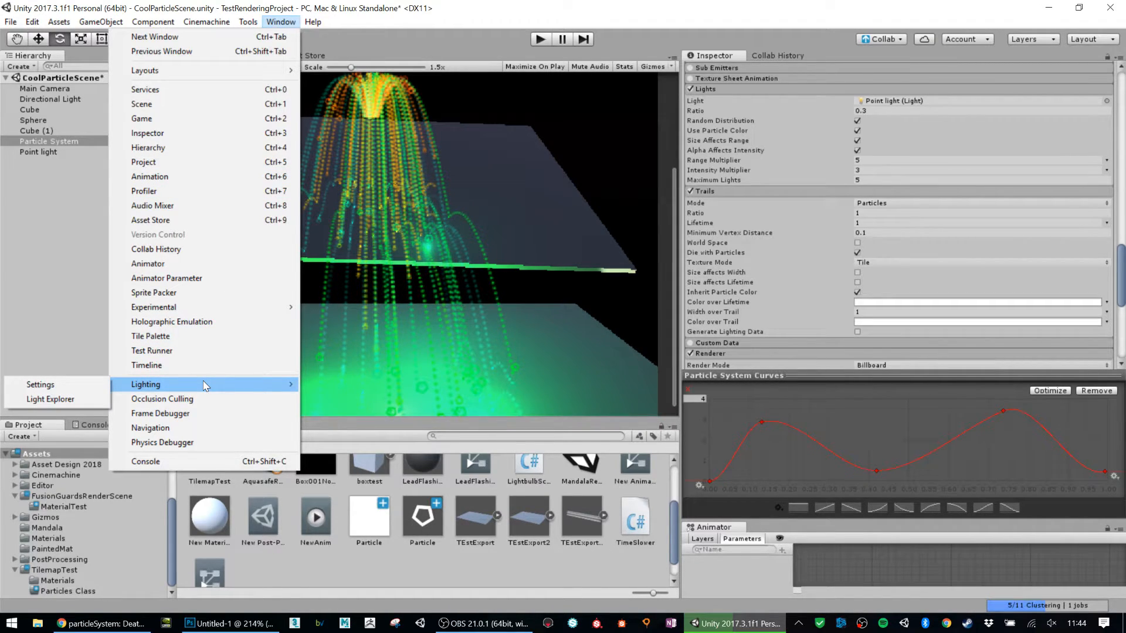
pyautogui.click(672, 26)
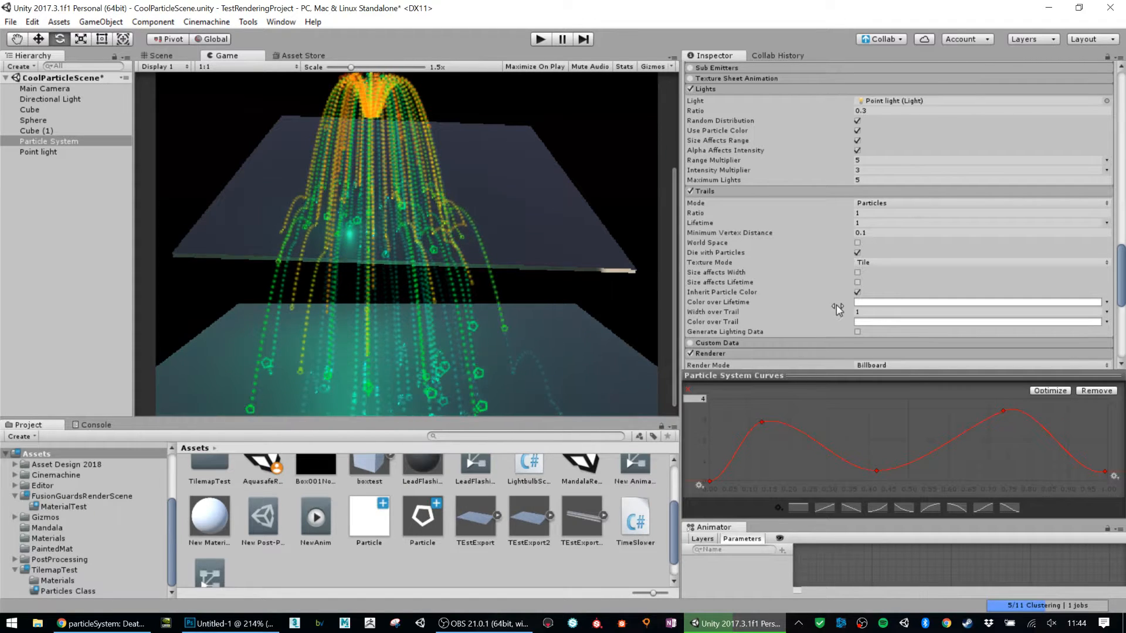
pyautogui.click(54, 243)
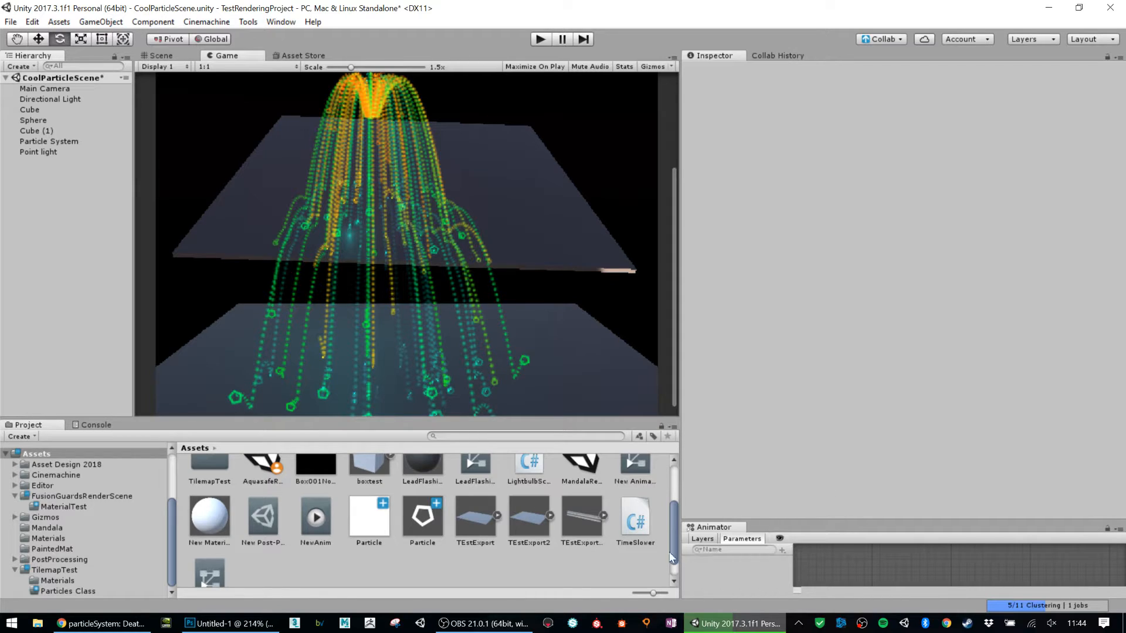
pyautogui.click(628, 545)
pyautogui.click(61, 241)
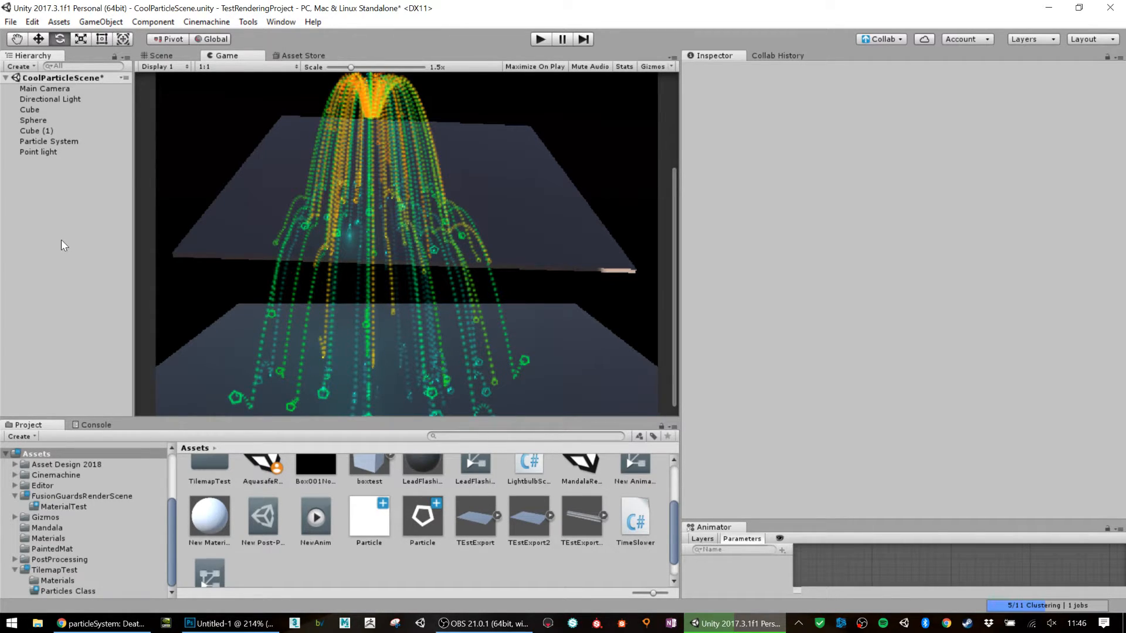
# - Select the Particle System and review its modules from Shape down to Renderer, ending at Collision and Triggers
pyautogui.click(71, 141)
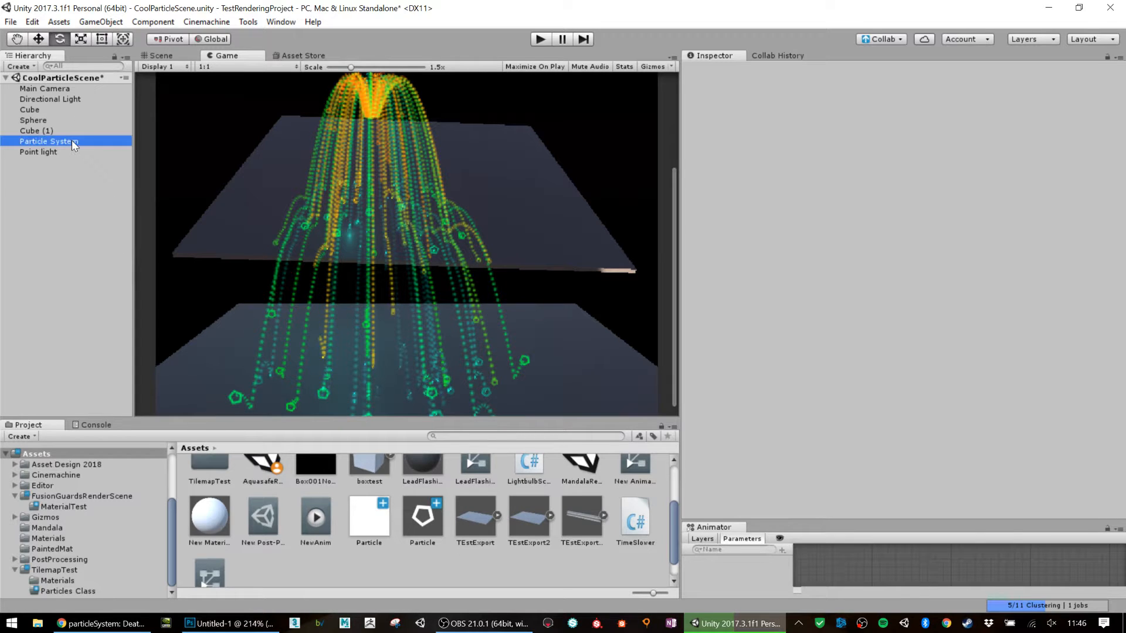
pyautogui.scroll(-10, 842, 259)
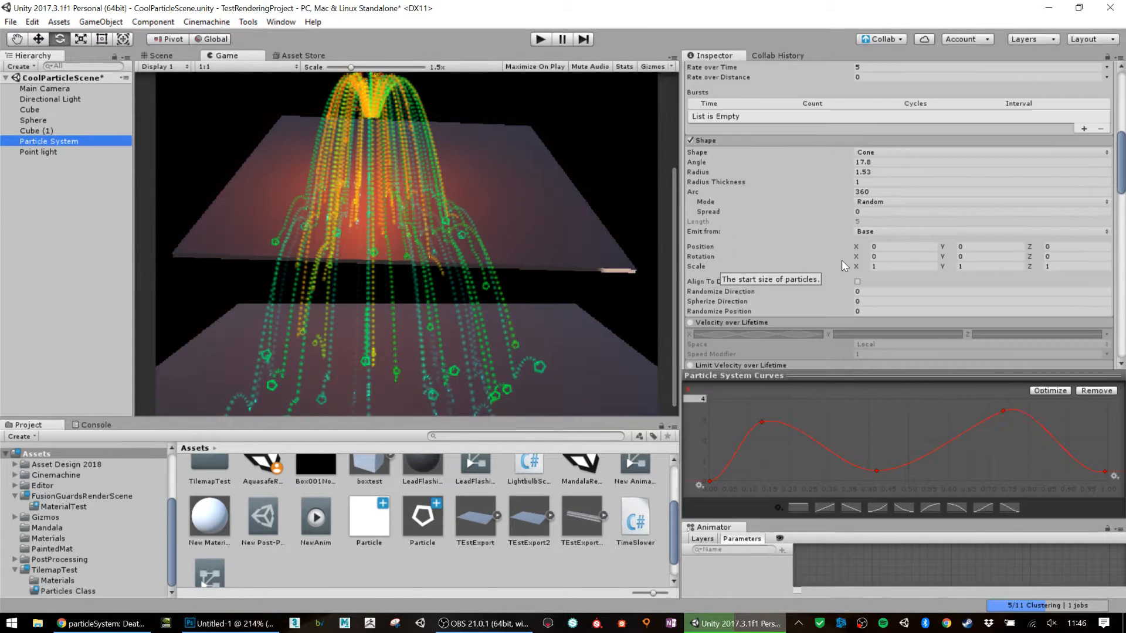
pyautogui.scroll(-8, 842, 265)
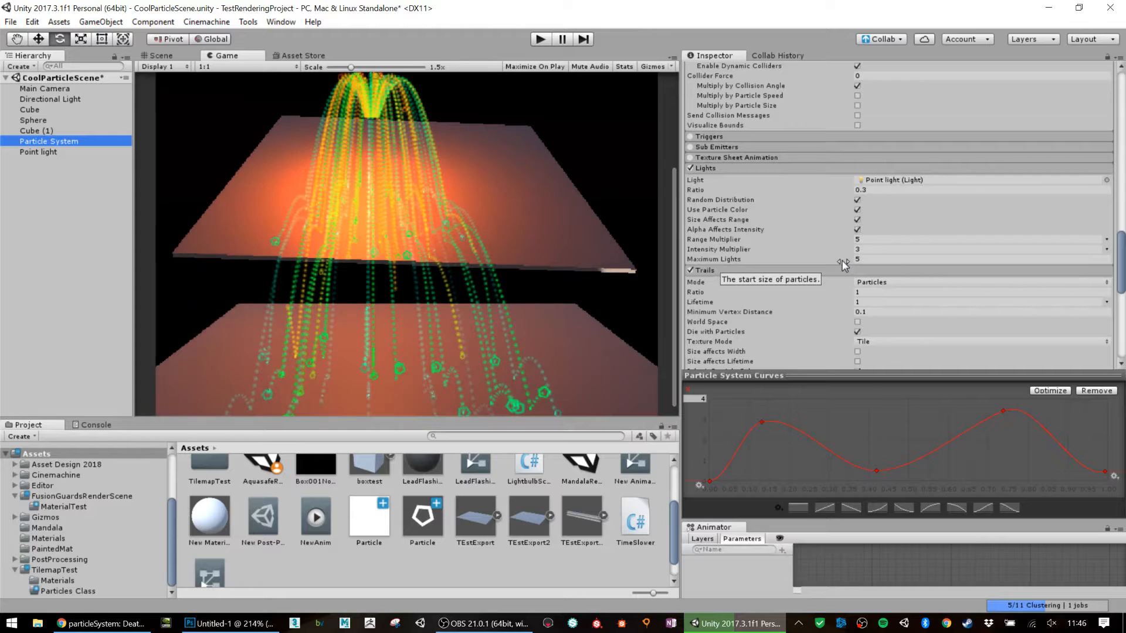
pyautogui.scroll(-10, 844, 265)
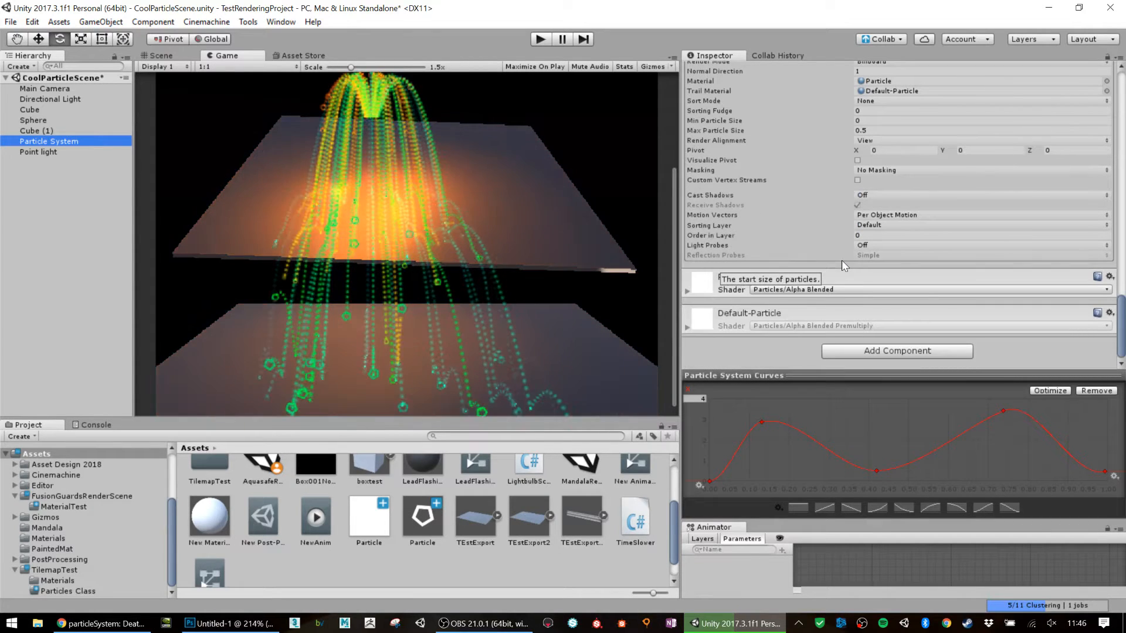
pyautogui.scroll(8, 842, 259)
pyautogui.scroll(5, 843, 261)
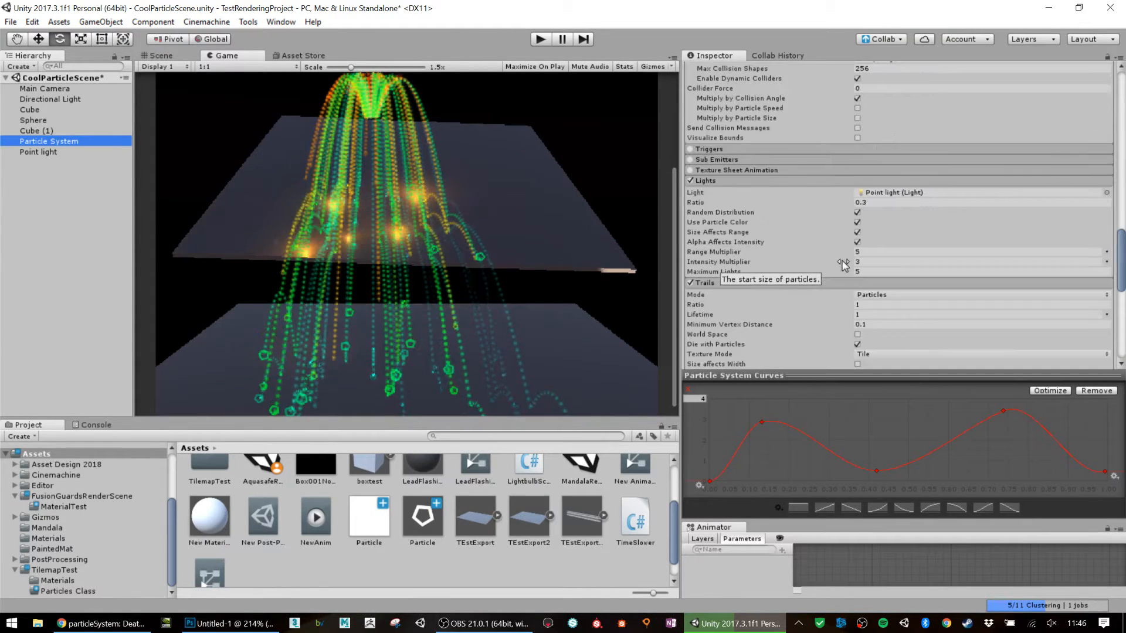
pyautogui.scroll(4, 843, 264)
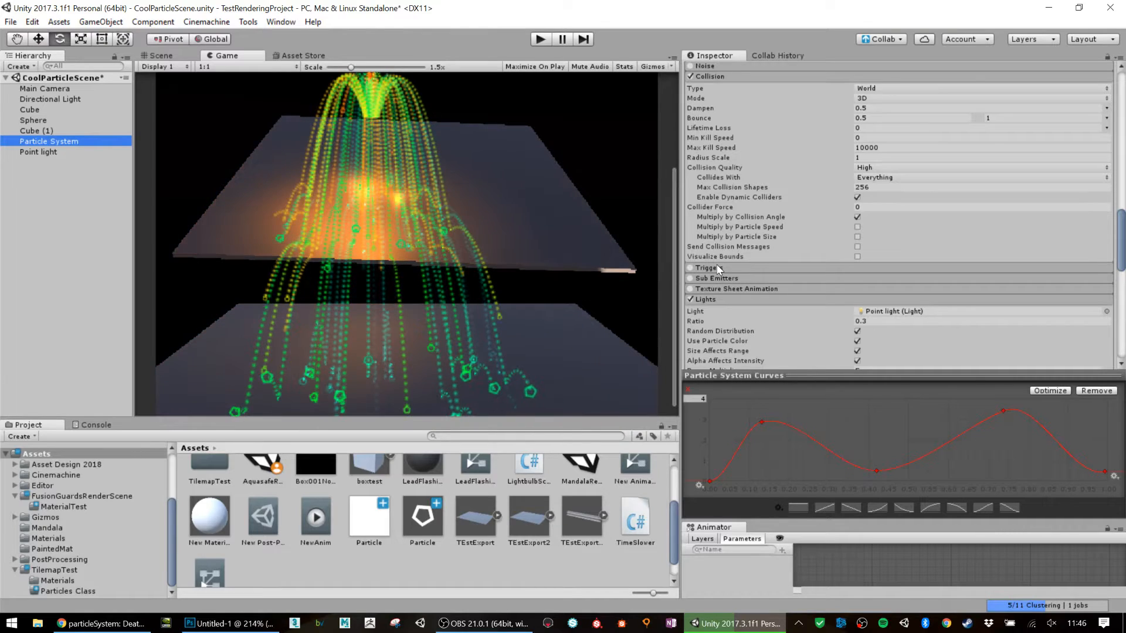
# - Enable the Triggers module and assign the Cube as its collider
pyautogui.click(719, 268)
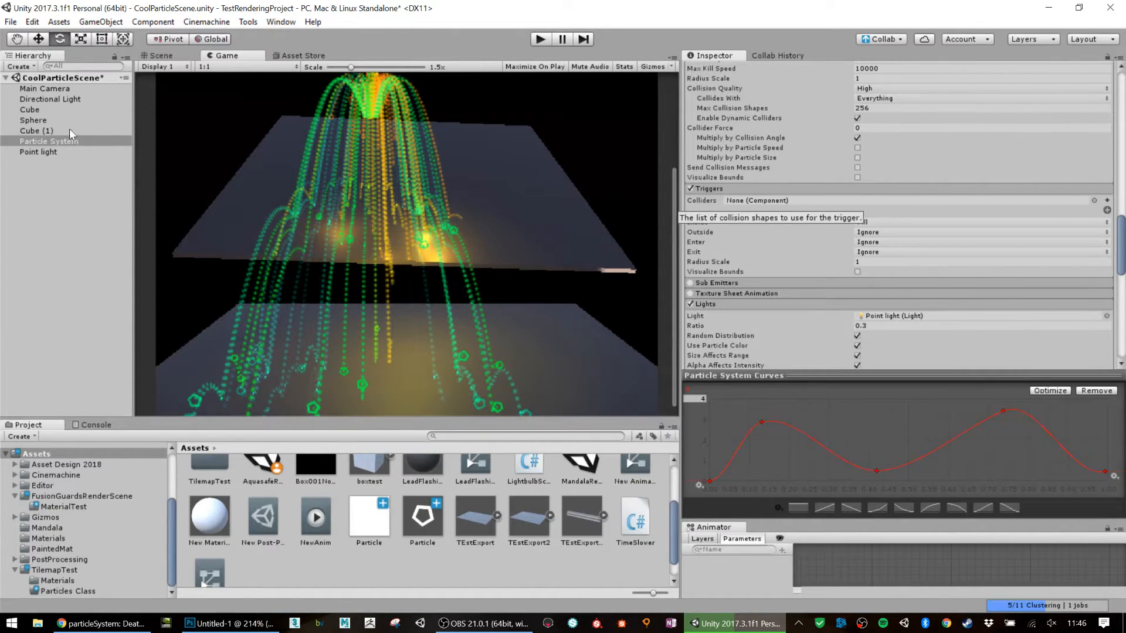
pyautogui.moveTo(35, 113); pyautogui.dragTo(780, 201)
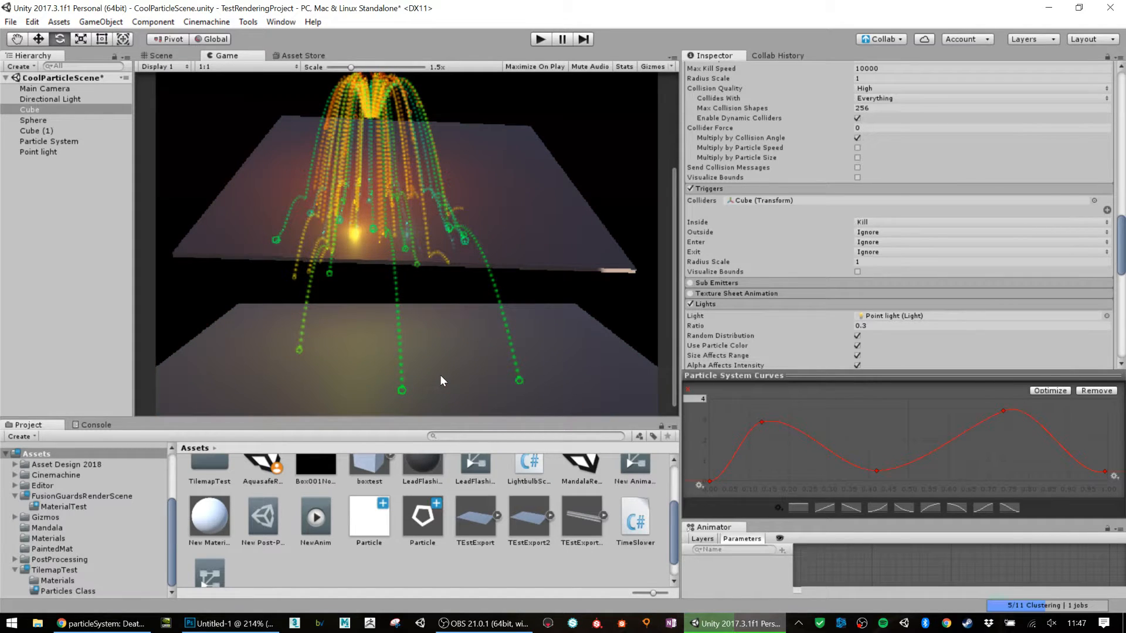
# - Turn off Die with Particles in the Trails module
pyautogui.scroll(-8, 801, 282)
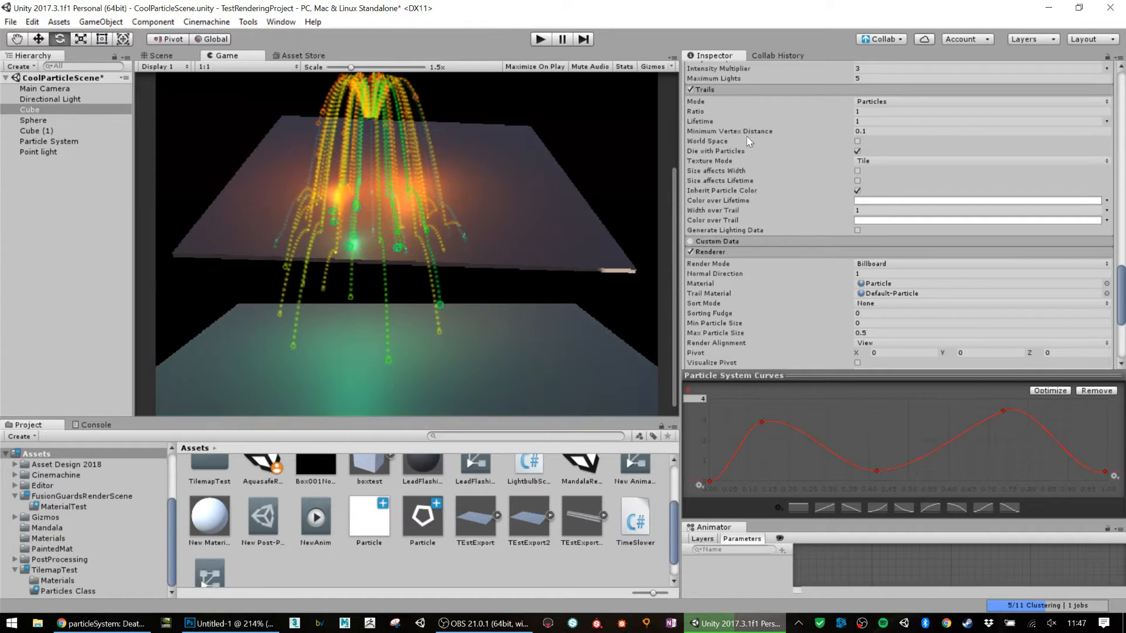
pyautogui.click(857, 151)
pyautogui.click(858, 152)
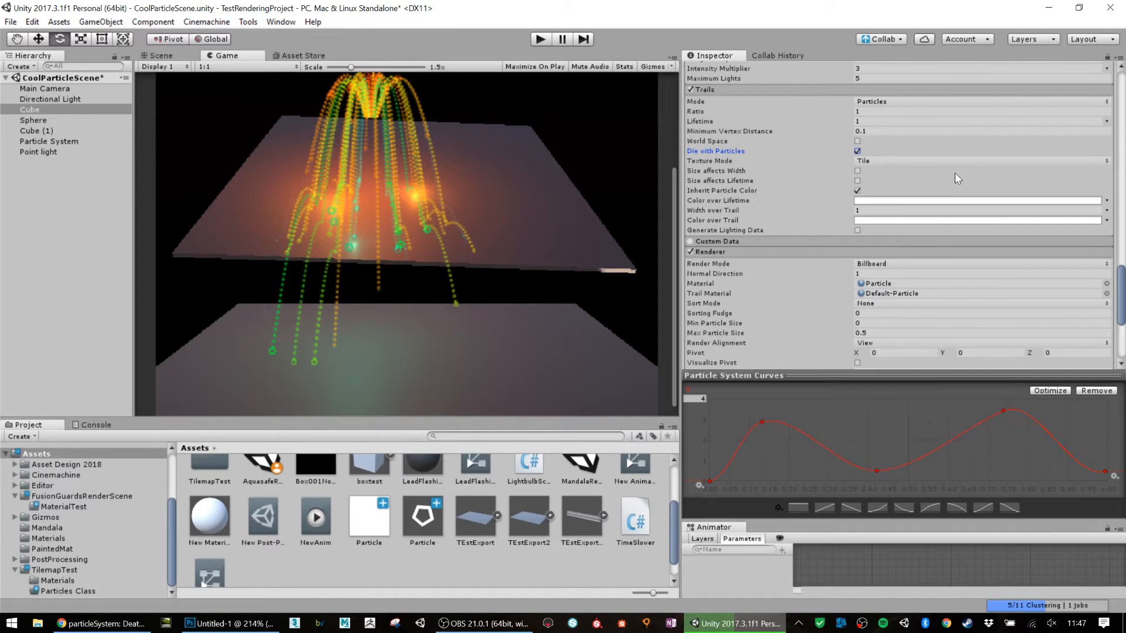
pyautogui.press('space')
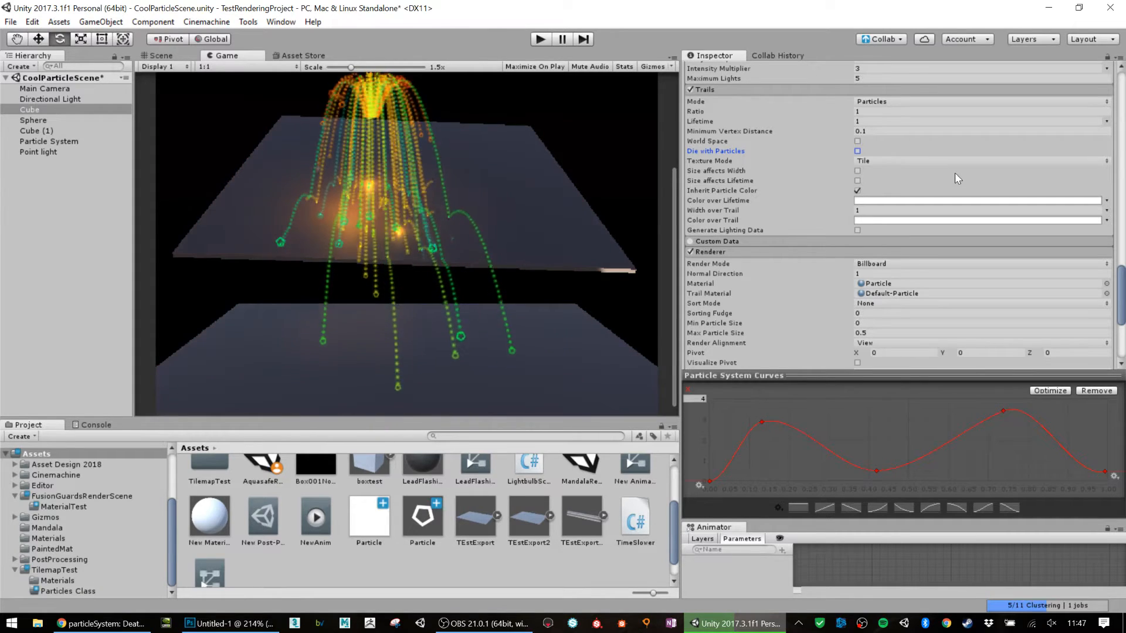
# - Try Ignore as the Triggers module's Inside action and restore it to Kill
pyautogui.scroll(5, 954, 169)
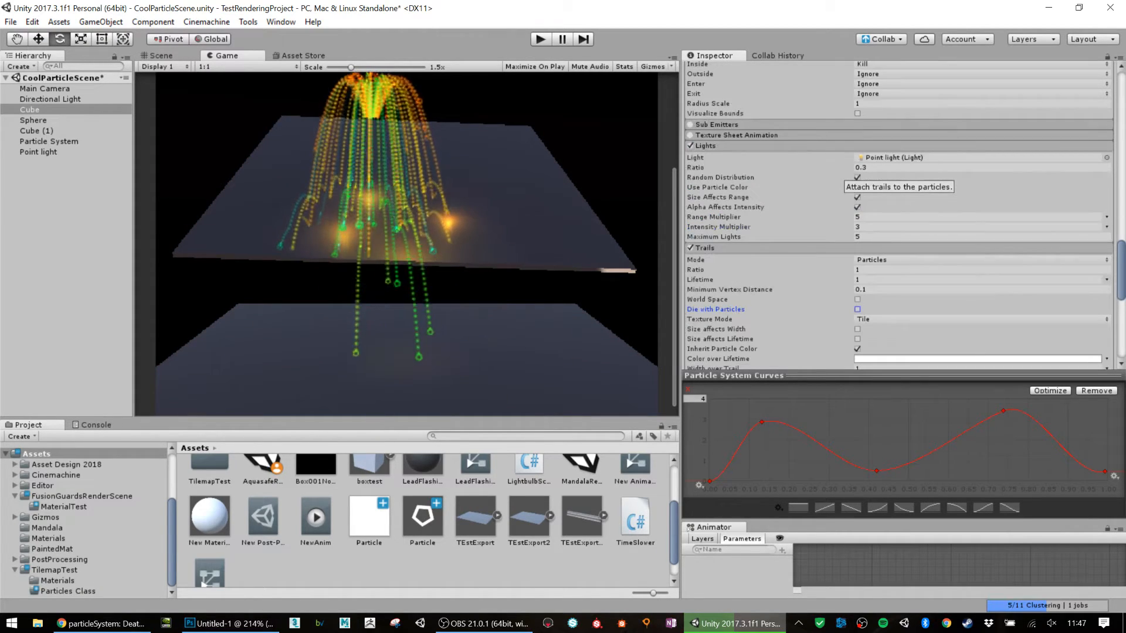
pyautogui.scroll(1, 954, 165)
pyautogui.scroll(1, 953, 165)
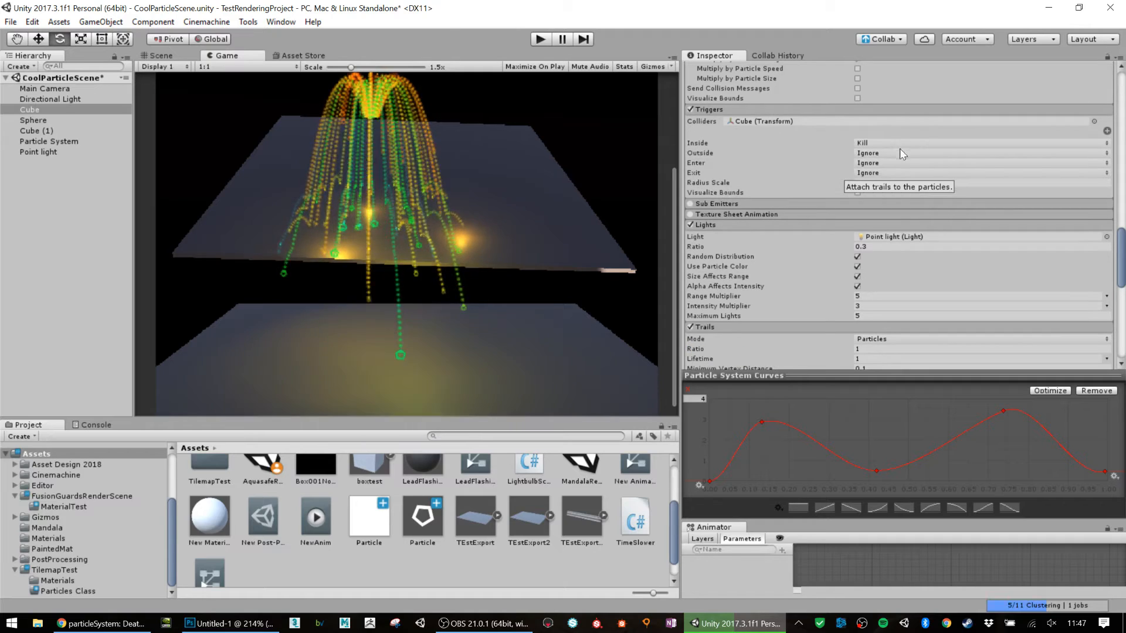
pyautogui.click(866, 142)
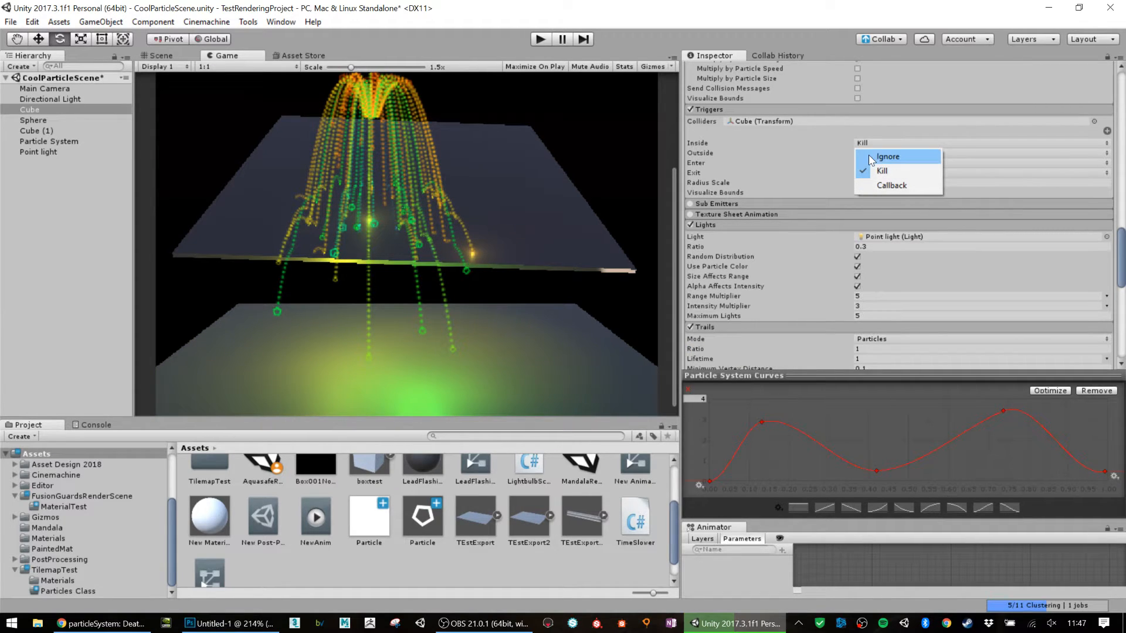
pyautogui.click(869, 157)
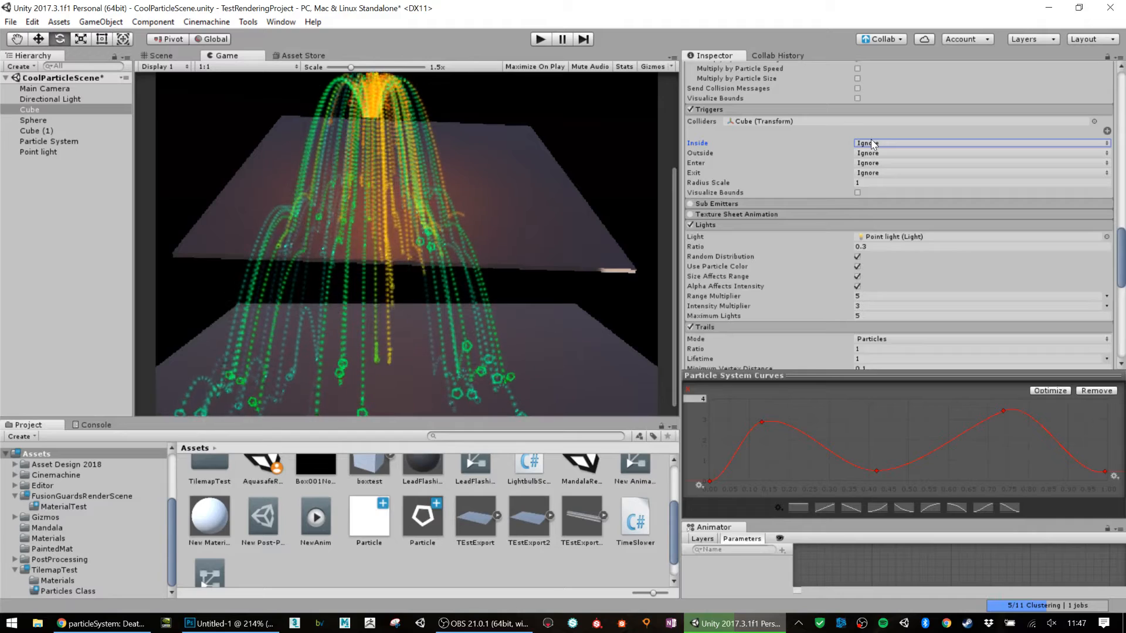
pyautogui.click(872, 142)
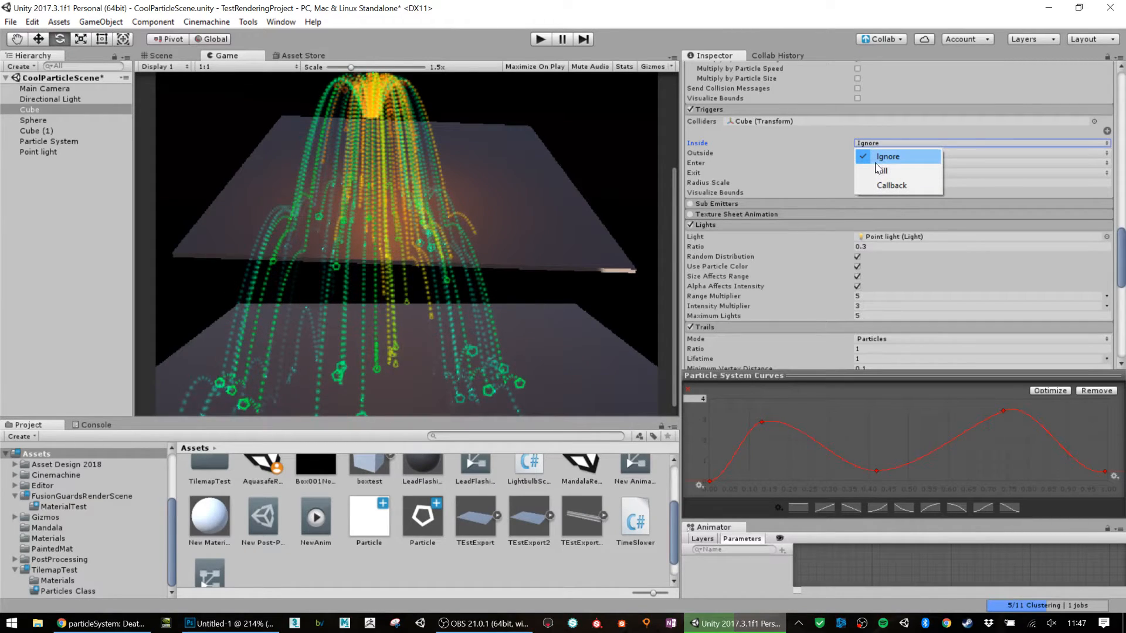
pyautogui.click(875, 163)
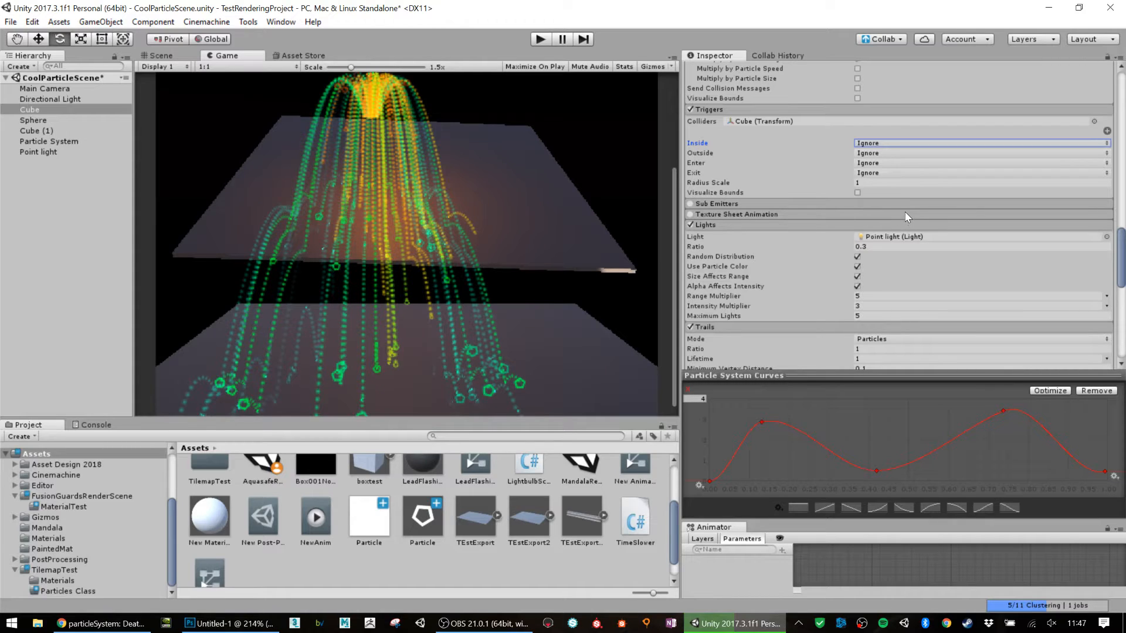
# - Check the Trails module's Lifetime setting and disable the Triggers module
pyautogui.scroll(-10, 904, 211)
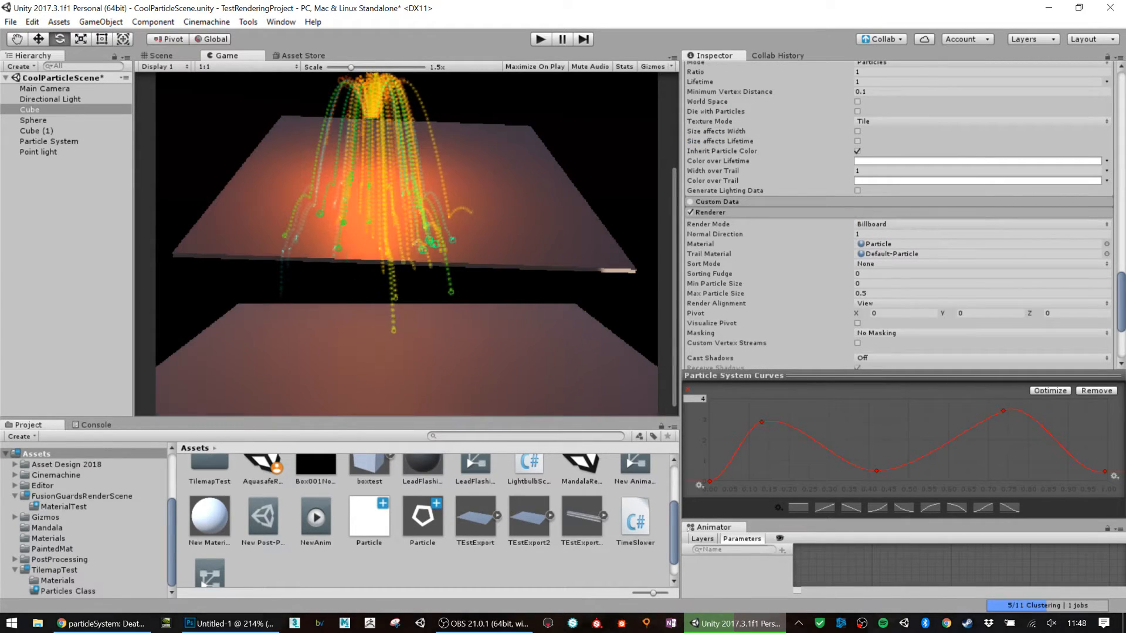
pyautogui.scroll(3, 868, 227)
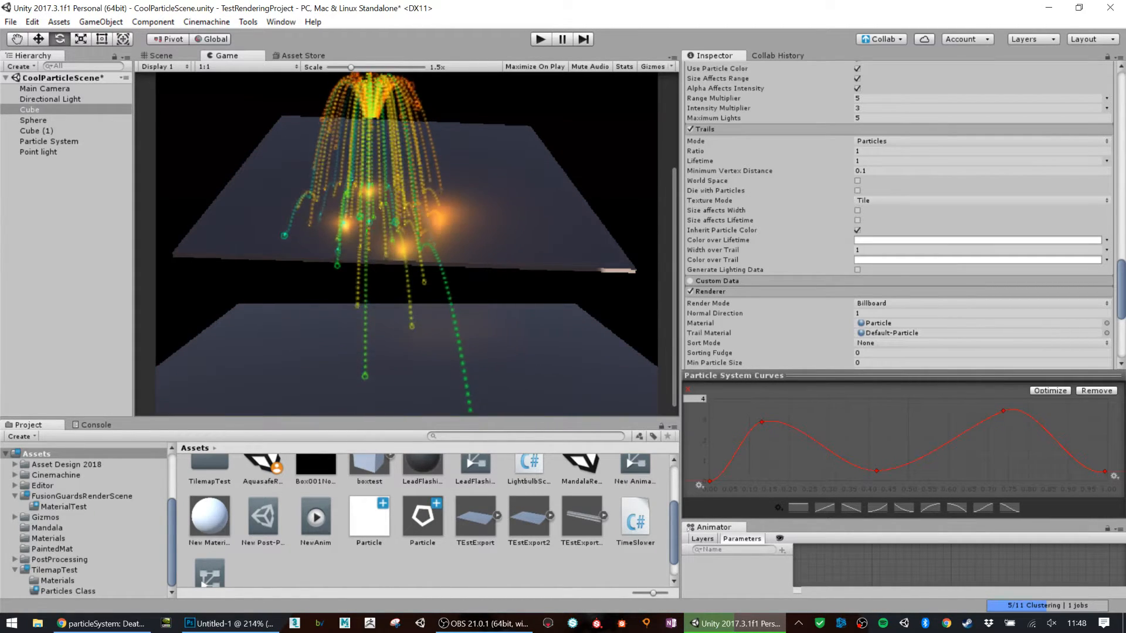
pyautogui.click(871, 162)
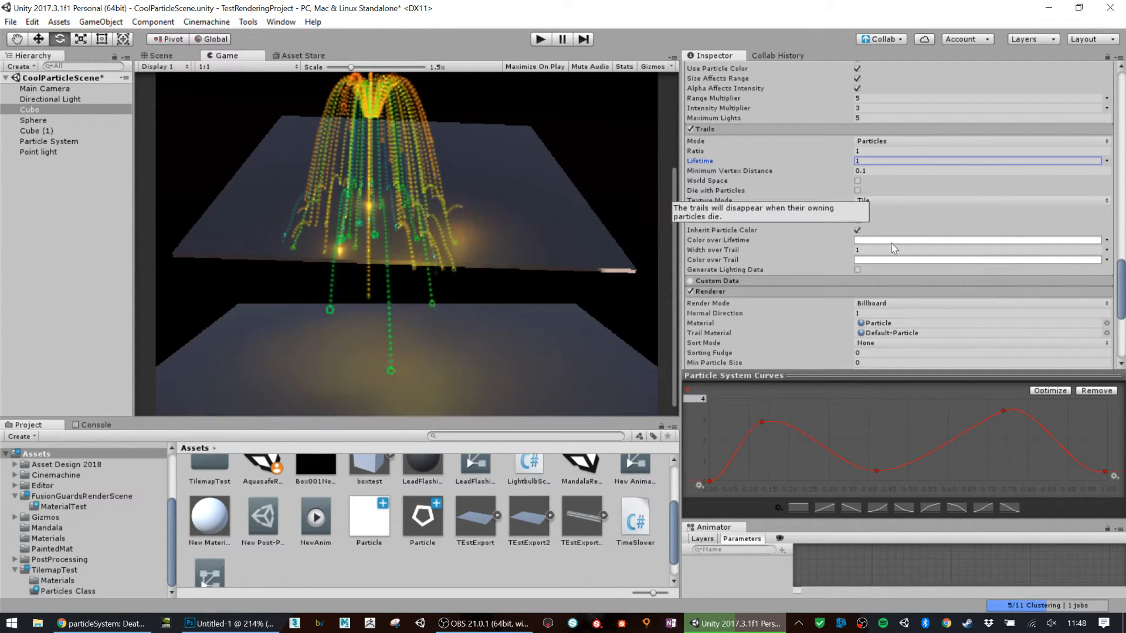
pyautogui.scroll(3, 892, 243)
pyautogui.scroll(3, 891, 245)
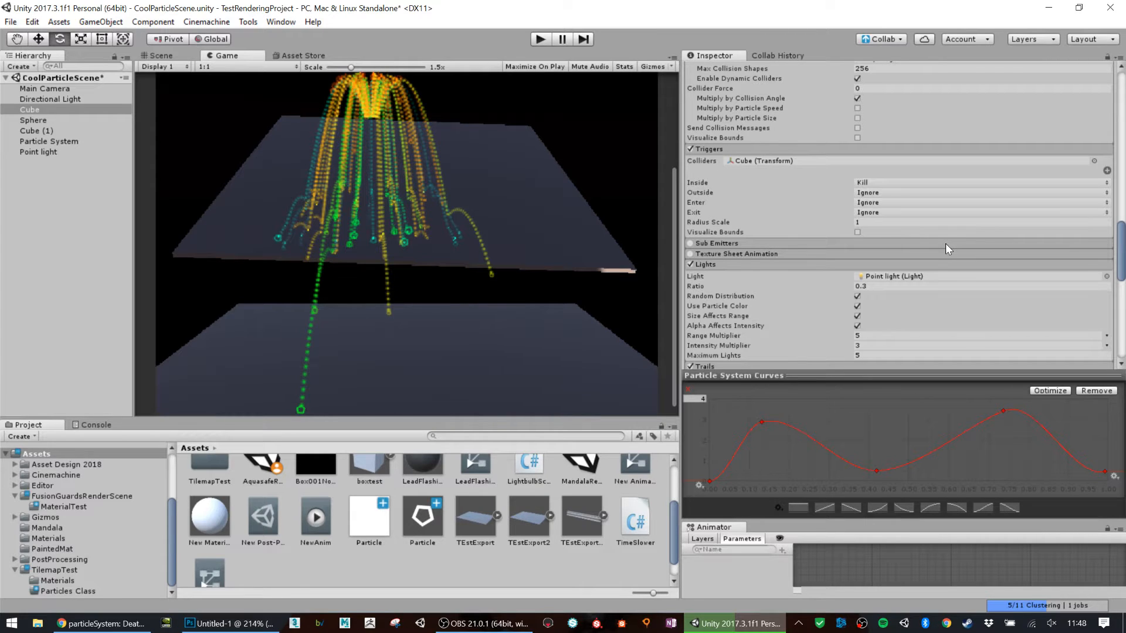
pyautogui.scroll(3, 921, 216)
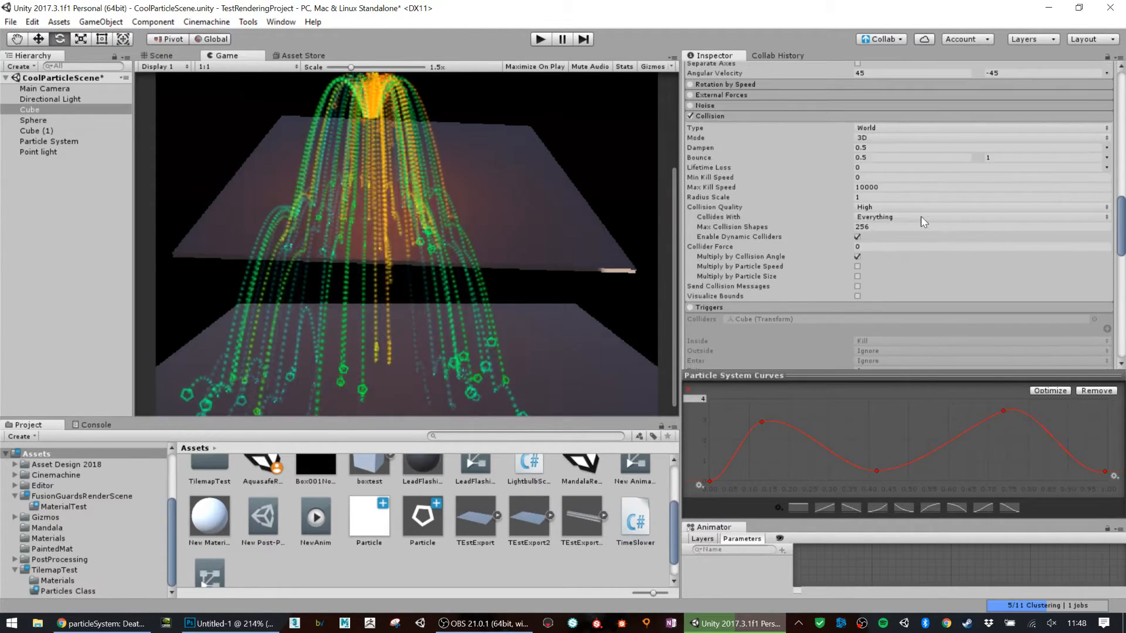
# - Review the particle system's modules from Emission down to Renderer, including the Custom Data options, and return to Collision
pyautogui.scroll(6, 921, 216)
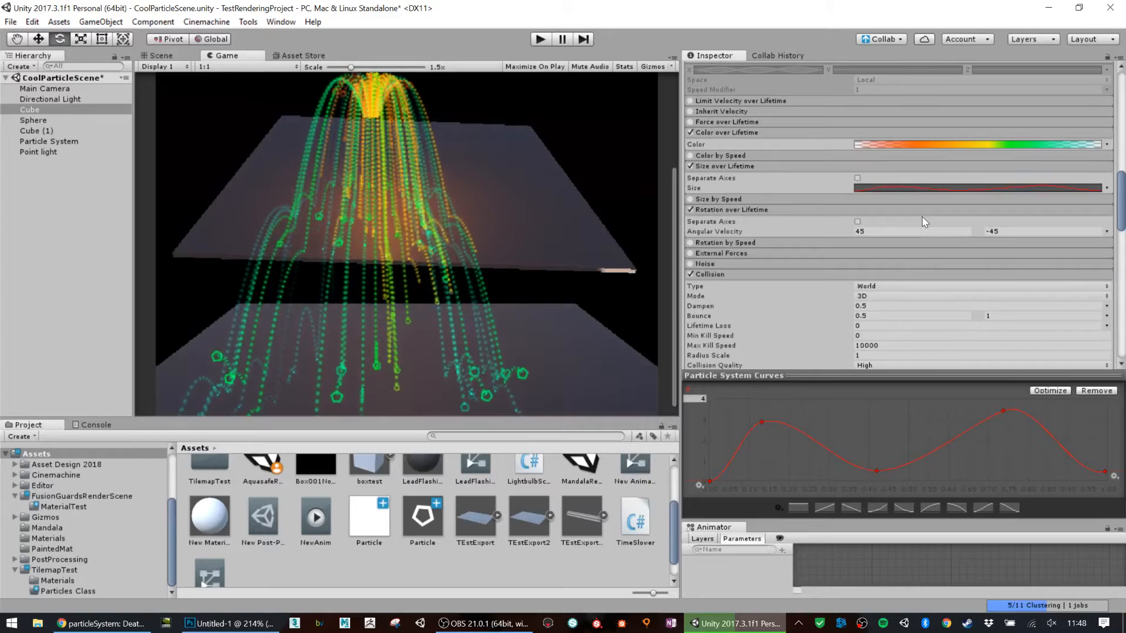
pyautogui.scroll(15, 922, 218)
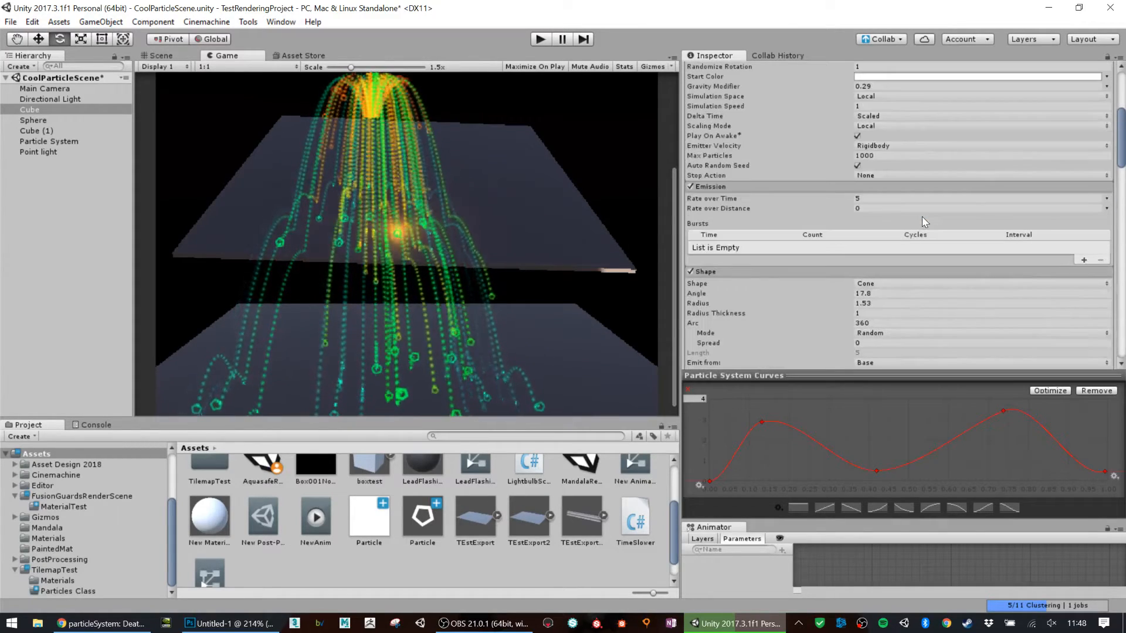
pyautogui.scroll(6, 922, 221)
pyautogui.scroll(-20, 922, 216)
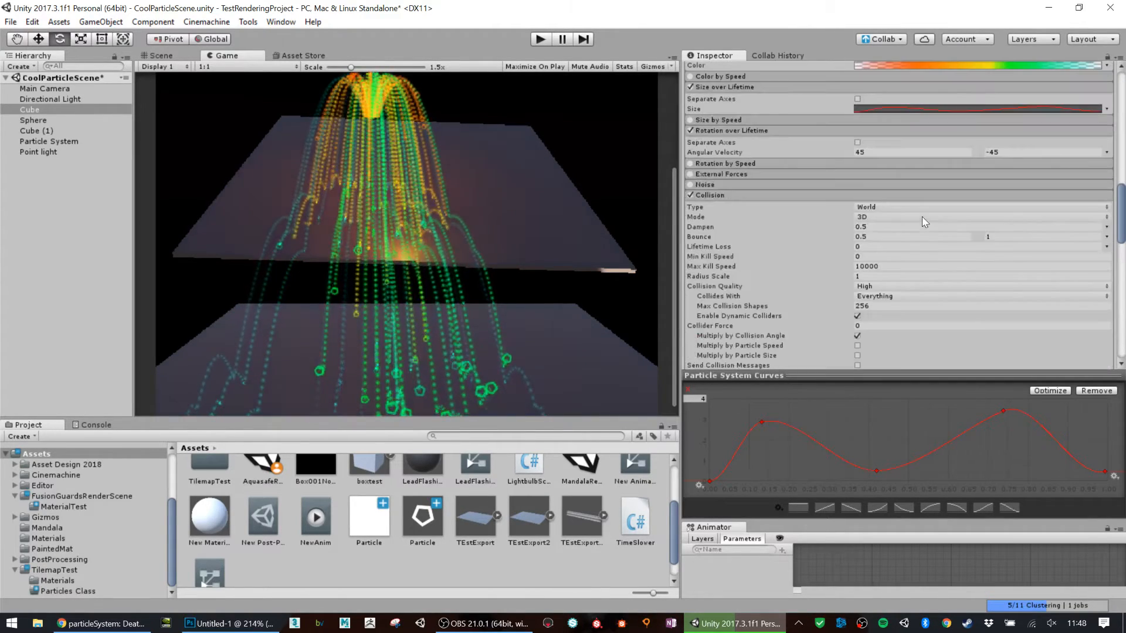
pyautogui.scroll(-5, 922, 217)
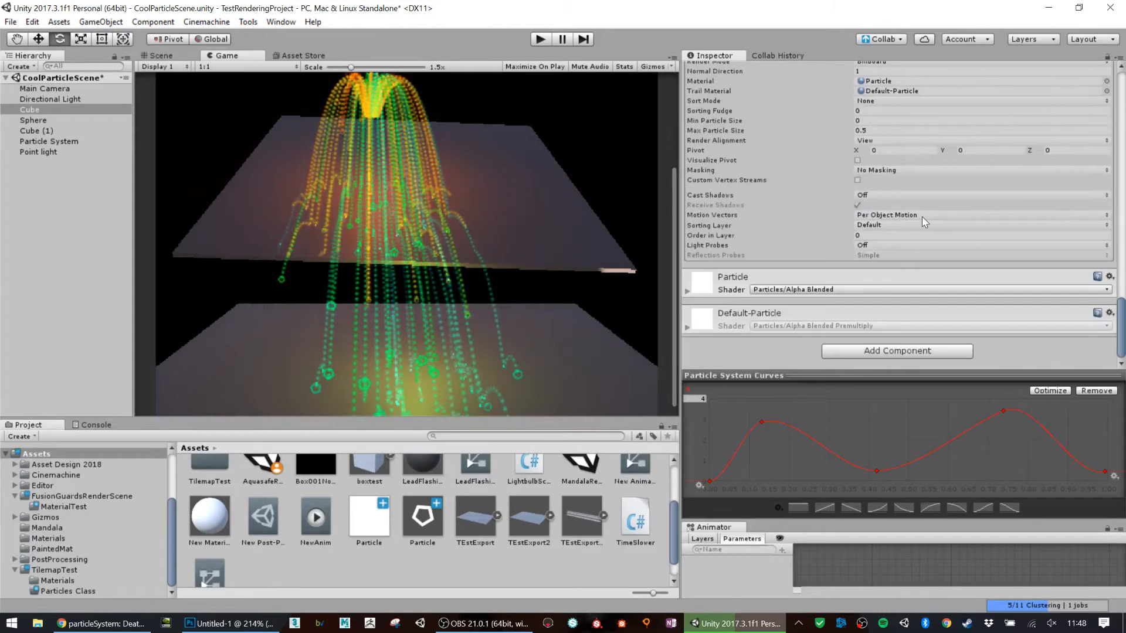
pyautogui.scroll(3, 922, 216)
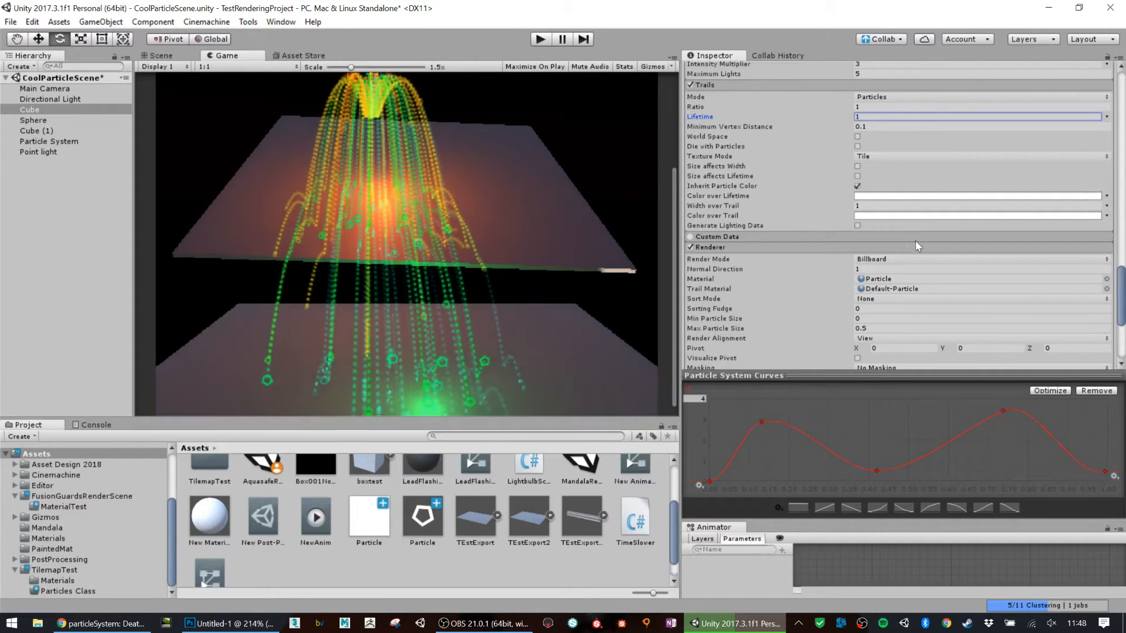
pyautogui.click(926, 235)
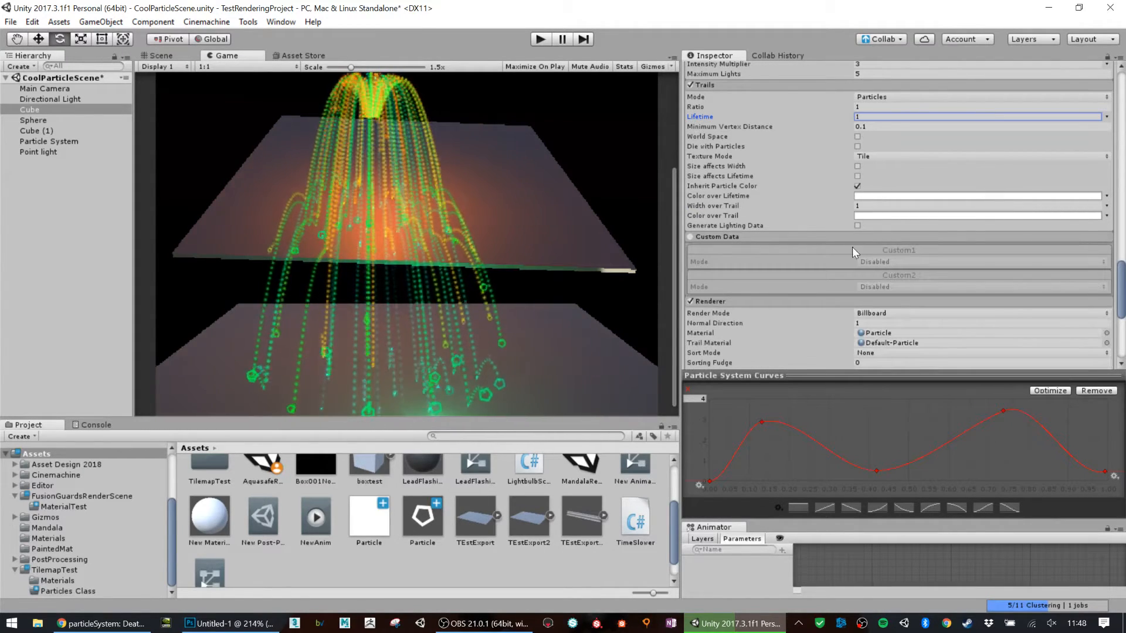
pyautogui.click(883, 240)
pyautogui.scroll(3, 962, 151)
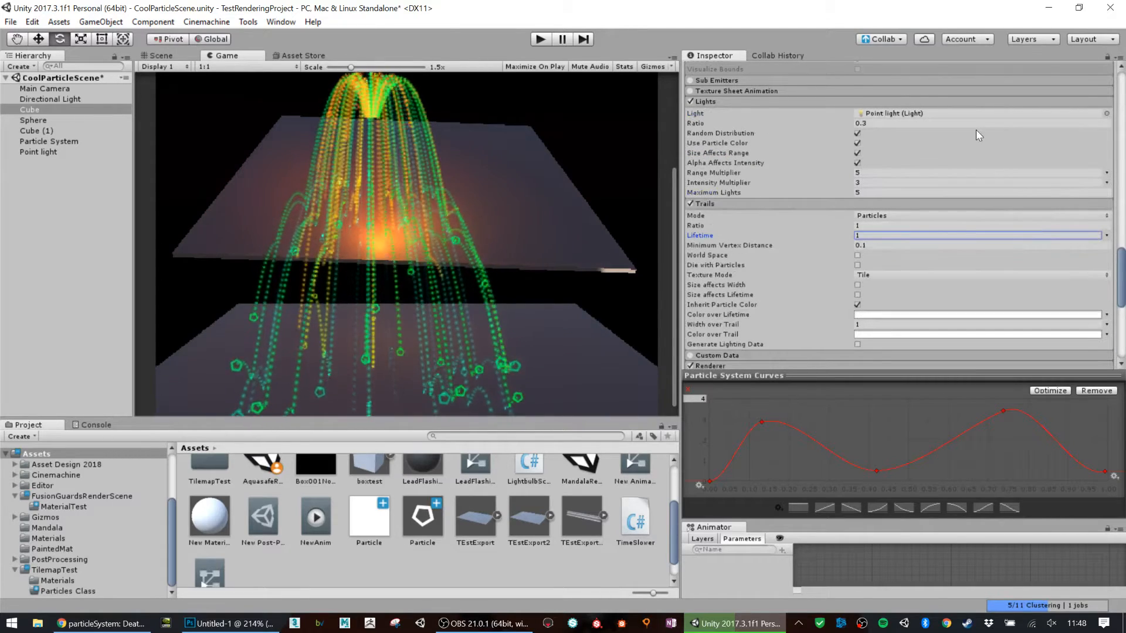
pyautogui.scroll(1, 977, 134)
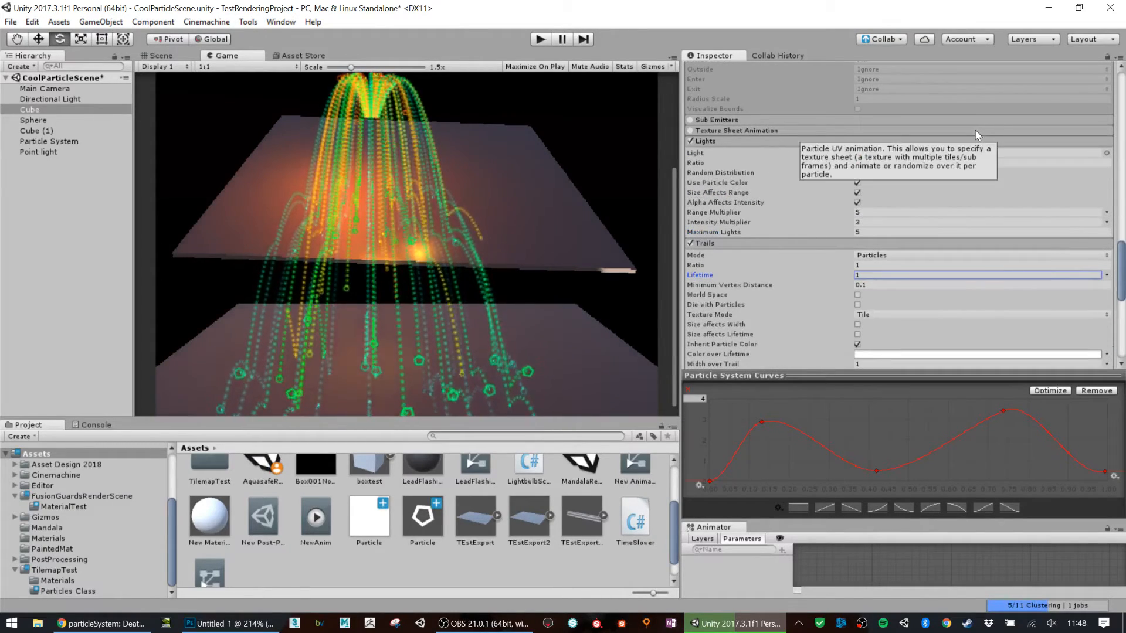
pyautogui.scroll(2, 977, 134)
pyautogui.scroll(1, 977, 135)
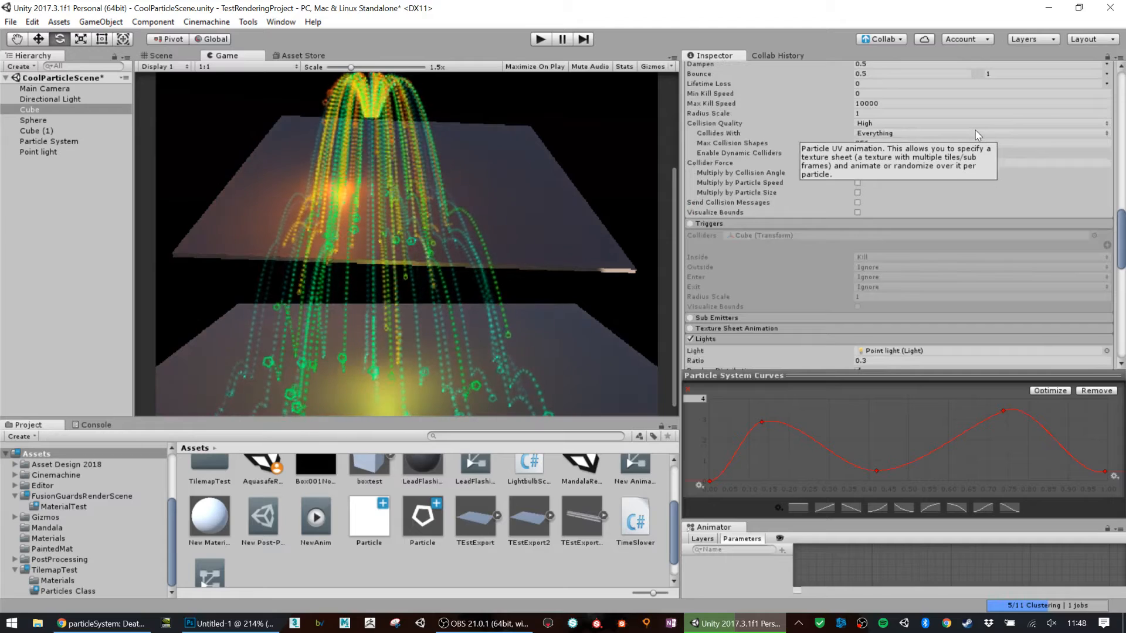
pyautogui.scroll(5, 977, 135)
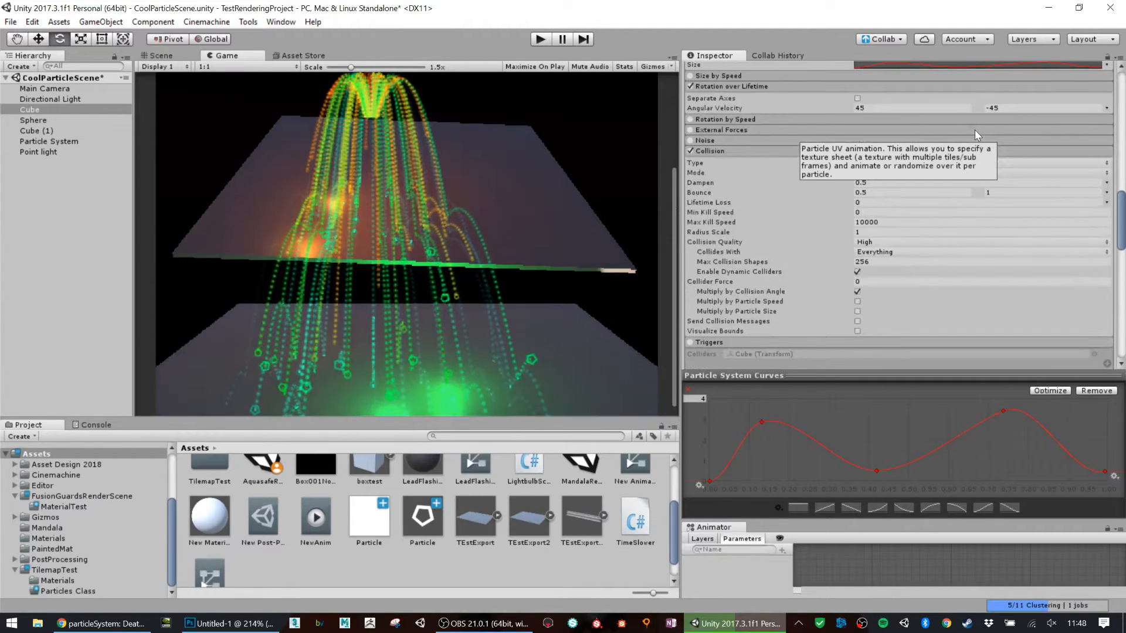